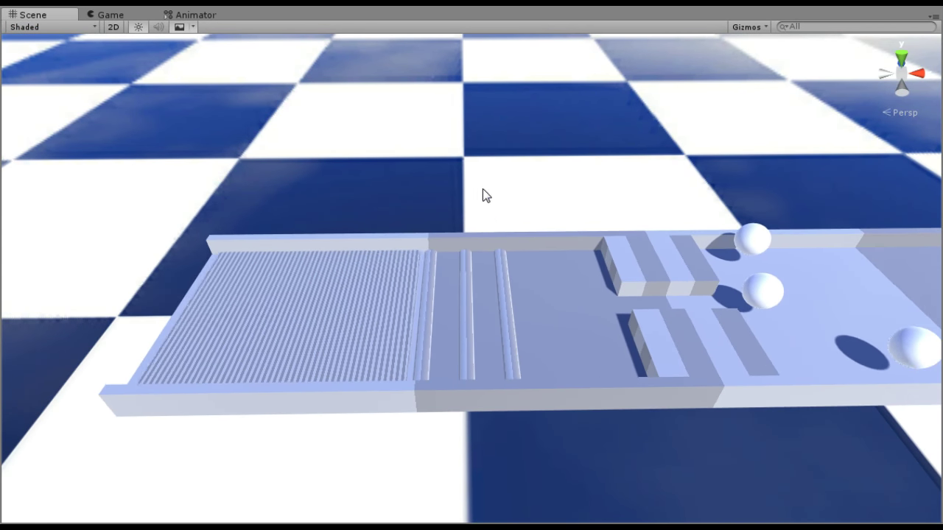
# - Start Play mode to run the creature race on the obstacle course
pyautogui.moveTo(484, 195); pyautogui.dragTo(526, 227, button='middle')
pyautogui.moveTo(525, 228); pyautogui.dragTo(524, 257, button='right')
pyautogui.hotkey('ctrl', 'p')
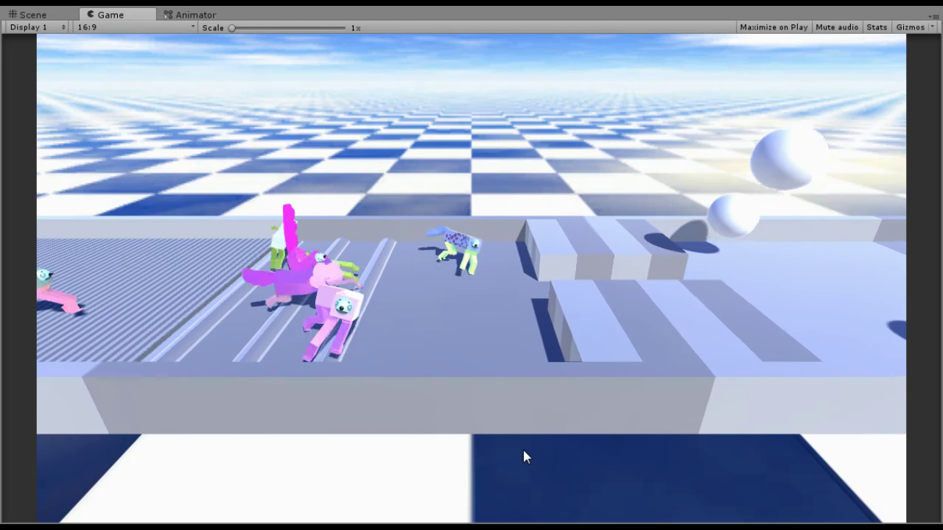
# - Examine the creatures crossing the low bars in the Scene view, up close and from an angle across the track
pyautogui.click(53, 16)
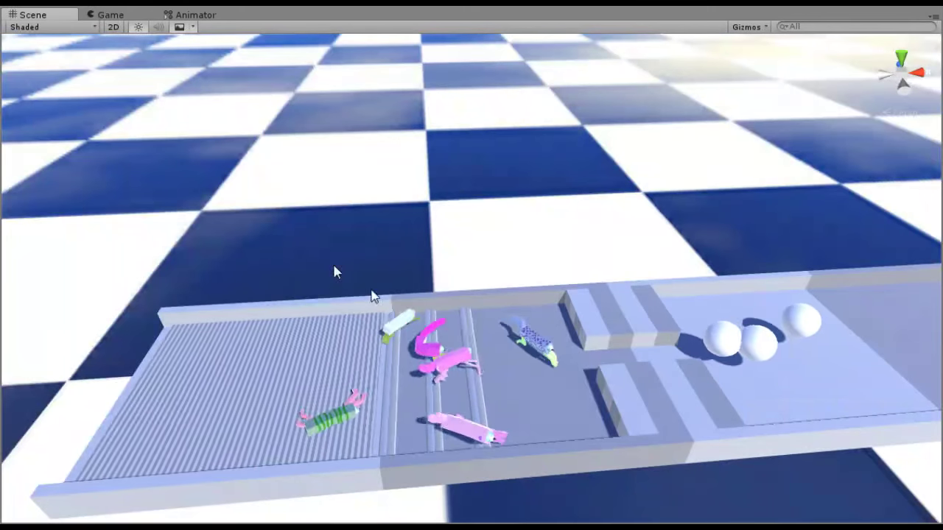
pyautogui.scroll(6, 488, 336)
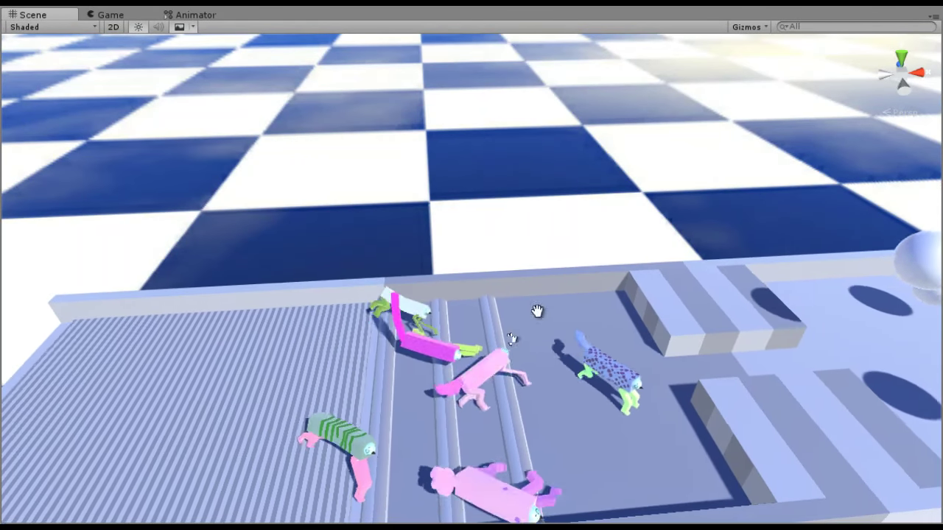
pyautogui.keyDown('alt'); pyautogui.moveTo(479, 391); pyautogui.dragTo(598, 428); pyautogui.keyUp('alt')
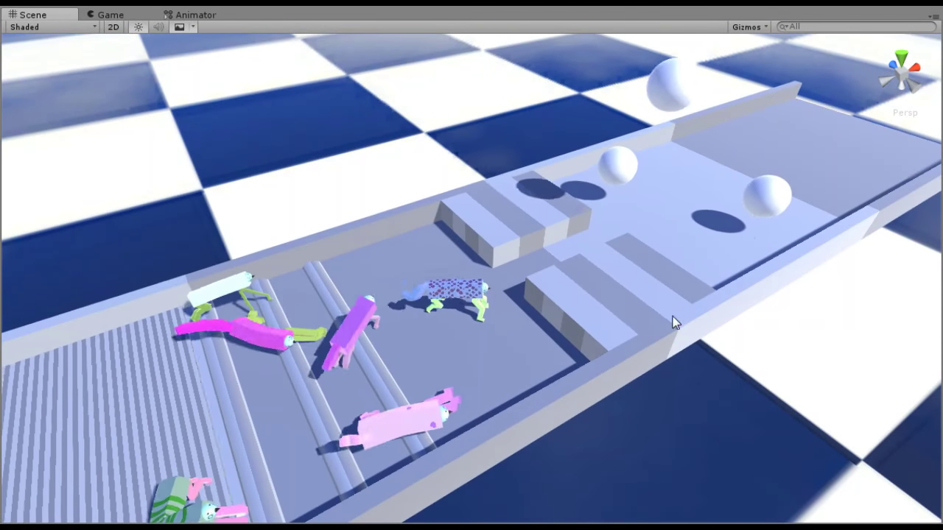
pyautogui.click(673, 322)
pyautogui.keyDown('alt'); pyautogui.moveTo(518, 427); pyautogui.dragTo(661, 427); pyautogui.keyUp('alt')
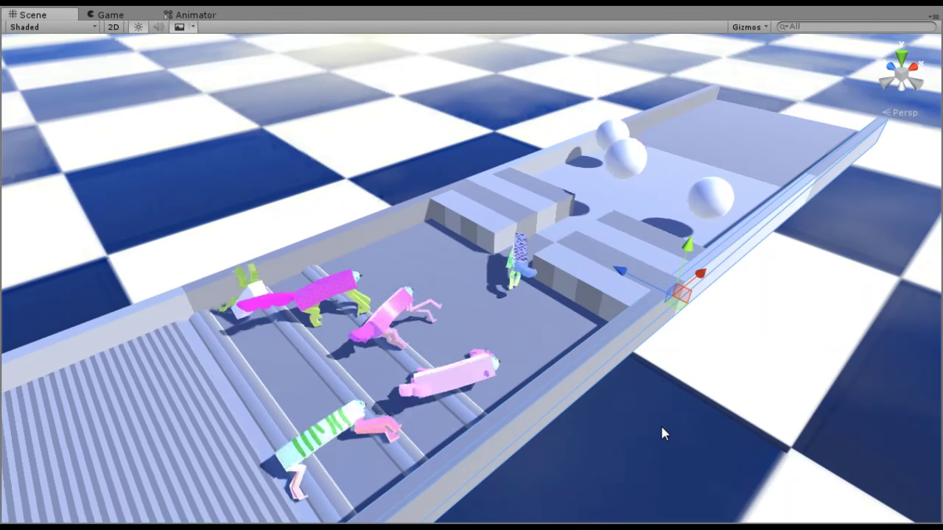
pyautogui.click(674, 462)
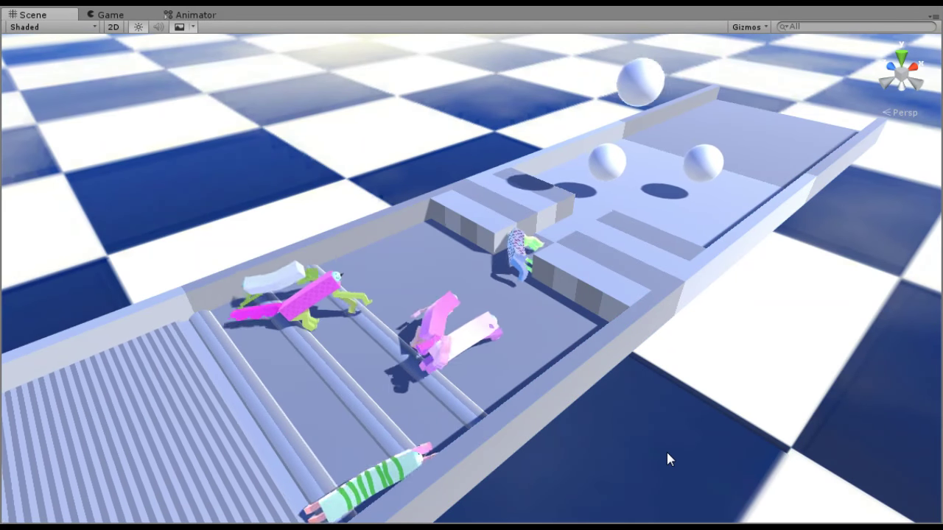
# - Examine the whole track and the creatures heading for the gap between the striped blocks, and return to the Game view
pyautogui.keyDown('alt'); pyautogui.moveTo(667, 457); pyautogui.dragTo(627, 454); pyautogui.keyUp('alt')
pyautogui.scroll(-15, 625, 446)
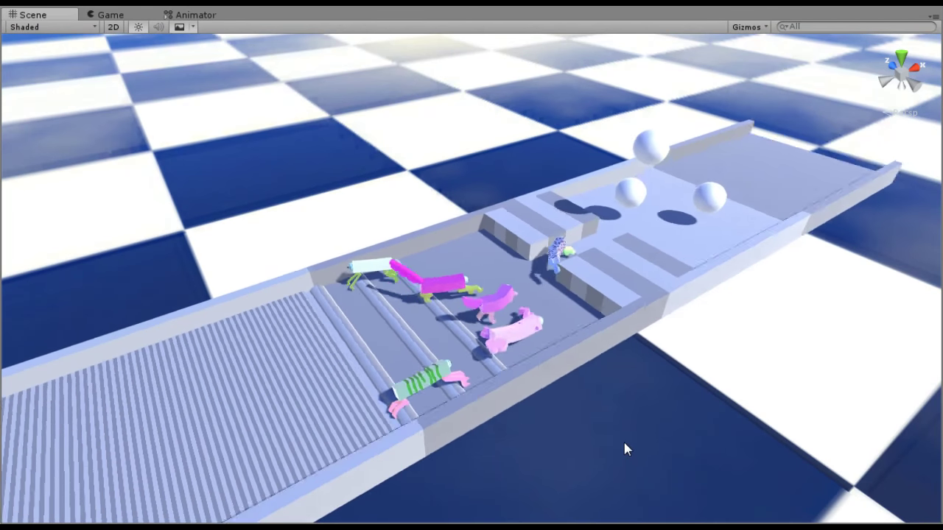
pyautogui.scroll(8, 597, 418)
pyautogui.scroll(6, 596, 416)
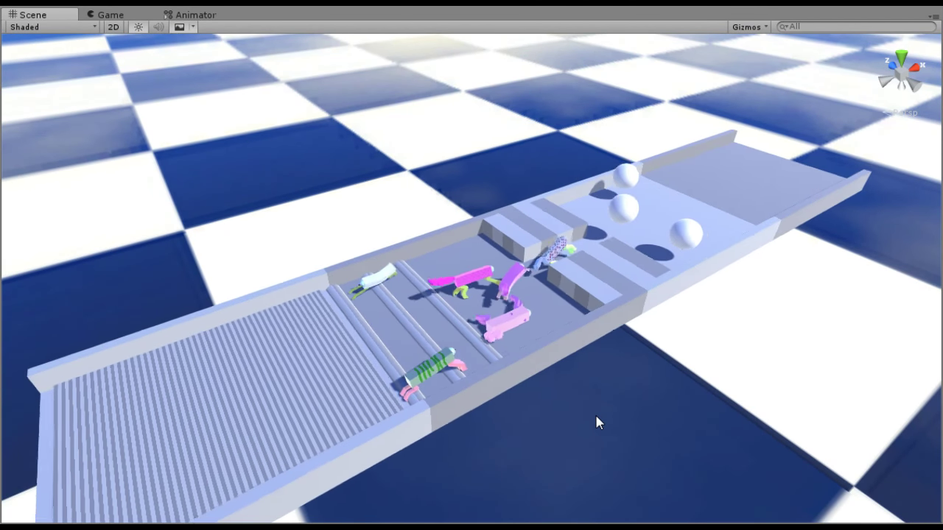
pyautogui.moveTo(582, 436); pyautogui.dragTo(575, 444, button='middle')
pyautogui.moveTo(575, 444); pyautogui.dragTo(564, 441, button='right')
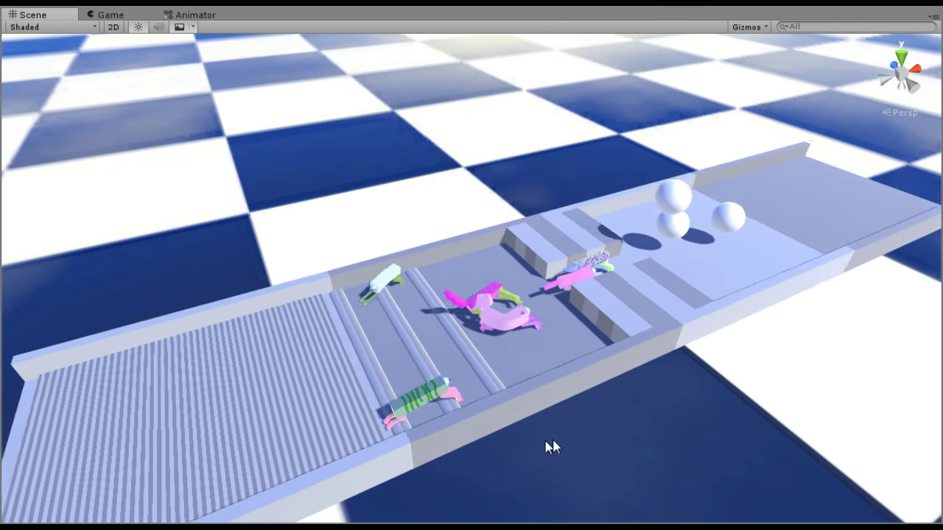
pyautogui.keyDown('alt'); pyautogui.moveTo(599, 438); pyautogui.dragTo(590, 432); pyautogui.keyUp('alt')
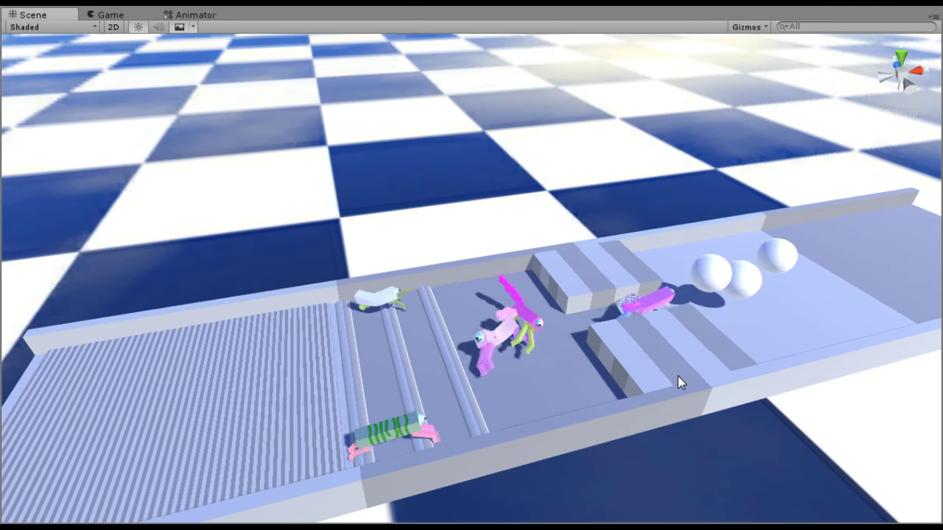
pyautogui.moveTo(627, 408); pyautogui.dragTo(606, 420, button='right')
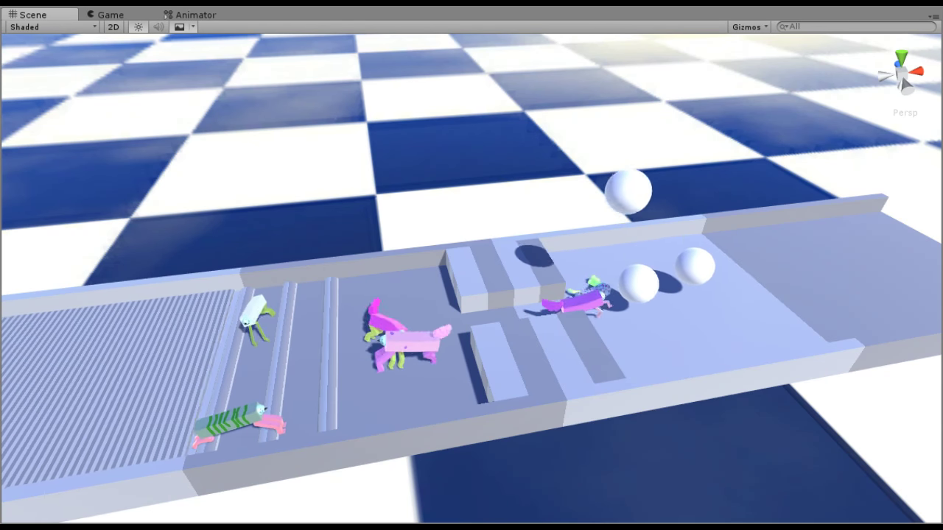
pyautogui.click(112, 15)
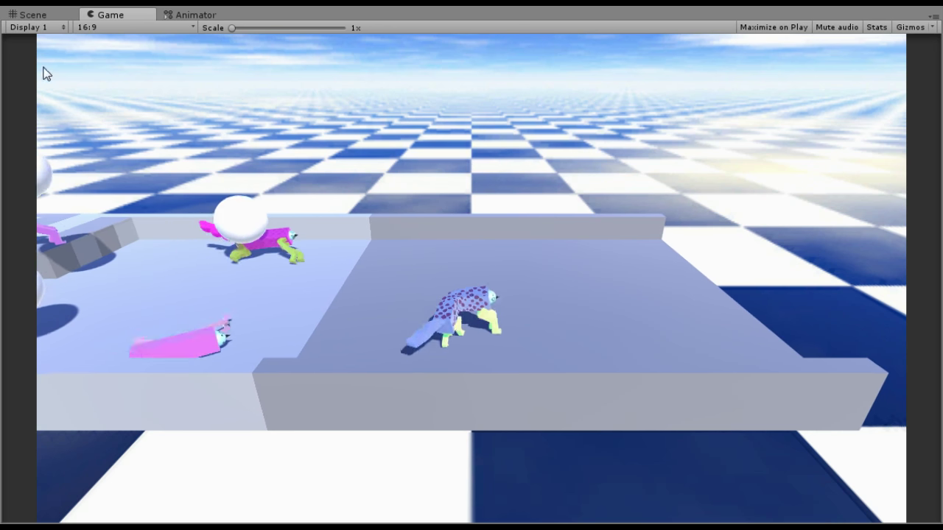
# - Inspect the leading spotted creature on the final platform head-on in the Scene view, and return to the Game view
pyautogui.click(33, 15)
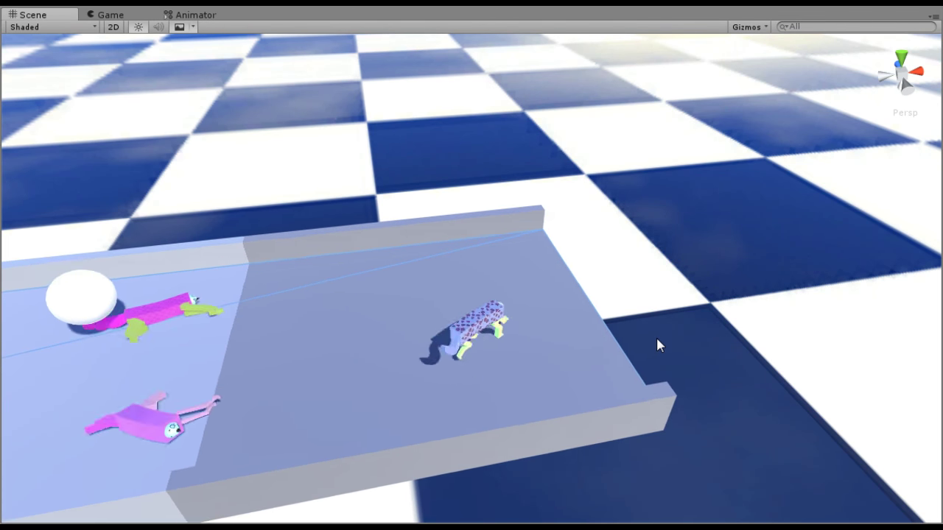
pyautogui.scroll(5, 658, 341)
pyautogui.moveTo(736, 370); pyautogui.dragTo(677, 366, button='right')
pyautogui.moveTo(678, 366); pyautogui.dragTo(427, 317, button='middle')
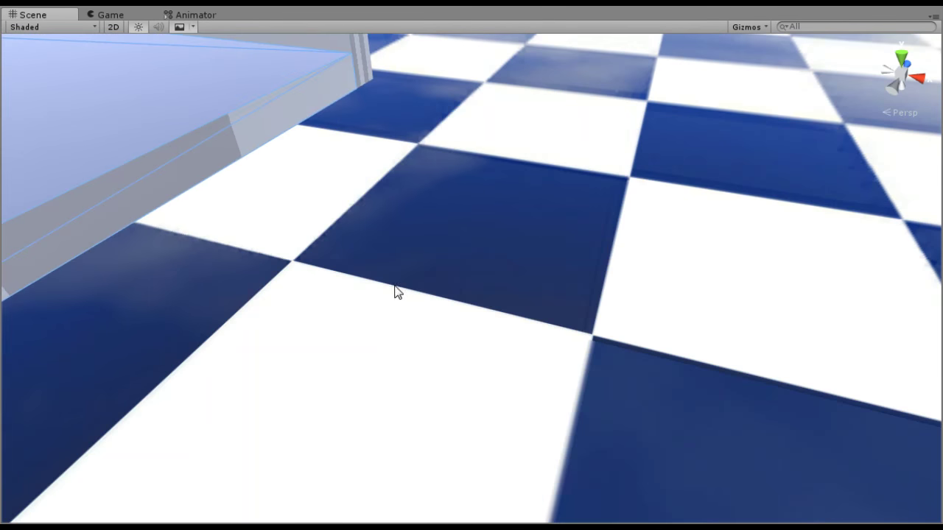
pyautogui.moveTo(395, 287); pyautogui.dragTo(177, 172, button='right')
pyautogui.moveTo(176, 172); pyautogui.dragTo(412, 298, button='middle')
pyautogui.moveTo(413, 298); pyautogui.dragTo(356, 290, button='right')
pyautogui.moveTo(453, 293); pyautogui.dragTo(501, 295, button='middle')
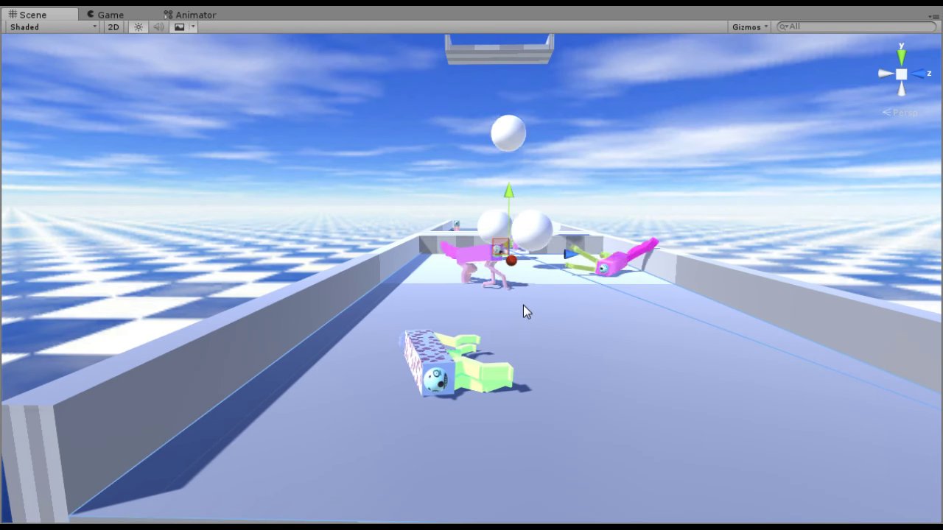
pyautogui.scroll(-4, 588, 330)
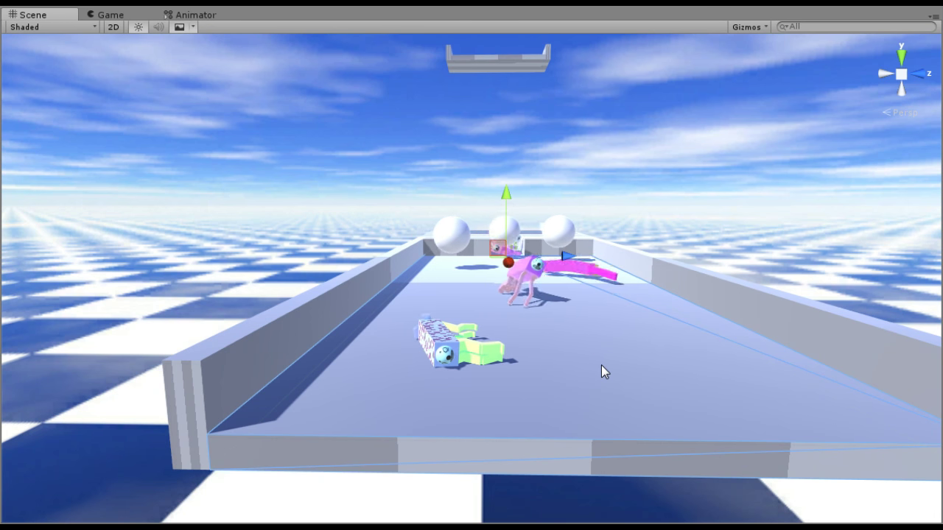
pyautogui.click(583, 485)
pyautogui.moveTo(581, 423); pyautogui.dragTo(569, 423, button='middle')
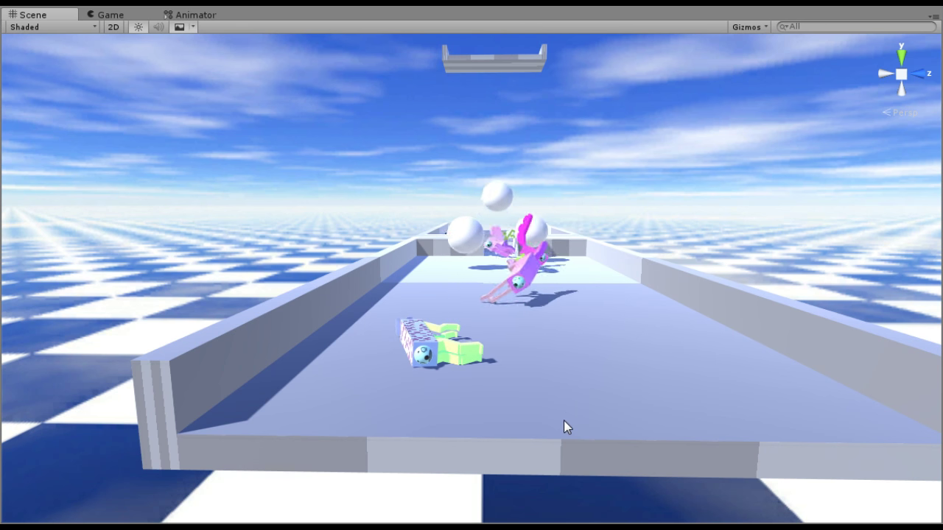
pyautogui.click(111, 15)
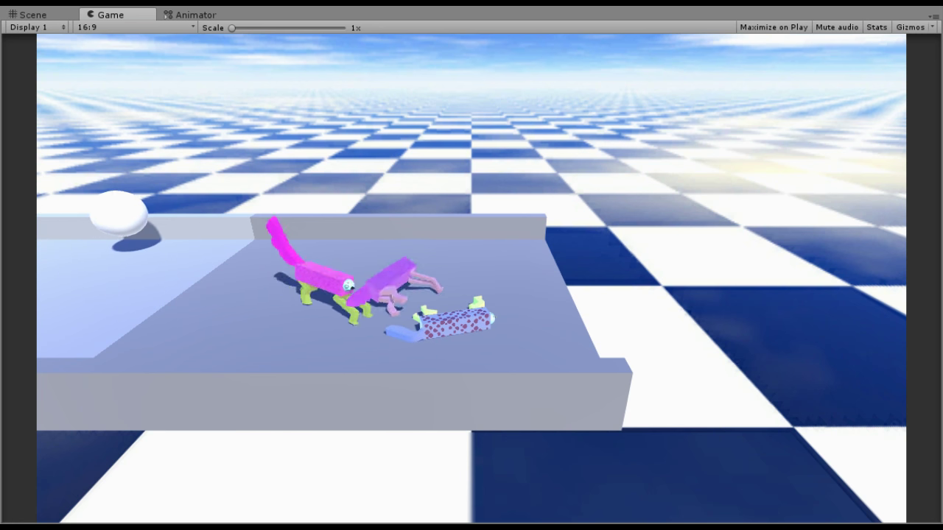
# - Inspect the green-striped creature at the low bars in the Scene view, and return to the Game view
pyautogui.click(47, 15)
pyautogui.moveTo(608, 288); pyautogui.dragTo(700, 368, button='middle')
pyautogui.keyDown('alt'); pyautogui.moveTo(700, 369); pyautogui.dragTo(825, 372); pyautogui.keyUp('alt')
pyautogui.moveTo(825, 372); pyautogui.dragTo(851, 364, button='middle')
pyautogui.keyDown('alt'); pyautogui.moveTo(852, 369); pyautogui.dragTo(583, 378); pyautogui.keyUp('alt')
pyautogui.moveTo(305, 400); pyautogui.dragTo(410, 362, button='middle')
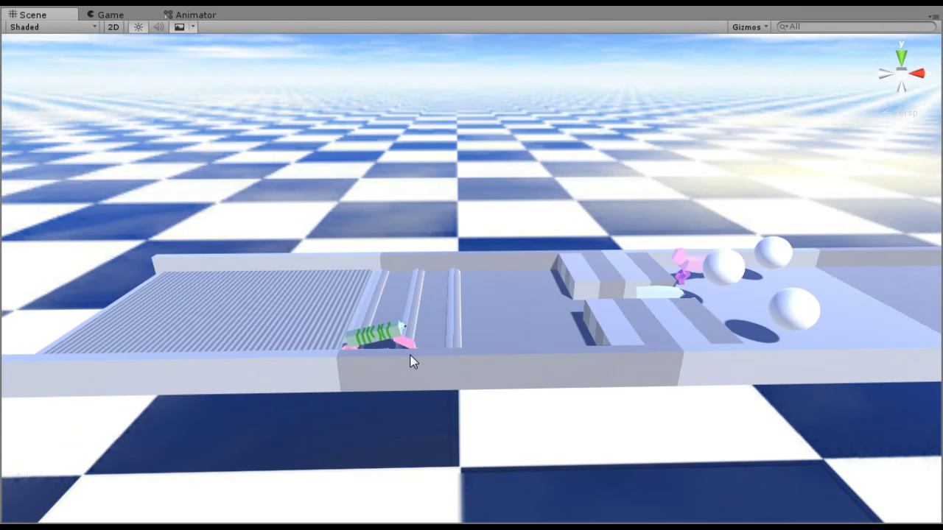
pyautogui.scroll(5, 410, 360)
pyautogui.moveTo(424, 330); pyautogui.dragTo(442, 318, button='middle')
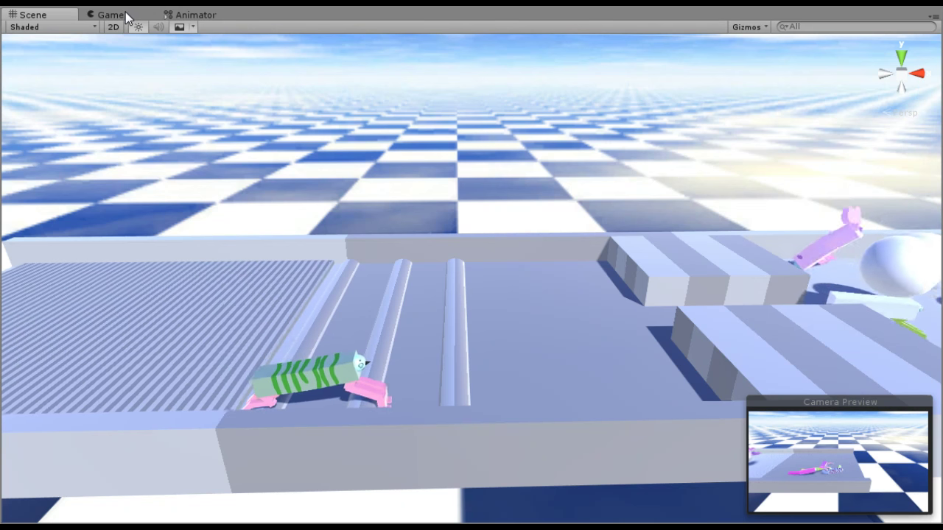
pyautogui.click(107, 15)
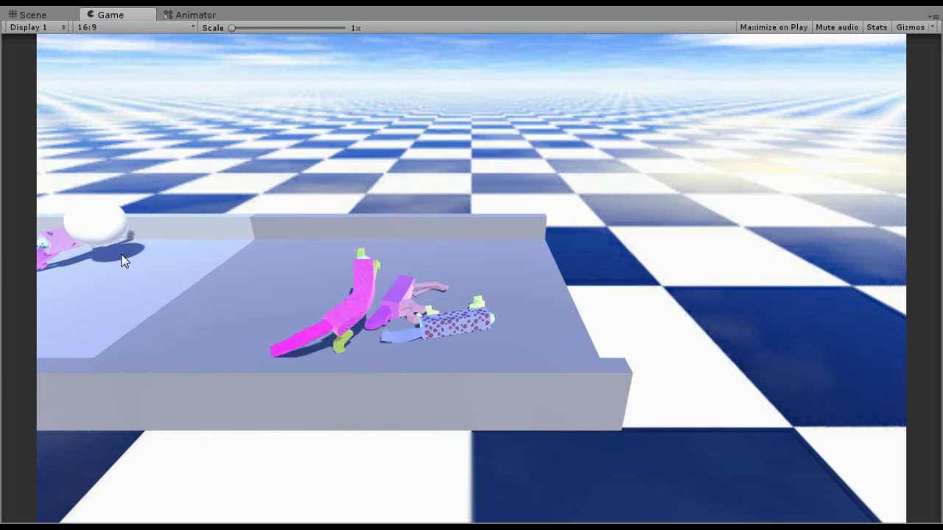
pyautogui.moveTo(123, 261); pyautogui.dragTo(236, 230)
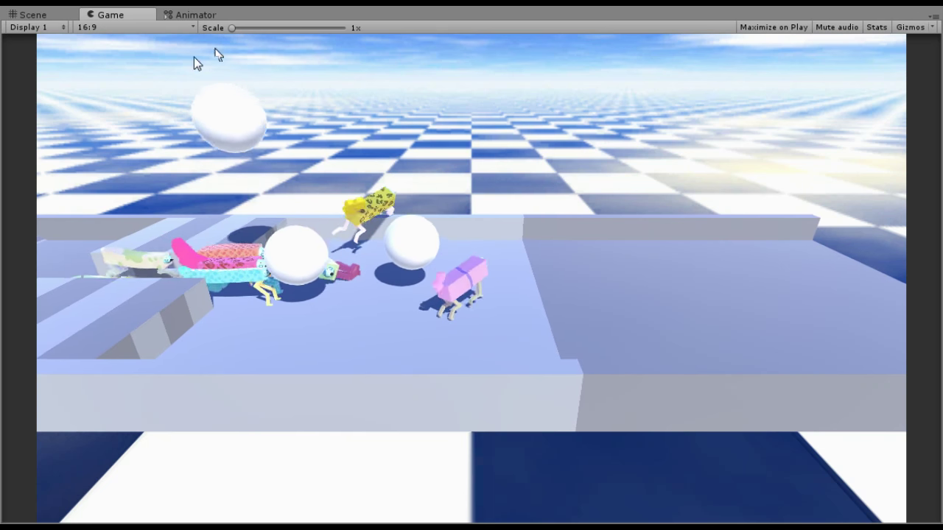
# - Examine the new group of creatures passing the white balls from above in the Scene view, and return to the Game view
pyautogui.click(49, 15)
pyautogui.moveTo(722, 243); pyautogui.dragTo(162, 238, button='middle')
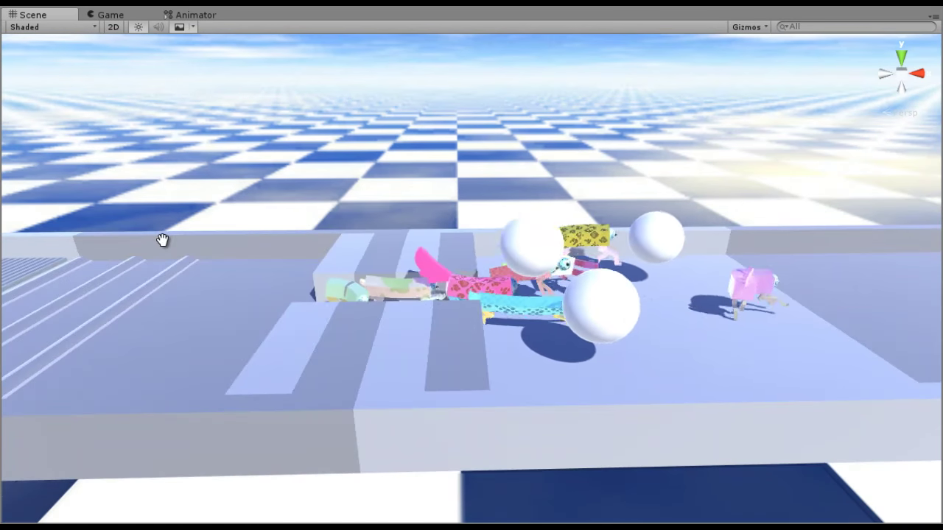
pyautogui.moveTo(487, 157); pyautogui.dragTo(499, 319, button='right')
pyautogui.moveTo(499, 319); pyautogui.dragTo(470, 467, button='middle')
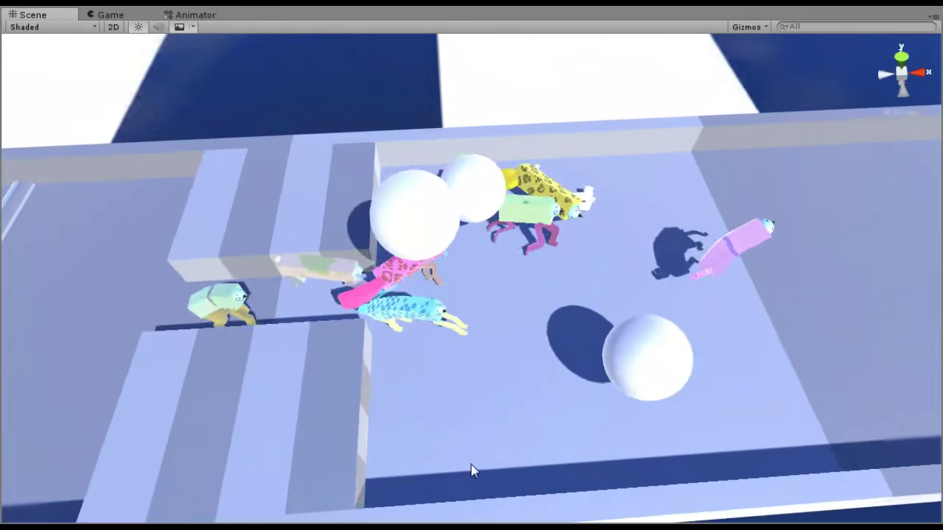
pyautogui.scroll(-1, 475, 461)
pyautogui.scroll(-2, 483, 441)
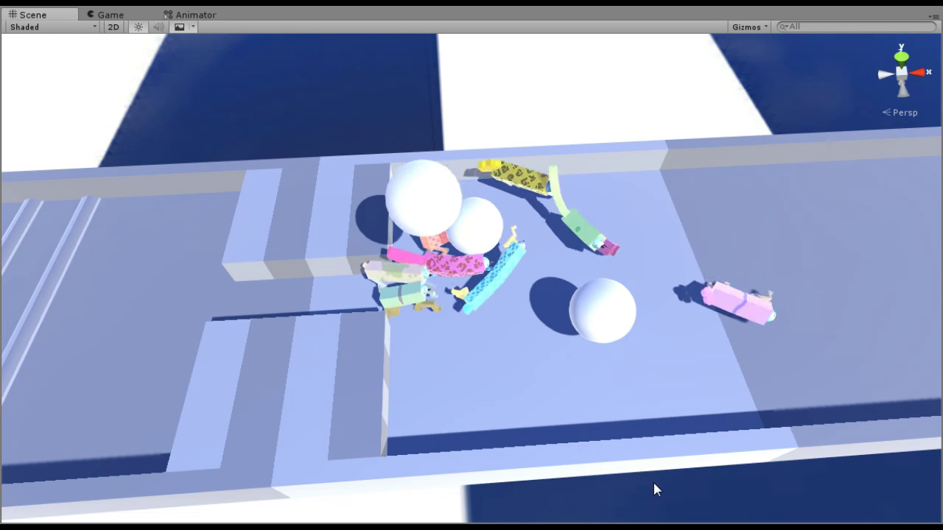
pyautogui.moveTo(654, 482); pyautogui.dragTo(505, 488, button='middle')
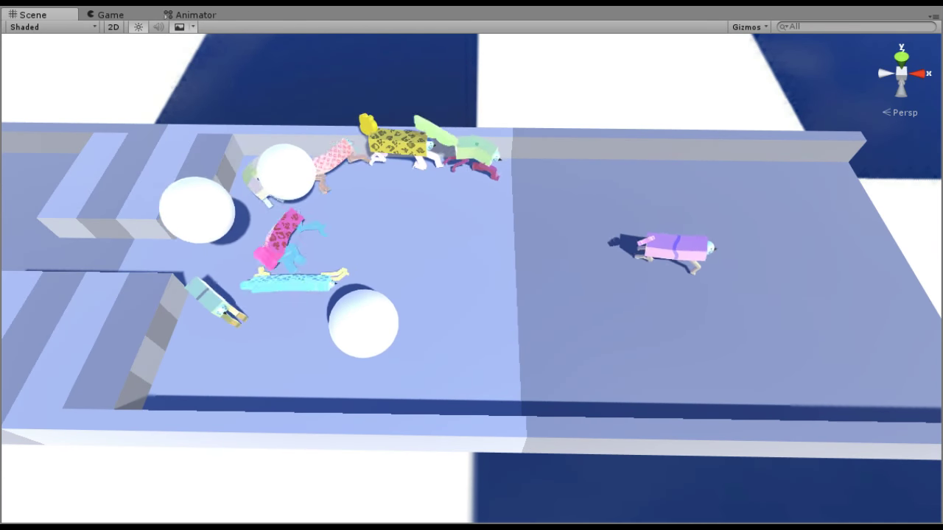
pyautogui.click(109, 15)
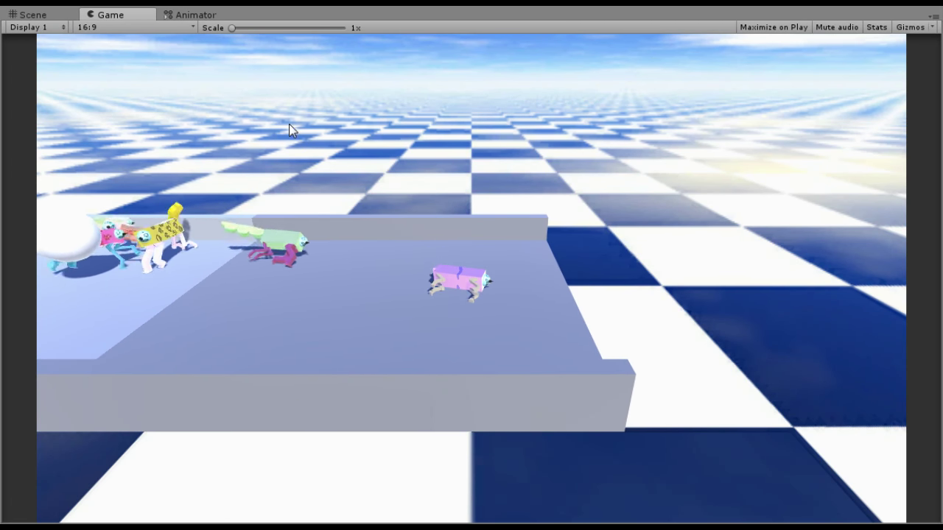
# - Inspect the colliders and joints of the yellow leopard-patterned creature in the Scene view, deselect it and return to the Game view
pyautogui.click(50, 11)
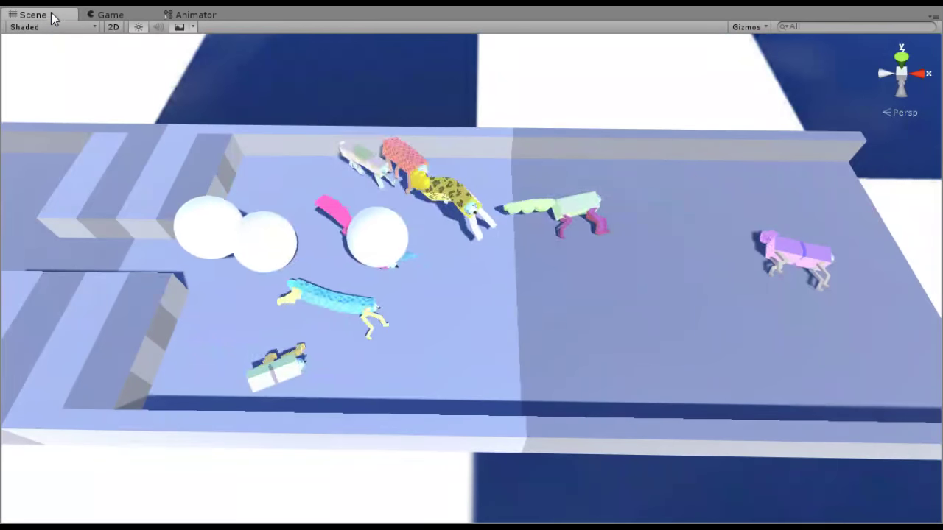
pyautogui.click(448, 230)
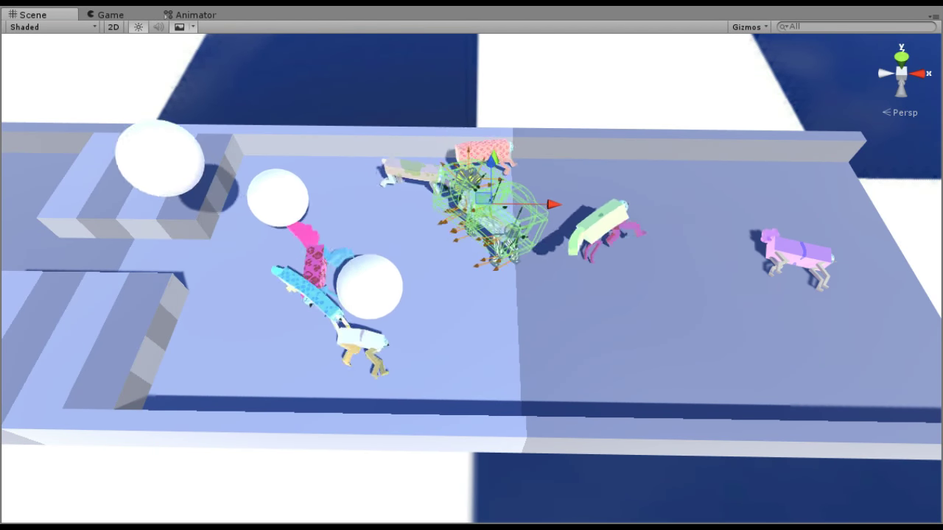
pyautogui.click(609, 43)
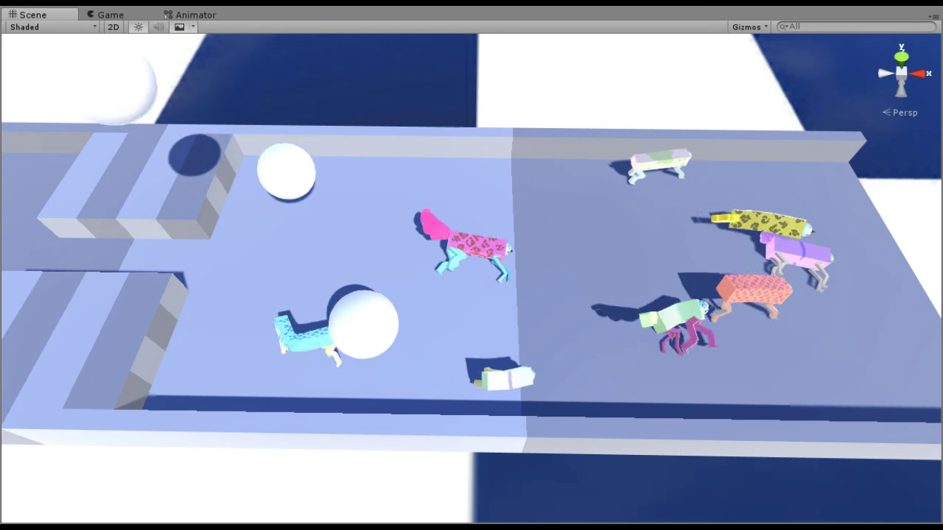
pyautogui.click(107, 14)
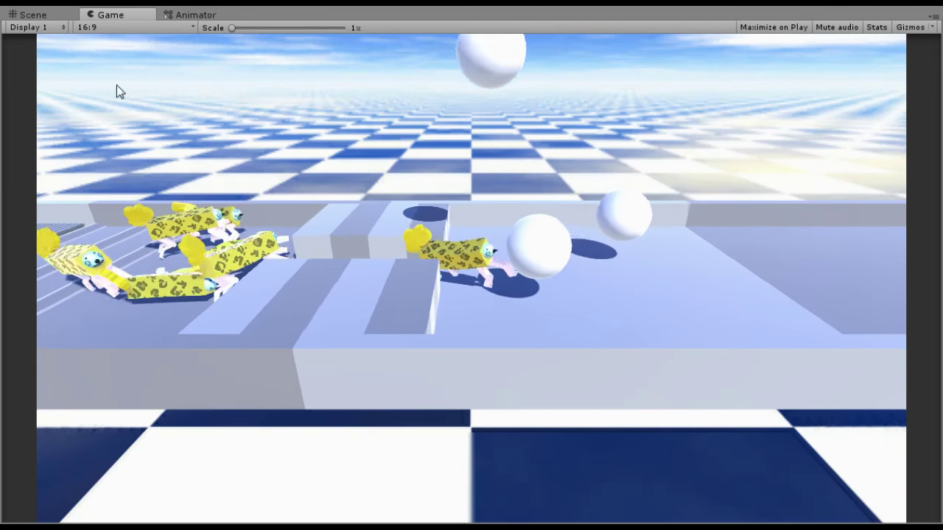
# - Examine the yellow leopard-patterned creatures in the Scene view, focusing on the last one crossing the low bars
pyautogui.click(58, 15)
pyautogui.moveTo(174, 86); pyautogui.dragTo(574, 151, button='middle')
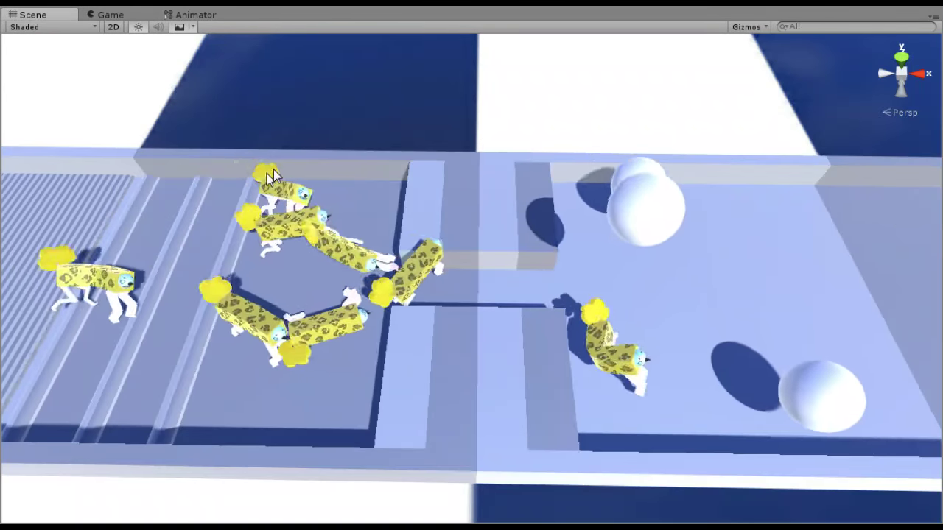
pyautogui.moveTo(271, 177); pyautogui.dragTo(464, 146, button='middle')
pyautogui.click(335, 312)
pyautogui.moveTo(412, 251); pyautogui.dragTo(456, 238, button='middle')
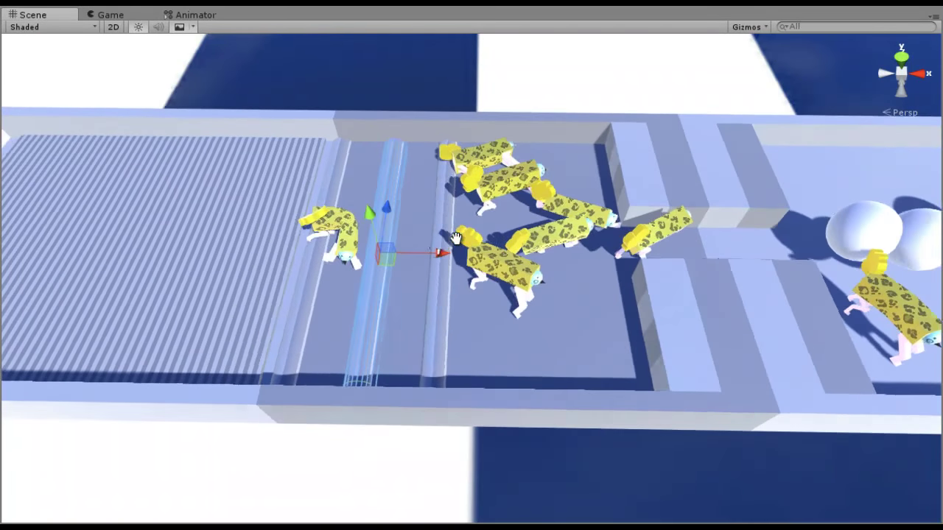
pyautogui.scroll(6, 507, 288)
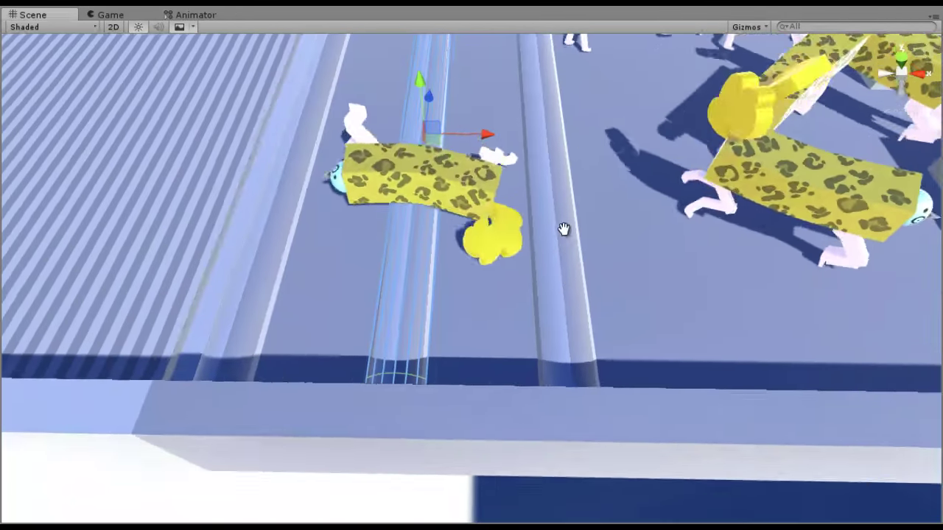
pyautogui.scroll(-6, 563, 229)
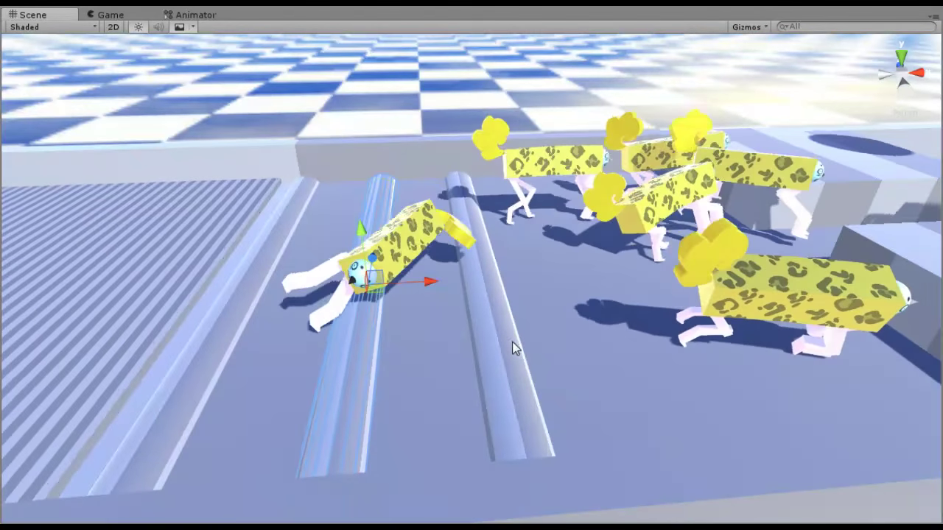
# - Follow the yellow leopard-patterned creatures through the gap between the blocks to the white balls in the Scene view, and return to the Game view
pyautogui.click(515, 348)
pyautogui.moveTo(599, 331); pyautogui.dragTo(193, 413, button='middle')
pyautogui.moveTo(634, 278); pyautogui.dragTo(188, 373, button='middle')
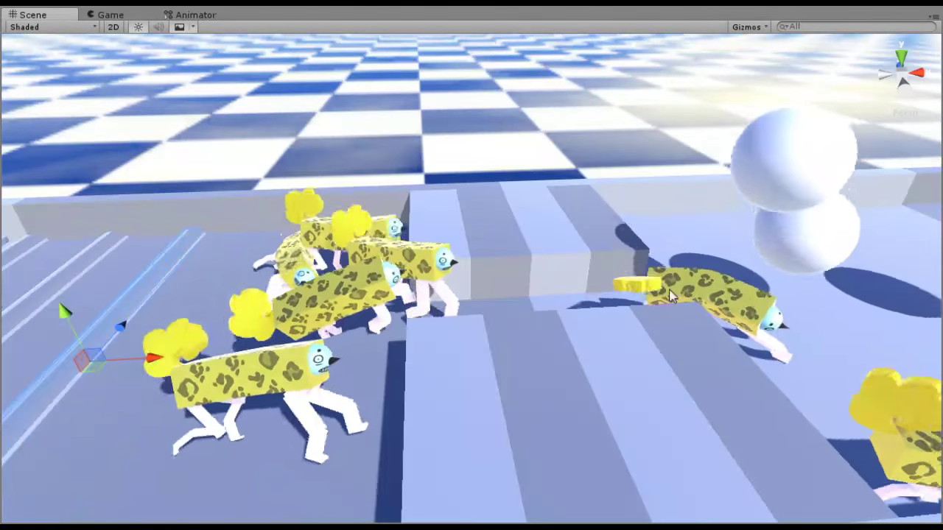
pyautogui.moveTo(669, 289); pyautogui.dragTo(464, 303, button='middle')
pyautogui.scroll(-1, 614, 318)
pyautogui.moveTo(614, 319); pyautogui.dragTo(485, 323, button='middle')
pyautogui.scroll(-1, 486, 323)
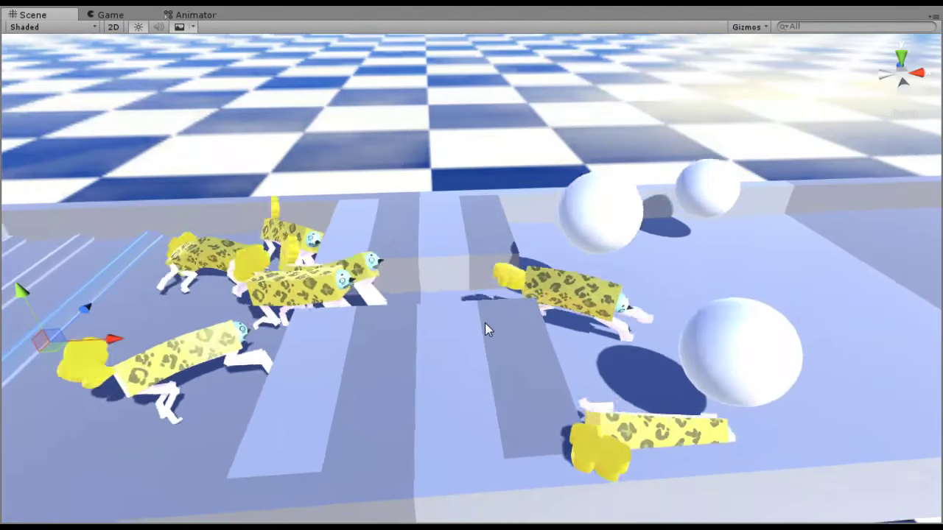
pyautogui.moveTo(484, 322); pyautogui.dragTo(521, 327, button='right')
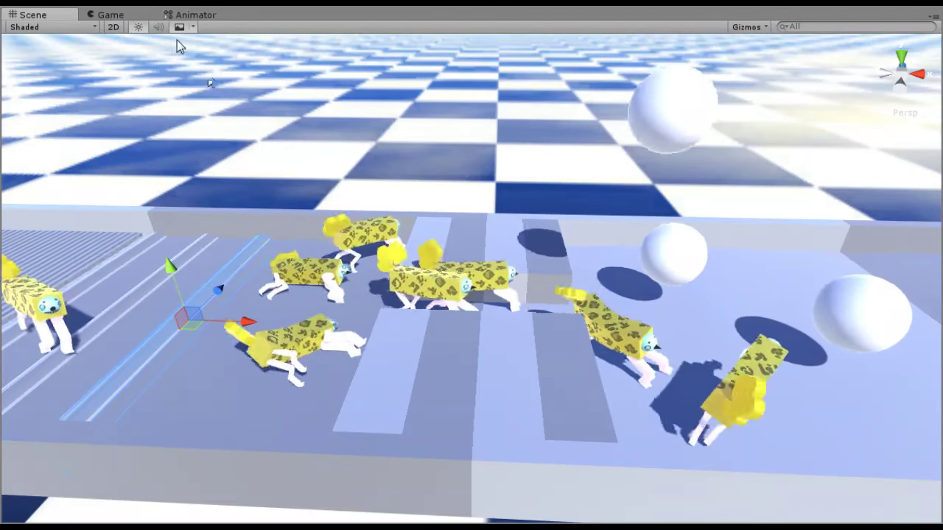
pyautogui.click(110, 15)
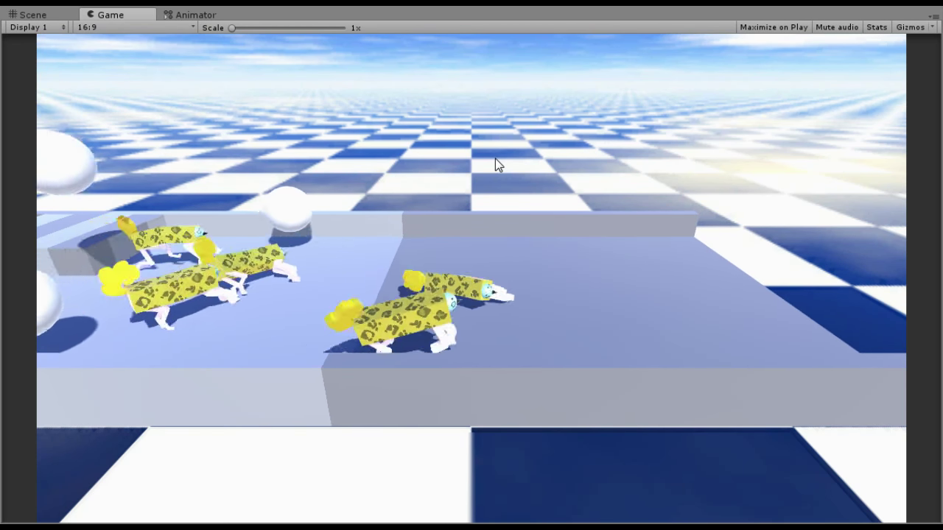
# - Examine the leopard-patterned creatures on the final stretch from above in the Scene view, and pull the straggler toward the group in the Game view
pyautogui.click(45, 16)
pyautogui.keyDown('alt'); pyautogui.moveTo(366, 229); pyautogui.dragTo(557, 185); pyautogui.keyUp('alt')
pyautogui.moveTo(557, 185); pyautogui.dragTo(570, 178, button='middle')
pyautogui.scroll(-5, 569, 181)
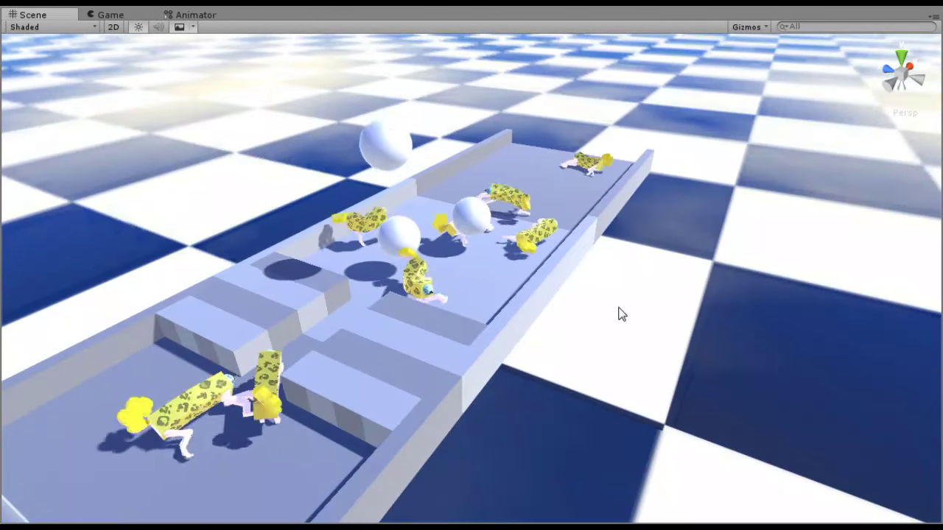
pyautogui.moveTo(620, 313); pyautogui.dragTo(602, 321, button='right')
pyautogui.keyDown('alt'); pyautogui.moveTo(602, 322); pyautogui.dragTo(654, 431); pyautogui.keyUp('alt')
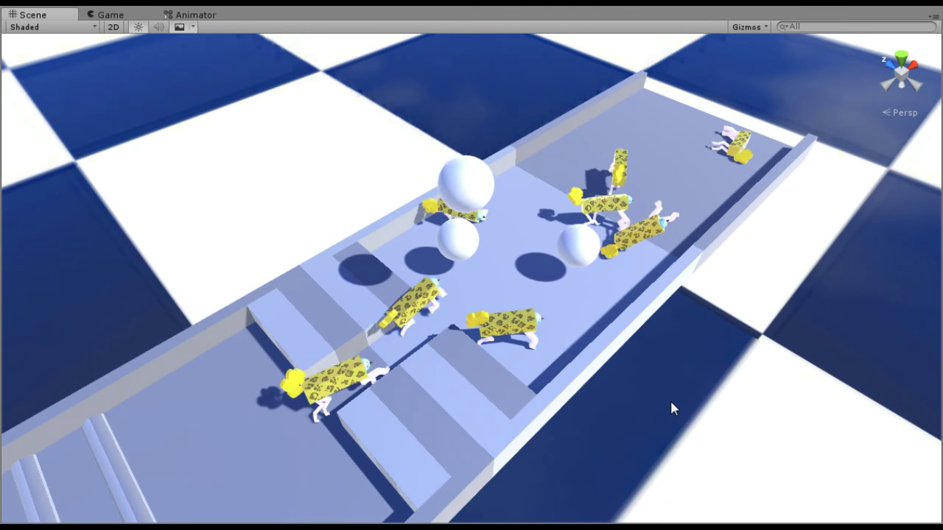
pyautogui.keyDown('alt'); pyautogui.moveTo(705, 415); pyautogui.dragTo(514, 434); pyautogui.keyUp('alt')
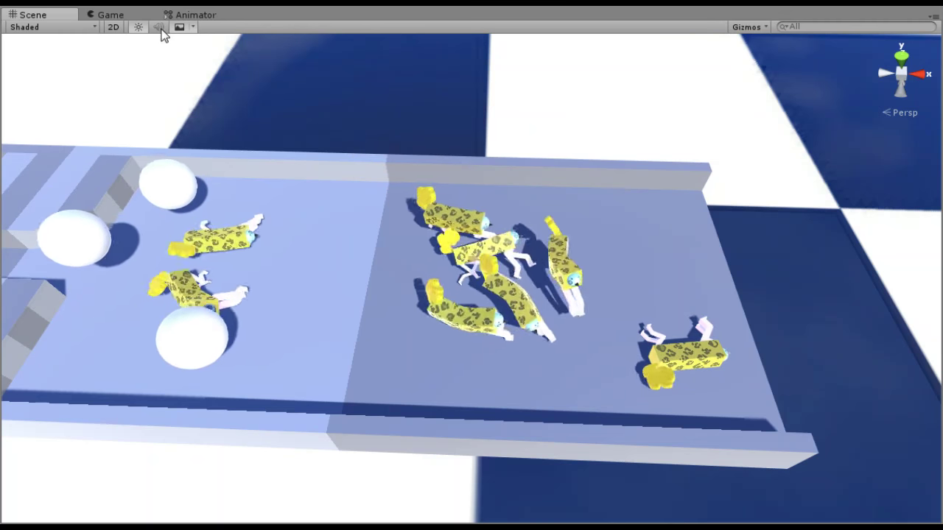
pyautogui.click(125, 16)
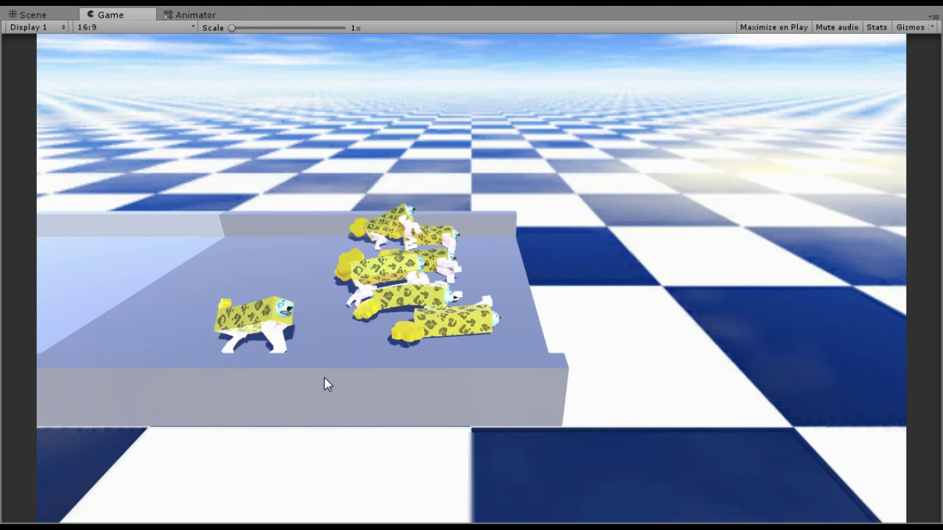
pyautogui.moveTo(284, 345); pyautogui.dragTo(367, 300)
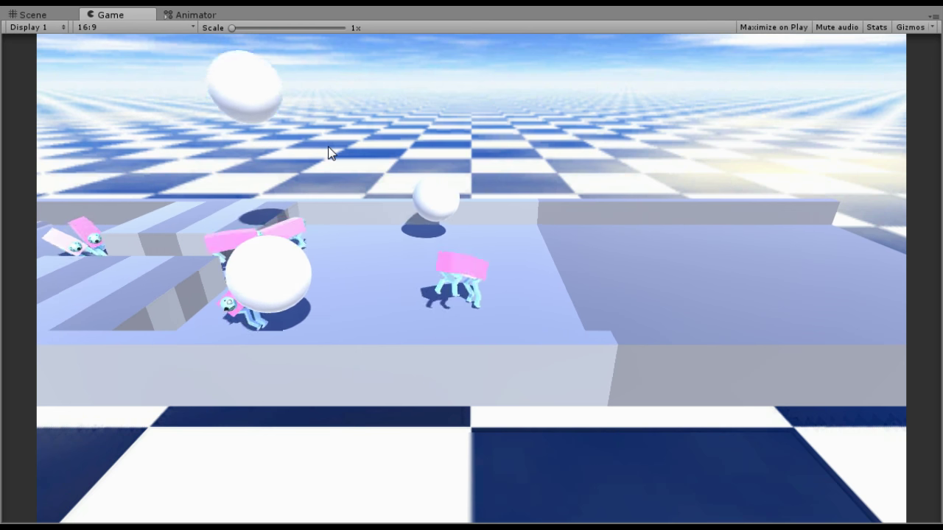
# - Examine the pink creatures passing the blocks and white balls from above in the Scene view, and return to the Game view
pyautogui.click(20, 15)
pyautogui.moveTo(347, 187); pyautogui.dragTo(781, 201, button='middle')
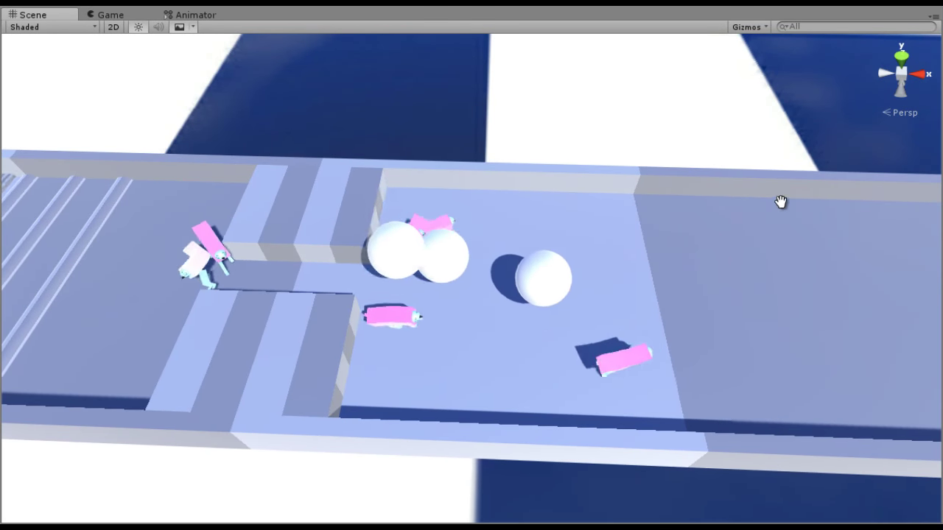
pyautogui.scroll(-2, 432, 241)
pyautogui.scroll(-7, 327, 255)
pyautogui.moveTo(326, 253); pyautogui.dragTo(332, 256, button='right')
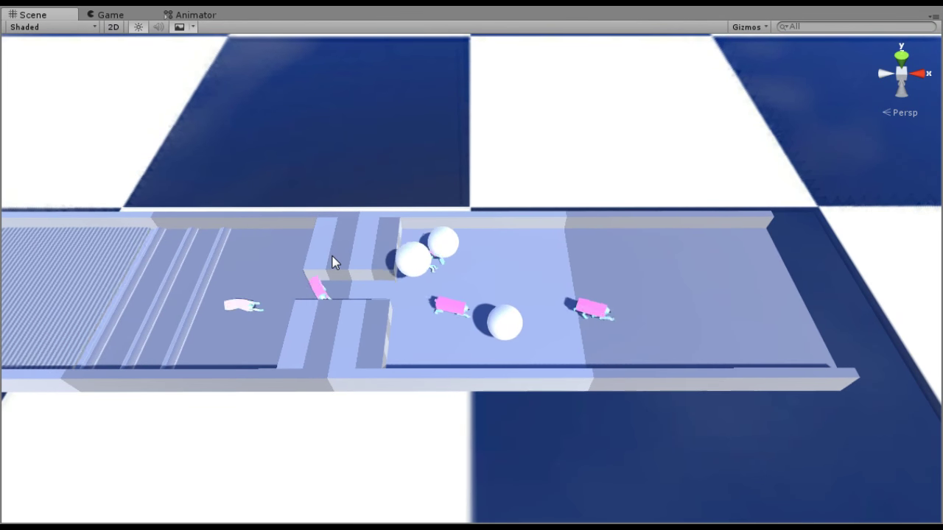
pyautogui.moveTo(331, 268); pyautogui.dragTo(320, 306, button='middle')
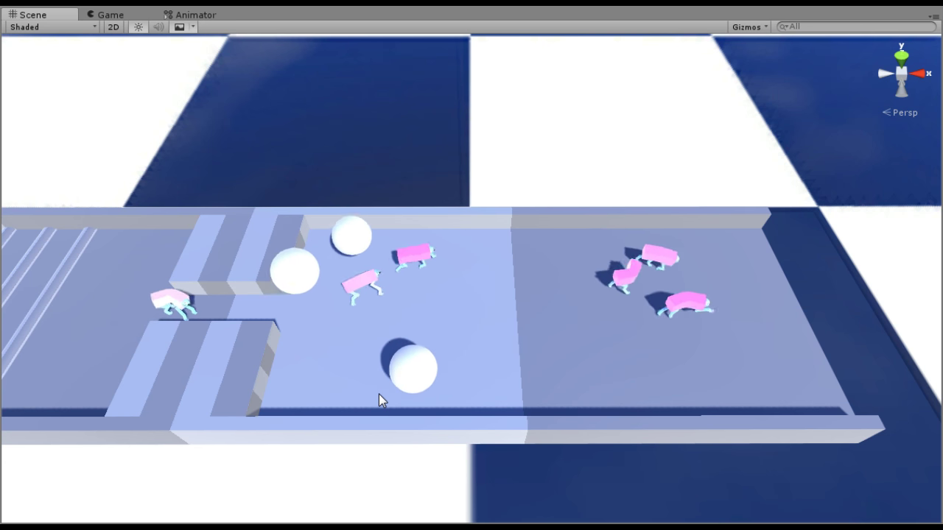
pyautogui.click(114, 16)
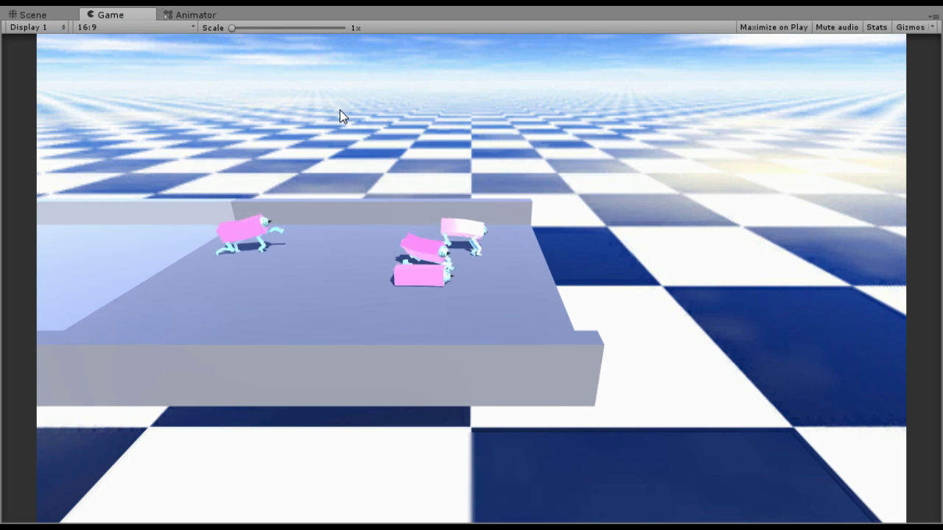
# - Pull the pink creatures around near the course's end in the Game view, and check the group from above in the Scene view
pyautogui.moveTo(414, 278); pyautogui.dragTo(424, 197)
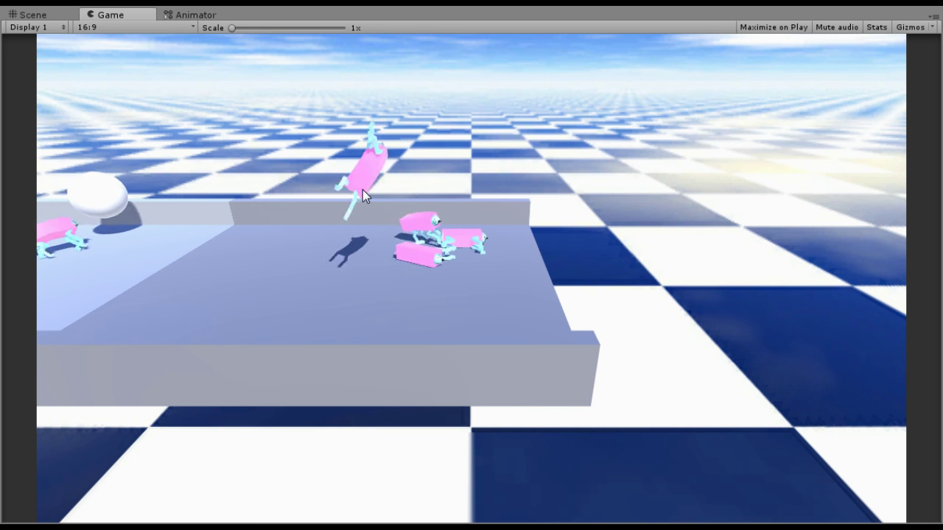
pyautogui.moveTo(362, 190); pyautogui.dragTo(389, 189)
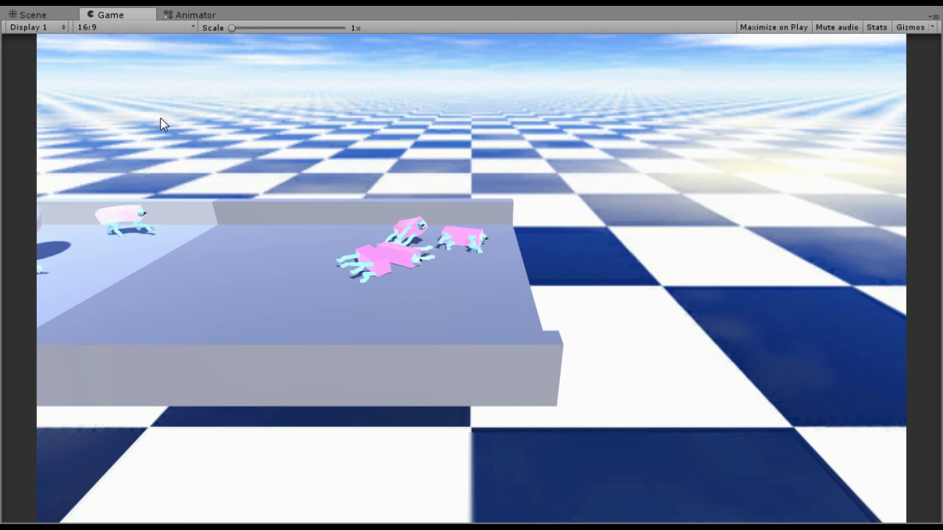
pyautogui.click(52, 12)
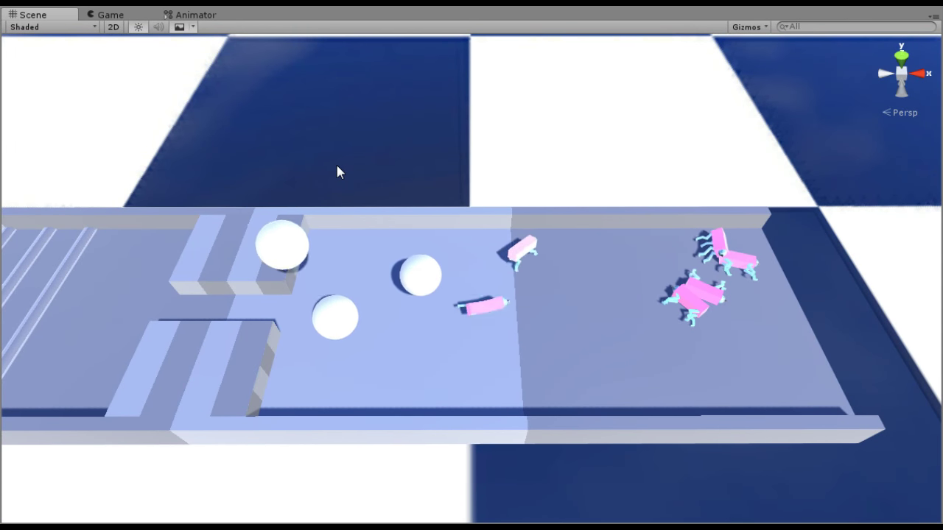
pyautogui.click(118, 14)
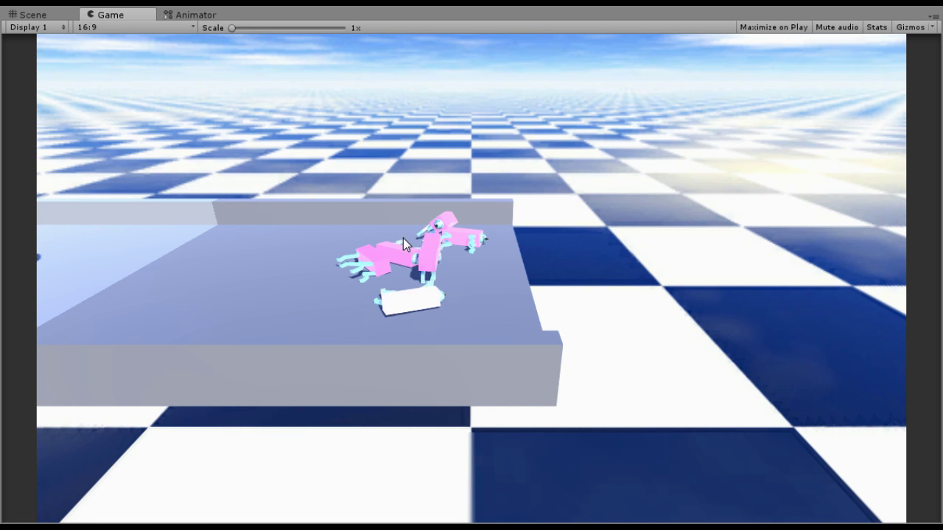
# - Stop the simulation and select the obstacle course sections in the Scene view, leaving out the starting platform
pyautogui.click(503, 4)
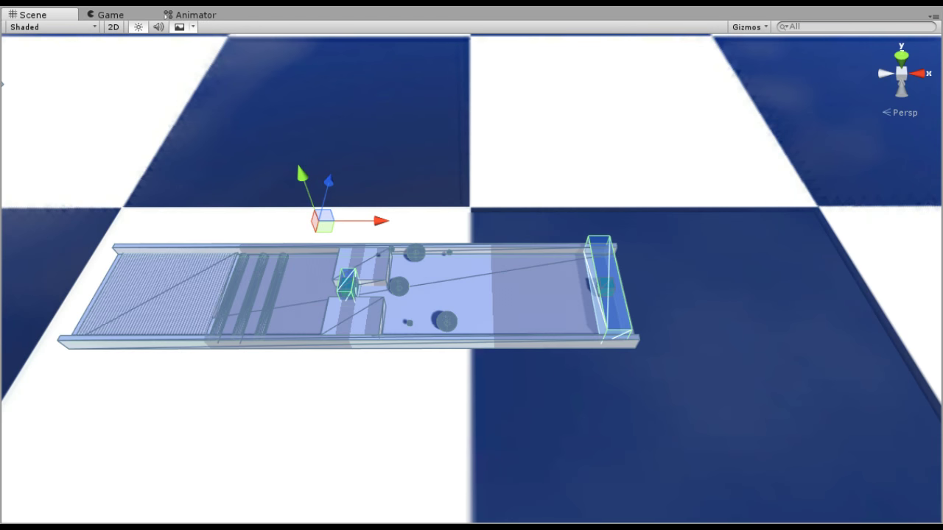
pyautogui.moveTo(418, 172); pyautogui.dragTo(450, 174, button='middle')
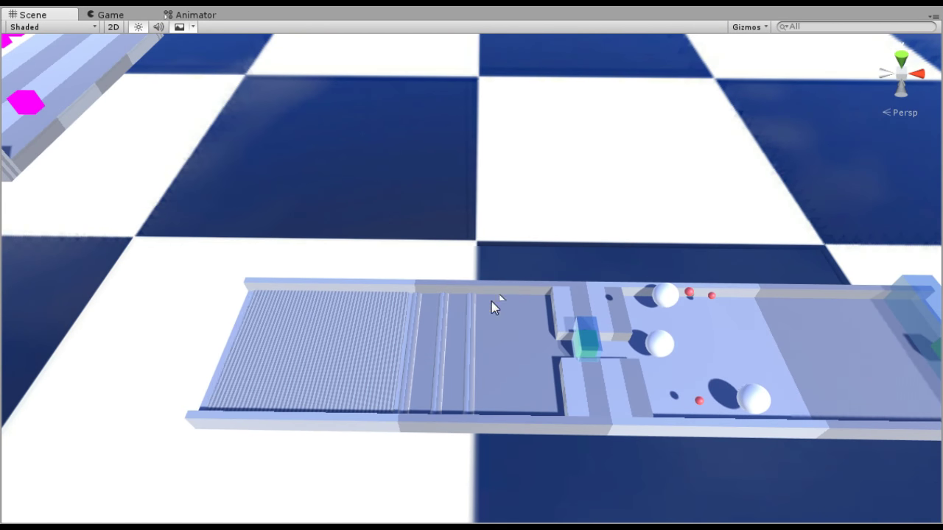
pyautogui.click(494, 358)
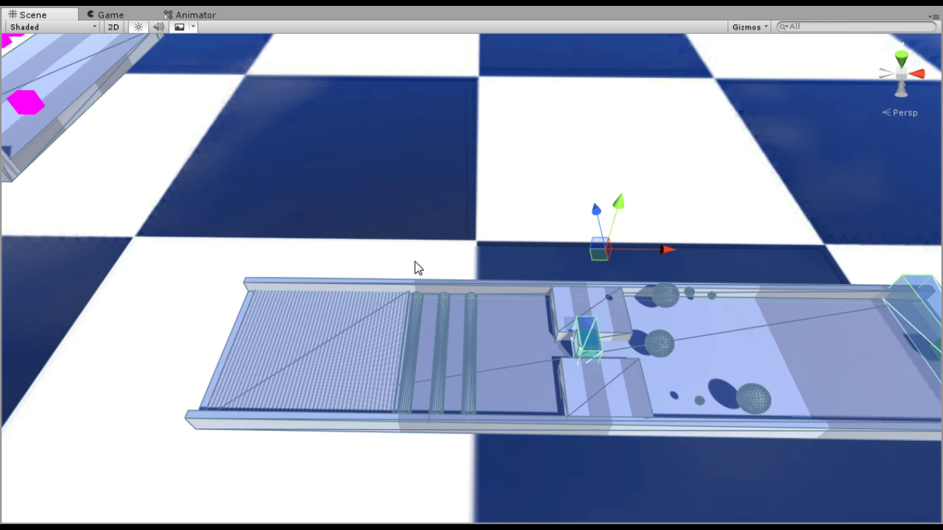
pyautogui.moveTo(317, 231); pyautogui.dragTo(383, 297, button='middle')
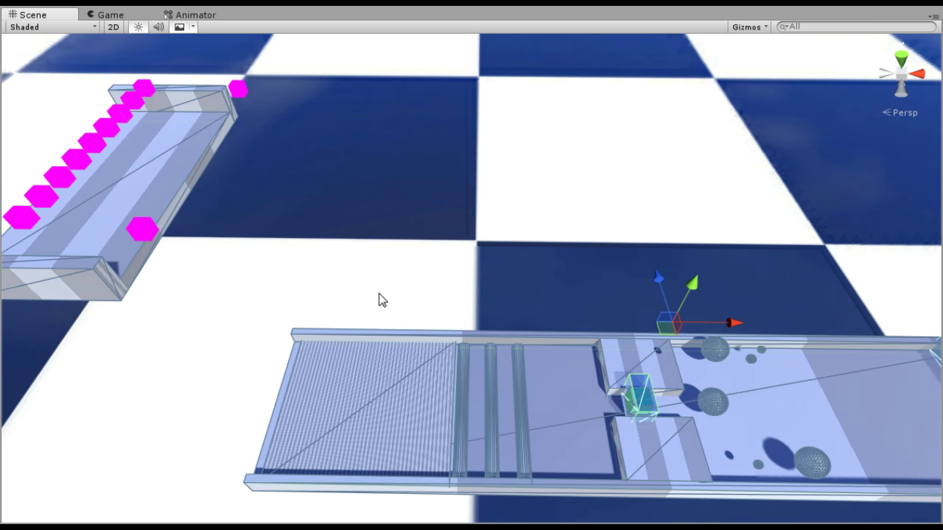
pyautogui.moveTo(344, 261); pyautogui.dragTo(421, 257, button='middle')
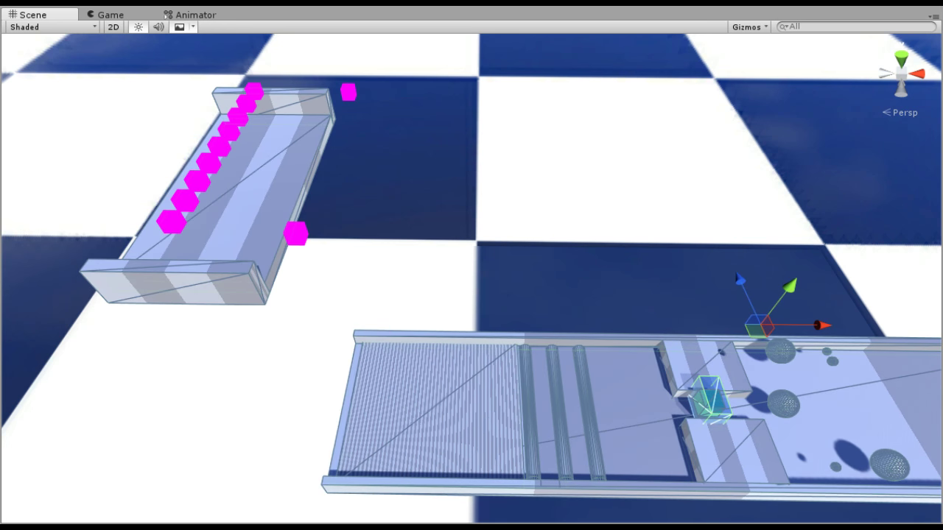
pyautogui.click(618, 409)
pyautogui.click(618, 409)
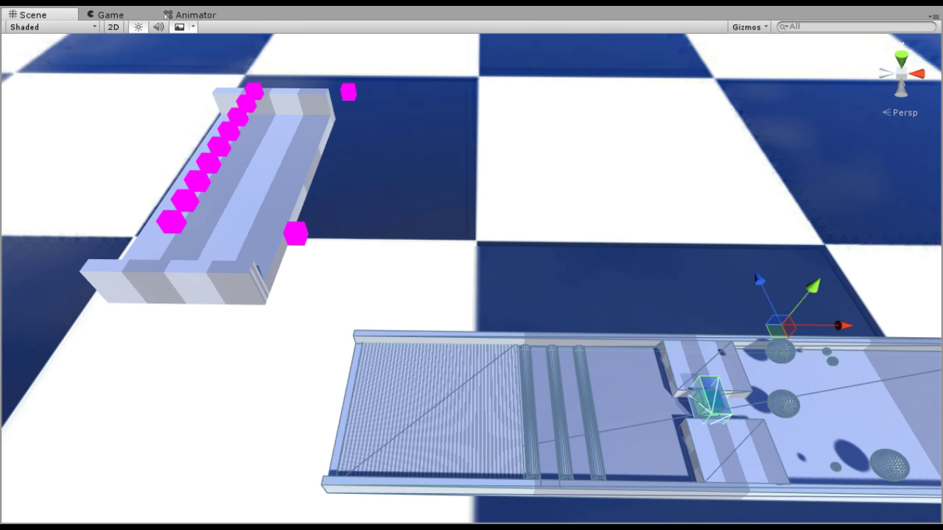
# - Try to raise the obstacle course along the vertical axis, and undo the move
pyautogui.moveTo(688, 325); pyautogui.dragTo(648, 272, button='middle')
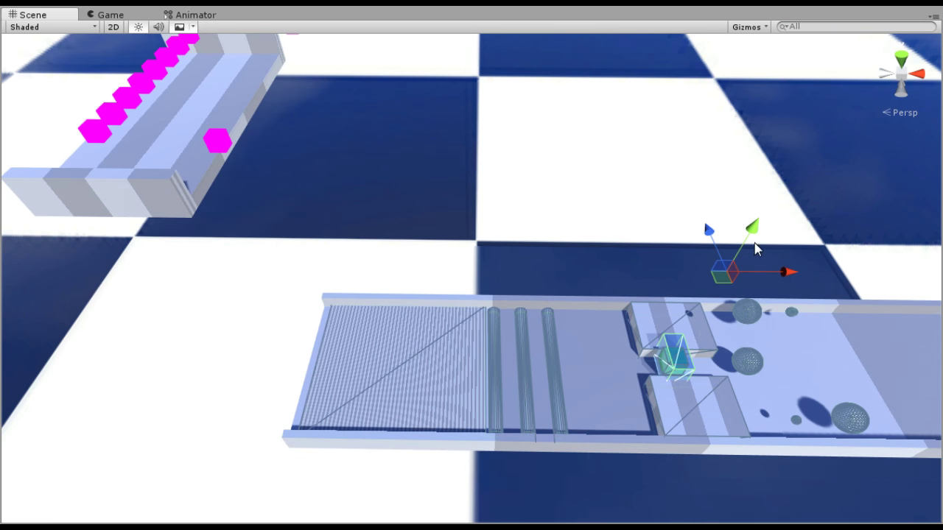
pyautogui.moveTo(752, 242); pyautogui.dragTo(756, 188)
pyautogui.hotkey('ctrl', 'z')
pyautogui.hotkey('ctrl', 'z')
pyautogui.hotkey('ctrl', 'z')
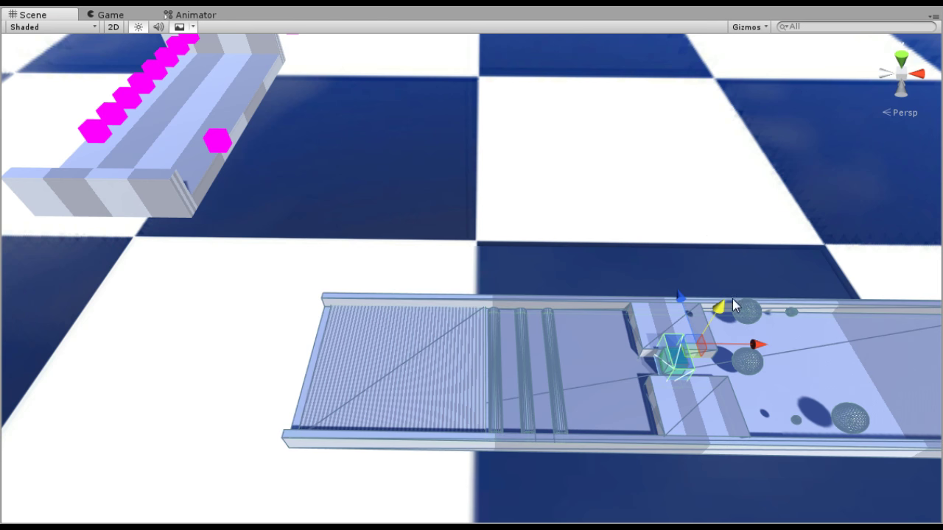
pyautogui.moveTo(733, 302); pyautogui.dragTo(717, 83)
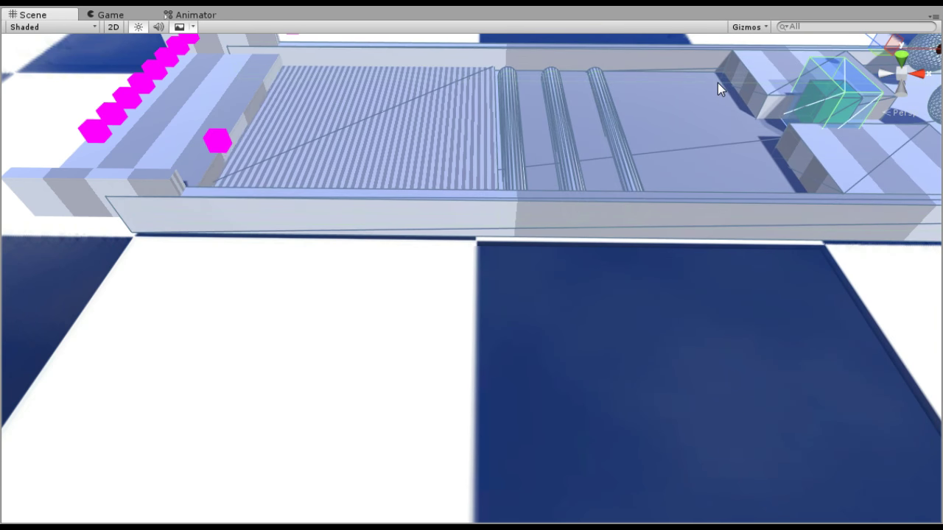
pyautogui.hotkey('ctrl', 'z')
# - Raise the obstacle course beside the starting platform and adjust its position along the course's length
pyautogui.moveTo(647, 109); pyautogui.dragTo(776, 248)
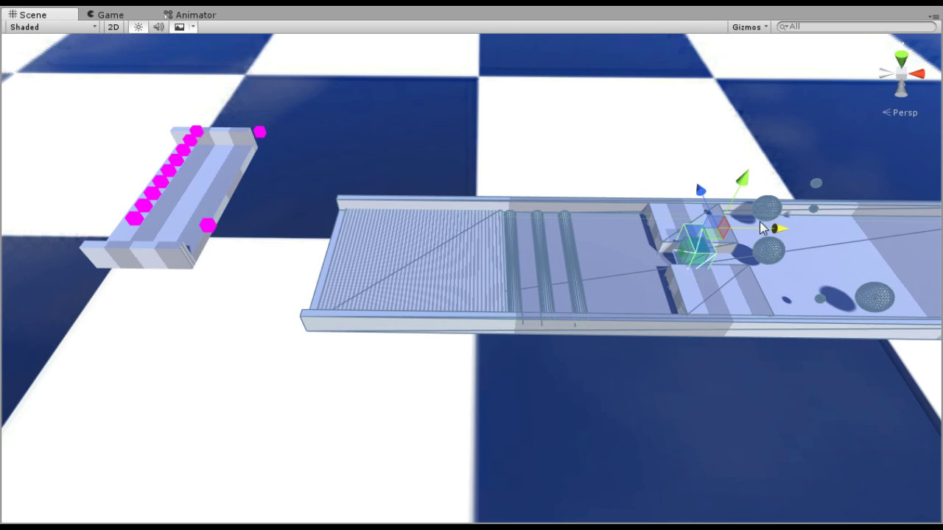
pyautogui.moveTo(743, 182)
pyautogui.mouseDown()
pyautogui.moveTo(743, 201)
pyautogui.moveTo(755, 185)
pyautogui.moveTo(747, 191)
pyautogui.mouseUp()
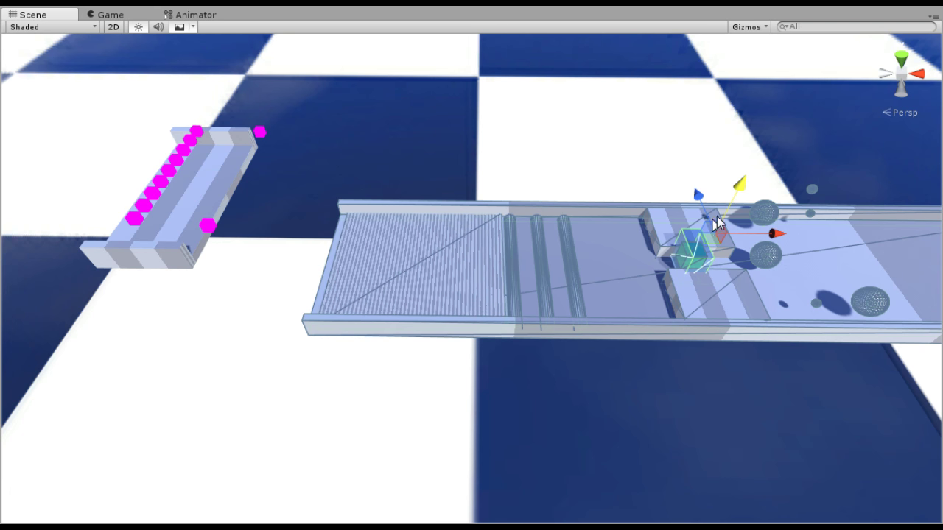
pyautogui.moveTo(717, 223); pyautogui.dragTo(814, 188)
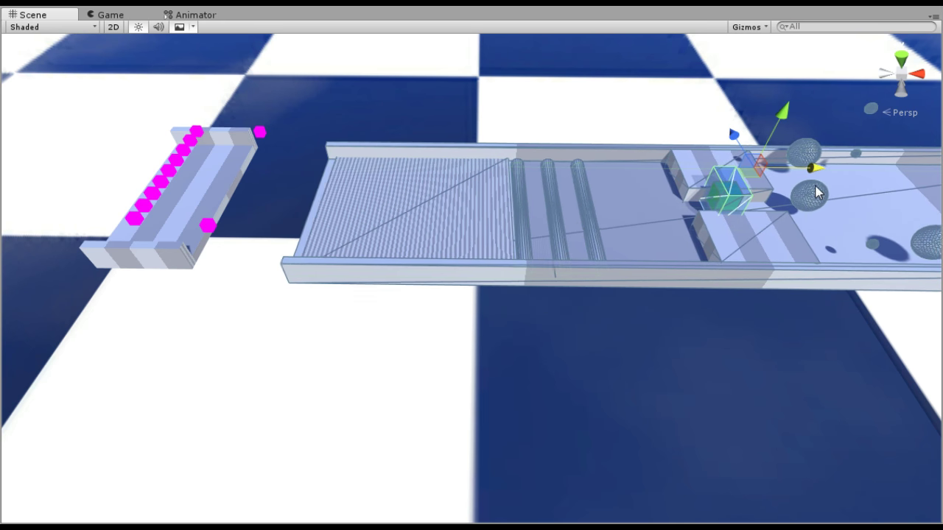
# - Move the ribbed floor section over to the starting platform and tilt it upward as a ramp
pyautogui.click(458, 232)
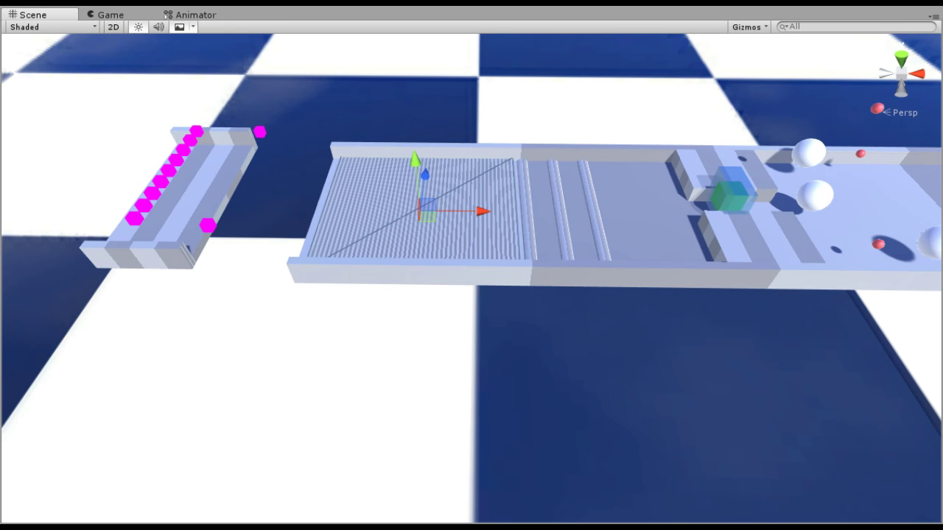
pyautogui.moveTo(402, 223); pyautogui.dragTo(384, 223)
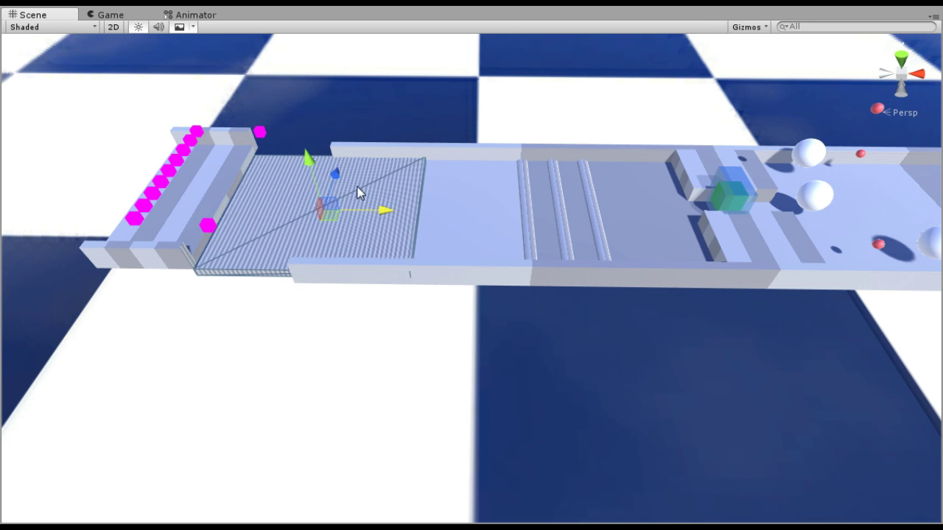
pyautogui.moveTo(332, 156); pyautogui.dragTo(287, 92)
pyautogui.moveTo(251, 241); pyautogui.dragTo(356, 311, button='middle')
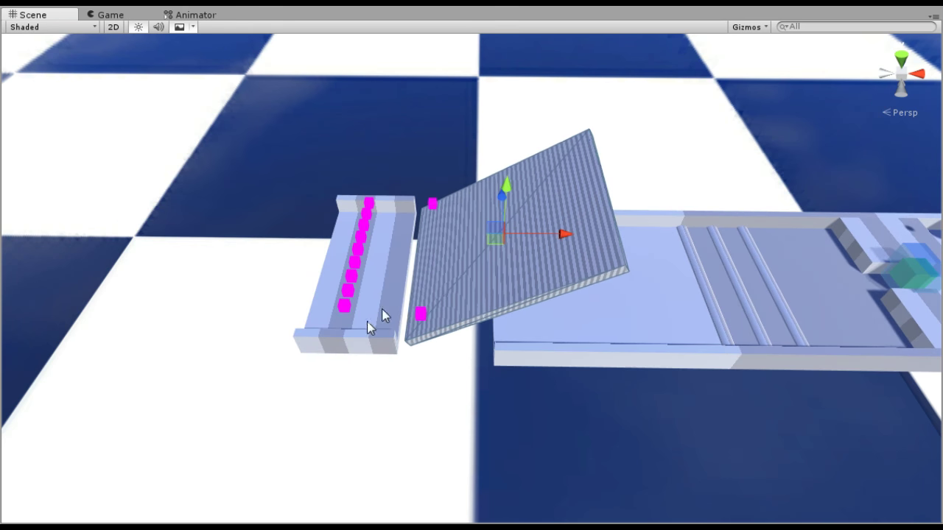
# - Slide the ribbed ramp along the course's length until its lower edge sits against the starting platform
pyautogui.moveTo(548, 235); pyautogui.dragTo(546, 234)
pyautogui.scroll(8, 394, 341)
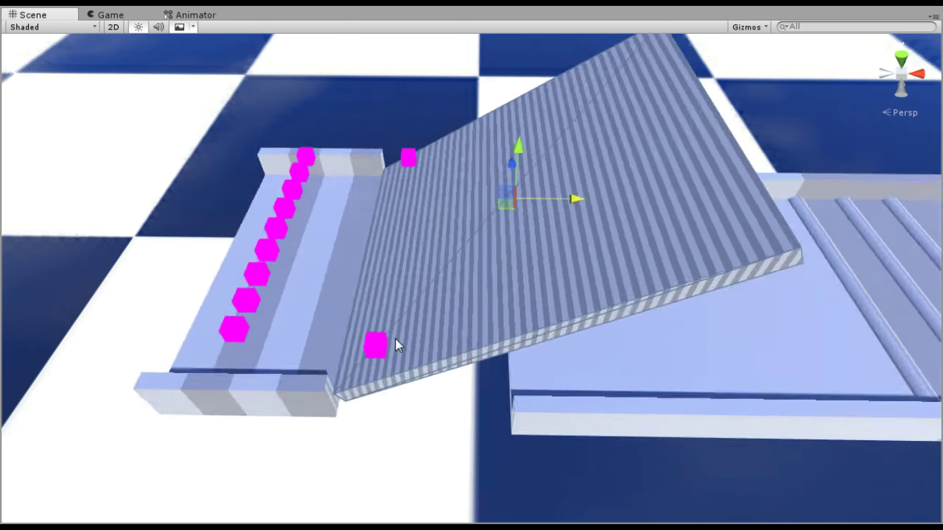
pyautogui.moveTo(394, 340); pyautogui.dragTo(343, 306, button='middle')
pyautogui.scroll(-6, 344, 313)
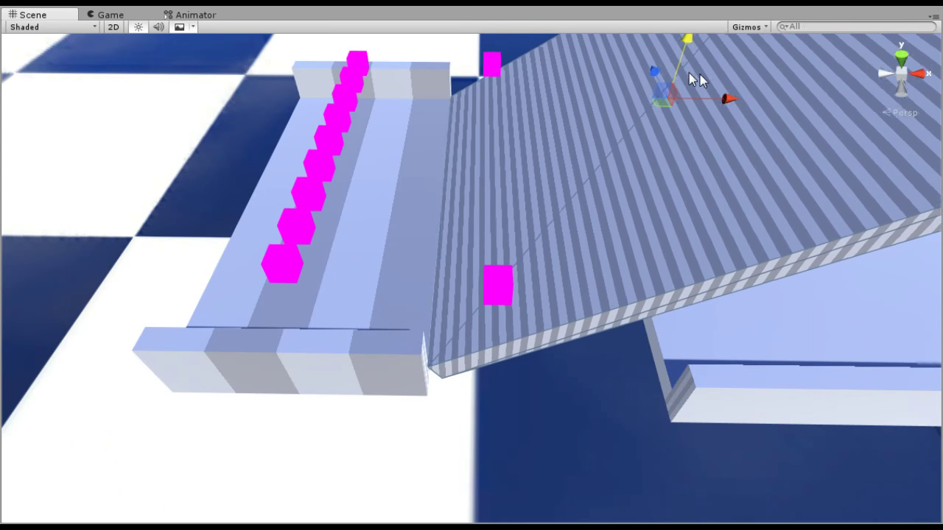
pyautogui.moveTo(726, 98); pyautogui.dragTo(713, 103)
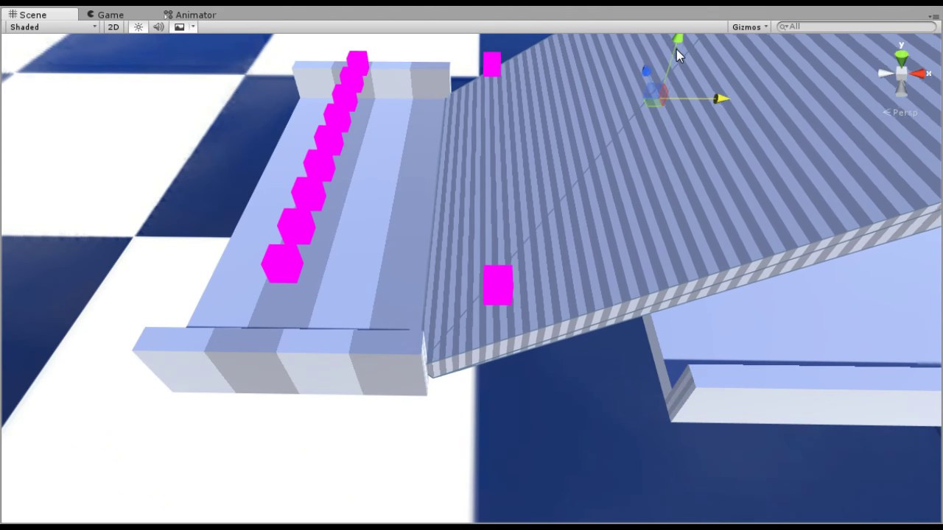
# - Select the whole course, including the starting platform and ramp, and hide it from the scene
pyautogui.press('Up')
pyautogui.press('Up')
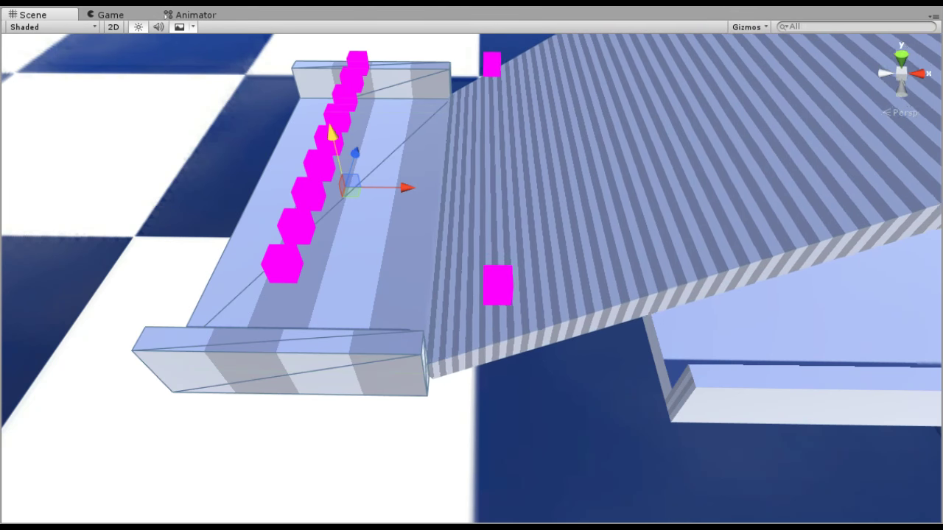
pyautogui.hotkey('ctrl', 'shift', 'd')
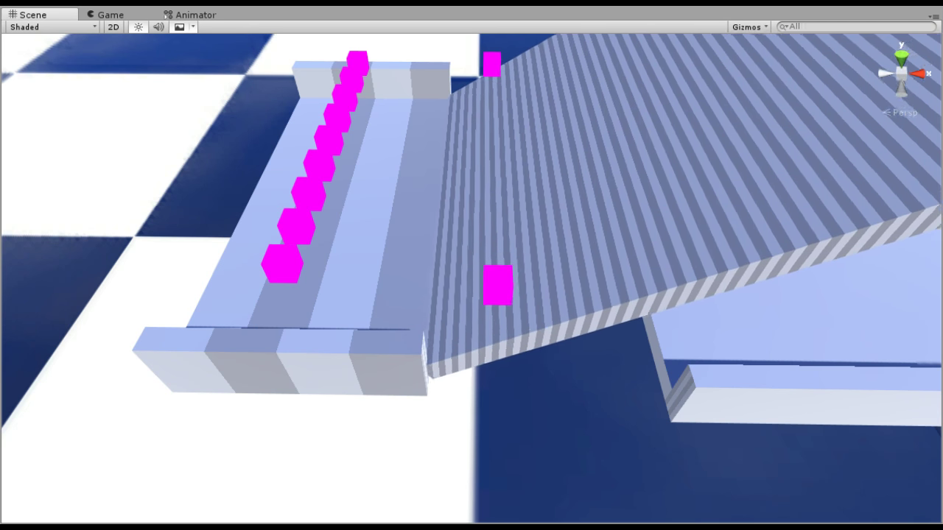
pyautogui.hotkey('ctrl', 'z')
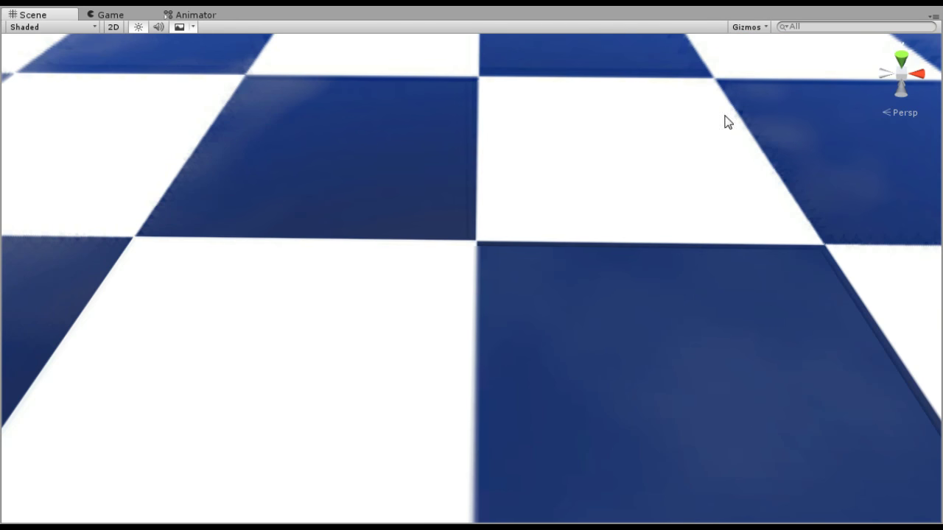
# - Run the simulation and watch the creatures on the ribbed ramp in both the Game and Scene views
pyautogui.click(506, 6)
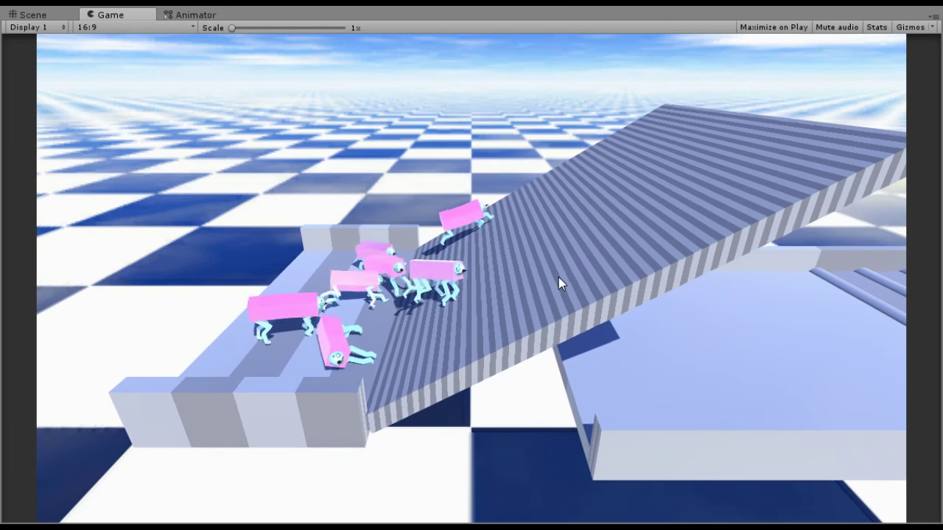
pyautogui.click(42, 11)
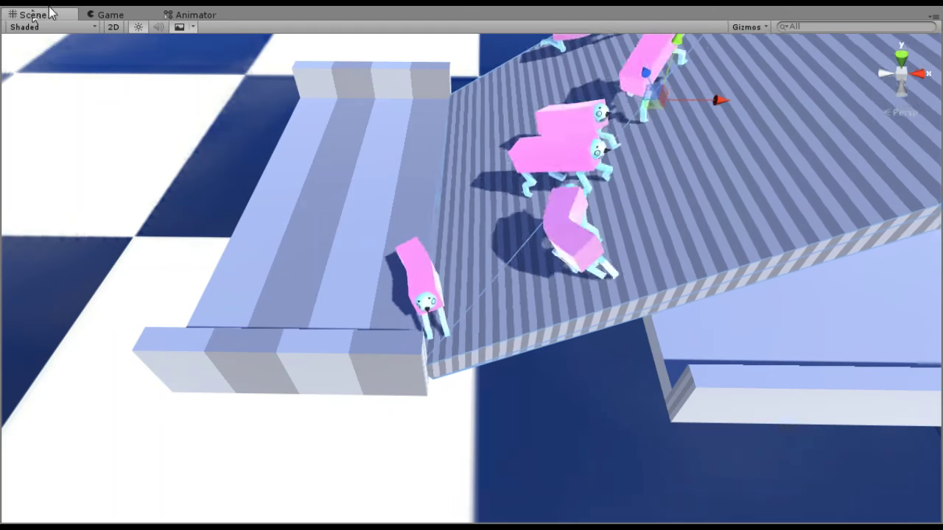
pyautogui.click(110, 14)
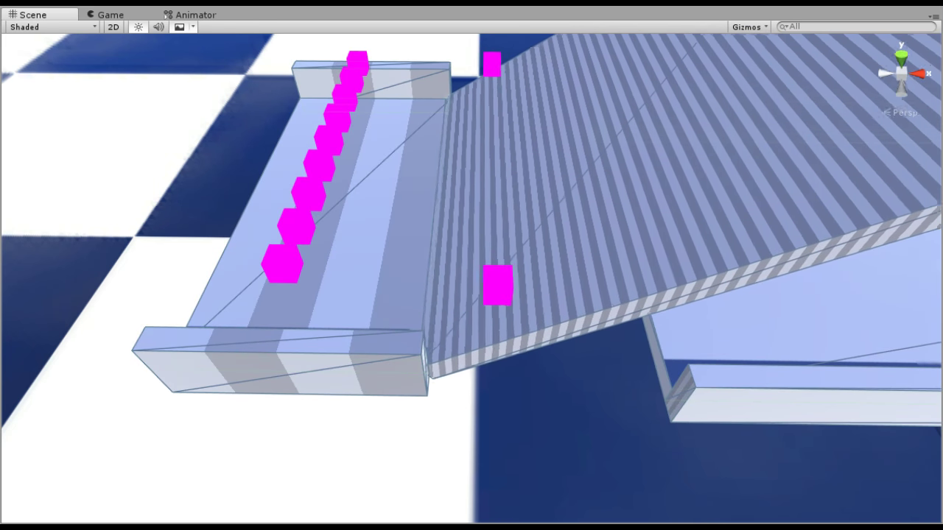
# - Stop the simulation and scale the ribbed ramp longer and wider than the starting platform
pyautogui.click(10, 305)
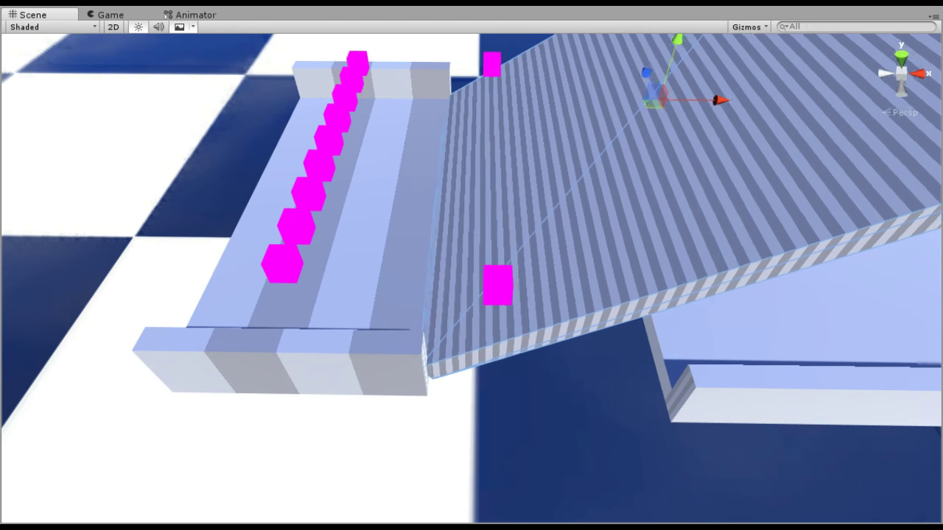
pyautogui.scroll(-2, 597, 244)
pyautogui.scroll(-3, 597, 245)
pyautogui.moveTo(597, 245); pyautogui.dragTo(551, 240, button='middle')
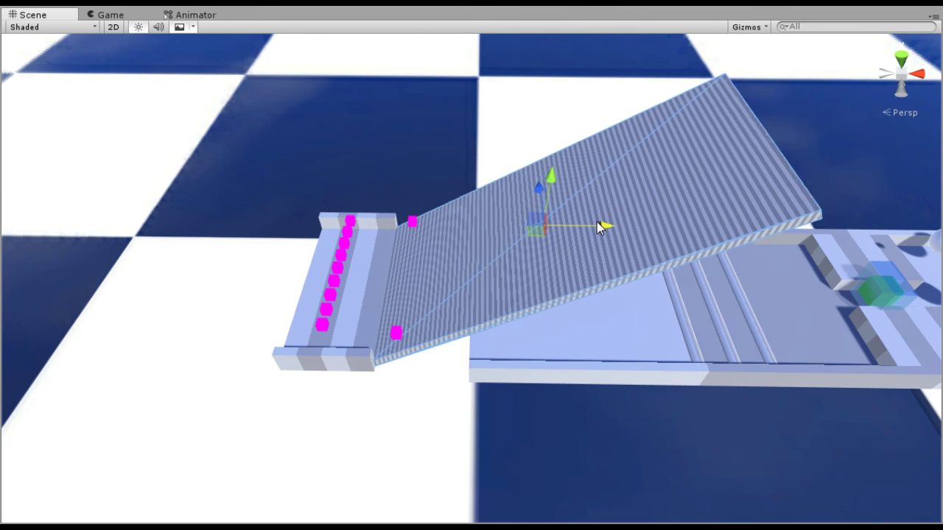
pyautogui.press('r')
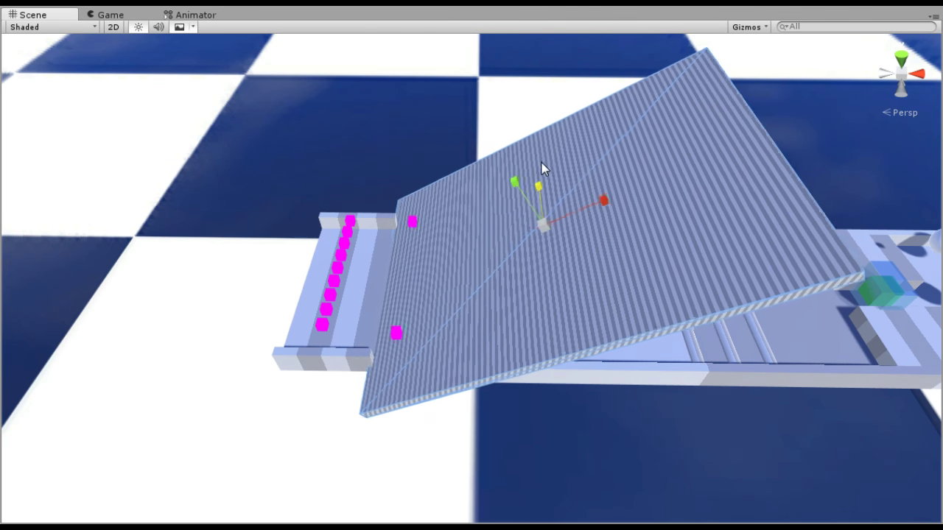
# - Add a cube over the ribbed ramp near the starting platform and stretch it into a long flat bar
pyautogui.moveTo(415, 250); pyautogui.dragTo(498, 349, button='middle')
pyautogui.keyDown('alt'); pyautogui.moveTo(440, 361); pyautogui.dragTo(595, 343); pyautogui.keyUp('alt')
pyautogui.moveTo(435, 350); pyautogui.dragTo(553, 333, button='middle')
pyautogui.keyDown('alt'); pyautogui.moveTo(553, 333); pyautogui.dragTo(384, 355); pyautogui.keyUp('alt')
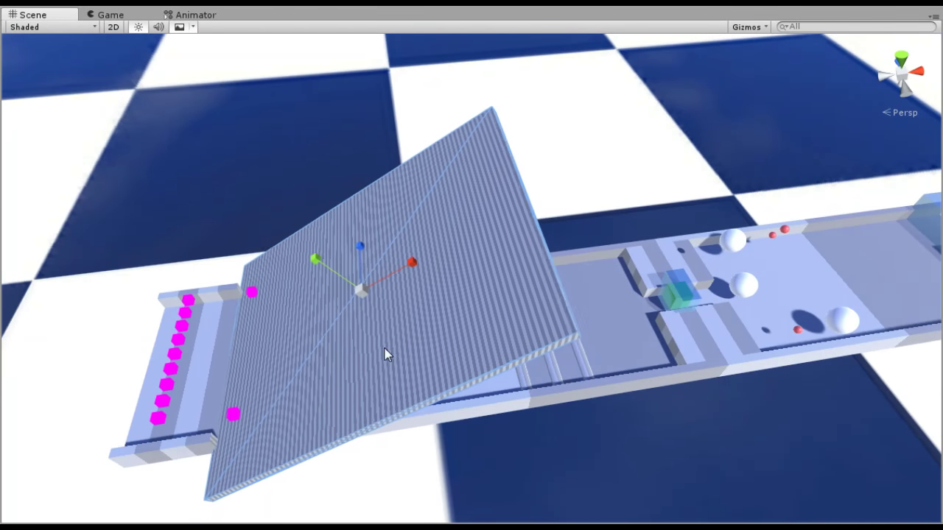
pyautogui.press('f')
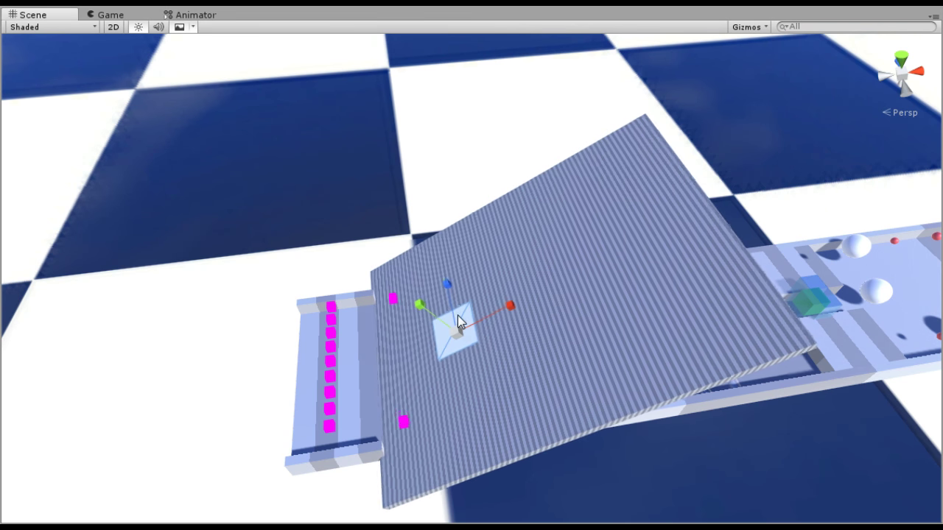
pyautogui.moveTo(509, 304); pyautogui.dragTo(705, 220)
# - Rotate the bar and move it up to the ribbed ramp's far side edge
pyautogui.press('e')
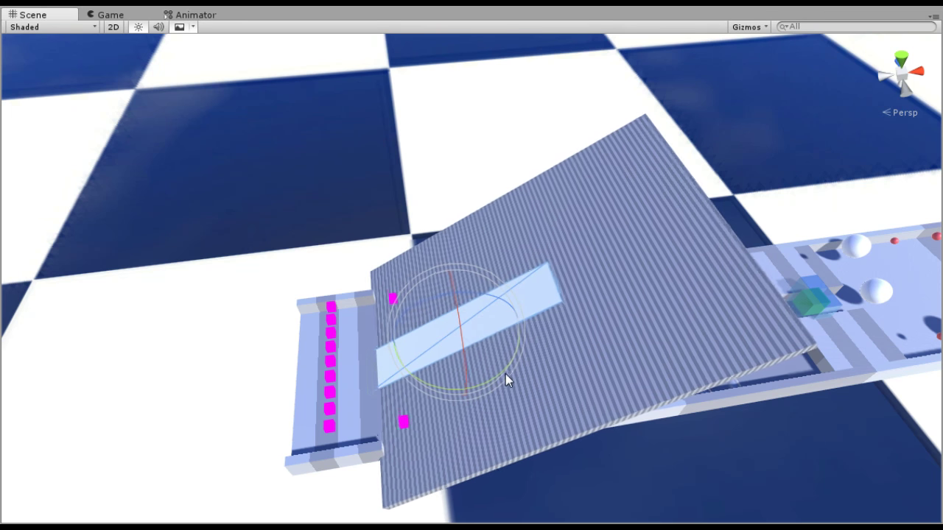
pyautogui.moveTo(506, 373); pyautogui.dragTo(444, 392)
pyautogui.press('w')
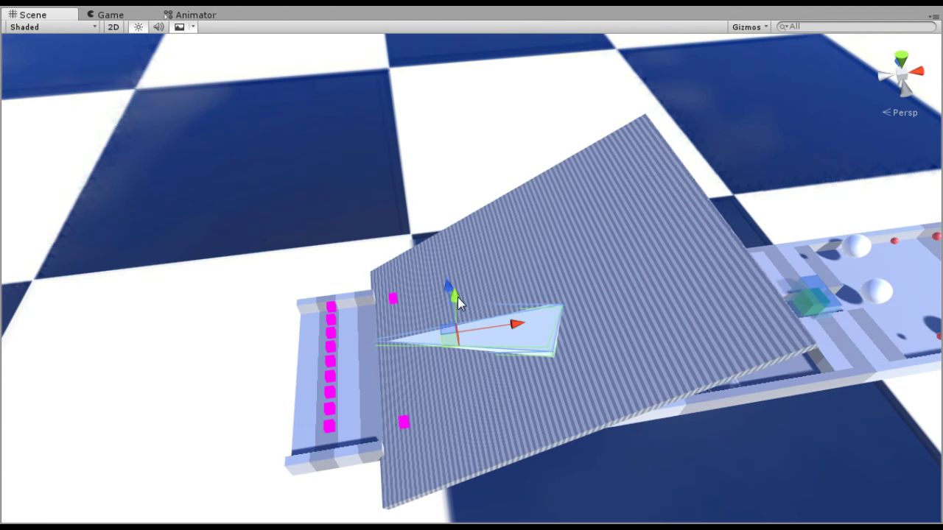
pyautogui.moveTo(431, 317); pyautogui.dragTo(695, 389, button='middle')
pyautogui.moveTo(688, 343); pyautogui.dragTo(647, 265)
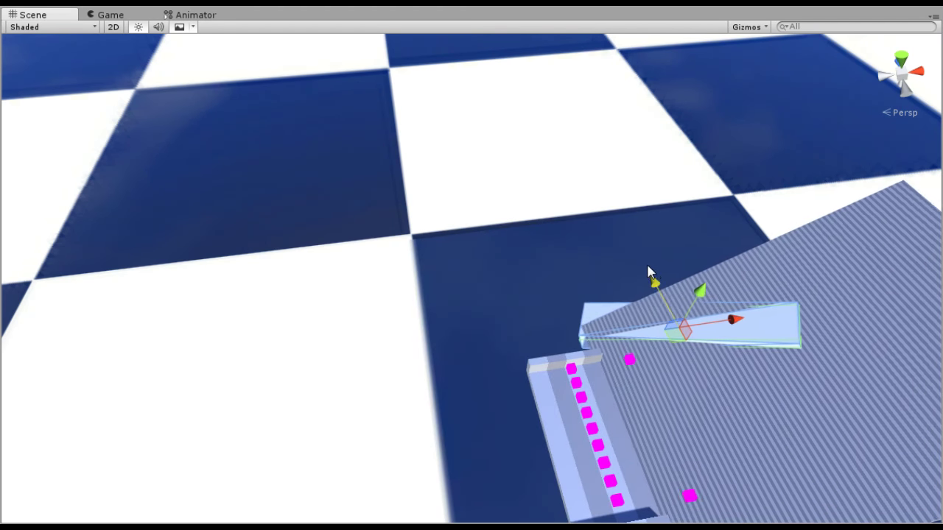
pyautogui.moveTo(698, 291); pyautogui.dragTo(902, 184)
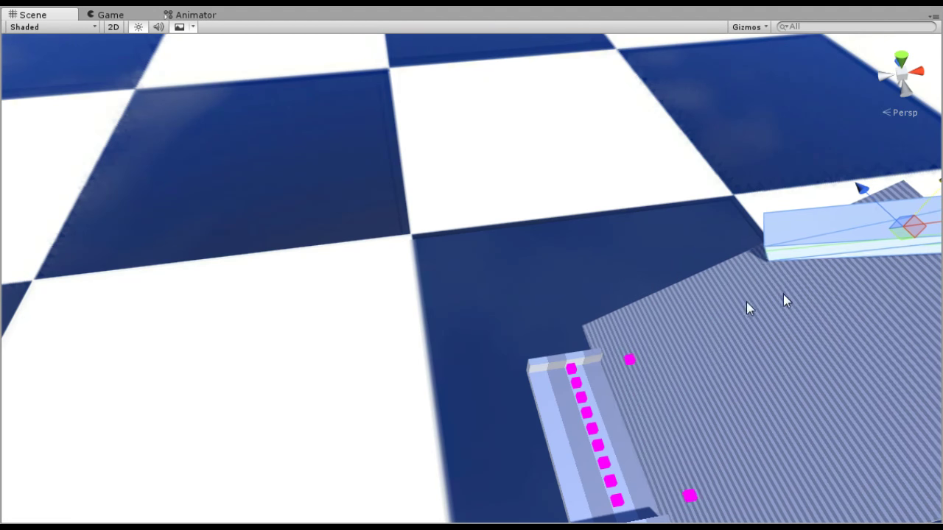
# - Stretch the bar well past the ramp's upper end and tilt it to follow the ramp's slope
pyautogui.moveTo(746, 301); pyautogui.dragTo(598, 303, button='middle')
pyautogui.press('r')
pyautogui.moveTo(823, 228); pyautogui.dragTo(932, 217)
pyautogui.moveTo(751, 263); pyautogui.dragTo(596, 263, button='middle')
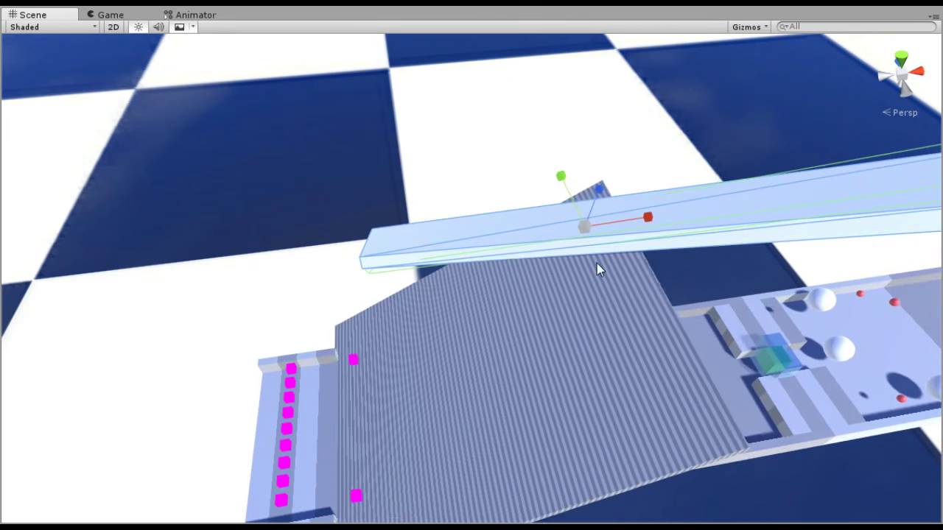
pyautogui.press('e')
pyautogui.moveTo(640, 233); pyautogui.dragTo(642, 264)
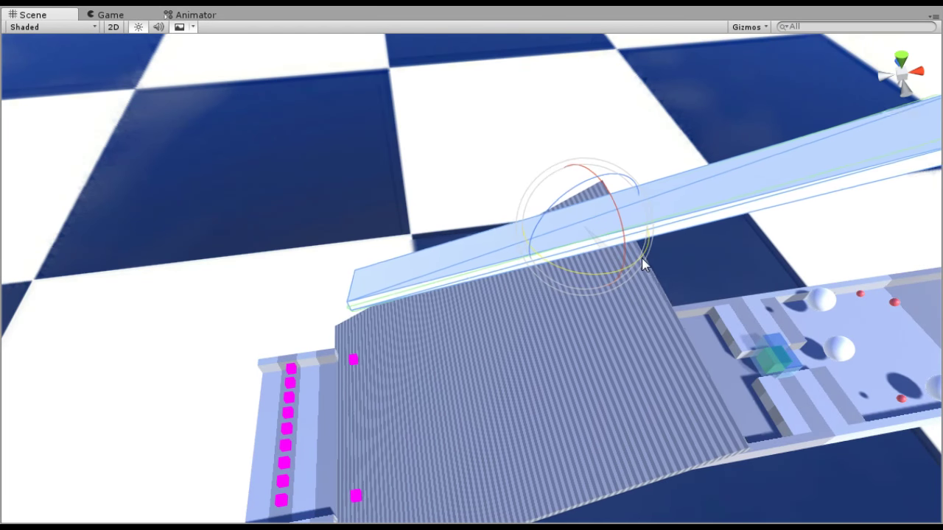
# - Slide the bar back alongside the ramp's side edge and shorten it to less than the ramp's length
pyautogui.press('w')
pyautogui.moveTo(642, 226); pyautogui.dragTo(502, 231)
pyautogui.press('r')
pyautogui.press('w')
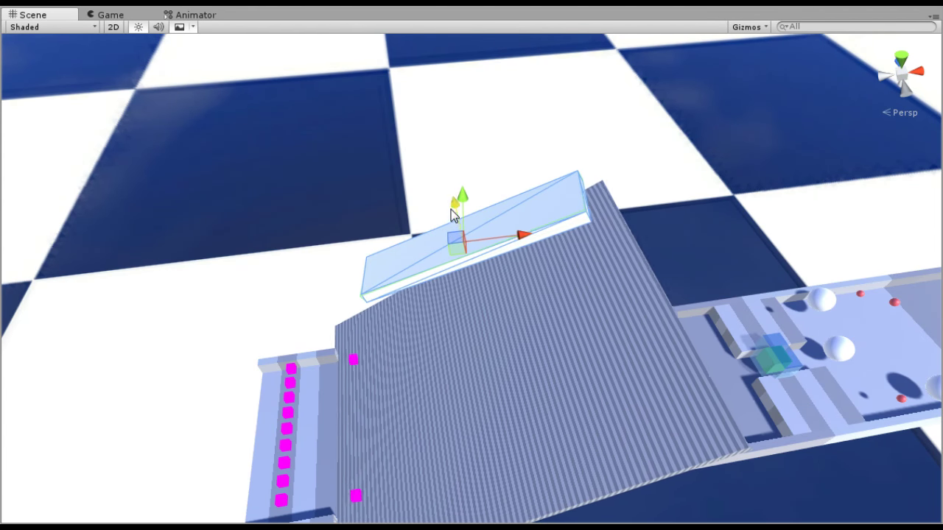
pyautogui.moveTo(452, 209); pyautogui.dragTo(457, 223)
# - Lower the tilted bar so that it rests on the ribbed ramp's surface along the side edge
pyautogui.moveTo(516, 360); pyautogui.dragTo(655, 227, button='middle')
pyautogui.keyDown('alt'); pyautogui.moveTo(393, 282); pyautogui.dragTo(705, 152); pyautogui.keyUp('alt')
pyautogui.moveTo(705, 152); pyautogui.dragTo(746, 122, button='middle')
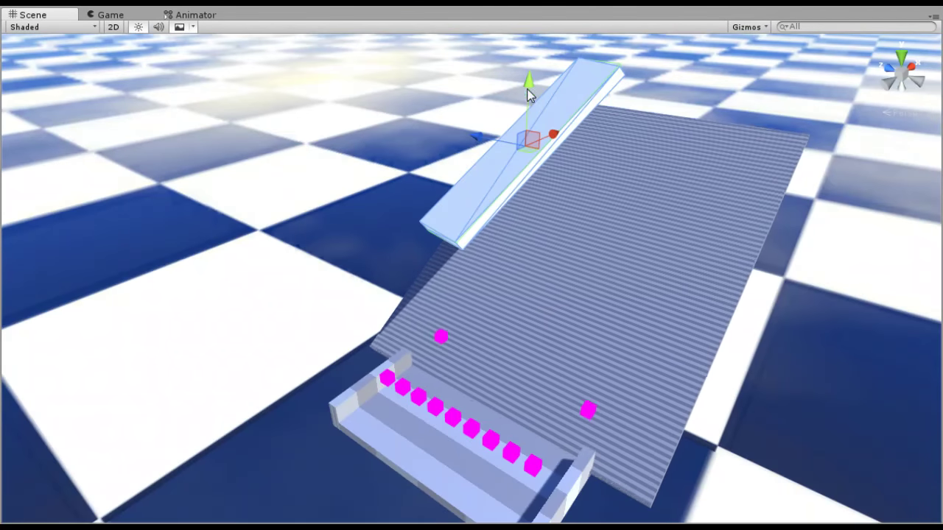
pyautogui.moveTo(527, 93); pyautogui.dragTo(486, 170)
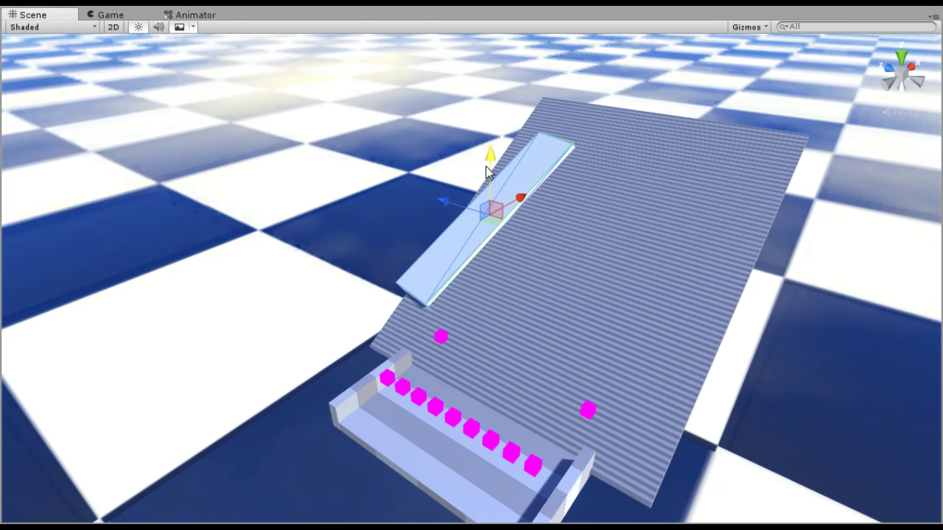
# - Stretch the bar to about the ramp's full length and place a rotated duplicate across it
pyautogui.moveTo(494, 237); pyautogui.dragTo(485, 154, button='middle')
pyautogui.press('r')
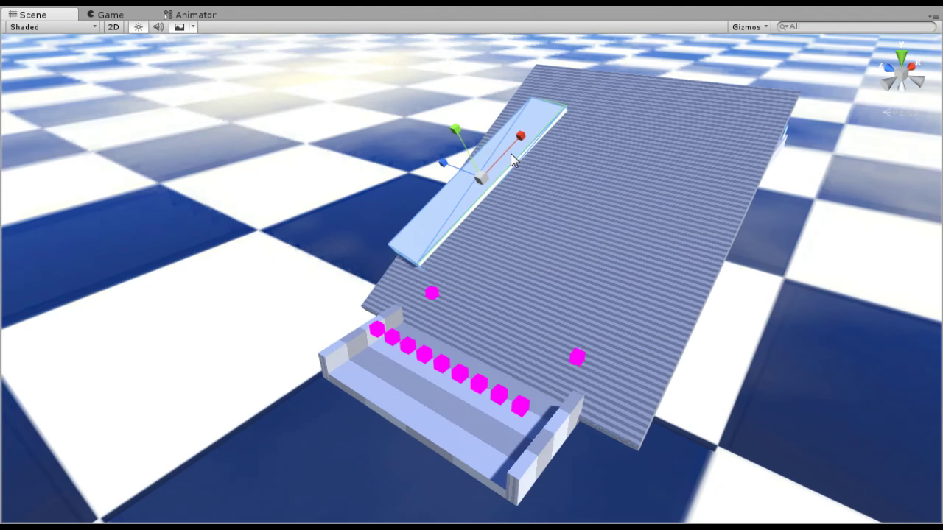
pyautogui.moveTo(520, 137); pyautogui.dragTo(537, 125)
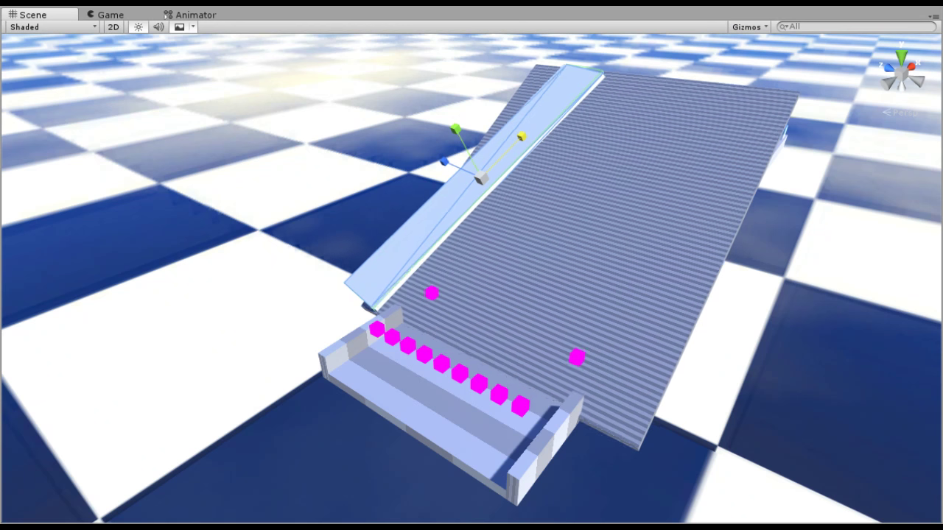
pyautogui.moveTo(522, 137)
pyautogui.mouseDown()
pyautogui.moveTo(824, 98)
pyautogui.moveTo(539, 133)
pyautogui.mouseUp()
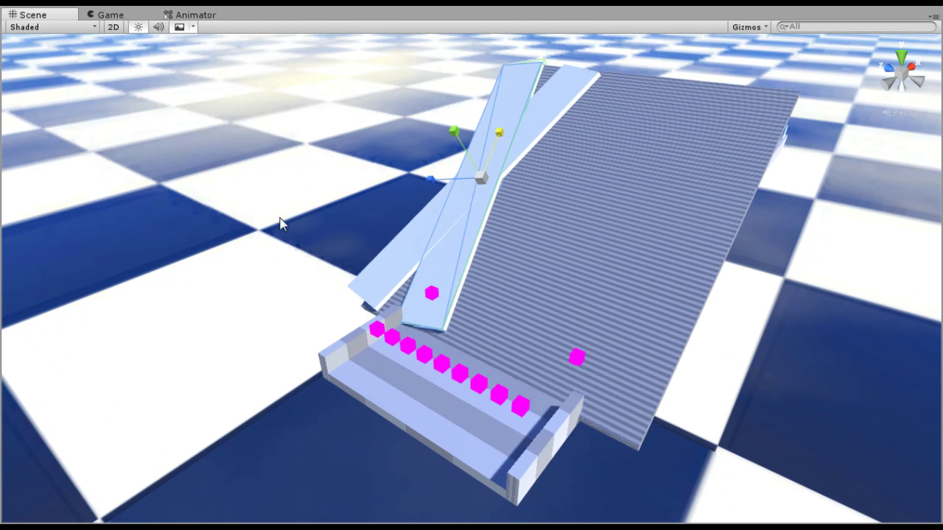
# - Move the duplicated bar to the ramp's opposite side and angle it as a mirrored guide wall
pyautogui.press('w')
pyautogui.click(539, 184)
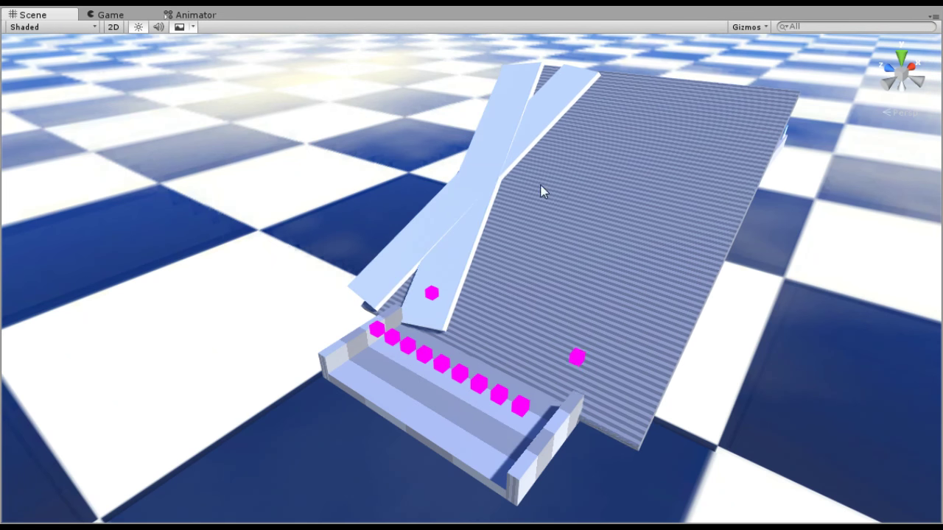
pyautogui.click(475, 204)
pyautogui.click(471, 246)
pyautogui.moveTo(440, 171); pyautogui.dragTo(589, 198)
pyautogui.press('e')
pyautogui.moveTo(661, 232); pyautogui.dragTo(648, 255)
pyautogui.press('w')
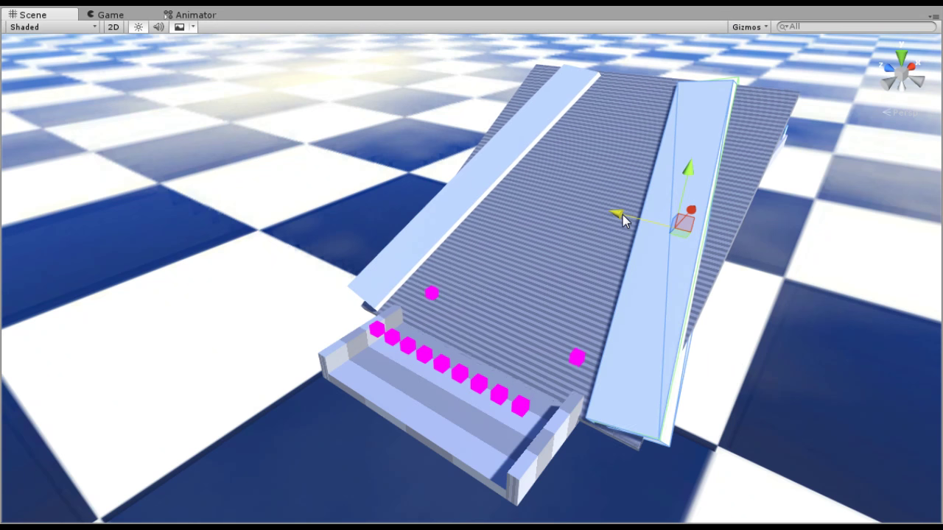
pyautogui.moveTo(501, 305); pyautogui.dragTo(576, 330, button='middle')
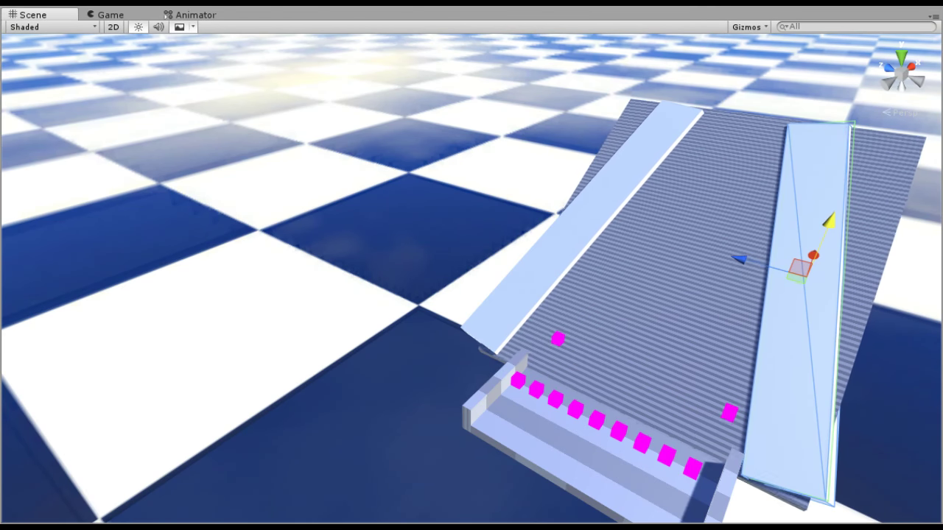
# - Hide the whole course with both guide walls, run the simulation to watch the creatures, and stop it
pyautogui.click(812, 193)
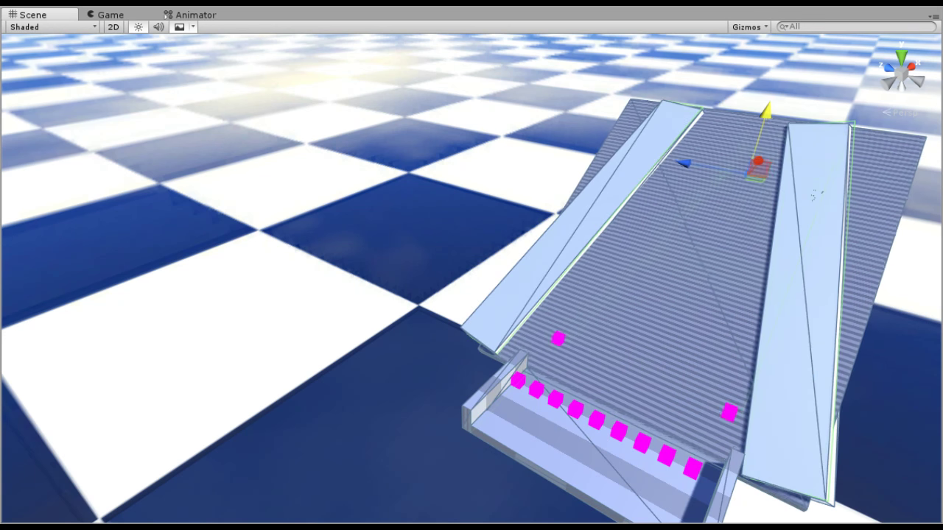
pyautogui.hotkey('alt', 'shift', 'a')
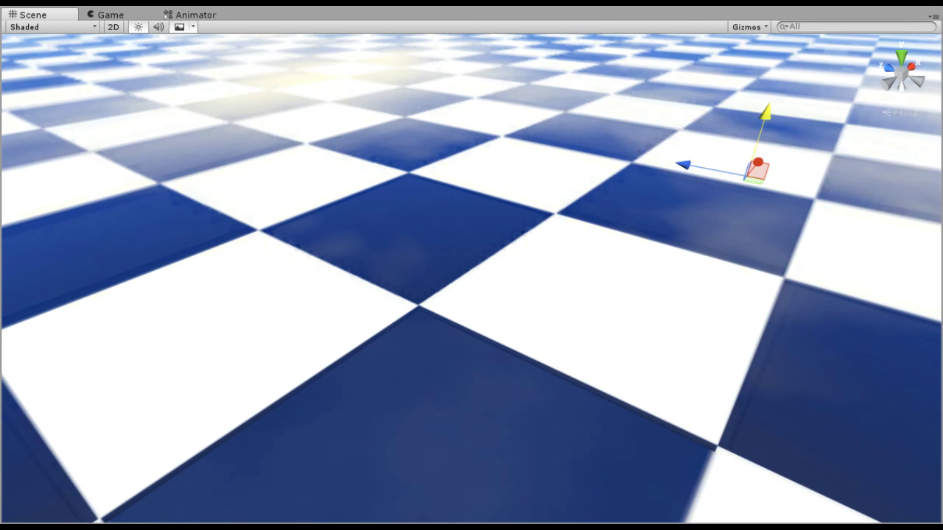
pyautogui.click(498, 6)
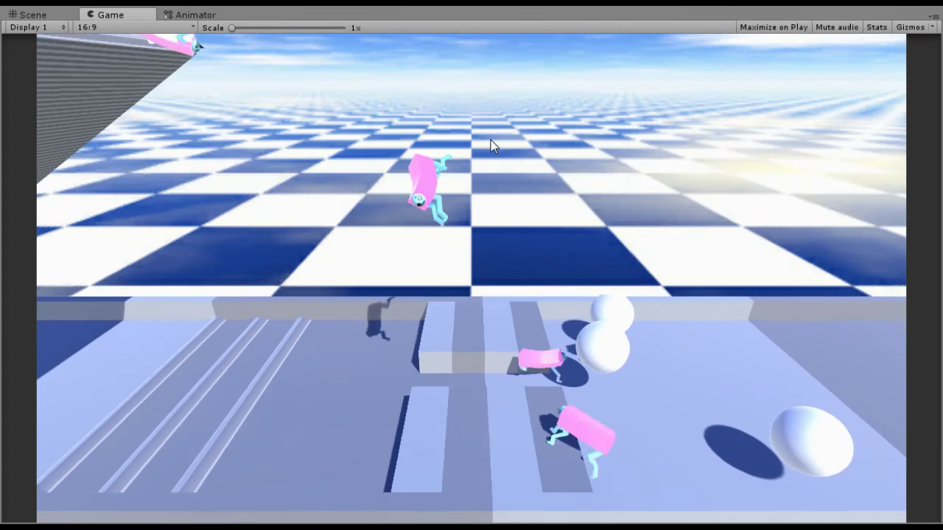
pyautogui.click(498, 5)
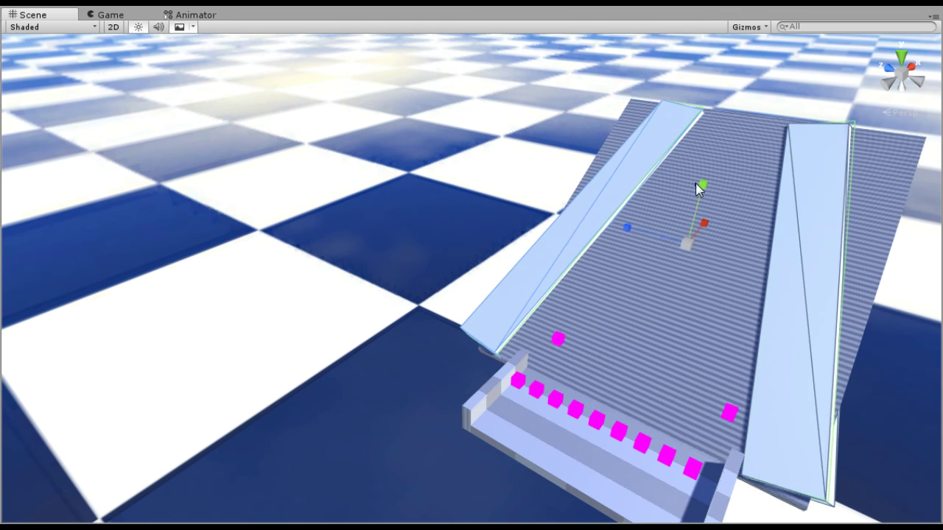
# - Scale both guide walls up in height so that they stand clearly above the ribbed ramp
pyautogui.moveTo(698, 189); pyautogui.dragTo(900, 8)
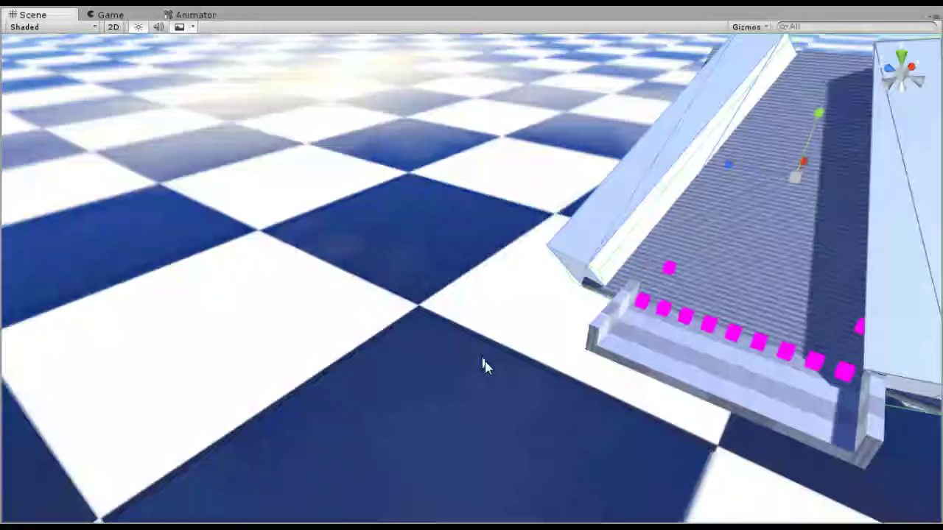
pyautogui.keyDown('alt'); pyautogui.moveTo(482, 362); pyautogui.dragTo(514, 378); pyautogui.keyUp('alt')
pyautogui.moveTo(446, 366); pyautogui.dragTo(492, 328, button='right')
pyautogui.moveTo(492, 328); pyautogui.dragTo(546, 232, button='middle')
pyautogui.scroll(2, 539, 287)
pyautogui.moveTo(568, 297); pyautogui.dragTo(562, 313, button='middle')
pyautogui.keyDown('alt'); pyautogui.moveTo(561, 312); pyautogui.dragTo(545, 299); pyautogui.keyUp('alt')
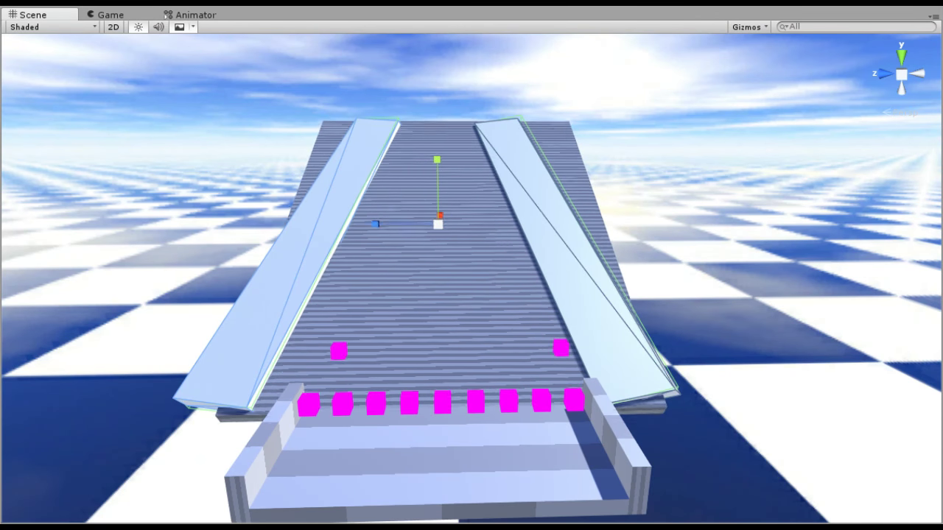
pyautogui.hotkey('ctrl', 'z')
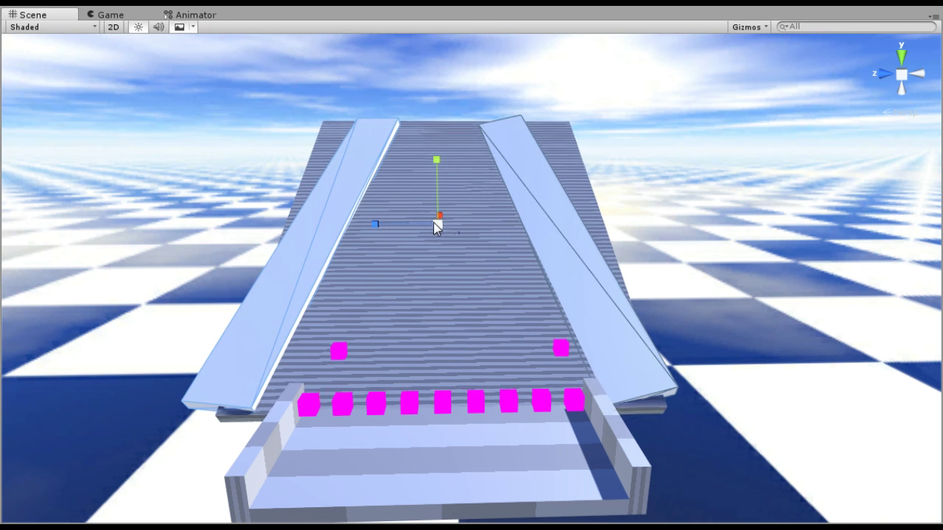
pyautogui.moveTo(434, 159); pyautogui.dragTo(433, 7)
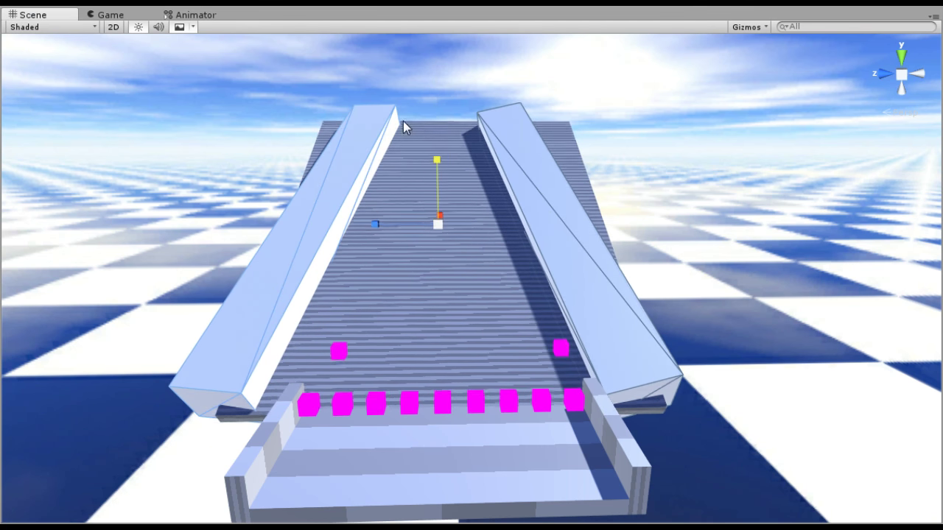
# - Rotate the ramp's right guide wall slightly and shift it outward toward the ramp's side edge
pyautogui.press('w')
pyautogui.click(587, 249)
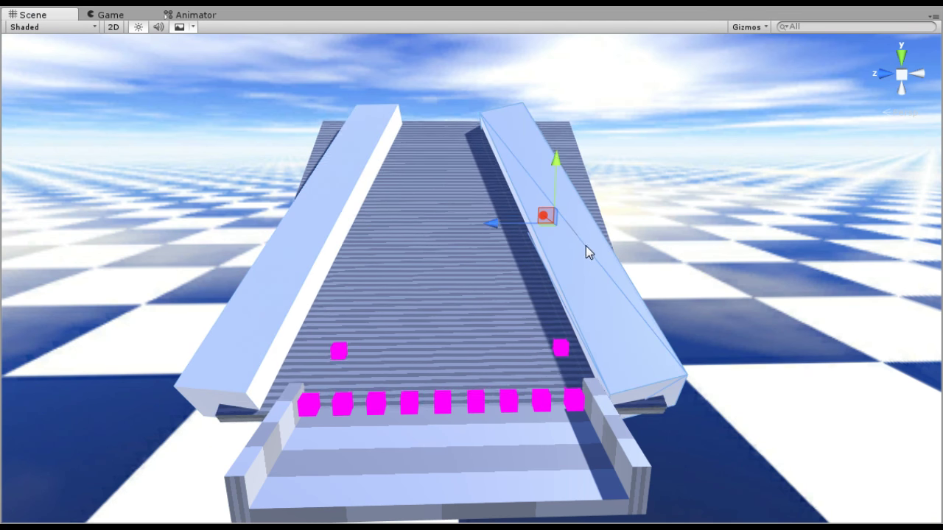
pyautogui.press('e')
pyautogui.moveTo(525, 212); pyautogui.dragTo(516, 177)
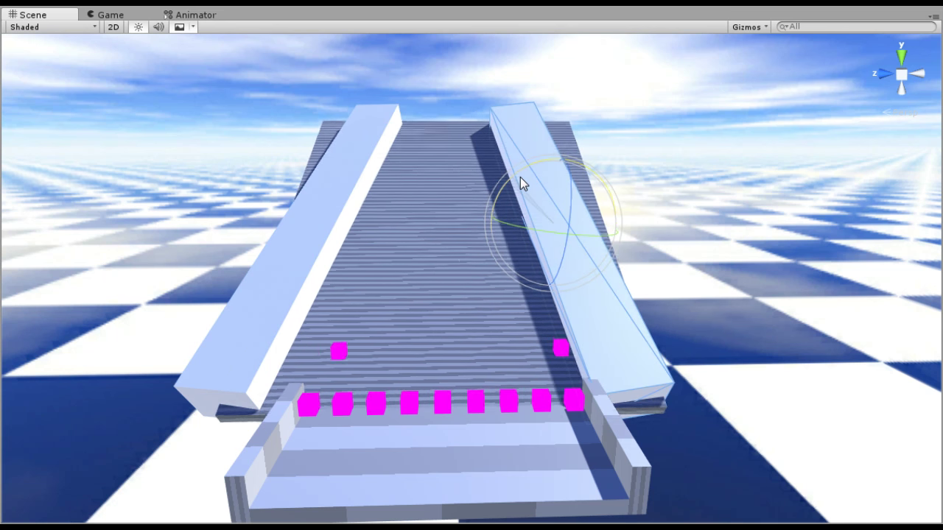
pyautogui.press('w')
pyautogui.moveTo(496, 221); pyautogui.dragTo(505, 221)
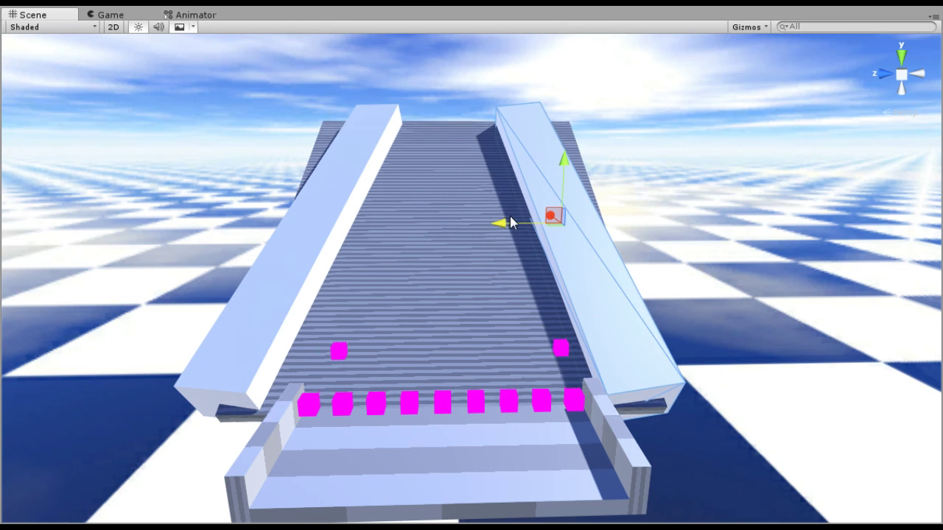
# - Shift the ramp's left guide wall slightly inward and rotate it to mirror the opposite wall
pyautogui.click(317, 270)
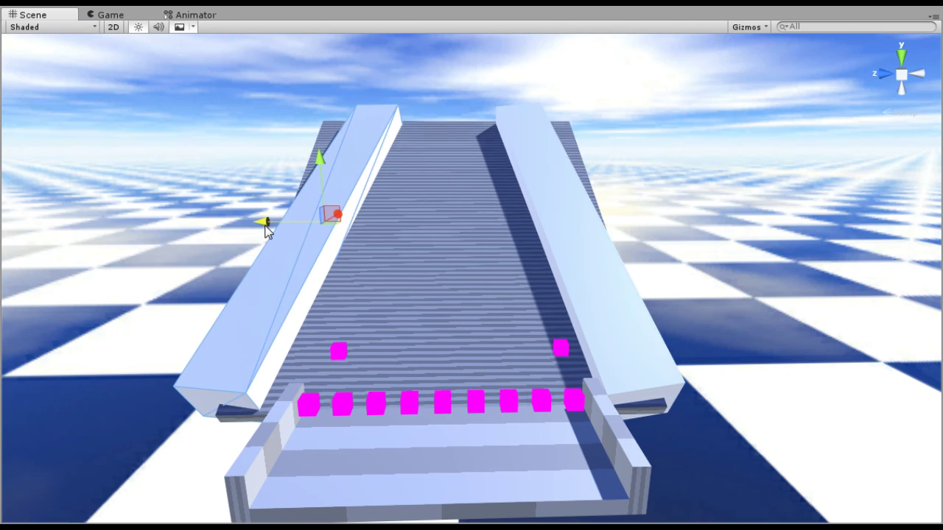
pyautogui.moveTo(266, 222); pyautogui.dragTo(280, 228)
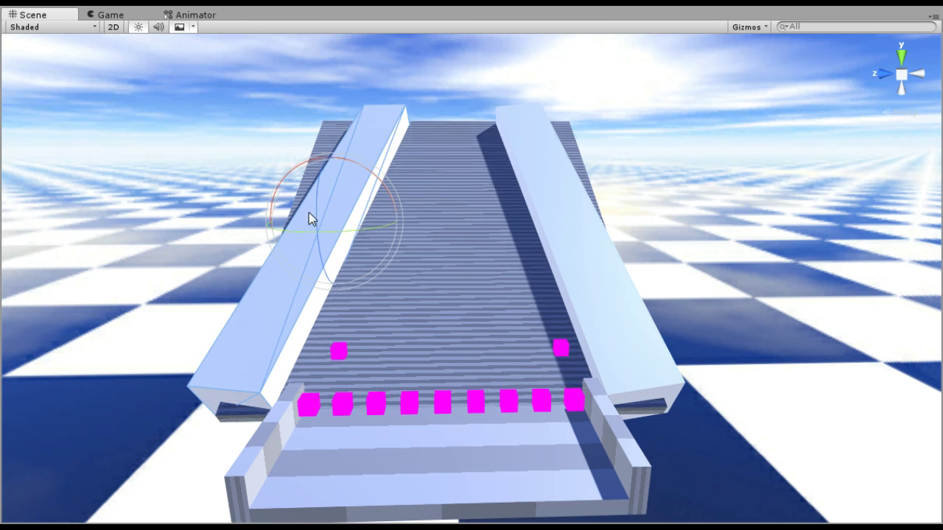
pyautogui.press('w')
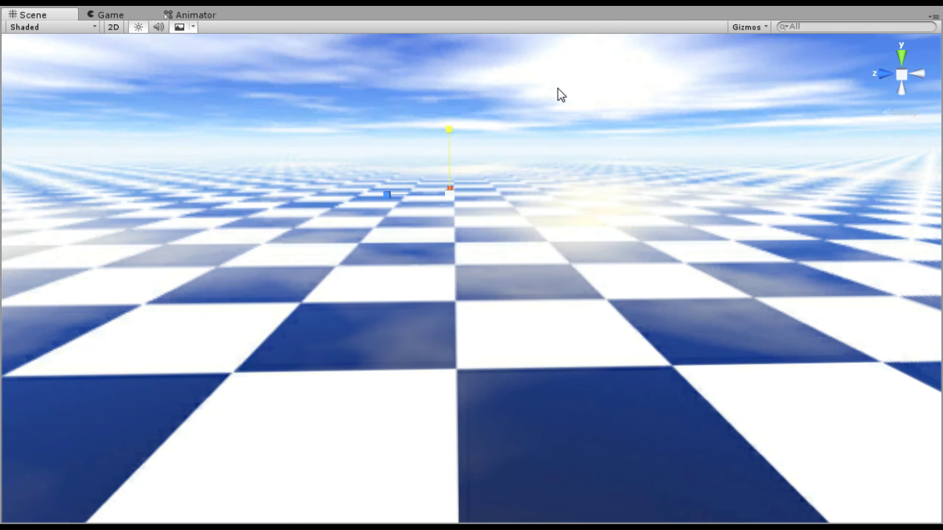
# - Run the simulation to watch the creatures race without the visible ramp, and stop it
pyautogui.click(498, 6)
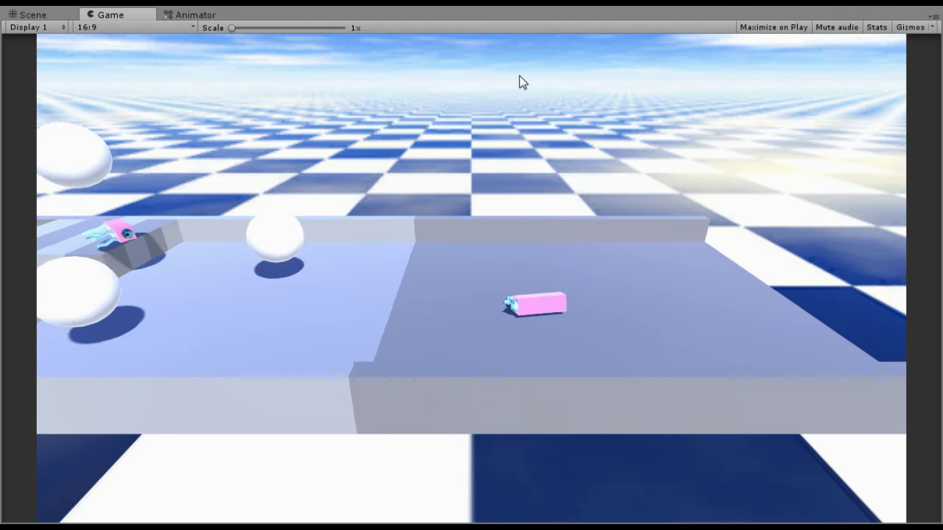
pyautogui.click(462, 6)
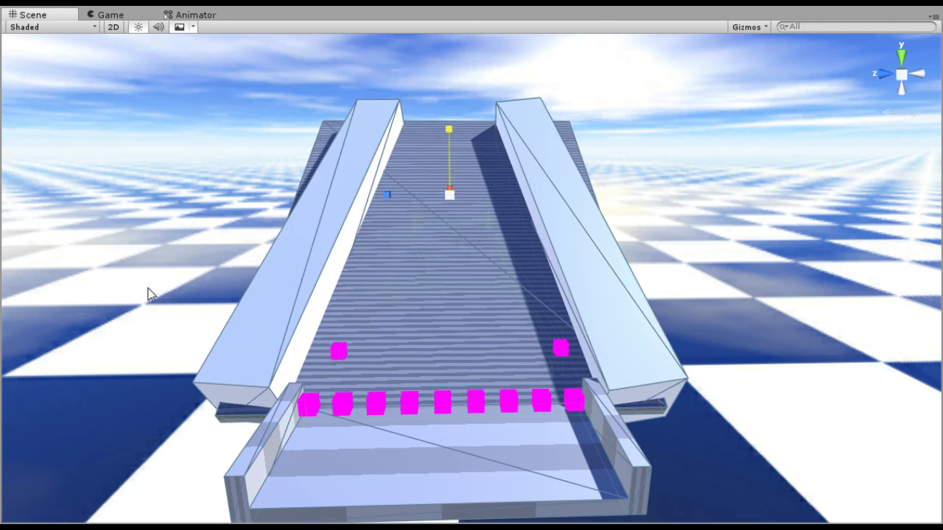
# - Move the lower track section with its obstacles and triggers away from the ribbed ramp's high end
pyautogui.moveTo(425, 257); pyautogui.dragTo(238, 410, button='middle')
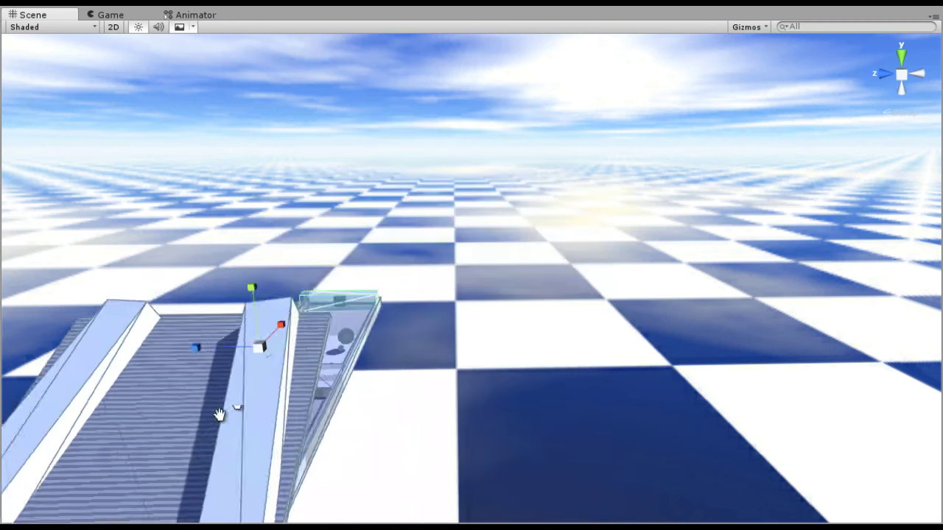
pyautogui.moveTo(480, 308); pyautogui.dragTo(199, 368, button='right')
pyautogui.moveTo(438, 315); pyautogui.dragTo(120, 315, button='middle')
pyautogui.moveTo(803, 317); pyautogui.dragTo(627, 273, button='right')
pyautogui.moveTo(398, 258); pyautogui.dragTo(512, 285, button='right')
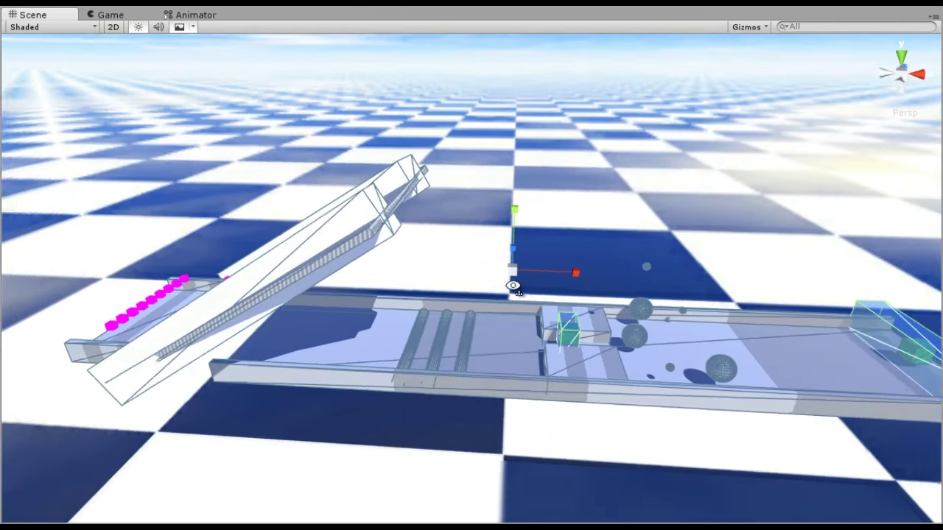
pyautogui.moveTo(511, 284); pyautogui.dragTo(417, 273, button='middle')
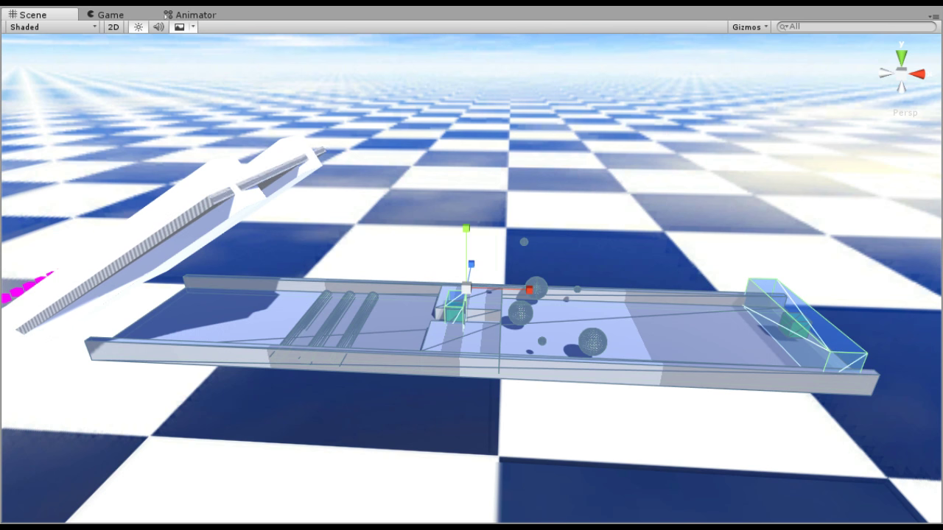
pyautogui.moveTo(536, 295); pyautogui.dragTo(709, 309)
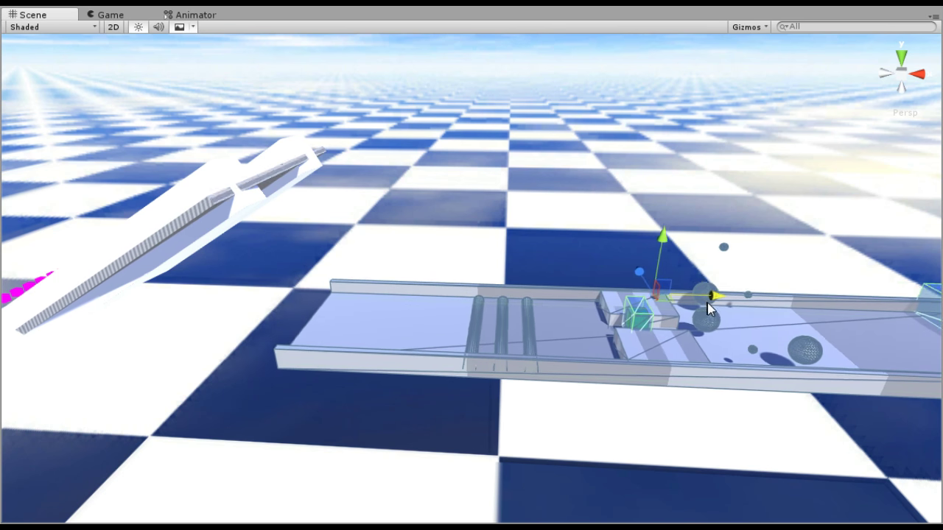
# - Shift the lower track section farther along its length to widen the gap behind the ramp
pyautogui.moveTo(335, 276); pyautogui.dragTo(260, 249, button='middle')
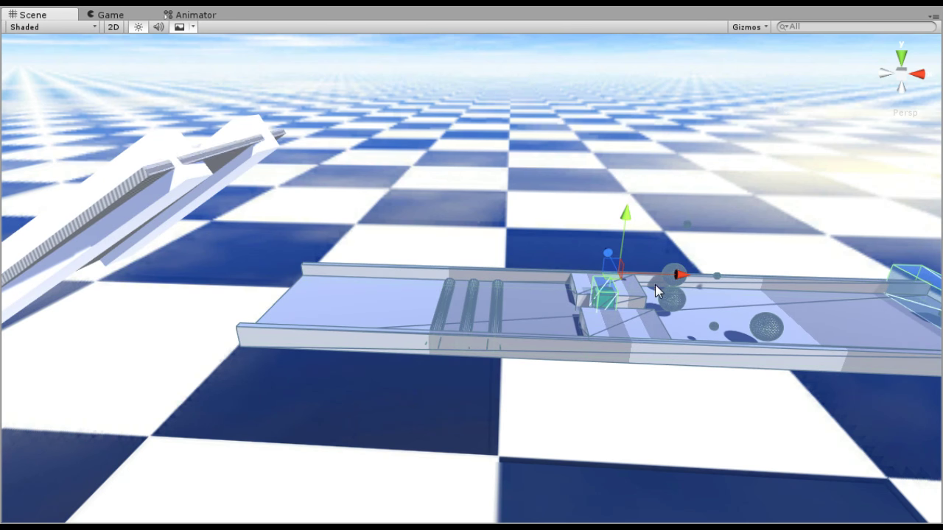
pyautogui.moveTo(668, 280); pyautogui.dragTo(738, 310, button='middle')
pyautogui.moveTo(280, 206); pyautogui.dragTo(324, 369, button='middle')
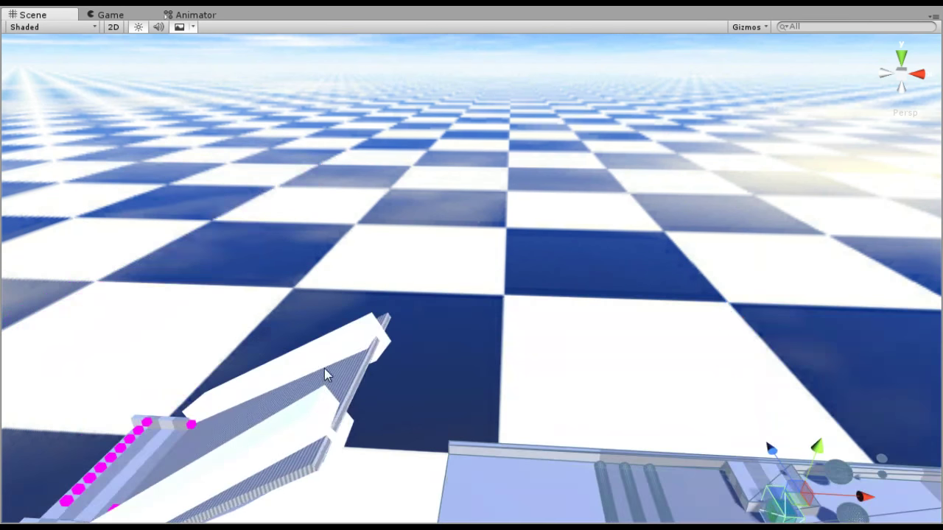
pyautogui.moveTo(324, 368); pyautogui.dragTo(434, 413, button='right')
pyautogui.moveTo(435, 413); pyautogui.dragTo(89, 401, button='middle')
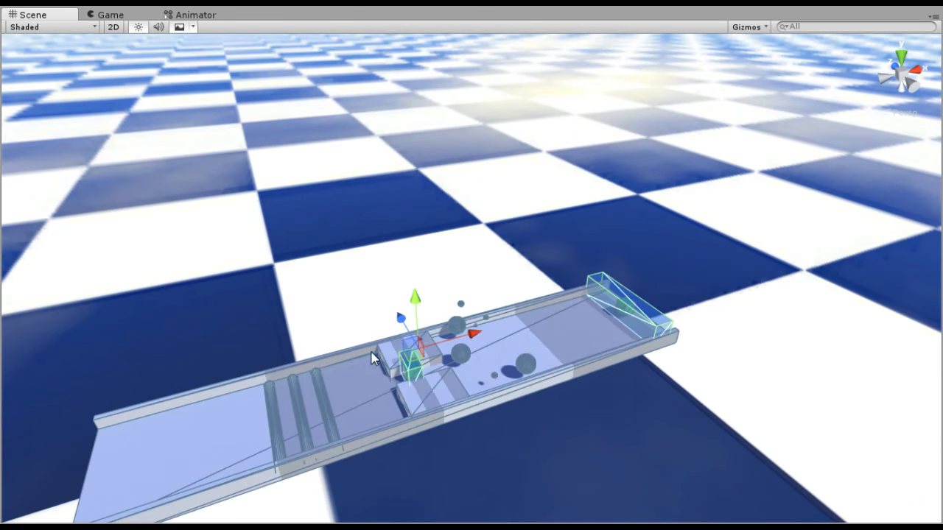
pyautogui.moveTo(541, 347); pyautogui.dragTo(424, 336, button='right')
pyautogui.moveTo(423, 335); pyautogui.dragTo(381, 315, button='middle')
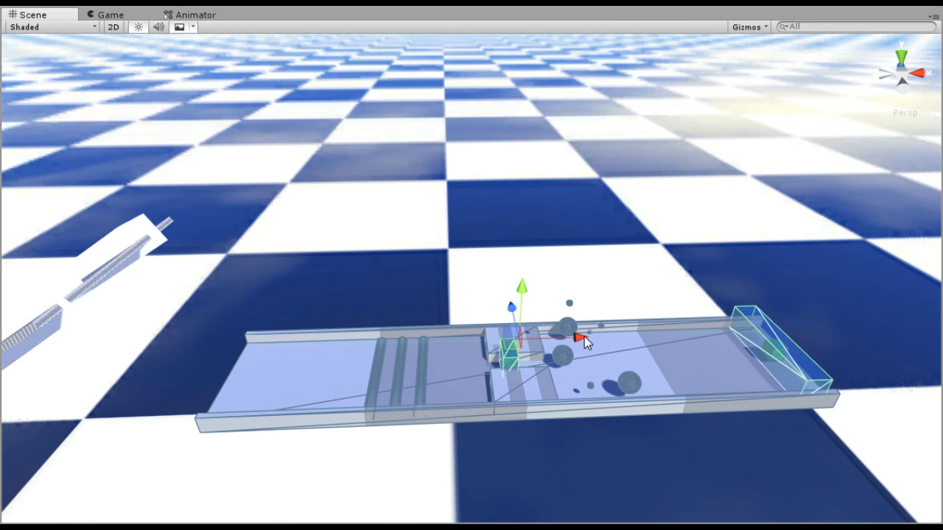
pyautogui.moveTo(584, 341); pyautogui.dragTo(642, 336)
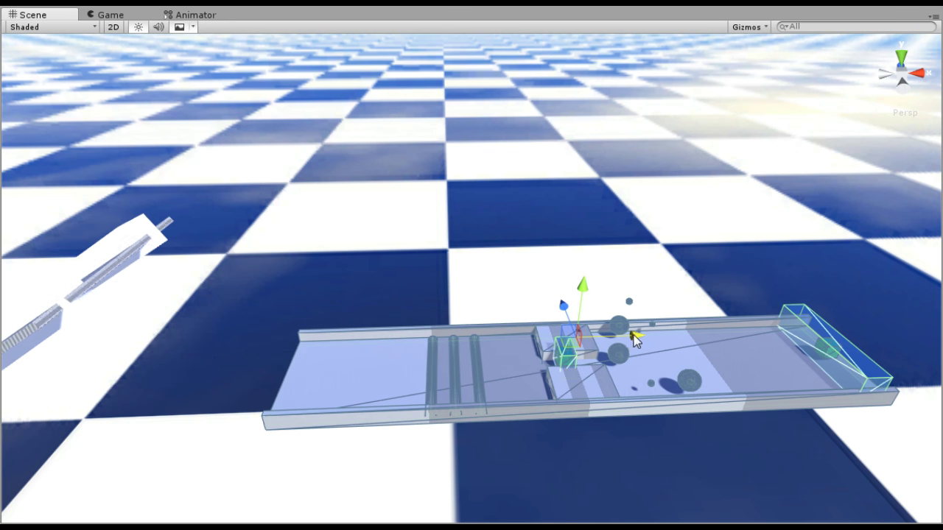
pyautogui.moveTo(635, 337); pyautogui.dragTo(732, 333)
# - Place a new cube in the gap between the ribbed ramp and the lower track section
pyautogui.moveTo(458, 326); pyautogui.dragTo(357, 338, button='middle')
pyautogui.moveTo(251, 315); pyautogui.dragTo(286, 337, button='middle')
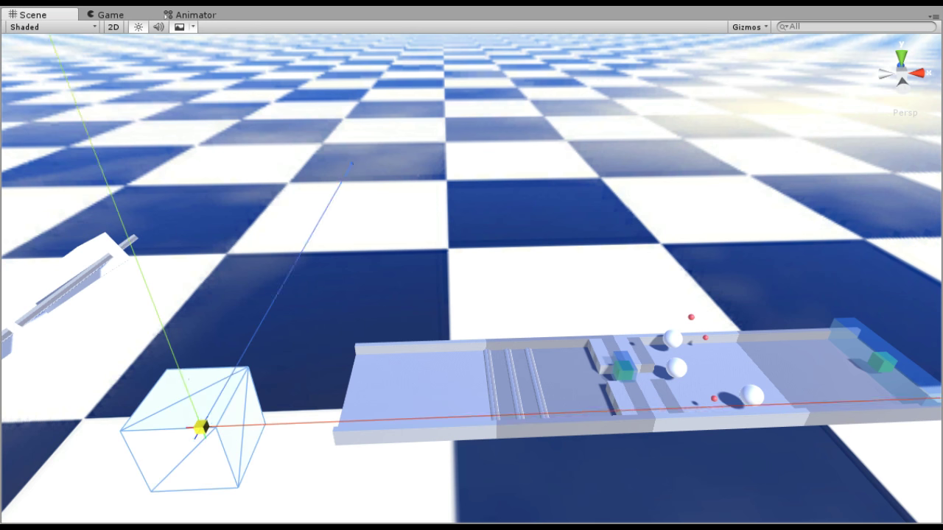
pyautogui.moveTo(326, 407); pyautogui.dragTo(705, 349, button='middle')
pyautogui.moveTo(609, 332); pyautogui.dragTo(592, 216)
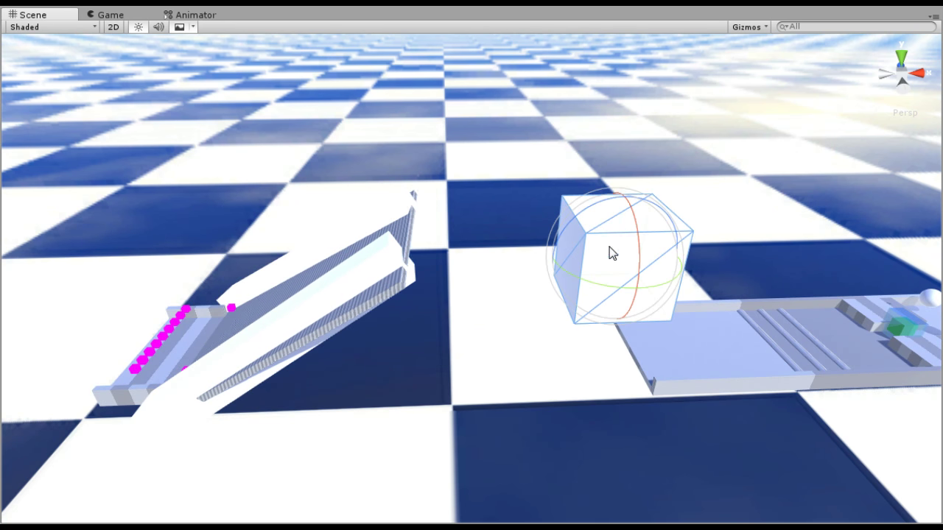
# - Flatten the new cube and stretch it in width and length into a large platform overlapping the lower track's start
pyautogui.press('w')
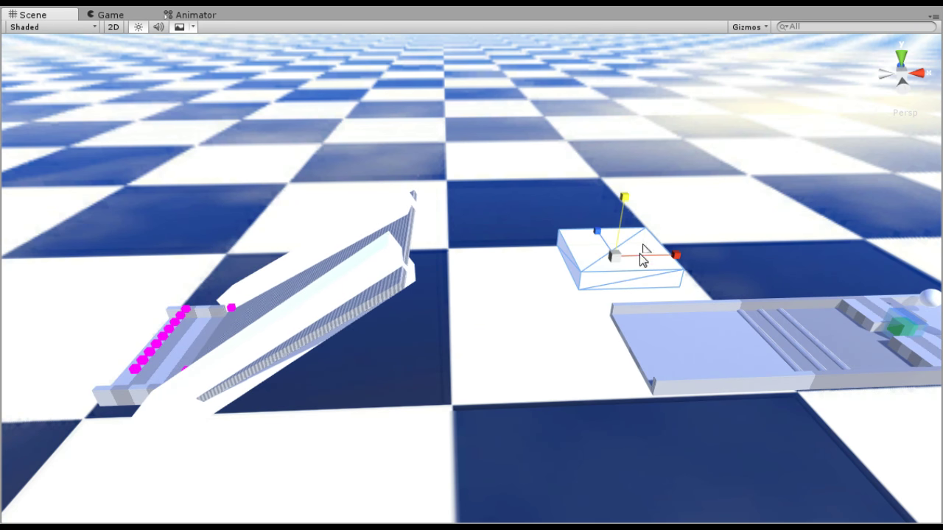
pyautogui.moveTo(642, 256); pyautogui.dragTo(604, 303)
pyautogui.moveTo(591, 319); pyautogui.dragTo(568, 339, button='middle')
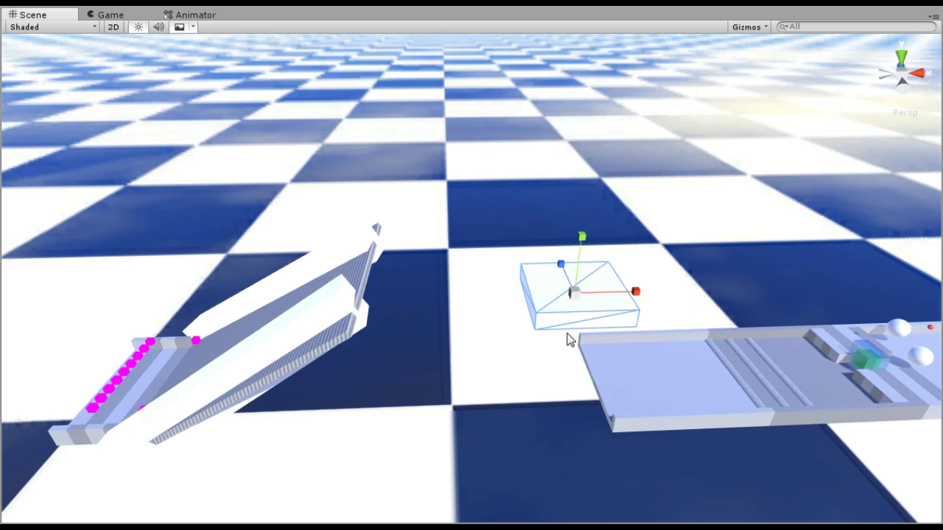
pyautogui.moveTo(567, 339); pyautogui.dragTo(389, 343, button='right')
pyautogui.moveTo(389, 342); pyautogui.dragTo(758, 255, button='middle')
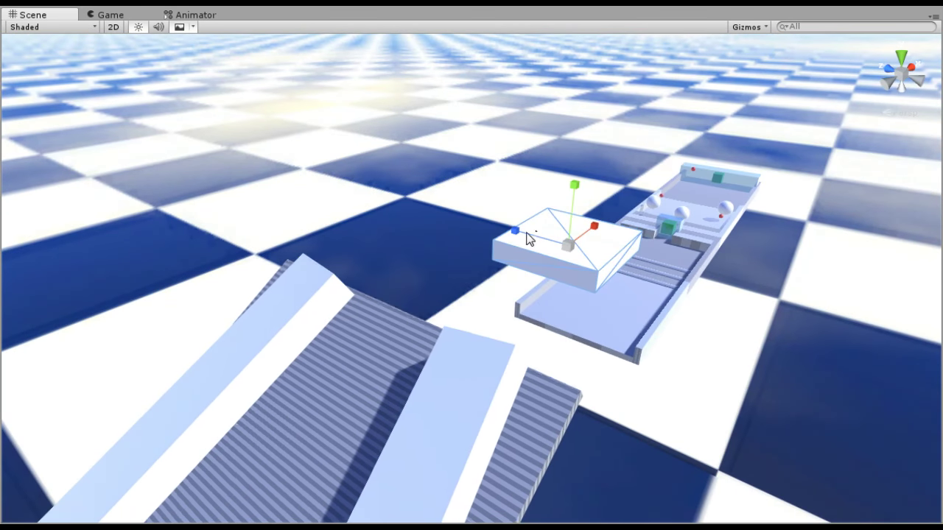
pyautogui.moveTo(516, 232); pyautogui.dragTo(435, 210)
pyautogui.moveTo(612, 225); pyautogui.dragTo(446, 284, button='middle')
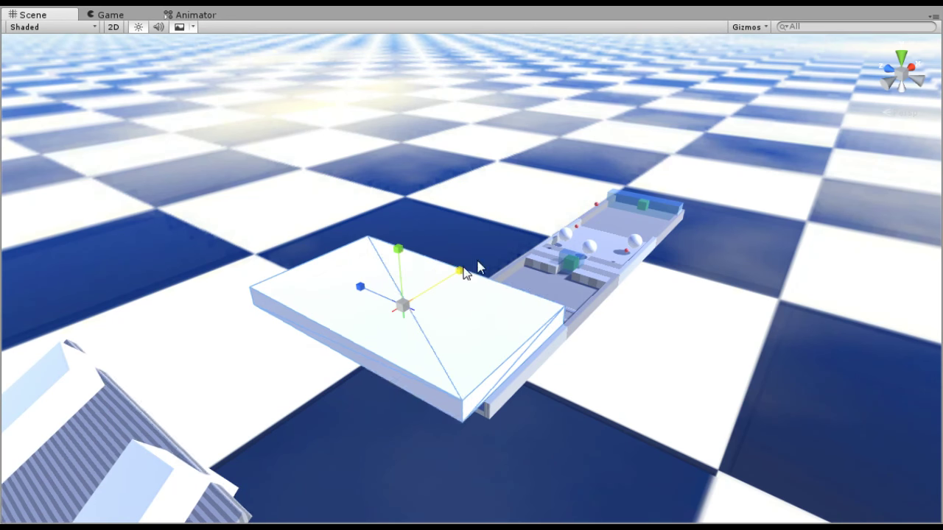
pyautogui.moveTo(478, 265); pyautogui.dragTo(555, 233)
pyautogui.moveTo(610, 298); pyautogui.dragTo(420, 300, button='middle')
pyautogui.moveTo(545, 347); pyautogui.dragTo(354, 326, button='right')
pyautogui.moveTo(539, 366); pyautogui.dragTo(391, 360, button='middle')
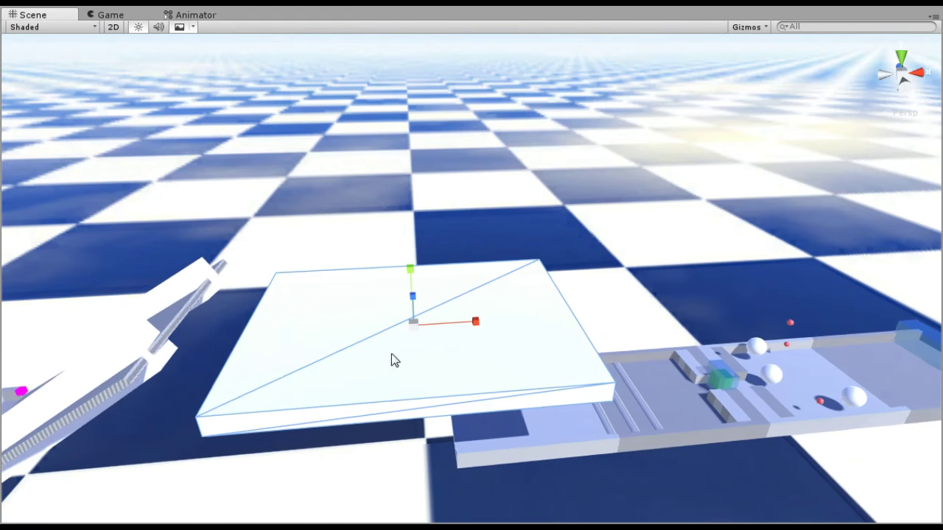
# - Apply the worldUVsSide material to the new platform
pyautogui.moveTo(402, 357); pyautogui.dragTo(360, 324, button='right')
pyautogui.moveTo(524, 318); pyautogui.dragTo(464, 285, button='middle')
pyautogui.moveTo(843, 446); pyautogui.dragTo(719, 382, button='middle')
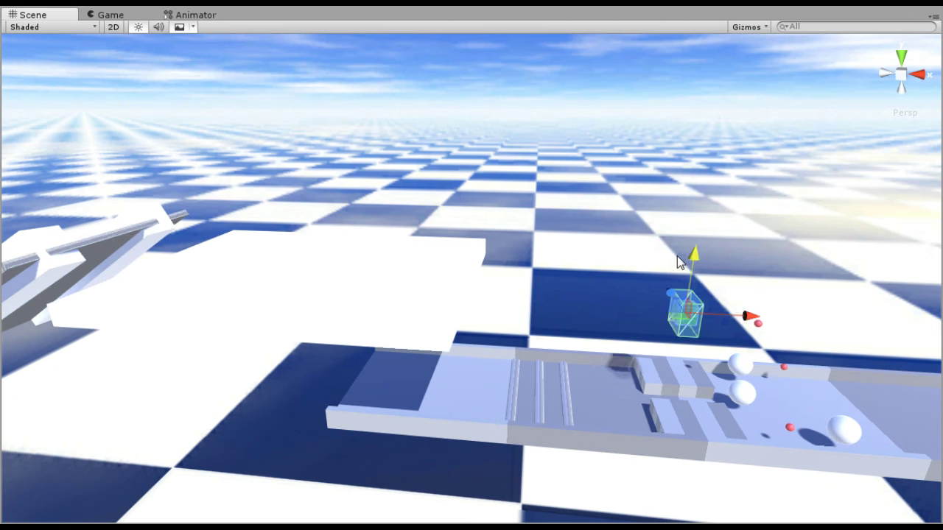
pyautogui.moveTo(357, 298); pyautogui.dragTo(415, 353, button='middle')
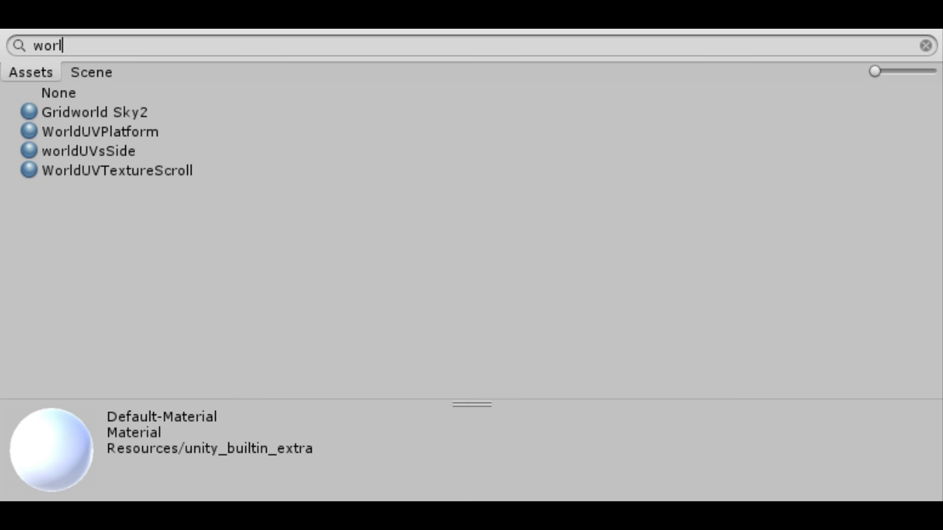
pyautogui.click(100, 131)
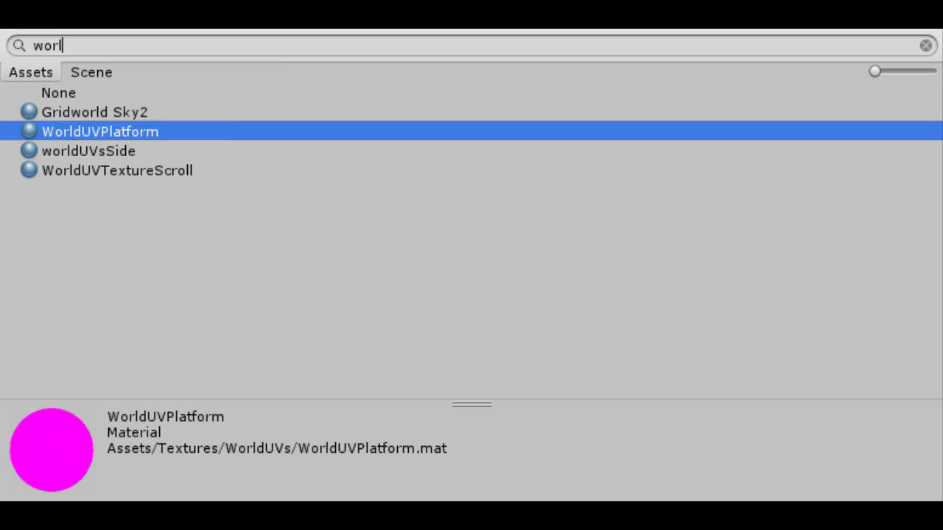
pyautogui.click(88, 150)
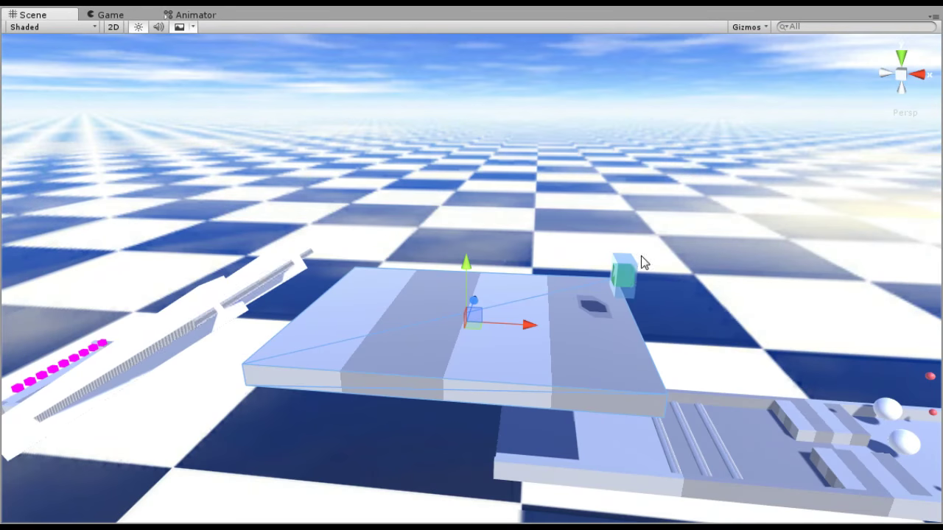
# - Lower the green trigger onto the platform's far end, stretch its box across the platform's width, and thicken it
pyautogui.click(627, 277)
pyautogui.click(622, 276)
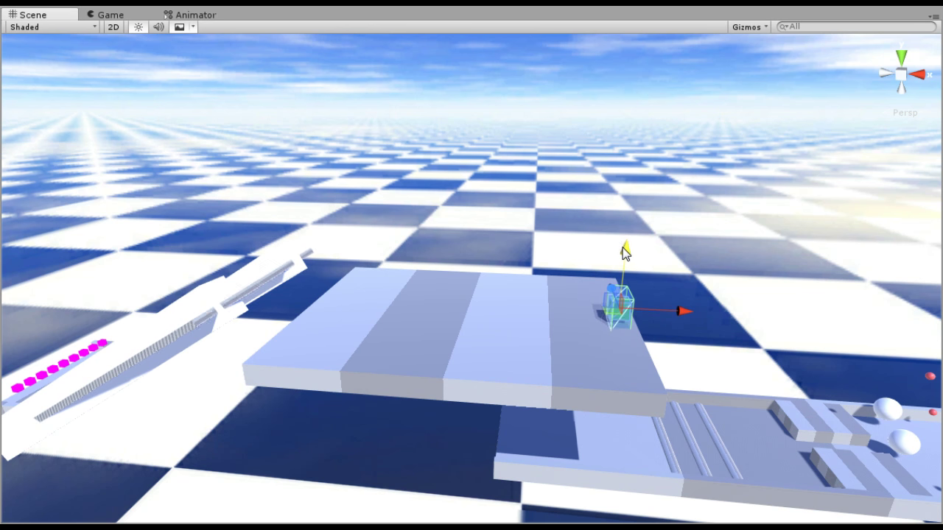
pyautogui.press('r')
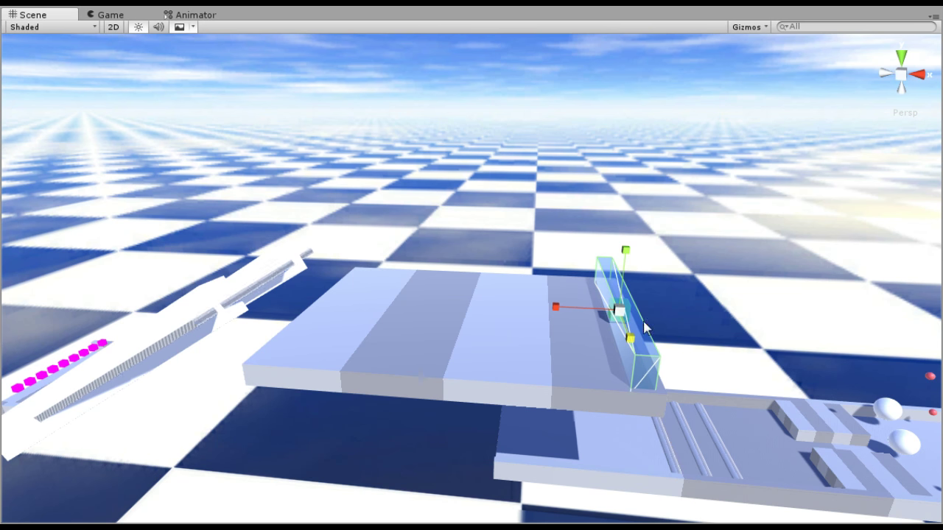
pyautogui.moveTo(510, 316); pyautogui.dragTo(448, 322)
pyautogui.press('w')
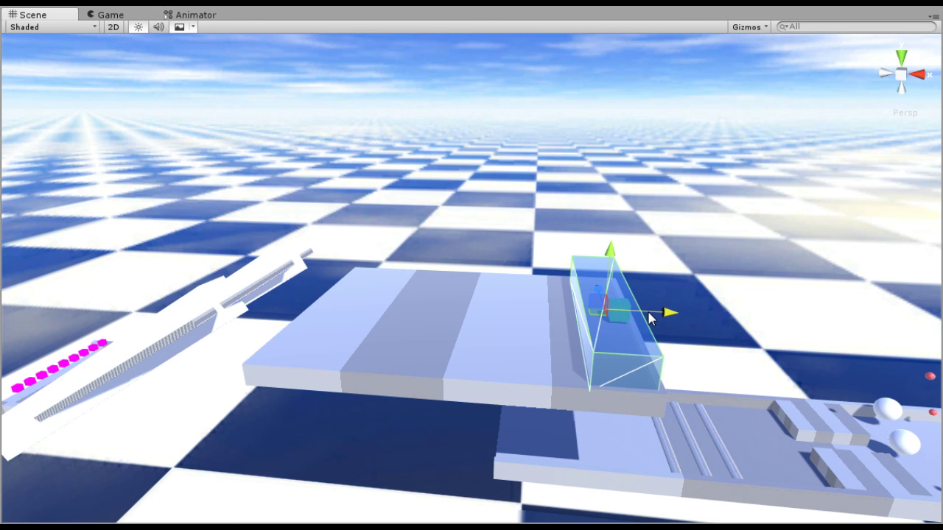
# - Examine how the new platform and its trigger line up with the ribbed ramp and the lower track from several angles
pyautogui.moveTo(641, 322); pyautogui.dragTo(529, 338, button='middle')
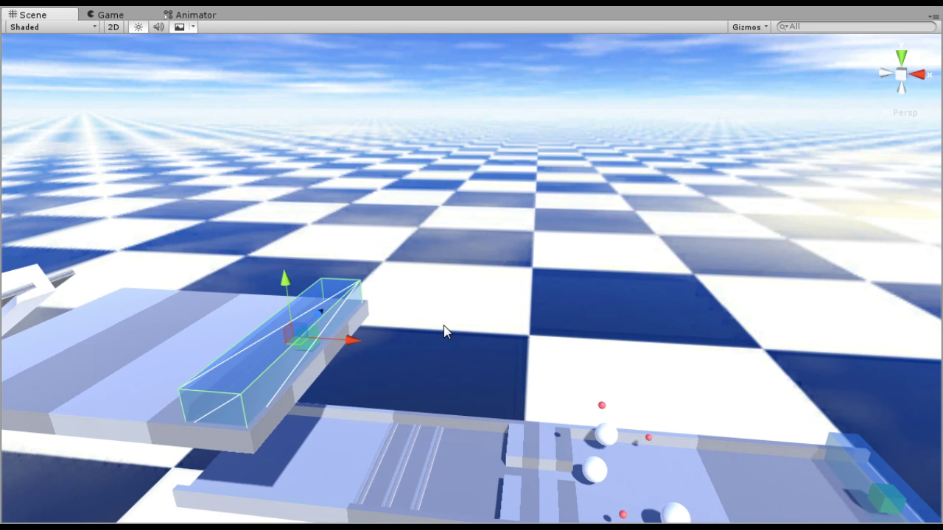
pyautogui.moveTo(354, 290); pyautogui.dragTo(366, 297, button='middle')
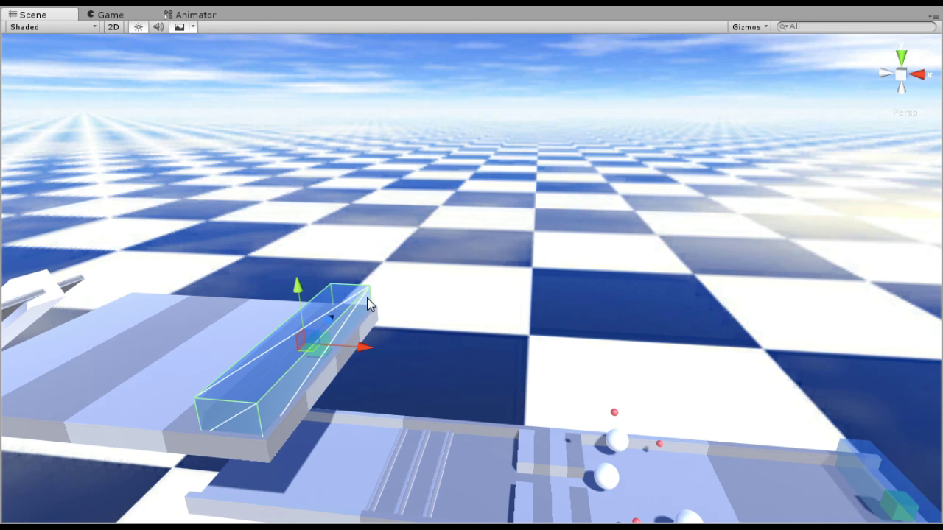
pyautogui.moveTo(337, 326); pyautogui.dragTo(498, 375, button='middle')
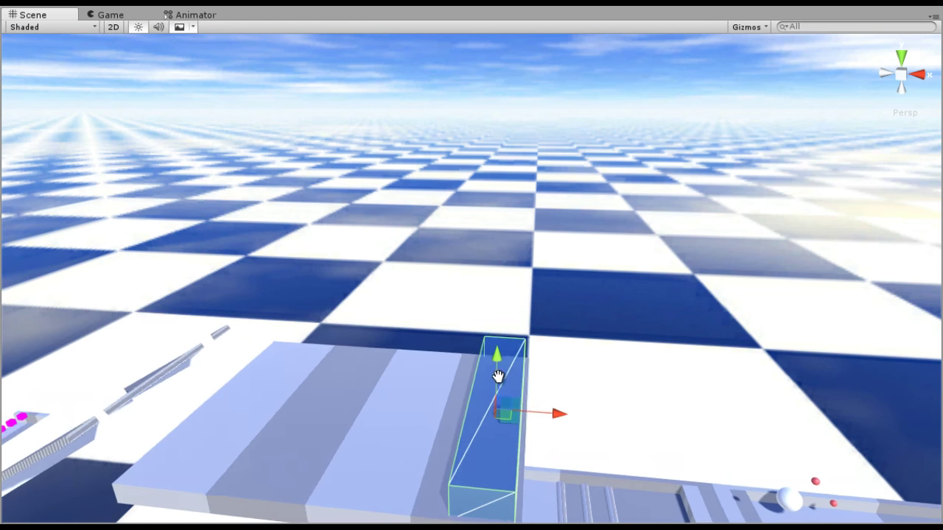
pyautogui.moveTo(498, 377); pyautogui.dragTo(528, 388, button='right')
pyautogui.moveTo(528, 388); pyautogui.dragTo(625, 411, button='middle')
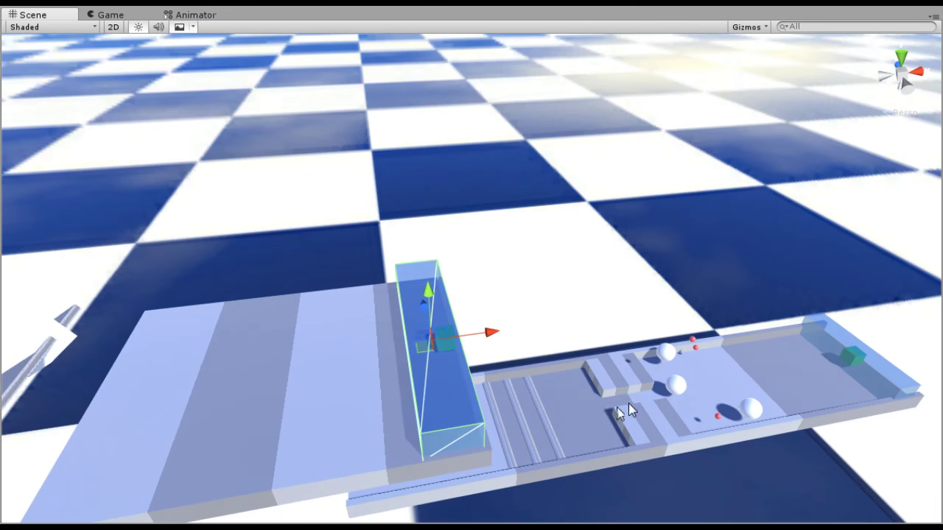
pyautogui.moveTo(625, 410); pyautogui.dragTo(495, 402, button='right')
pyautogui.moveTo(553, 405); pyautogui.dragTo(589, 420, button='middle')
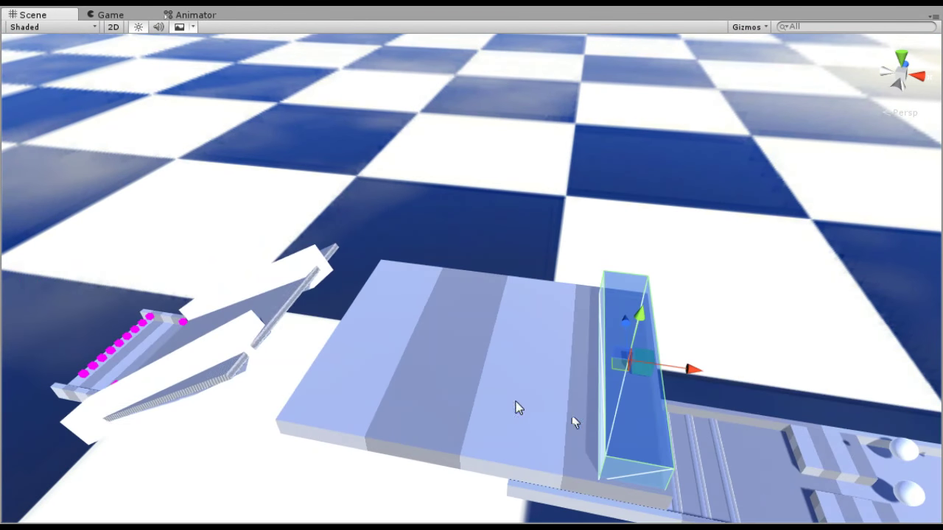
pyautogui.moveTo(331, 372); pyautogui.dragTo(451, 383, button='right')
pyautogui.moveTo(450, 383); pyautogui.dragTo(784, 362, button='middle')
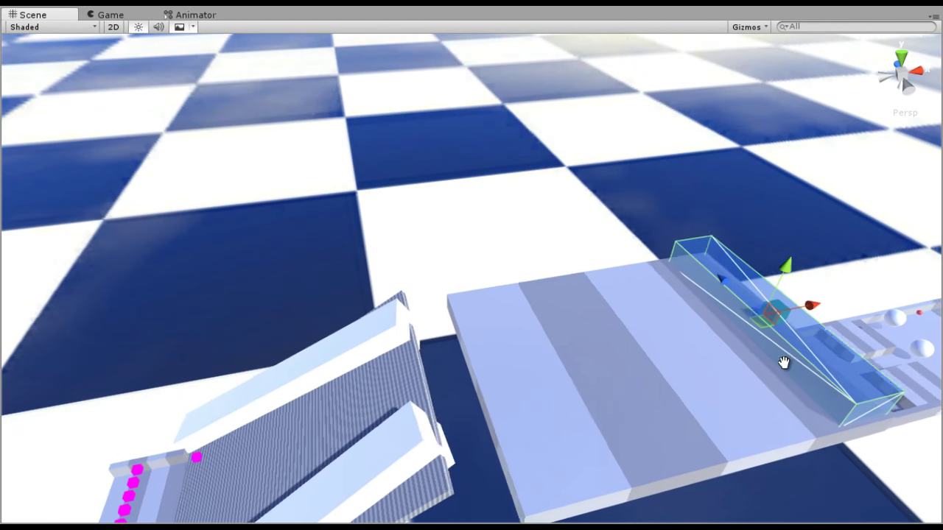
pyautogui.keyDown('alt'); pyautogui.moveTo(783, 362); pyautogui.dragTo(501, 273); pyautogui.keyUp('alt')
pyautogui.moveTo(500, 273); pyautogui.dragTo(509, 290, button='middle')
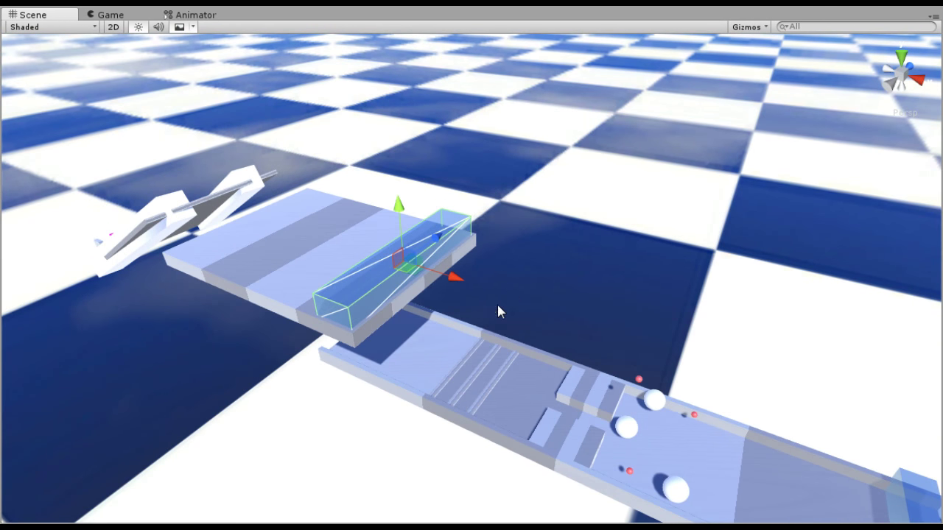
pyautogui.moveTo(484, 284); pyautogui.dragTo(467, 347, button='middle')
pyautogui.keyDown('alt'); pyautogui.moveTo(467, 347); pyautogui.dragTo(382, 400); pyautogui.keyUp('alt')
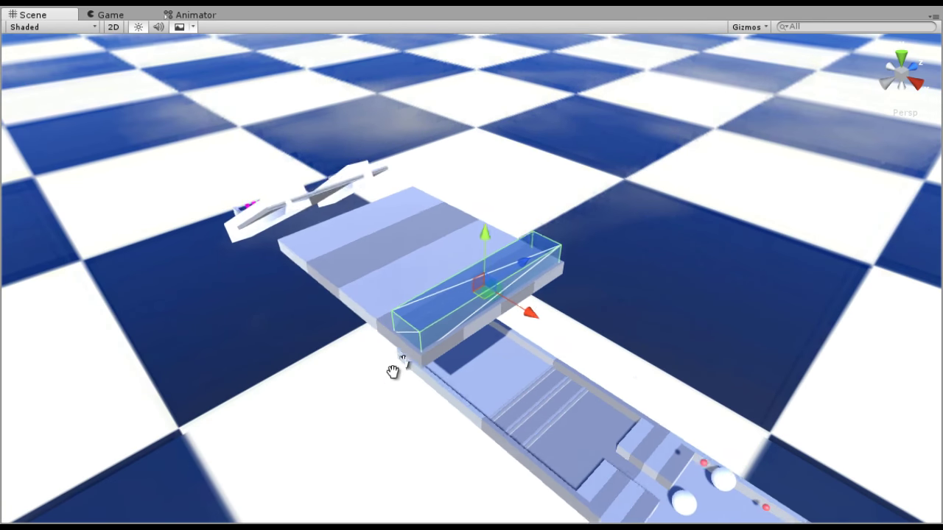
pyautogui.scroll(4, 382, 392)
pyautogui.moveTo(401, 395); pyautogui.dragTo(355, 334, button='middle')
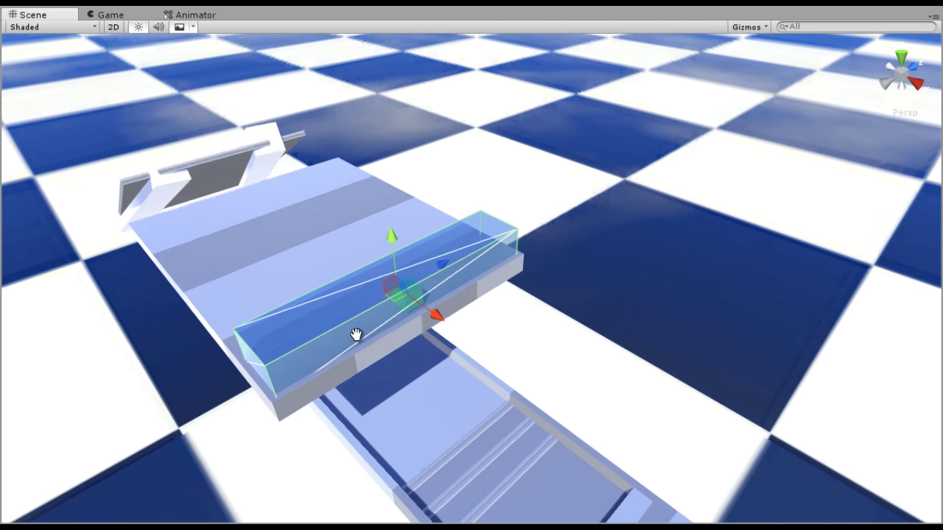
pyautogui.moveTo(309, 359); pyautogui.dragTo(317, 395, button='middle')
pyautogui.keyDown('alt'); pyautogui.moveTo(318, 395); pyautogui.dragTo(549, 393); pyautogui.keyUp('alt')
pyautogui.moveTo(523, 403); pyautogui.dragTo(614, 363, button='middle')
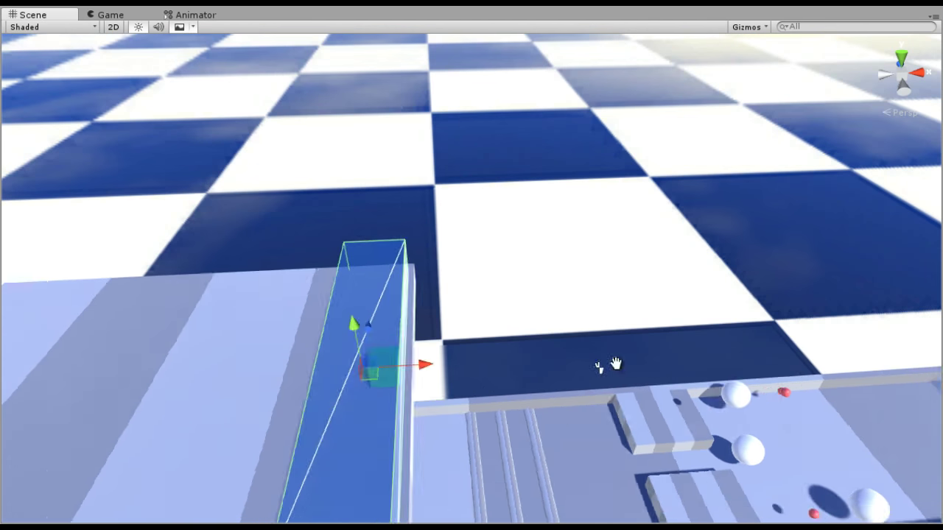
# - Move the trigger slightly back from the platform's far edge towards the ramp
pyautogui.moveTo(471, 366); pyautogui.dragTo(514, 359, button='middle')
pyautogui.click(504, 313)
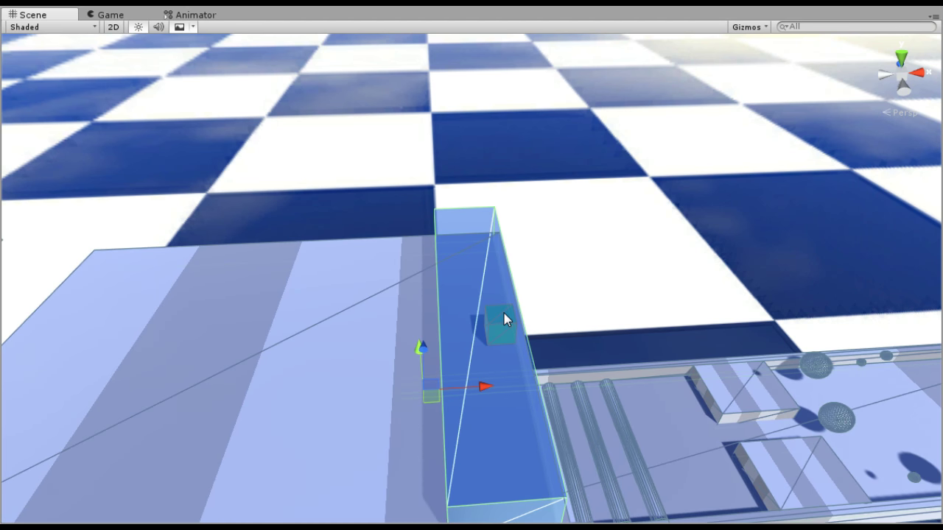
pyautogui.click(504, 313)
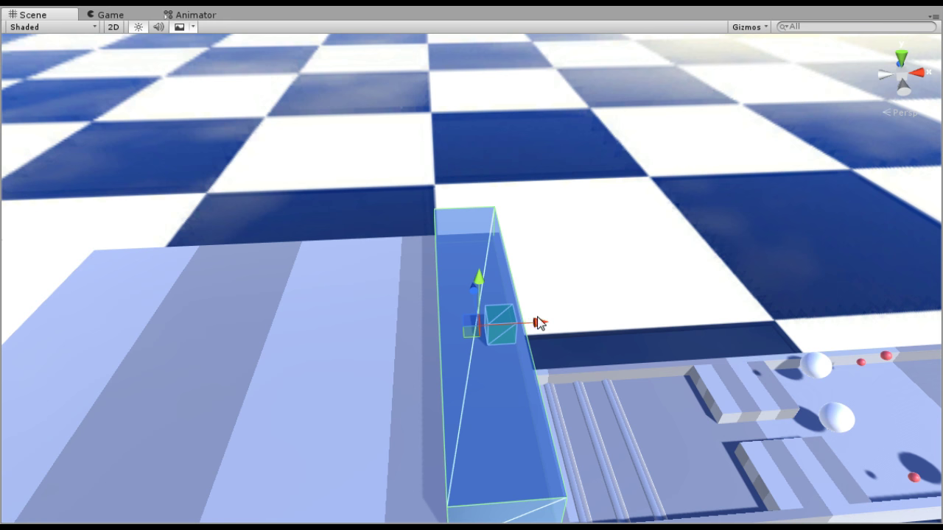
pyautogui.moveTo(539, 323); pyautogui.dragTo(531, 325)
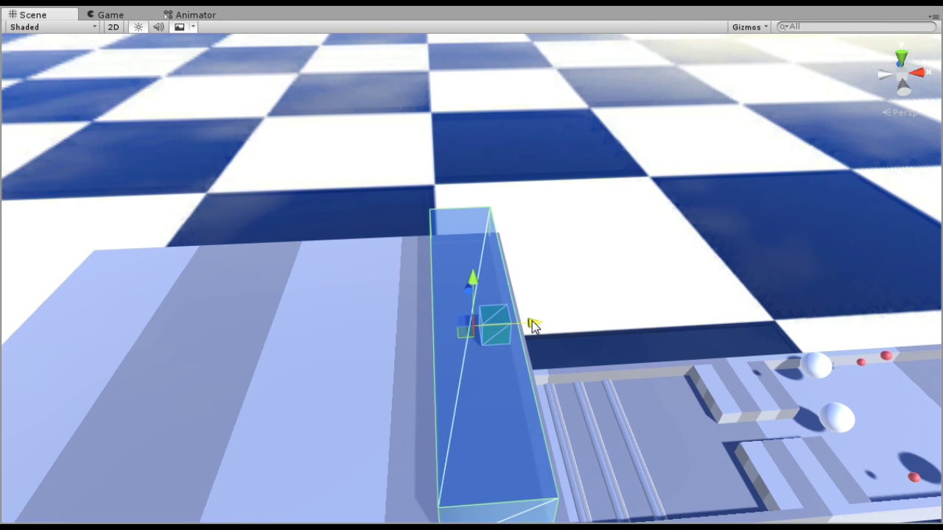
# - Move the white ball and its small red sphere together to the platform's ramp-side edge, and lower them closer to its surface
pyautogui.keyDown('alt'); pyautogui.moveTo(680, 301); pyautogui.dragTo(310, 402); pyautogui.keyUp('alt')
pyautogui.moveTo(311, 401); pyautogui.dragTo(445, 386, button='middle')
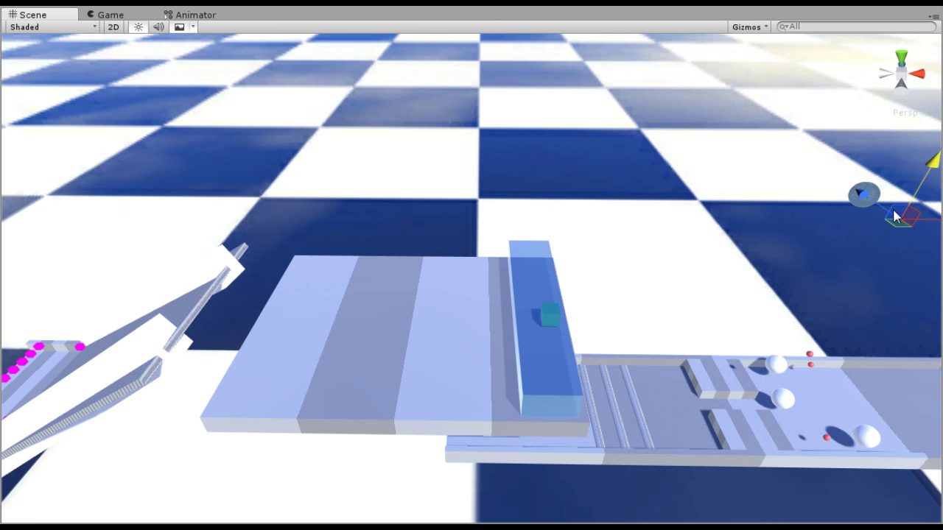
pyautogui.moveTo(896, 216); pyautogui.dragTo(866, 235)
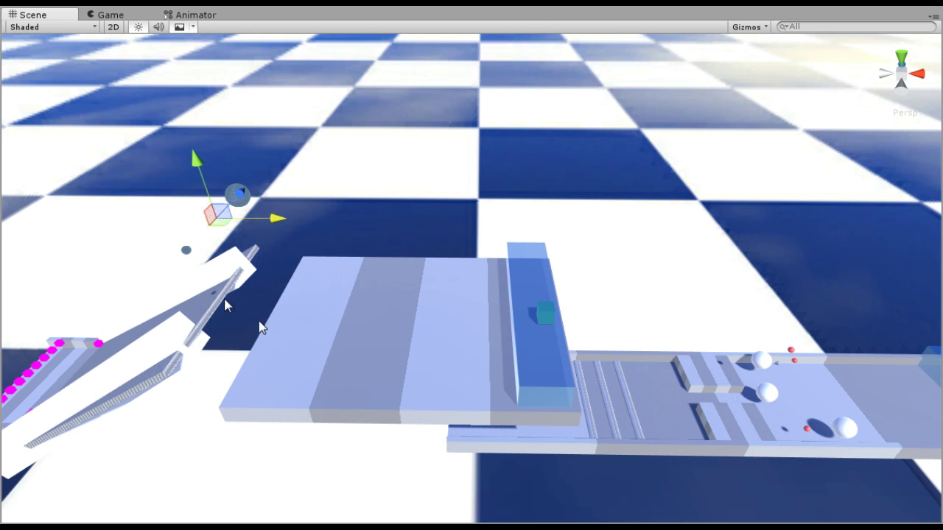
pyautogui.moveTo(260, 328); pyautogui.dragTo(333, 321)
pyautogui.moveTo(254, 296); pyautogui.dragTo(608, 233)
pyautogui.moveTo(609, 234); pyautogui.dragTo(660, 262, button='right')
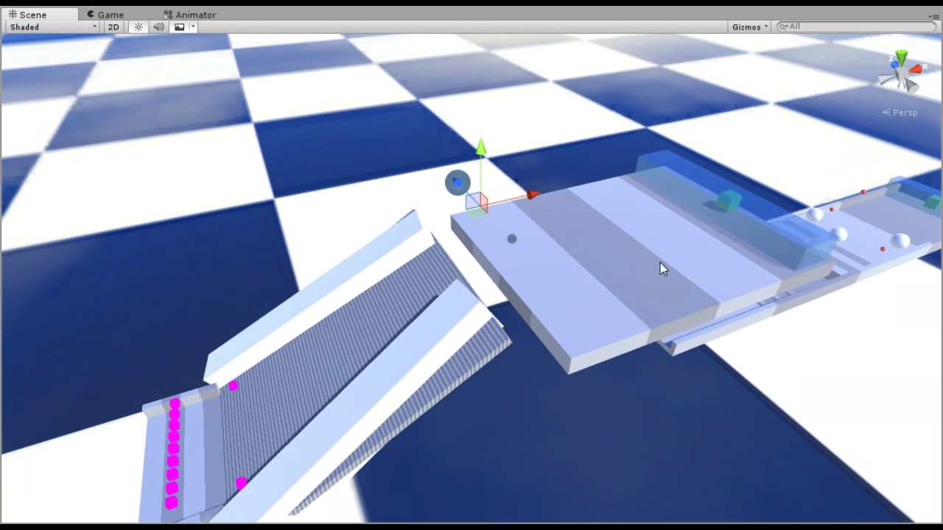
pyautogui.moveTo(534, 349); pyautogui.dragTo(602, 396, button='middle')
pyautogui.scroll(5, 522, 326)
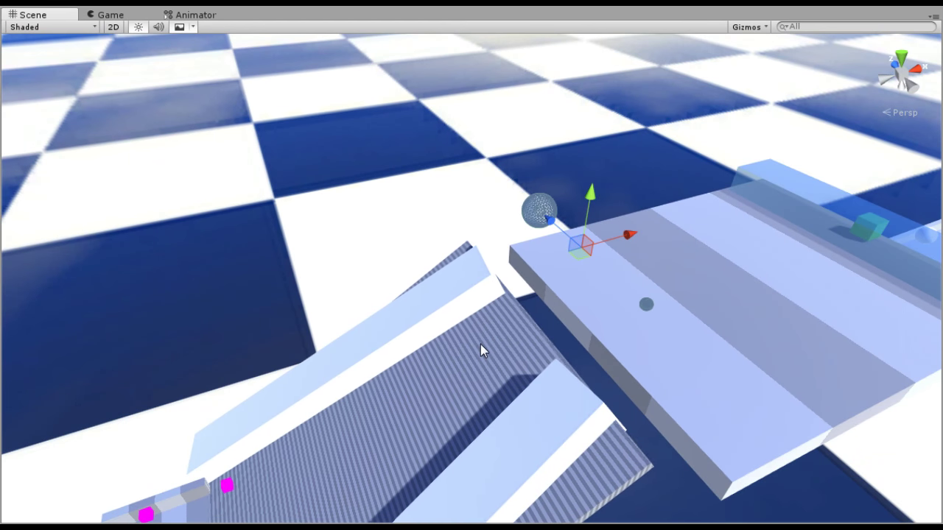
pyautogui.scroll(4, 480, 344)
pyautogui.moveTo(456, 349); pyautogui.dragTo(604, 311, button='right')
pyautogui.moveTo(604, 311); pyautogui.dragTo(758, 282, button='middle')
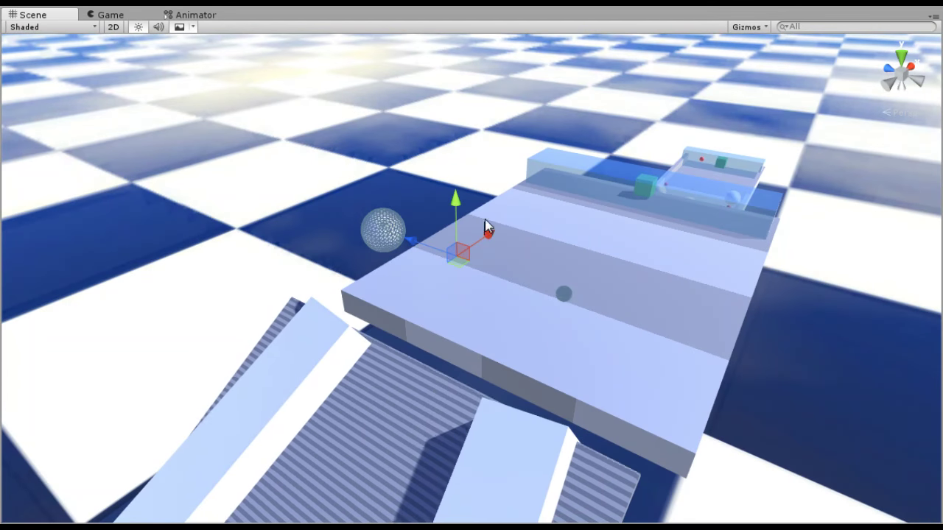
pyautogui.moveTo(455, 200); pyautogui.dragTo(468, 244)
pyautogui.moveTo(554, 218); pyautogui.dragTo(603, 176, button='middle')
# - Scale the white ball beside the ramp's upper end uniformly to about twice its size
pyautogui.click(423, 238)
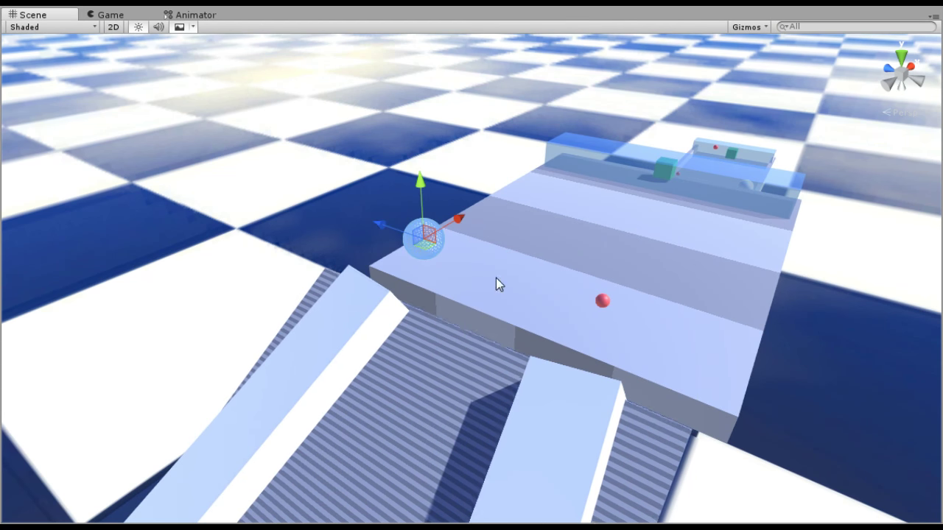
pyautogui.press('r')
pyautogui.moveTo(424, 240); pyautogui.dragTo(499, 274)
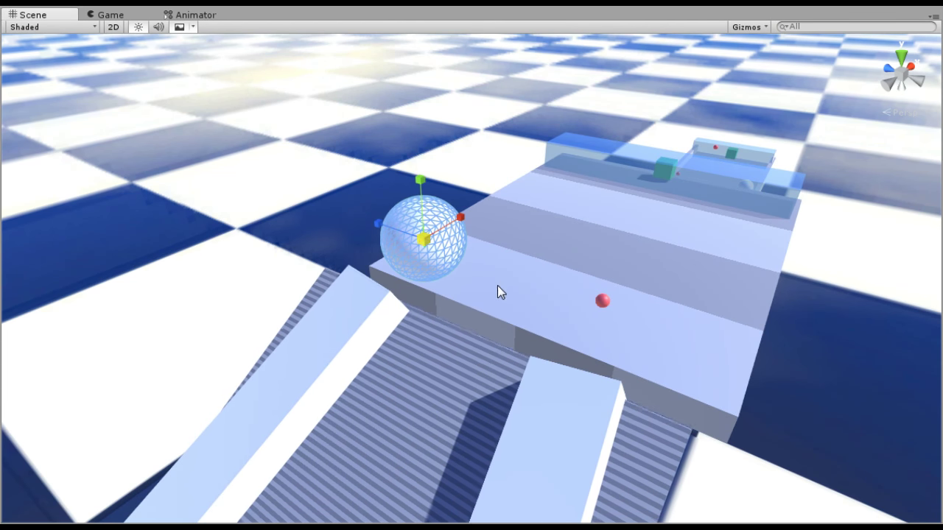
pyautogui.moveTo(465, 256); pyautogui.dragTo(543, 265, button='middle')
pyautogui.press('w')
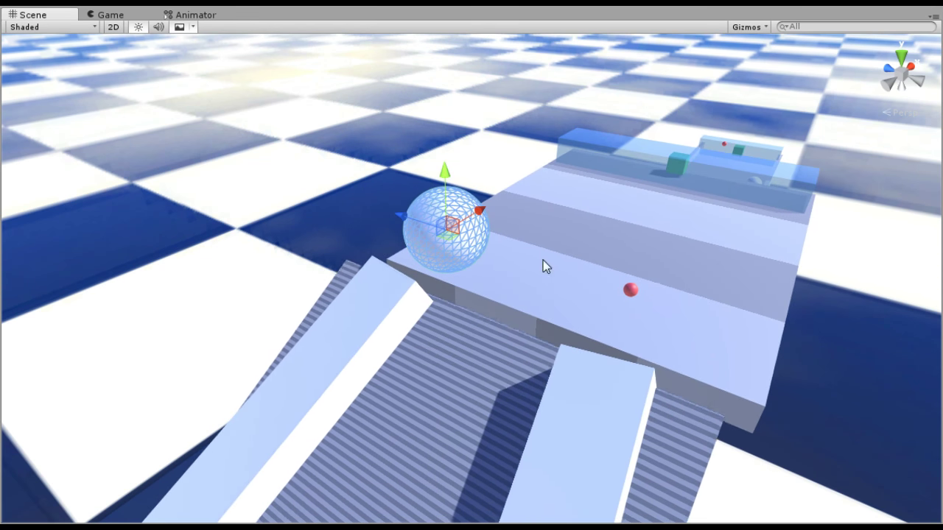
# - Examine the enlarged ball's placement relative to the ramp's upper end and the platform edge
pyautogui.moveTo(637, 324); pyautogui.dragTo(675, 302, button='middle')
pyautogui.moveTo(714, 326); pyautogui.dragTo(740, 295, button='right')
pyautogui.moveTo(766, 221); pyautogui.dragTo(822, 165, button='middle')
pyautogui.moveTo(559, 332); pyautogui.dragTo(534, 364, button='right')
pyautogui.moveTo(533, 362); pyautogui.dragTo(504, 372, button='middle')
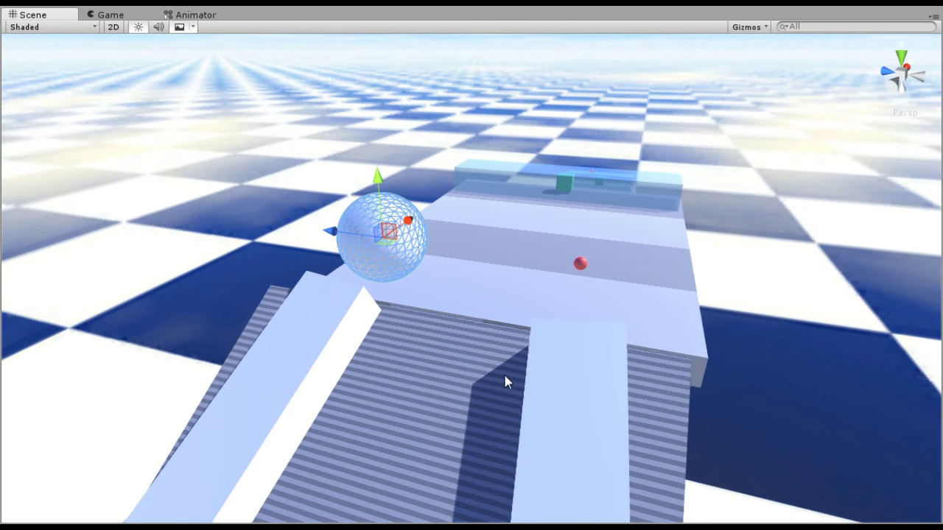
pyautogui.scroll(3, 506, 372)
pyautogui.moveTo(580, 369); pyautogui.dragTo(559, 374, button='middle')
pyautogui.moveTo(597, 352); pyautogui.dragTo(572, 356, button='right')
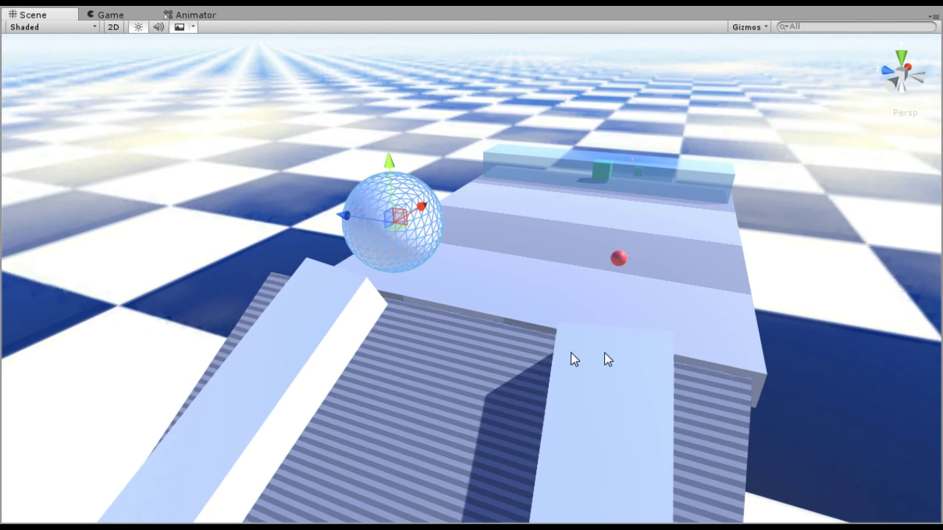
pyautogui.moveTo(744, 299); pyautogui.dragTo(302, 402, button='middle')
pyautogui.moveTo(703, 285); pyautogui.dragTo(536, 328, button='middle')
pyautogui.keyDown('alt'); pyautogui.moveTo(535, 334); pyautogui.dragTo(446, 381); pyautogui.keyUp('alt')
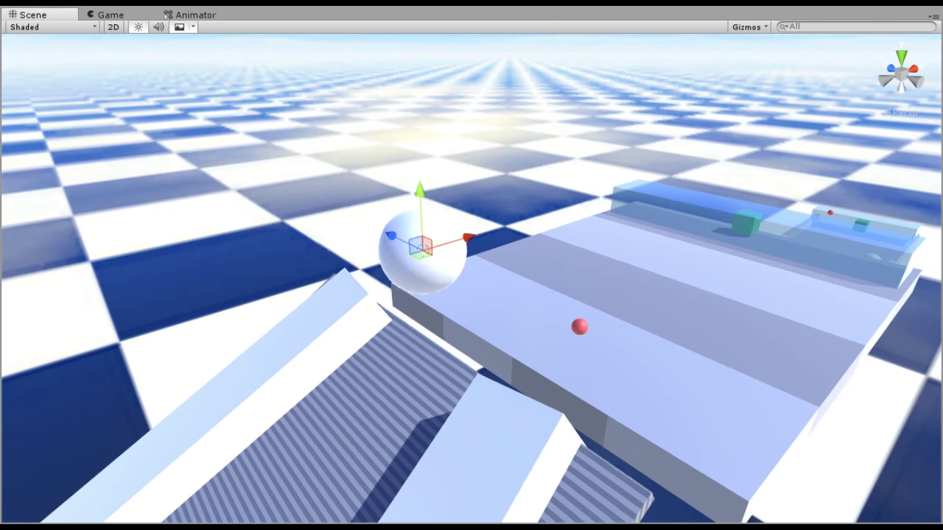
# - Shift the red sphere across the platform's width away from the large white ball, and select both of them together
pyautogui.click(580, 327)
pyautogui.moveTo(545, 310); pyautogui.dragTo(599, 377)
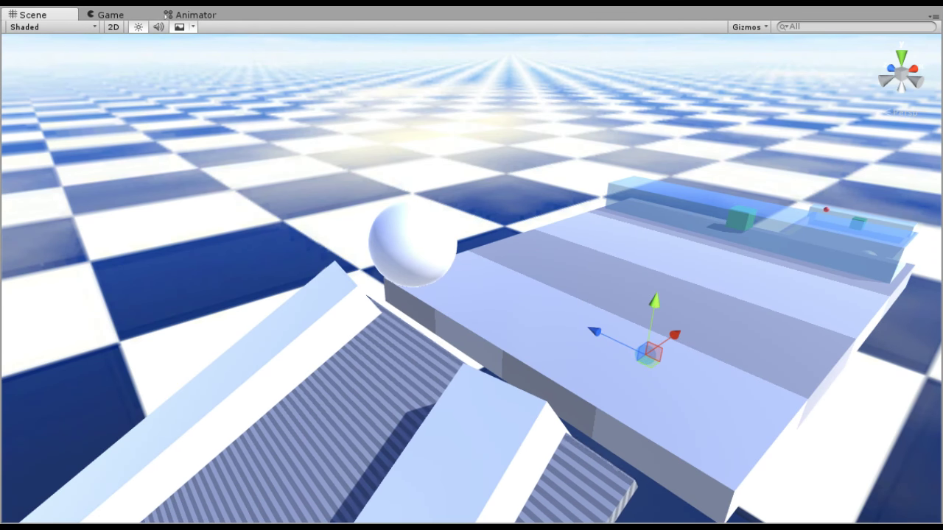
pyautogui.click(413, 243)
pyautogui.keyDown('shift'); pyautogui.click(645, 355); pyautogui.keyUp('shift')
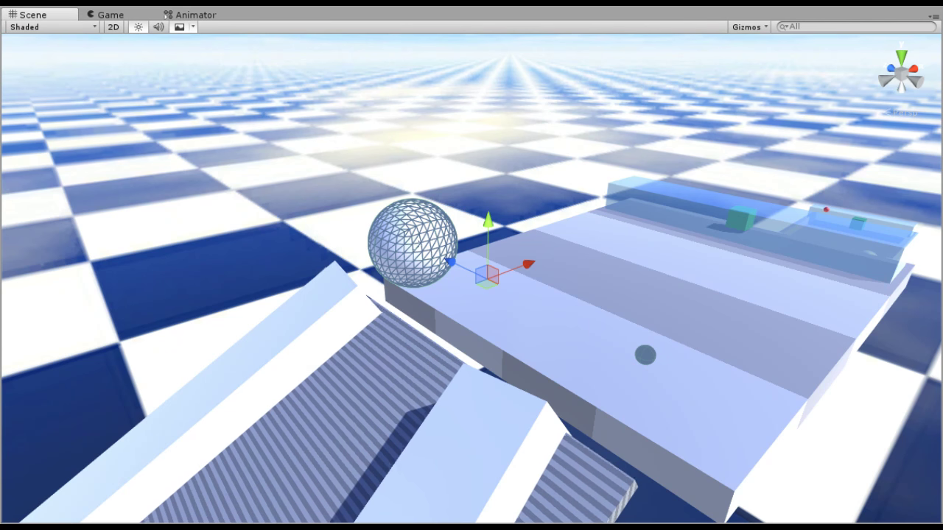
pyautogui.click(413, 243)
pyautogui.keyDown('shift'); pyautogui.click(646, 355); pyautogui.keyUp('shift')
pyautogui.moveTo(513, 182); pyautogui.dragTo(766, 0, button='middle')
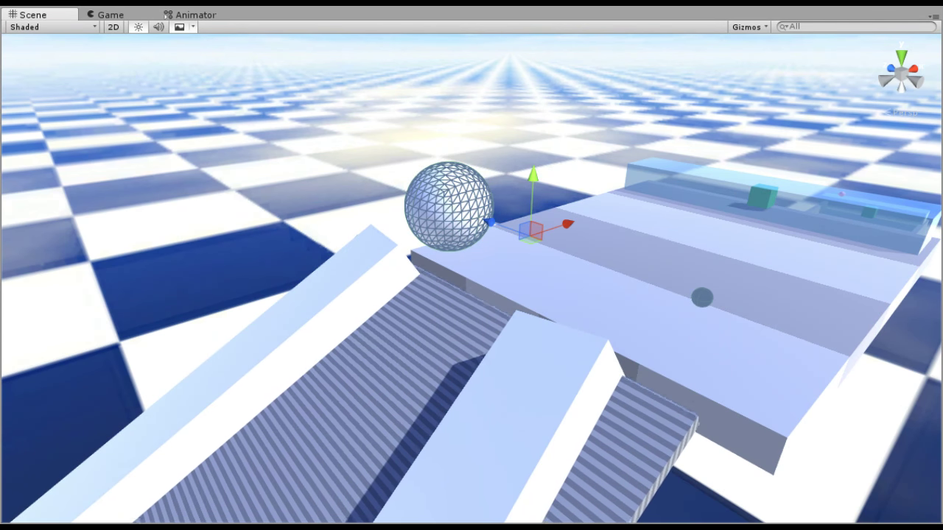
# - Select the whole obstacle course, deactivate it in the scene, and start a simulated race
pyautogui.hotkey('ctrl', 'a')
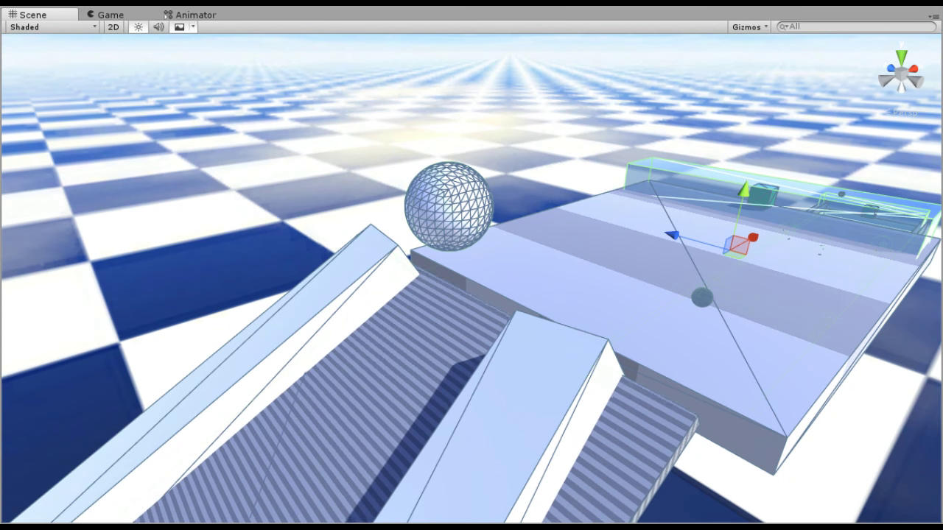
pyautogui.hotkey('alt', 'shift', 'a')
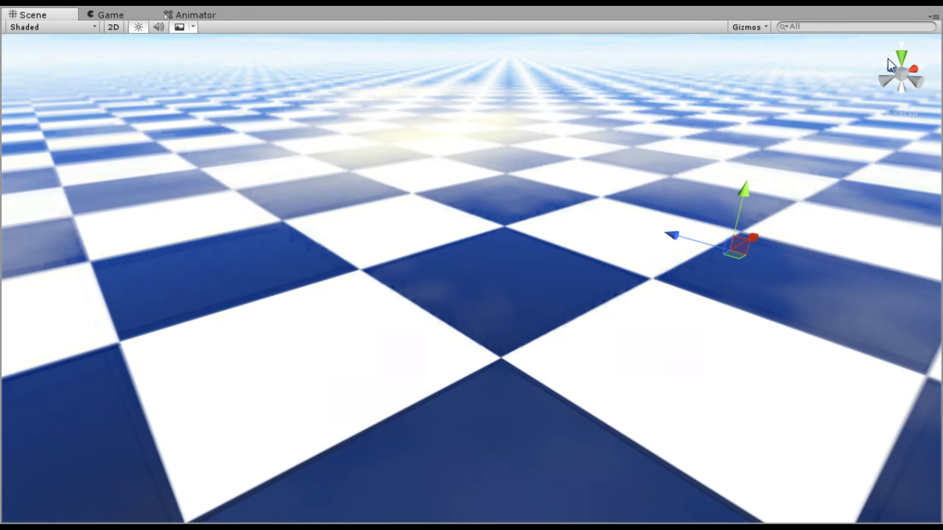
pyautogui.click(498, 8)
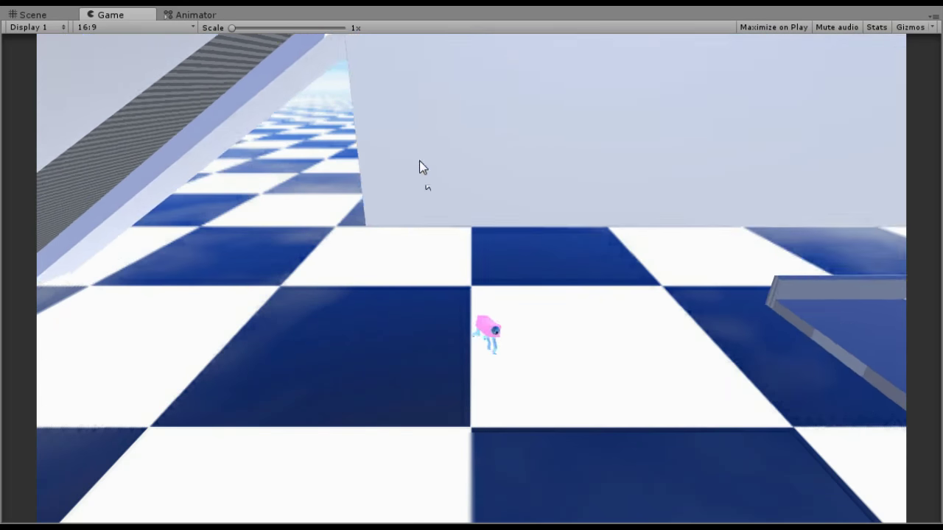
# - Watch the creatures meet the large ball at the top of the ramp in the Scene view, and stop the simulation
pyautogui.click(53, 14)
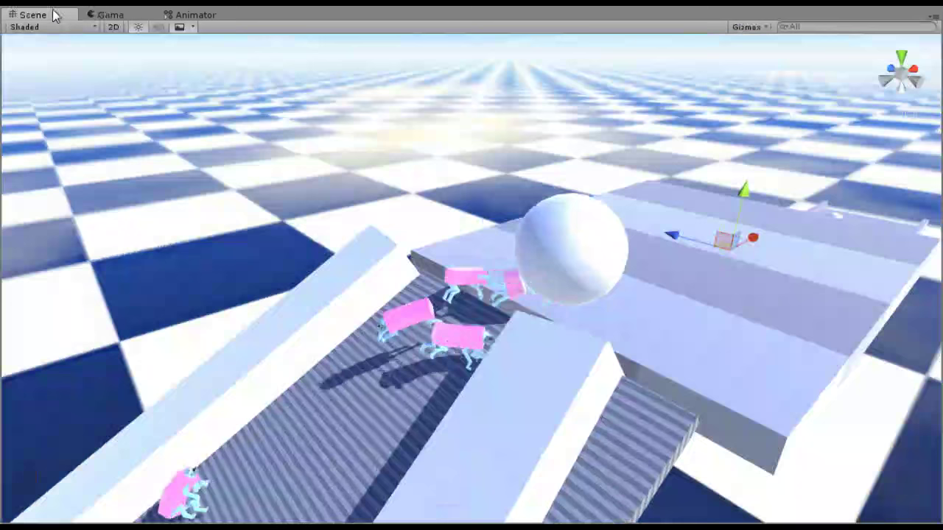
pyautogui.moveTo(609, 243); pyautogui.dragTo(316, 265, button='middle')
pyautogui.moveTo(731, 305); pyautogui.dragTo(101, 334, button='middle')
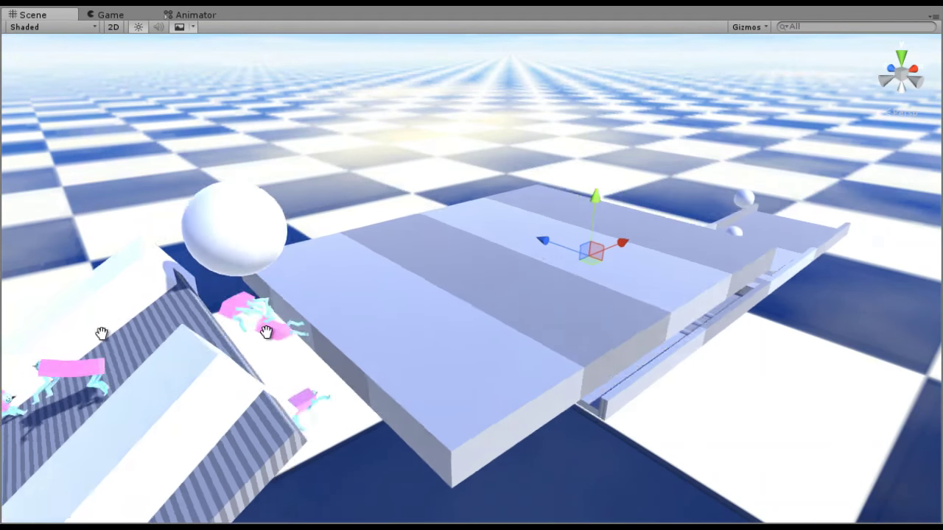
pyautogui.moveTo(523, 372); pyautogui.dragTo(366, 332, button='right')
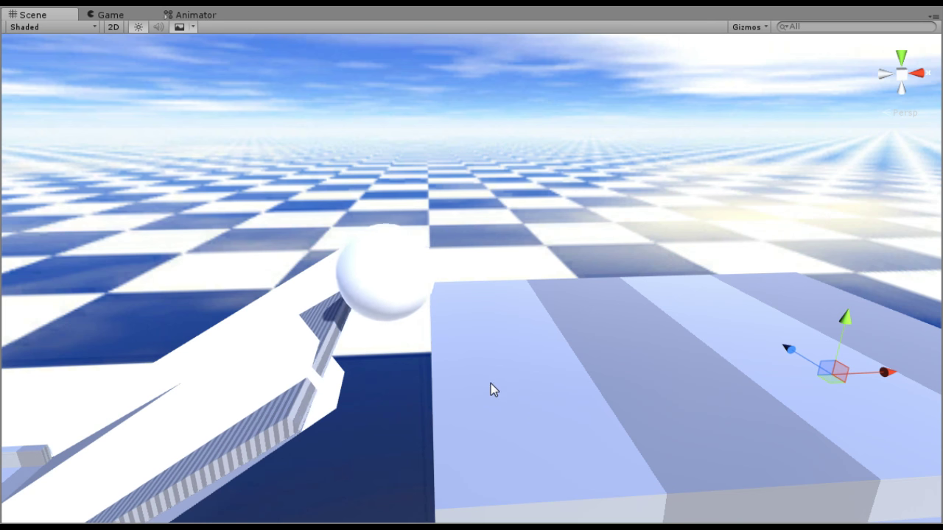
pyautogui.moveTo(484, 380); pyautogui.dragTo(388, 327, button='middle')
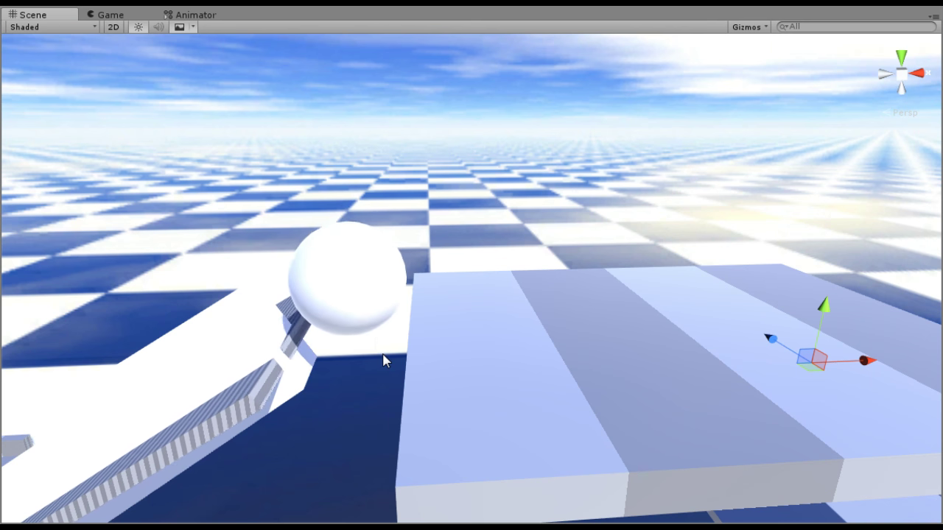
pyautogui.moveTo(382, 355); pyautogui.dragTo(523, 354, button='middle')
pyautogui.hotkey('ctrl', 'p')
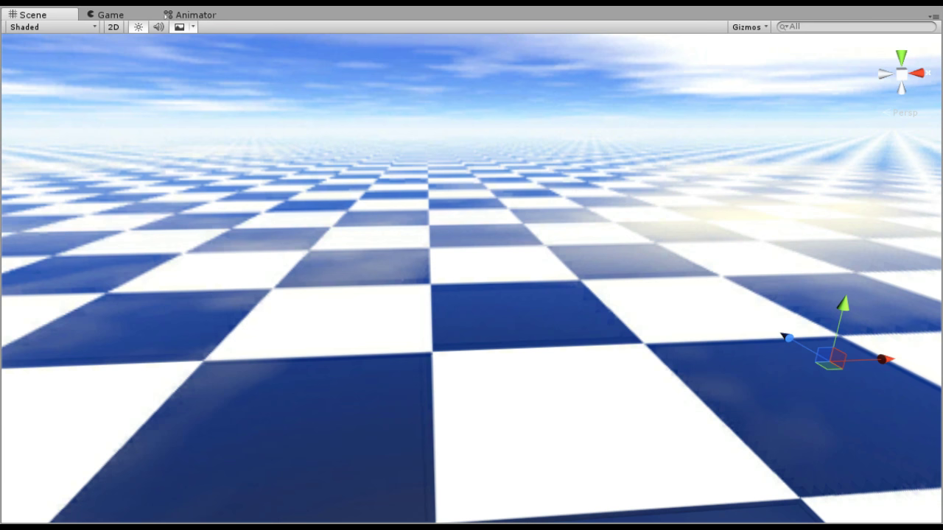
# - Reactivate the obstacle course in the scene and scale down the large white ball at the ramp's upper end
pyautogui.hotkey('alt', 'shift', 'a')
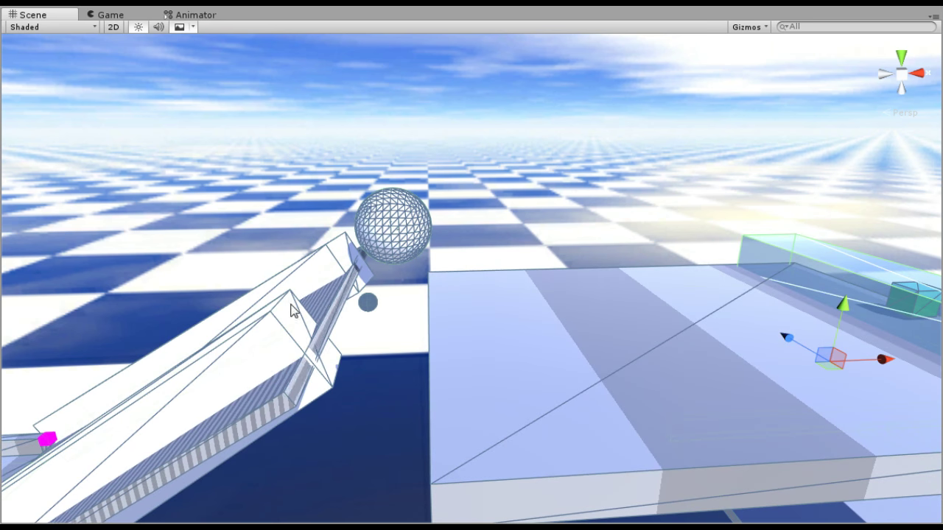
pyautogui.moveTo(291, 305); pyautogui.dragTo(346, 339, button='middle')
pyautogui.click(390, 247)
pyautogui.moveTo(326, 273); pyautogui.dragTo(467, 337, button='middle')
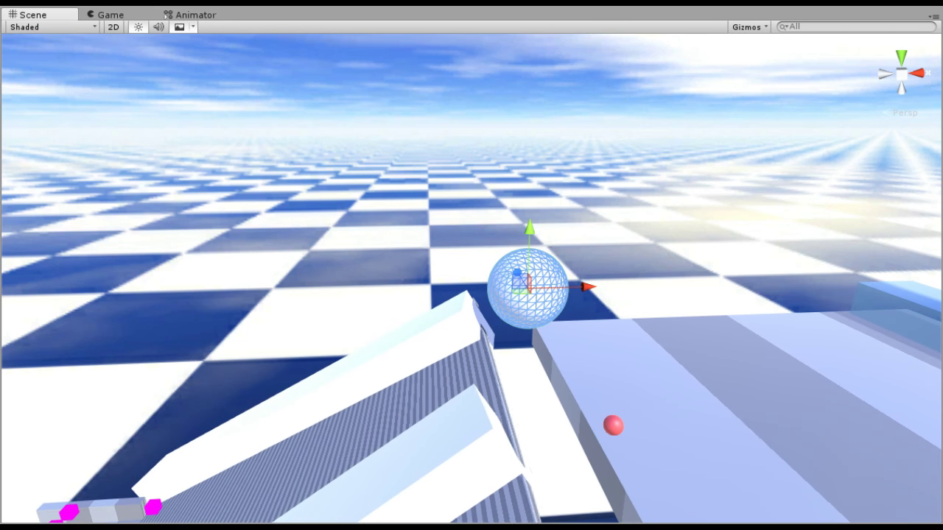
pyautogui.press('r')
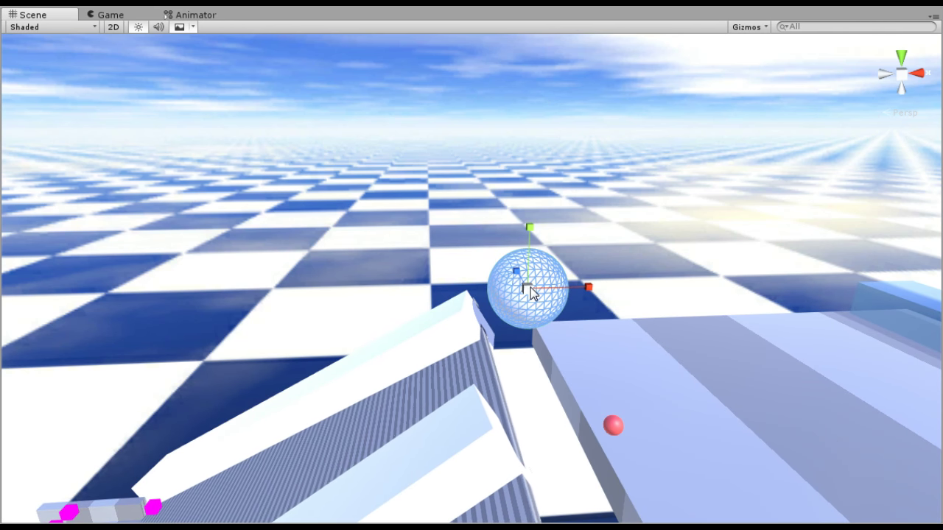
pyautogui.moveTo(479, 260); pyautogui.dragTo(514, 269)
# - Deactivate the obstacle course, start another simulated race, and view the ramp and the creatures in the Scene view
pyautogui.moveTo(693, 323); pyautogui.dragTo(704, 321, button='middle')
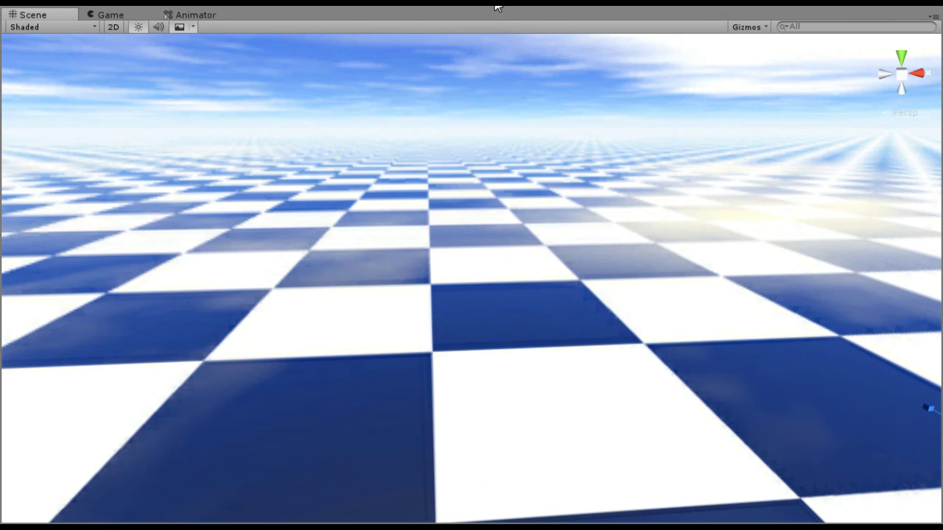
pyautogui.click(495, 5)
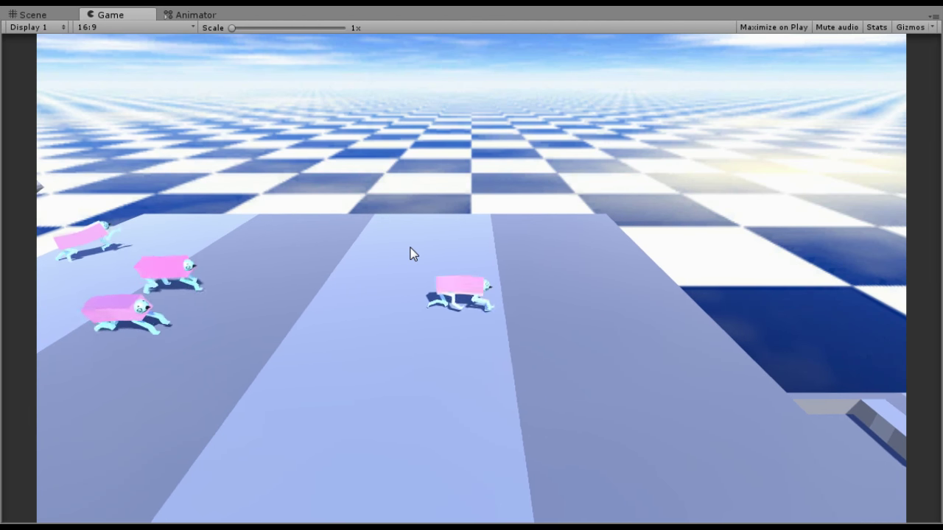
pyautogui.click(33, 15)
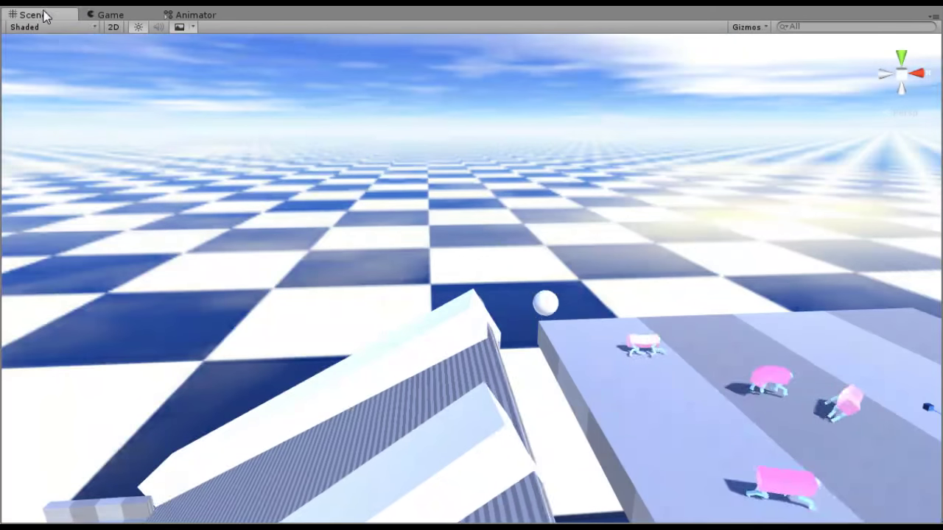
pyautogui.moveTo(437, 361); pyautogui.dragTo(417, 322, button='middle')
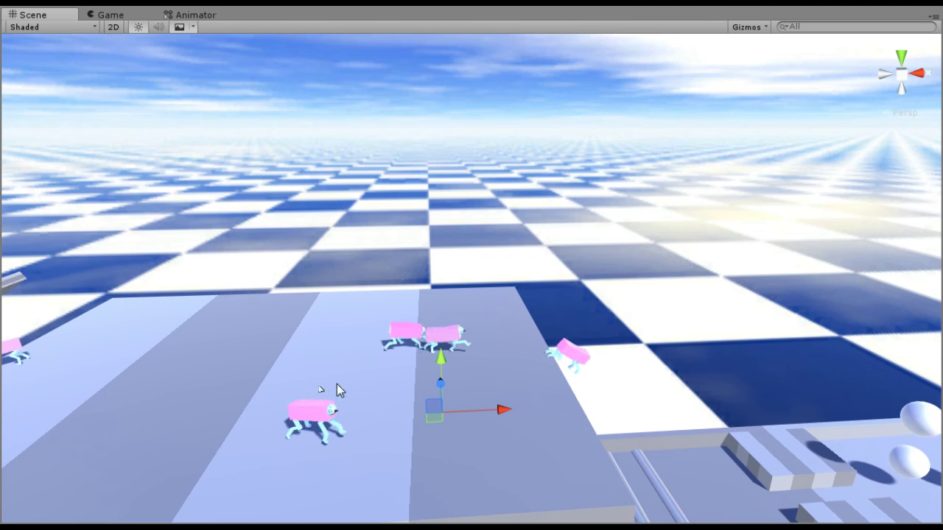
# - Watch the creatures cross the platform and drop onto the lower track with the bars, blocks and balls, and stop the simulation
pyautogui.moveTo(523, 461); pyautogui.dragTo(474, 503, button='right')
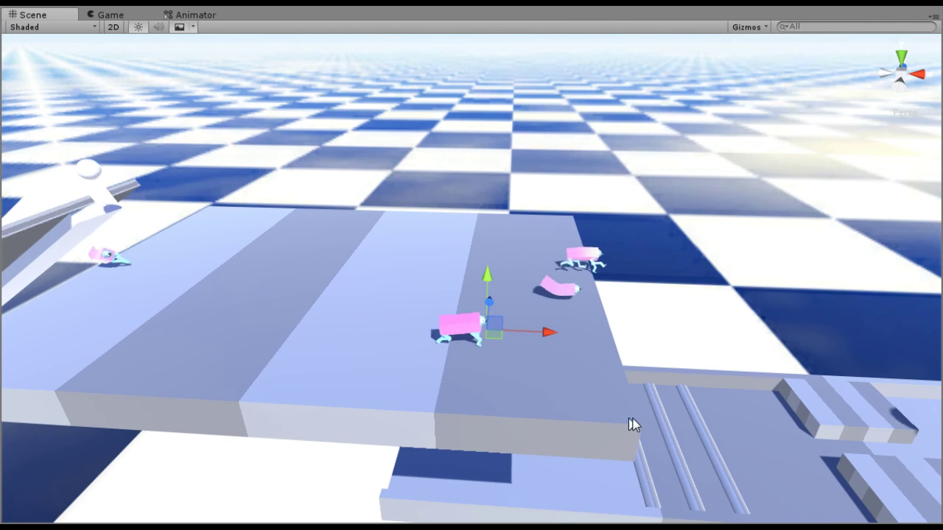
pyautogui.click(574, 406)
pyautogui.moveTo(485, 362); pyautogui.dragTo(282, 246, button='middle')
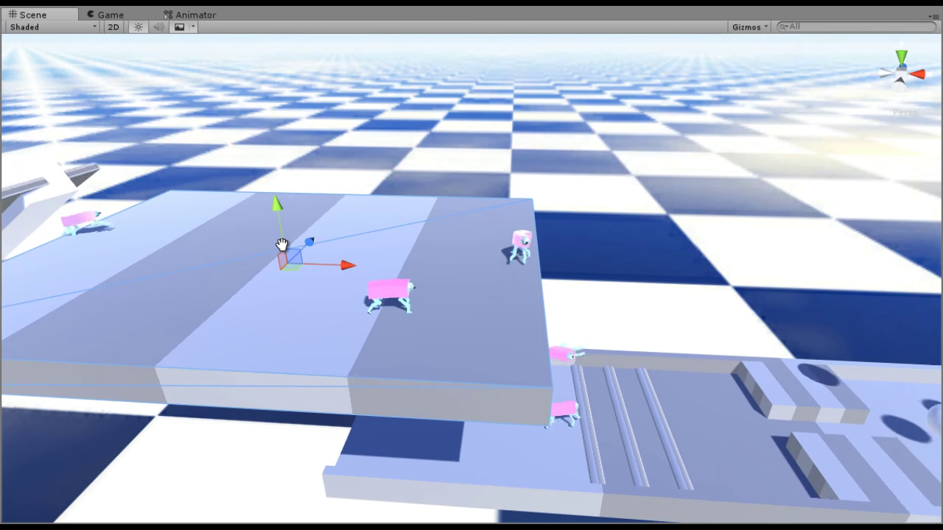
pyautogui.moveTo(580, 419); pyautogui.dragTo(415, 349, button='middle')
pyautogui.moveTo(643, 438); pyautogui.dragTo(577, 422, button='middle')
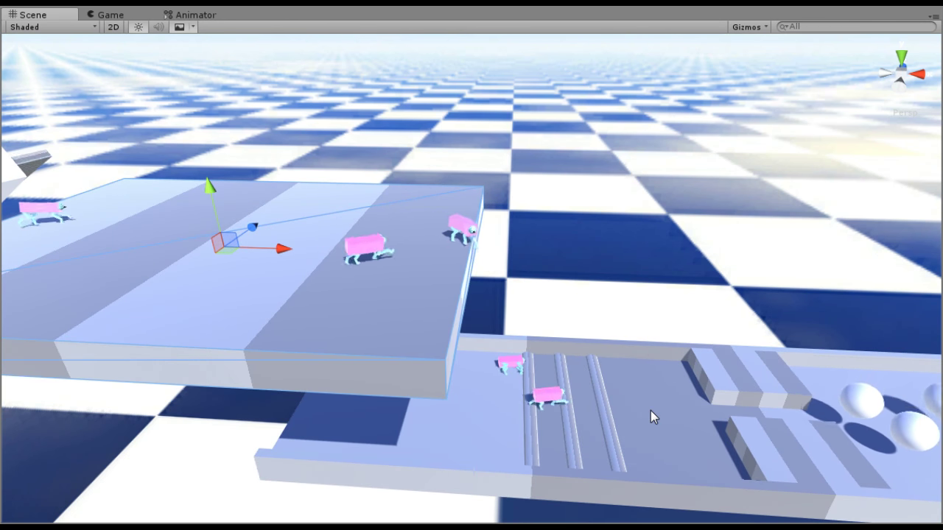
pyautogui.press('Down')
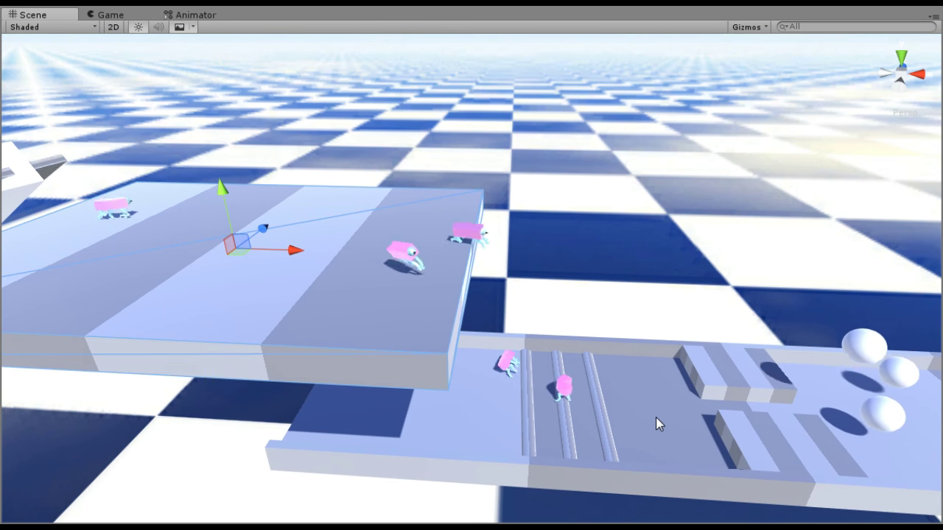
pyautogui.scroll(-1, 644, 282)
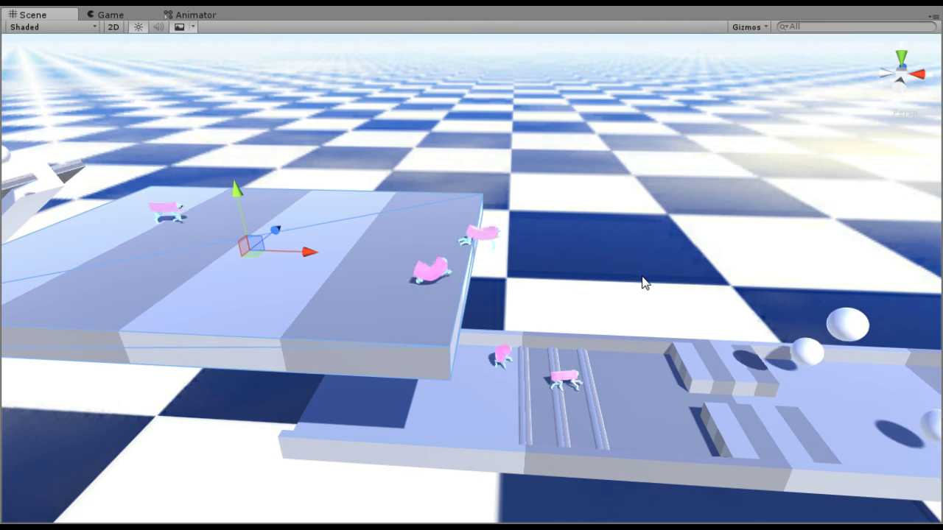
pyautogui.scroll(-2, 684, 315)
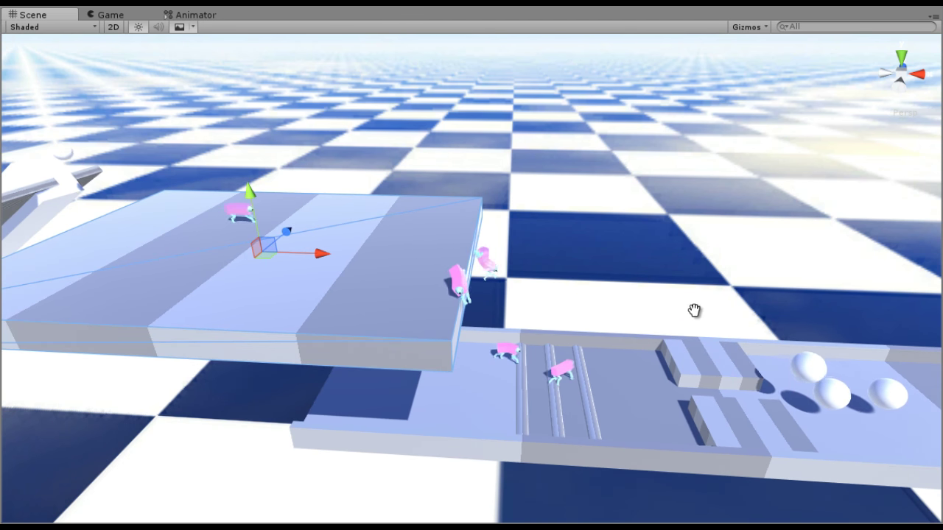
pyautogui.moveTo(695, 311); pyautogui.dragTo(163, 288, button='middle')
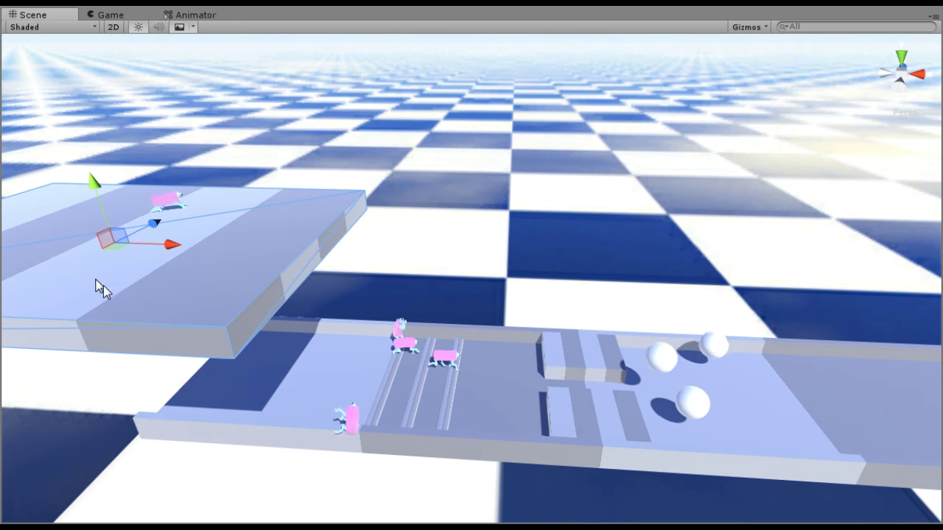
pyautogui.click(420, 226)
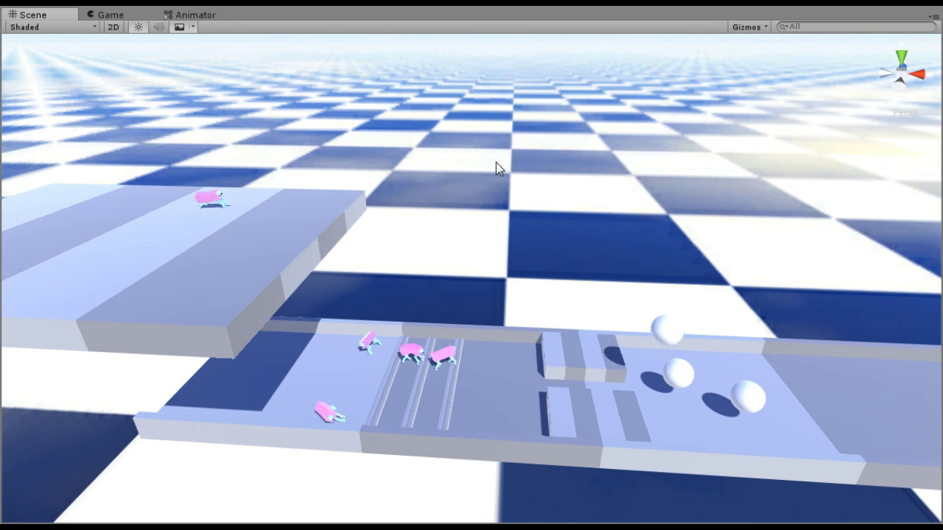
pyautogui.click(505, 6)
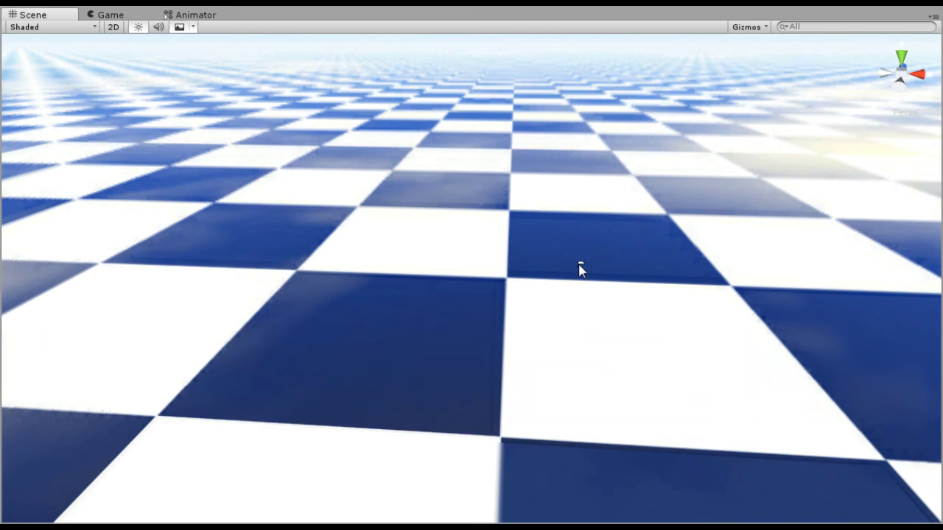
# - Reactivate the whole obstacle course in the Scene view and check the selection of the lower track's floor and walls
pyautogui.click(110, 15)
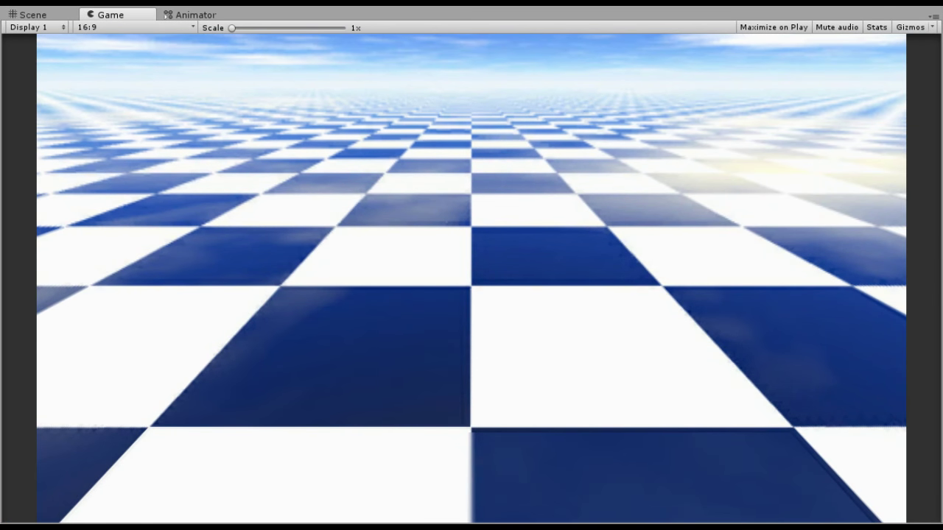
pyautogui.click(33, 15)
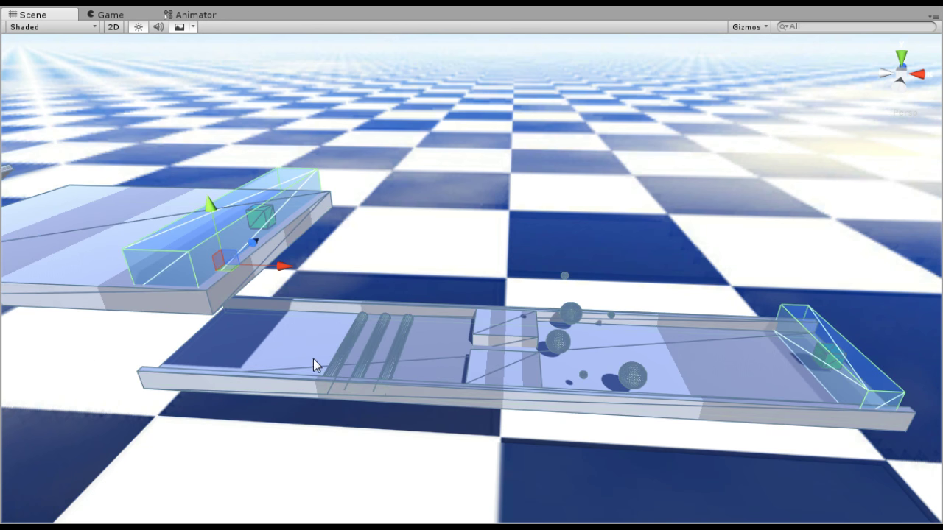
pyautogui.click(308, 357)
pyautogui.click(309, 356)
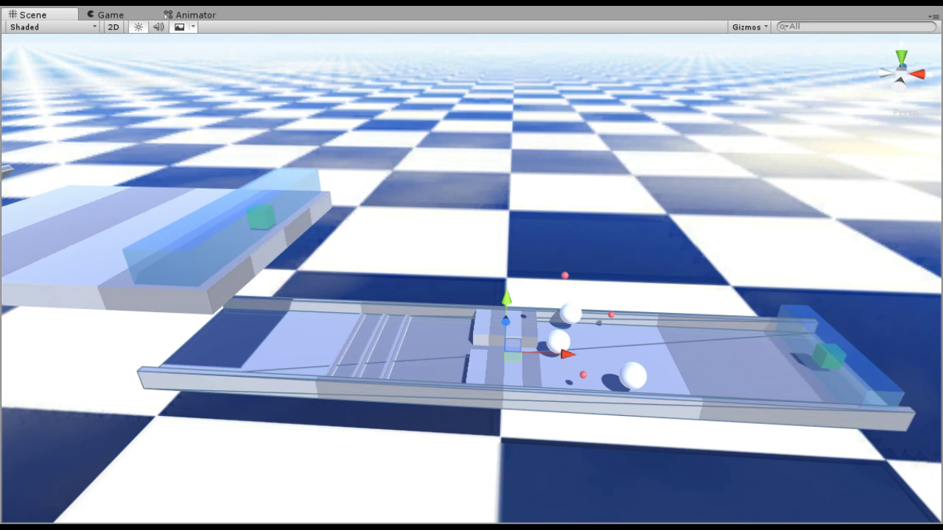
pyautogui.click(224, 261)
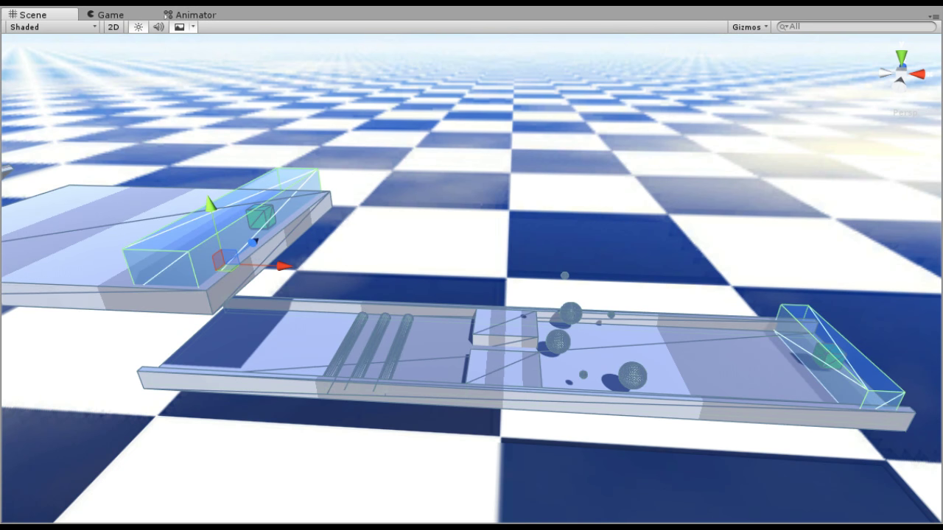
pyautogui.click(48, 366)
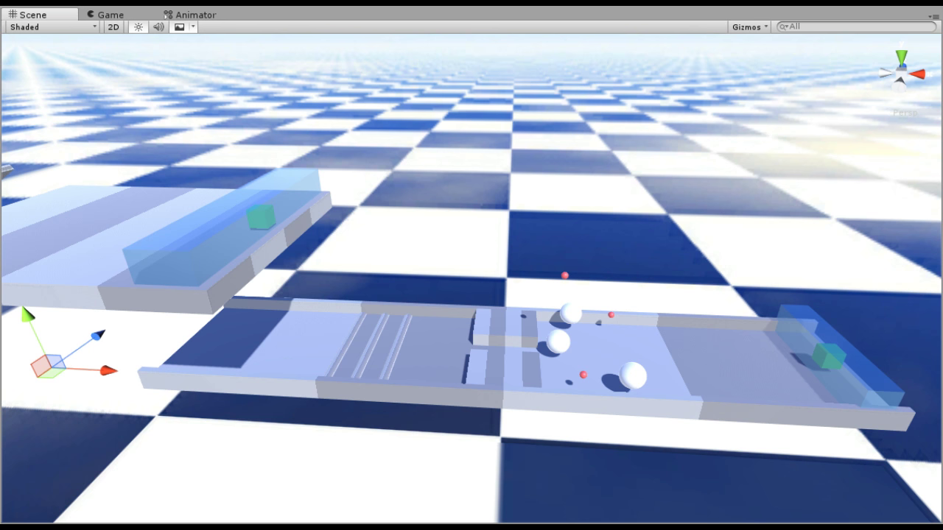
pyautogui.press('Escape')
# - Select the platform together with the walled ramp, the white ball and the red sphere, leaving out the platform's trigger box
pyautogui.click(96, 221)
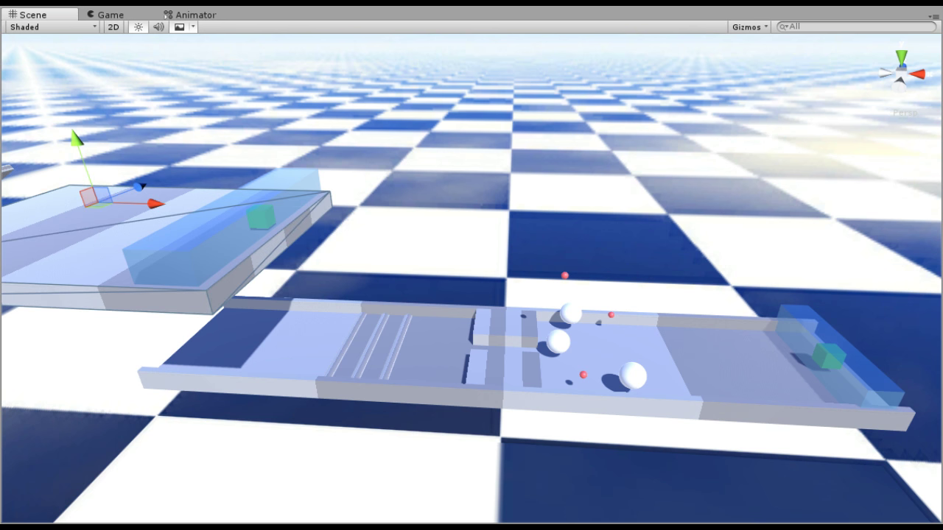
pyautogui.moveTo(63, 279); pyautogui.dragTo(207, 325, button='middle')
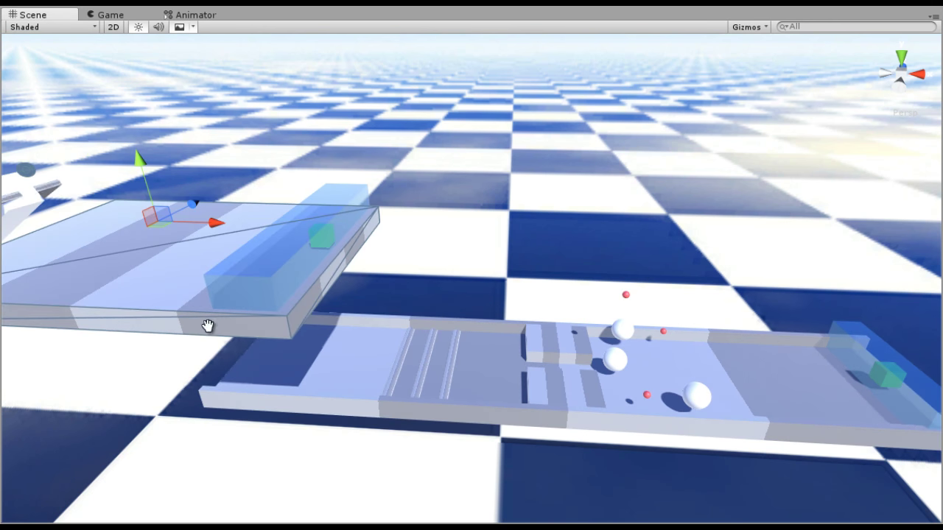
pyautogui.click(179, 251)
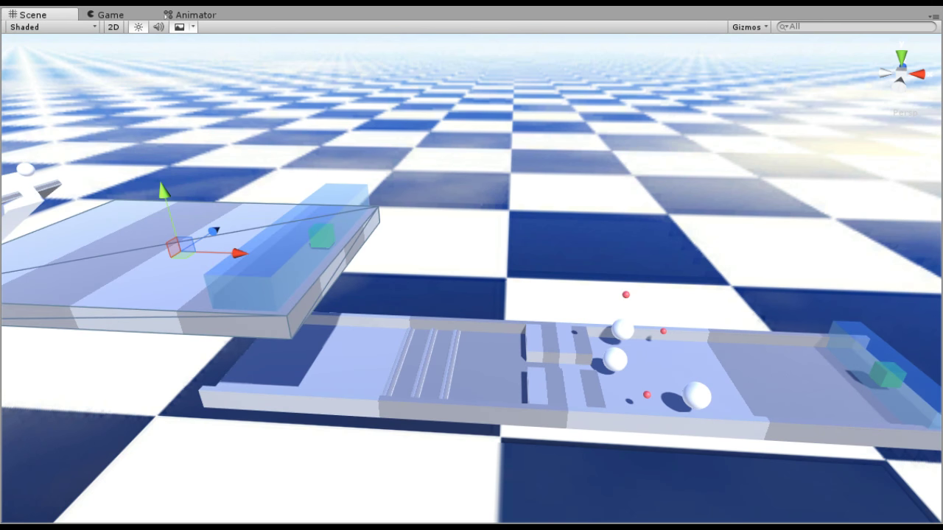
pyautogui.click(26, 196)
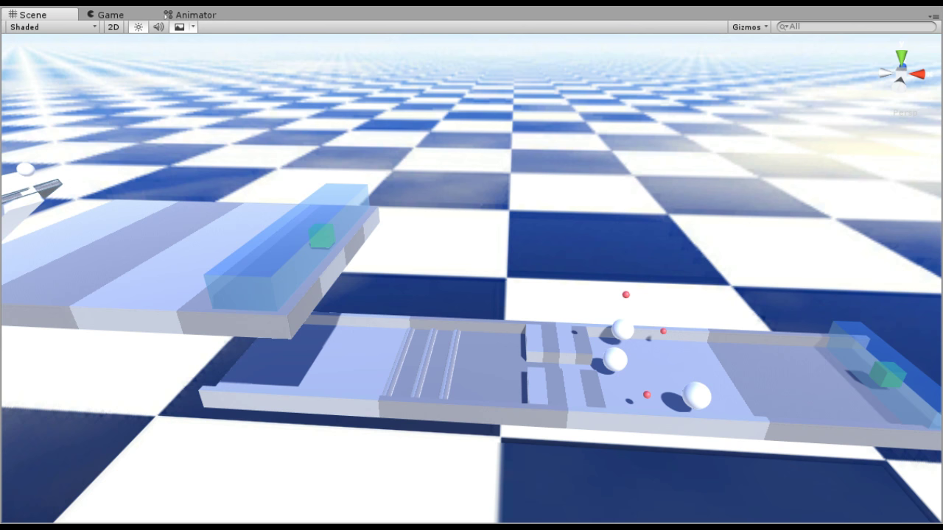
pyautogui.moveTo(91, 261); pyautogui.dragTo(316, 297, button='middle')
pyautogui.moveTo(404, 290); pyautogui.dragTo(724, 388, button='middle')
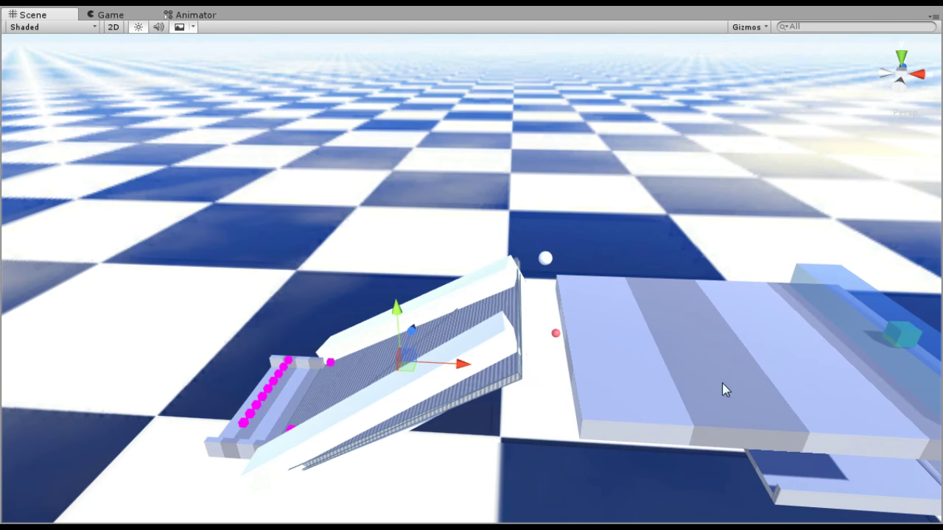
pyautogui.moveTo(587, 402); pyautogui.dragTo(479, 372, button='middle')
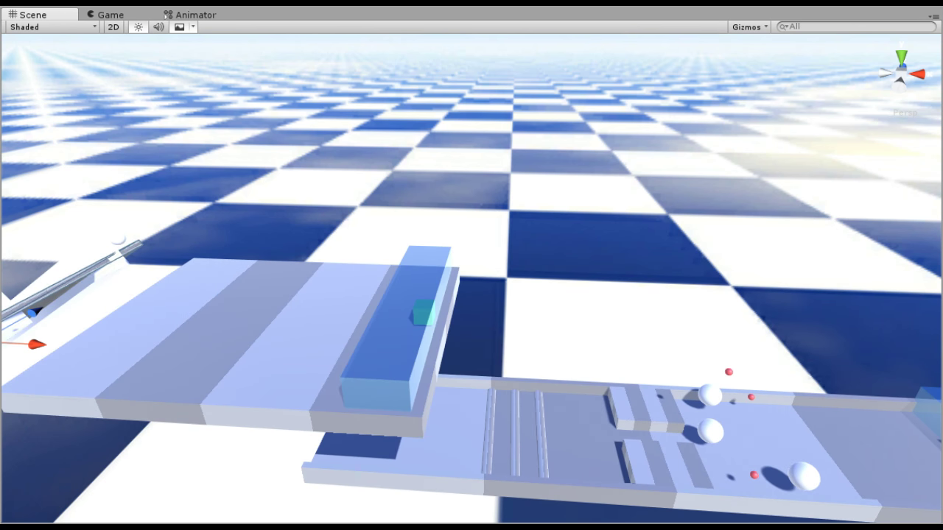
pyautogui.moveTo(493, 374); pyautogui.dragTo(606, 408, button='middle')
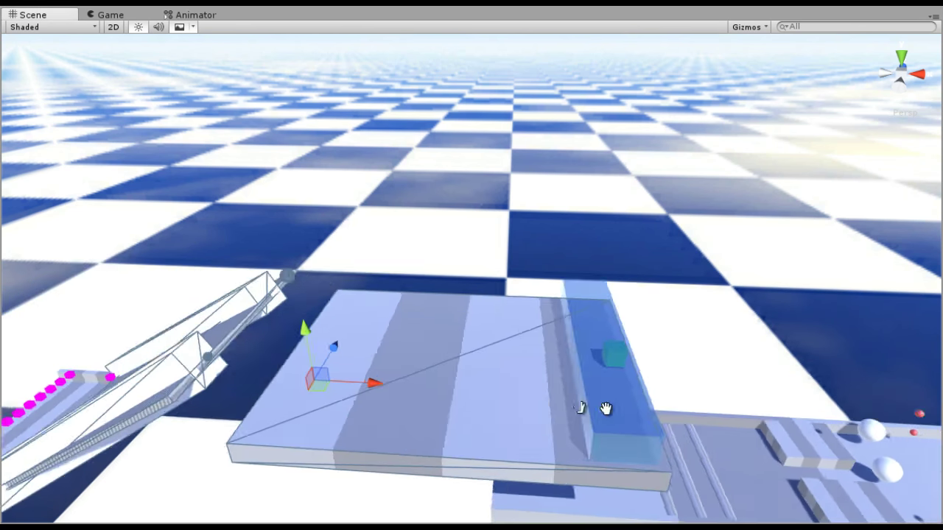
# - Examine the course layout from the start area and ramp across the platform to the lower track from several angles
pyautogui.moveTo(466, 383); pyautogui.dragTo(631, 374, button='middle')
pyautogui.moveTo(205, 352); pyautogui.dragTo(86, 337, button='middle')
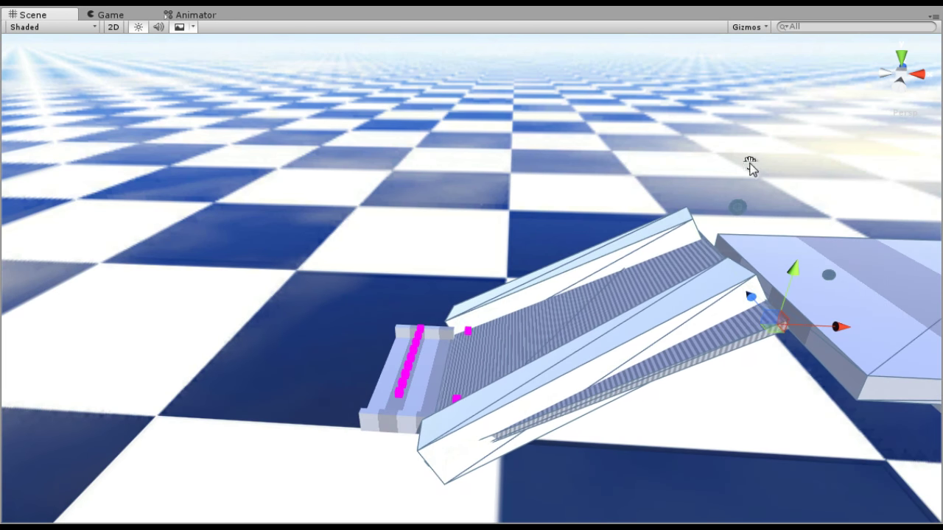
pyautogui.moveTo(574, 307); pyautogui.dragTo(354, 320, button='middle')
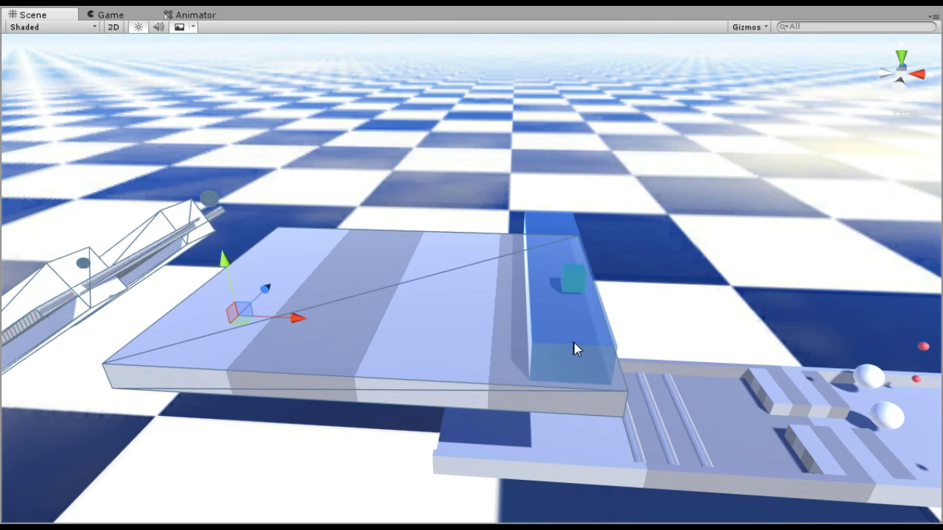
pyautogui.moveTo(566, 320); pyautogui.dragTo(471, 306, button='middle')
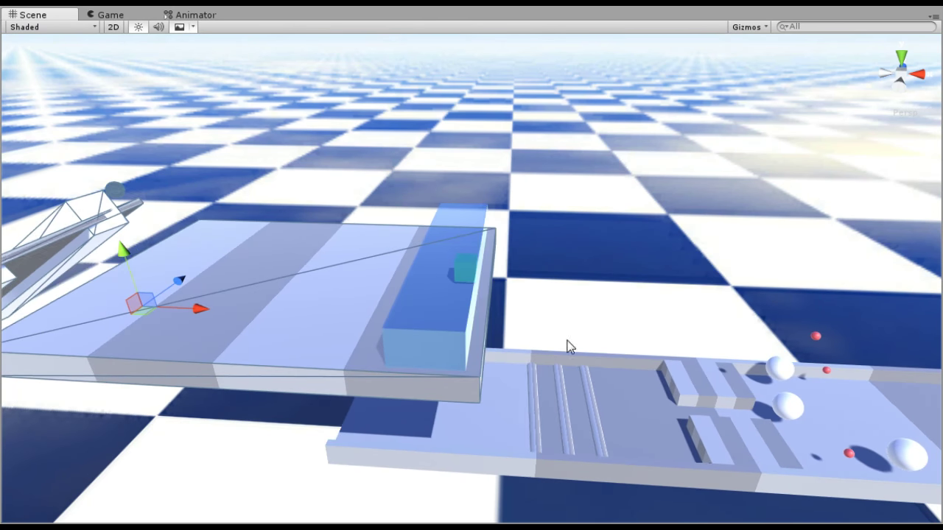
pyautogui.moveTo(568, 341); pyautogui.dragTo(435, 358, button='right')
pyautogui.moveTo(435, 361); pyautogui.dragTo(384, 441, button='middle')
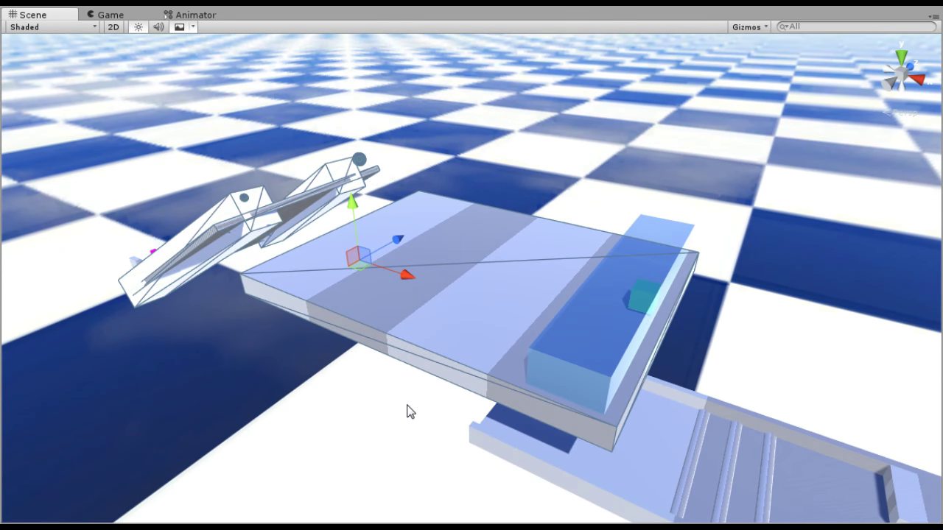
pyautogui.moveTo(459, 411); pyautogui.dragTo(128, 284, button='middle')
pyautogui.moveTo(412, 345); pyautogui.dragTo(184, 327, button='middle')
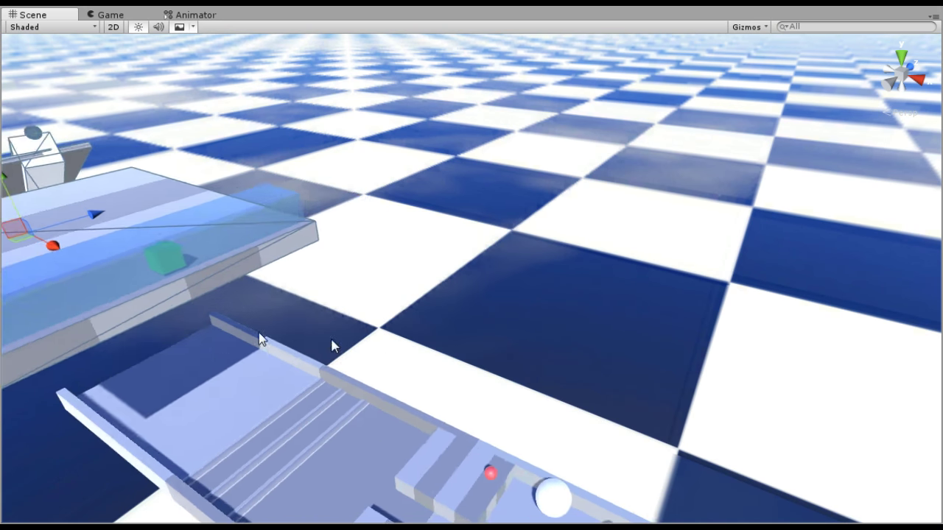
pyautogui.moveTo(412, 353); pyautogui.dragTo(328, 357, button='right')
pyautogui.moveTo(471, 364); pyautogui.dragTo(287, 346, button='middle')
pyautogui.moveTo(421, 350); pyautogui.dragTo(322, 352, button='middle')
pyautogui.moveTo(394, 345); pyautogui.dragTo(302, 358, button='right')
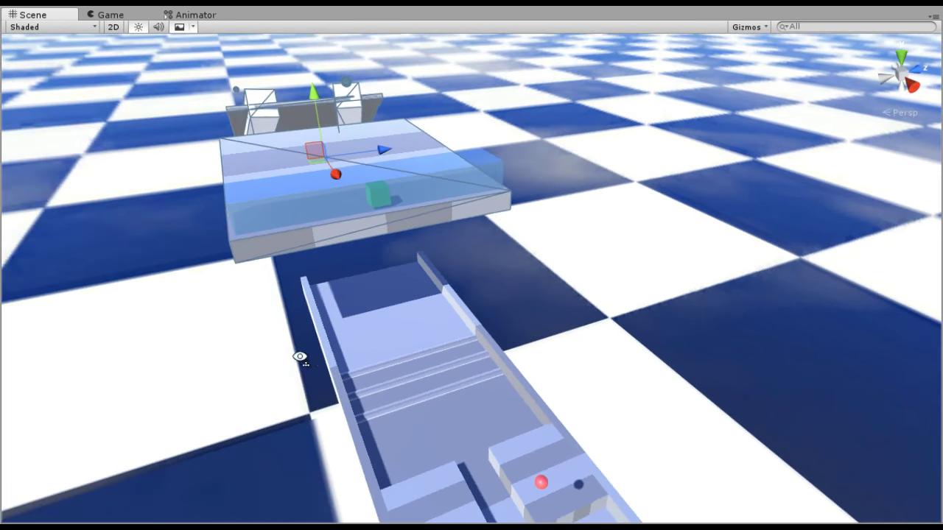
pyautogui.moveTo(320, 357); pyautogui.dragTo(231, 322, button='middle')
pyautogui.moveTo(464, 346); pyautogui.dragTo(390, 338, button='right')
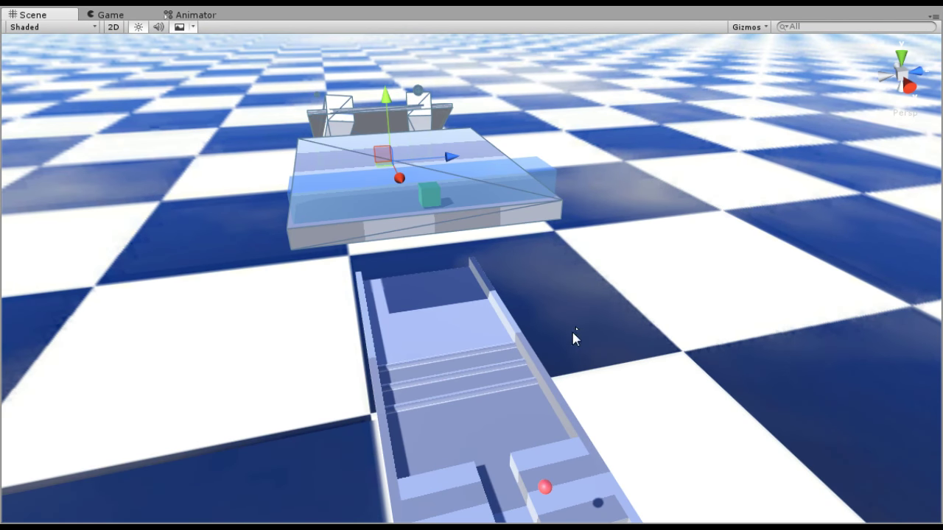
# - Select the lower track's floor and walls and check their extent relative to the platform
pyautogui.scroll(3, 448, 304)
pyautogui.click(411, 291)
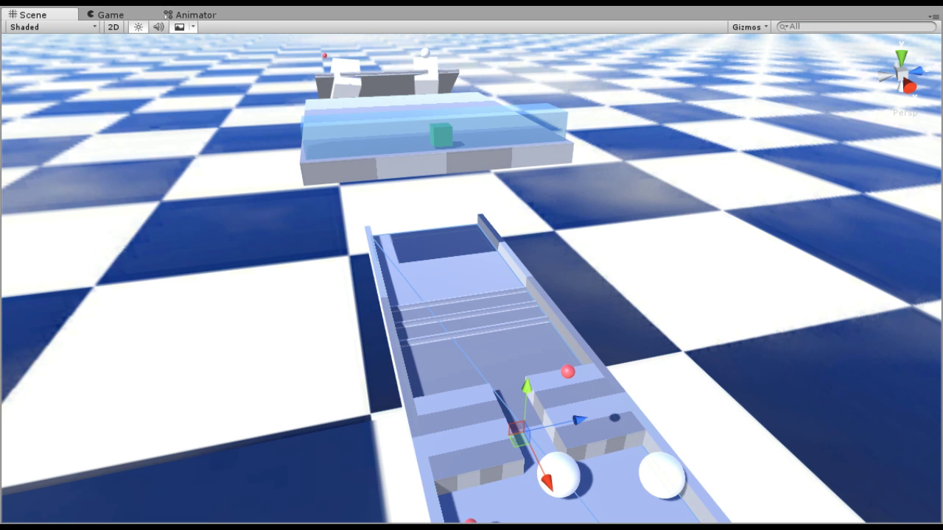
pyautogui.press('Up')
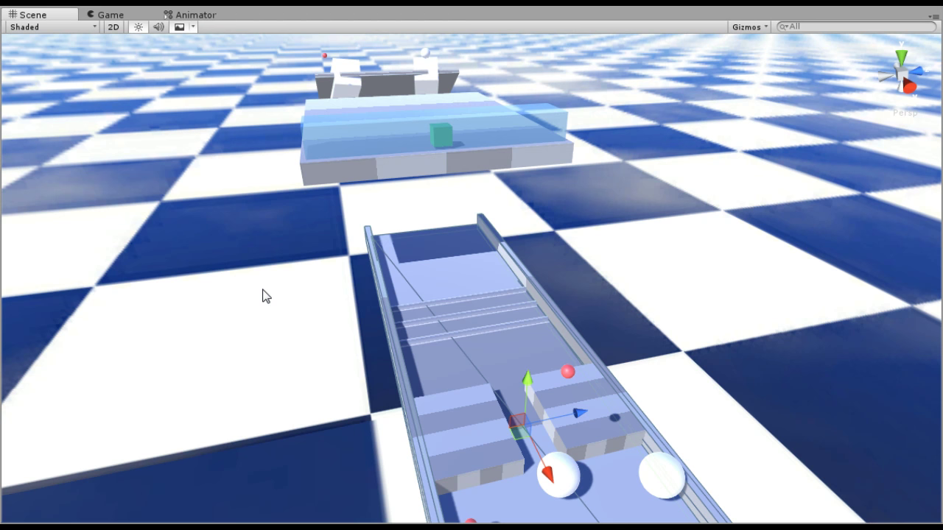
pyautogui.moveTo(251, 311); pyautogui.dragTo(307, 358, button='middle')
pyautogui.moveTo(308, 358); pyautogui.dragTo(373, 345, button='right')
pyautogui.moveTo(372, 346); pyautogui.dragTo(571, 281, button='middle')
pyautogui.click(359, 281)
pyautogui.moveTo(487, 368); pyautogui.dragTo(668, 395, button='middle')
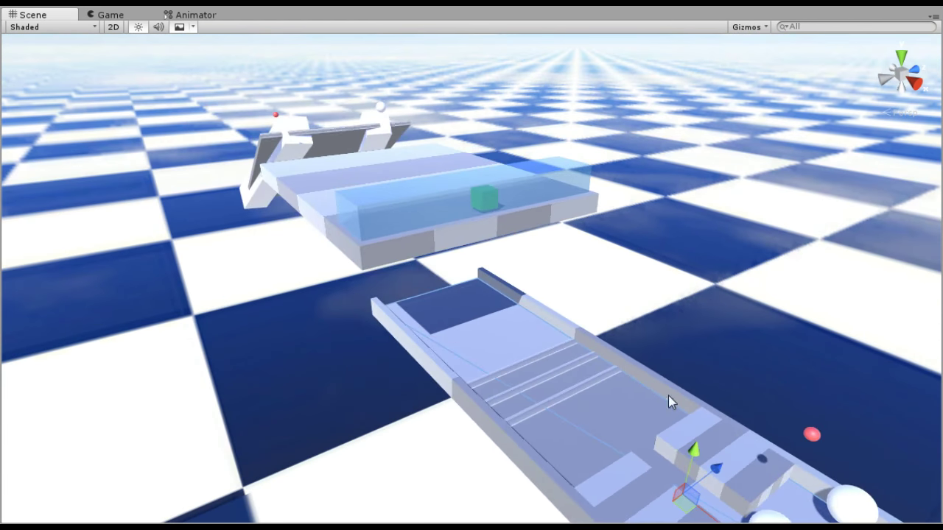
# - Select the platform and examine the lower track's bars, blocks, balls and end trigger box from several angles
pyautogui.click(428, 242)
pyautogui.moveTo(293, 286); pyautogui.dragTo(444, 410, button='middle')
pyautogui.moveTo(419, 447); pyautogui.dragTo(448, 476, button='middle')
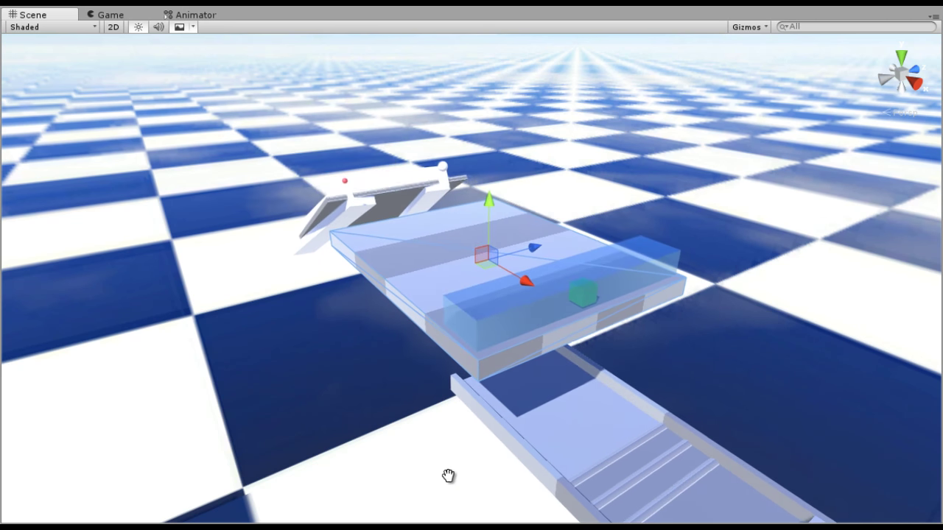
pyautogui.moveTo(354, 378); pyautogui.dragTo(508, 379, button='right')
pyautogui.moveTo(423, 423); pyautogui.dragTo(560, 447, button='middle')
pyautogui.moveTo(395, 392); pyautogui.dragTo(470, 410, button='middle')
pyautogui.moveTo(599, 408); pyautogui.dragTo(316, 228, button='middle')
pyautogui.moveTo(632, 346)
pyautogui.mouseDown(button='middle')
pyautogui.moveTo(508, 286)
pyautogui.moveTo(331, 249)
pyautogui.mouseUp(button='middle')
pyautogui.moveTo(366, 356); pyautogui.dragTo(261, 229, button='middle')
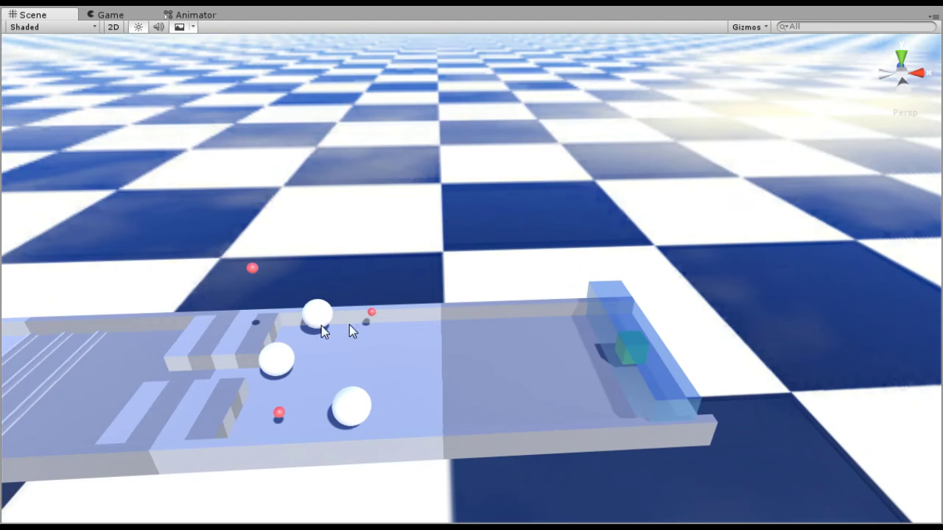
pyautogui.moveTo(349, 330); pyautogui.dragTo(651, 268, button='middle')
pyautogui.moveTo(376, 315); pyautogui.dragTo(390, 260, button='middle')
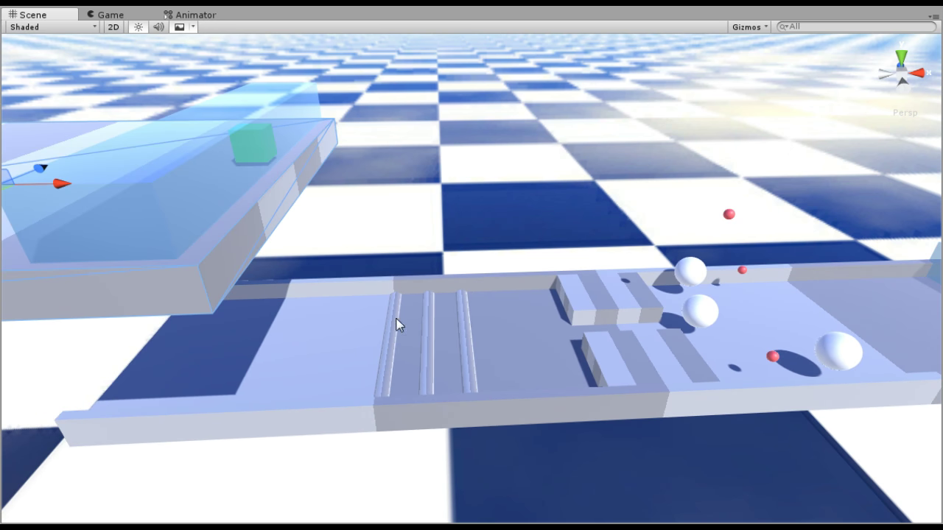
pyautogui.moveTo(494, 456); pyautogui.dragTo(425, 287, button='middle')
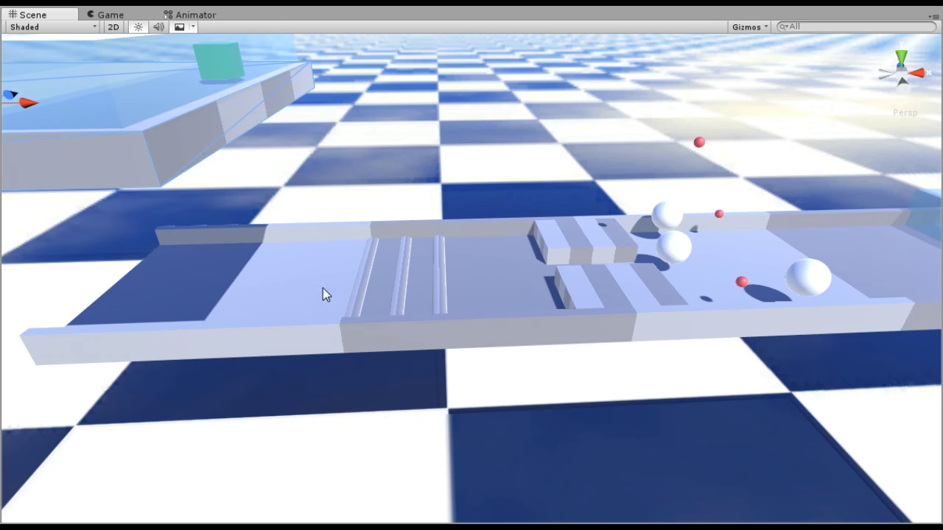
pyautogui.moveTo(374, 401); pyautogui.dragTo(471, 221, button='middle')
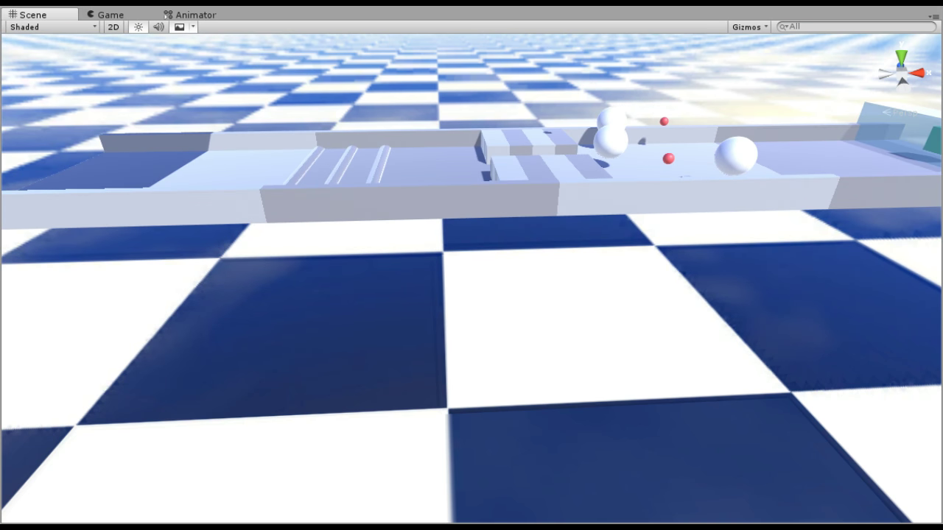
# - Select the lower track's floor and walls together with its bars and blocks, leaving out the end trigger box
pyautogui.click(472, 203)
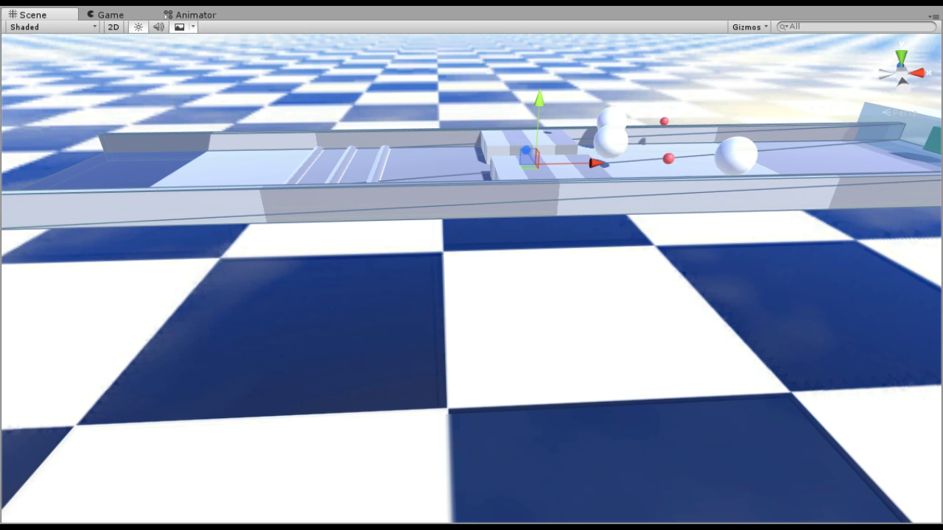
pyautogui.press('z')
pyautogui.press('z')
pyautogui.keyDown('shift'); pyautogui.click(895, 118); pyautogui.keyUp('shift')
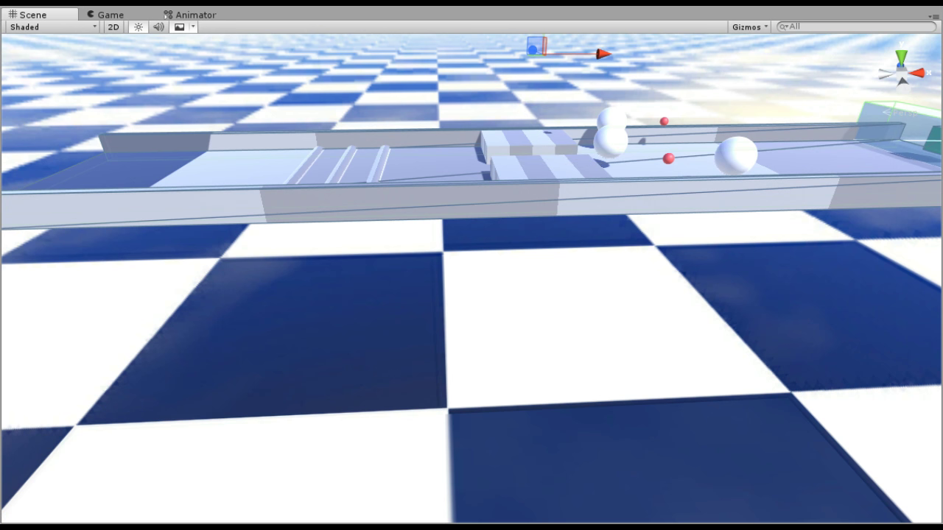
pyautogui.hotkey('ctrl', 'z')
pyautogui.keyDown('shift'); pyautogui.click(378, 163); pyautogui.keyUp('shift')
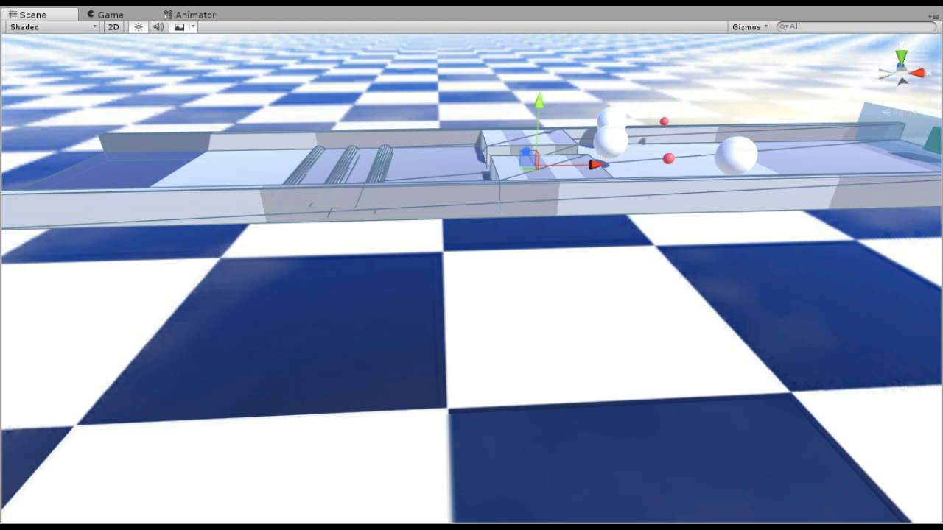
# - Add the white balls and red spheres to the selection and delete the whole lower track, keeping its end trigger box
pyautogui.moveTo(499, 243); pyautogui.dragTo(456, 466, button='middle')
pyautogui.scroll(-2, 423, 286)
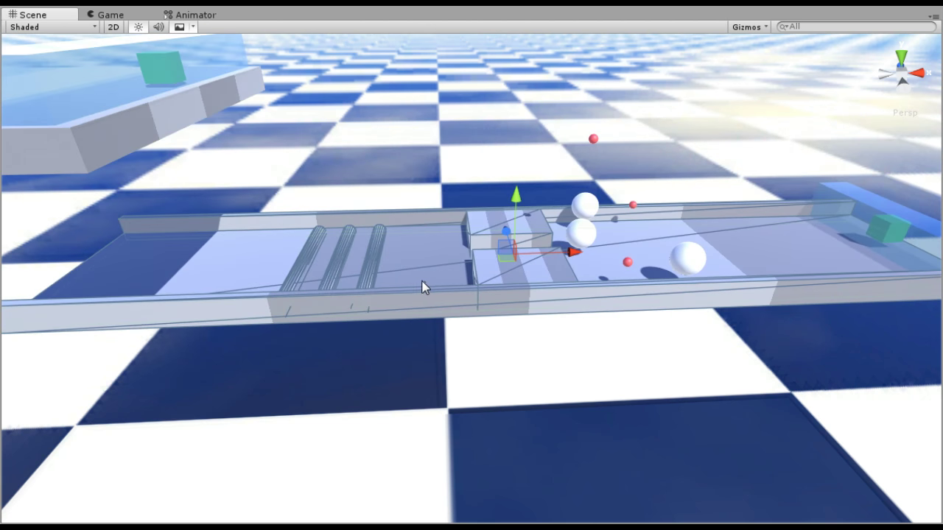
pyautogui.moveTo(423, 286); pyautogui.dragTo(526, 402, button='middle')
pyautogui.moveTo(526, 402); pyautogui.dragTo(473, 369, button='right')
pyautogui.keyDown('alt'); pyautogui.moveTo(475, 375); pyautogui.dragTo(475, 319); pyautogui.keyUp('alt')
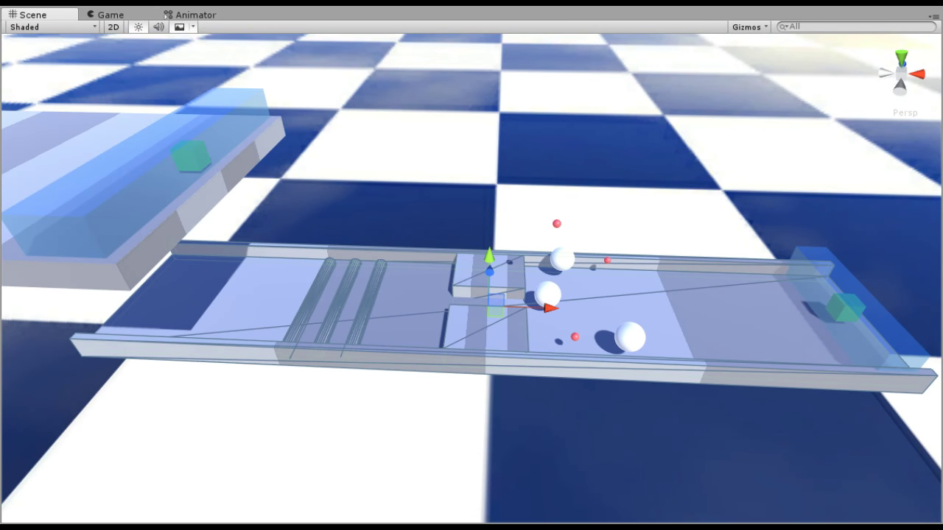
pyautogui.keyDown('shift'); pyautogui.click(562, 259); pyautogui.keyUp('shift')
pyautogui.keyDown('shift'); pyautogui.click(574, 336); pyautogui.keyUp('shift')
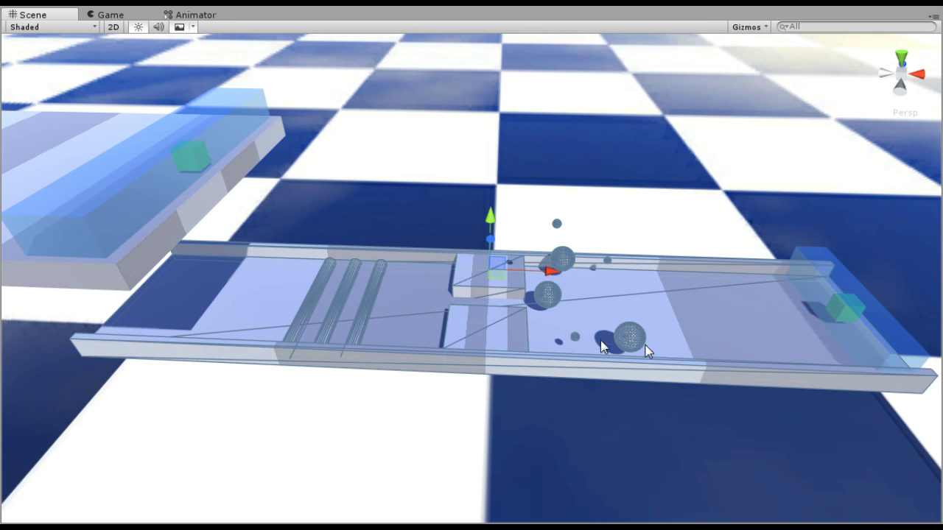
pyautogui.moveTo(544, 274); pyautogui.dragTo(522, 302)
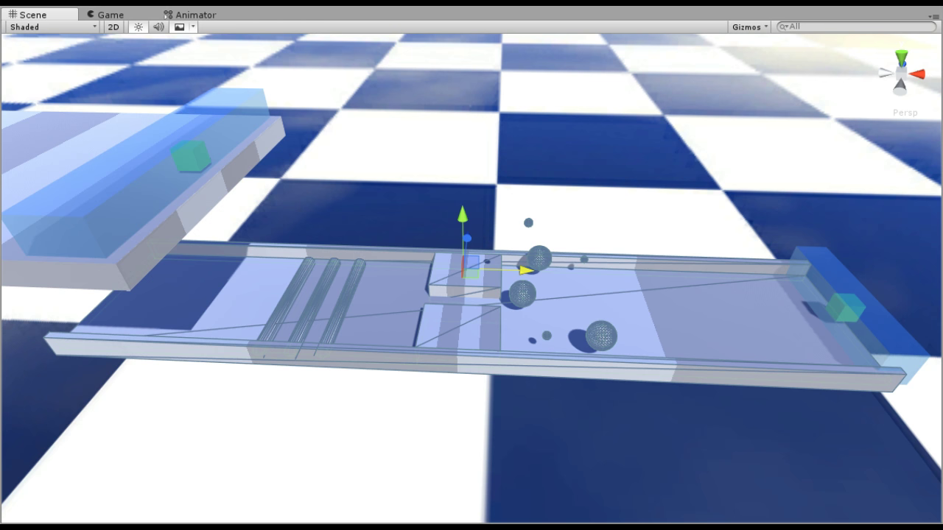
pyautogui.press('Delete')
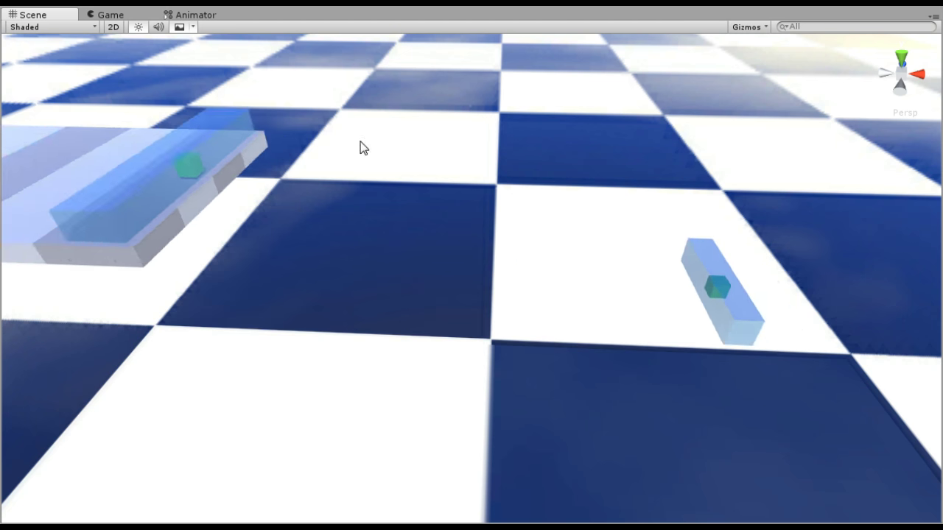
pyautogui.moveTo(492, 271); pyautogui.dragTo(447, 266, button='right')
pyautogui.moveTo(446, 267); pyautogui.dragTo(489, 326, button='middle')
pyautogui.moveTo(500, 329); pyautogui.dragTo(484, 297, button='right')
pyautogui.moveTo(483, 298); pyautogui.dragTo(458, 314, button='middle')
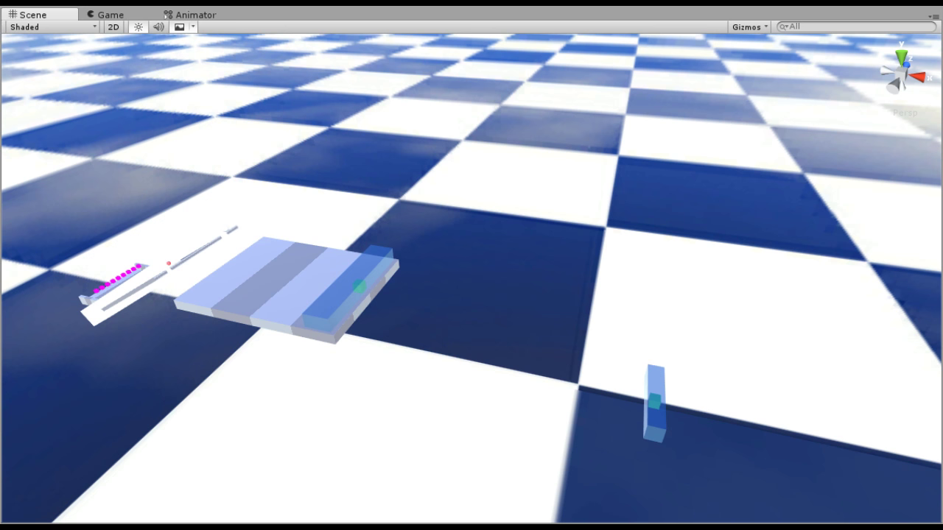
pyautogui.hotkey('ctrl', 'a')
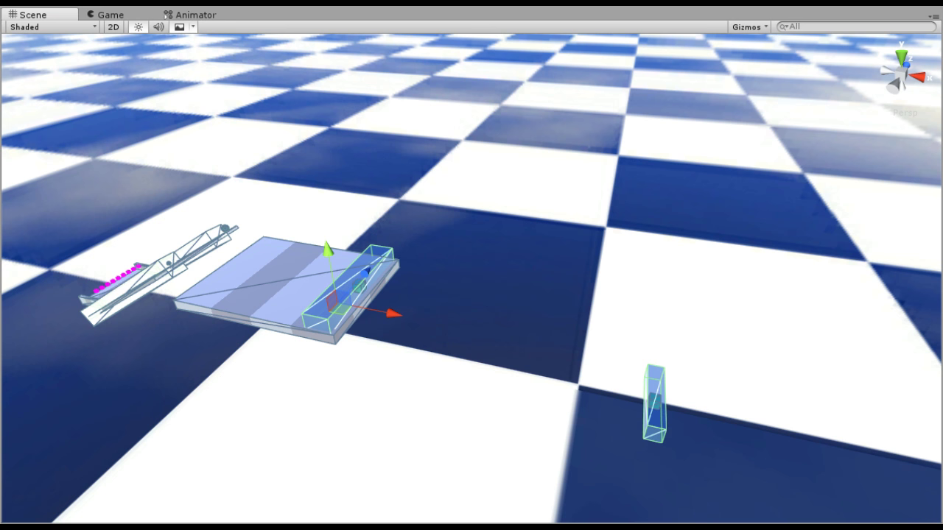
pyautogui.click(41, 366)
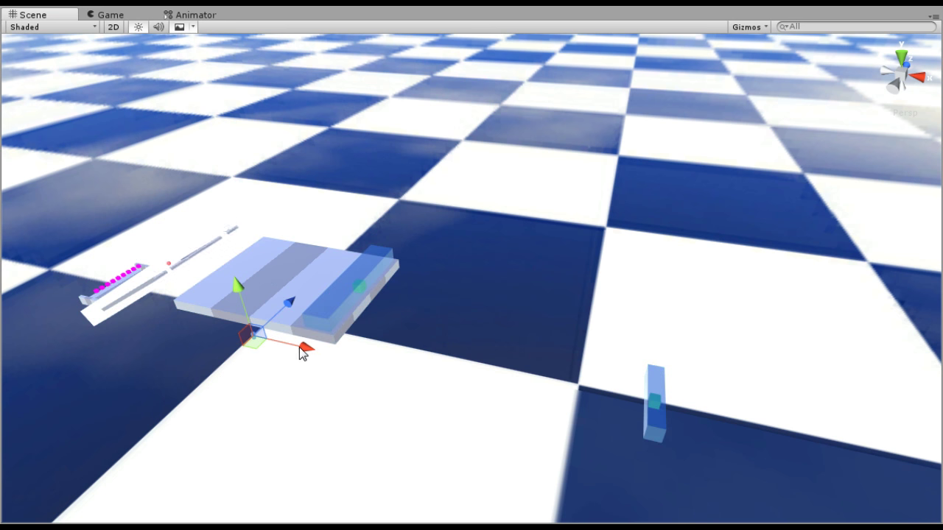
pyautogui.press('q')
pyautogui.hotkey('ctrl', 'a')
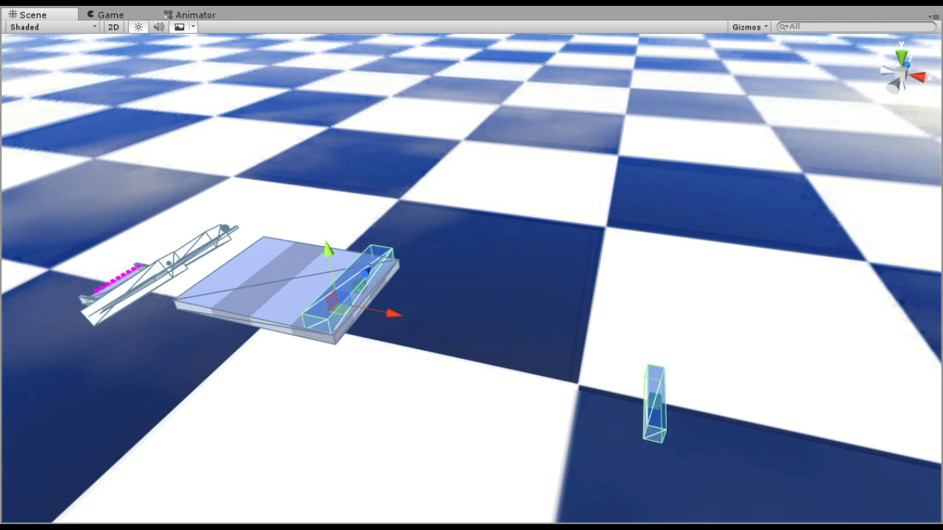
pyautogui.click(37, 338)
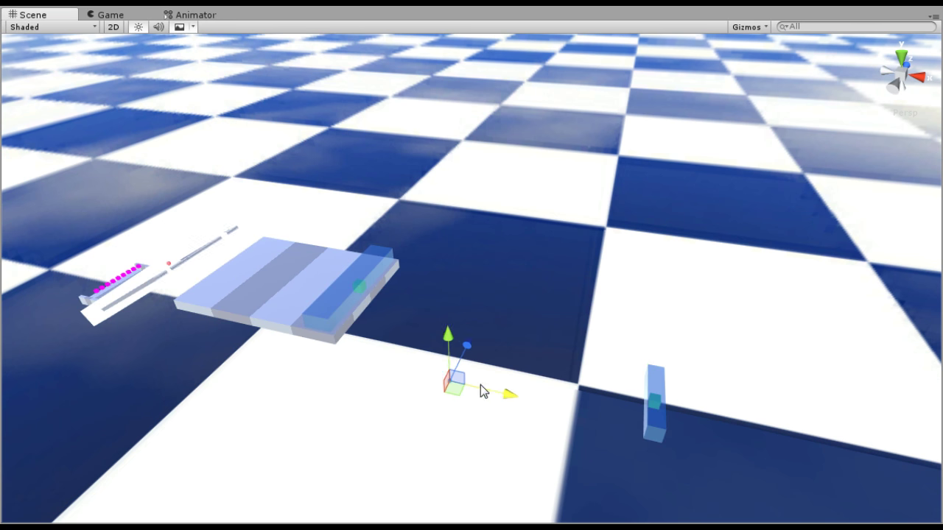
pyautogui.press('r')
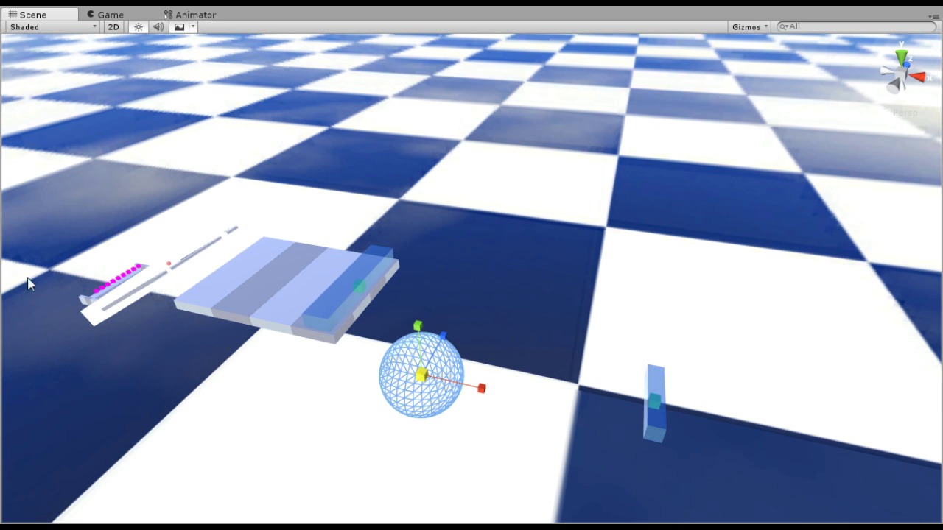
pyautogui.press('Delete')
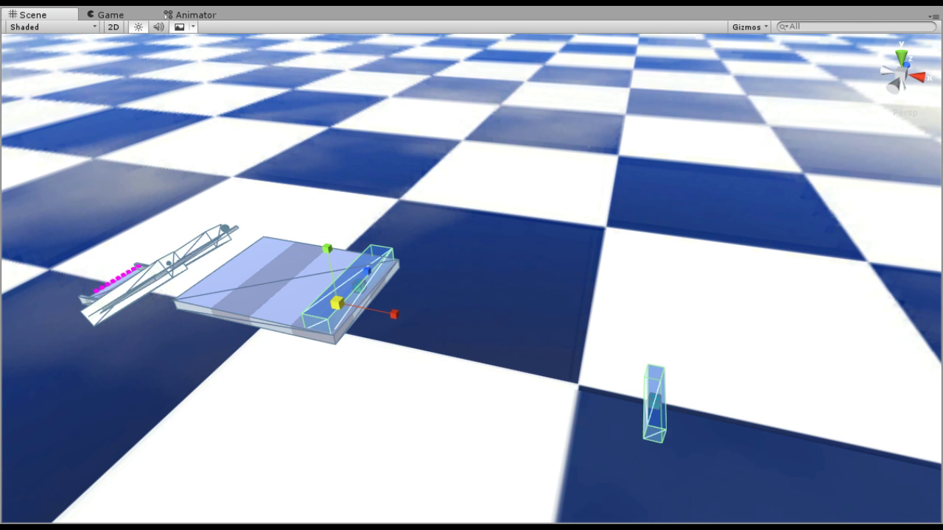
# - Add a cube and position it just beyond the platform's trigger end
pyautogui.click(360, 334)
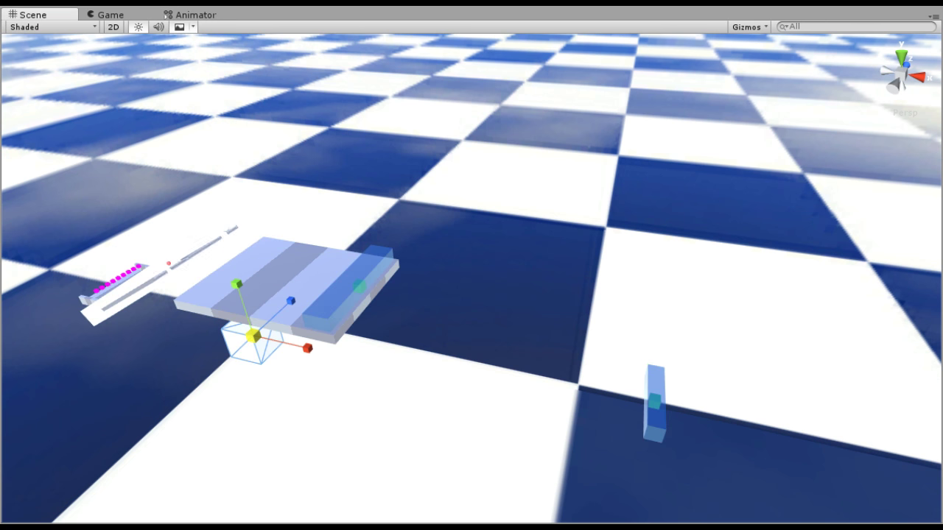
pyautogui.moveTo(549, 408); pyautogui.dragTo(470, 383)
pyautogui.moveTo(467, 343); pyautogui.dragTo(477, 255)
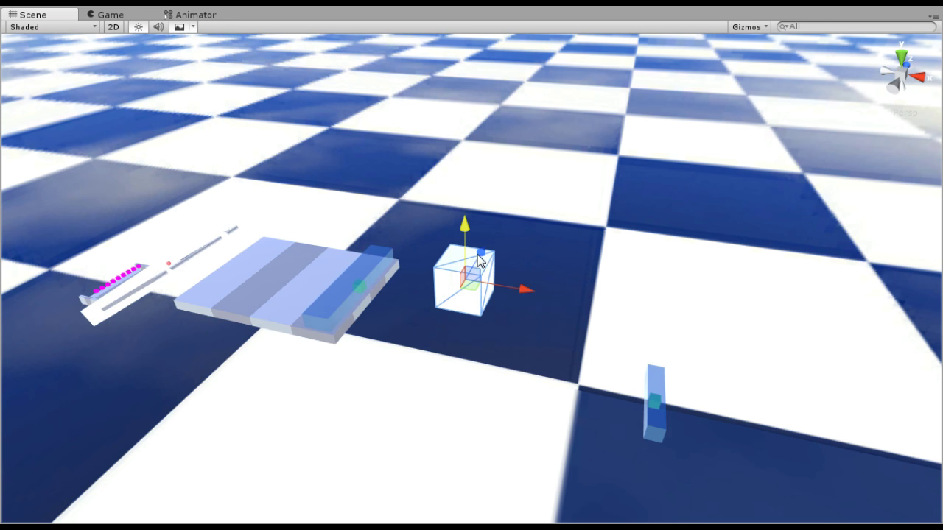
pyautogui.moveTo(520, 289); pyautogui.dragTo(472, 324)
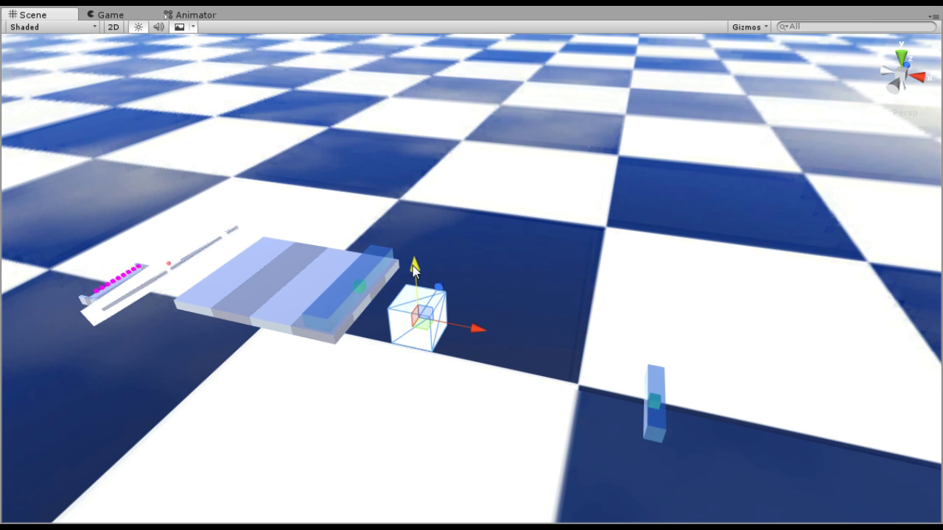
pyautogui.moveTo(413, 262); pyautogui.dragTo(560, 299, button='middle')
pyautogui.scroll(10, 498, 272)
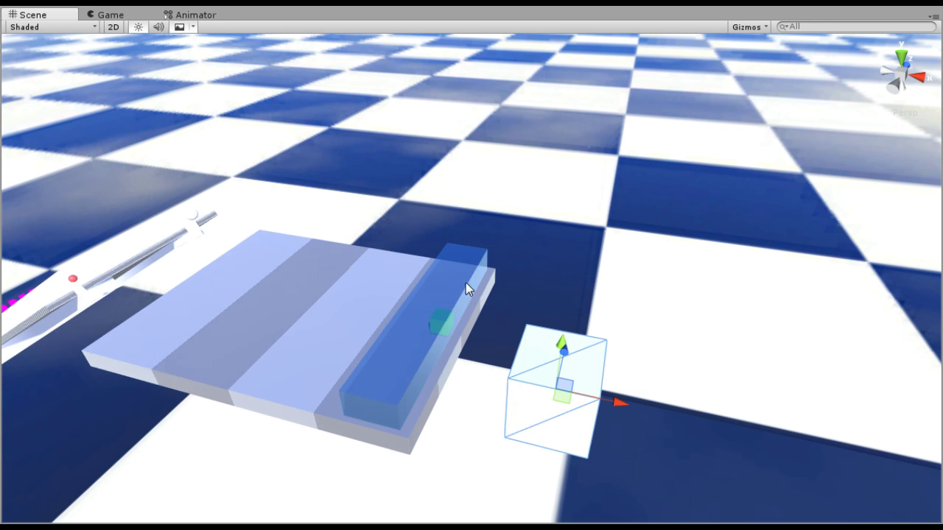
pyautogui.moveTo(589, 381); pyautogui.dragTo(484, 333, button='middle')
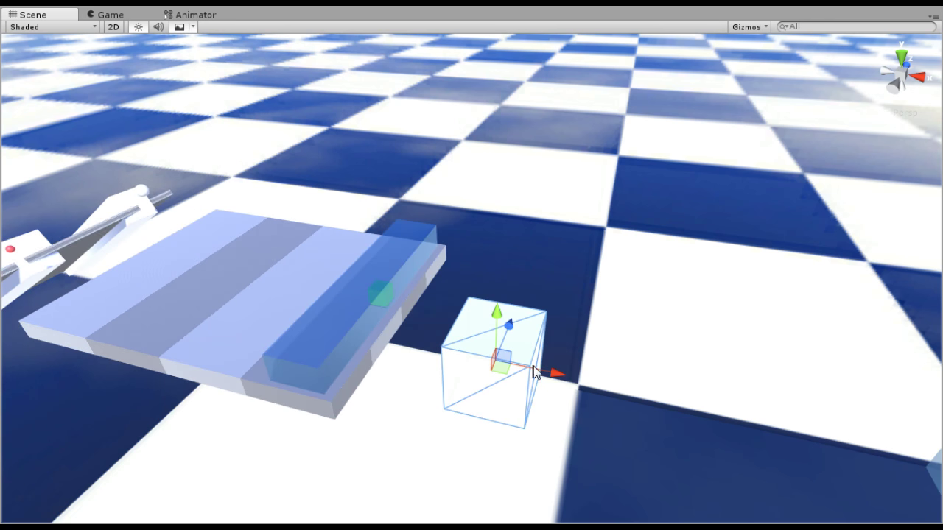
pyautogui.moveTo(535, 372); pyautogui.dragTo(493, 369)
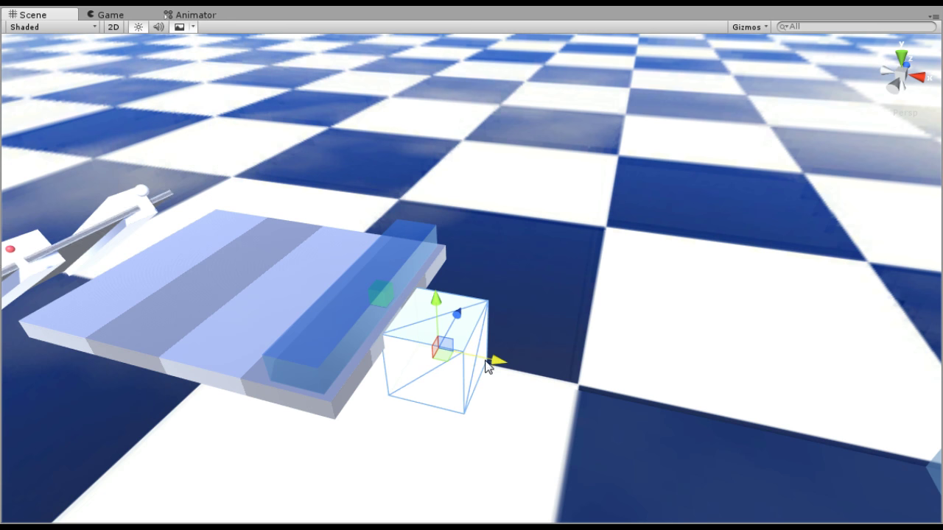
pyautogui.moveTo(502, 366); pyautogui.dragTo(533, 372)
pyautogui.moveTo(533, 371); pyautogui.dragTo(479, 308, button='middle')
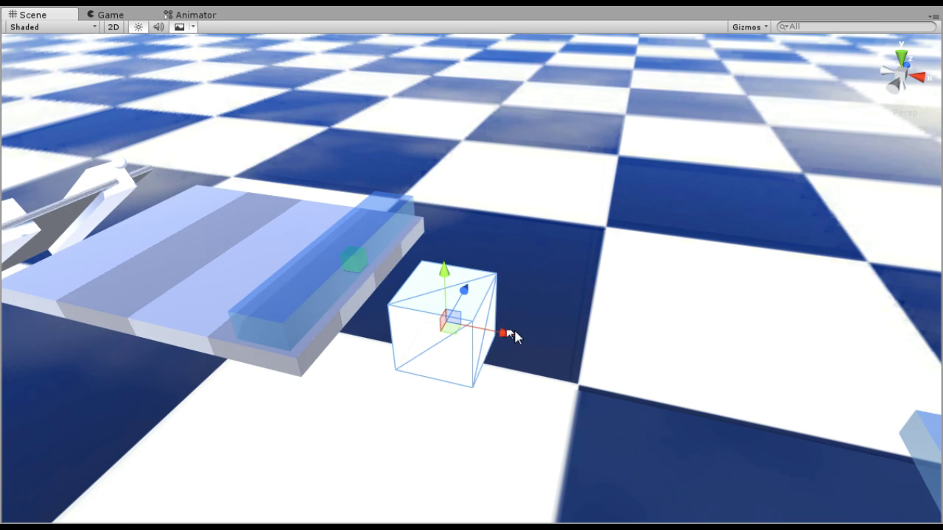
# - Rotate and scale the cube into a wide downward slope, and align its upper edge with the platform's trigger end
pyautogui.moveTo(507, 335); pyautogui.dragTo(452, 335)
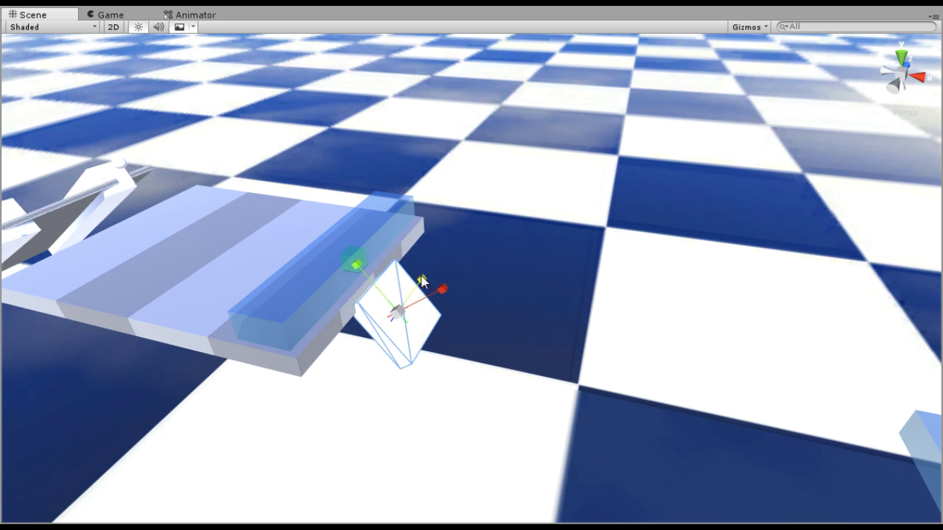
pyautogui.moveTo(421, 280); pyautogui.dragTo(480, 215)
pyautogui.moveTo(369, 271); pyautogui.dragTo(386, 327)
pyautogui.moveTo(451, 325); pyautogui.dragTo(521, 401)
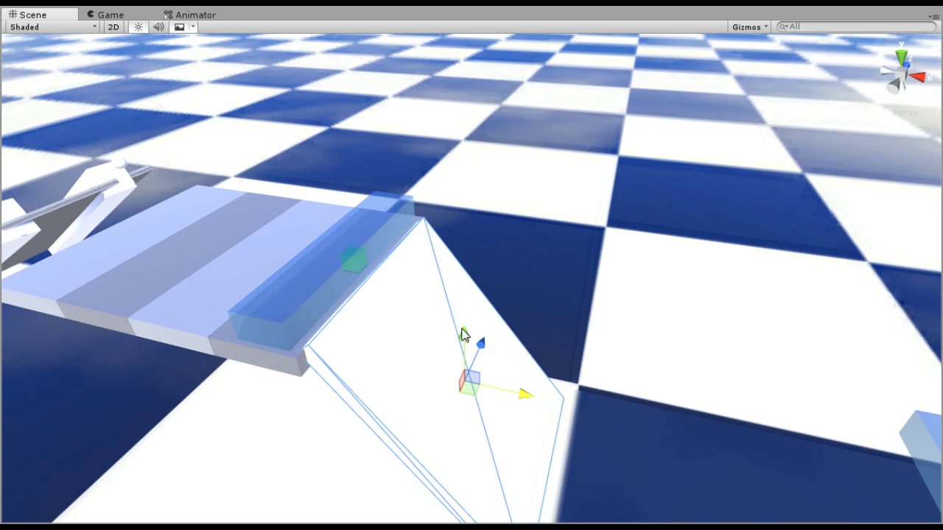
pyautogui.moveTo(462, 328); pyautogui.dragTo(463, 341)
# - Duplicate the slope with the opposite tilt and move it along X to meet the first slope's lower end, forming a valley
pyautogui.moveTo(516, 341); pyautogui.dragTo(401, 258, button='middle')
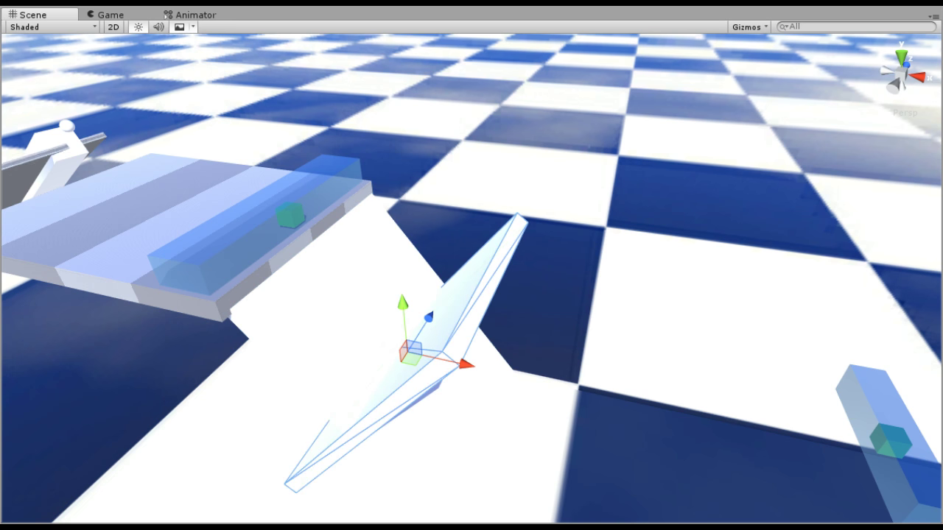
pyautogui.moveTo(464, 362); pyautogui.dragTo(626, 390)
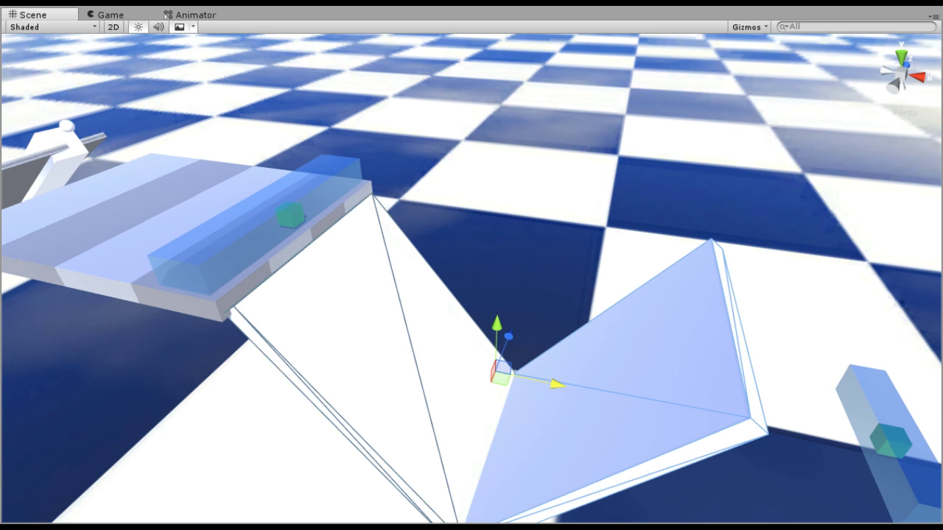
# - Search the materials for "world" and assign the striped world-UV material to both valley slopes
pyautogui.write(';d')
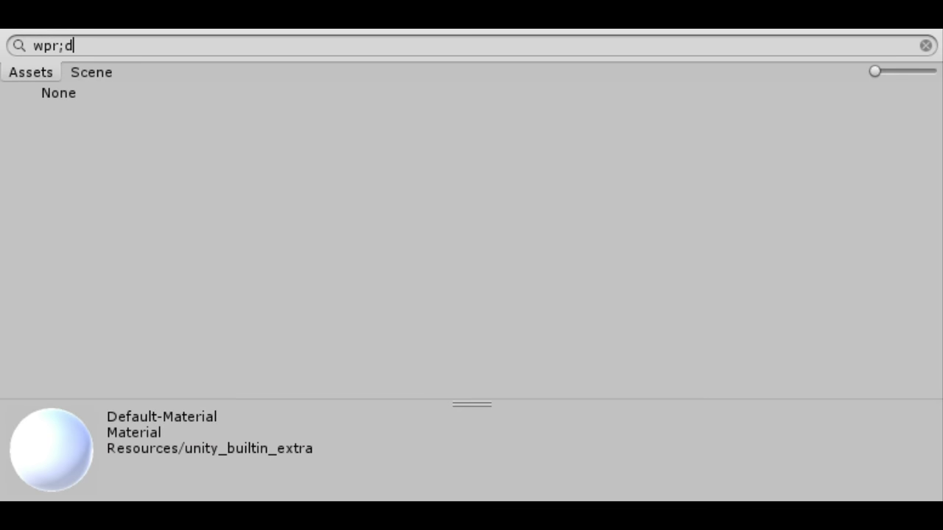
pyautogui.press('BackSpace')
pyautogui.press('BackSpace')
pyautogui.write('world')
pyautogui.press('Down')
pyautogui.press('Down')
pyautogui.press('Down')
pyautogui.press('Down')
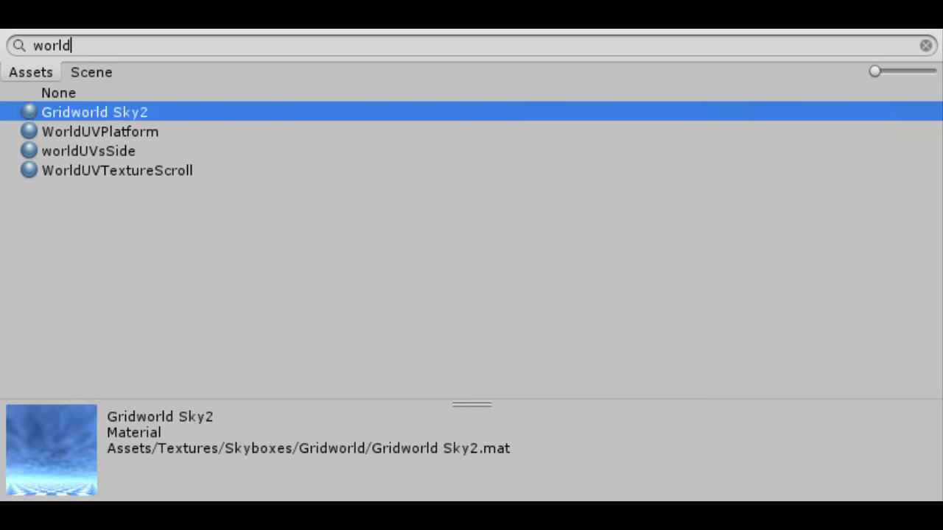
pyautogui.press('Up')
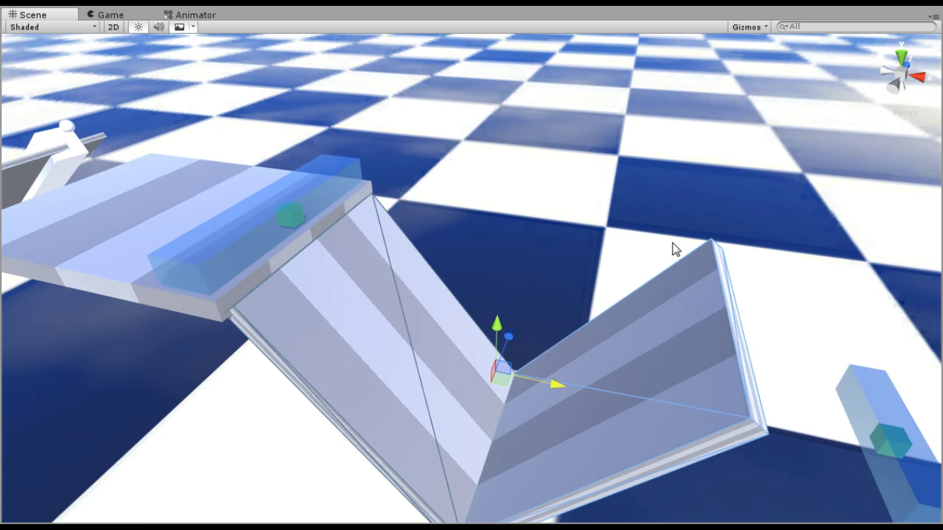
pyautogui.moveTo(704, 289); pyautogui.dragTo(678, 178, button='middle')
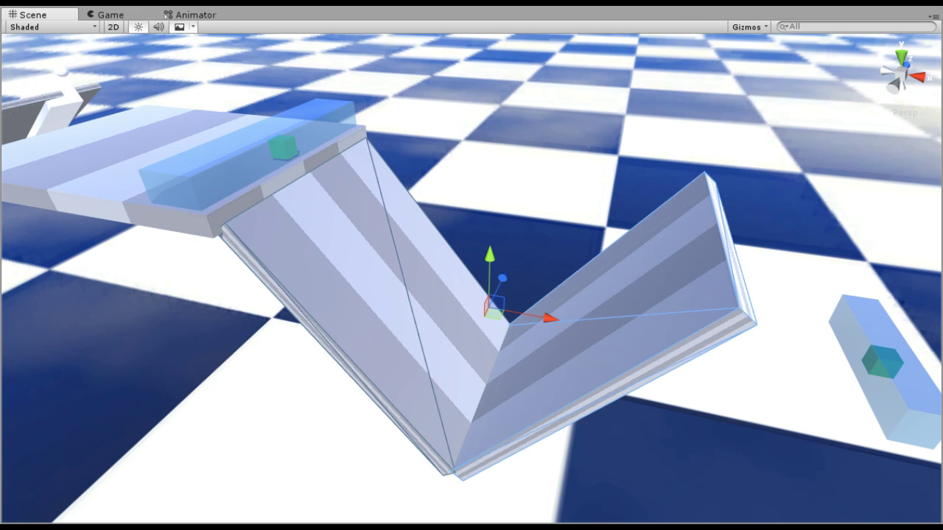
# - Delete both valley slopes and place a thin, finely striped slab just beyond the platform's trigger end
pyautogui.click(402, 289)
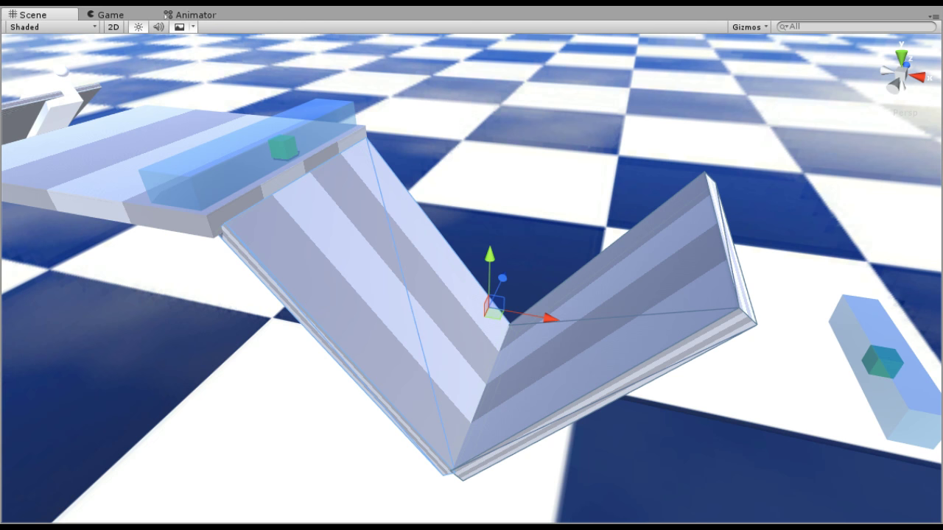
pyautogui.press('Delete')
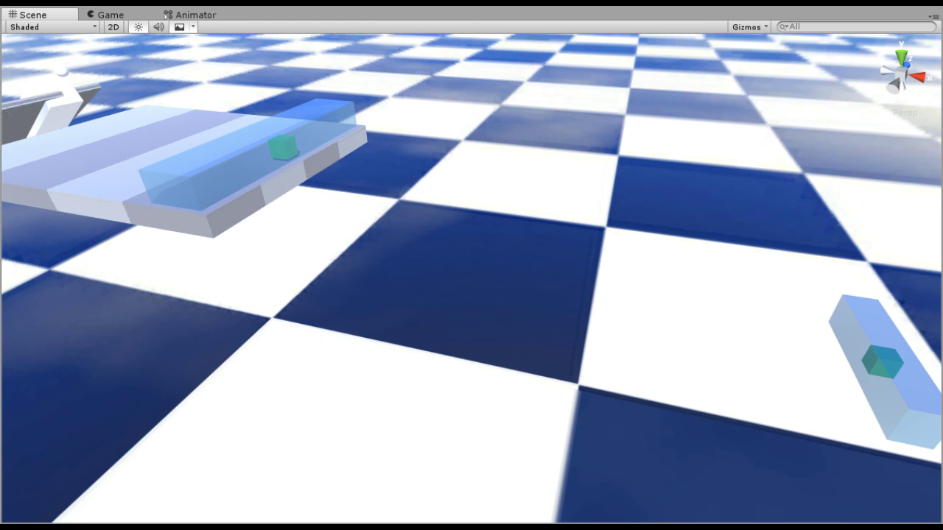
pyautogui.click(247, 190)
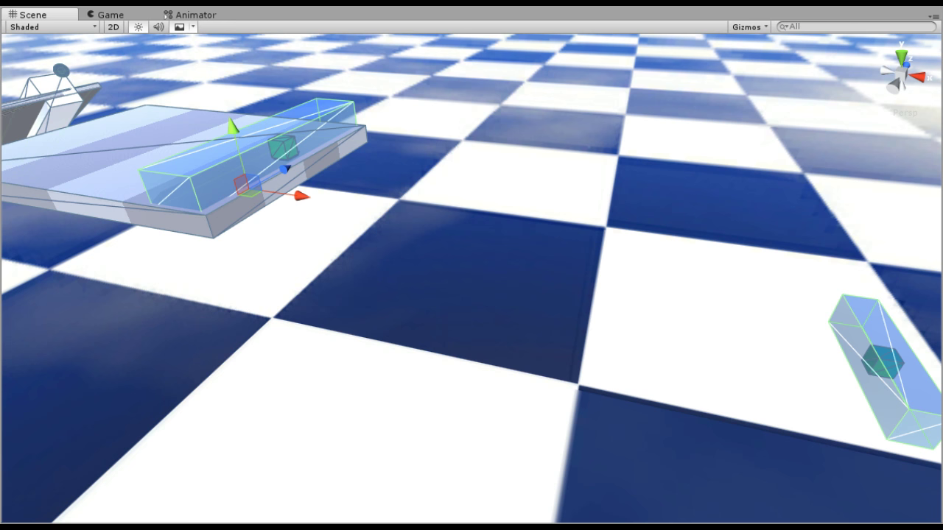
pyautogui.press('Escape')
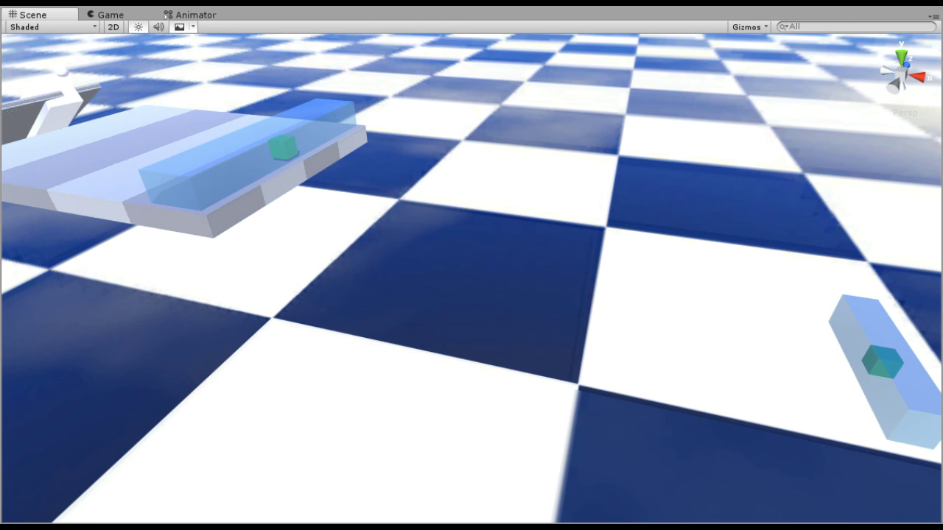
pyautogui.moveTo(130, 522)
pyautogui.mouseDown()
pyautogui.moveTo(105, 423)
pyautogui.moveTo(130, 521)
pyautogui.mouseUp()
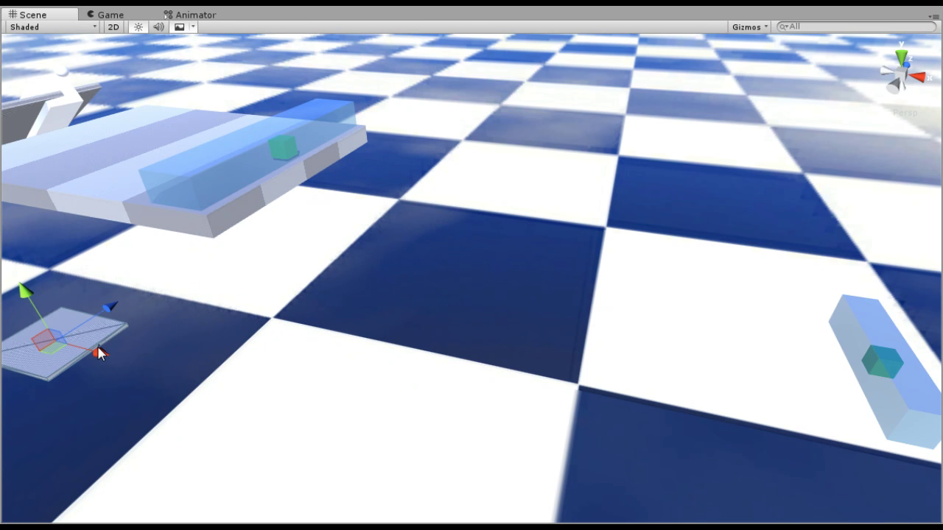
pyautogui.moveTo(101, 354); pyautogui.dragTo(422, 239)
pyautogui.press('e')
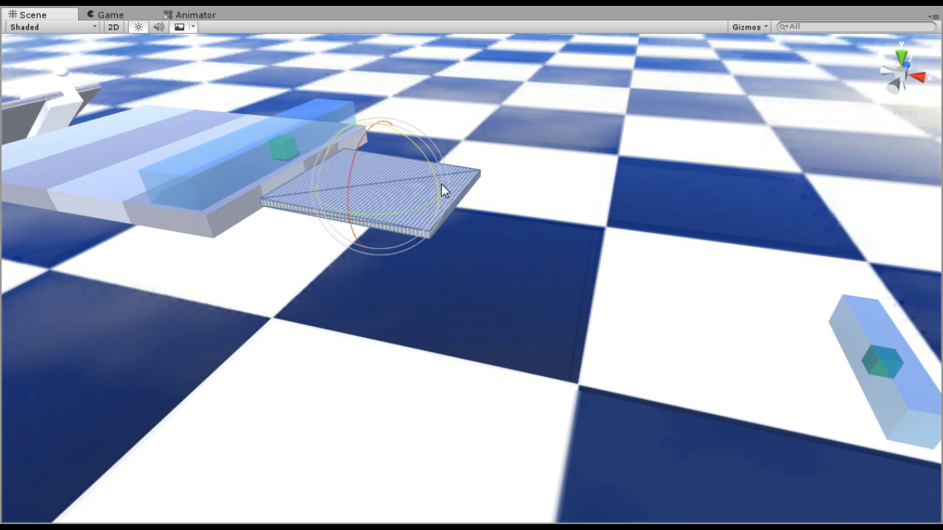
pyautogui.moveTo(440, 176); pyautogui.dragTo(376, 149)
pyautogui.press('w')
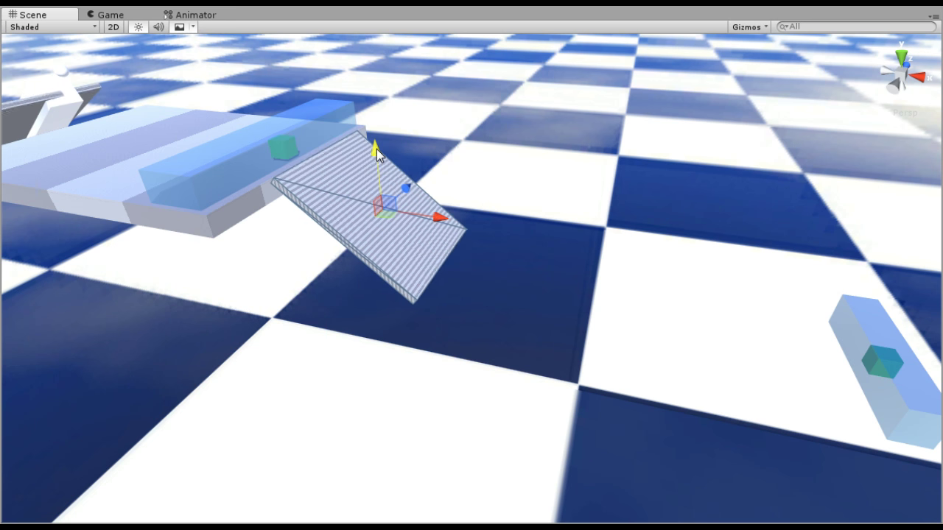
pyautogui.hotkey('ctrl', 'z')
pyautogui.hotkey('ctrl', 'z')
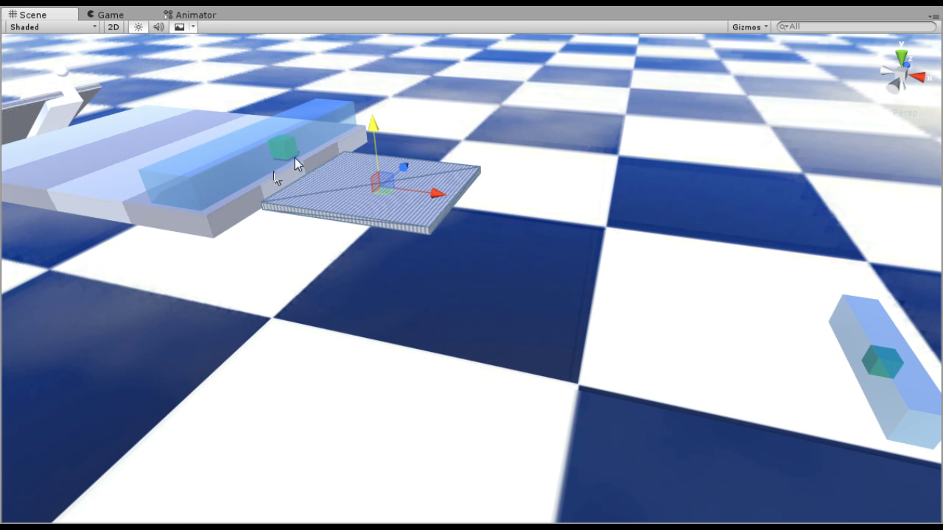
# - Scale the flat striped slab to match the platform's width and lengthen it along X
pyautogui.press('r')
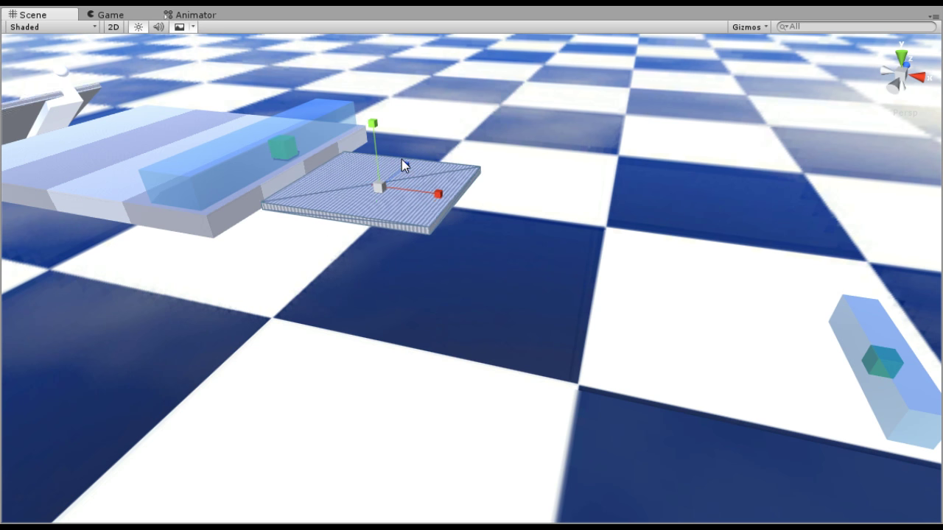
pyautogui.moveTo(403, 163); pyautogui.dragTo(427, 147)
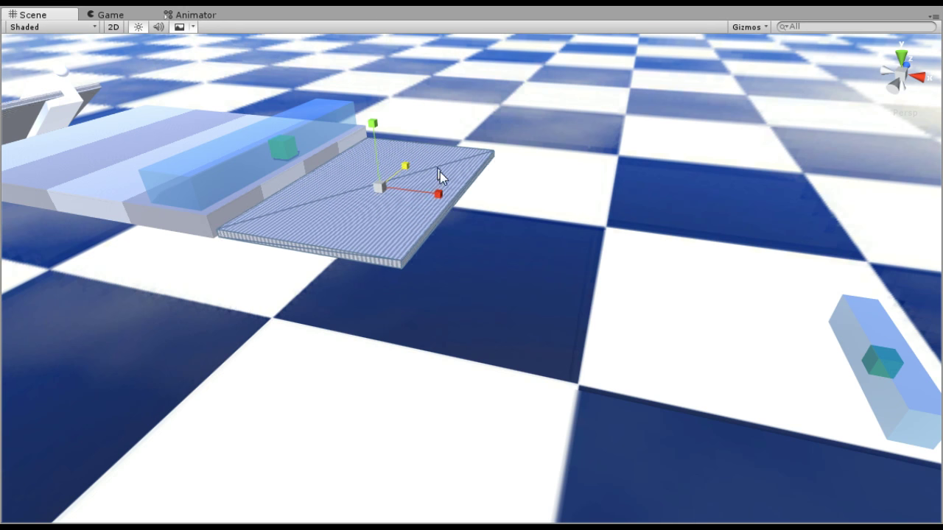
pyautogui.moveTo(439, 197); pyautogui.dragTo(477, 209)
# - Tilt the slab into a steep downward slope and lower it so its upper edge meets the platform's trigger end
pyautogui.press('e')
pyautogui.moveTo(396, 154); pyautogui.dragTo(465, 232)
pyautogui.press('w')
pyautogui.moveTo(375, 127); pyautogui.dragTo(387, 219)
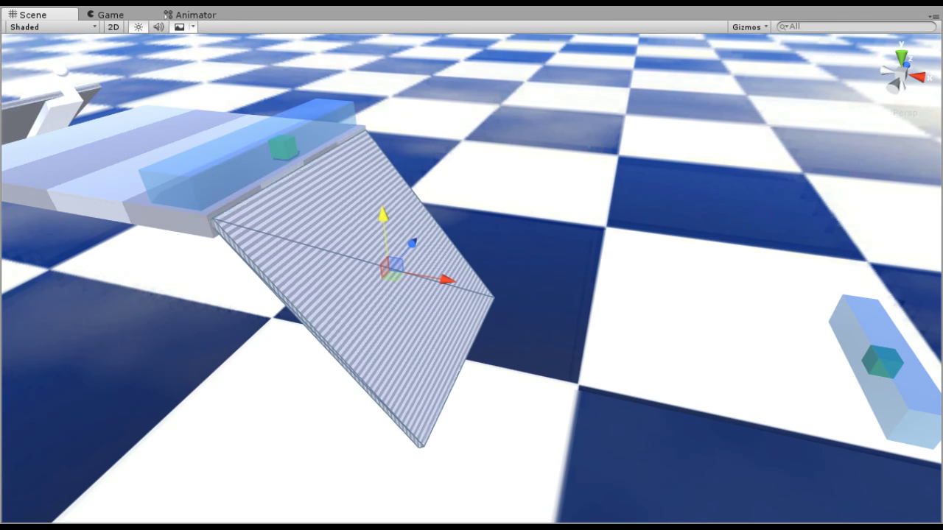
# - Duplicate the striped slope with the opposite tilt and place it facing the first, leaving a gap between their lower edges
pyautogui.moveTo(942, 163); pyautogui.dragTo(1, 163)
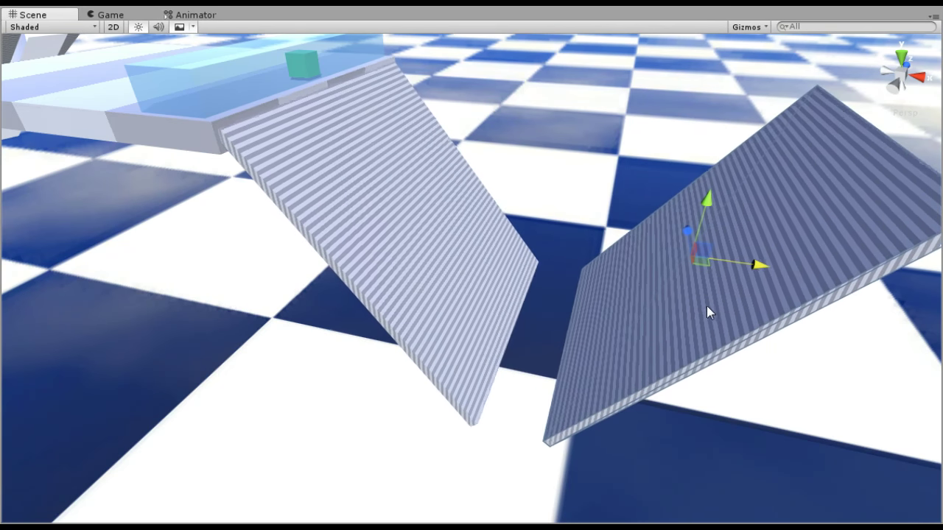
pyautogui.moveTo(575, 163); pyautogui.dragTo(452, 251, button='middle')
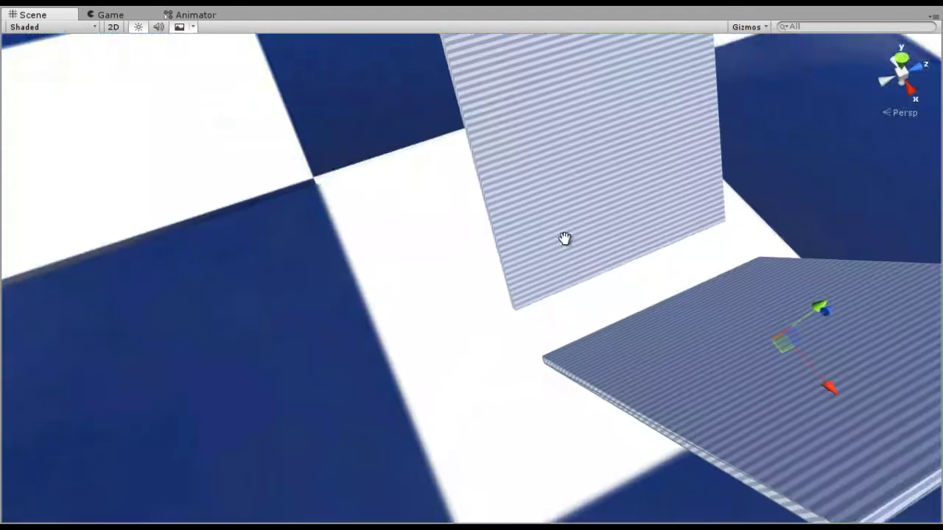
pyautogui.moveTo(564, 239); pyautogui.dragTo(500, 257, button='middle')
# - Duplicate a slab, rotate it to slope inward, and position it as the far side wall between the two facing slopes
pyautogui.click(398, 257)
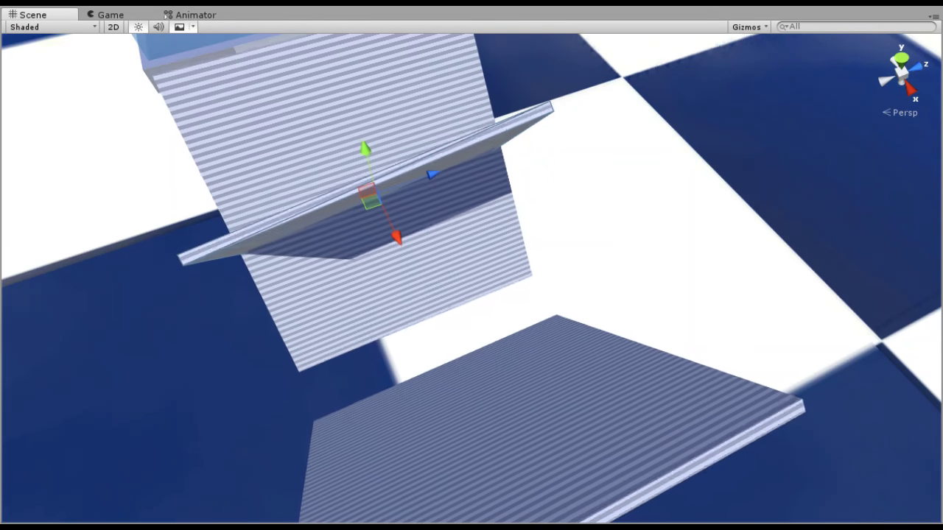
pyautogui.moveTo(604, 136); pyautogui.dragTo(774, 51, button='middle')
pyautogui.keyDown('alt'); pyautogui.moveTo(537, 221); pyautogui.dragTo(650, 166); pyautogui.keyUp('alt')
pyautogui.hotkey('ctrl', 'd')
pyautogui.moveTo(427, 206); pyautogui.dragTo(557, 109)
pyautogui.press('e')
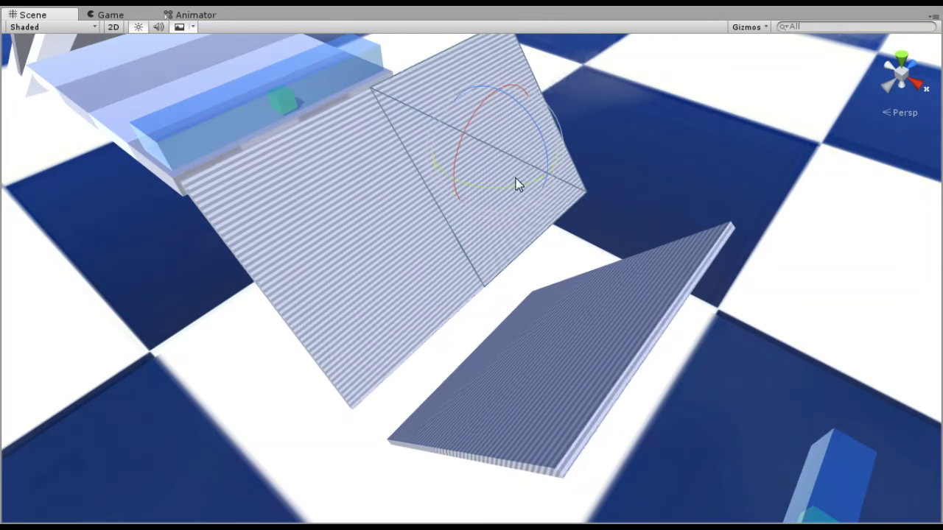
pyautogui.moveTo(515, 178); pyautogui.dragTo(415, 222)
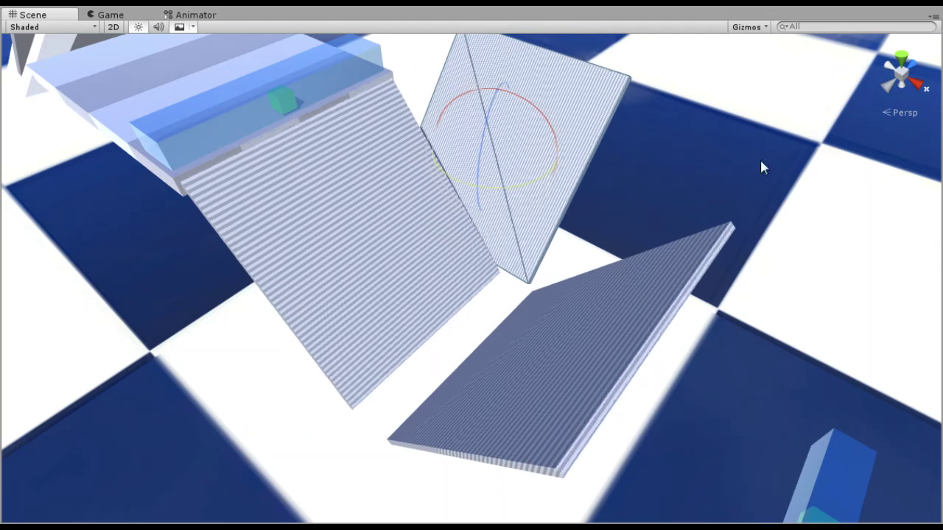
pyautogui.press('w')
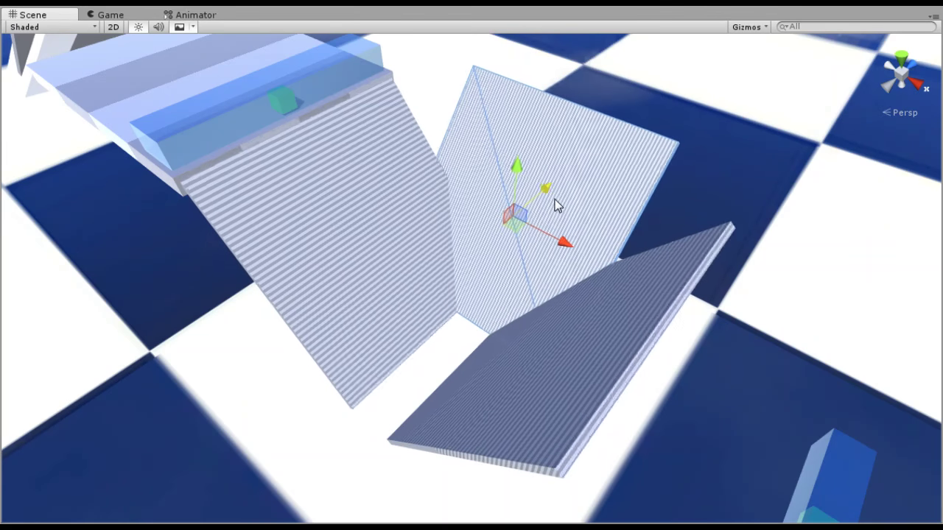
# - Duplicate the far side wall with the opposite tilt and position it across the near side of the two slopes
pyautogui.hotkey('ctrl', 'd')
pyautogui.moveTo(549, 192); pyautogui.dragTo(489, 252)
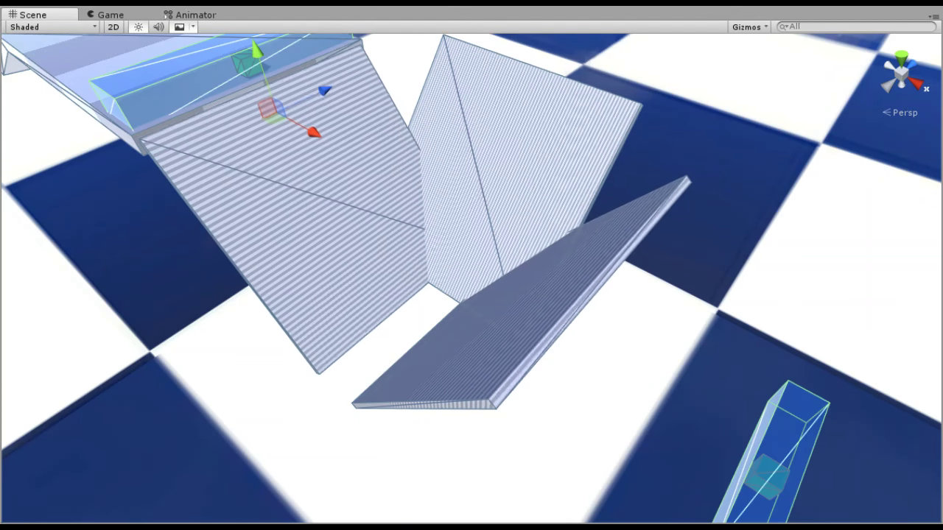
pyautogui.click(483, 185)
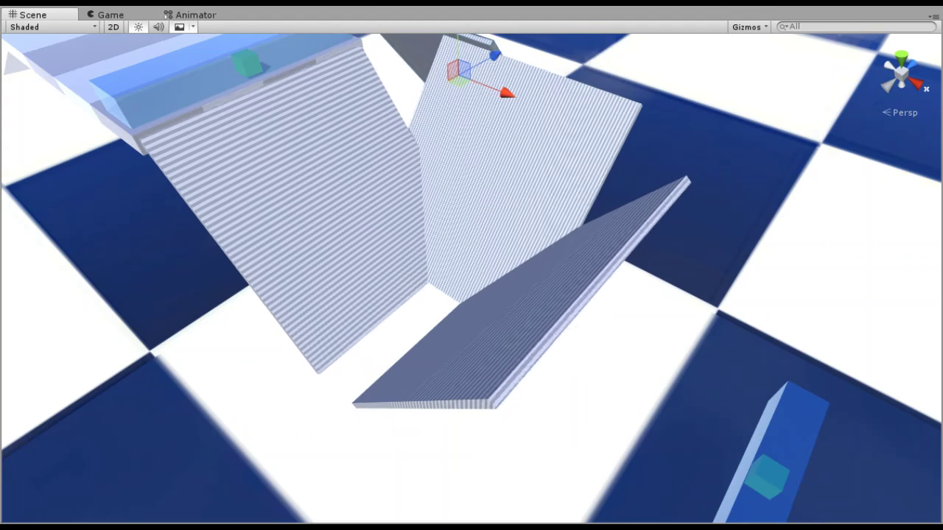
pyautogui.scroll(-2, 486, 84)
pyautogui.moveTo(486, 84); pyautogui.dragTo(361, 250)
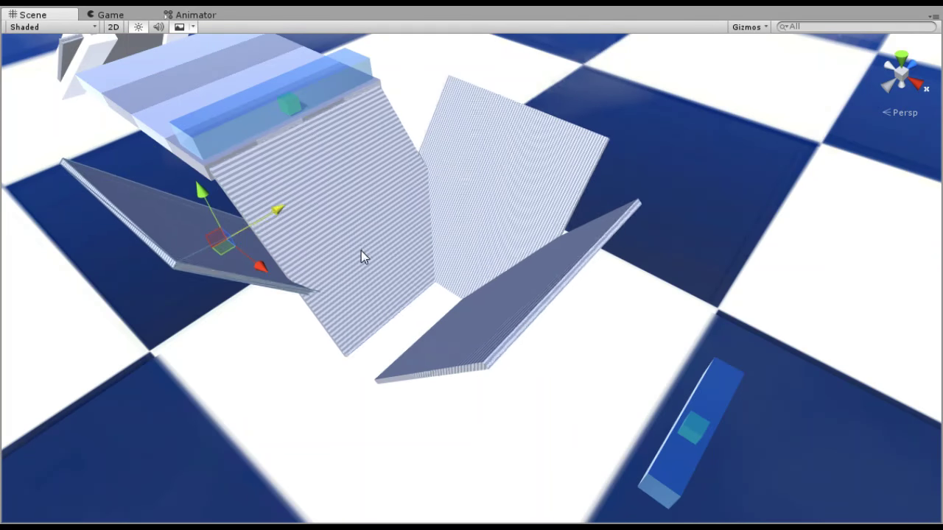
pyautogui.moveTo(267, 271); pyautogui.dragTo(360, 364)
pyautogui.moveTo(358, 348); pyautogui.dragTo(387, 335, button='middle')
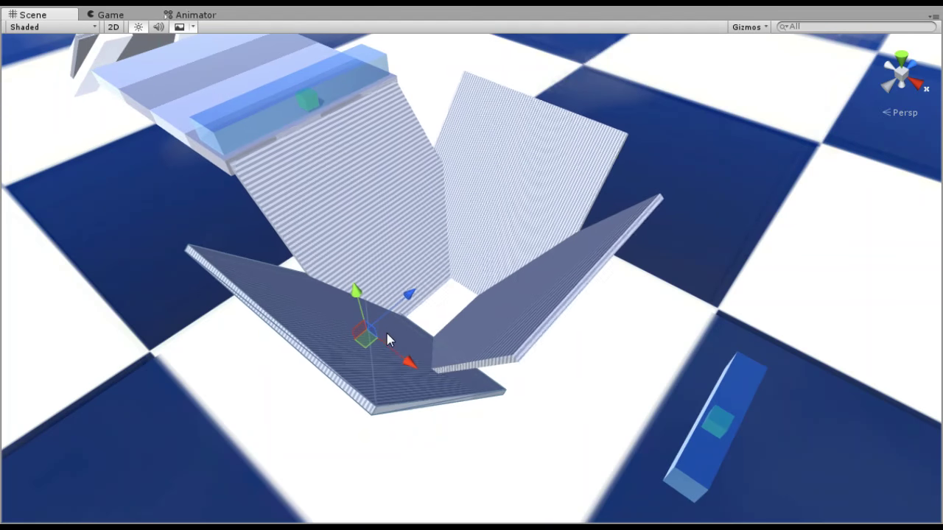
# - Move the near and far side walls inward to close the funnel around its bottom opening
pyautogui.moveTo(405, 295); pyautogui.dragTo(434, 271)
pyautogui.moveTo(394, 288); pyautogui.dragTo(411, 276)
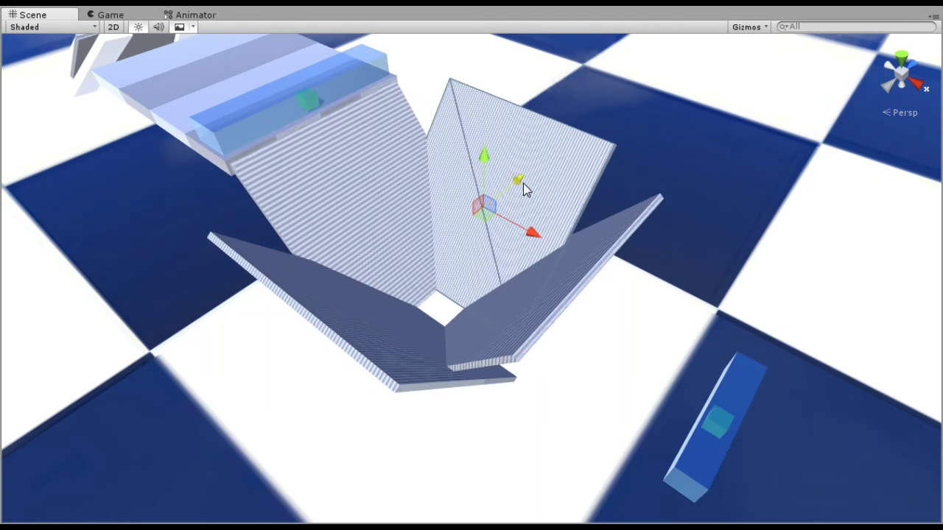
pyautogui.moveTo(525, 190)
pyautogui.mouseDown()
pyautogui.moveTo(538, 238)
pyautogui.moveTo(524, 189)
pyautogui.moveTo(519, 197)
pyautogui.mouseUp()
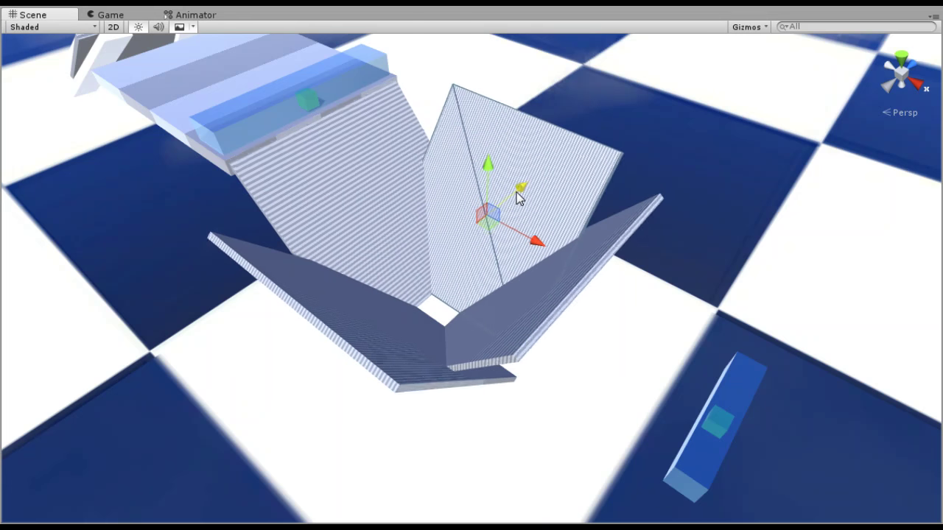
pyautogui.moveTo(528, 237); pyautogui.dragTo(531, 240)
# - Position the track with raised edges beneath the funnel's opening, extending along X away from the platform
pyautogui.moveTo(450, 362); pyautogui.dragTo(524, 355, button='middle')
pyautogui.keyDown('alt'); pyautogui.moveTo(446, 366); pyautogui.dragTo(504, 198); pyautogui.keyUp('alt')
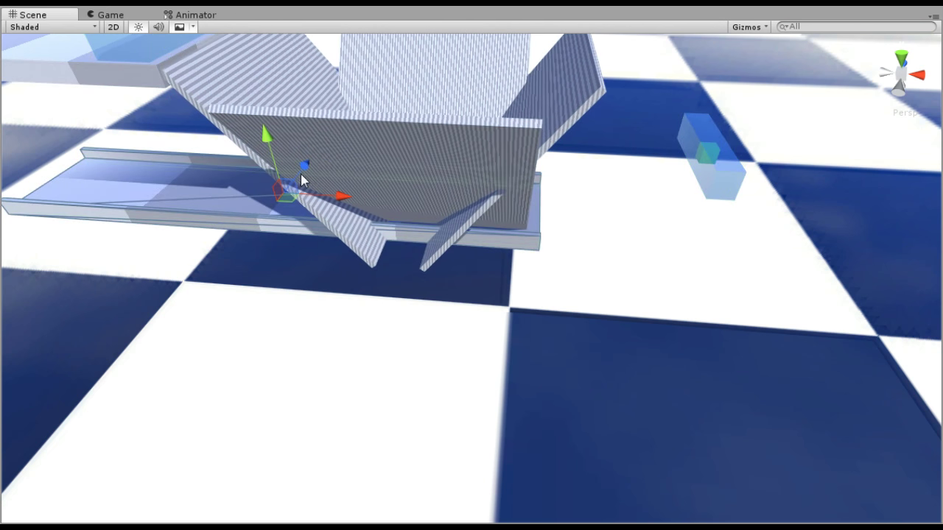
pyautogui.moveTo(302, 180); pyautogui.dragTo(480, 214)
pyautogui.moveTo(541, 279); pyautogui.dragTo(659, 290)
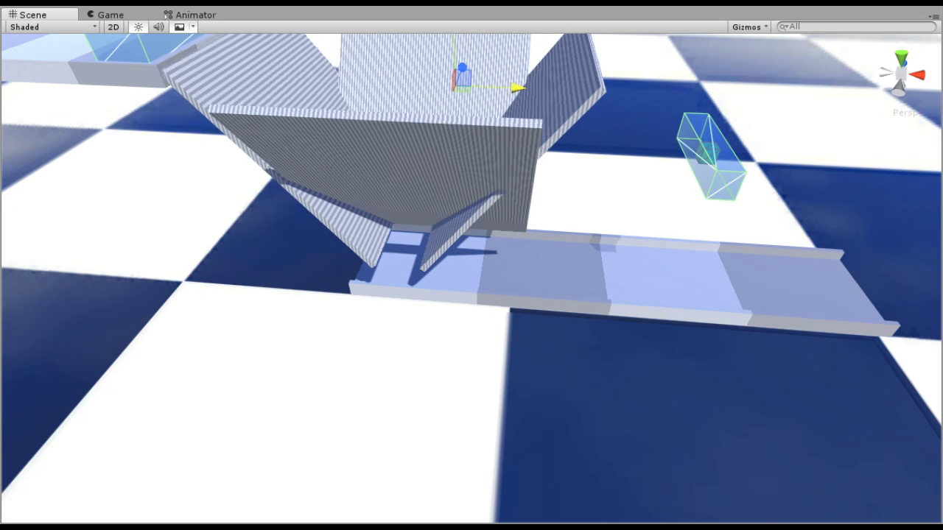
# - Move the end trigger box down onto the new track and shift it along X, well past the funnel
pyautogui.moveTo(727, 96); pyautogui.dragTo(672, 245)
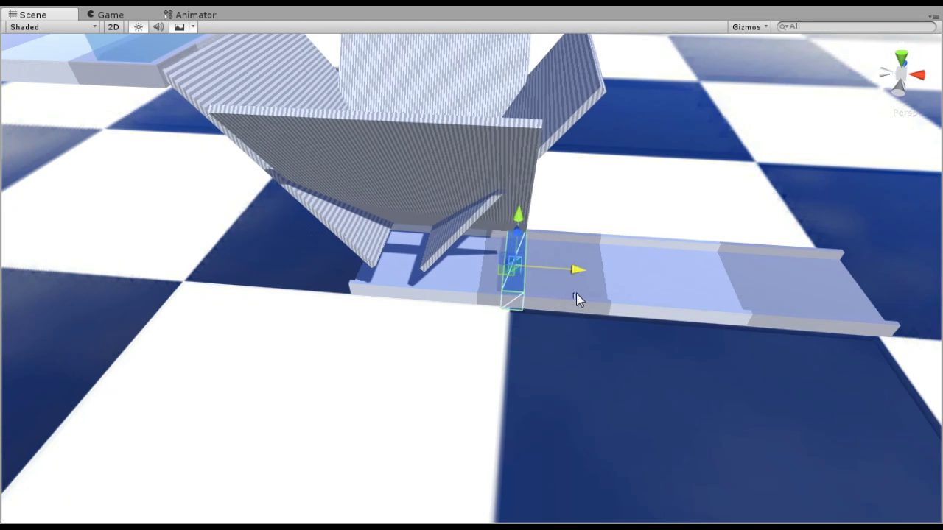
pyautogui.moveTo(576, 293); pyautogui.dragTo(590, 294)
pyautogui.scroll(8, 526, 320)
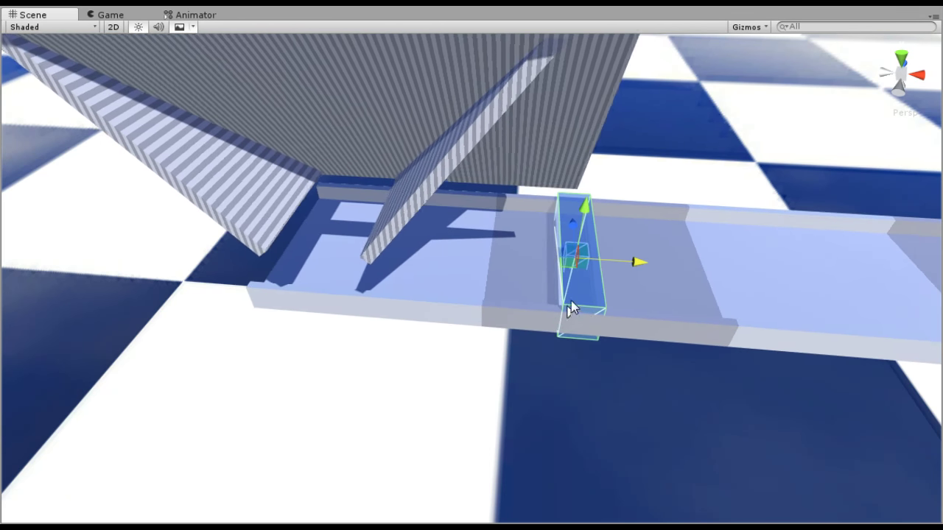
pyautogui.moveTo(630, 262); pyautogui.dragTo(897, 293)
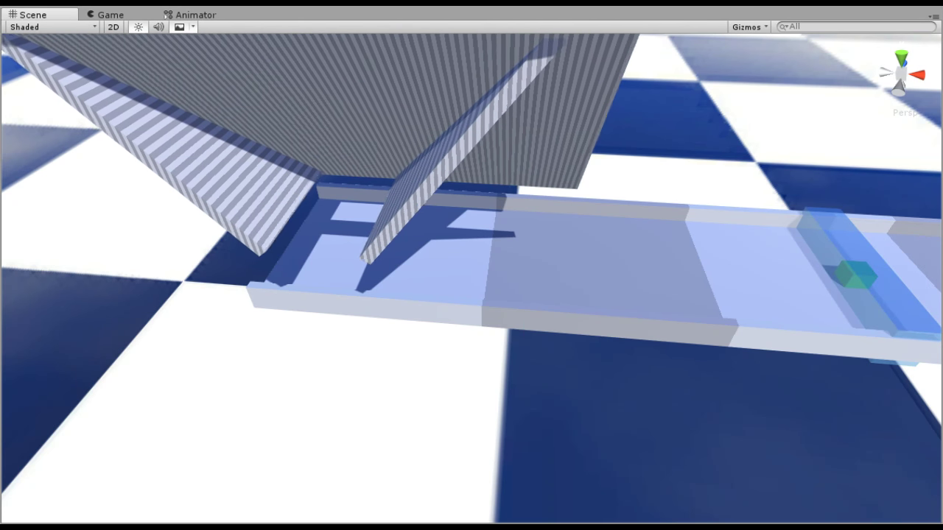
# - Try deleting the funnel walls together with the trigger box, undo the deletion, and pick the track below
pyautogui.press('Delete')
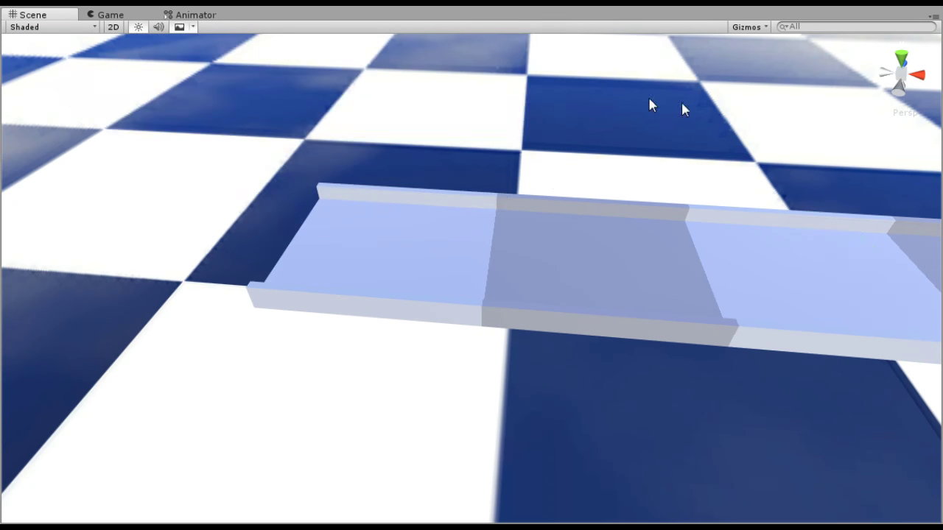
pyautogui.hotkey('ctrl', 'z')
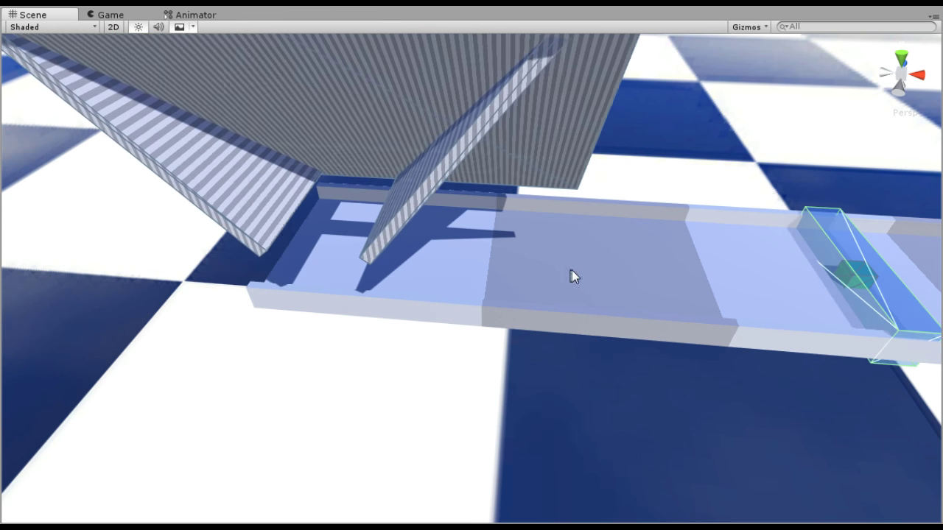
pyautogui.click(572, 270)
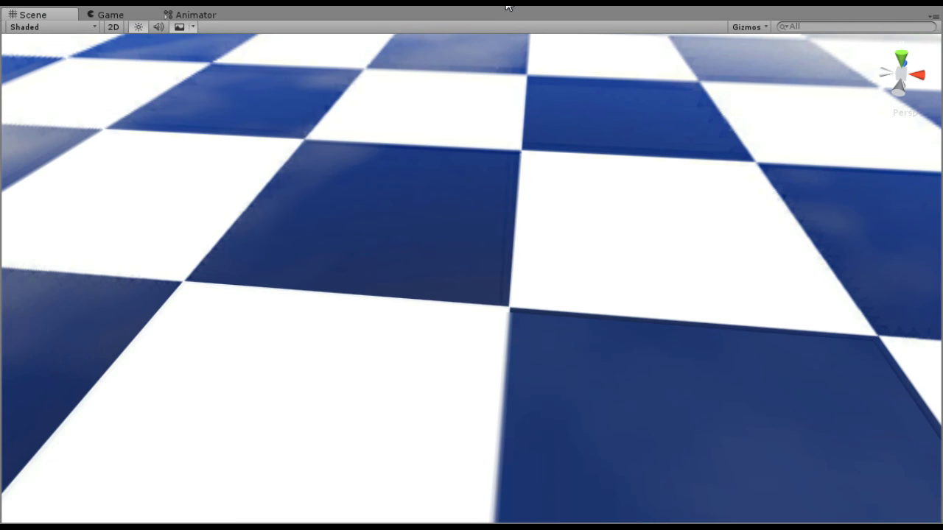
# - Play-test the course and check how the creatures land on the track beneath the funnel
pyautogui.click(507, 6)
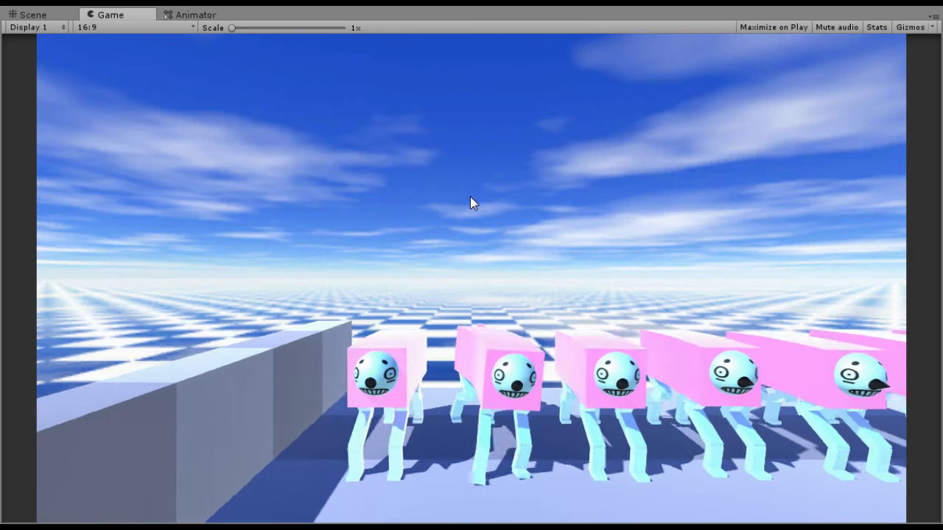
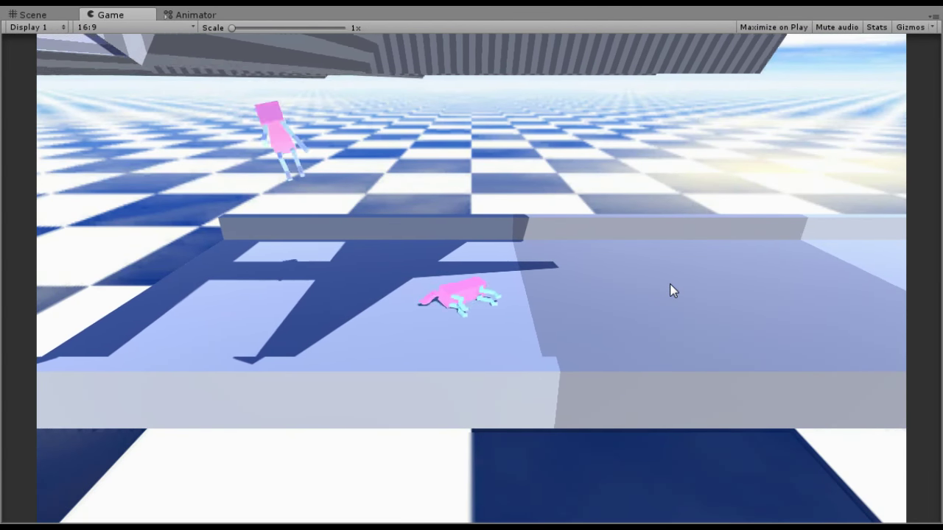
pyautogui.click(55, 12)
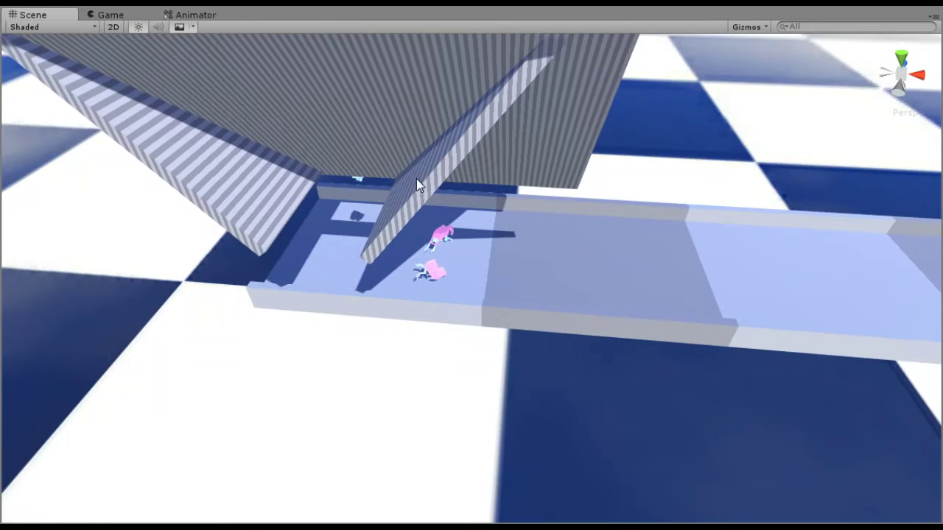
pyautogui.moveTo(416, 180); pyautogui.dragTo(476, 442, button='middle')
pyautogui.moveTo(280, 134); pyautogui.dragTo(368, 469, button='middle')
pyautogui.scroll(-3, 348, 286)
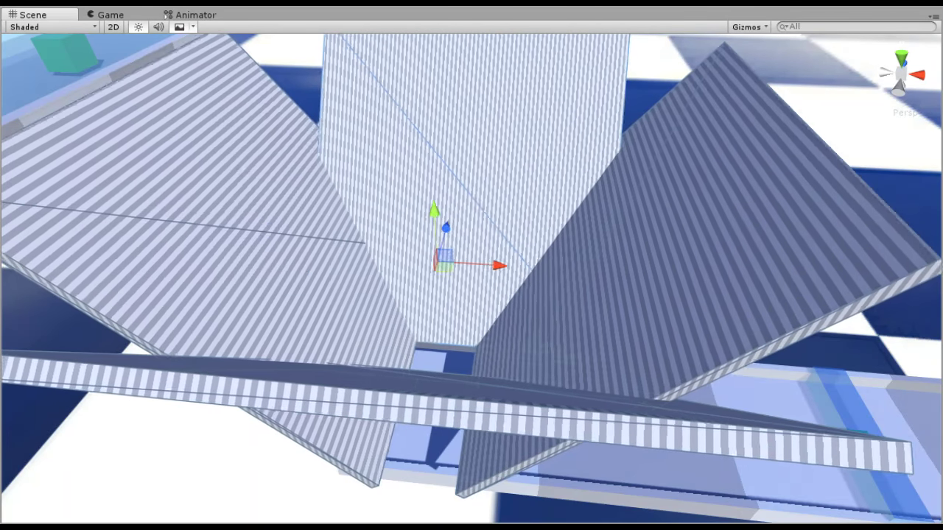
# - Select the funnel wall beside the platform, run the course again and watch the creatures walk toward the funnel
pyautogui.click(139, 314)
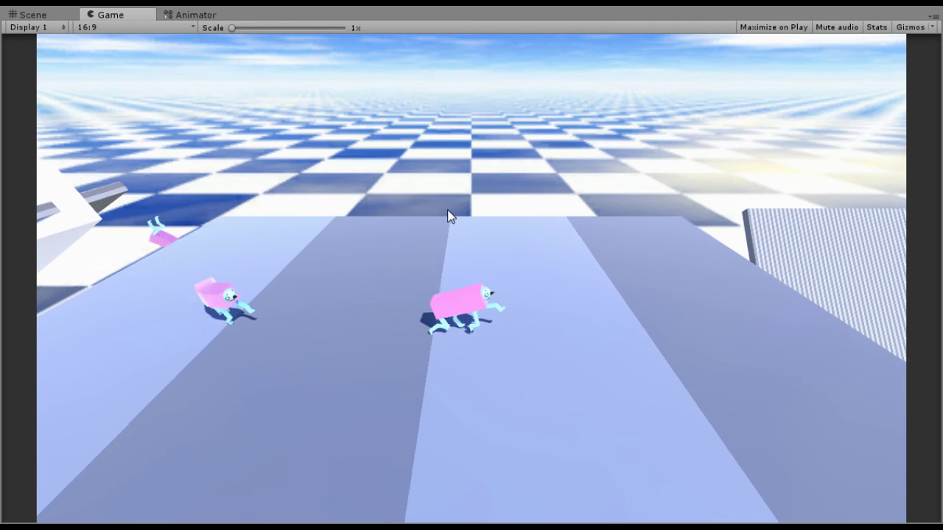
pyautogui.click(44, 15)
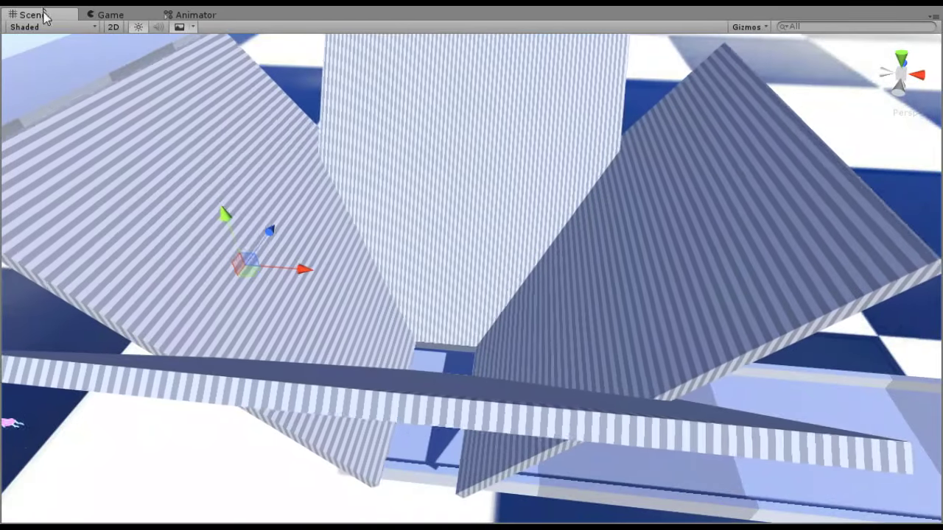
pyautogui.moveTo(623, 315); pyautogui.dragTo(850, 379, button='middle')
pyautogui.moveTo(668, 292); pyautogui.dragTo(808, 318, button='middle')
pyautogui.moveTo(445, 286); pyautogui.dragTo(505, 271, button='middle')
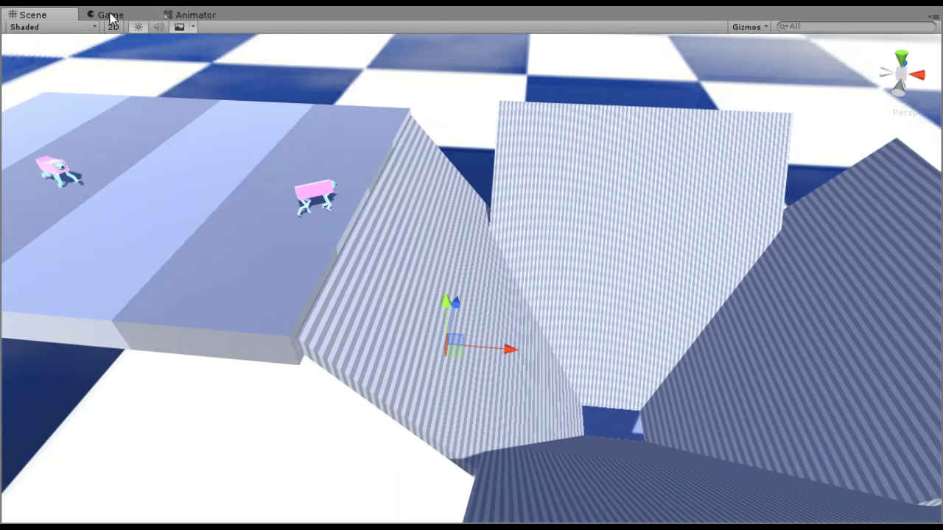
pyautogui.click(107, 15)
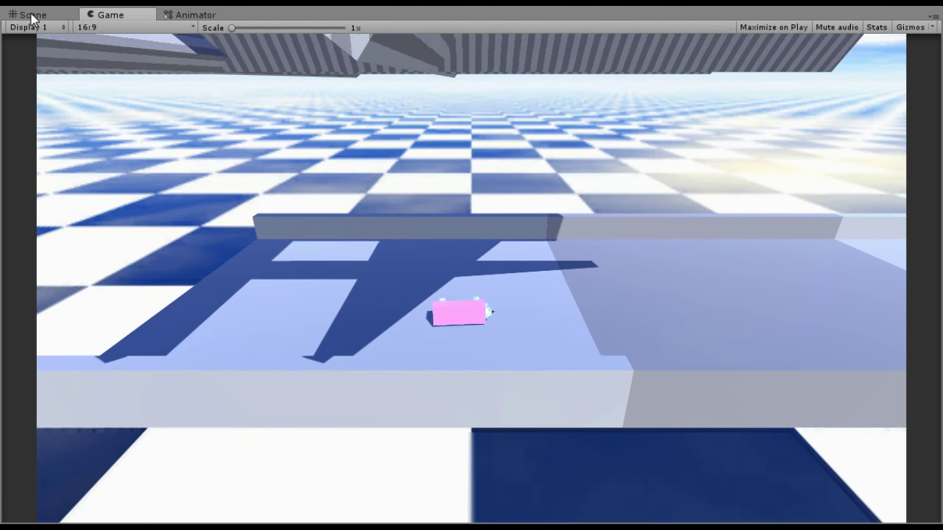
# - Examine from above how the creatures slide down the walls and drop through the funnel's opening
pyautogui.click(31, 15)
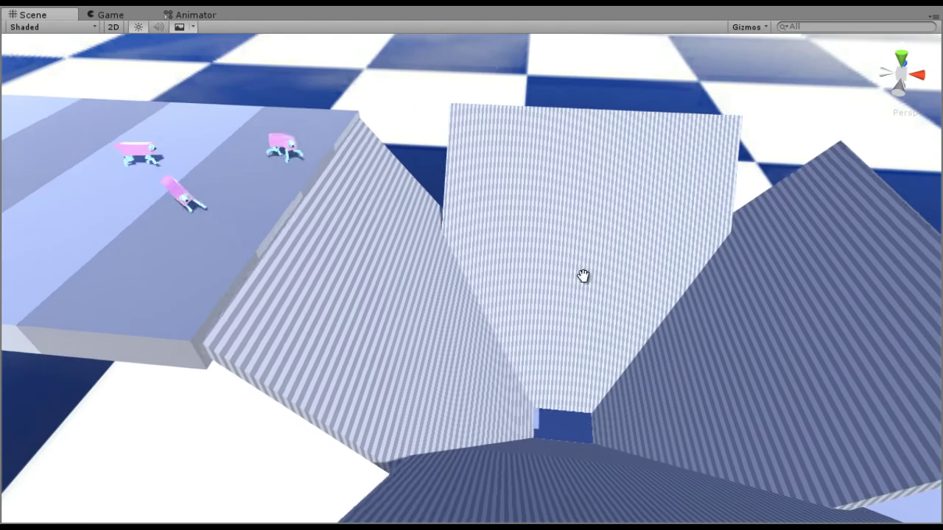
pyautogui.keyDown('alt'); pyautogui.moveTo(572, 279); pyautogui.dragTo(589, 353); pyautogui.keyUp('alt')
pyautogui.moveTo(604, 221); pyautogui.dragTo(628, 323, button='middle')
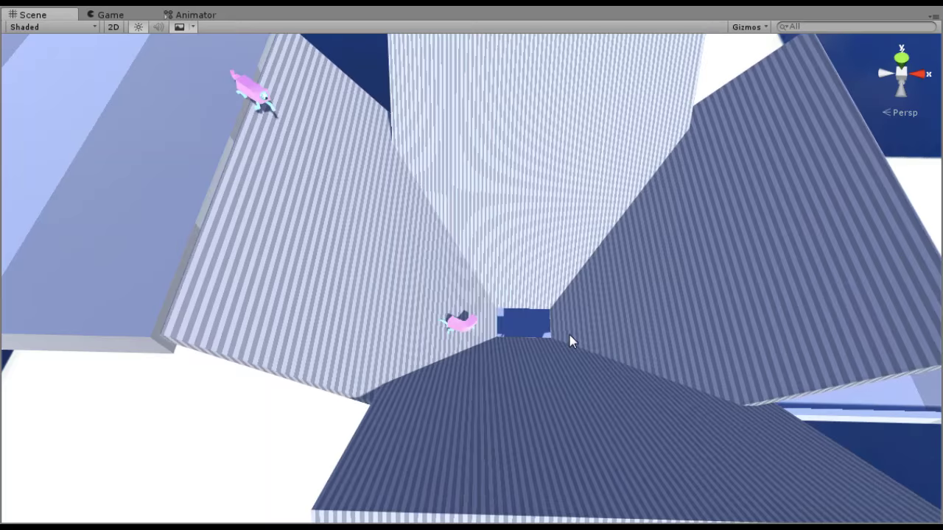
pyautogui.moveTo(569, 336); pyautogui.dragTo(655, 373, button='middle')
pyautogui.scroll(-1, 598, 345)
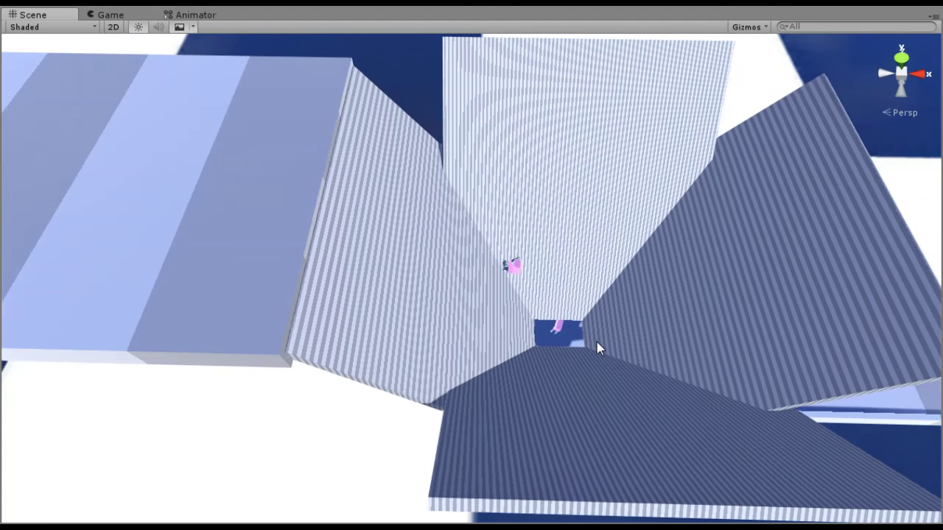
pyautogui.moveTo(451, 322); pyautogui.dragTo(341, 320, button='middle')
pyautogui.scroll(-2, 319, 322)
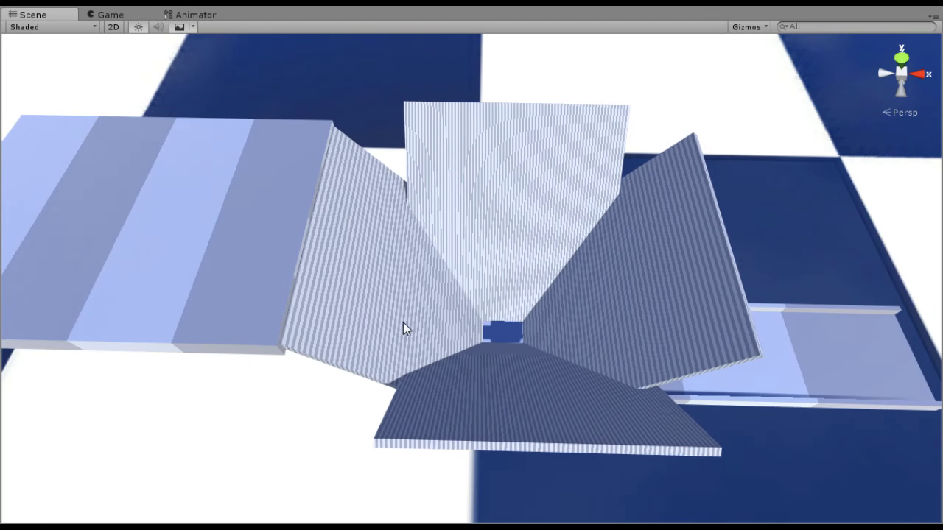
# - Examine the platform and its junction with the funnel during the run, and end the play test
pyautogui.moveTo(406, 324); pyautogui.dragTo(644, 424, button='middle')
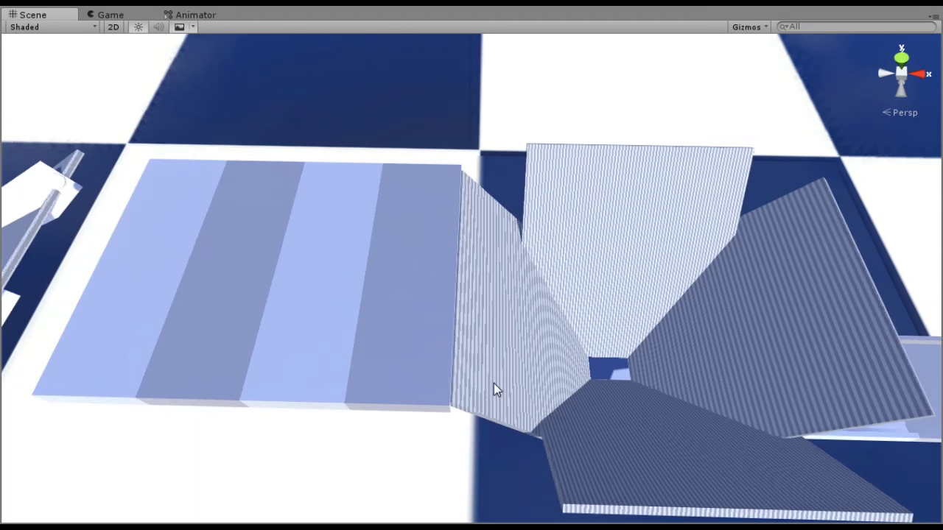
pyautogui.scroll(-3, 479, 391)
pyautogui.scroll(6, 465, 371)
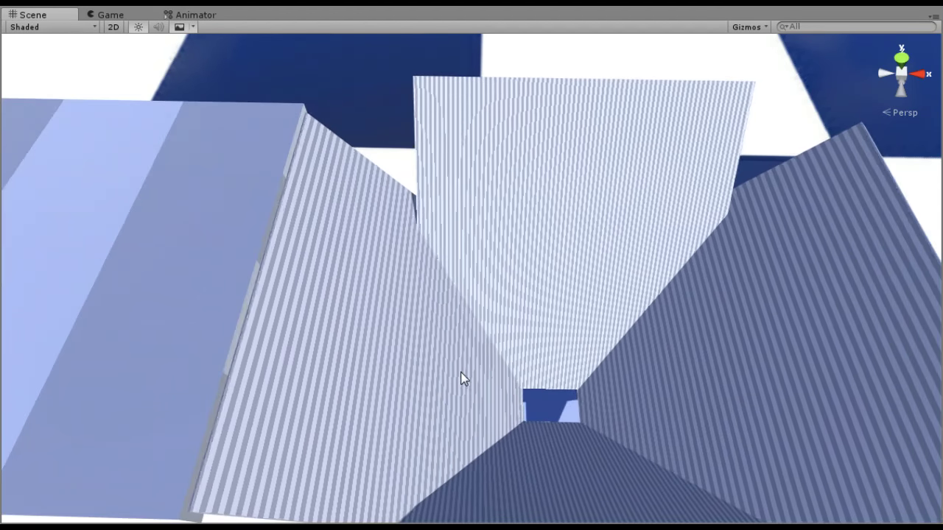
pyautogui.moveTo(461, 372); pyautogui.dragTo(810, 424, button='middle')
pyautogui.scroll(-2, 578, 385)
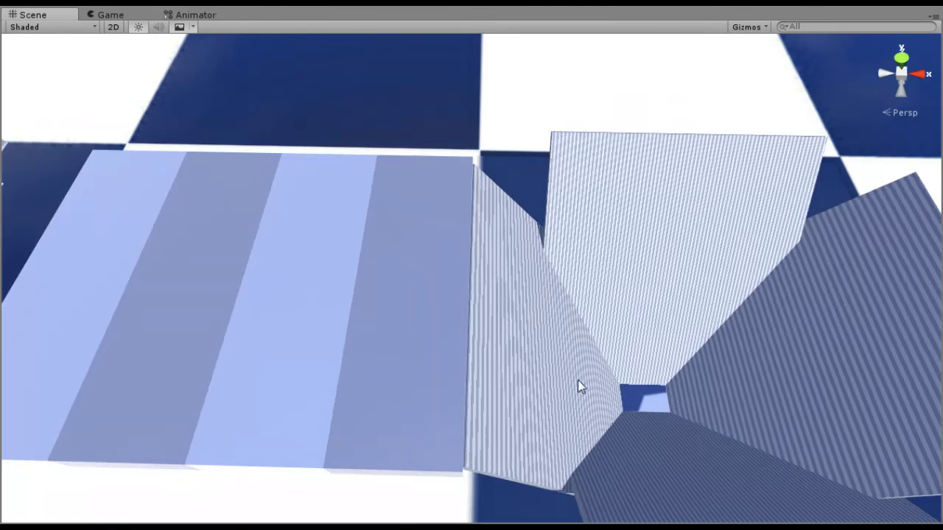
pyautogui.moveTo(579, 385); pyautogui.dragTo(366, 342, button='middle')
pyautogui.moveTo(503, 352); pyautogui.dragTo(426, 335, button='middle')
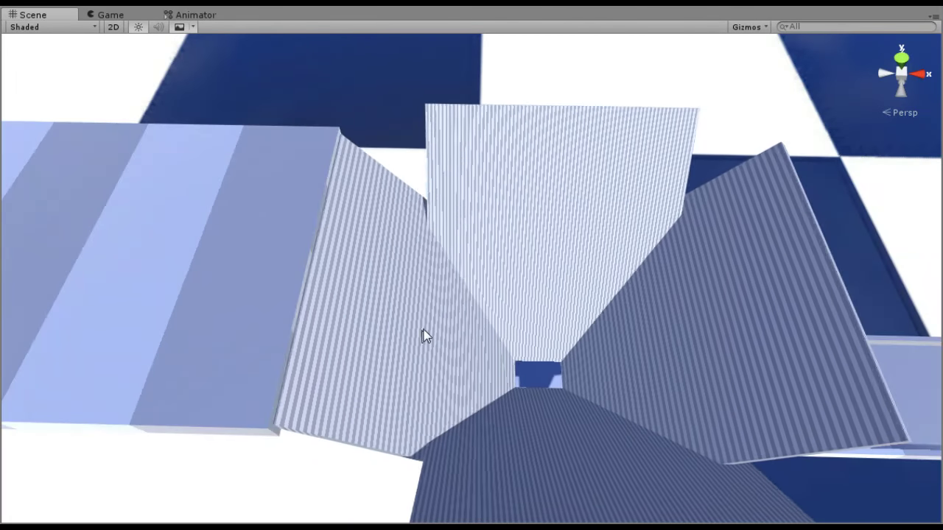
pyautogui.moveTo(375, 243); pyautogui.dragTo(265, 207, button='middle')
pyautogui.moveTo(488, 311); pyautogui.dragTo(294, 257, button='middle')
pyautogui.moveTo(438, 337); pyautogui.dragTo(551, 361, button='middle')
pyautogui.hotkey('ctrl', 'p')
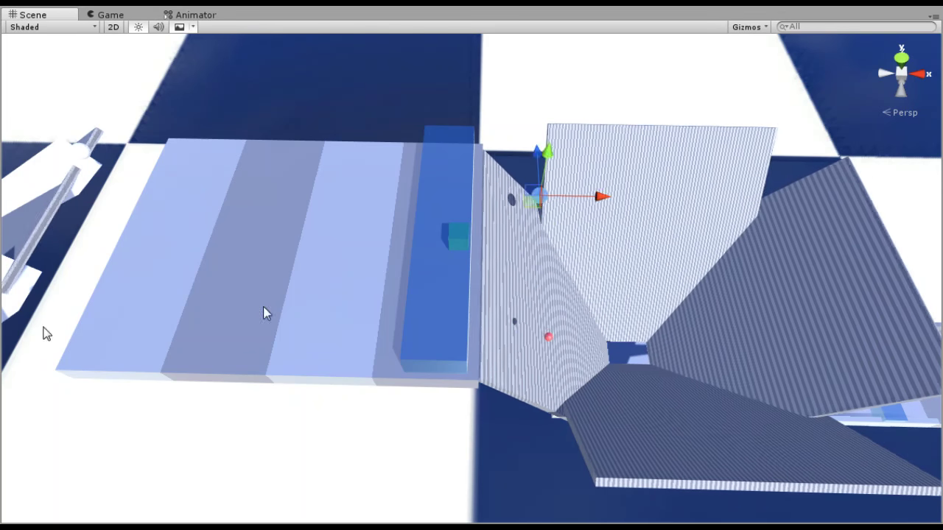
# - Enlarge the white sphere above the platform-side funnel wall, and shift it together with the red sphere along Z
pyautogui.moveTo(630, 250); pyautogui.dragTo(630, 250)
pyautogui.scroll(10, 611, 265)
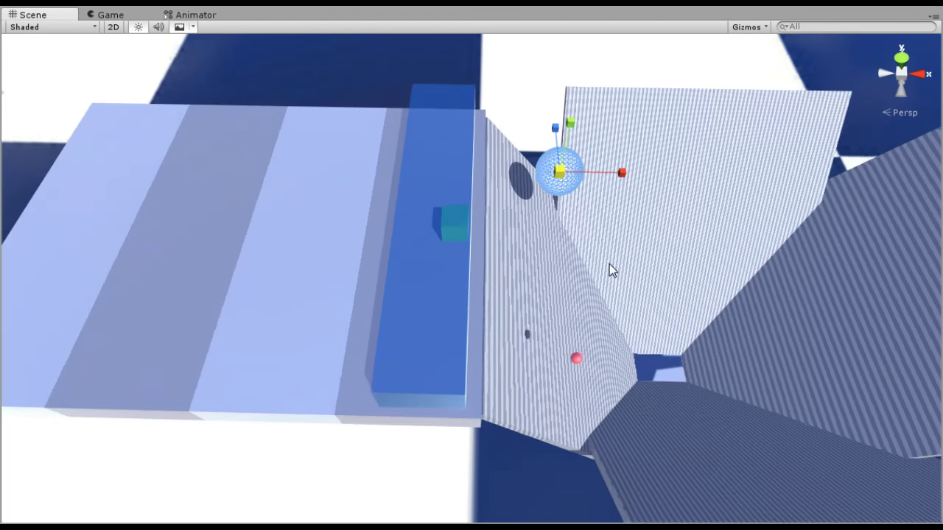
pyautogui.moveTo(608, 279); pyautogui.dragTo(459, 305, button='middle')
pyautogui.keyDown('alt'); pyautogui.moveTo(459, 305); pyautogui.dragTo(240, 298); pyautogui.keyUp('alt')
pyautogui.moveTo(295, 254); pyautogui.dragTo(87, 194, button='middle')
pyautogui.keyDown('alt'); pyautogui.moveTo(88, 200); pyautogui.dragTo(499, 324); pyautogui.keyUp('alt')
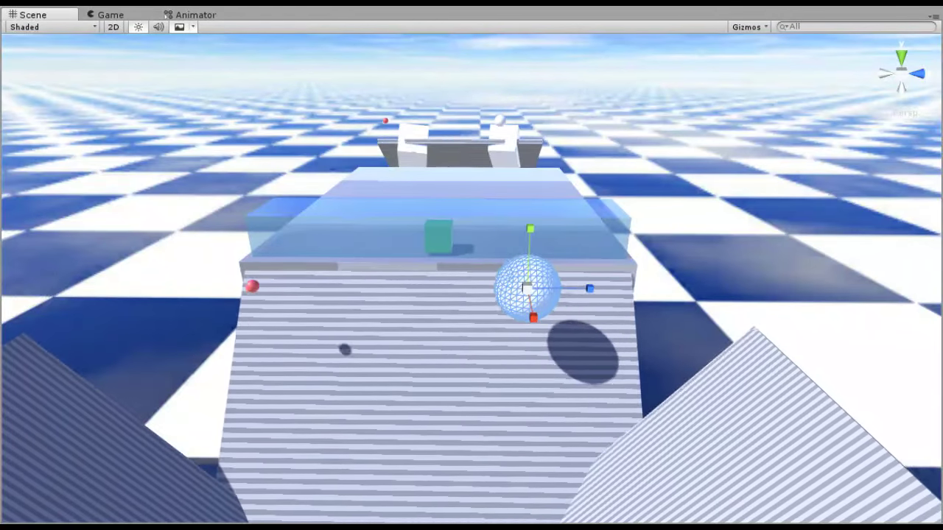
pyautogui.keyDown('shift'); pyautogui.click(251, 286); pyautogui.keyUp('shift')
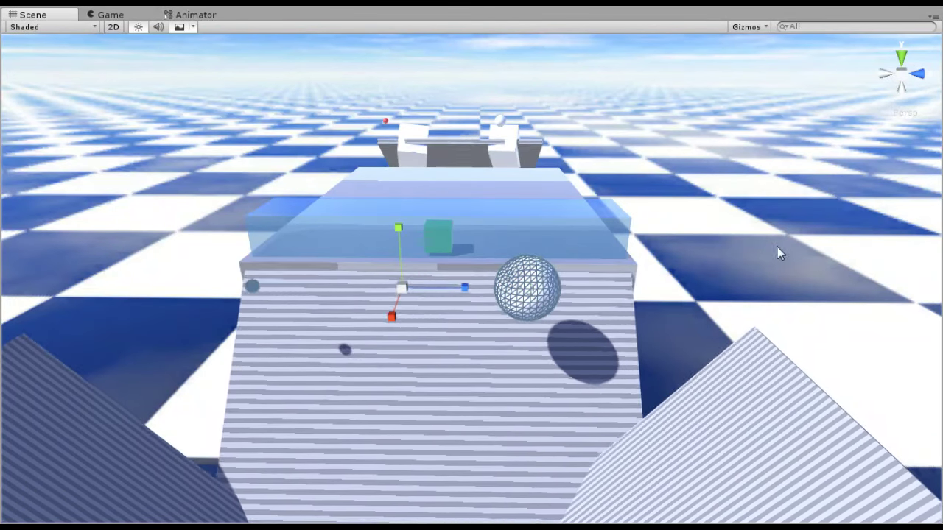
pyautogui.press('w')
pyautogui.moveTo(457, 286); pyautogui.dragTo(508, 288)
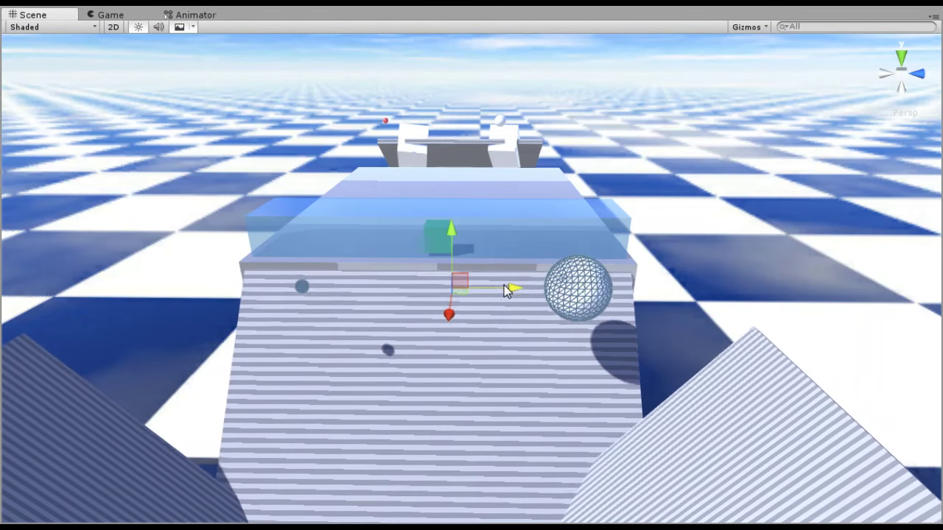
# - Lower both spheres and adjust them along X until they rest on the striped slope just below the platform's edge
pyautogui.moveTo(451, 243); pyautogui.dragTo(424, 395)
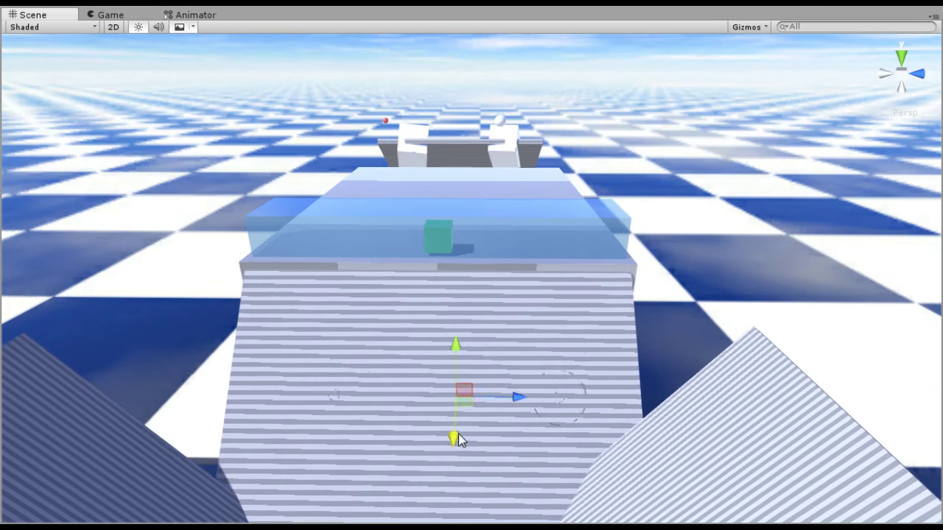
pyautogui.moveTo(459, 438); pyautogui.dragTo(465, 370)
pyautogui.moveTo(454, 334); pyautogui.dragTo(441, 272)
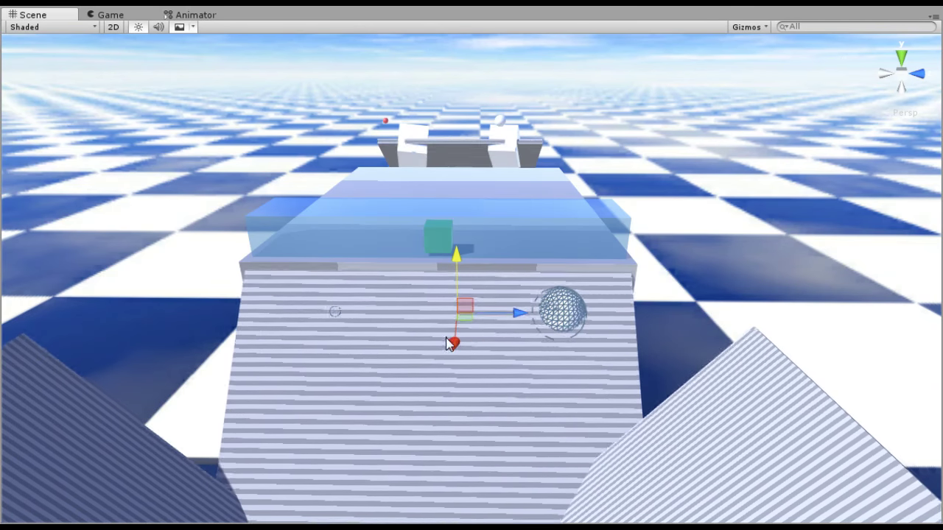
pyautogui.moveTo(448, 340)
pyautogui.mouseDown()
pyautogui.moveTo(451, 372)
pyautogui.moveTo(452, 353)
pyautogui.mouseUp()
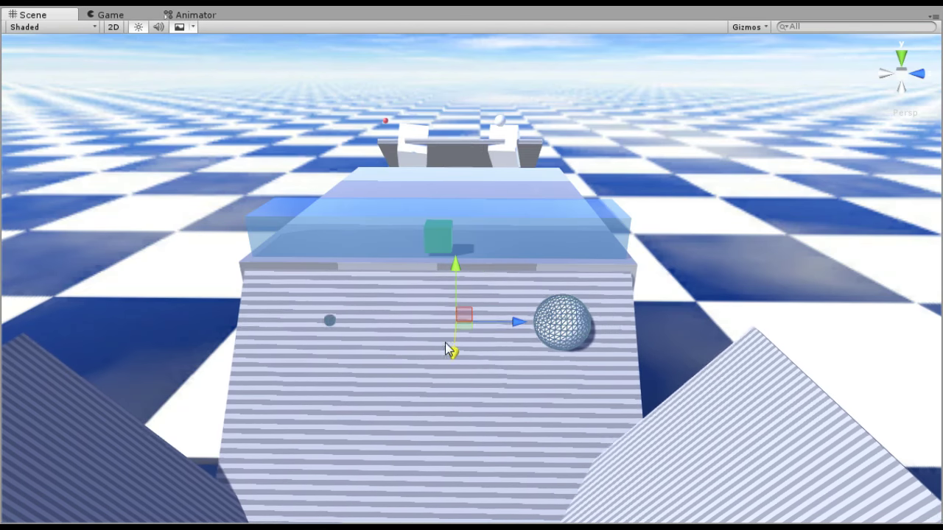
# - Swap the red and white spheres along Z so they sit at opposite ends of the sloped wall
pyautogui.moveTo(459, 253); pyautogui.dragTo(501, 196, button='middle')
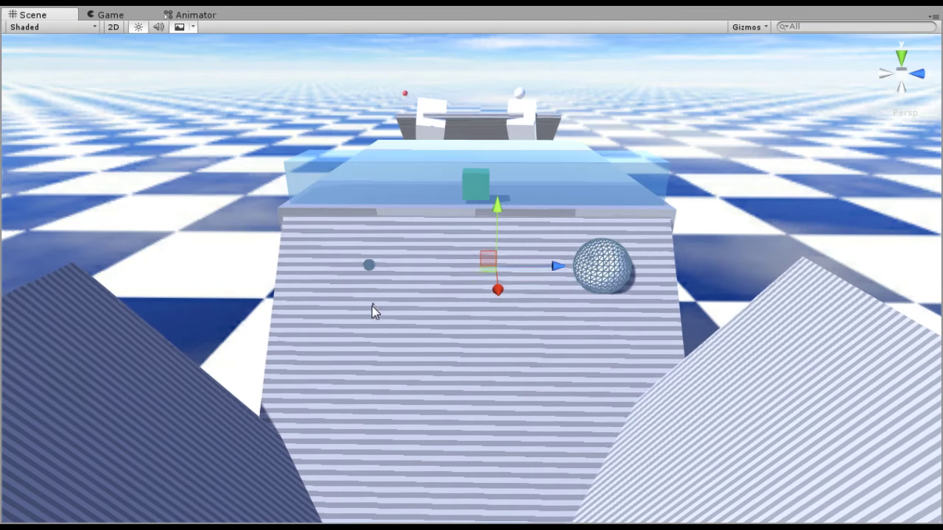
pyautogui.moveTo(373, 305); pyautogui.dragTo(416, 253, button='middle')
pyautogui.scroll(3, 416, 257)
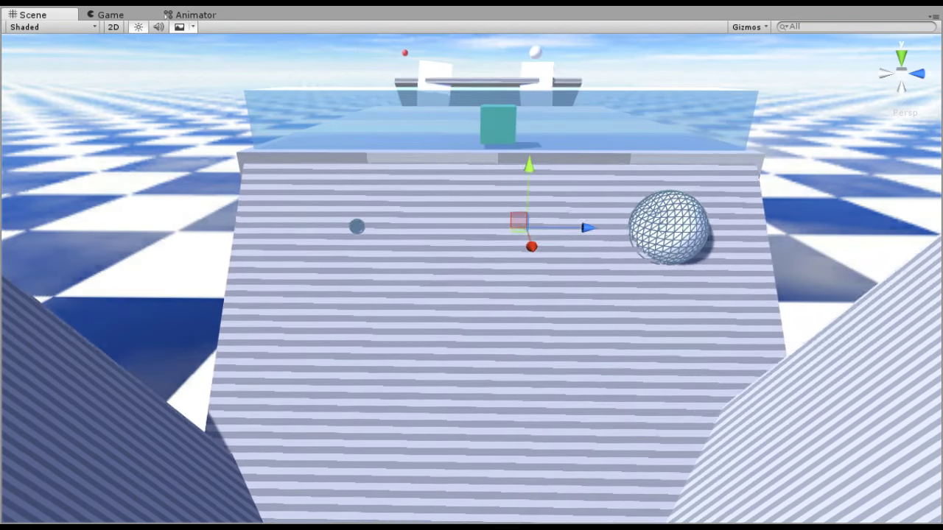
pyautogui.click(359, 230)
pyautogui.moveTo(288, 282); pyautogui.dragTo(299, 290, button='middle')
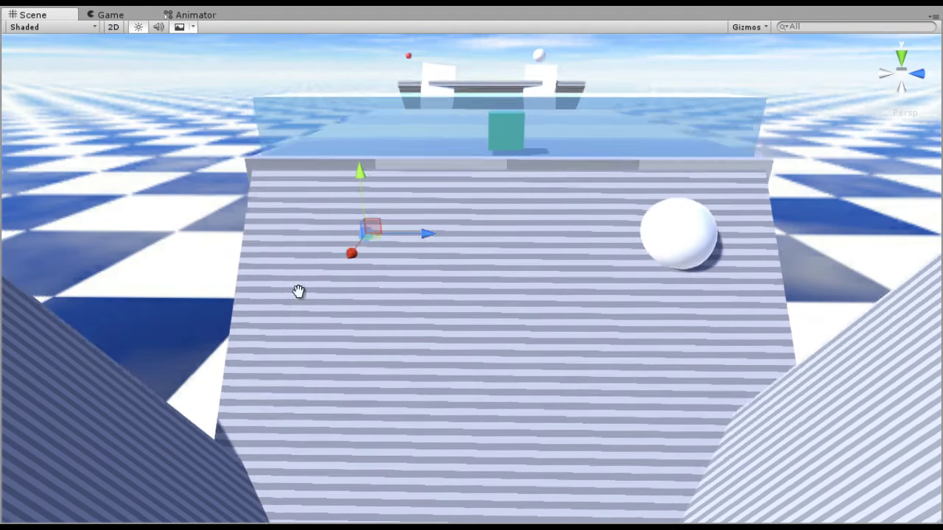
pyautogui.moveTo(299, 290); pyautogui.dragTo(483, 343, button='right')
pyautogui.keyDown('alt'); pyautogui.moveTo(484, 344); pyautogui.dragTo(341, 324); pyautogui.keyUp('alt')
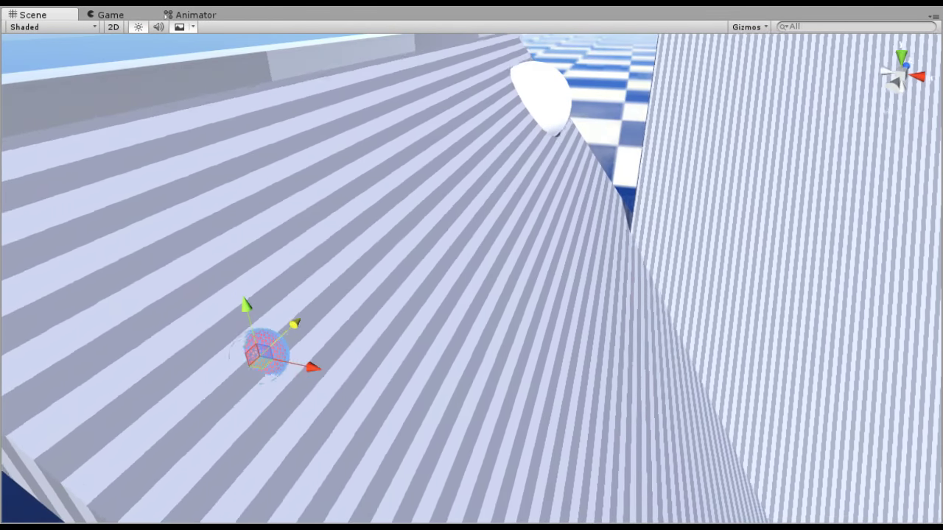
pyautogui.click(540, 97)
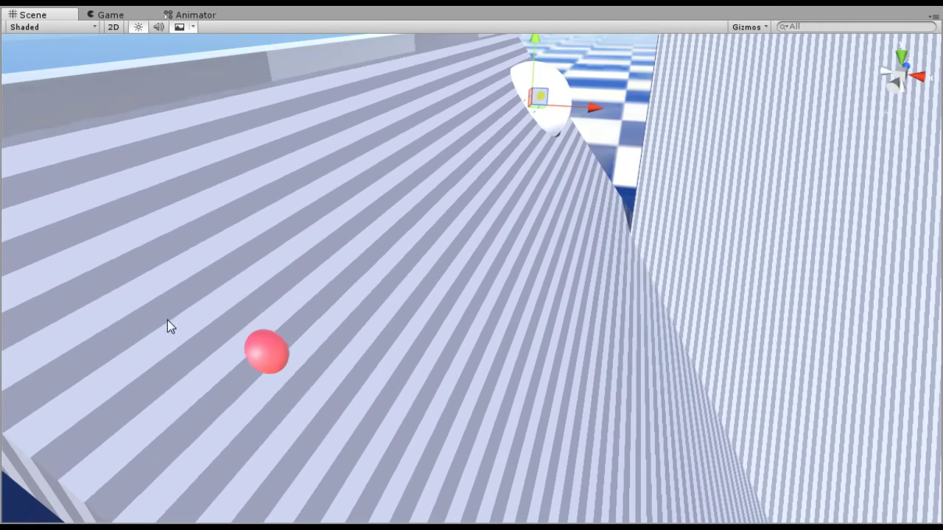
pyautogui.moveTo(482, 193); pyautogui.dragTo(402, 163, button='middle')
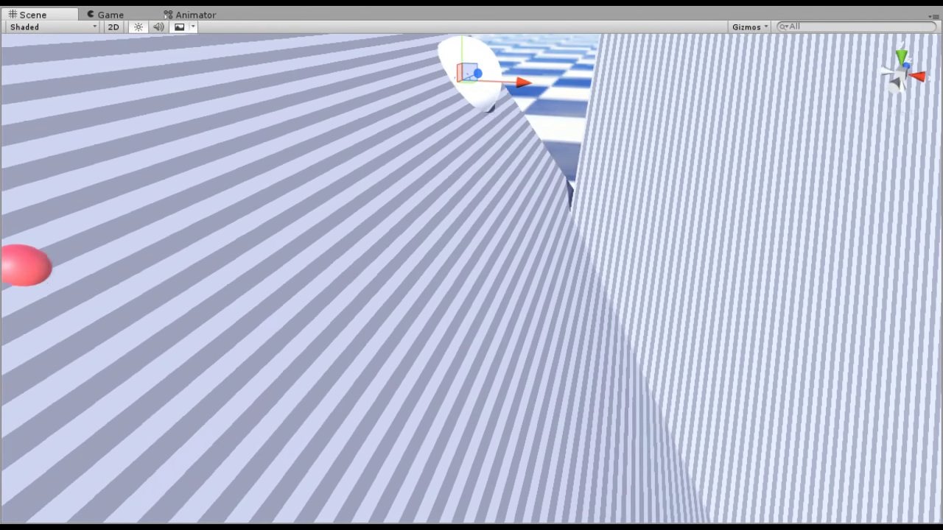
pyautogui.click(479, 96)
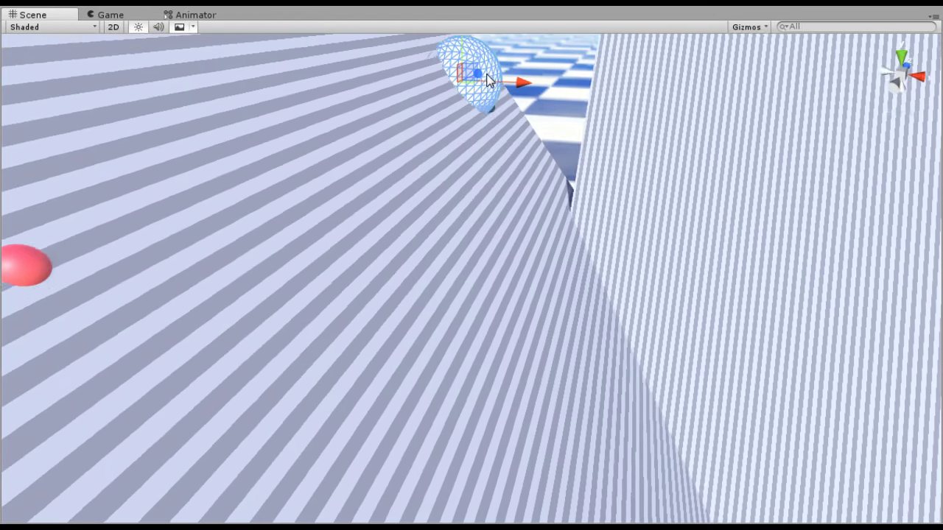
pyautogui.moveTo(486, 80); pyautogui.dragTo(374, 146)
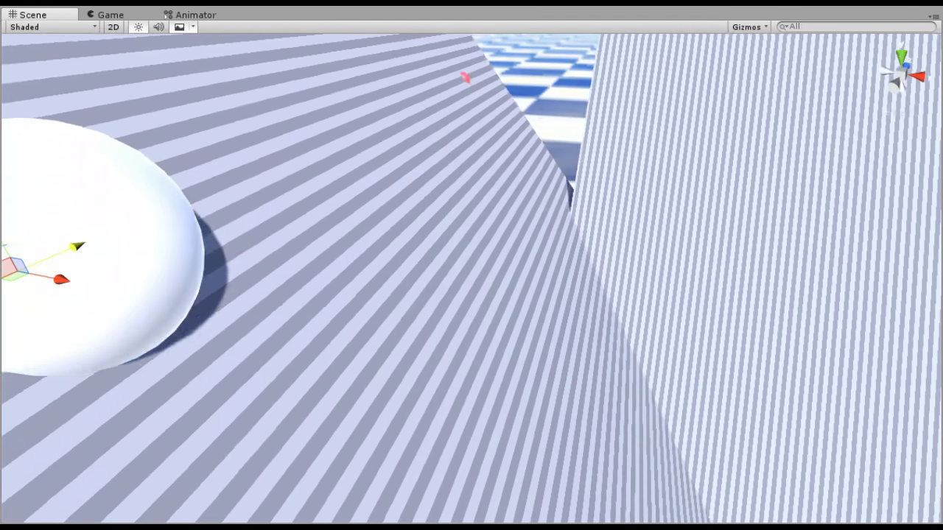
# - Duplicate the small red sphere and place the copy farther down the striped slope, beside the crease with the adjoining wall
pyautogui.click(466, 75)
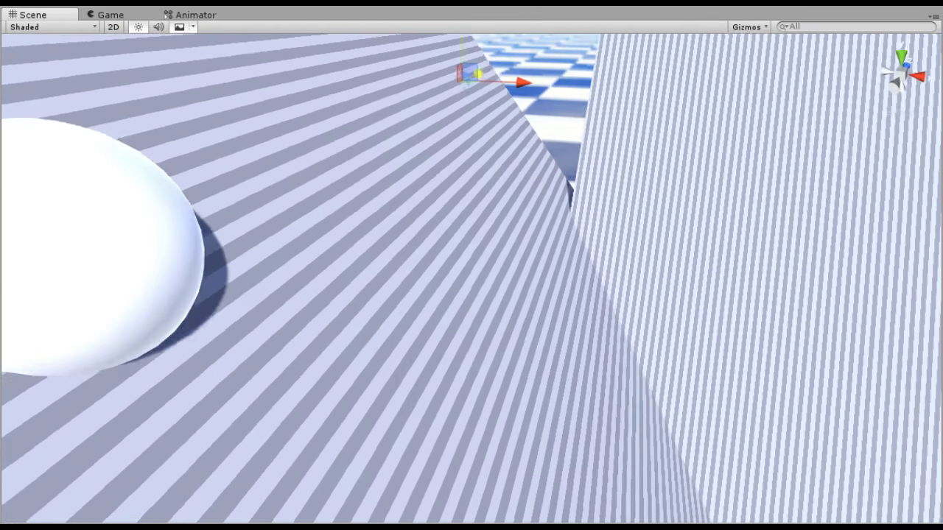
pyautogui.moveTo(481, 94); pyautogui.dragTo(581, 89)
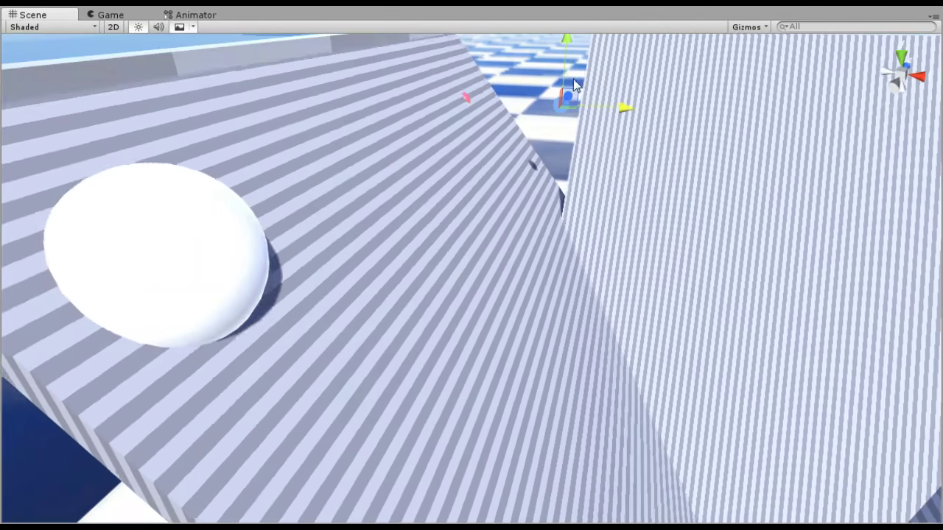
pyautogui.moveTo(568, 49); pyautogui.dragTo(544, 223)
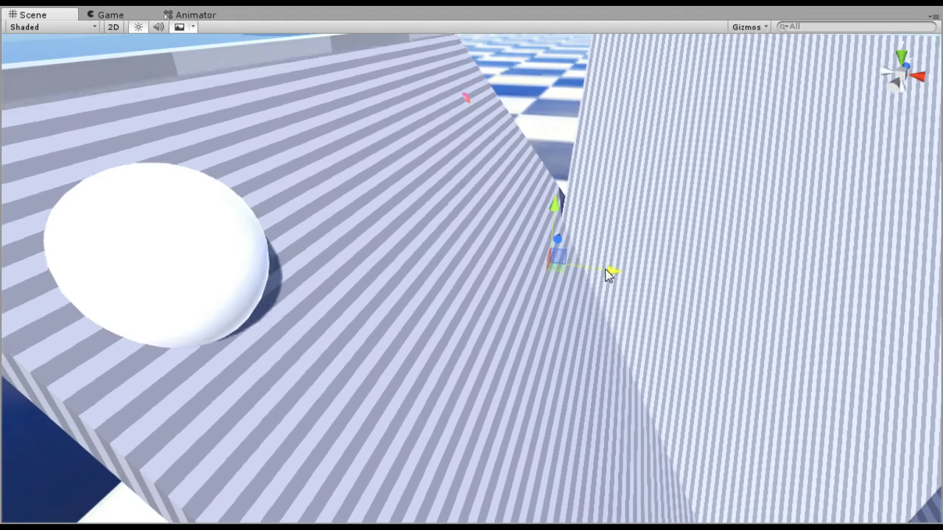
pyautogui.moveTo(605, 269); pyautogui.dragTo(634, 277)
pyautogui.moveTo(591, 246); pyautogui.dragTo(590, 274)
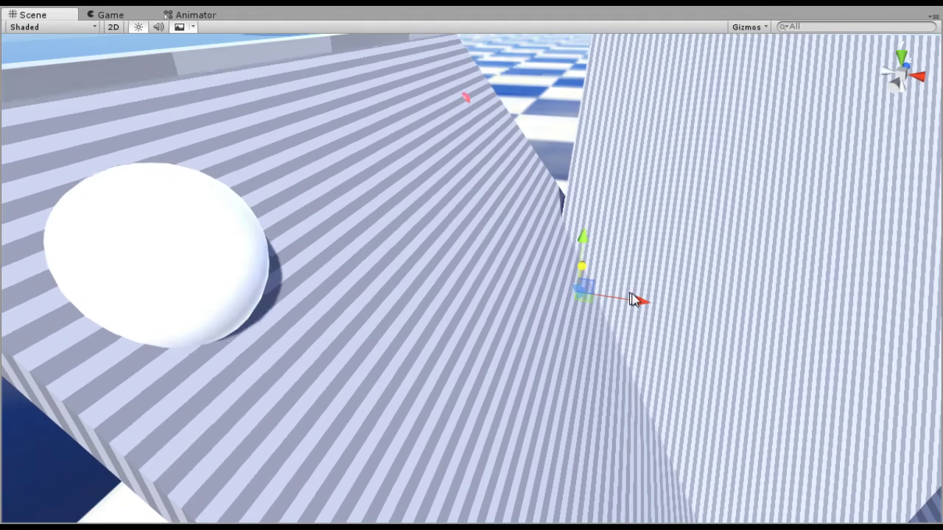
pyautogui.moveTo(622, 300); pyautogui.dragTo(631, 300)
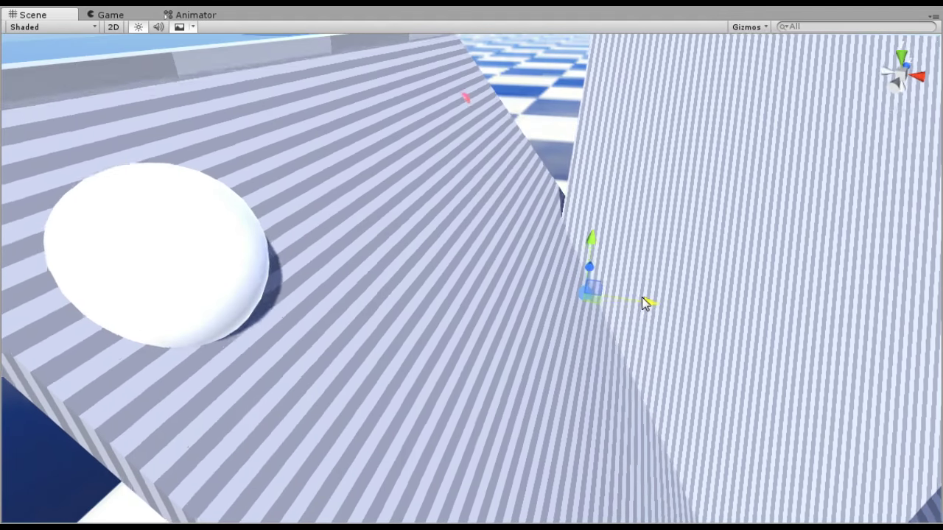
# - Duplicate the lower red sphere and move the copy along Z to the opposite end of the same sloped wall
pyautogui.moveTo(545, 232); pyautogui.dragTo(484, 199, button='middle')
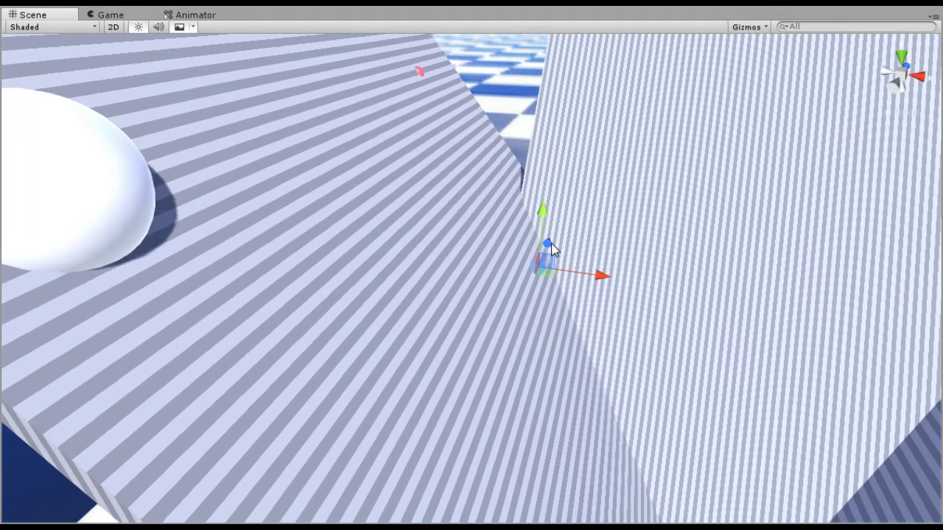
pyautogui.moveTo(549, 243); pyautogui.dragTo(491, 370)
pyautogui.moveTo(499, 295); pyautogui.dragTo(497, 173, button='middle')
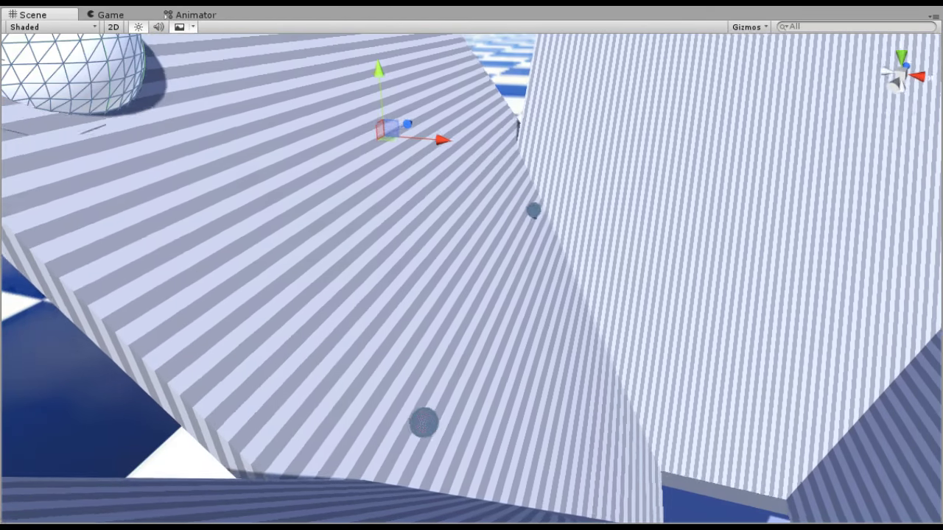
pyautogui.press('f')
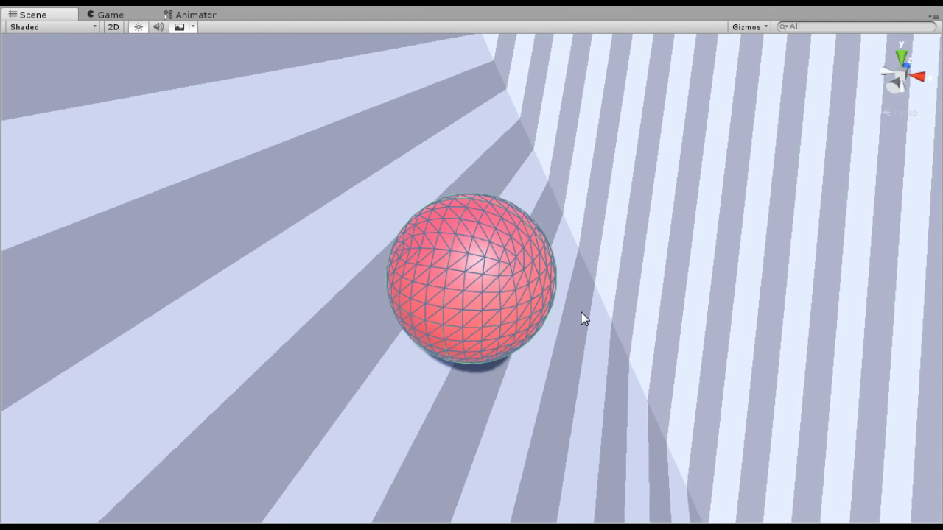
# - Deactivate the whole course section, including the platform and funnel, and start a play test
pyautogui.scroll(-5, 574, 320)
pyautogui.scroll(-7, 572, 319)
pyautogui.moveTo(460, 283); pyautogui.dragTo(627, 413, button='middle')
pyautogui.scroll(-2, 627, 413)
pyautogui.moveTo(703, 375); pyautogui.dragTo(606, 285, button='middle')
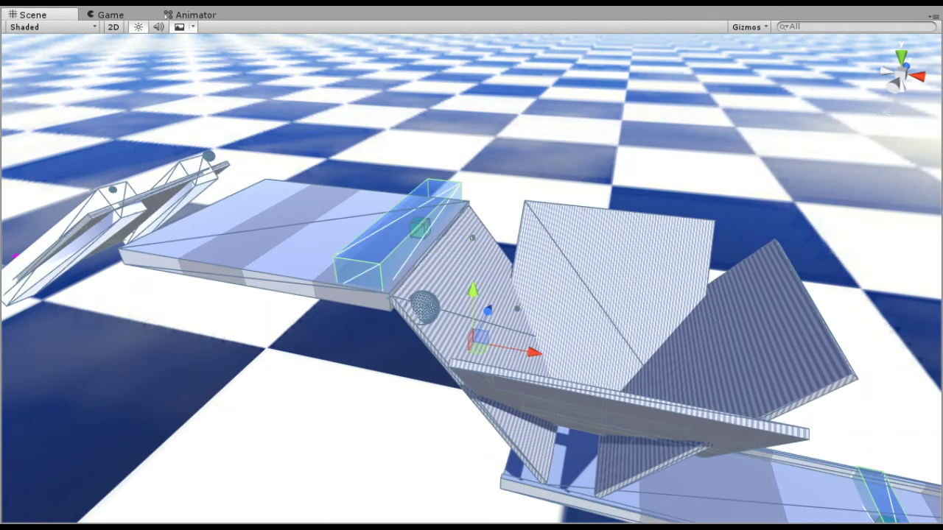
pyautogui.hotkey('alt', 'shift', 'a')
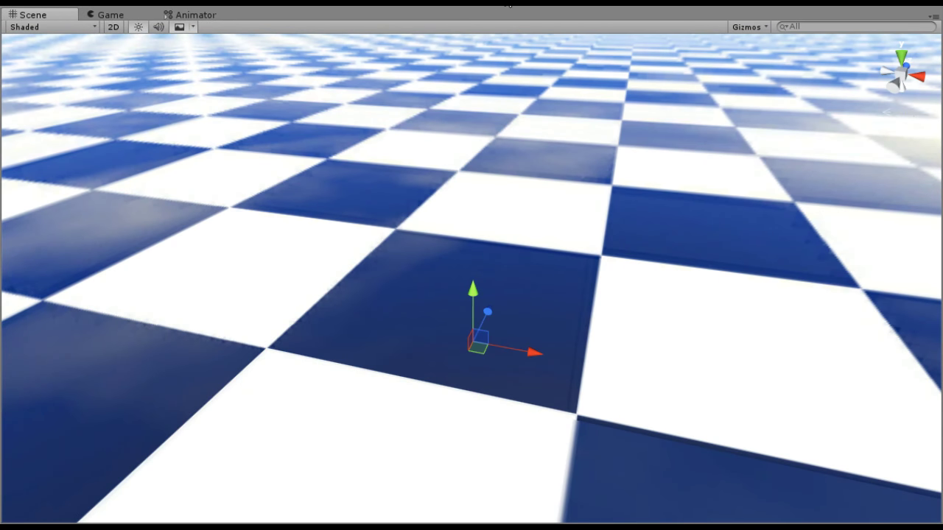
pyautogui.click(508, 5)
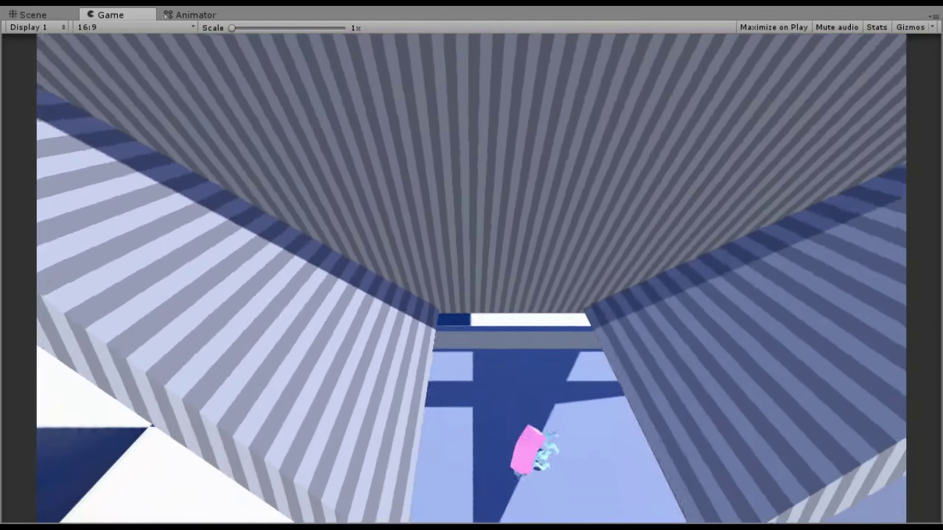
# - Examine how the creatures cross the platform edge and pass the moving white sphere onto the funnel's sloped walls
pyautogui.click(34, 15)
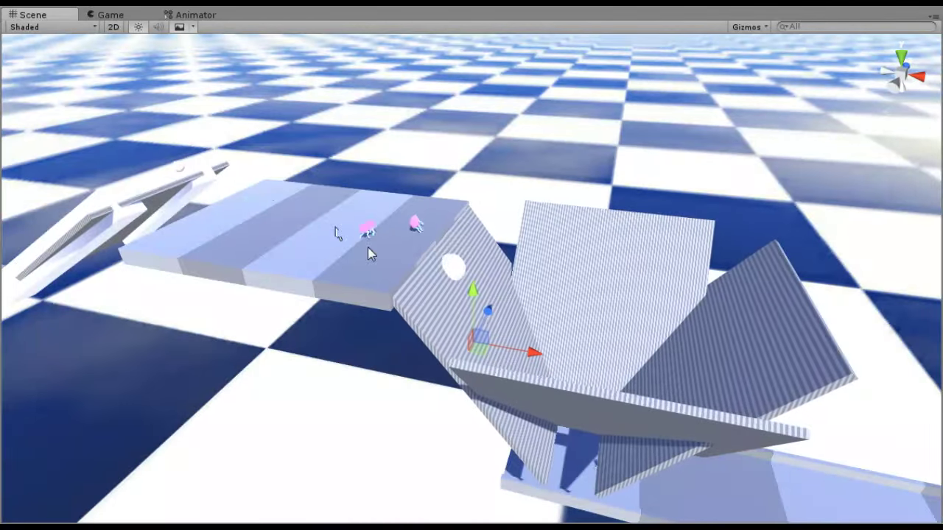
pyautogui.moveTo(518, 288); pyautogui.dragTo(464, 244, button='middle')
pyautogui.scroll(6, 376, 305)
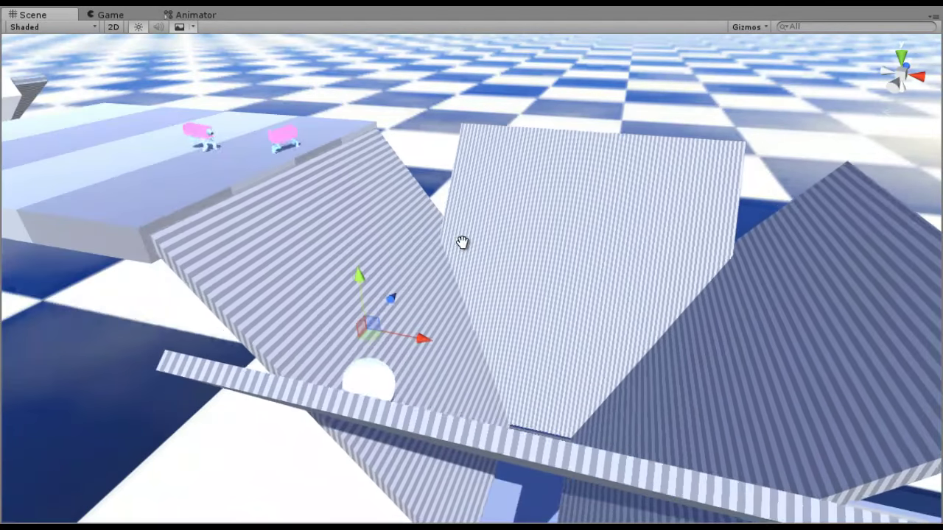
pyautogui.scroll(4, 452, 256)
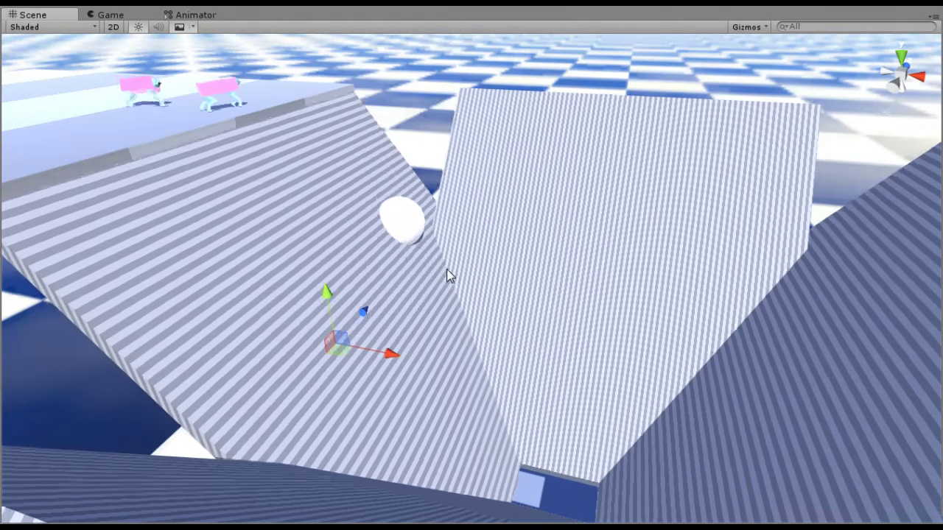
pyautogui.scroll(-3, 447, 273)
pyautogui.click(516, 437)
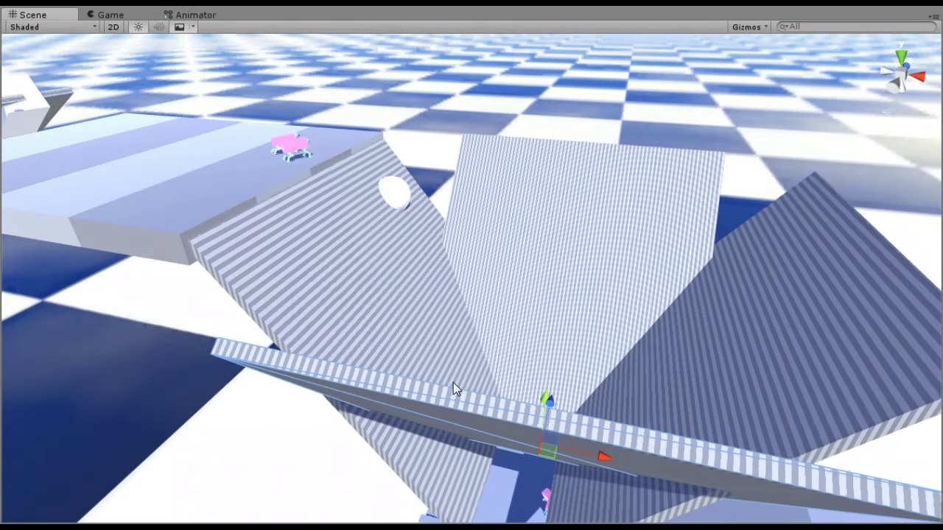
pyautogui.moveTo(452, 388); pyautogui.dragTo(178, 439, button='middle')
pyautogui.keyDown('alt'); pyautogui.moveTo(501, 310); pyautogui.dragTo(128, 397); pyautogui.keyUp('alt')
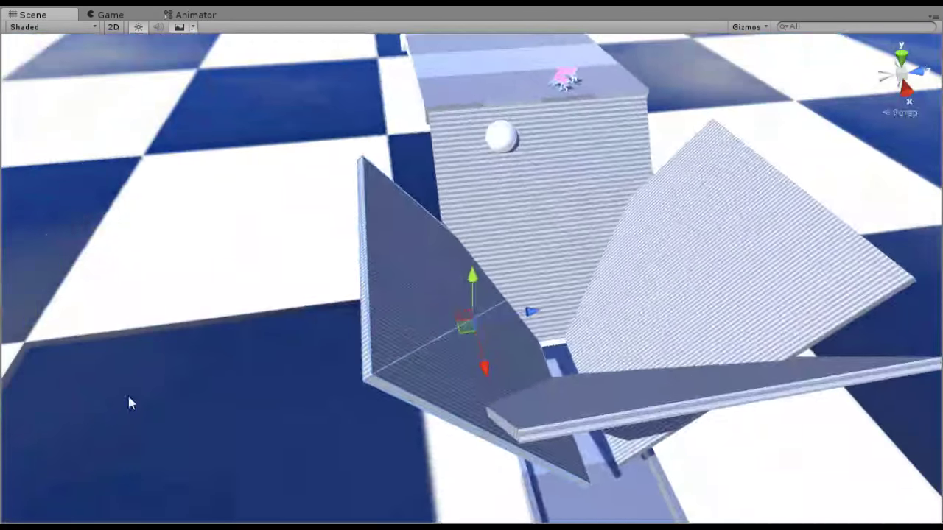
pyautogui.moveTo(280, 363); pyautogui.dragTo(165, 404, button='middle')
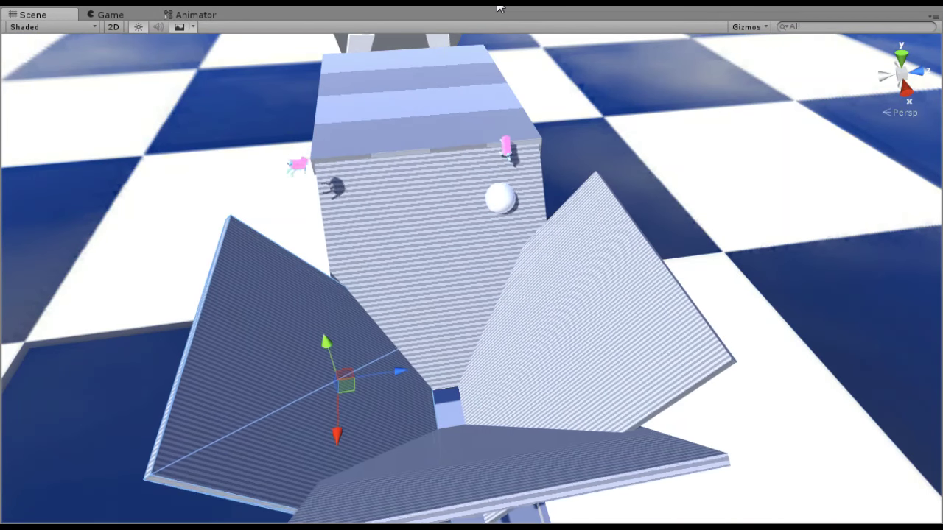
pyautogui.moveTo(308, 152); pyautogui.dragTo(595, 175, button='middle')
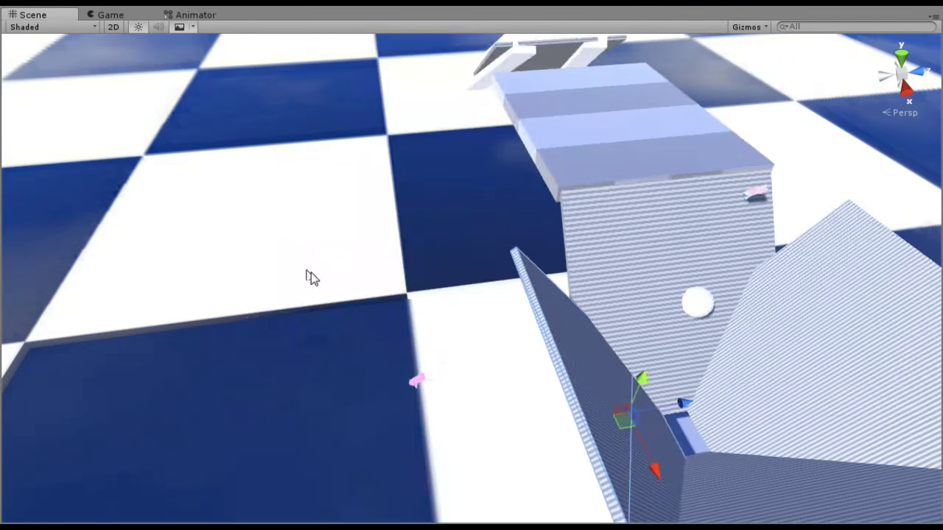
pyautogui.keyDown('alt'); pyautogui.moveTo(310, 273); pyautogui.dragTo(414, 328); pyautogui.keyUp('alt')
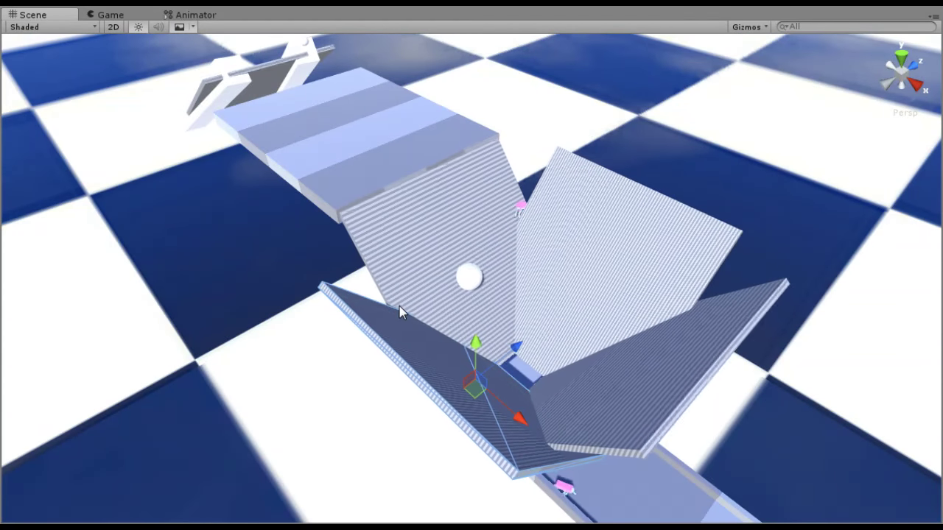
pyautogui.scroll(5, 547, 213)
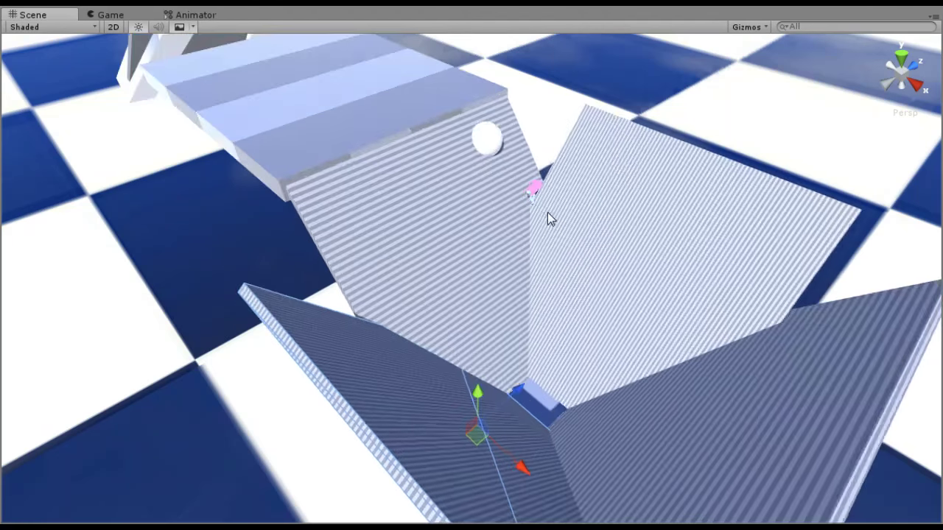
# - Follow a creature along the crease between the funnel walls, and inspect the bottom opening and the end track beneath it
pyautogui.moveTo(556, 189); pyautogui.dragTo(481, 266, button='middle')
pyautogui.scroll(3, 516, 250)
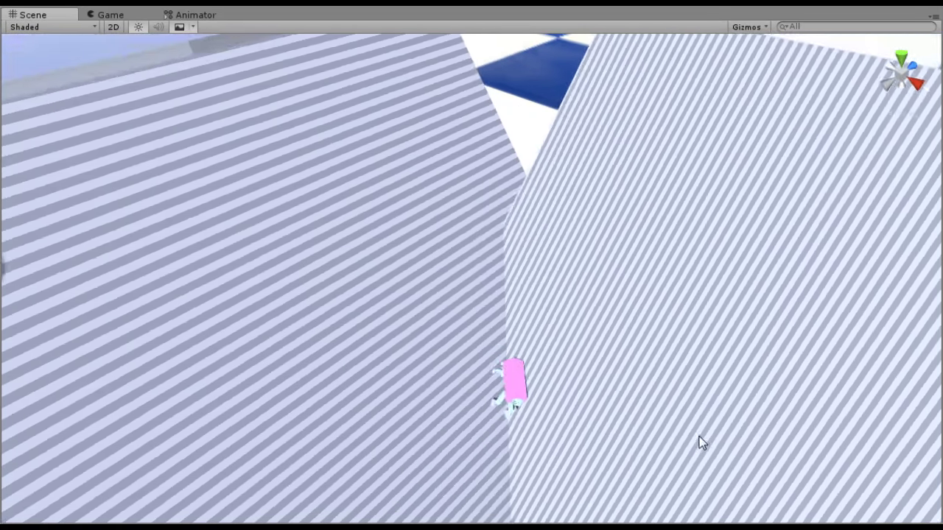
pyautogui.moveTo(699, 436); pyautogui.dragTo(701, 521, button='right')
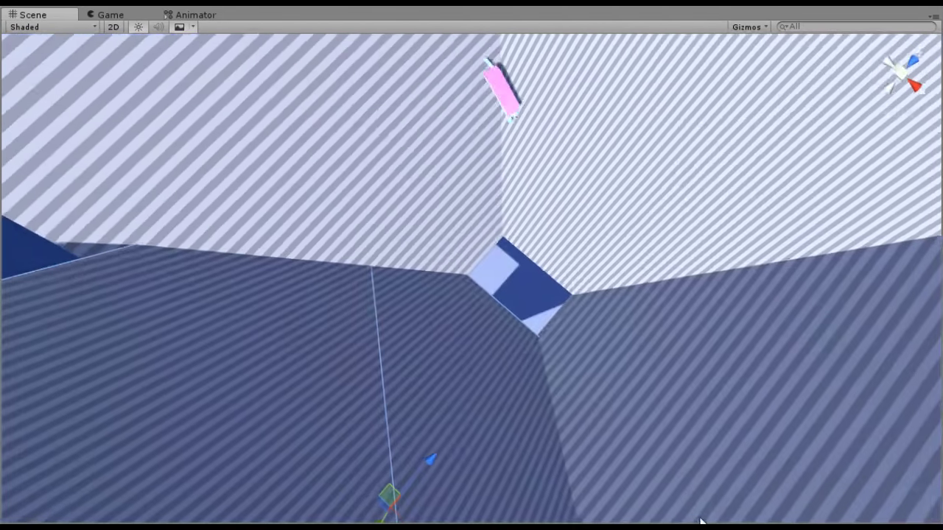
pyautogui.moveTo(684, 456); pyautogui.dragTo(629, 391, button='middle')
pyautogui.moveTo(243, 72); pyautogui.dragTo(515, 246, button='right')
pyautogui.scroll(8, 514, 239)
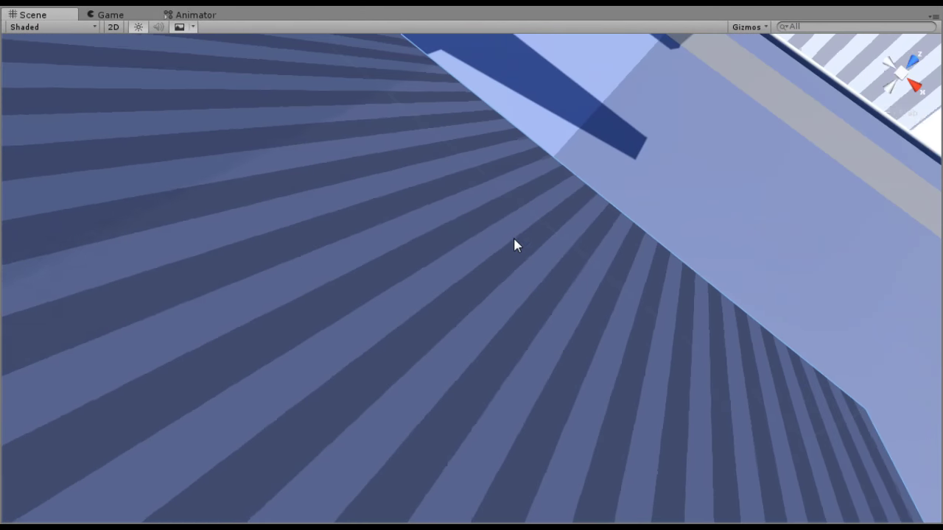
pyautogui.moveTo(514, 240); pyautogui.dragTo(650, 133, button='middle')
pyautogui.moveTo(679, 109); pyautogui.dragTo(643, 20, button='right')
pyautogui.moveTo(582, 166); pyautogui.dragTo(571, 269, button='middle')
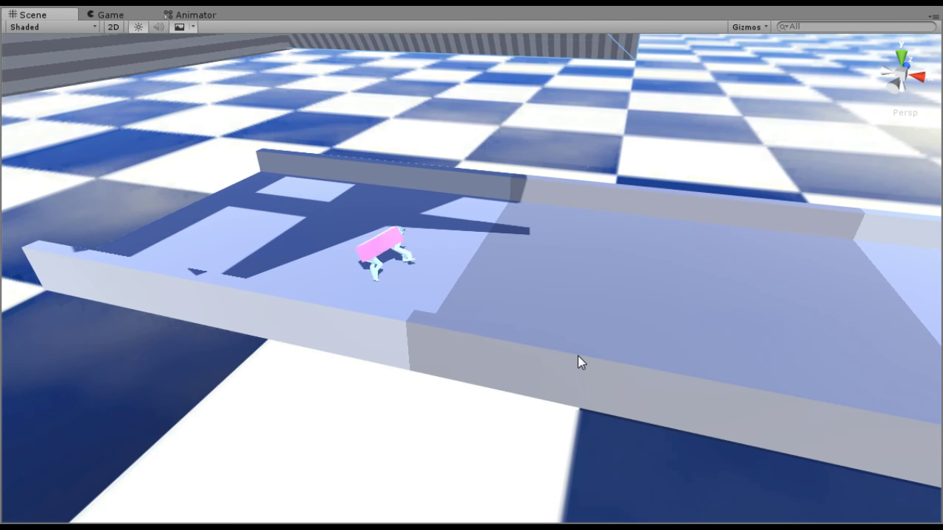
# - Check the creatures on the end track in both the game and scene views, and end the play test
pyautogui.click(112, 15)
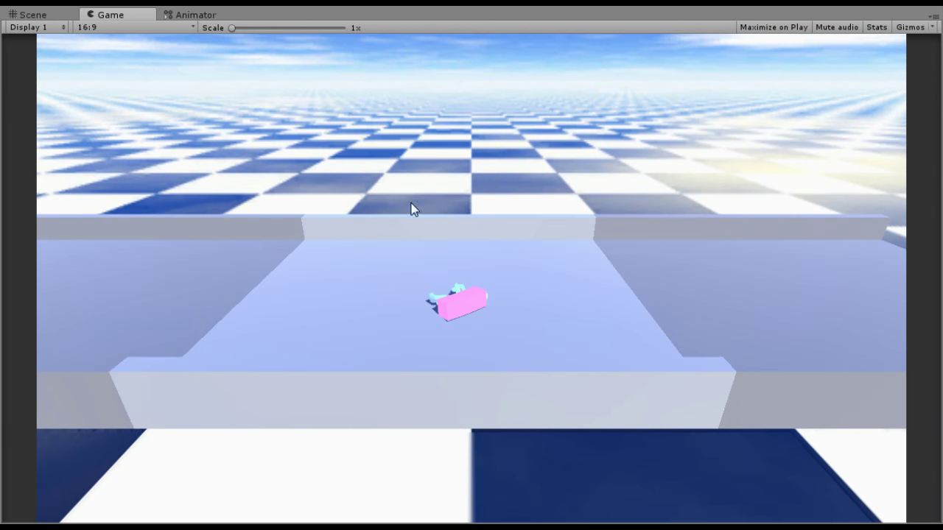
pyautogui.click(34, 15)
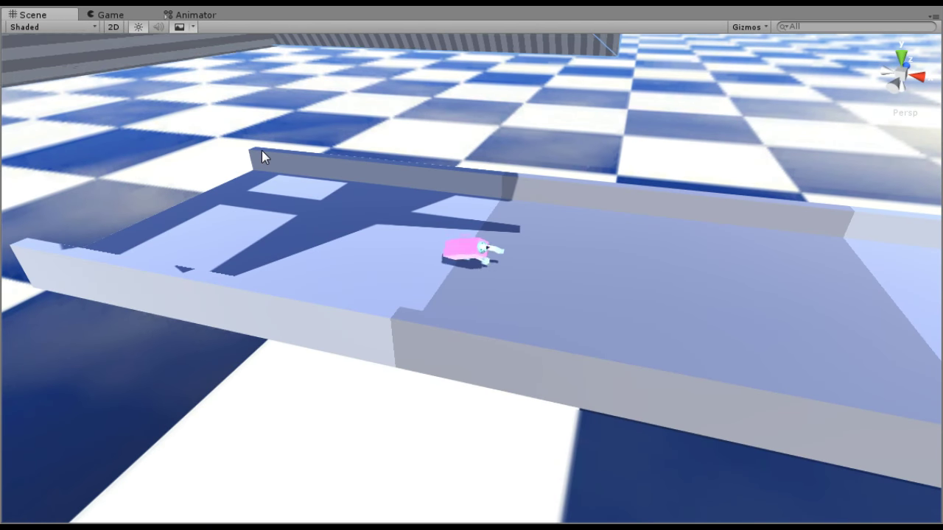
pyautogui.click(110, 14)
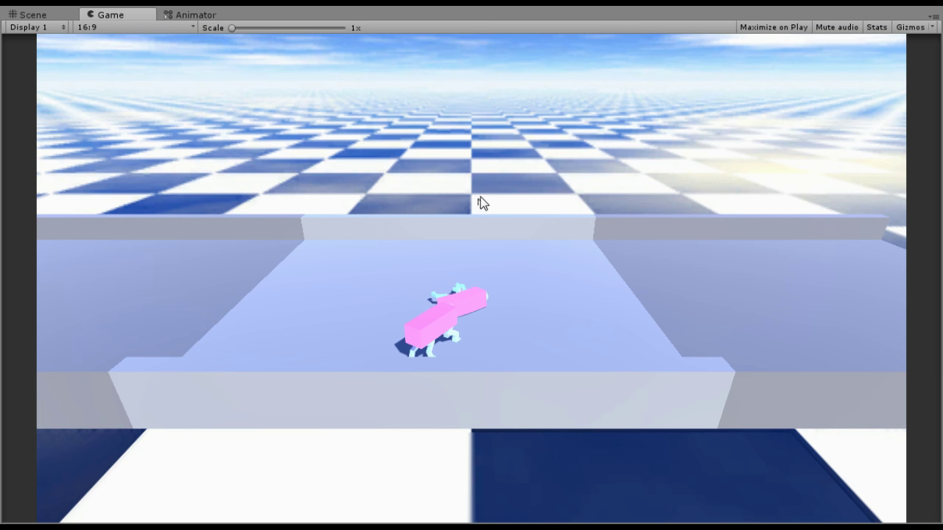
pyautogui.click(499, 3)
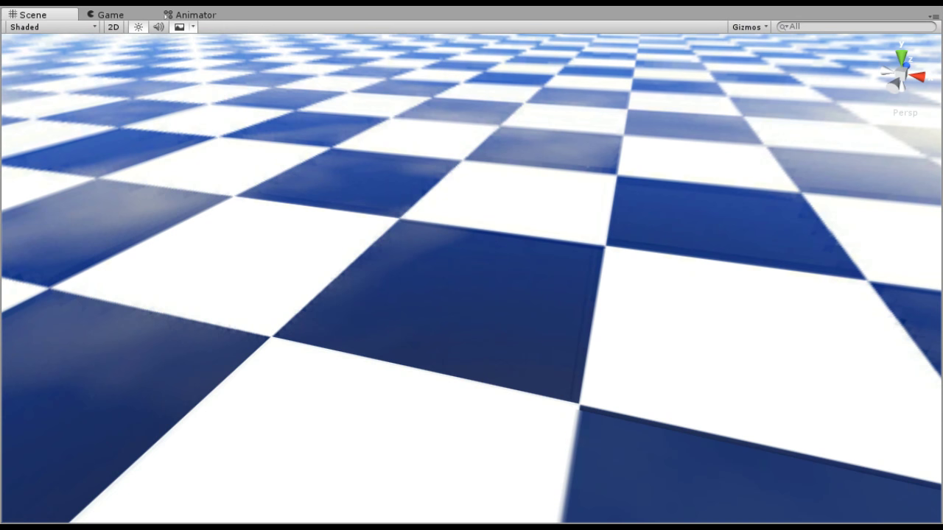
# - Scale the funnel's two opposite side walls wider along X so they reach the edge of the platform-side slope
pyautogui.scroll(-8, 380, 279)
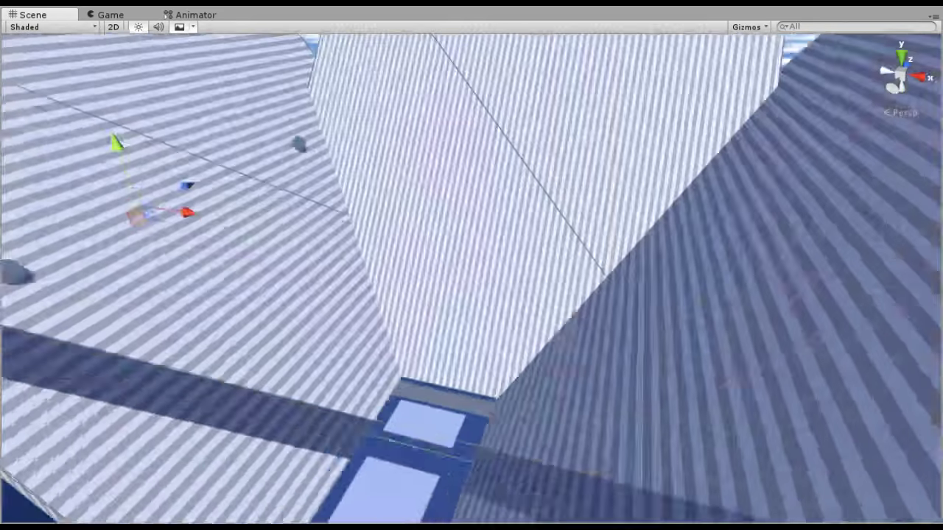
pyautogui.moveTo(539, 404); pyautogui.dragTo(536, 383, button='right')
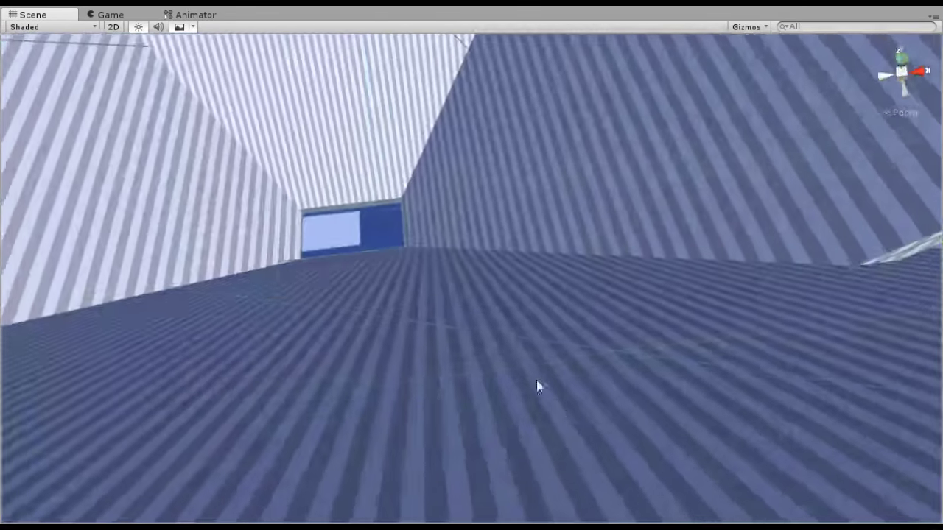
pyautogui.scroll(-2, 536, 383)
pyautogui.moveTo(421, 282); pyautogui.dragTo(587, 450, button='middle')
pyautogui.moveTo(586, 450); pyautogui.dragTo(591, 264, button='right')
pyautogui.moveTo(591, 264); pyautogui.dragTo(642, 272)
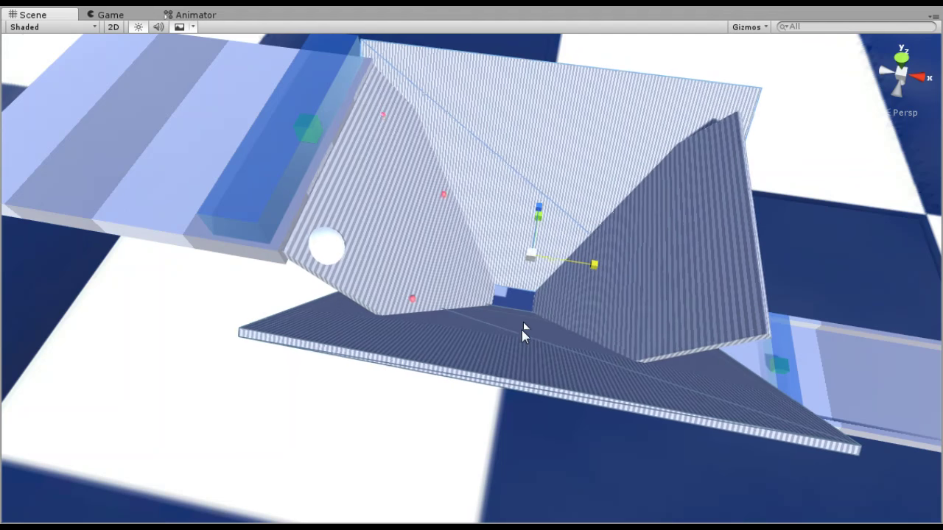
# - Shift the two widened side walls inward along Z, one after the other, to close the gaps beside the platform-side slope
pyautogui.click(520, 330)
pyautogui.click(430, 370)
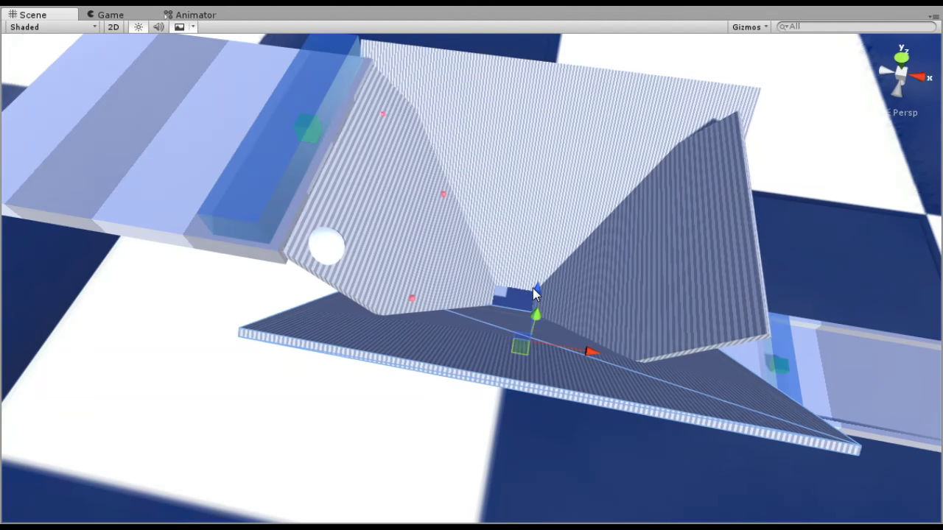
pyautogui.moveTo(539, 294); pyautogui.dragTo(542, 271)
pyautogui.click(546, 164)
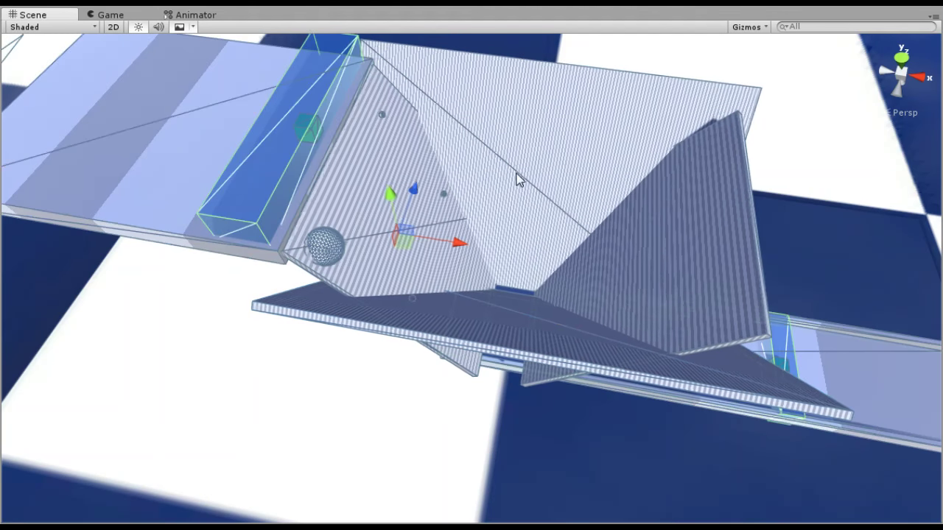
pyautogui.click(541, 161)
pyautogui.press('f')
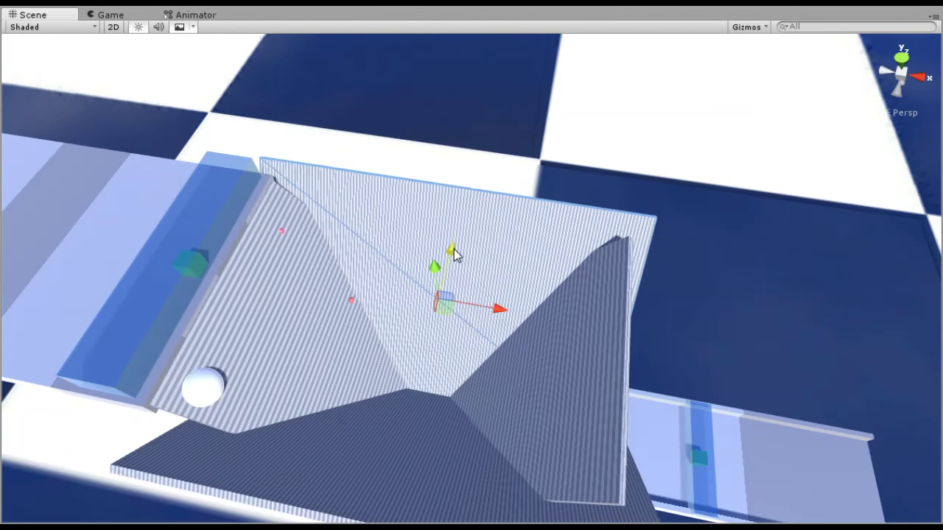
pyautogui.moveTo(449, 329); pyautogui.dragTo(466, 311, button='middle')
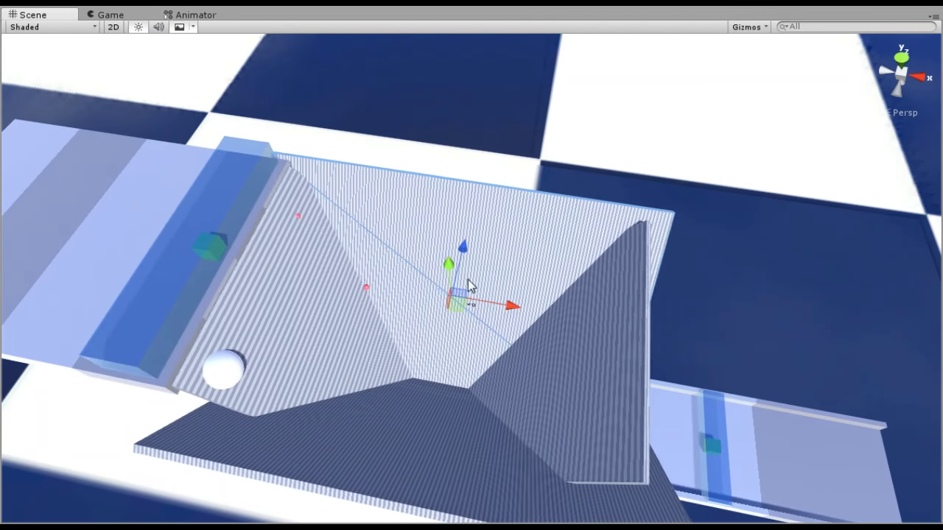
# - Shift the two long side walls slightly outward along Z to widen the slot at the bottom of the funnel
pyautogui.moveTo(468, 245); pyautogui.dragTo(475, 238)
pyautogui.click(447, 387)
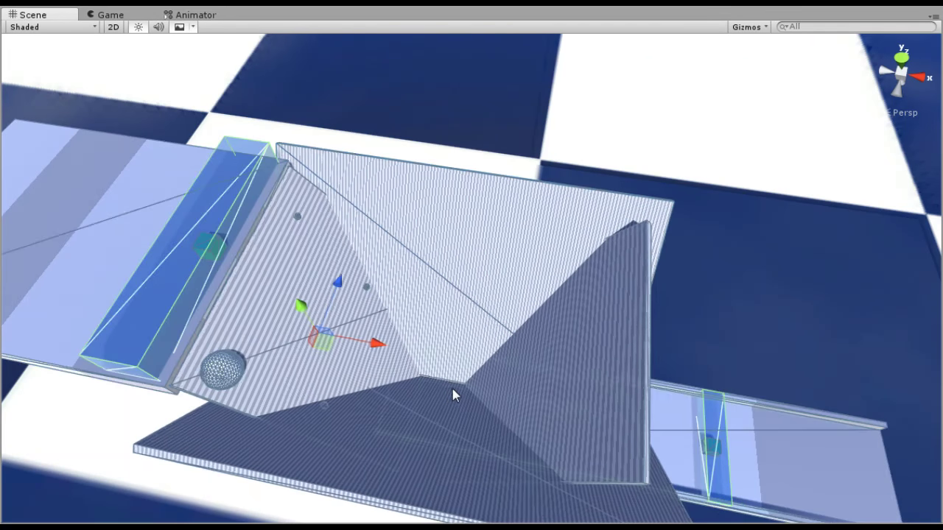
pyautogui.click(428, 460)
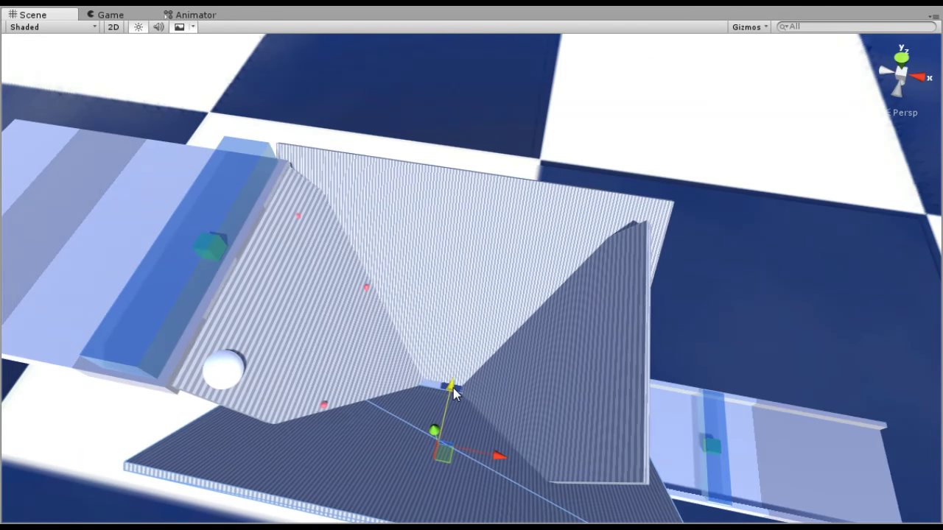
pyautogui.scroll(5, 477, 322)
pyautogui.scroll(4, 472, 348)
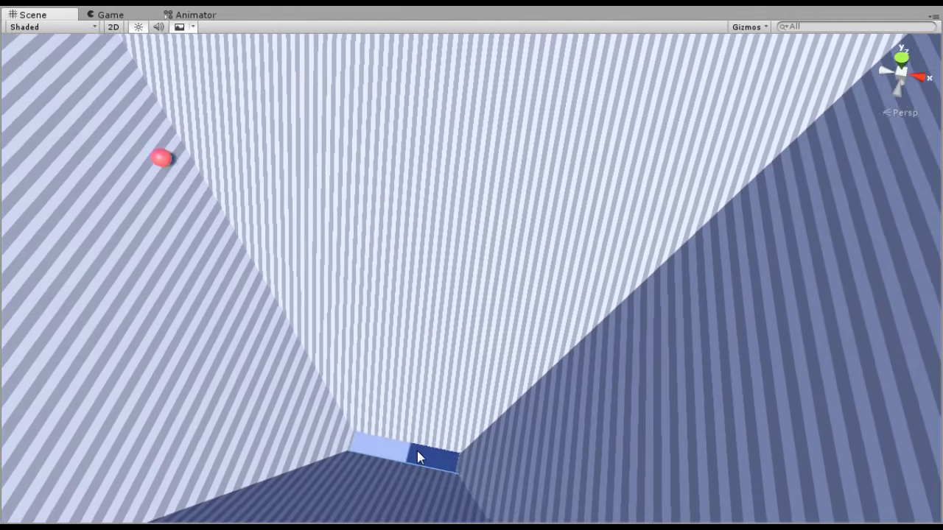
pyautogui.moveTo(417, 451); pyautogui.dragTo(464, 350, button='middle')
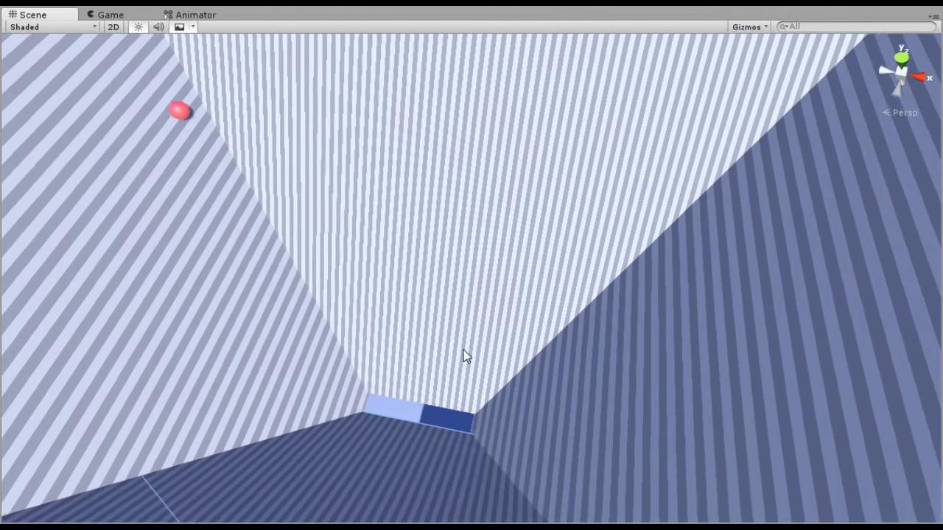
pyautogui.click(433, 417)
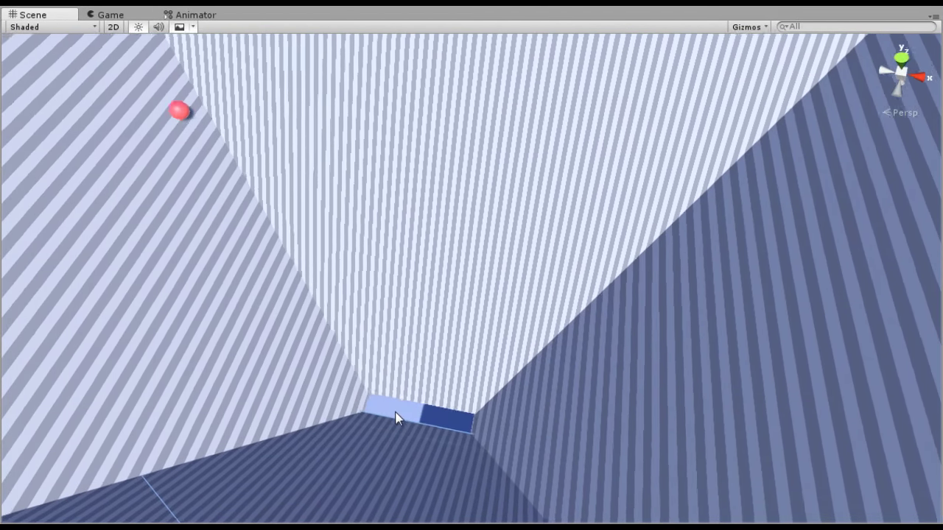
# - Duplicate the end wall opposite the platform and move the copy along X to the middle of the funnel as a divider
pyautogui.moveTo(396, 417); pyautogui.dragTo(540, 275, button='middle')
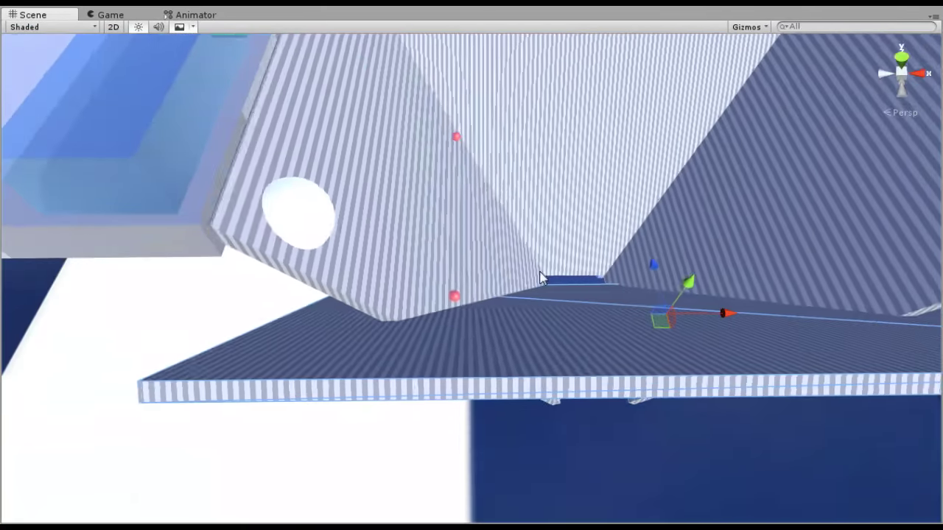
pyautogui.moveTo(540, 275); pyautogui.dragTo(564, 320, button='right')
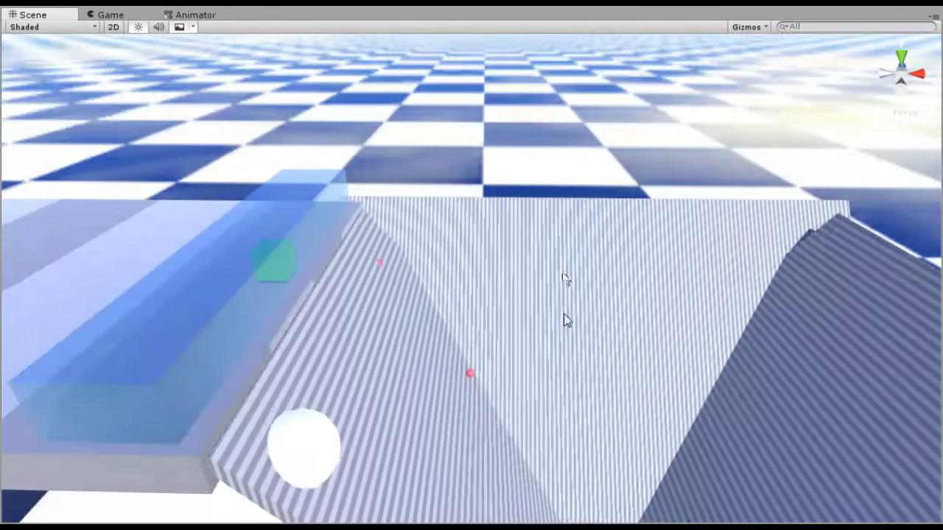
pyautogui.moveTo(564, 320); pyautogui.dragTo(533, 391, button='middle')
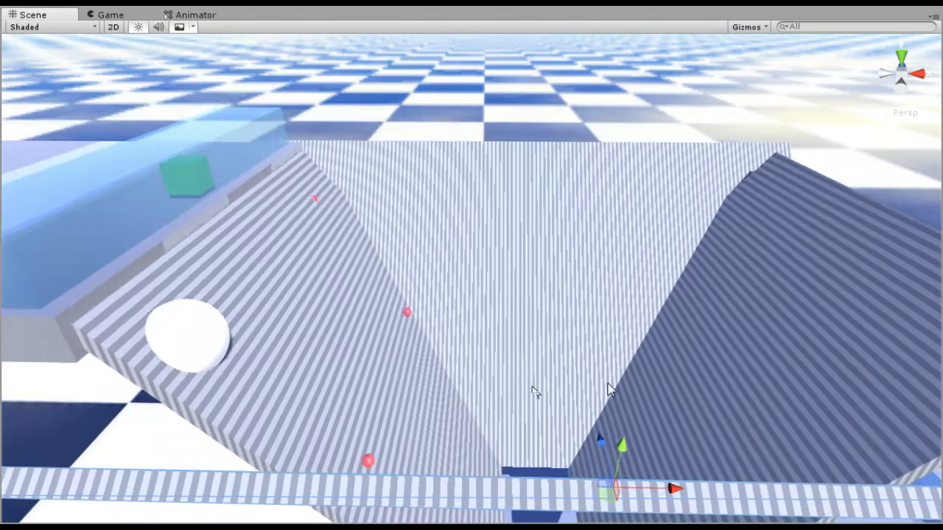
pyautogui.click(699, 389)
pyautogui.click(838, 327)
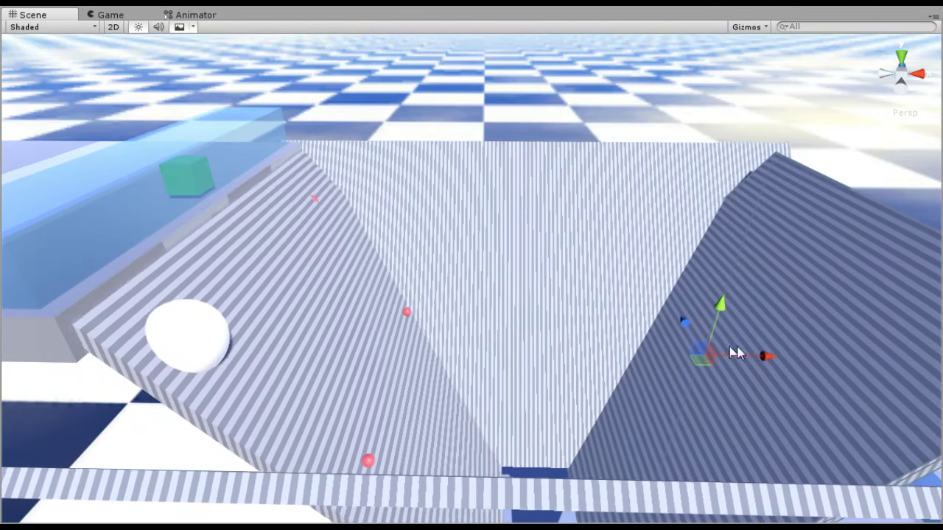
pyautogui.moveTo(766, 357); pyautogui.dragTo(501, 370)
pyautogui.moveTo(663, 343); pyautogui.dragTo(588, 316, button='middle')
pyautogui.moveTo(467, 288); pyautogui.dragTo(488, 331, button='middle')
pyautogui.moveTo(488, 330); pyautogui.dragTo(494, 358, button='right')
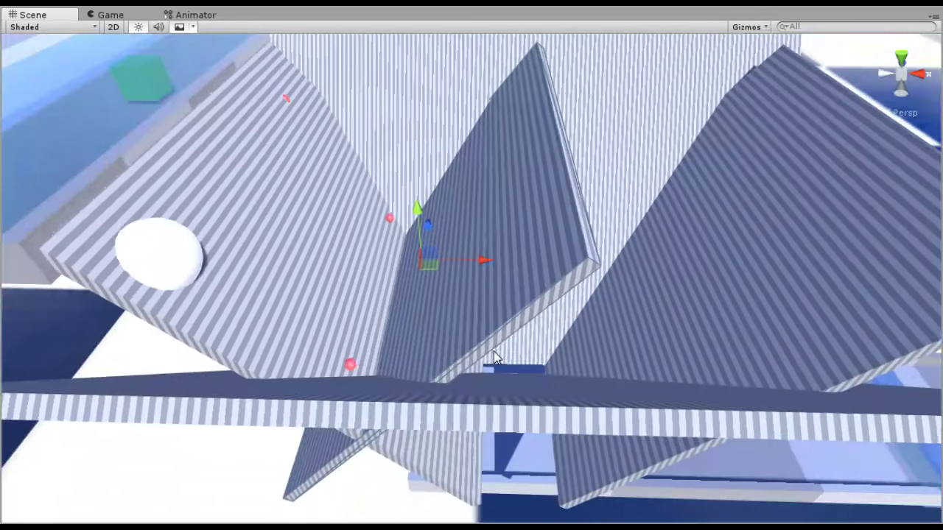
pyautogui.scroll(-5, 501, 346)
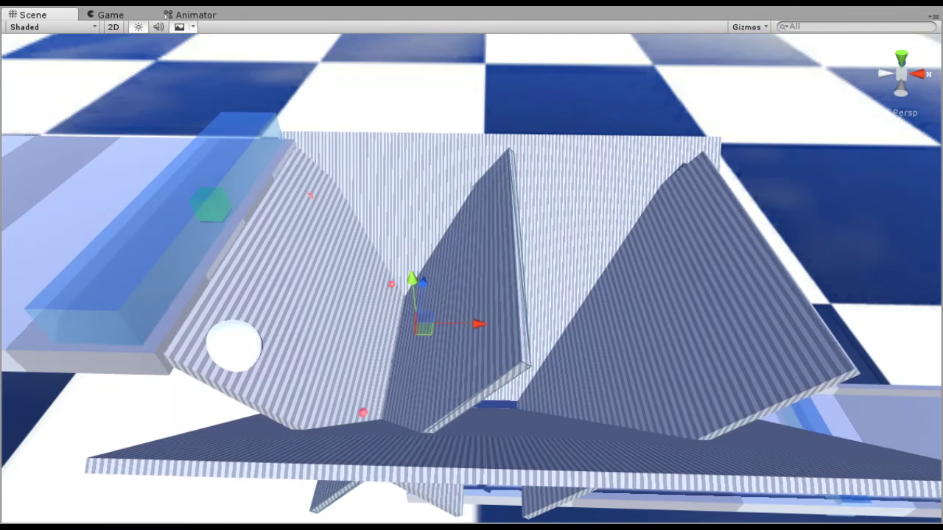
# - Start a play test and follow the creatures across the striped platform to the divided funnel
pyautogui.hotkey('ctrl', 'a')
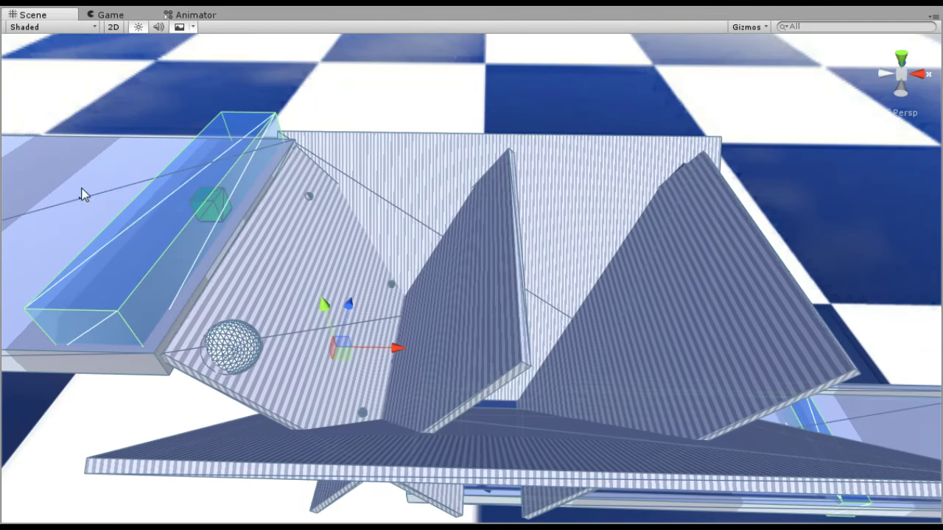
pyautogui.moveTo(83, 195); pyautogui.dragTo(309, 213, button='middle')
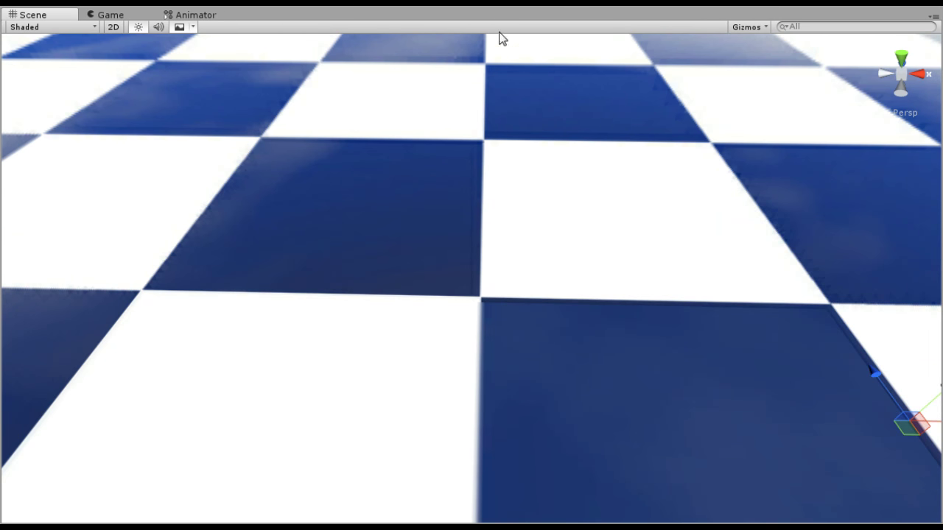
pyautogui.click(501, 4)
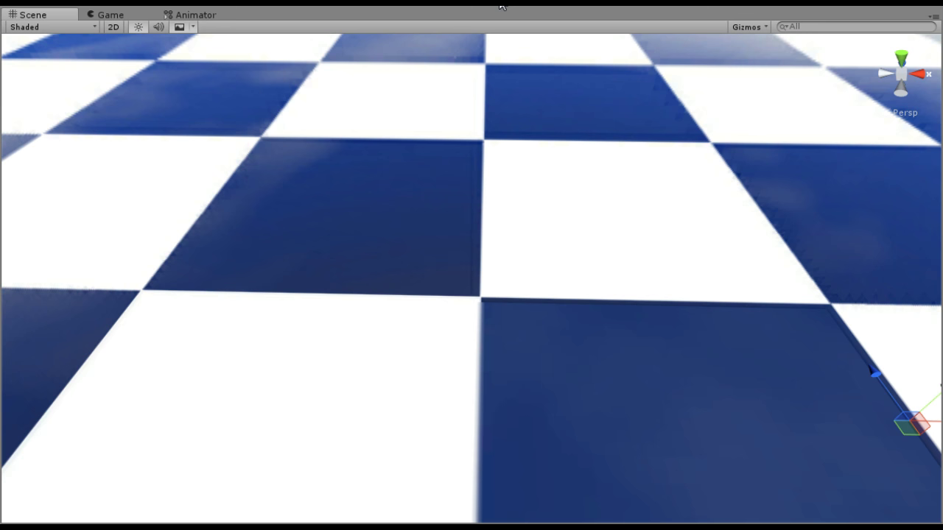
pyautogui.click(499, 6)
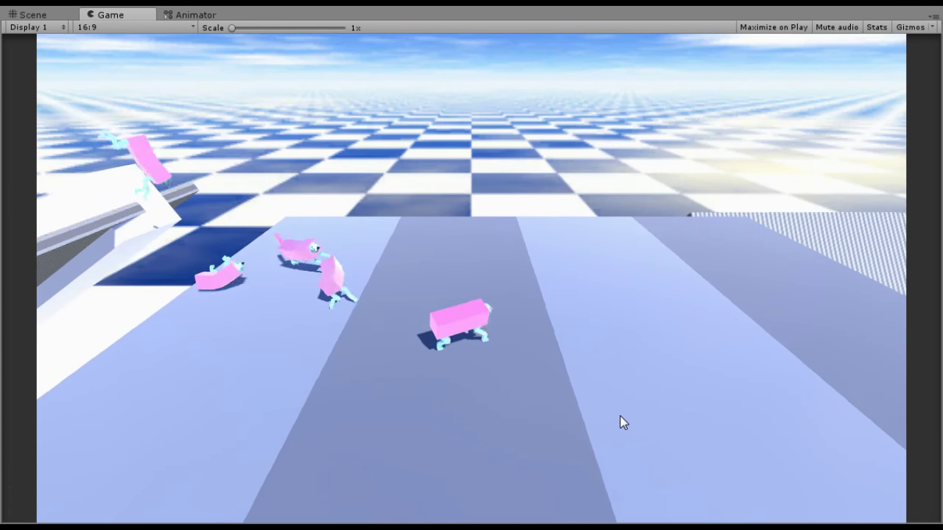
pyautogui.click(28, 15)
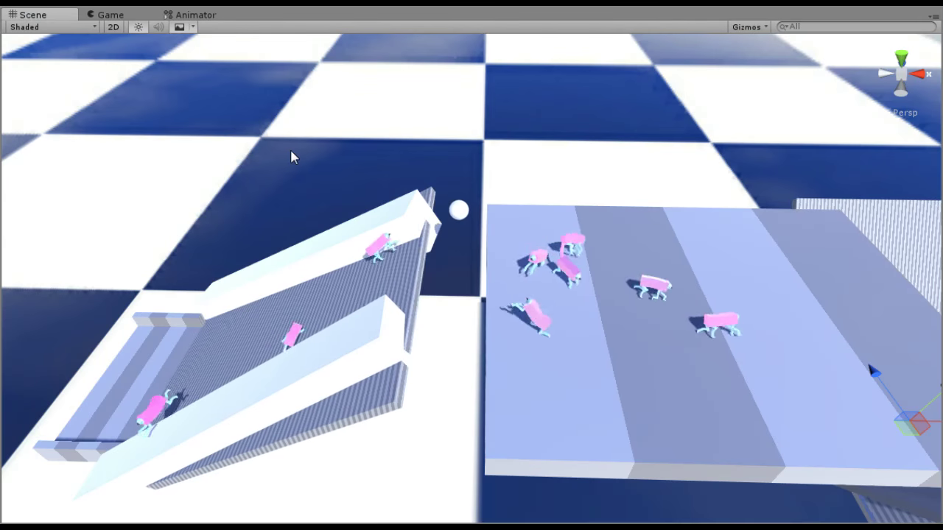
pyautogui.moveTo(434, 249); pyautogui.dragTo(384, 225, button='middle')
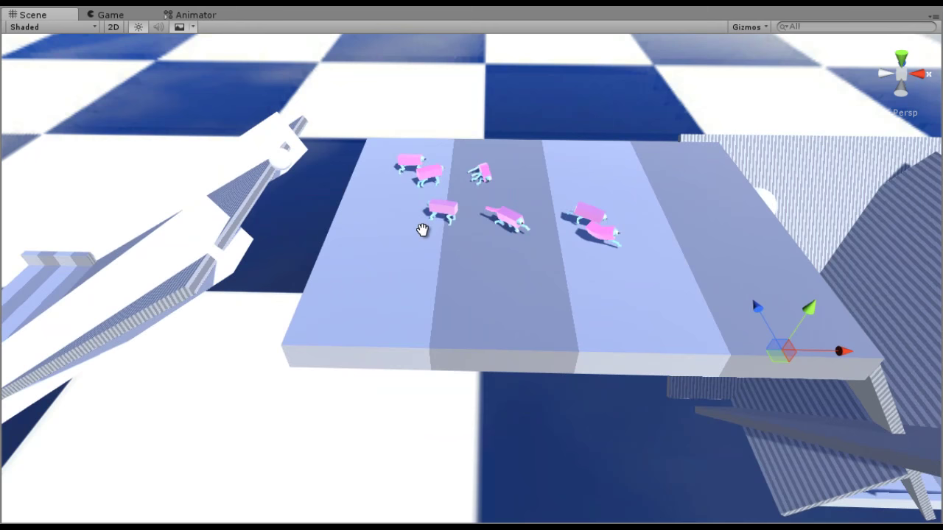
pyautogui.moveTo(422, 230); pyautogui.dragTo(456, 204, button='middle')
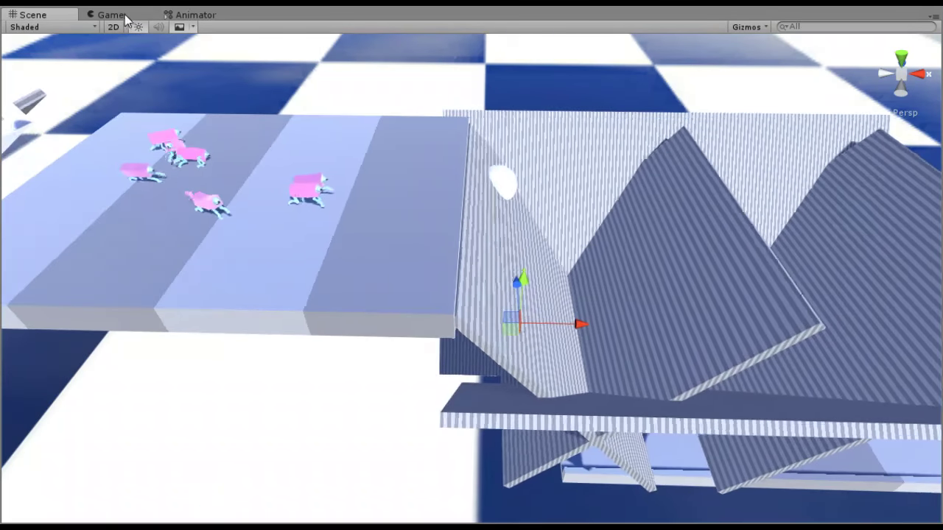
pyautogui.click(111, 14)
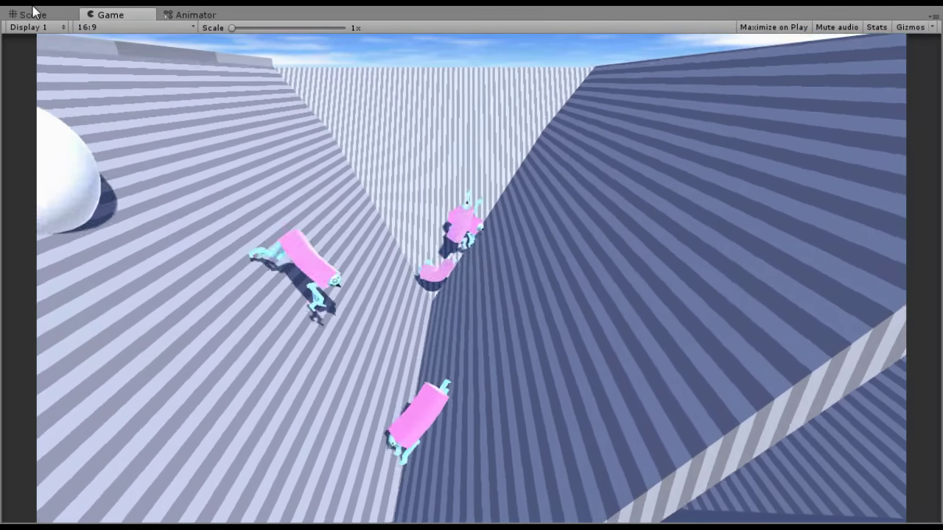
# - Examine how the creatures get past the divider and through the bottom opening in the scene view, and end the play test
pyautogui.click(33, 14)
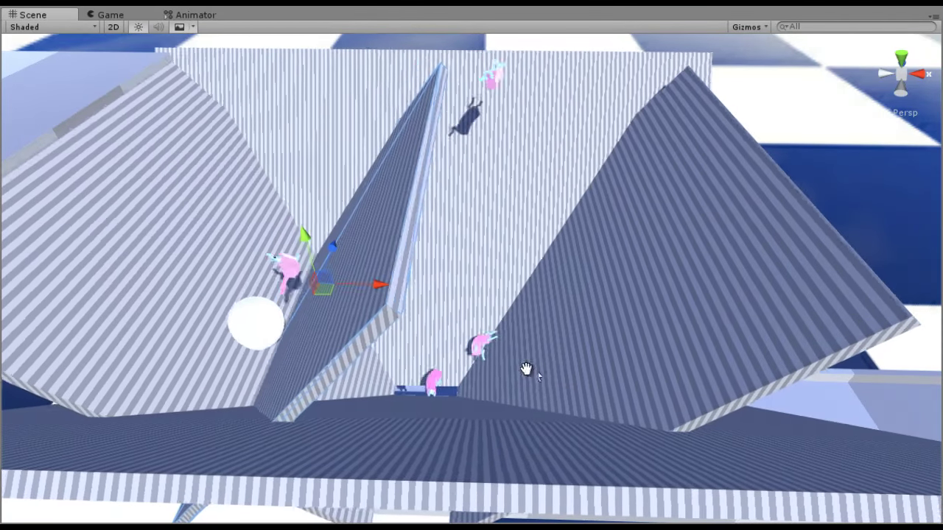
pyautogui.scroll(6, 424, 361)
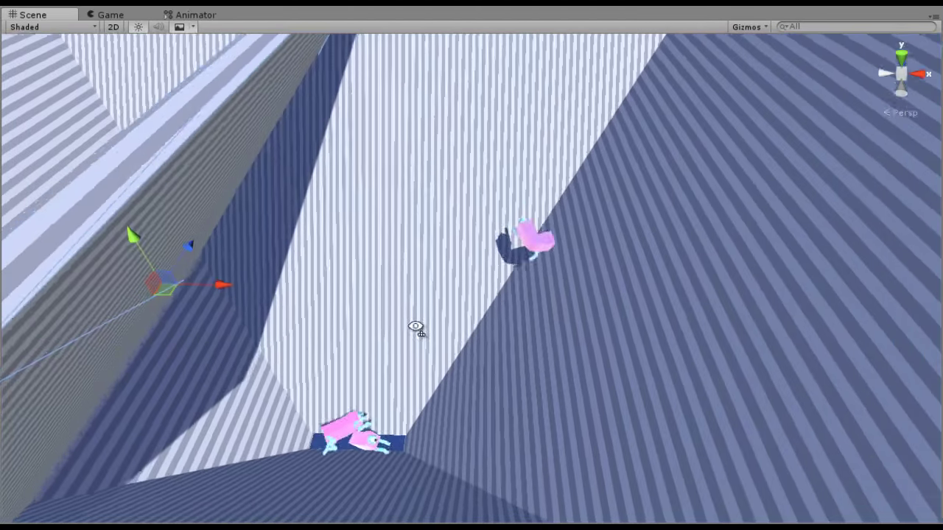
pyautogui.keyDown('alt'); pyautogui.moveTo(417, 330); pyautogui.dragTo(405, 382); pyautogui.keyUp('alt')
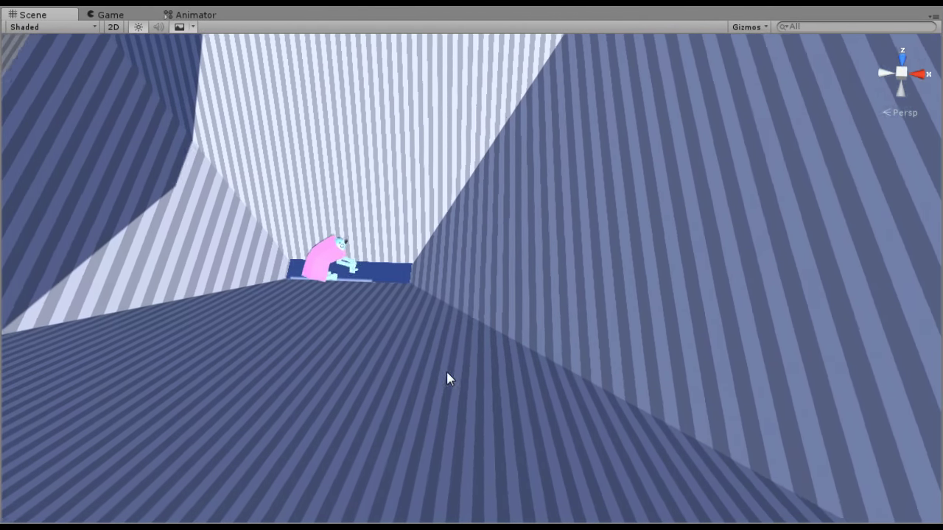
pyautogui.moveTo(448, 378); pyautogui.dragTo(521, 422, button='middle')
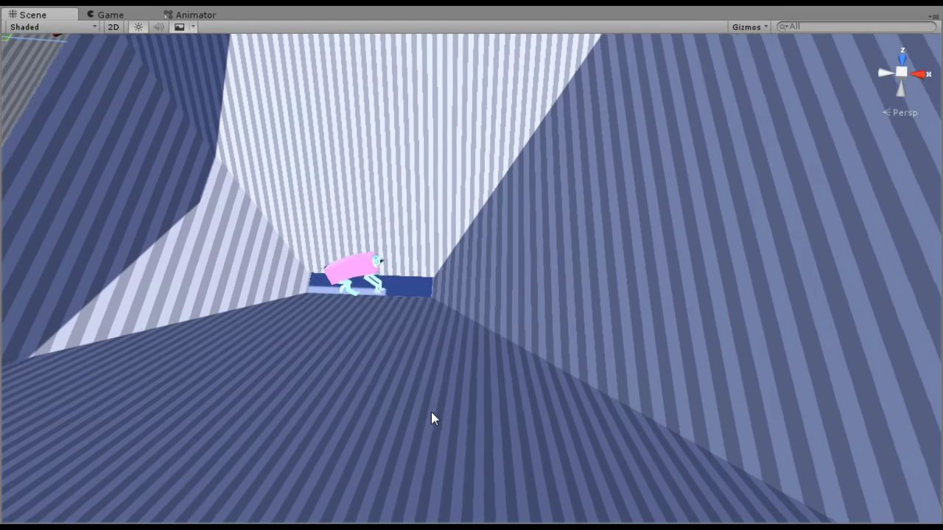
pyautogui.moveTo(438, 394); pyautogui.dragTo(464, 432, button='middle')
pyautogui.moveTo(463, 425); pyautogui.dragTo(428, 360, button='right')
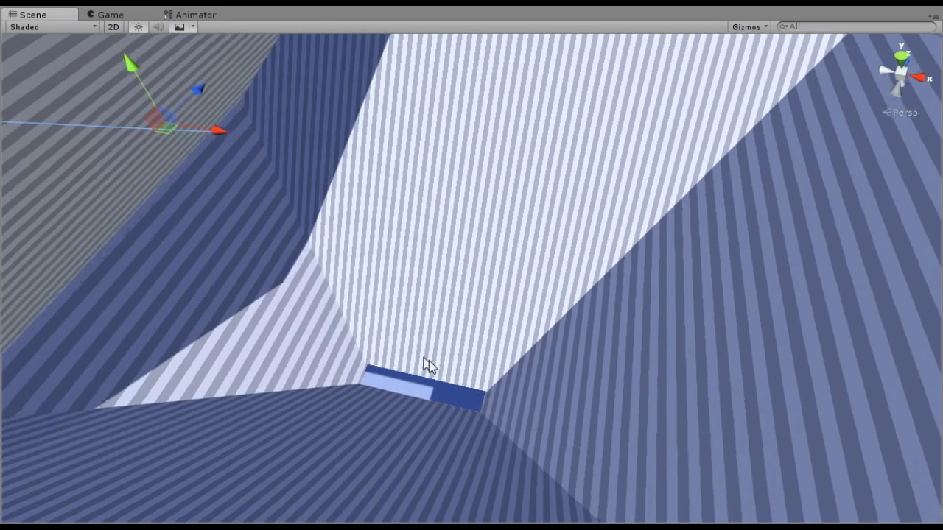
pyautogui.moveTo(429, 360); pyautogui.dragTo(404, 358, button='middle')
pyautogui.scroll(-5, 446, 403)
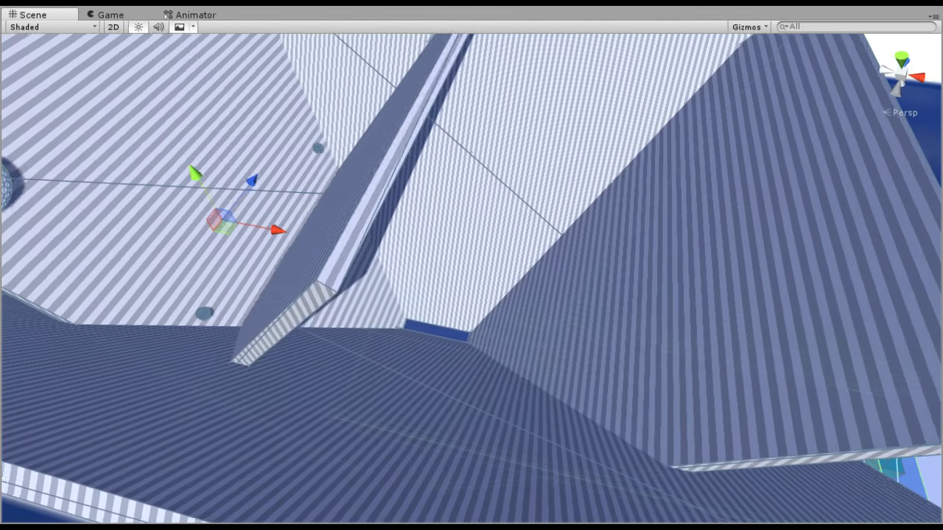
# - Place a copy of the large sphere and a small sphere beyond the middle wall, and scale up the large copy
pyautogui.click(322, 229)
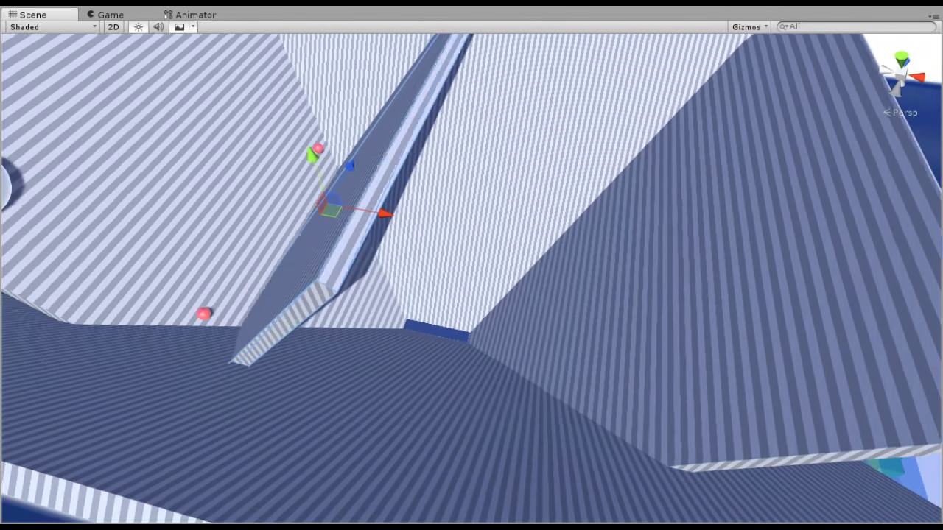
pyautogui.moveTo(513, 269); pyautogui.dragTo(513, 184, button='middle')
pyautogui.scroll(-10, 514, 185)
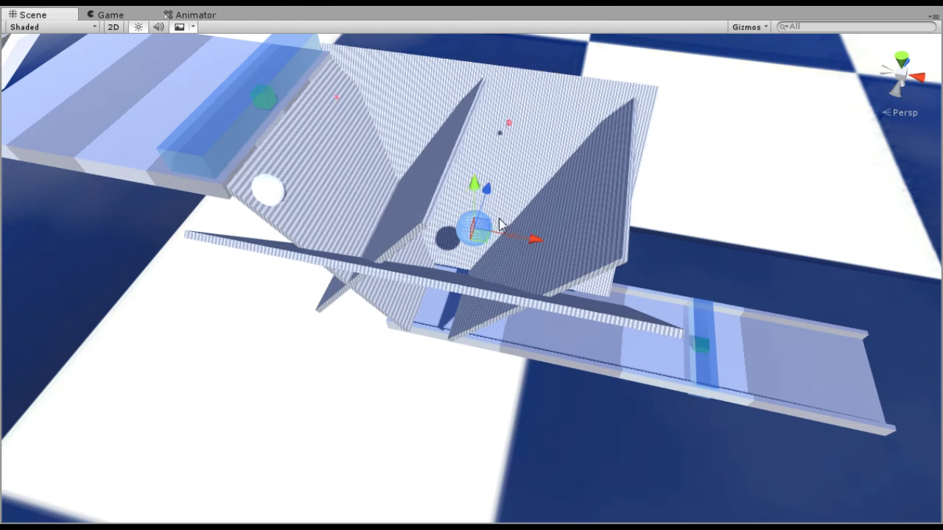
pyautogui.moveTo(528, 219); pyautogui.dragTo(529, 219)
pyautogui.moveTo(447, 304); pyautogui.dragTo(439, 251, button='middle')
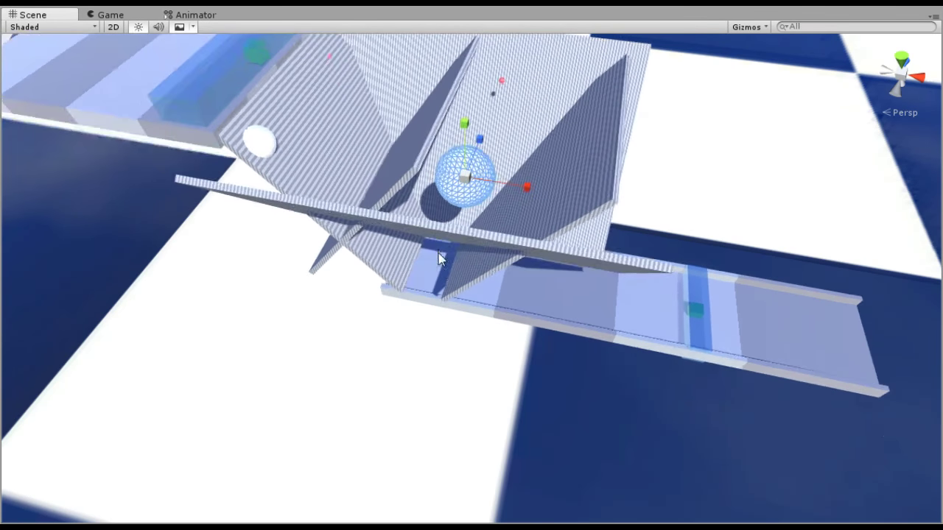
# - Try moving a small sphere and the large copy near the bottom opening, raise the large one along Y, and undo these changes
pyautogui.scroll(8, 459, 178)
pyautogui.moveTo(462, 111); pyautogui.dragTo(410, 325, button='middle')
pyautogui.press('w')
pyautogui.moveTo(408, 251); pyautogui.dragTo(473, 287)
pyautogui.moveTo(519, 334); pyautogui.dragTo(463, 337)
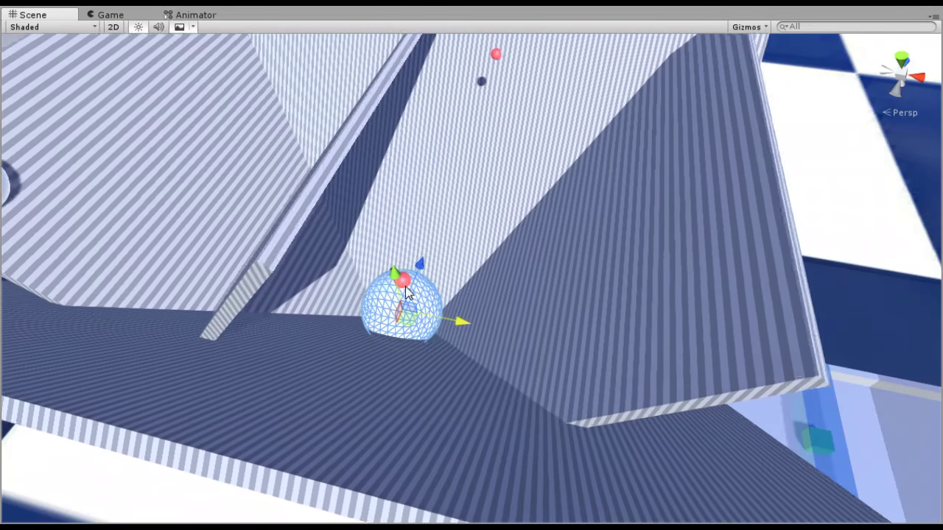
pyautogui.moveTo(395, 274); pyautogui.dragTo(383, 187)
pyautogui.moveTo(419, 319); pyautogui.dragTo(425, 272, button='middle')
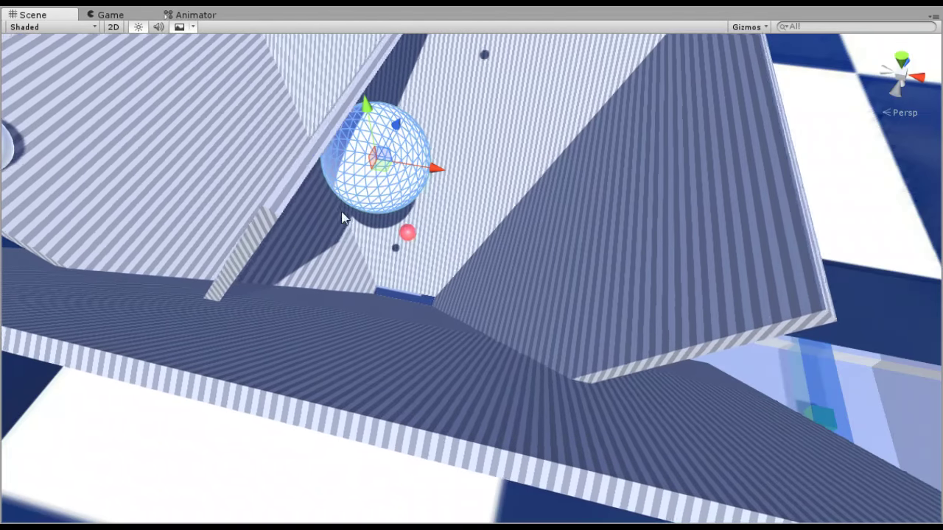
pyautogui.keyDown('alt'); pyautogui.moveTo(343, 216); pyautogui.dragTo(332, 270); pyautogui.keyUp('alt')
pyautogui.moveTo(331, 271); pyautogui.dragTo(322, 199, button='middle')
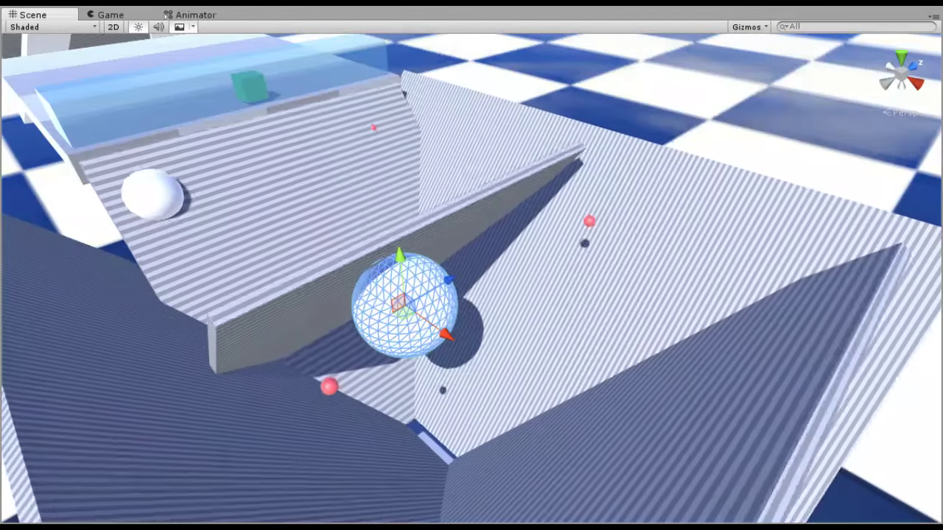
pyautogui.moveTo(352, 288); pyautogui.dragTo(413, 289, button='middle')
pyautogui.hotkey('ctrl', 'z')
pyautogui.hotkey('ctrl', 'z')
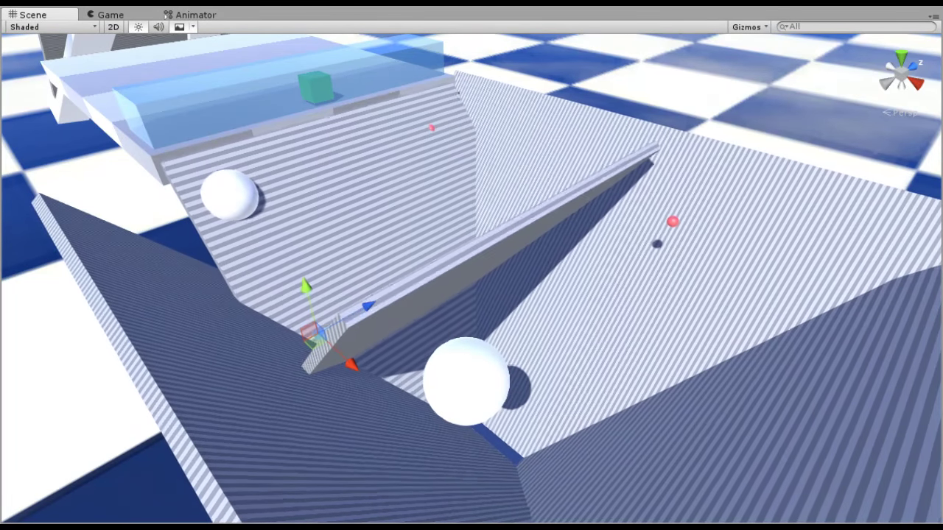
# - Reposition the large sphere copy and a small sphere above the bottom opening, and scale the large one up uniformly
pyautogui.click(466, 382)
pyautogui.click(465, 382)
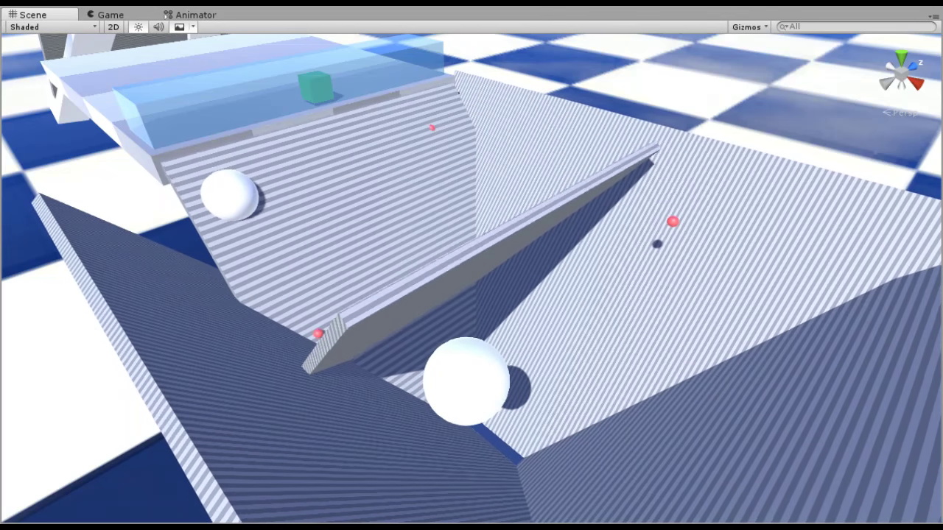
pyautogui.click(482, 358)
pyautogui.moveTo(472, 386); pyautogui.dragTo(526, 409)
pyautogui.hotkey('ctrl', 'z')
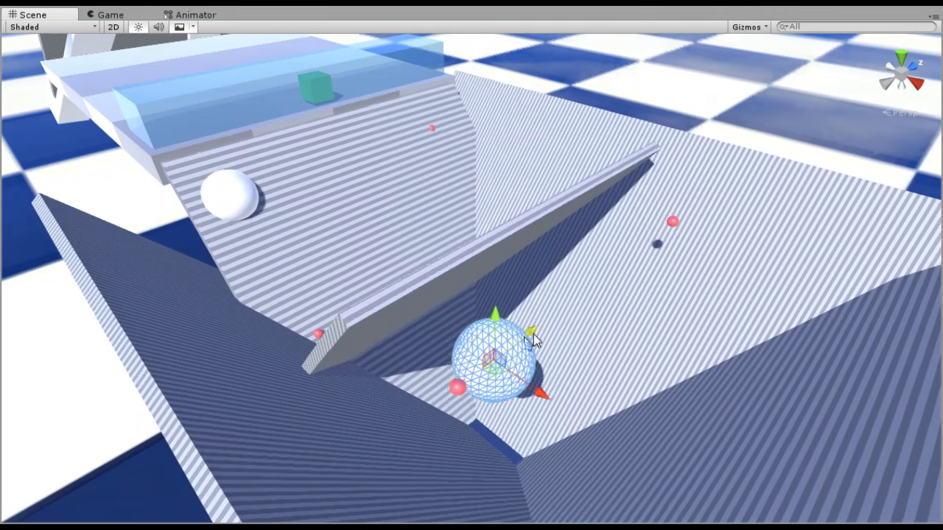
pyautogui.moveTo(497, 425); pyautogui.dragTo(502, 470)
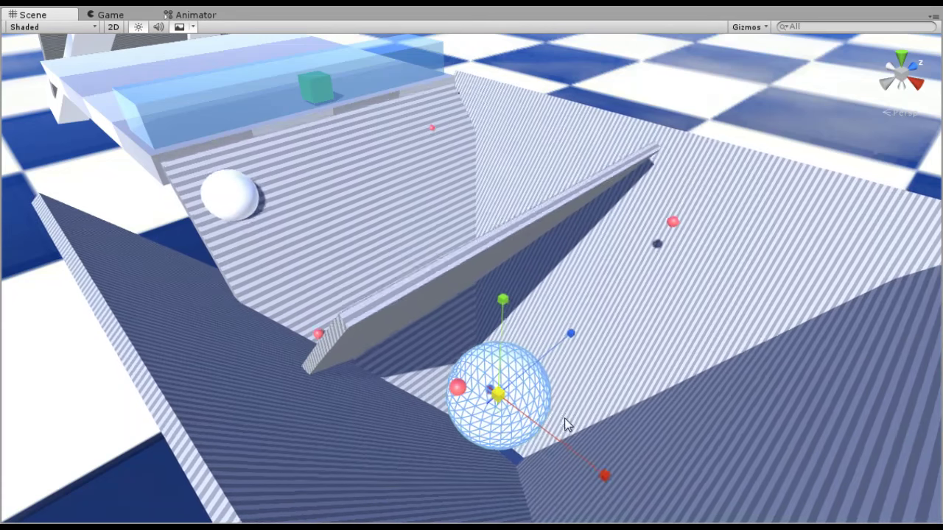
# - Scale the large sphere copy up uniformly and raise it along Y from the bottom opening until it intersects the middle wall
pyautogui.moveTo(524, 429); pyautogui.dragTo(553, 409)
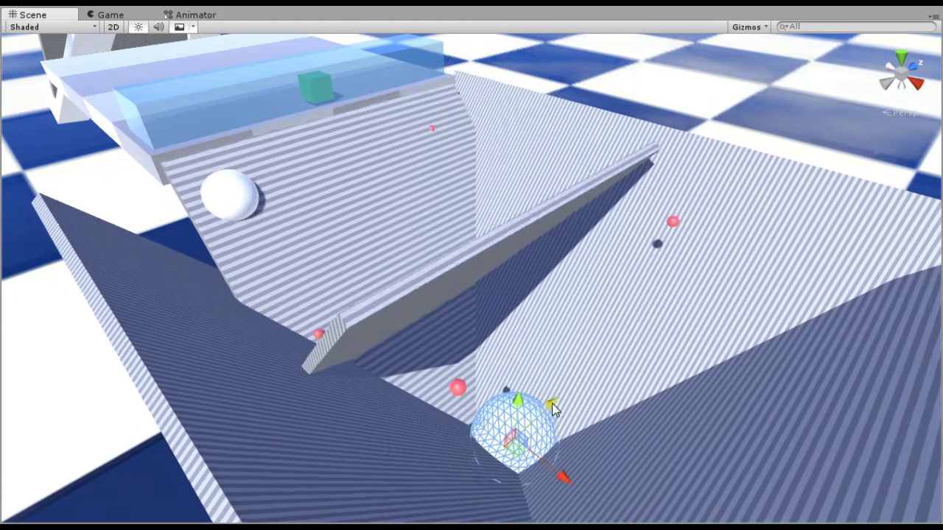
pyautogui.press('r')
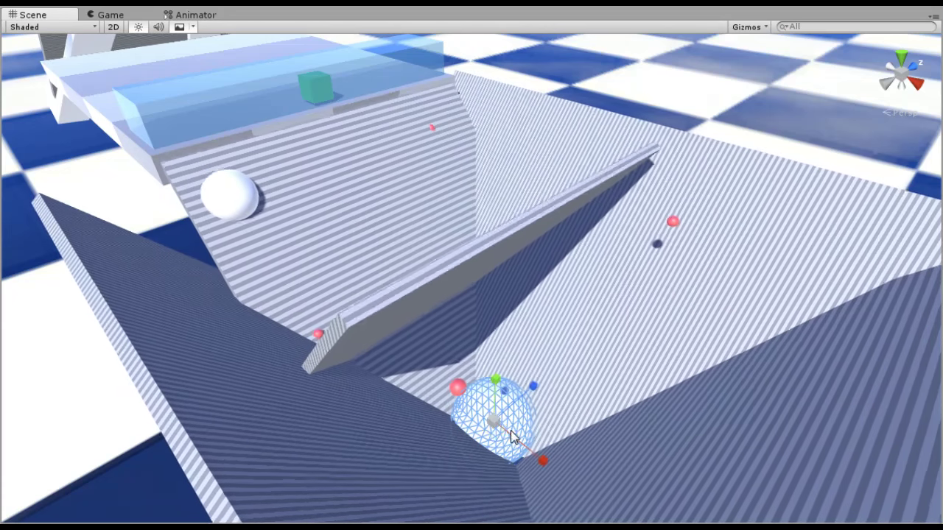
pyautogui.moveTo(506, 435); pyautogui.dragTo(529, 451)
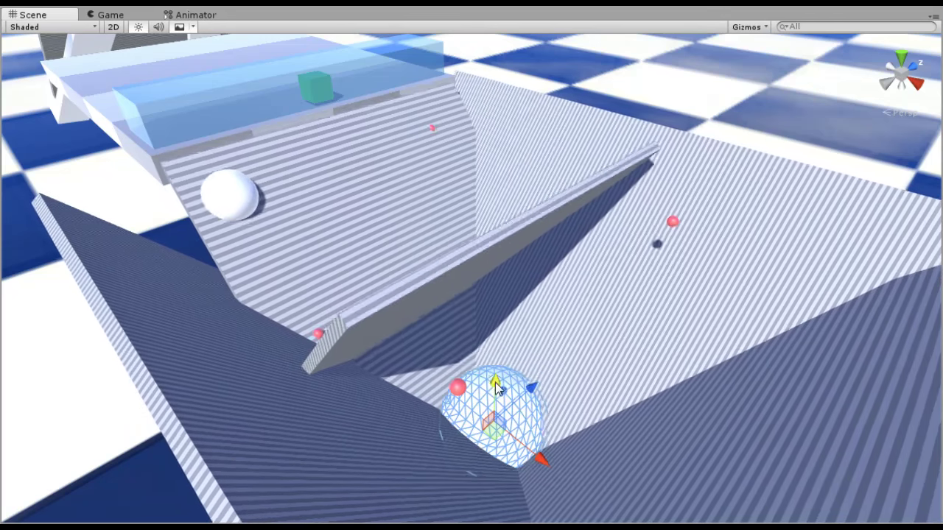
pyautogui.press('w')
pyautogui.moveTo(494, 413); pyautogui.dragTo(499, 308)
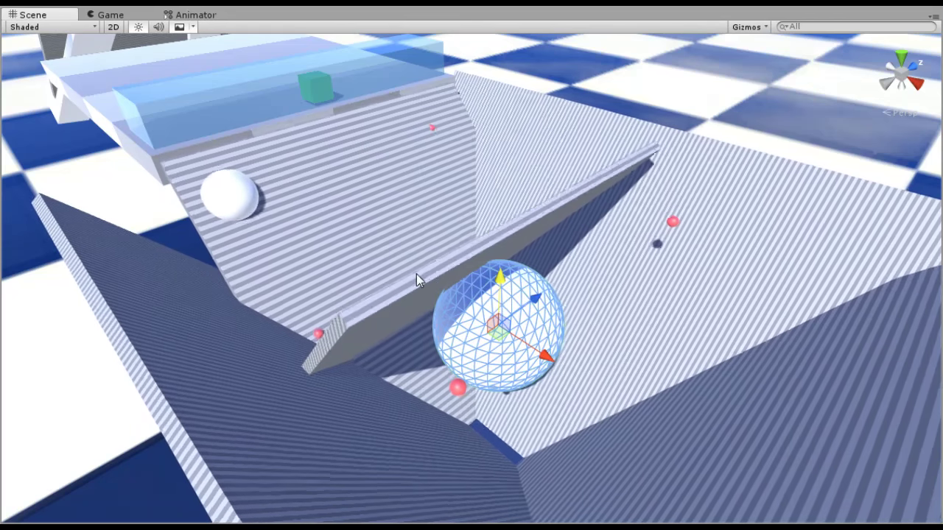
pyautogui.moveTo(479, 342)
pyautogui.mouseDown(button='middle')
pyautogui.moveTo(632, 452)
pyautogui.moveTo(489, 355)
pyautogui.mouseUp(button='middle')
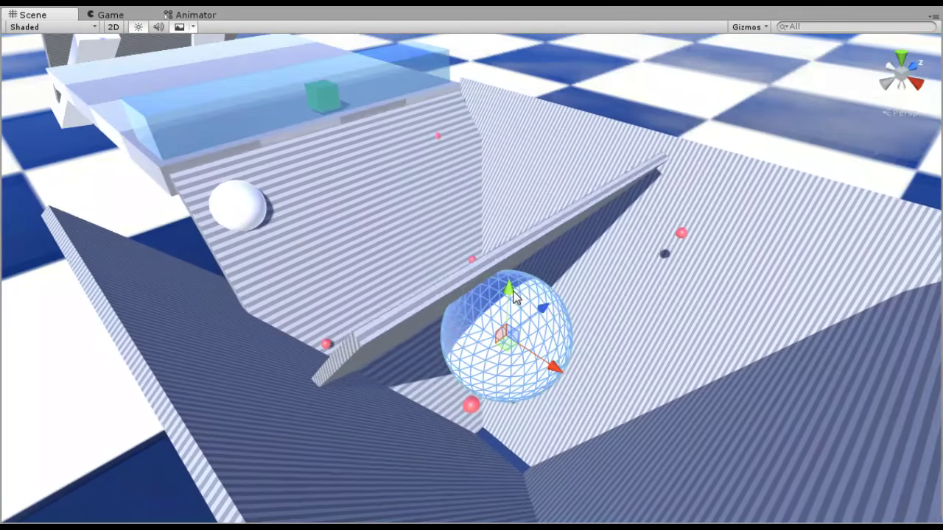
pyautogui.moveTo(514, 302); pyautogui.dragTo(519, 254)
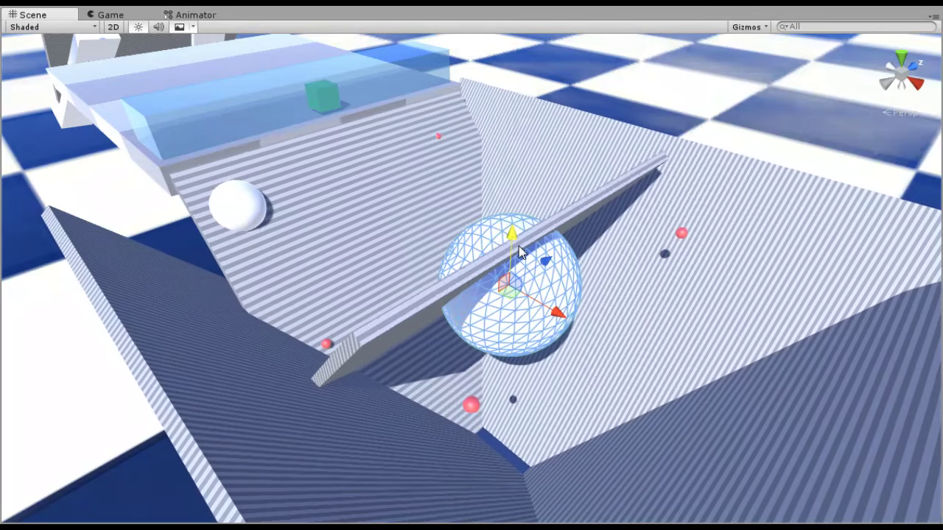
pyautogui.moveTo(520, 253); pyautogui.dragTo(471, 304, button='middle')
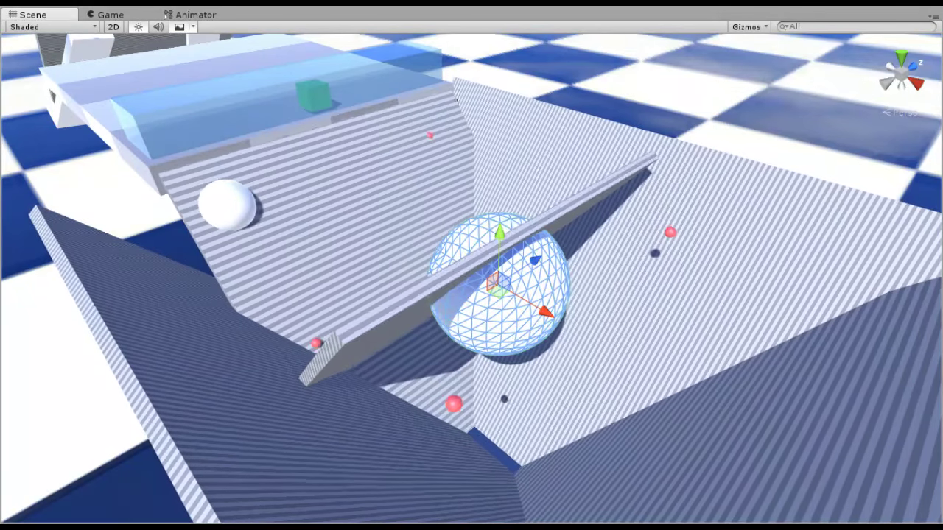
# - Raise the small sphere near the bottom opening along Y and shift it along Z into the middle of the large sphere copy
pyautogui.click(454, 404)
pyautogui.moveTo(492, 376); pyautogui.dragTo(501, 246)
pyautogui.moveTo(495, 318); pyautogui.dragTo(370, 400, button='middle')
pyautogui.moveTo(590, 396); pyautogui.dragTo(297, 373, button='right')
pyautogui.moveTo(472, 374); pyautogui.dragTo(393, 221, button='middle')
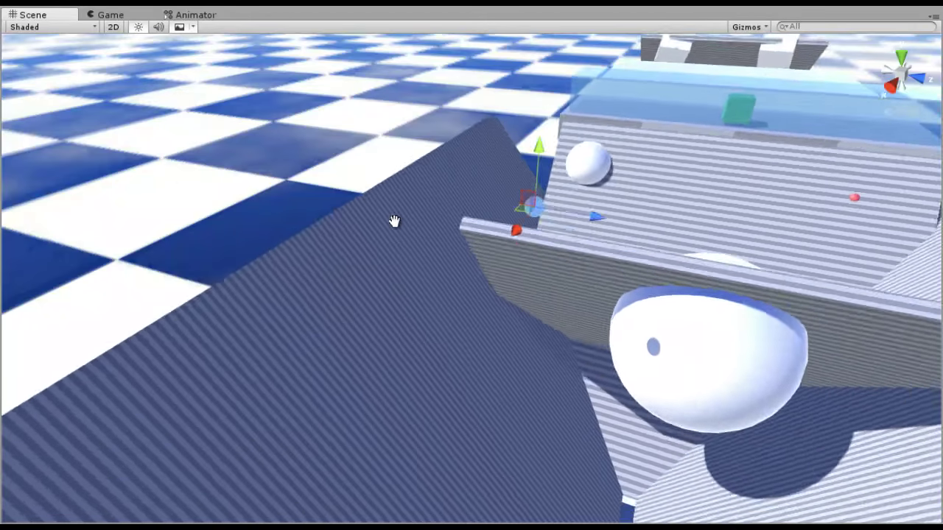
pyautogui.moveTo(464, 231); pyautogui.dragTo(522, 217, button='right')
pyautogui.moveTo(590, 259); pyautogui.dragTo(606, 379)
pyautogui.moveTo(606, 378); pyautogui.dragTo(607, 278, button='middle')
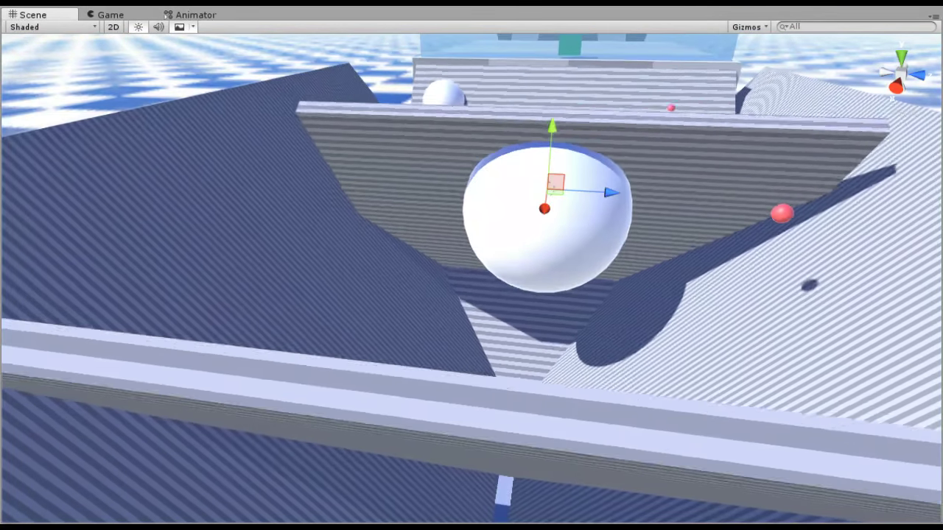
# - Delete the small sphere above the sunlit slope beside the large copy, and lower a small sphere to just above the bottom opening
pyautogui.click(782, 214)
pyautogui.press('Delete')
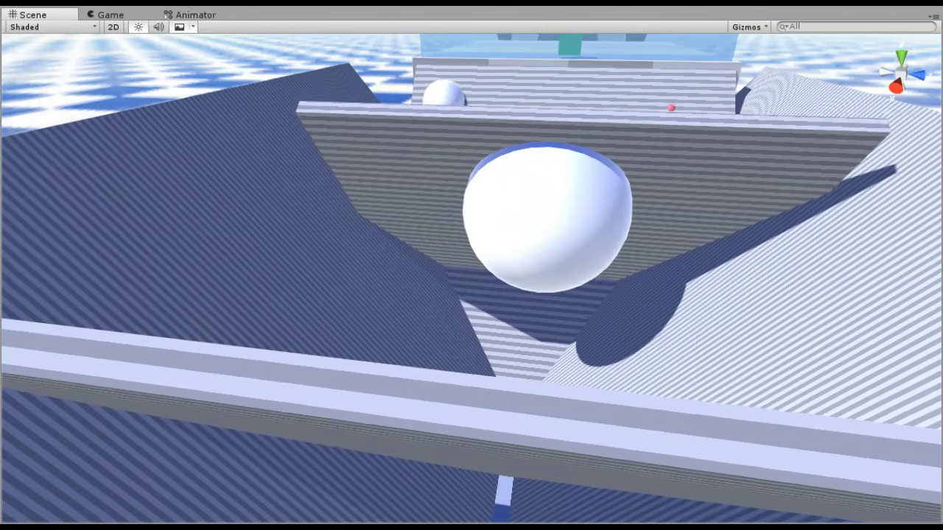
pyautogui.click(546, 215)
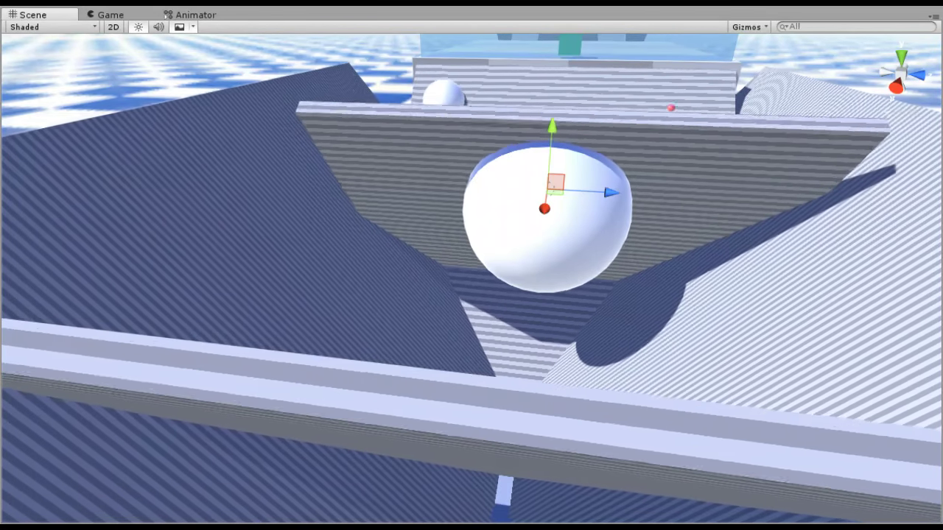
pyautogui.moveTo(347, 259); pyautogui.dragTo(344, 299, button='middle')
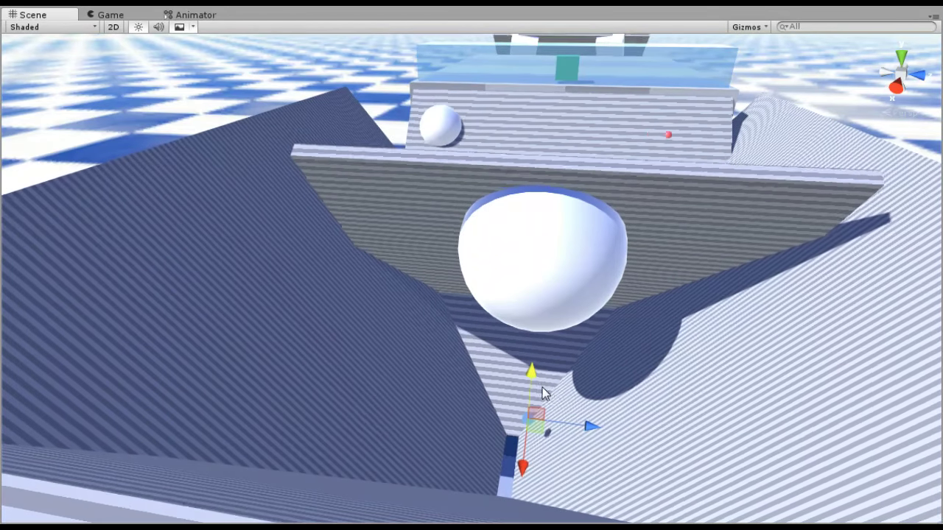
pyautogui.moveTo(552, 375); pyautogui.dragTo(542, 329, button='middle')
pyautogui.scroll(3, 507, 394)
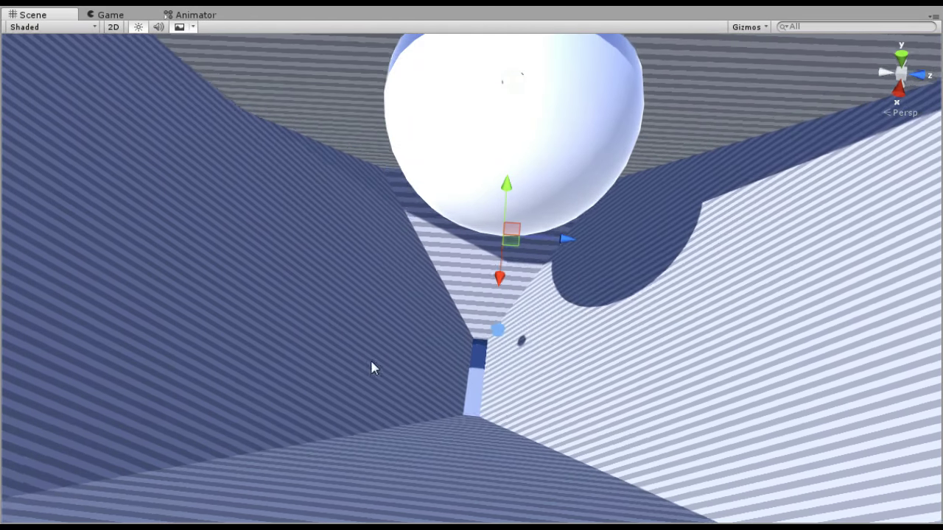
# - Shift the selected object slightly along the negative Z axis to line it up with the narrow gap
pyautogui.moveTo(371, 362); pyautogui.dragTo(368, 335, button='middle')
pyautogui.moveTo(554, 218); pyautogui.dragTo(536, 218)
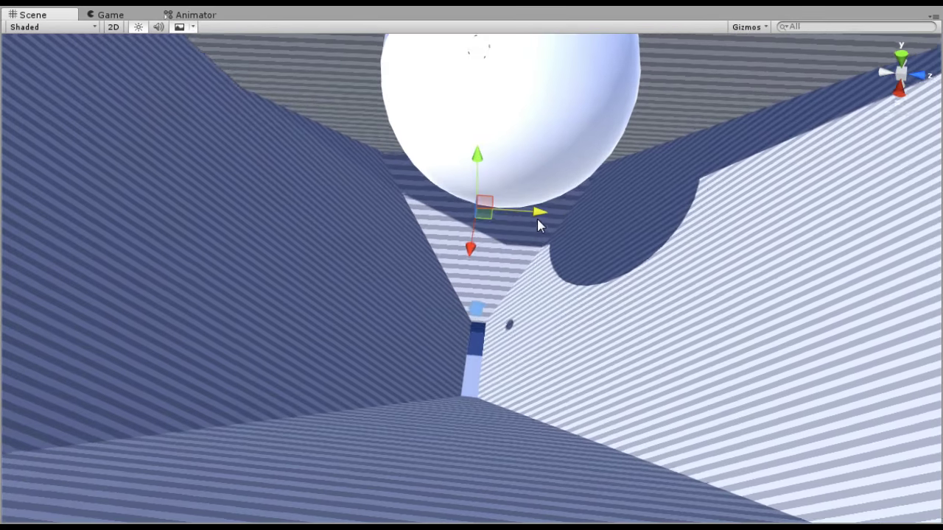
pyautogui.moveTo(508, 289); pyautogui.dragTo(492, 296, button='middle')
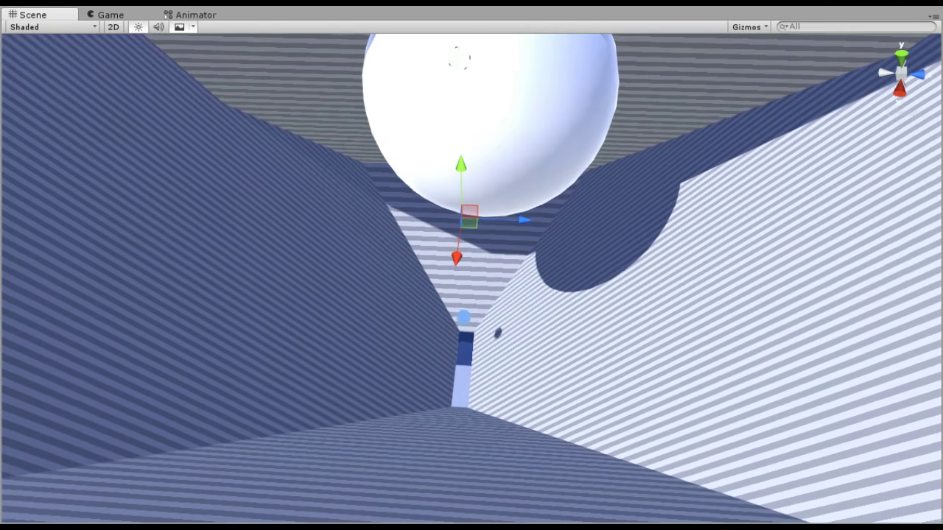
# - Select the large sphere together with the small ball at the funnel's narrow gap
pyautogui.click(463, 319)
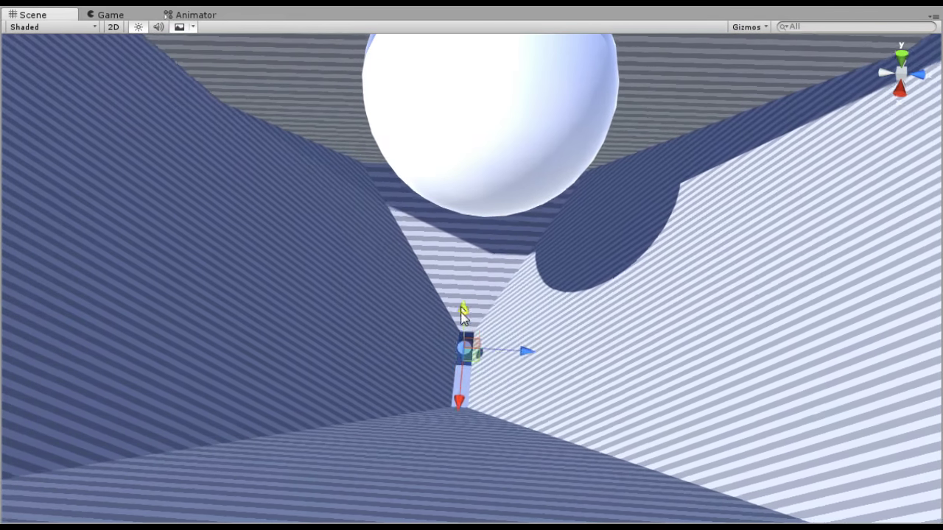
pyautogui.moveTo(463, 310); pyautogui.dragTo(579, 253, button='middle')
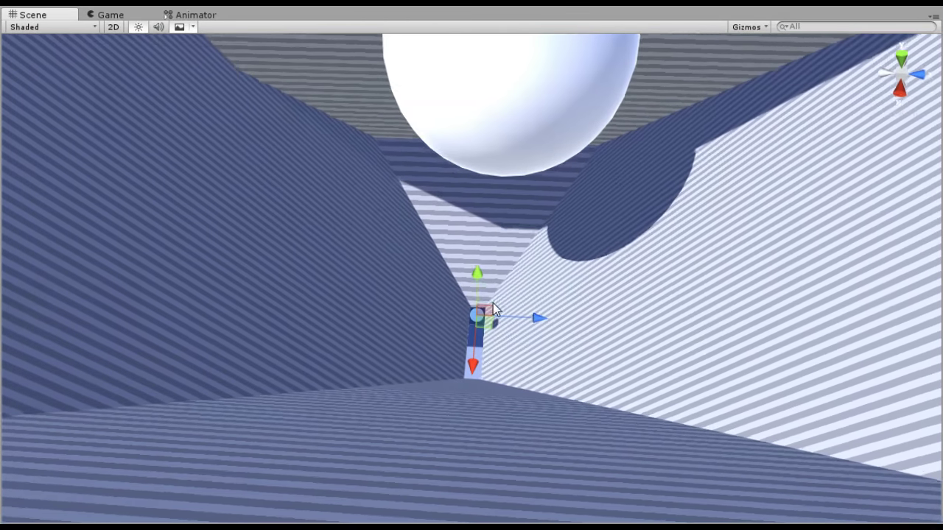
pyautogui.moveTo(493, 310); pyautogui.dragTo(579, 317, button='middle')
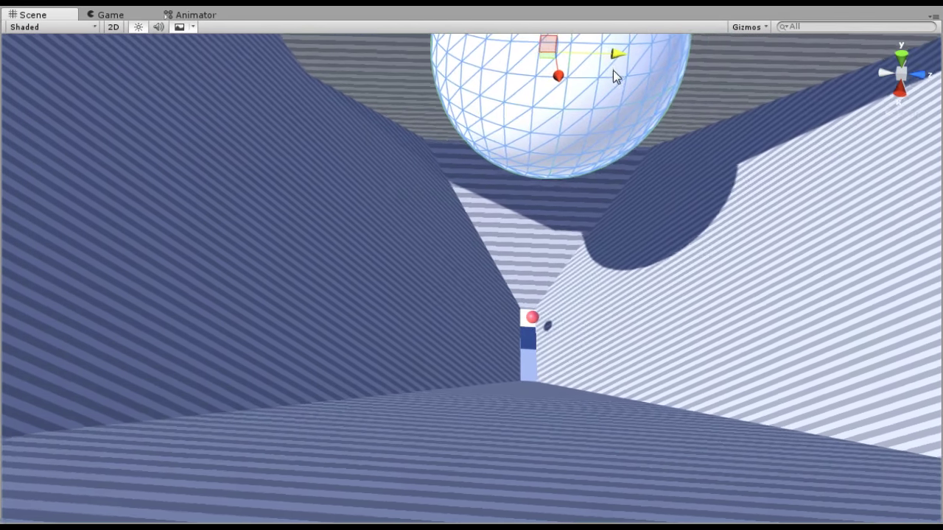
pyautogui.moveTo(616, 80); pyautogui.dragTo(535, 291, button='middle')
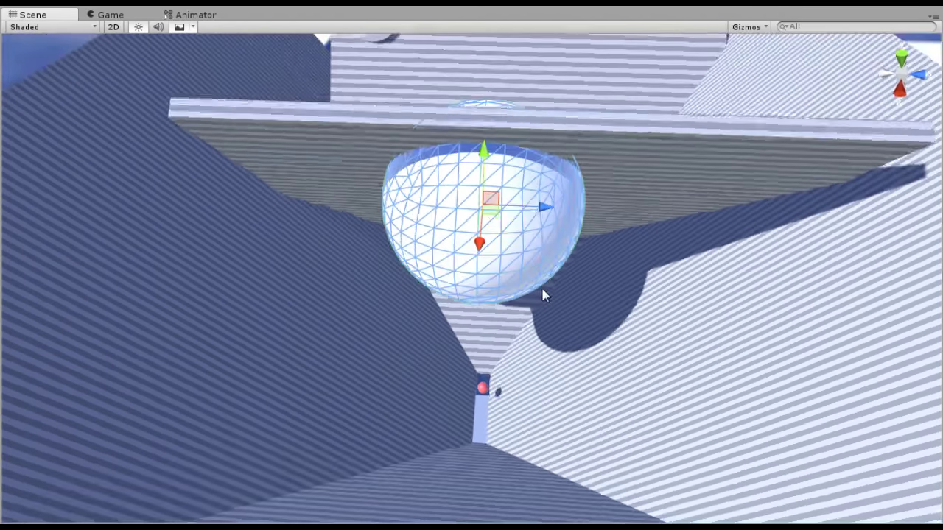
pyautogui.moveTo(508, 204); pyautogui.dragTo(514, 321, button='middle')
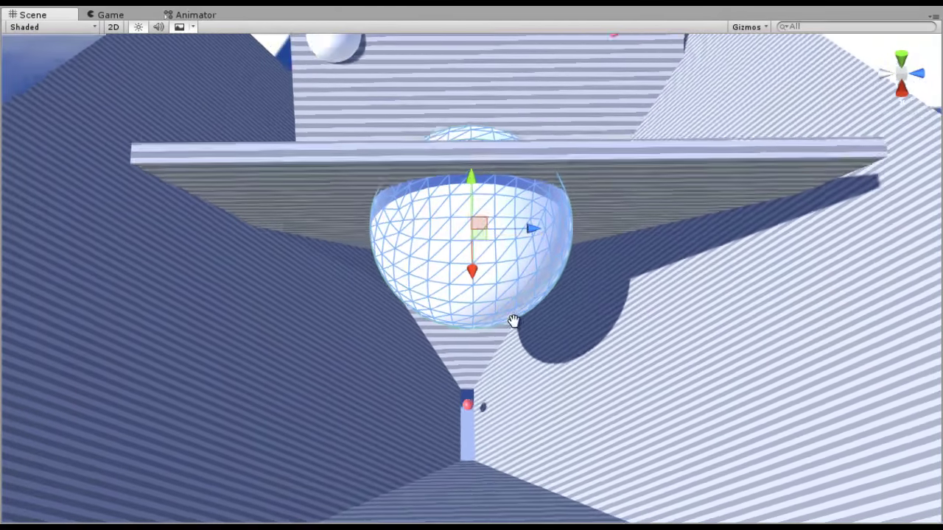
pyautogui.keyDown('shift'); pyautogui.click(469, 407); pyautogui.keyUp('shift')
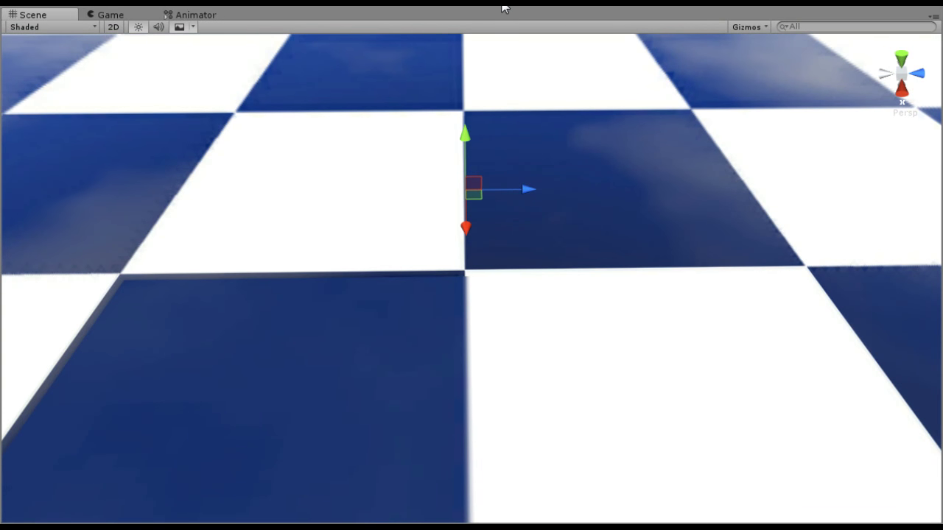
# - Run the simulation and inspect the pink creatures on the platform and the adjoining funnel in the Scene view
pyautogui.click(505, 8)
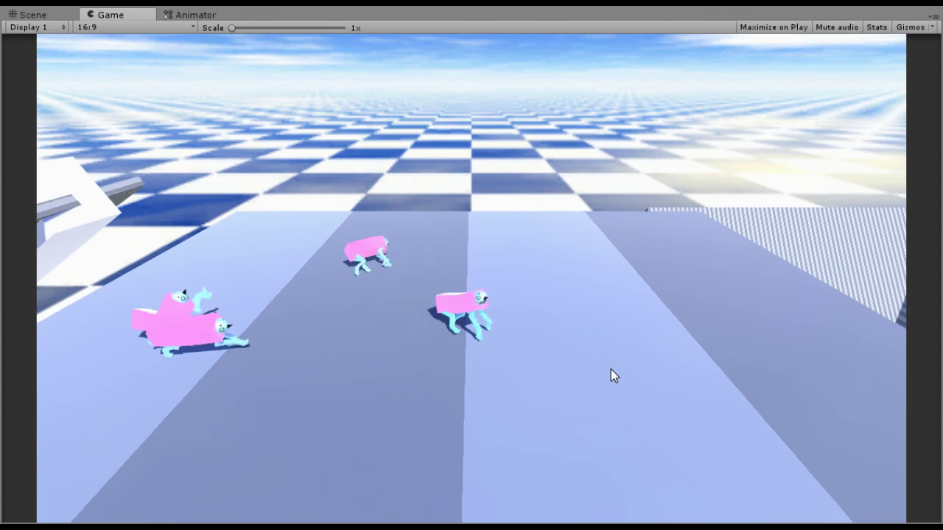
pyautogui.click(25, 16)
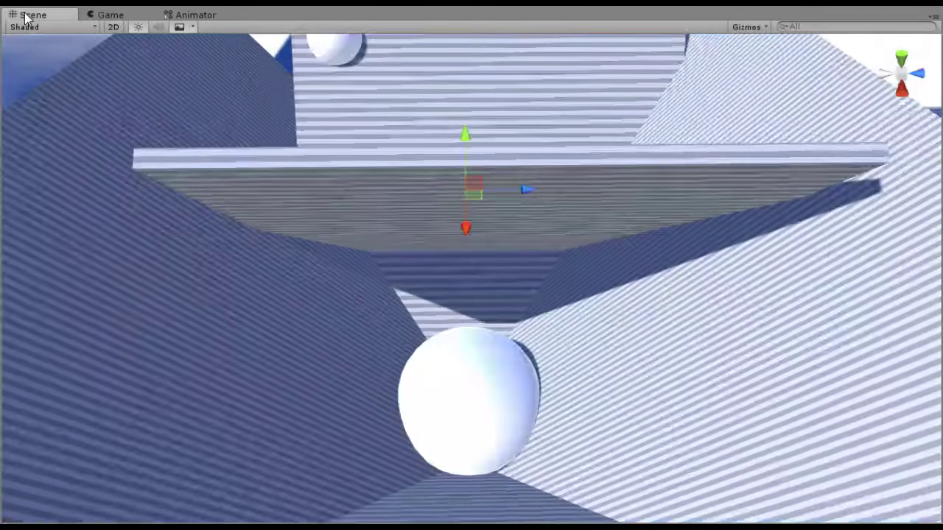
pyautogui.scroll(-5, 420, 221)
pyautogui.moveTo(421, 221); pyautogui.dragTo(572, 446, button='middle')
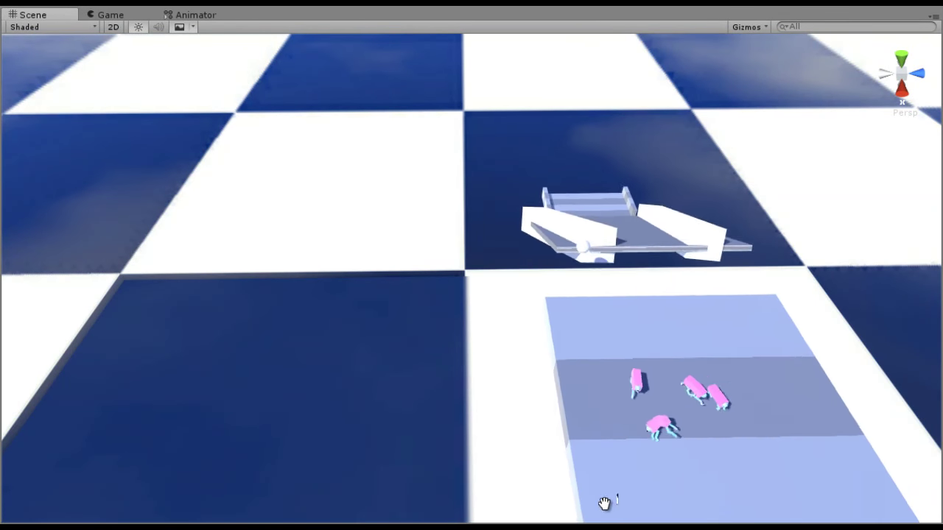
pyautogui.moveTo(451, 372); pyautogui.dragTo(520, 418, button='right')
pyautogui.moveTo(474, 445); pyautogui.dragTo(423, 503, button='middle')
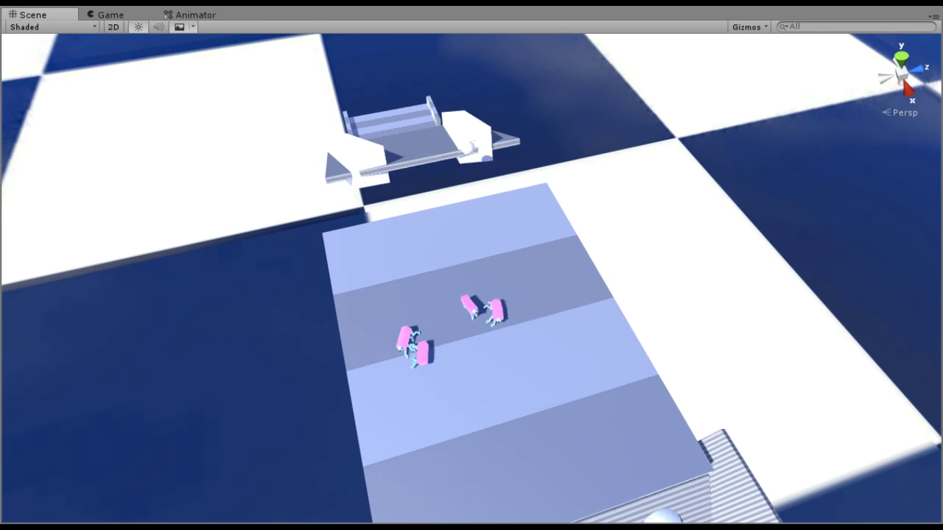
pyautogui.moveTo(400, 398); pyautogui.dragTo(400, 290, button='middle')
pyautogui.moveTo(400, 291); pyautogui.dragTo(547, 325, button='right')
pyautogui.scroll(2, 546, 325)
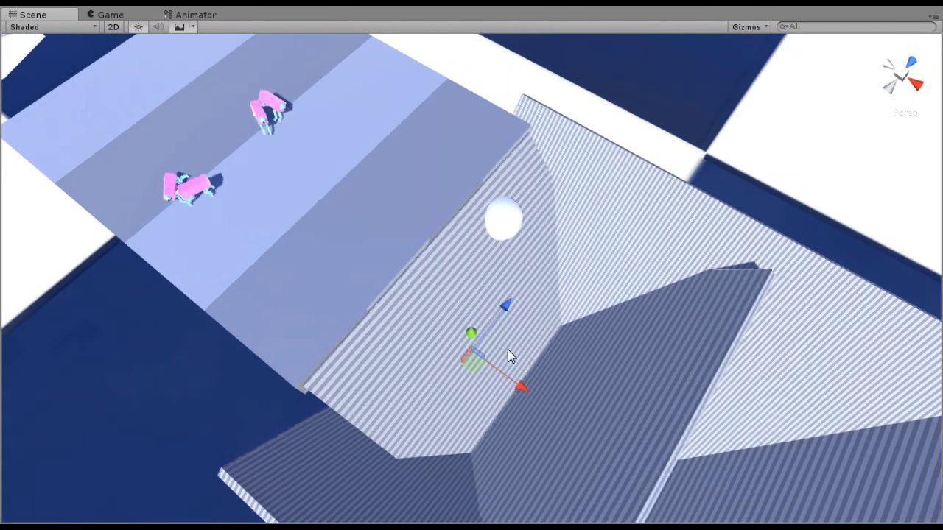
pyautogui.moveTo(448, 225); pyautogui.dragTo(443, 191, button='middle')
pyautogui.click(117, 13)
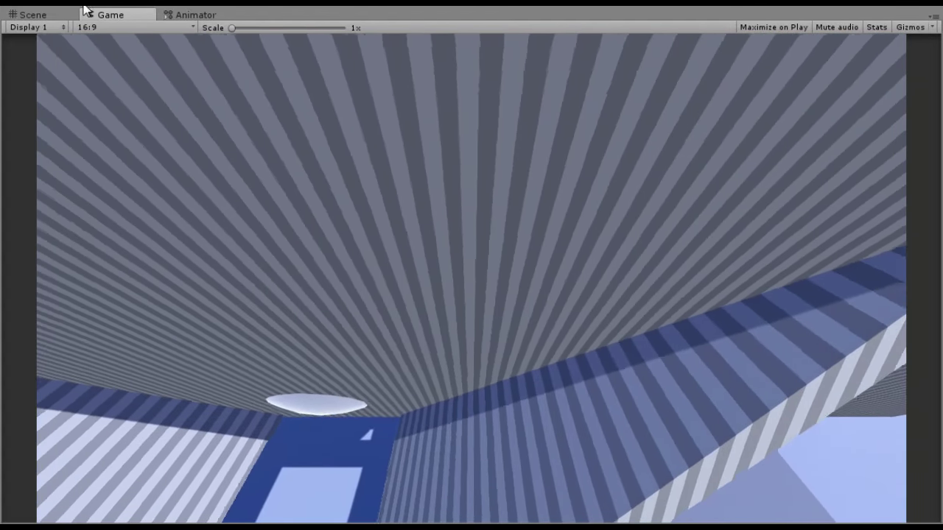
# - Examine in the Scene view how the creatures move past the large sphere toward the funnel's narrow gap
pyautogui.click(31, 15)
pyautogui.moveTo(608, 377); pyautogui.dragTo(273, 30, button='middle')
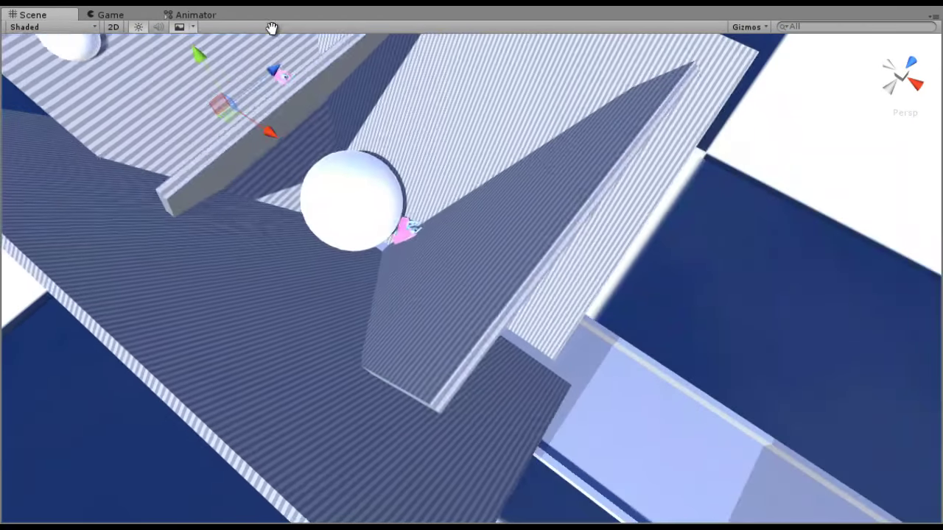
pyautogui.scroll(3, 361, 156)
pyautogui.keyDown('alt'); pyautogui.moveTo(361, 156); pyautogui.dragTo(493, 229); pyautogui.keyUp('alt')
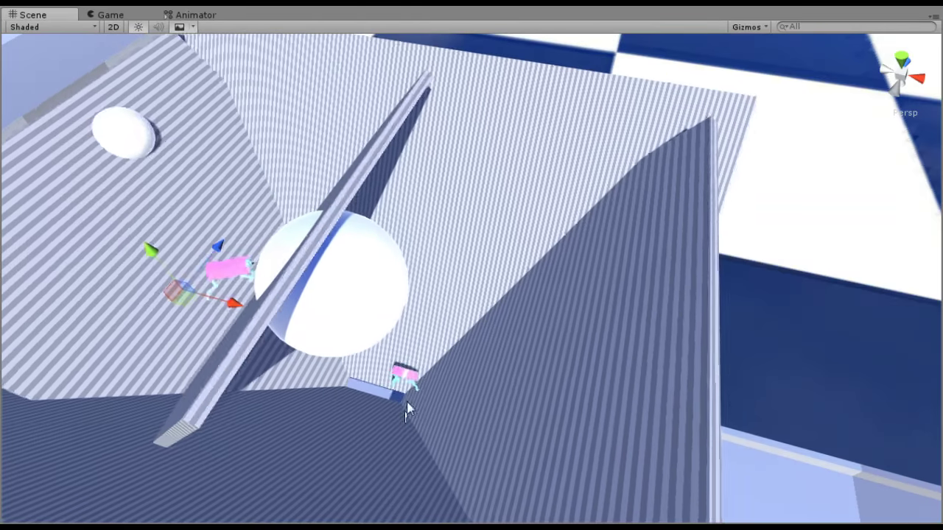
pyautogui.moveTo(407, 402); pyautogui.dragTo(358, 381, button='right')
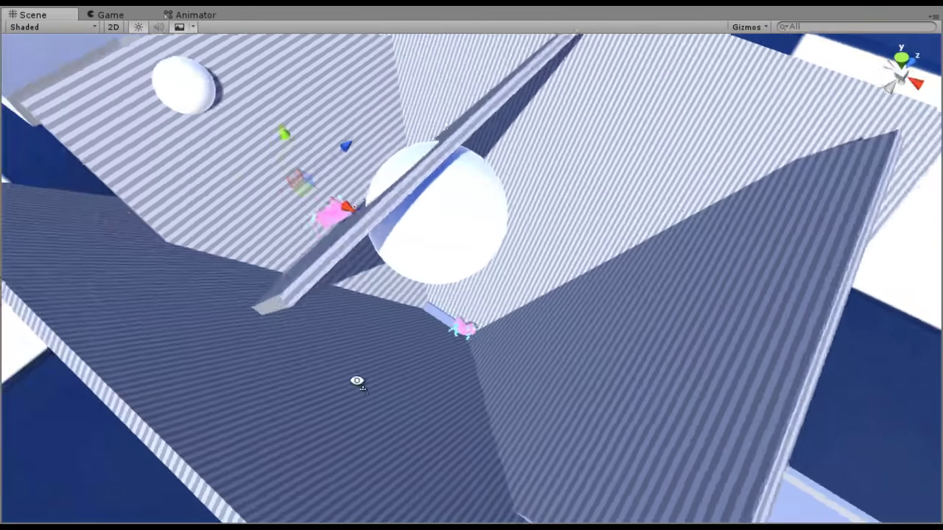
pyautogui.moveTo(451, 368); pyautogui.dragTo(438, 396, button='middle')
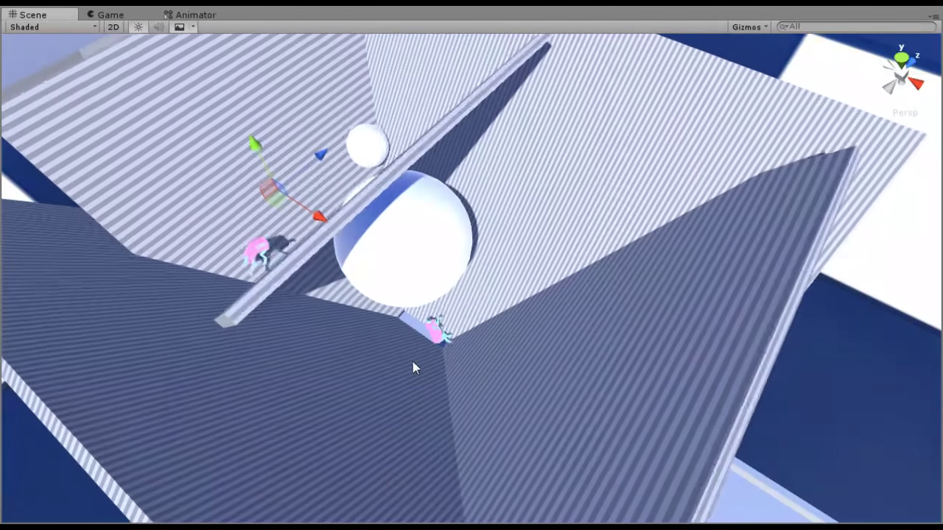
pyautogui.scroll(1, 456, 374)
pyautogui.scroll(3, 460, 373)
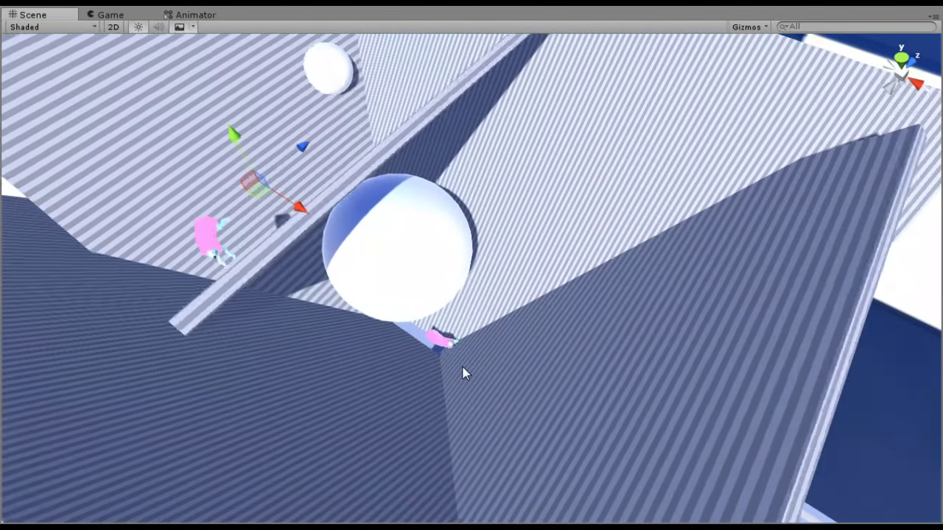
pyautogui.moveTo(463, 372); pyautogui.dragTo(324, 375, button='right')
pyautogui.moveTo(557, 370); pyautogui.dragTo(359, 432, button='middle')
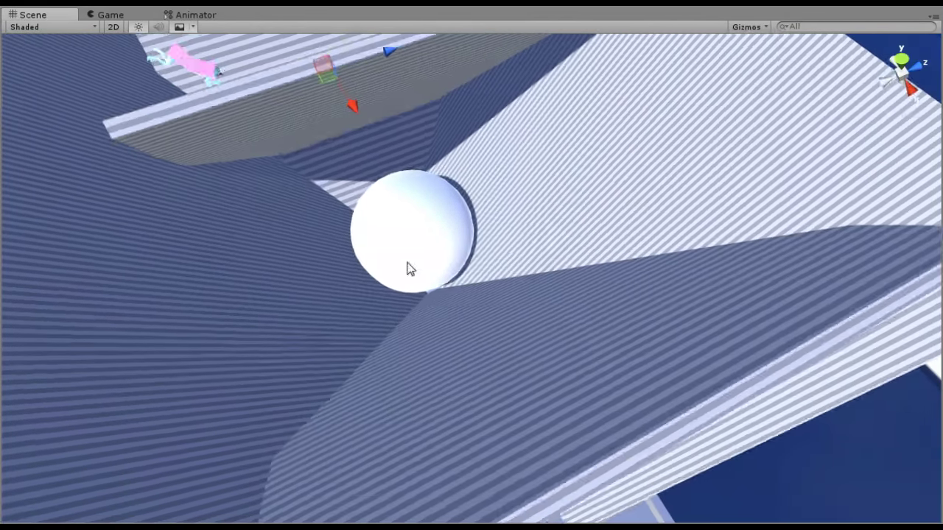
# - Examine the large sphere, the cross walls and the gap between them from several angles while the simulation runs
pyautogui.keyDown('alt'); pyautogui.moveTo(408, 267); pyautogui.dragTo(435, 366); pyautogui.keyUp('alt')
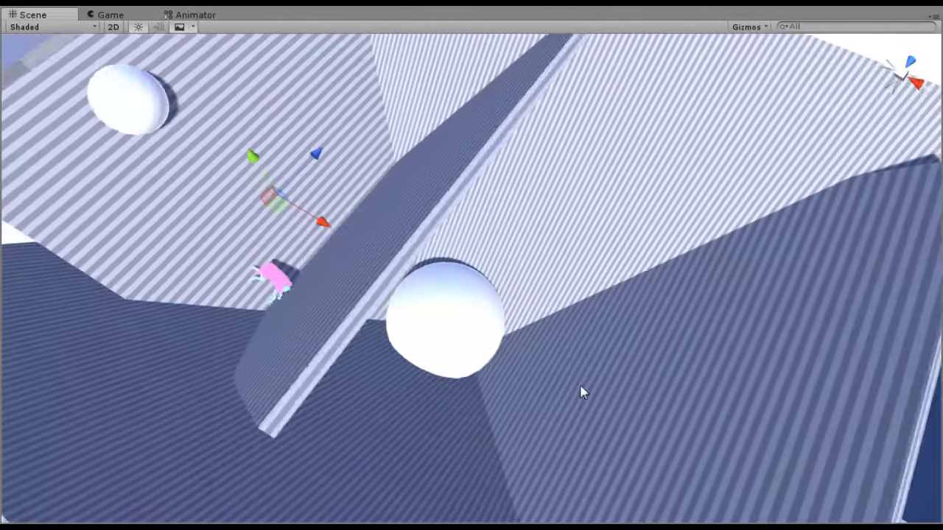
pyautogui.scroll(-3, 570, 385)
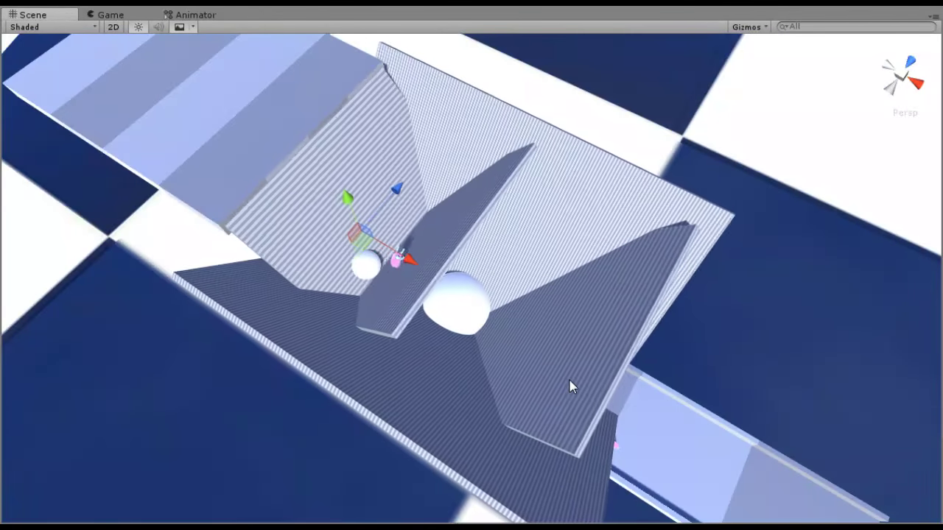
pyautogui.scroll(4, 569, 380)
pyautogui.scroll(2, 571, 382)
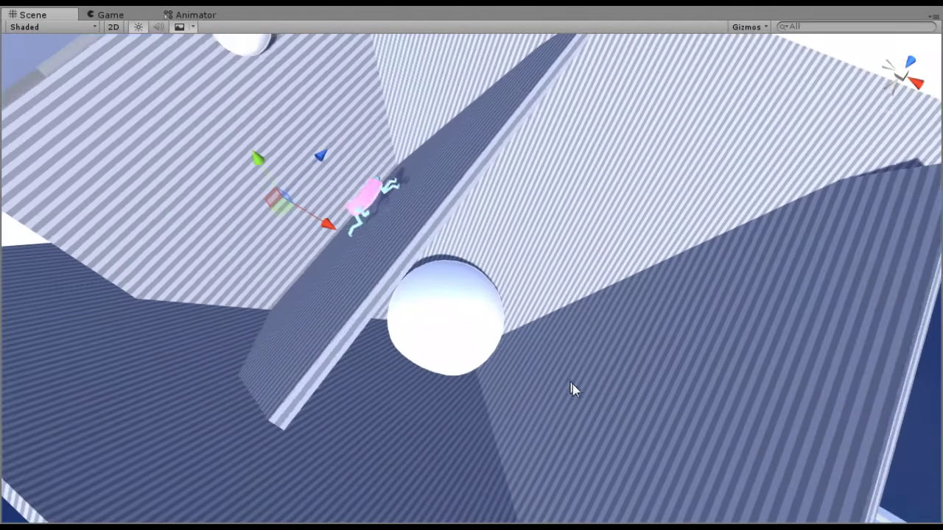
pyautogui.moveTo(572, 384); pyautogui.dragTo(536, 345, button='middle')
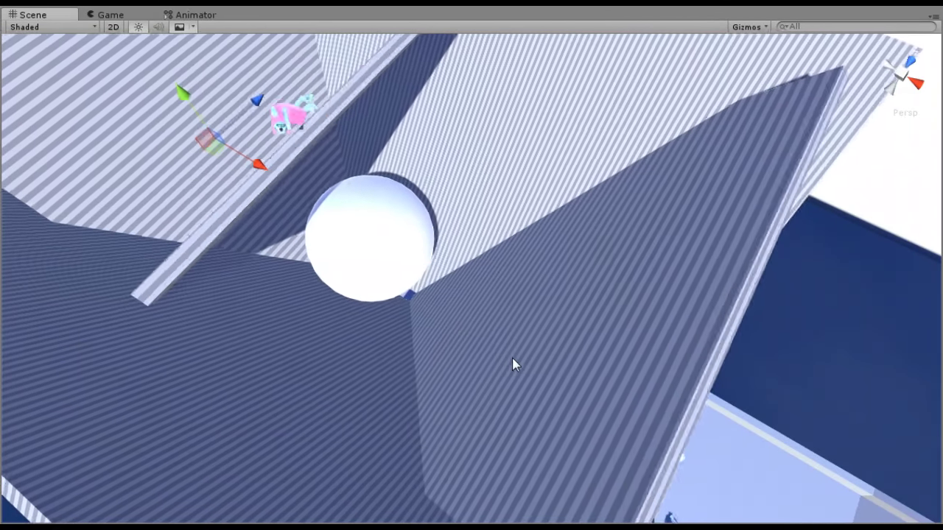
pyautogui.moveTo(512, 364); pyautogui.dragTo(455, 327, button='middle')
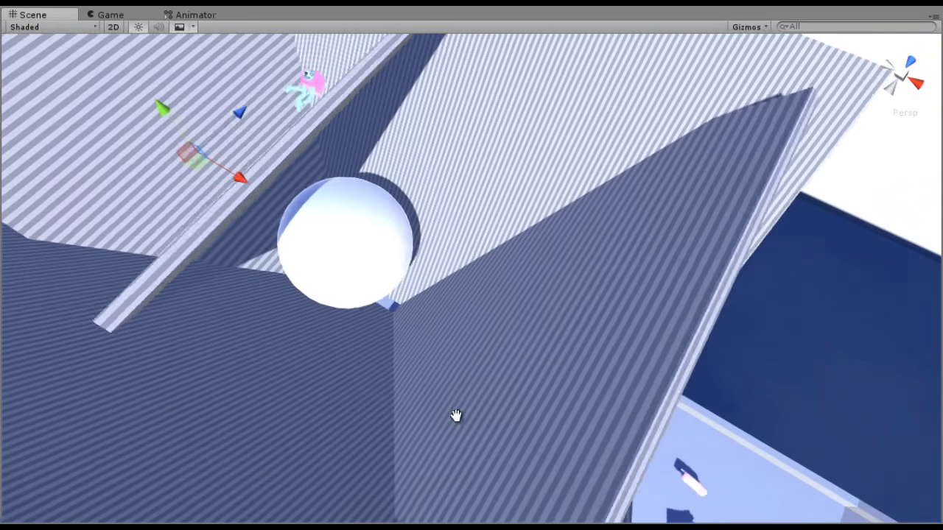
pyautogui.keyDown('alt'); pyautogui.moveTo(454, 415); pyautogui.dragTo(480, 341); pyautogui.keyUp('alt')
pyautogui.moveTo(480, 342); pyautogui.dragTo(458, 347, button='middle')
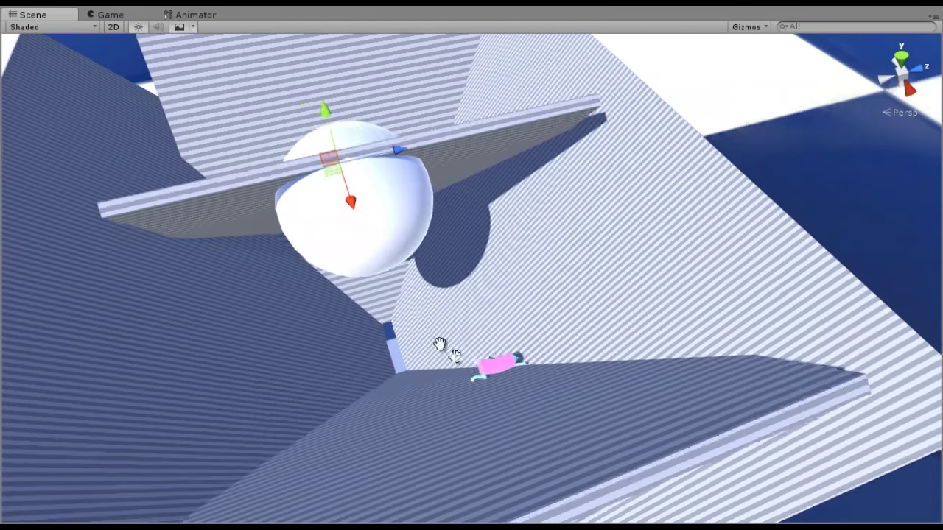
pyautogui.keyDown('alt'); pyautogui.moveTo(434, 344); pyautogui.dragTo(398, 318); pyautogui.keyUp('alt')
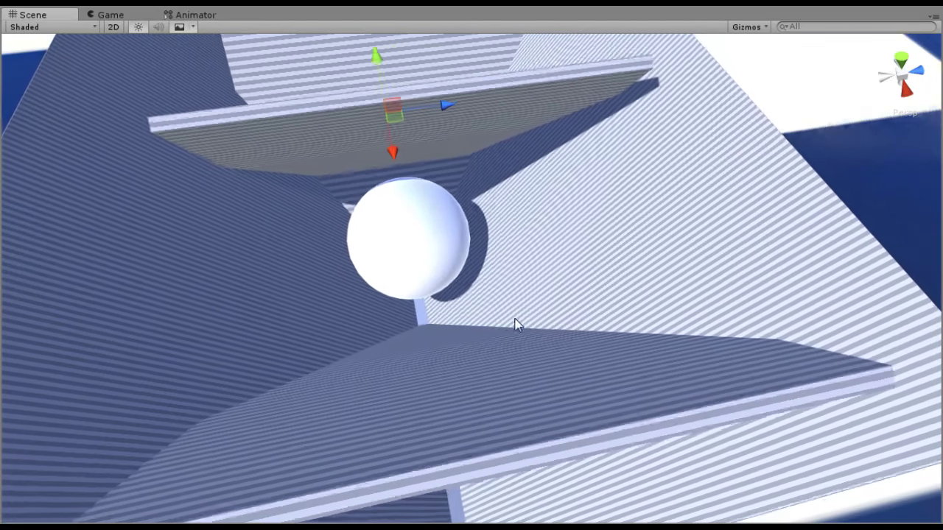
pyautogui.moveTo(464, 318); pyautogui.dragTo(465, 267, button='middle')
pyautogui.moveTo(534, 339); pyautogui.dragTo(551, 275, button='middle')
pyautogui.moveTo(447, 477); pyautogui.dragTo(375, 387, button='middle')
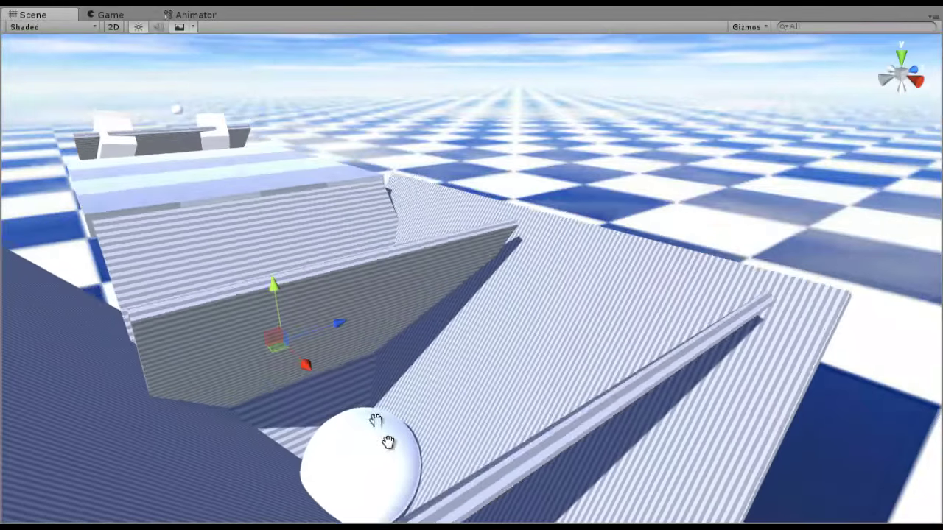
pyautogui.moveTo(376, 387); pyautogui.dragTo(411, 429, button='right')
pyautogui.moveTo(411, 429); pyautogui.dragTo(440, 463, button='middle')
# - Examine the creatures on the walled lane beyond the funnel, including the exit beneath the striped walls
pyautogui.moveTo(508, 451); pyautogui.dragTo(405, 217, button='middle')
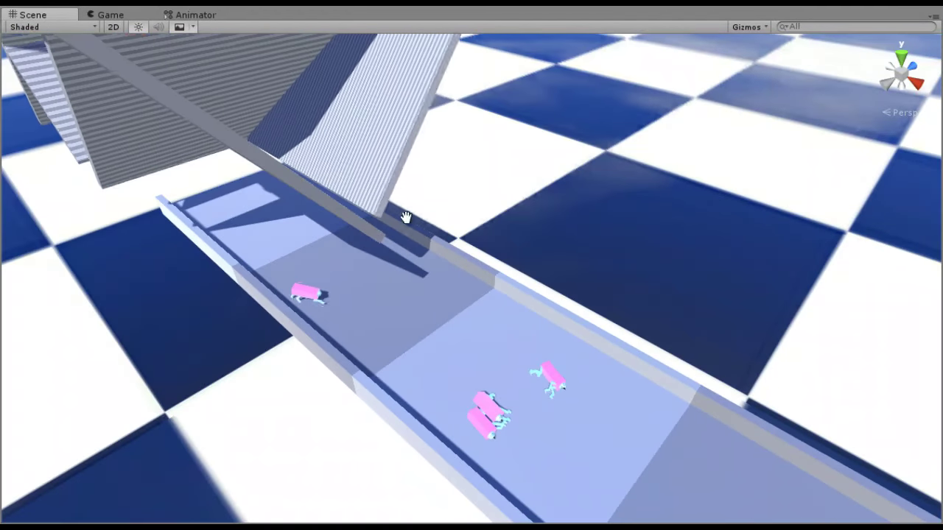
pyautogui.moveTo(493, 356); pyautogui.dragTo(445, 388, button='middle')
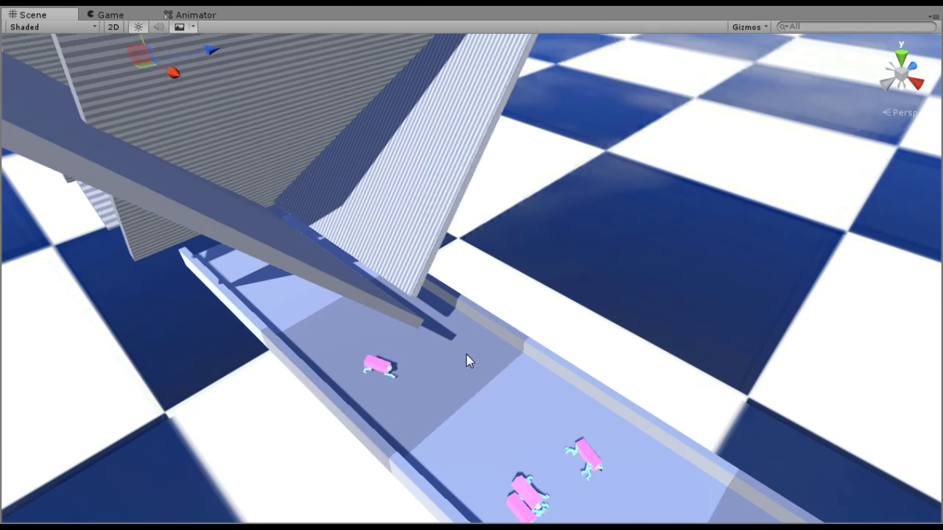
pyautogui.moveTo(466, 354); pyautogui.dragTo(491, 383, button='right')
pyautogui.moveTo(458, 392); pyautogui.dragTo(467, 405, button='middle')
pyautogui.moveTo(381, 318); pyautogui.dragTo(403, 368, button='middle')
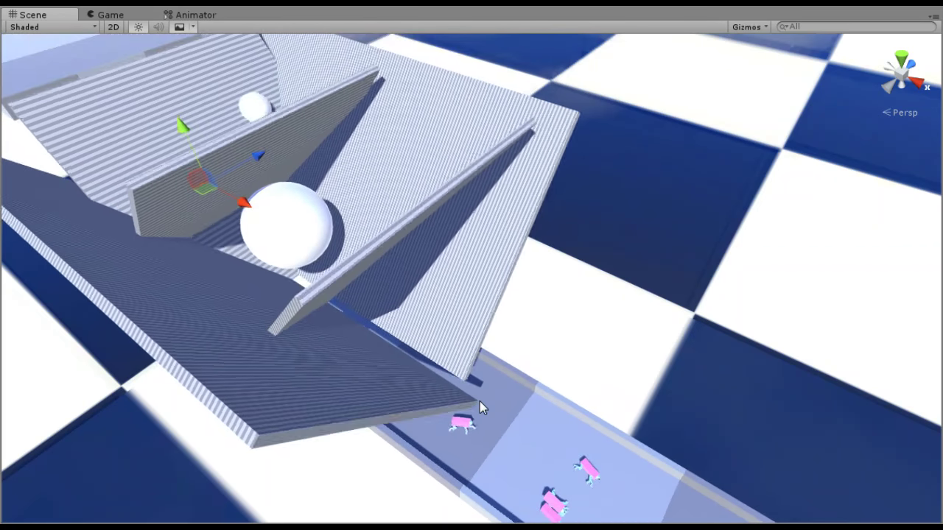
pyautogui.keyDown('alt'); pyautogui.moveTo(490, 391); pyautogui.dragTo(543, 402); pyautogui.keyUp('alt')
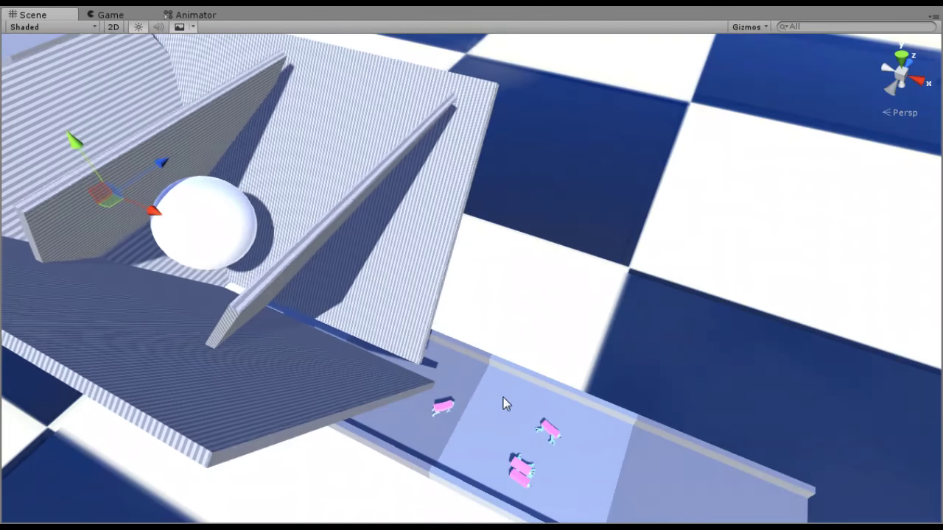
pyautogui.moveTo(505, 402); pyautogui.dragTo(522, 419, button='middle')
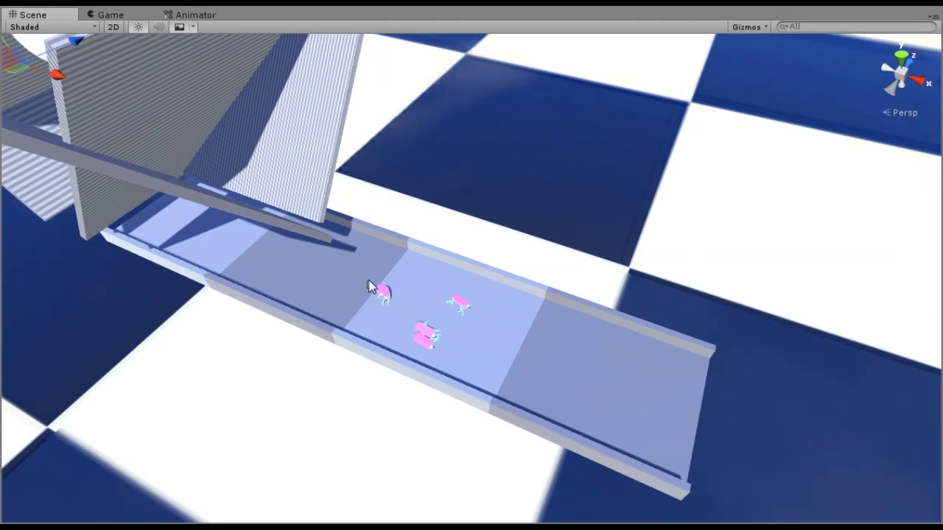
pyautogui.scroll(2, 380, 322)
pyautogui.moveTo(362, 307); pyautogui.dragTo(416, 398, button='middle')
pyautogui.moveTo(416, 397); pyautogui.dragTo(386, 395, button='right')
pyautogui.keyDown('alt'); pyautogui.moveTo(386, 395); pyautogui.dragTo(415, 381); pyautogui.keyUp('alt')
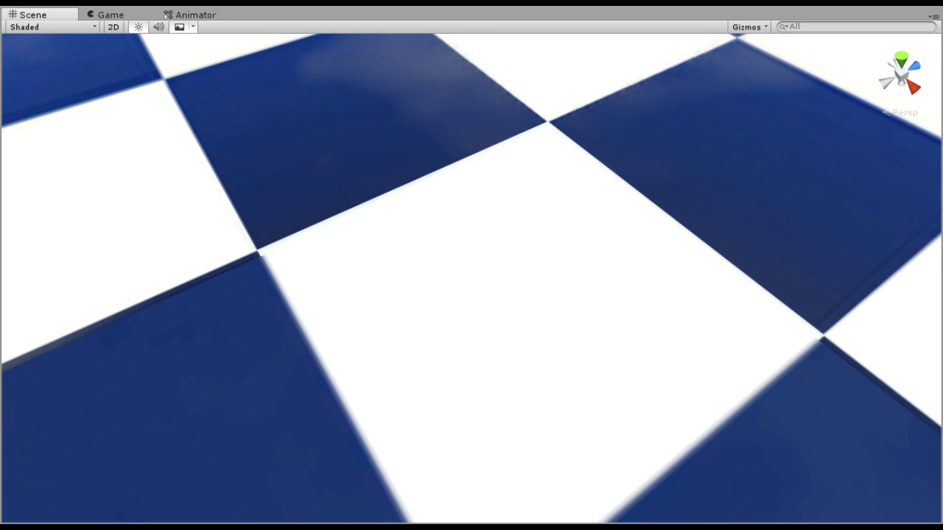
# - Run the simulation again
pyautogui.click(504, 4)
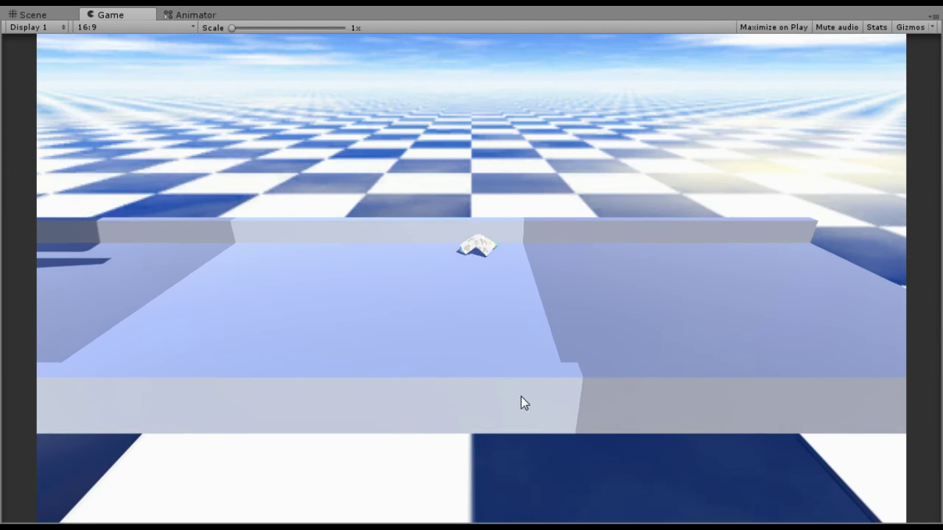
# - Examine in the Scene view how the creatures cross the striped funnel, from the upper ramp to the gap beside the large sphere
pyautogui.click(56, 16)
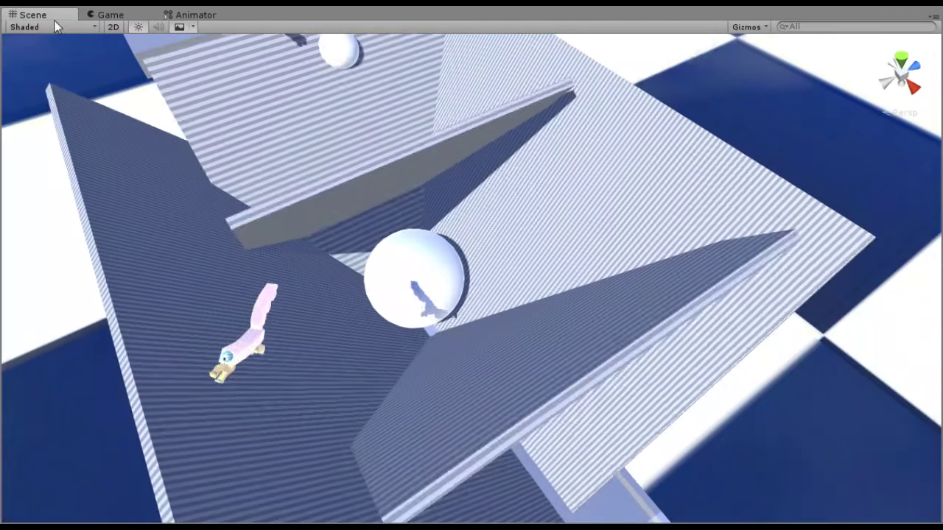
pyautogui.scroll(-3, 469, 329)
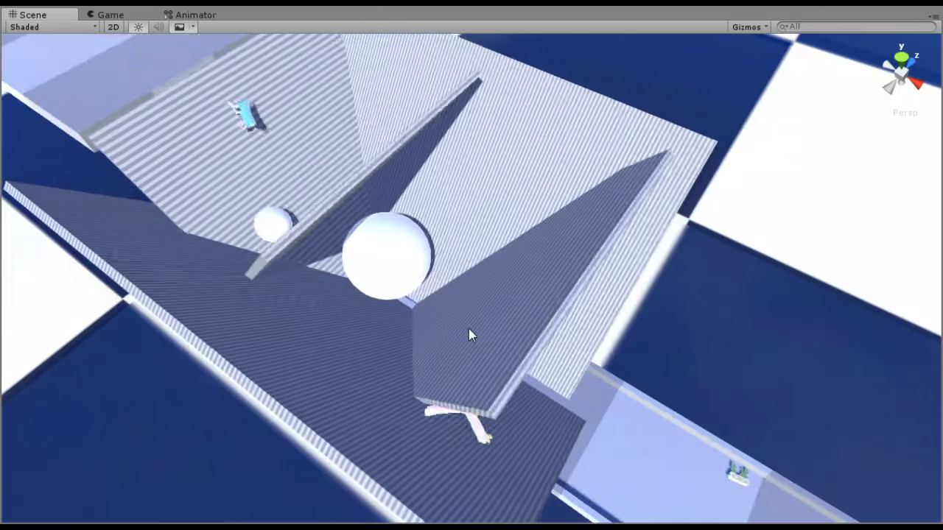
pyautogui.moveTo(490, 328); pyautogui.dragTo(608, 318, button='middle')
pyautogui.moveTo(618, 353); pyautogui.dragTo(647, 353, button='right')
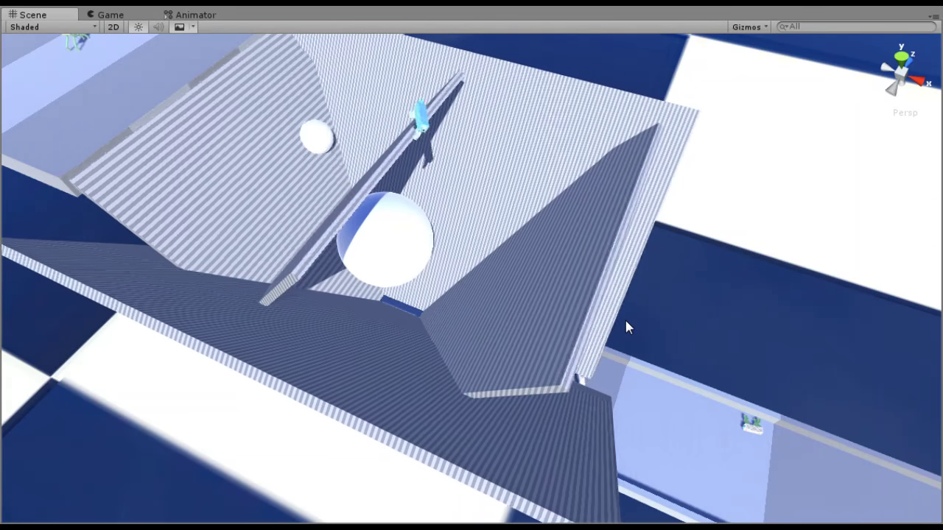
pyautogui.moveTo(621, 337); pyautogui.dragTo(496, 372, button='middle')
pyautogui.keyDown('alt'); pyautogui.moveTo(562, 376); pyautogui.dragTo(464, 310); pyautogui.keyUp('alt')
pyautogui.keyDown('alt'); pyautogui.moveTo(549, 392); pyautogui.dragTo(511, 358); pyautogui.keyUp('alt')
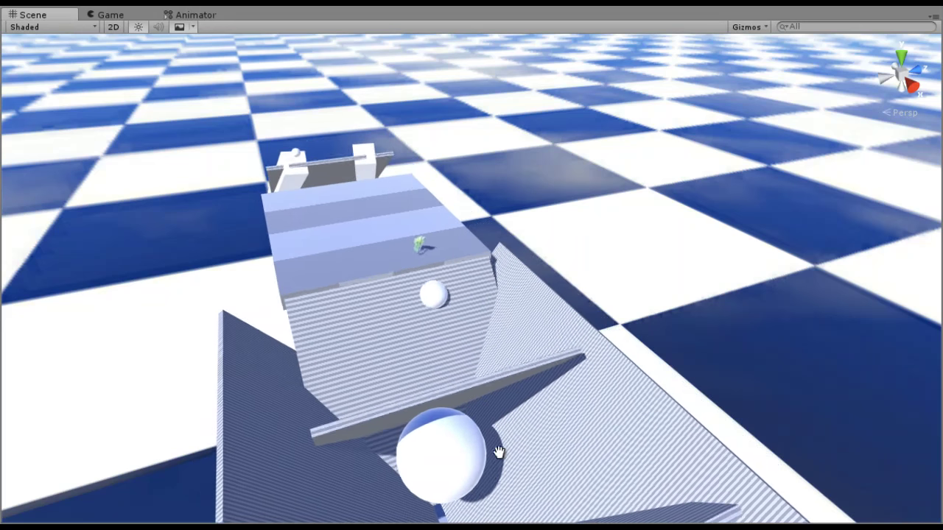
pyautogui.moveTo(497, 428); pyautogui.dragTo(526, 478, button='right')
pyautogui.moveTo(525, 476); pyautogui.dragTo(457, 355, button='middle')
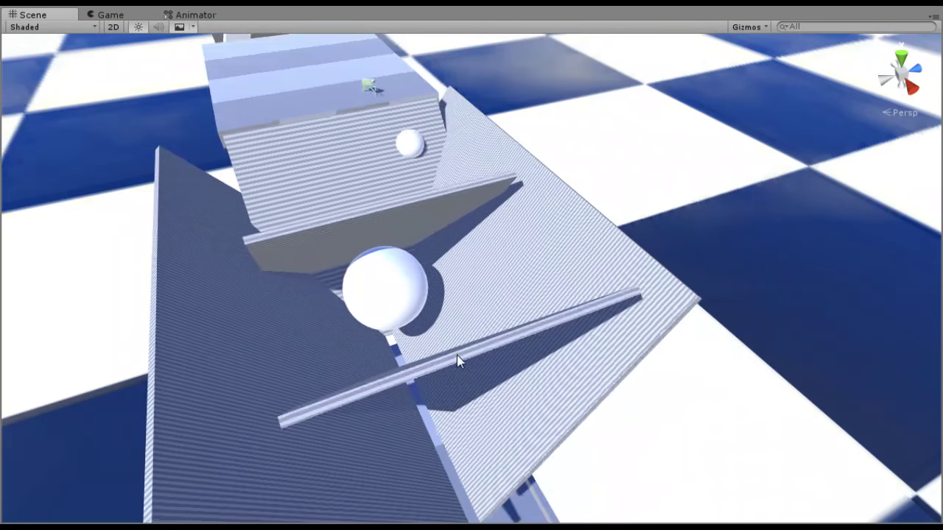
pyautogui.moveTo(482, 408); pyautogui.dragTo(406, 406, button='right')
pyautogui.moveTo(488, 373); pyautogui.dragTo(438, 422, button='middle')
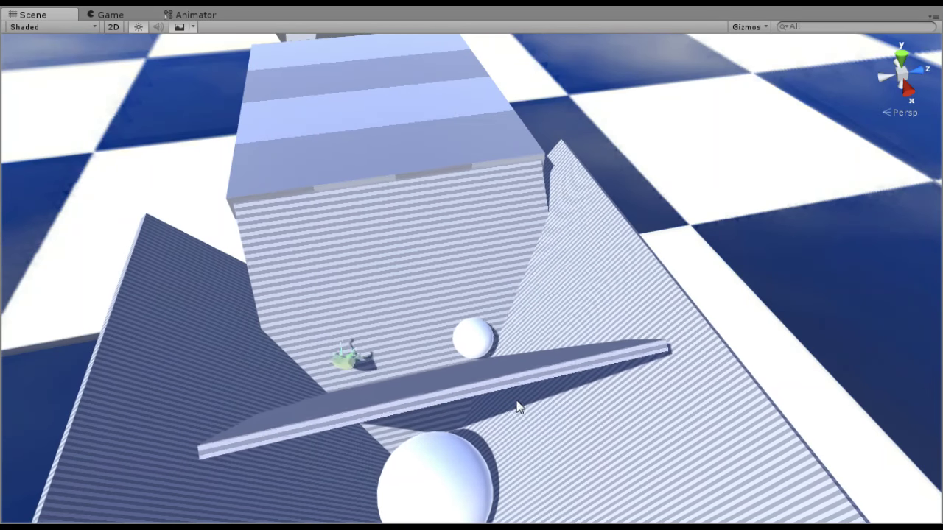
# - Follow the green creature past the small moving sphere and the upper cross wall down to the funnel's gap
pyautogui.moveTo(515, 404); pyautogui.dragTo(580, 434, button='right')
pyautogui.keyDown('alt'); pyautogui.moveTo(580, 435); pyautogui.dragTo(721, 299); pyautogui.keyUp('alt')
pyautogui.moveTo(623, 277); pyautogui.dragTo(654, 244, button='middle')
pyautogui.scroll(-1, 561, 321)
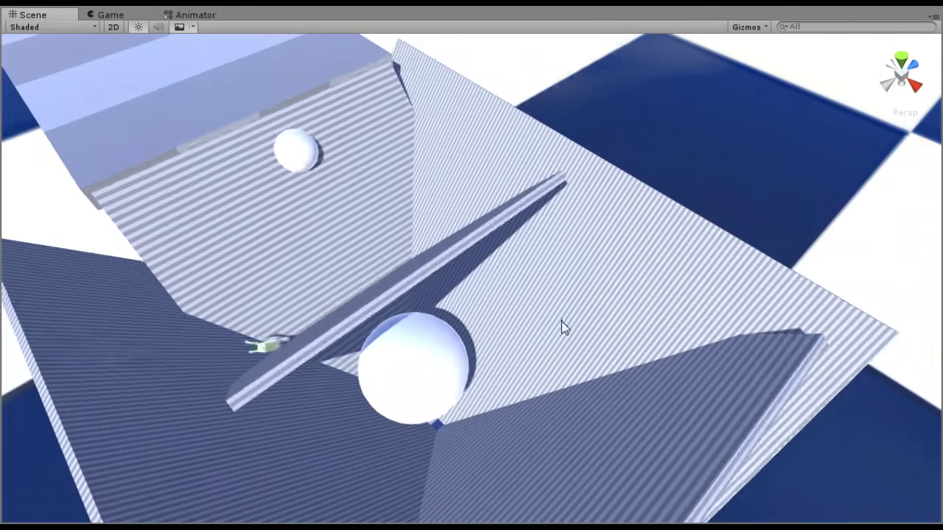
pyautogui.moveTo(589, 276); pyautogui.dragTo(607, 187, button='middle')
pyautogui.scroll(-1, 517, 343)
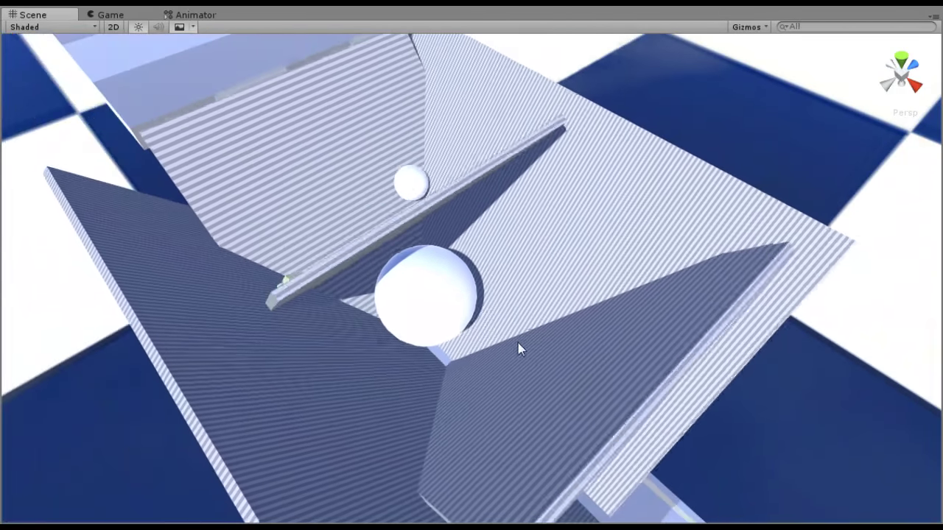
pyautogui.keyDown('alt'); pyautogui.moveTo(518, 343); pyautogui.dragTo(549, 339); pyautogui.keyUp('alt')
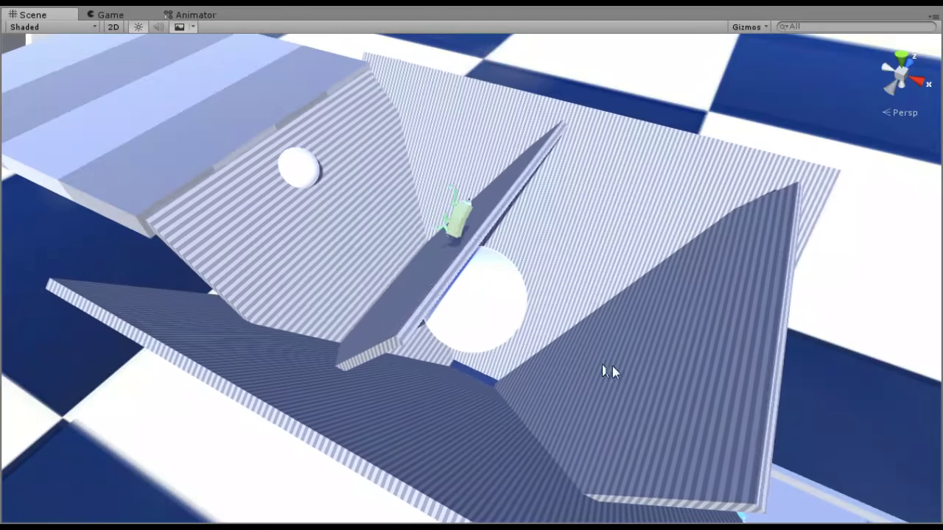
pyautogui.keyDown('alt'); pyautogui.moveTo(612, 366); pyautogui.dragTo(546, 337); pyautogui.keyUp('alt')
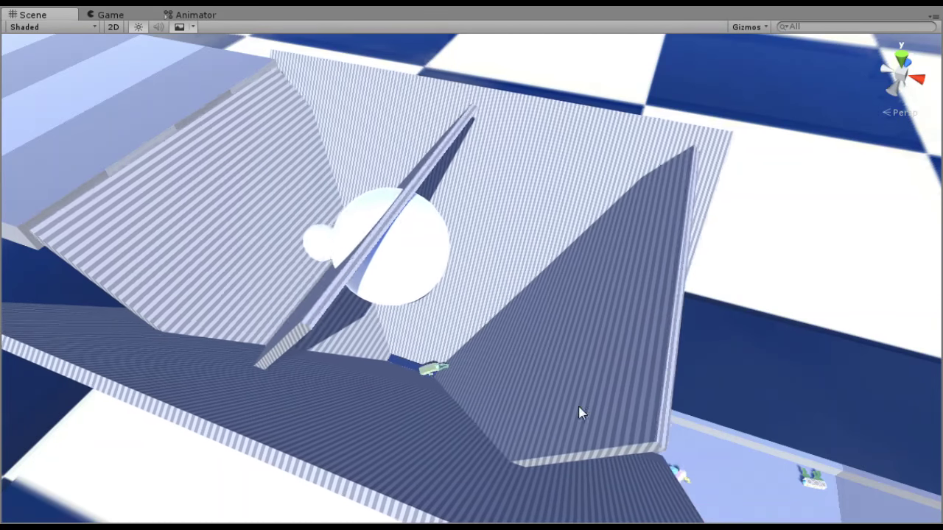
# - Examine the creatures on the walled lane beneath and beyond the striped funnel walls
pyautogui.moveTo(611, 444); pyautogui.dragTo(526, 128, button='middle')
pyautogui.moveTo(543, 329); pyautogui.dragTo(593, 269, button='middle')
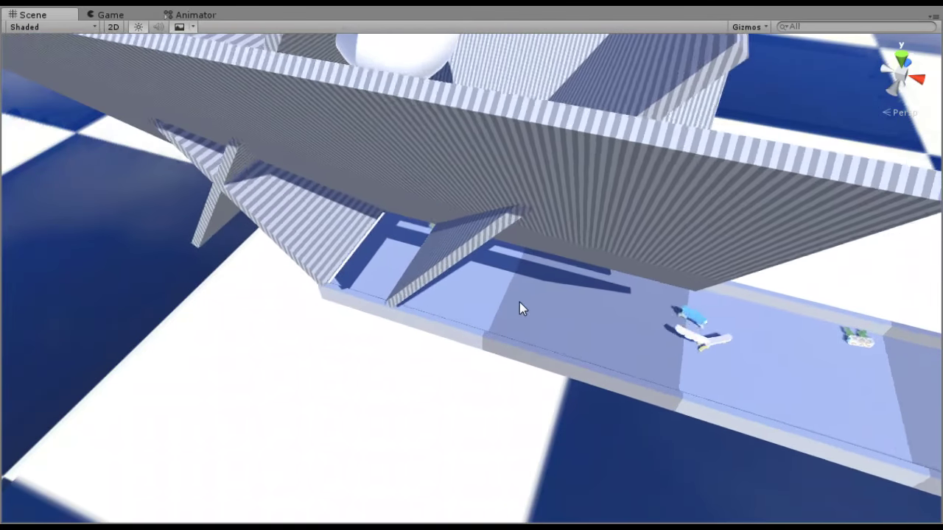
pyautogui.keyDown('alt'); pyautogui.moveTo(627, 321); pyautogui.dragTo(553, 409); pyautogui.keyUp('alt')
pyautogui.moveTo(554, 409); pyautogui.dragTo(475, 394, button='middle')
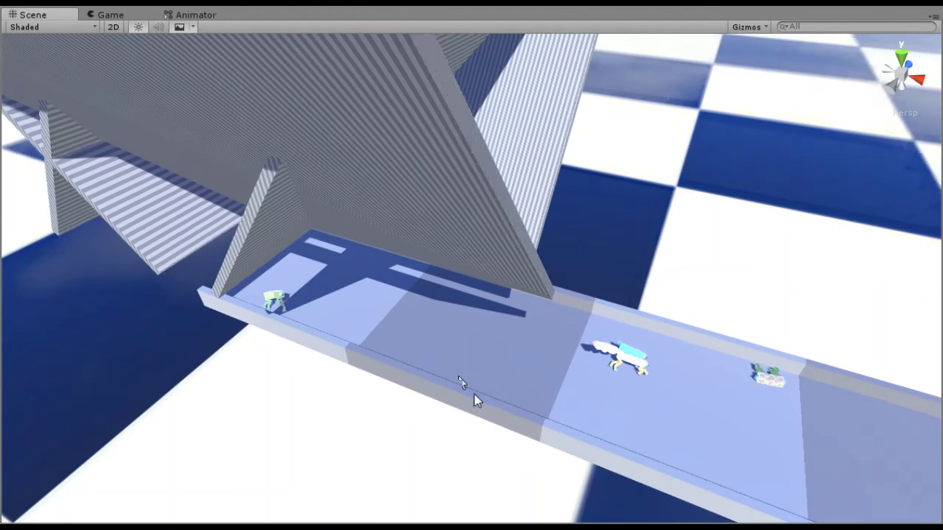
pyautogui.scroll(2, 403, 432)
pyautogui.moveTo(560, 274); pyautogui.dragTo(576, 257, button='middle')
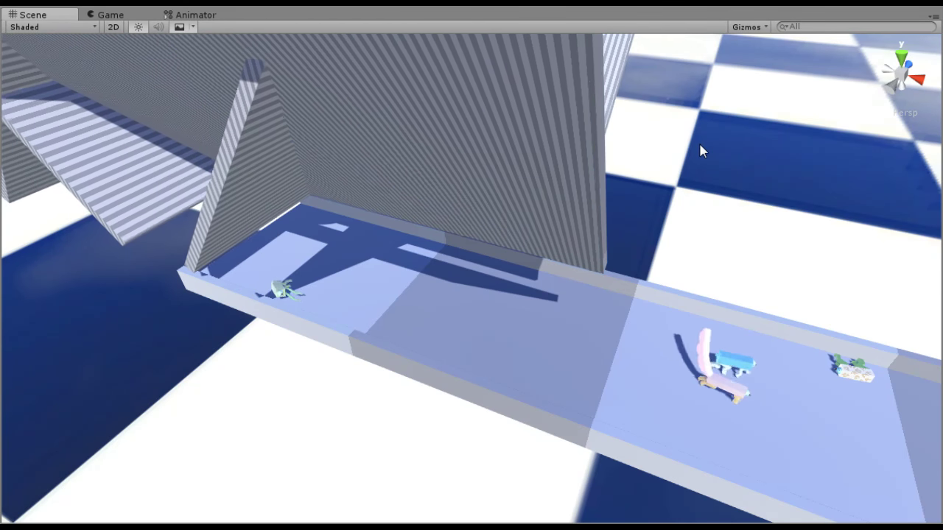
# - Check the course in the Game view, and inspect the funnel and the creatures on the striped platform in the Scene view
pyautogui.click(92, 14)
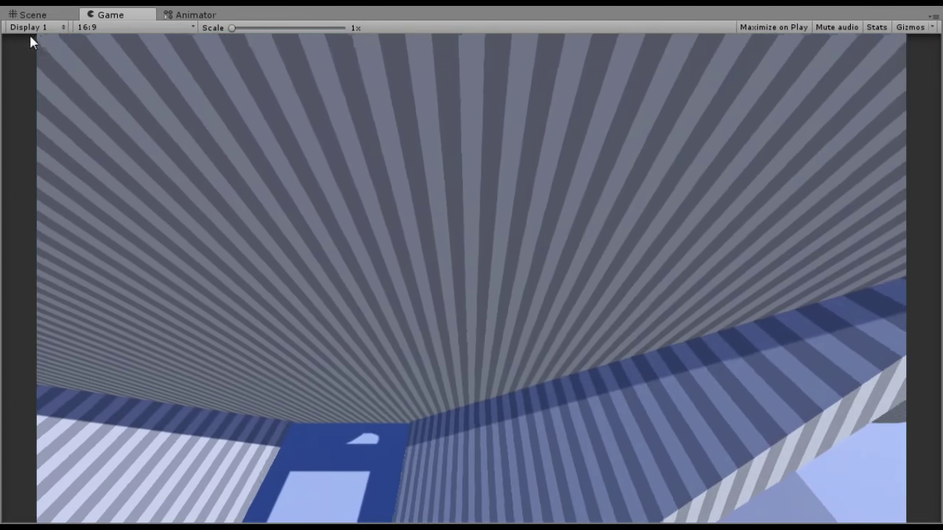
pyautogui.click(31, 15)
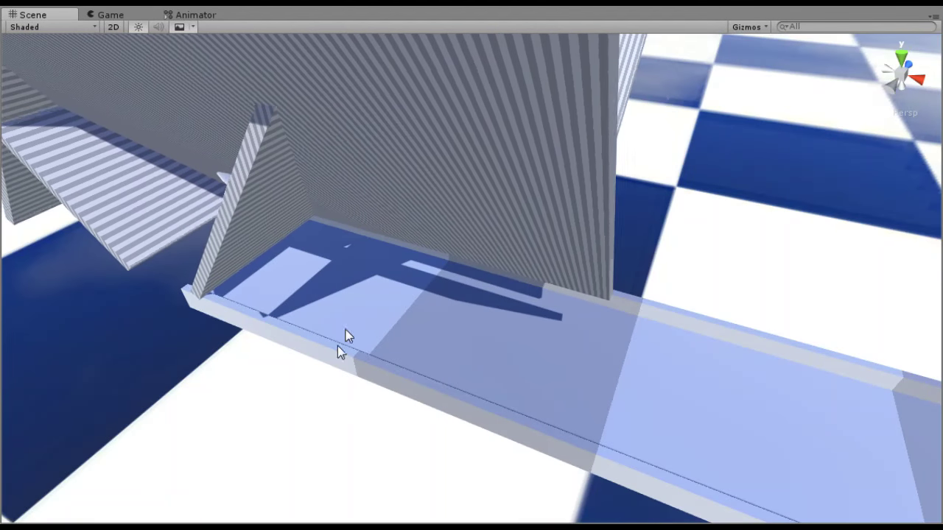
pyautogui.click(339, 346)
pyautogui.moveTo(378, 152); pyautogui.dragTo(452, 442, button='middle')
pyautogui.moveTo(307, 320); pyautogui.dragTo(582, 392, button='middle')
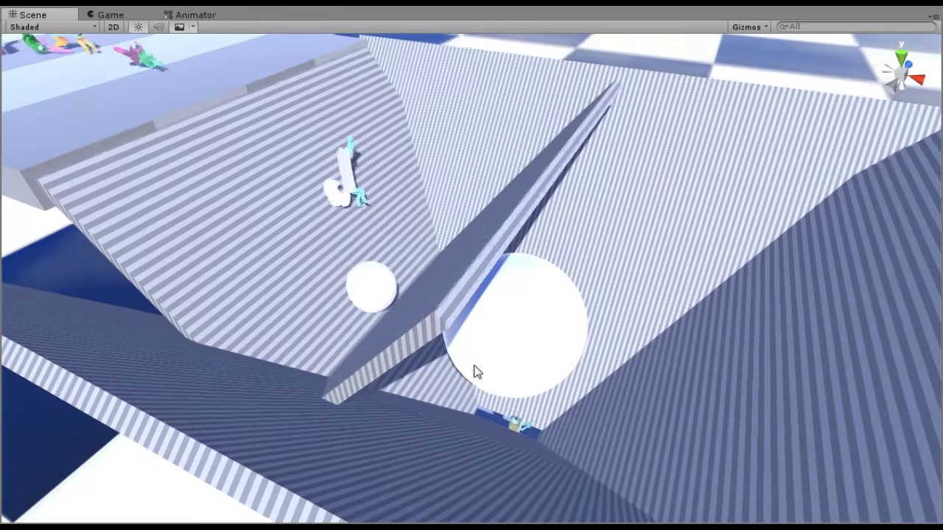
pyautogui.moveTo(357, 300); pyautogui.dragTo(300, 223, button='right')
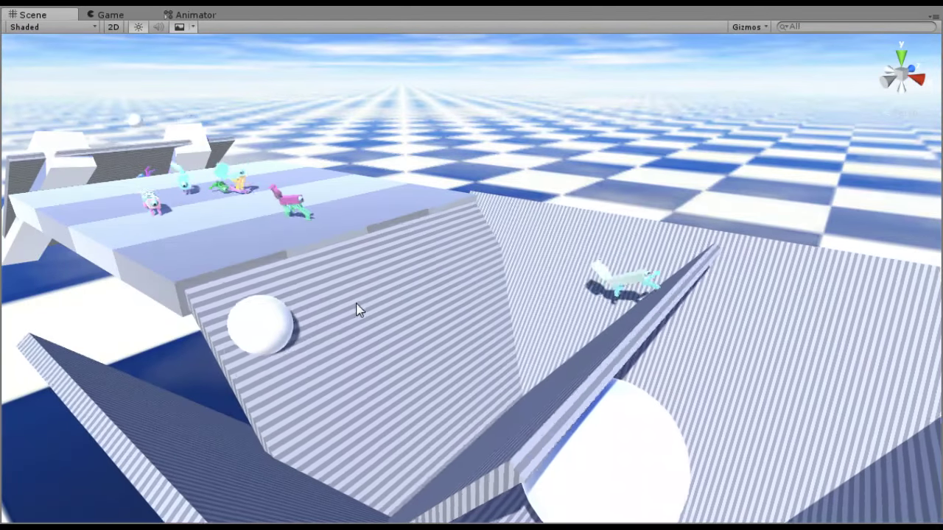
pyautogui.moveTo(392, 327); pyautogui.dragTo(448, 360, button='right')
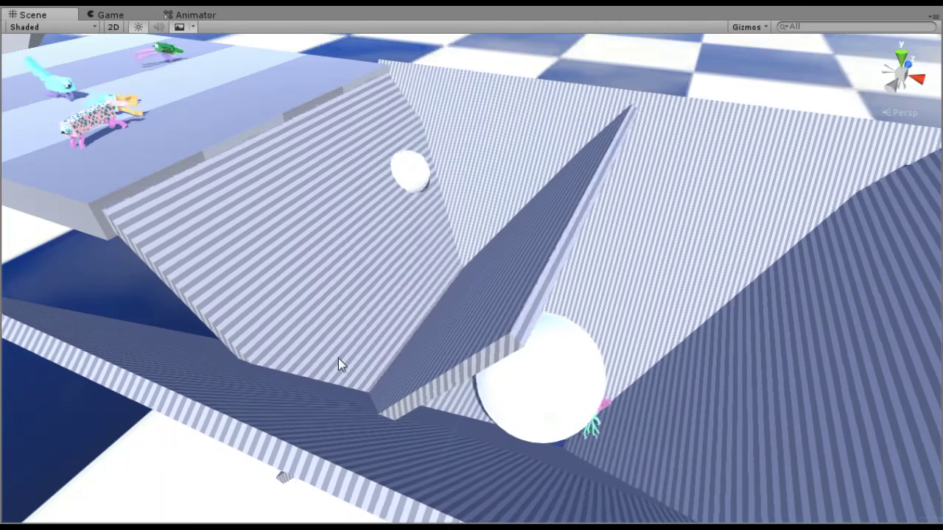
# - Examine how the creatures leave the striped platform, avoid the small moving sphere and descend toward the large sphere
pyautogui.moveTo(338, 358); pyautogui.dragTo(351, 357, button='middle')
pyautogui.moveTo(552, 327); pyautogui.dragTo(563, 319, button='middle')
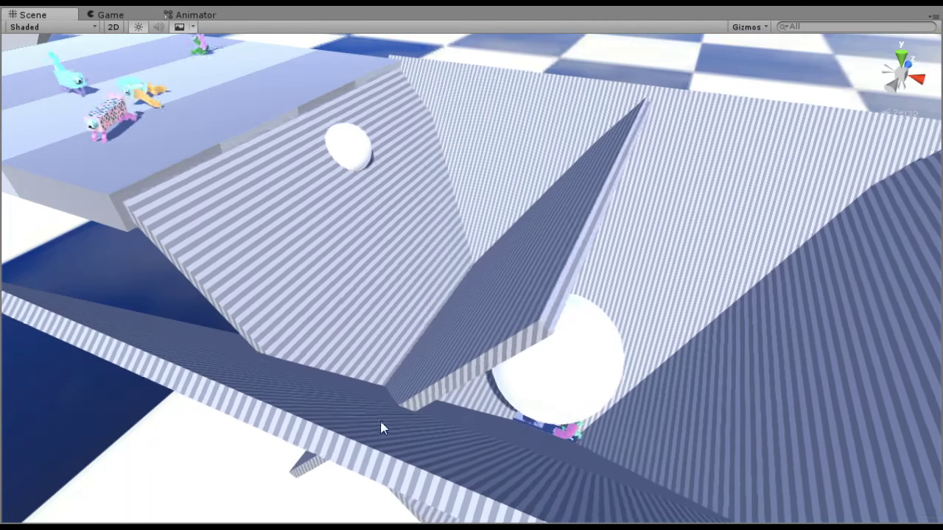
pyautogui.moveTo(380, 422); pyautogui.dragTo(341, 441, button='right')
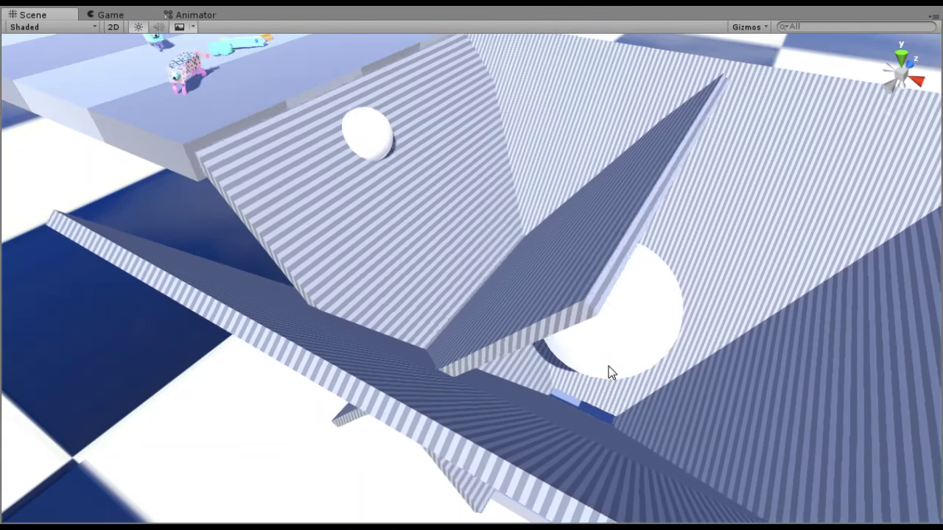
pyautogui.scroll(-1, 435, 349)
pyautogui.scroll(-1, 433, 376)
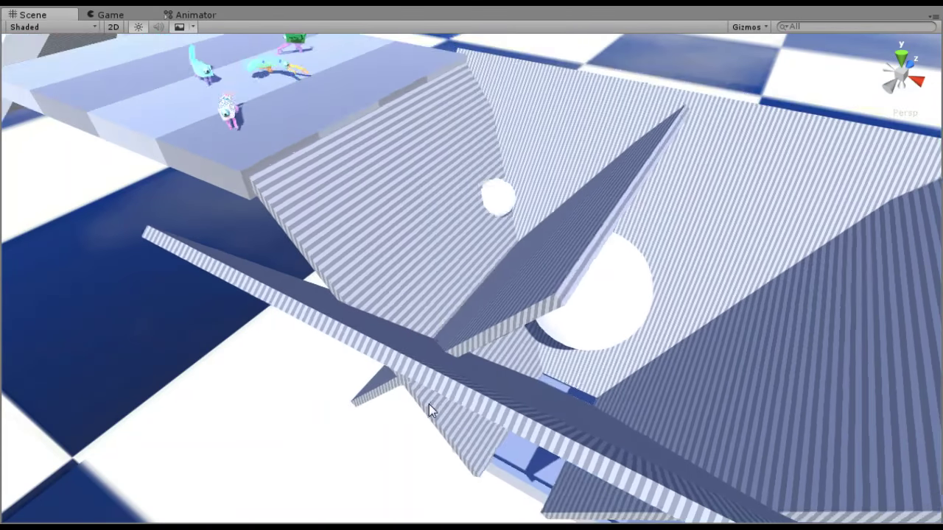
pyautogui.moveTo(429, 406); pyautogui.dragTo(439, 347, button='right')
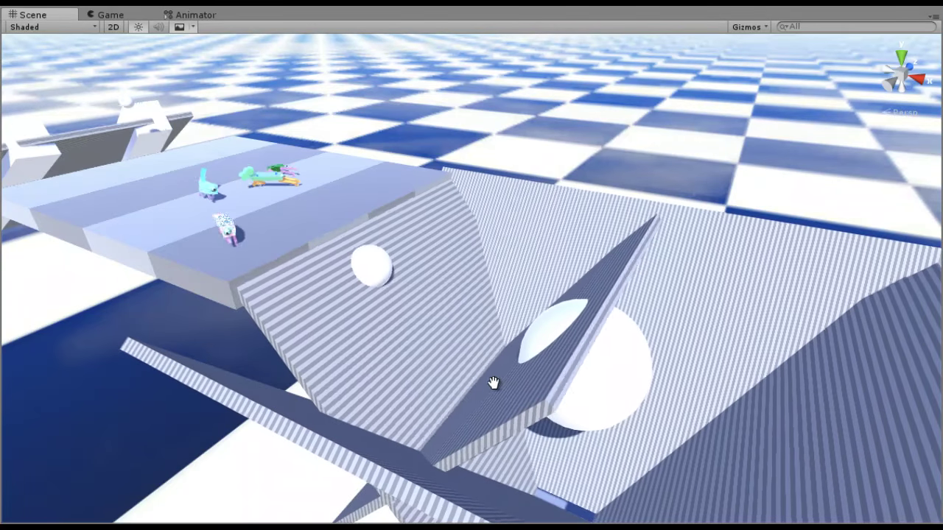
pyautogui.scroll(5, 474, 406)
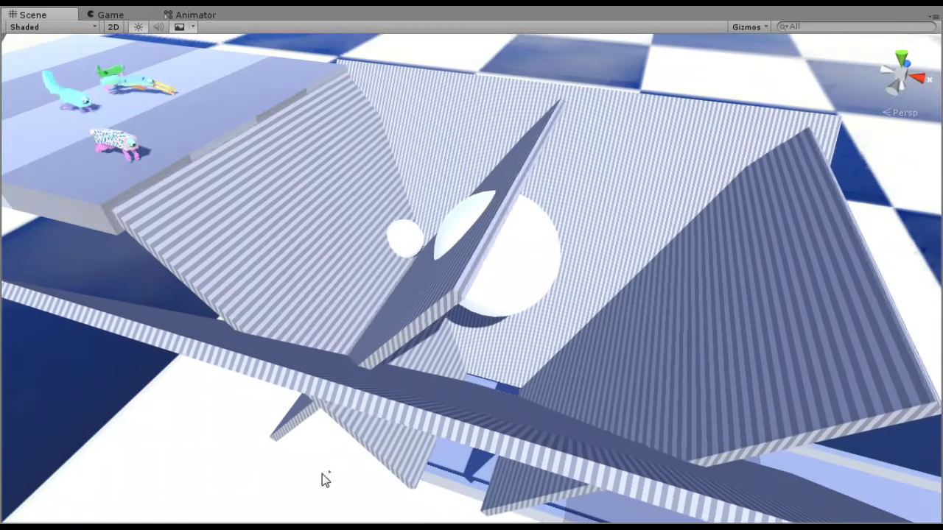
pyautogui.moveTo(322, 474); pyautogui.dragTo(296, 449, button='right')
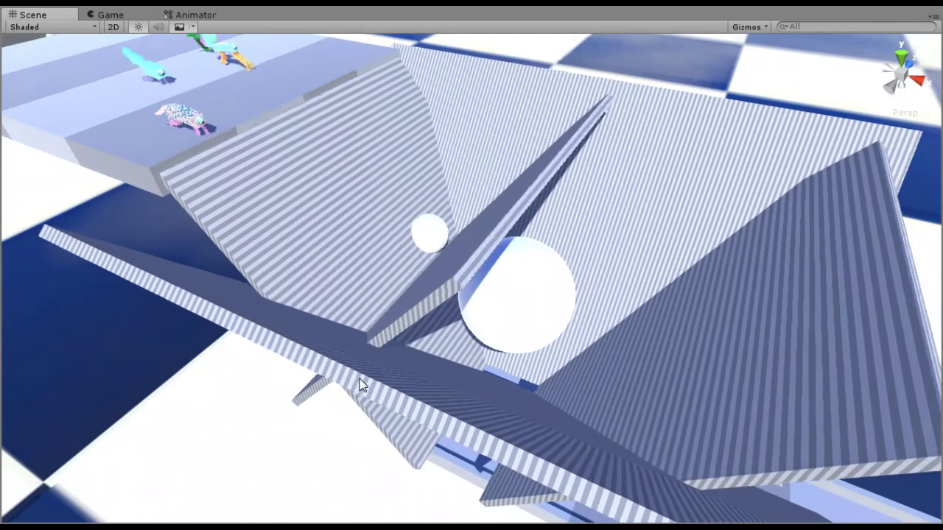
pyautogui.moveTo(359, 379); pyautogui.dragTo(340, 358, button='right')
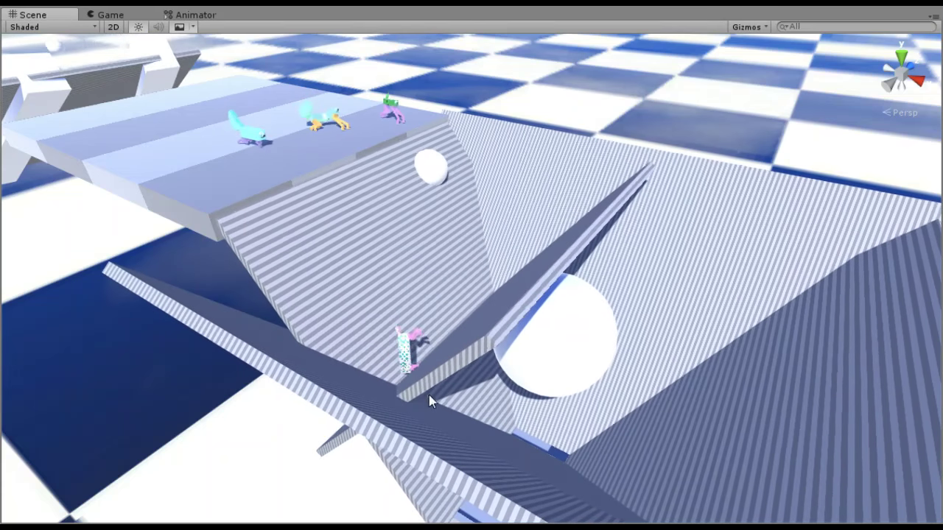
pyautogui.keyDown('alt'); pyautogui.moveTo(429, 394); pyautogui.dragTo(457, 385); pyautogui.keyUp('alt')
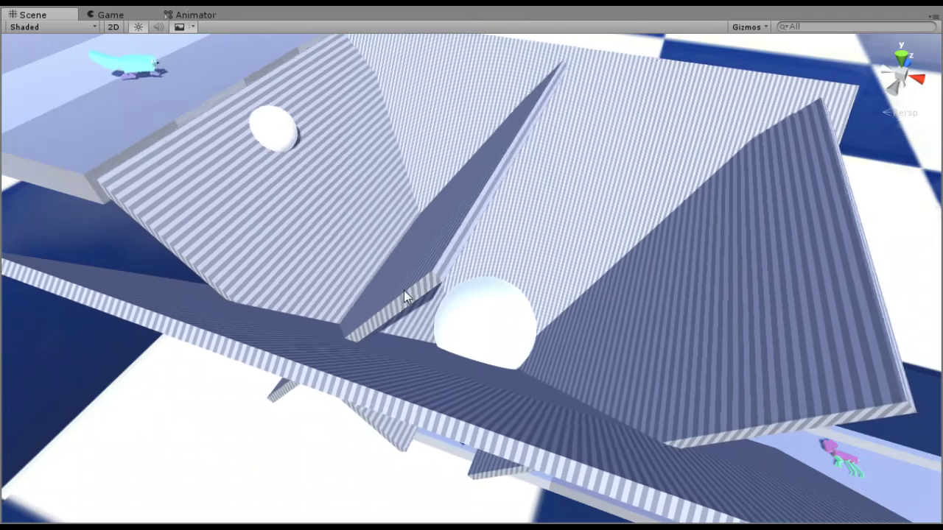
# - Inspect the large sphere's position over the funnel gap from steeper and flatter viewing angles
pyautogui.moveTo(403, 291); pyautogui.dragTo(447, 400, button='middle')
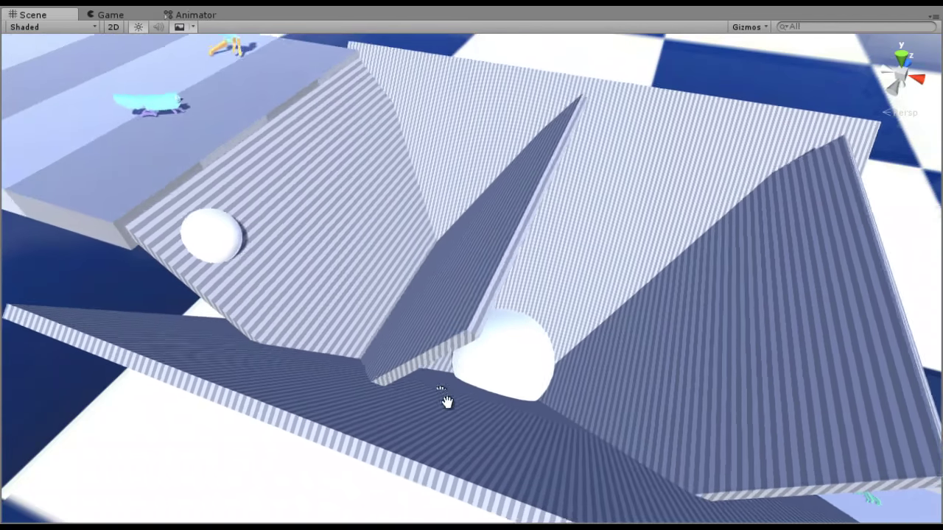
pyautogui.moveTo(446, 400); pyautogui.dragTo(400, 271, button='right')
pyautogui.moveTo(469, 366); pyautogui.dragTo(410, 225, button='middle')
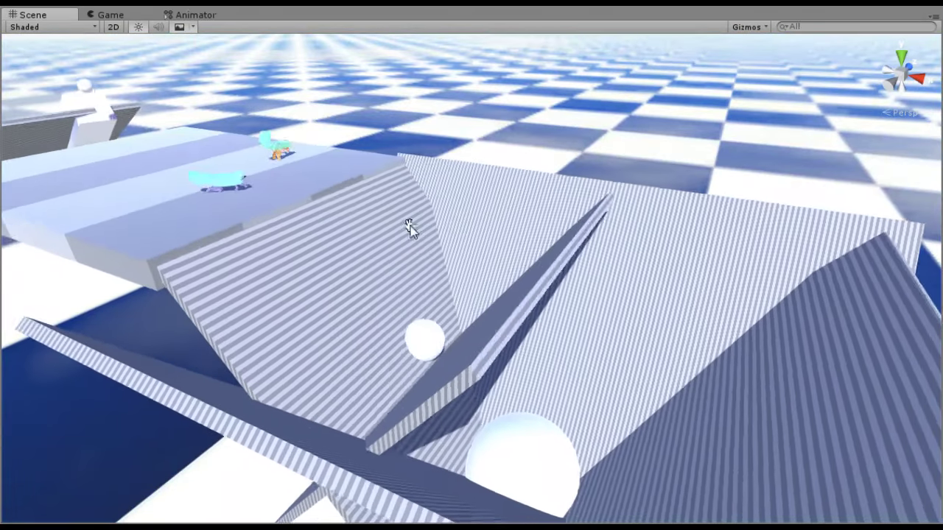
pyautogui.moveTo(410, 226); pyautogui.dragTo(486, 411, button='right')
pyautogui.moveTo(486, 411); pyautogui.dragTo(461, 358, button='middle')
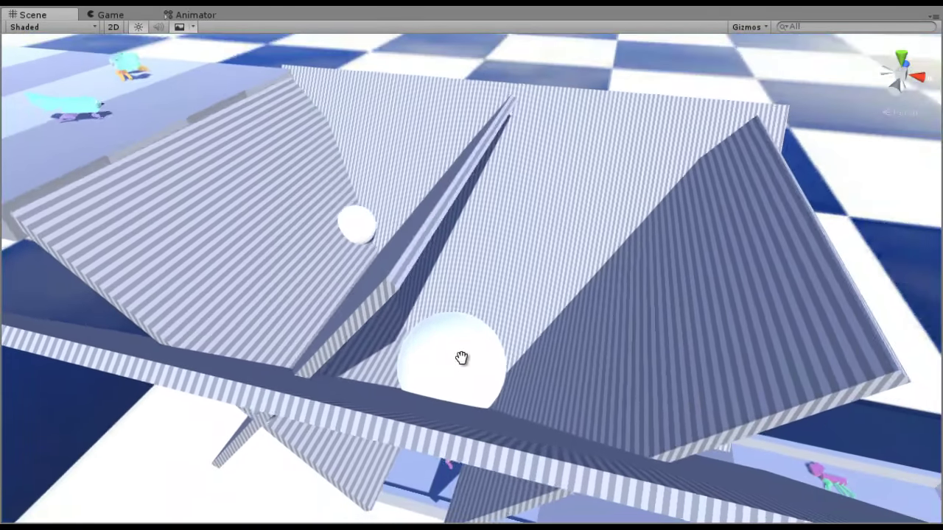
pyautogui.moveTo(461, 358); pyautogui.dragTo(476, 408, button='right')
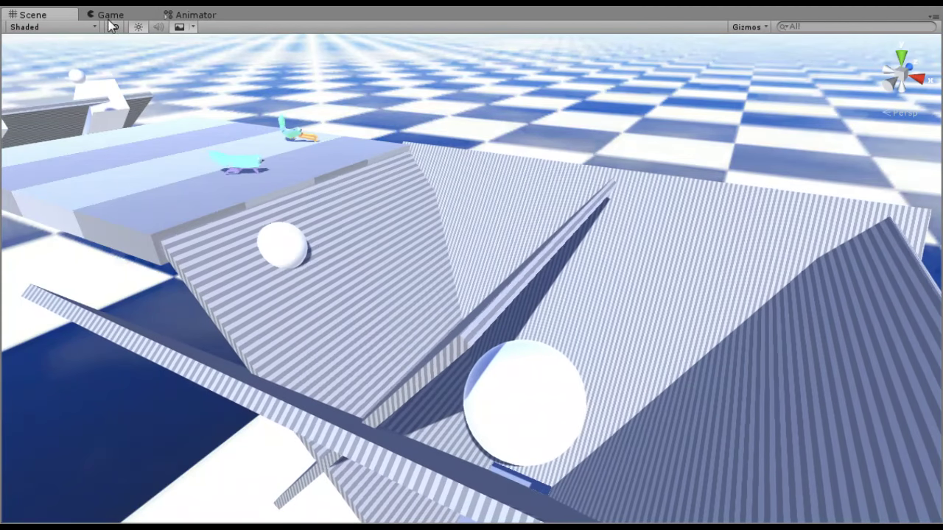
# - Watch the creatures at the large sphere in the Game view, and examine them close up at the gap in the Scene view
pyautogui.click(109, 17)
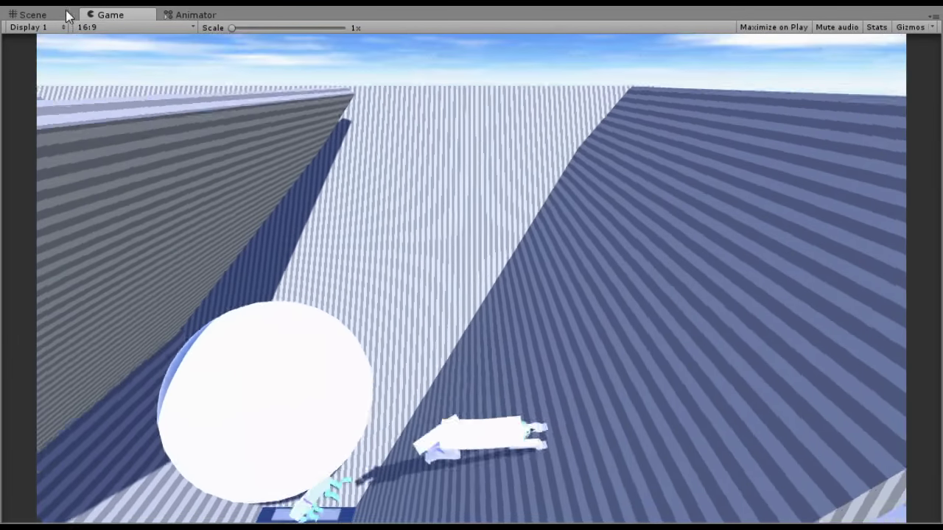
pyautogui.click(66, 15)
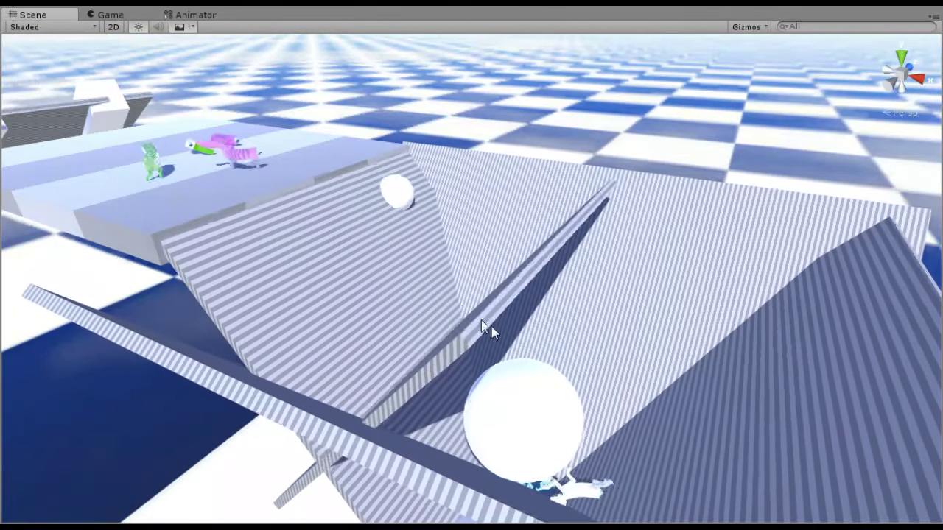
pyautogui.moveTo(492, 244); pyautogui.dragTo(613, 405, button='right')
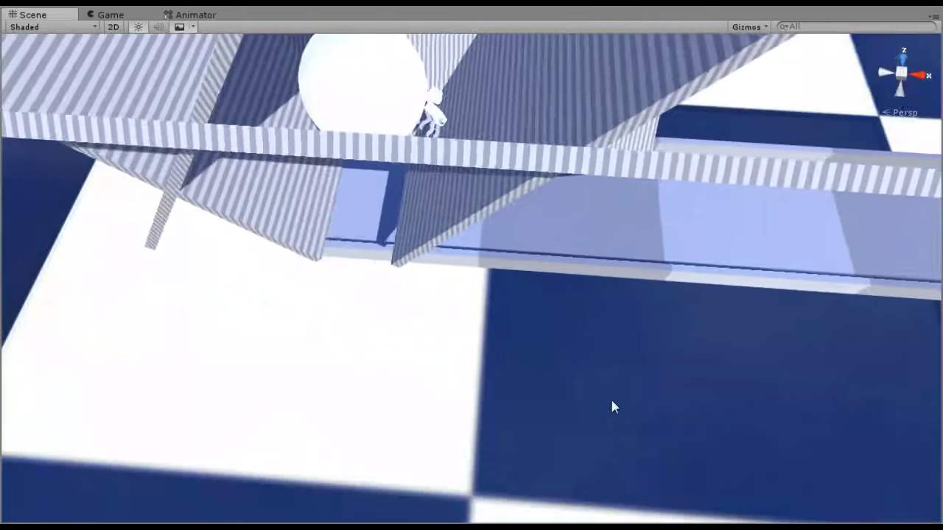
pyautogui.moveTo(472, 299); pyautogui.dragTo(479, 343, button='right')
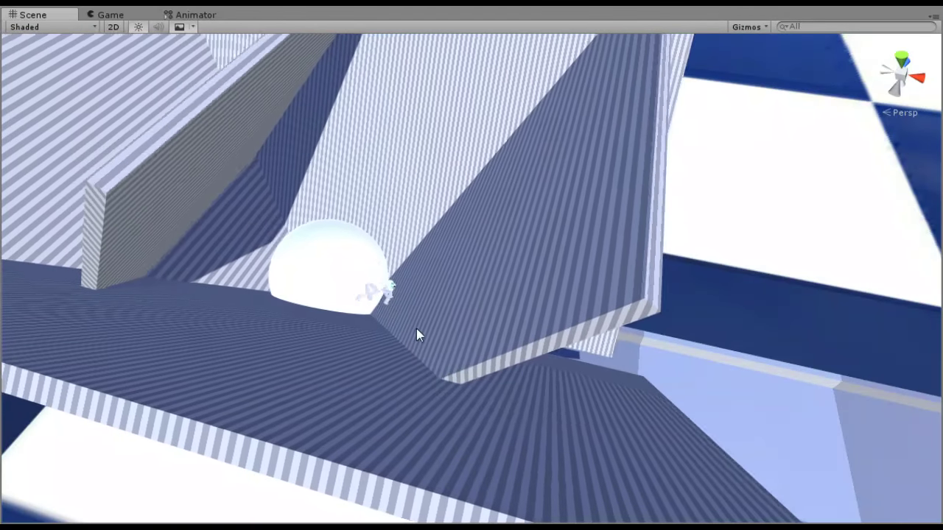
pyautogui.moveTo(419, 332); pyautogui.dragTo(487, 390, button='middle')
pyautogui.moveTo(383, 331); pyautogui.dragTo(621, 353, button='middle')
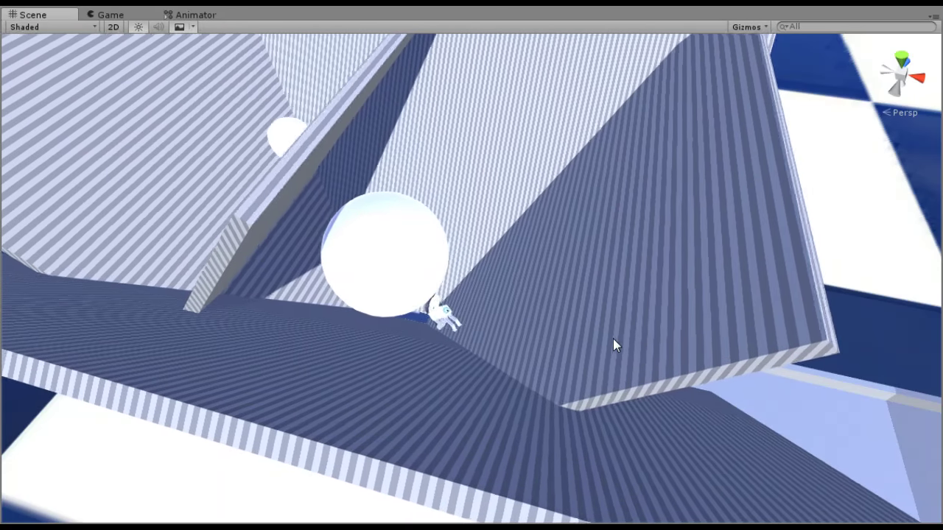
# - Examine the creatures on the track beneath the funnel, and view the spheres and striped platform from a flatter angle
pyautogui.scroll(3, 471, 370)
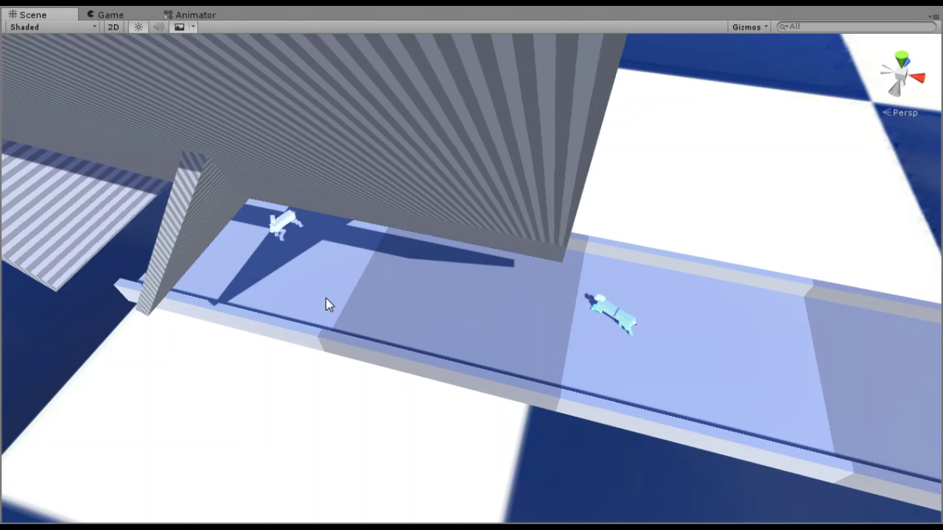
pyautogui.moveTo(350, 351); pyautogui.dragTo(488, 389, button='right')
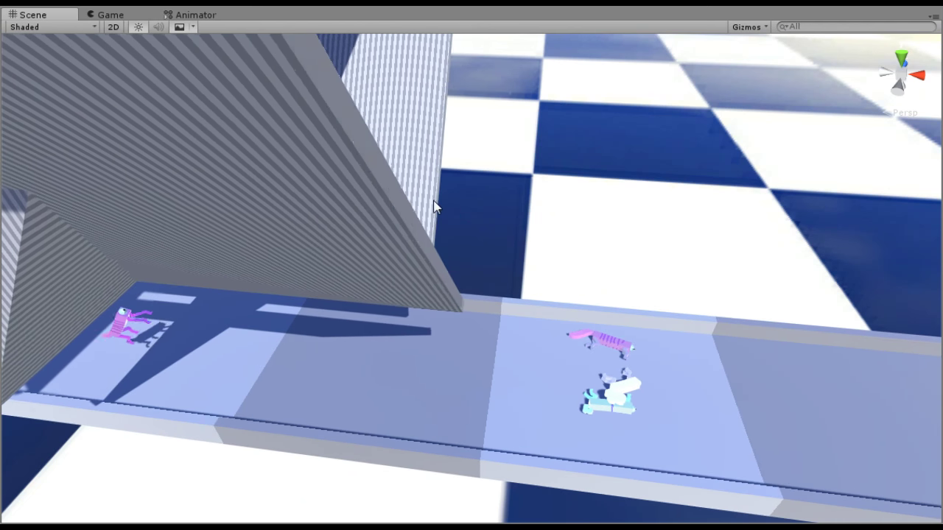
pyautogui.moveTo(336, 292); pyautogui.dragTo(299, 272, button='right')
pyautogui.moveTo(298, 272); pyautogui.dragTo(410, 456, button='middle')
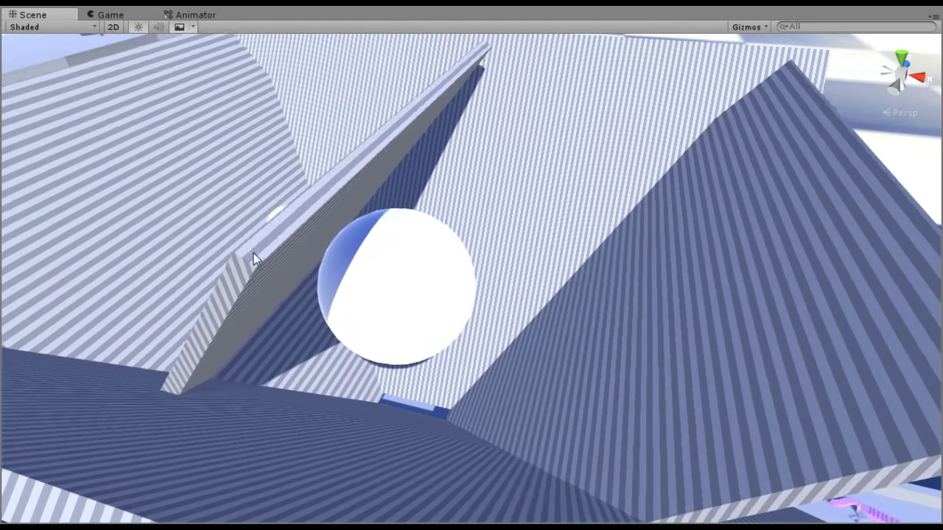
pyautogui.moveTo(359, 308); pyautogui.dragTo(308, 202, button='right')
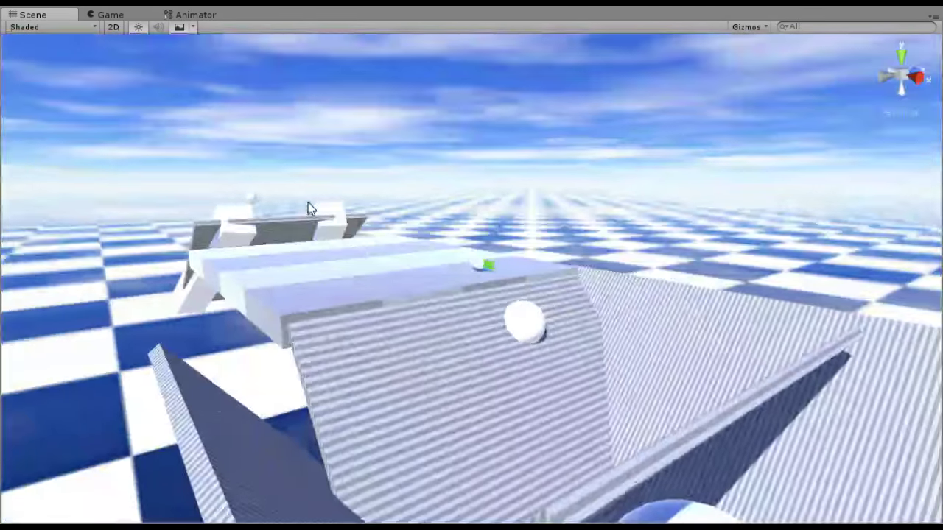
pyautogui.moveTo(430, 327); pyautogui.dragTo(462, 323, button='right')
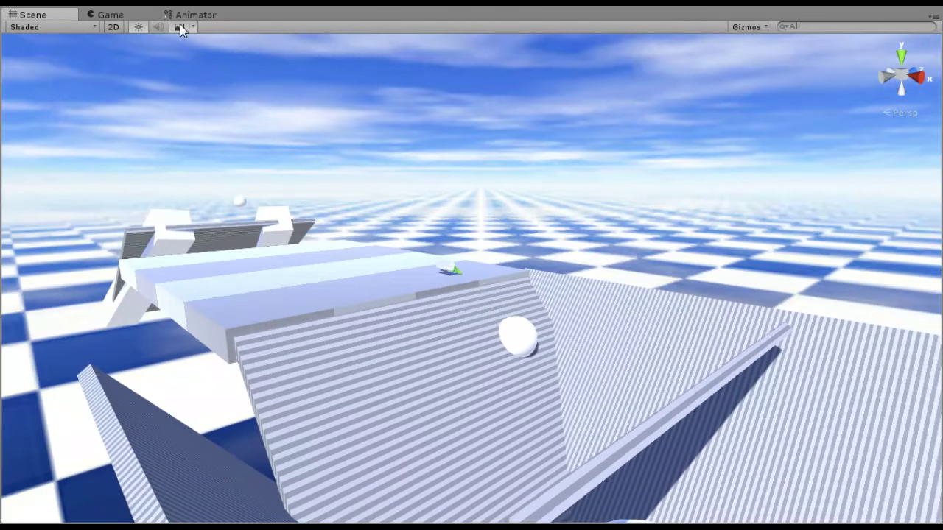
# - Check the course in the Game view, and inspect the large sphere and funnel gap from above in the Scene view
pyautogui.click(108, 14)
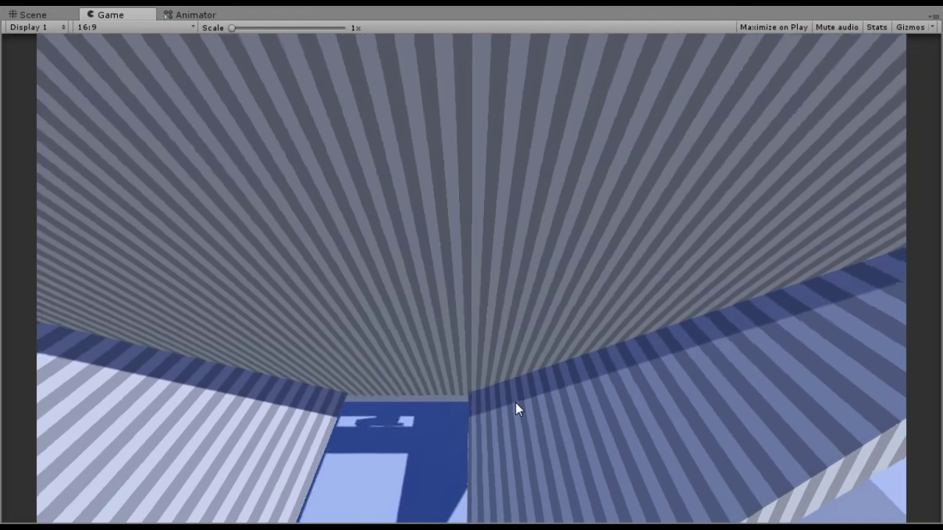
pyautogui.click(30, 14)
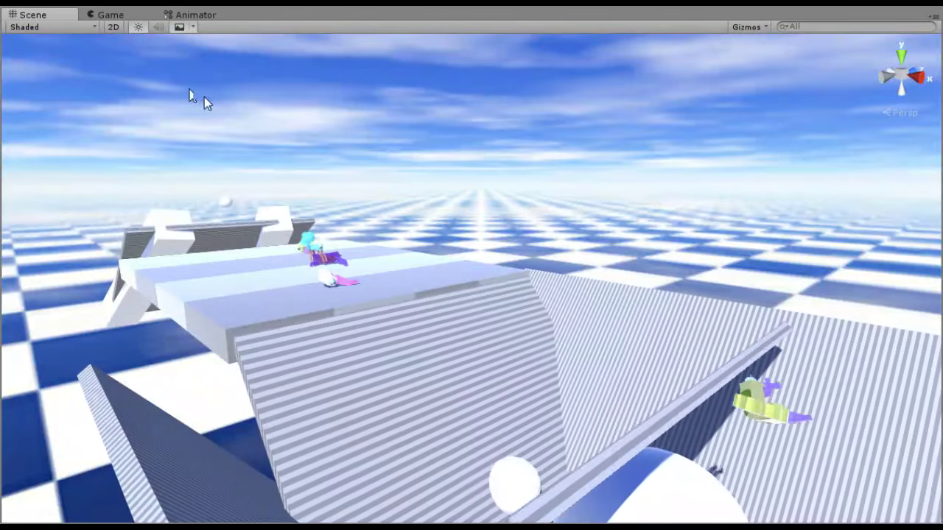
pyautogui.moveTo(459, 248); pyautogui.dragTo(466, 317, button='right')
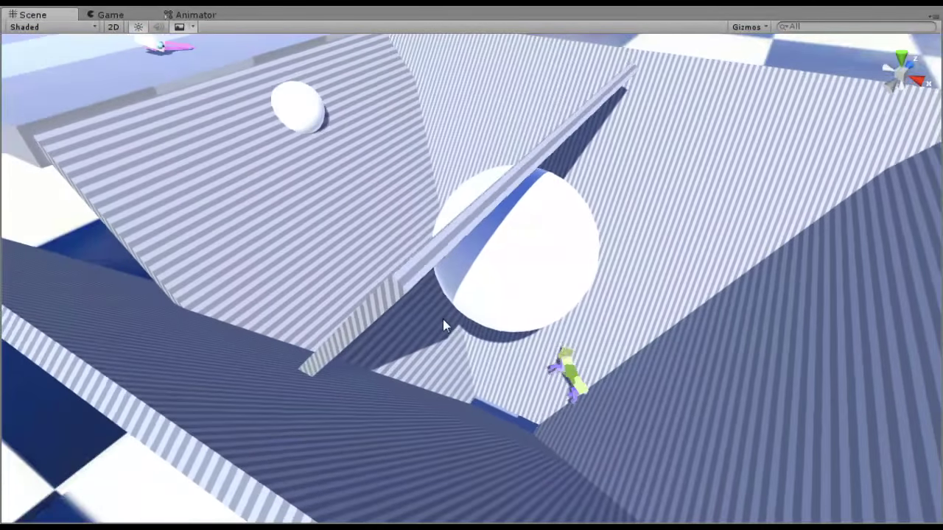
pyautogui.scroll(-5, 441, 329)
pyautogui.moveTo(410, 355); pyautogui.dragTo(421, 393, button='middle')
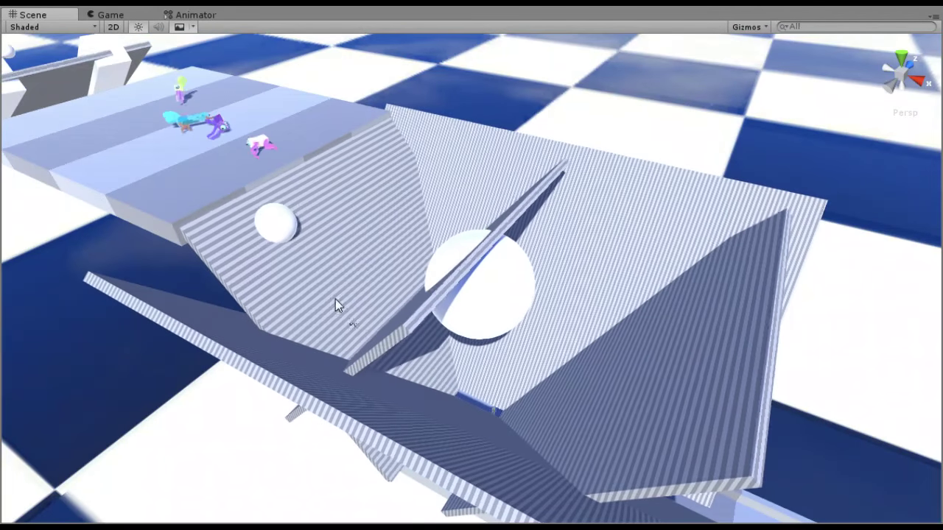
# - Examine the creatures approaching the funnel and the two spheres around the slanted divider from several viewing angles
pyautogui.moveTo(335, 299); pyautogui.dragTo(376, 356, button='middle')
pyautogui.keyDown('alt'); pyautogui.moveTo(276, 318); pyautogui.dragTo(339, 331); pyautogui.keyUp('alt')
pyautogui.moveTo(339, 330); pyautogui.dragTo(459, 387, button='middle')
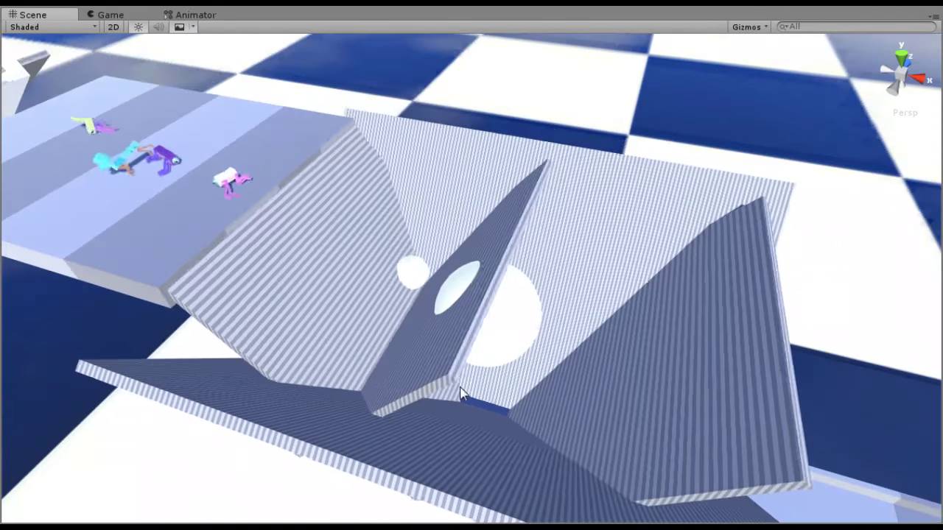
pyautogui.keyDown('alt'); pyautogui.moveTo(460, 390); pyautogui.dragTo(390, 353); pyautogui.keyUp('alt')
pyautogui.scroll(4, 400, 351)
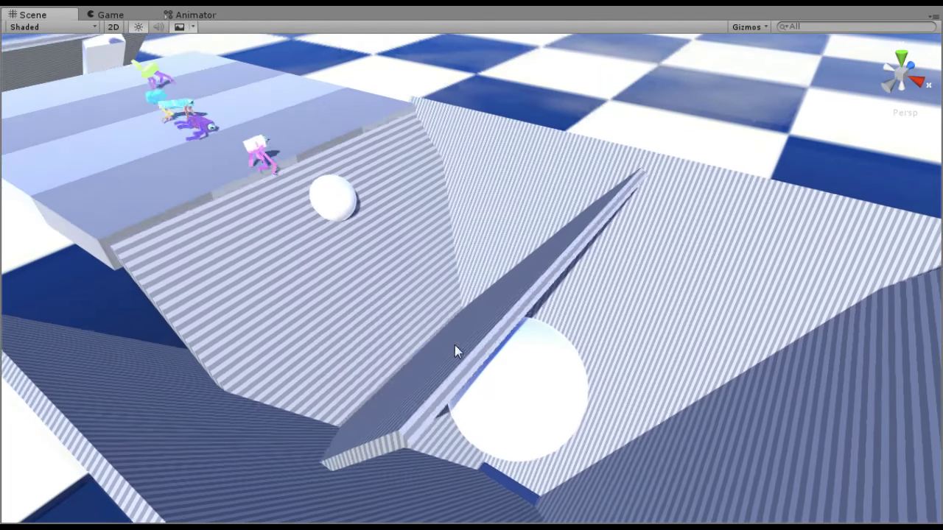
pyautogui.keyDown('alt'); pyautogui.moveTo(383, 347); pyautogui.dragTo(322, 319); pyautogui.keyUp('alt')
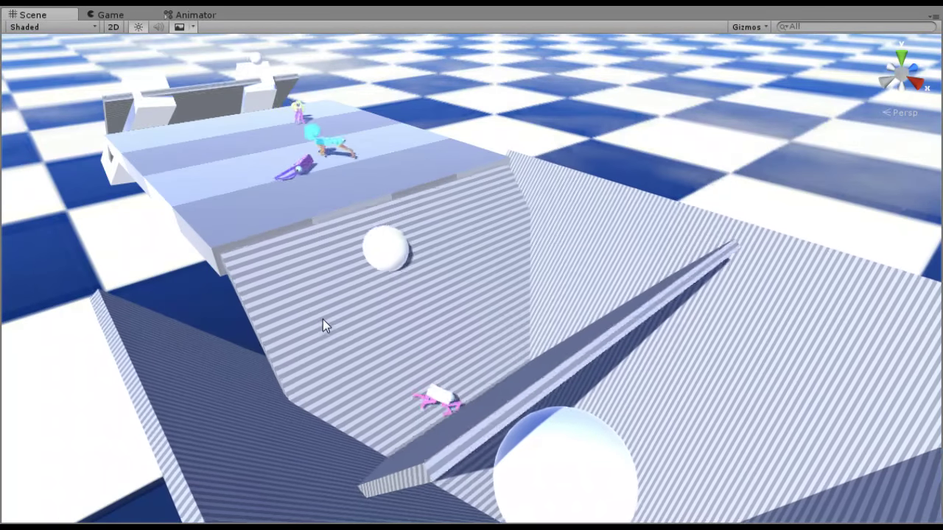
# - Compare the creatures on the lower track in the Game view with those on the striped platform in the Scene view
pyautogui.click(110, 15)
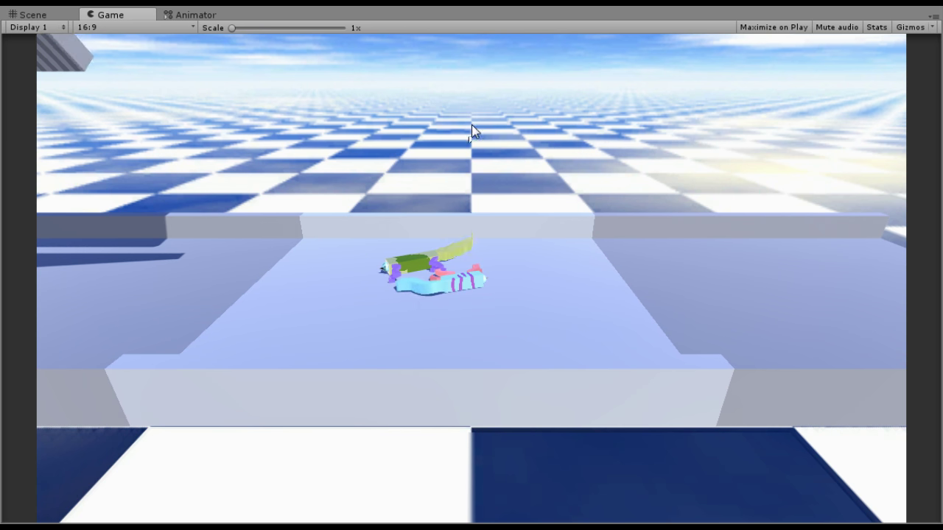
pyautogui.click(47, 13)
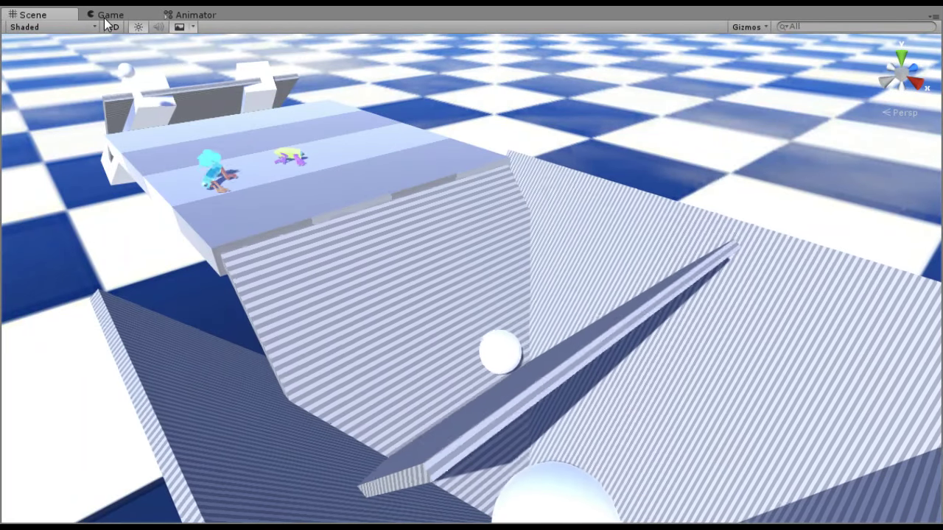
pyautogui.click(104, 18)
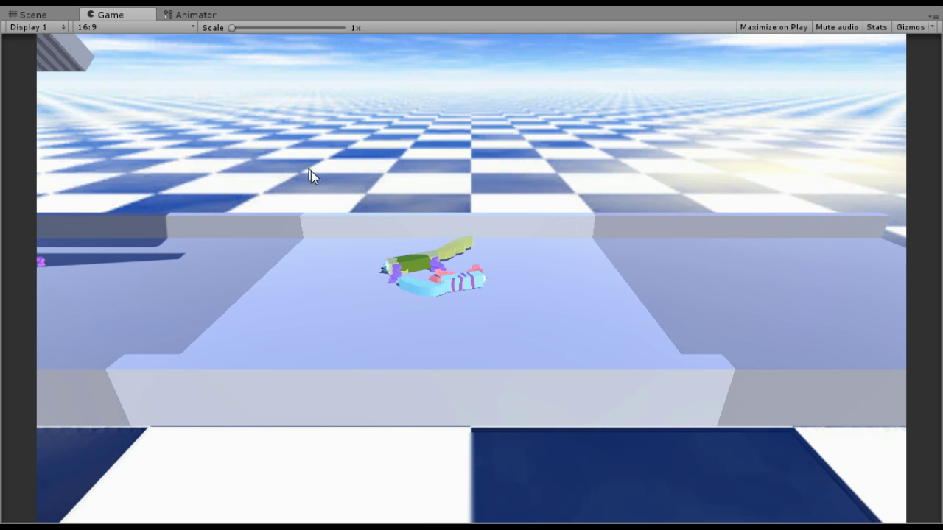
pyautogui.click(38, 16)
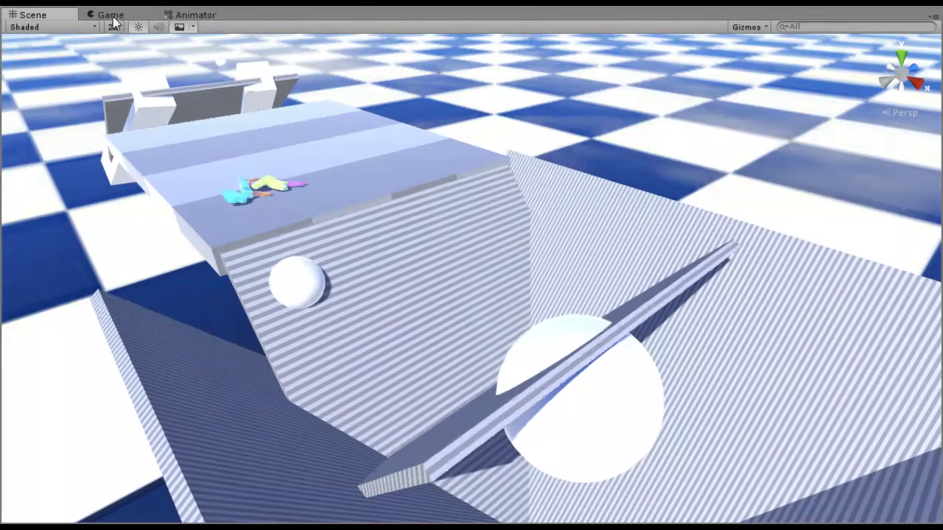
pyautogui.click(111, 16)
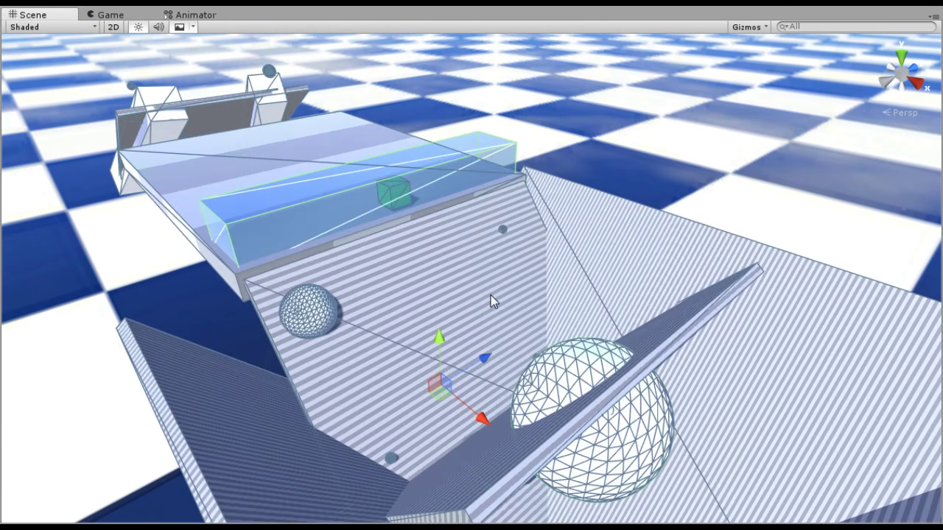
# - Select the track and its side walls beneath the funnel and move them down toward the checkered floor, leaving the translucent box in place
pyautogui.moveTo(490, 296); pyautogui.dragTo(422, 207, button='right')
pyautogui.keyDown('alt'); pyautogui.moveTo(422, 213); pyautogui.dragTo(461, 239); pyautogui.keyUp('alt')
pyautogui.moveTo(461, 239); pyautogui.dragTo(430, 243, button='right')
pyautogui.scroll(-2, 501, 289)
pyautogui.moveTo(501, 288); pyautogui.dragTo(253, 118, button='middle')
pyautogui.moveTo(253, 158); pyautogui.dragTo(270, 308, button='right')
pyautogui.moveTo(269, 308); pyautogui.dragTo(340, 247, button='middle')
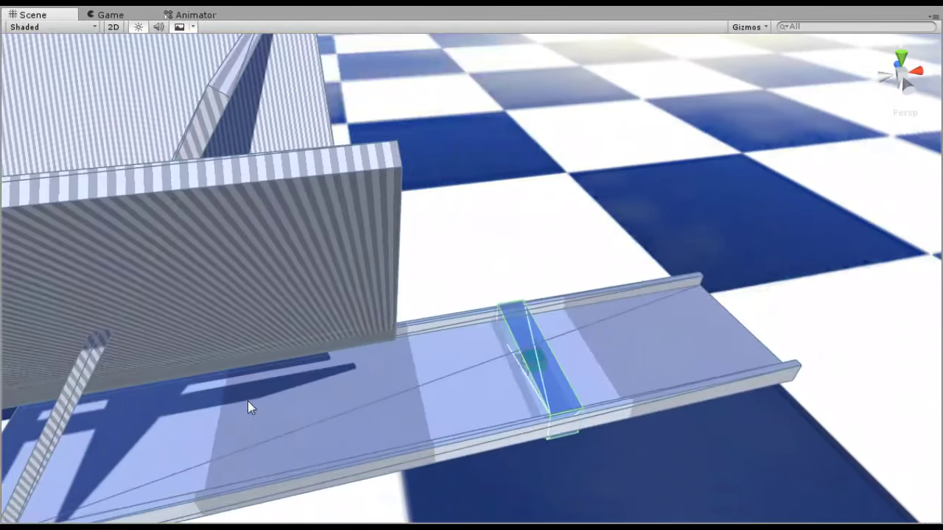
pyautogui.moveTo(247, 401); pyautogui.dragTo(331, 219, button='middle')
pyautogui.moveTo(432, 166); pyautogui.dragTo(362, 162, button='right')
pyautogui.moveTo(383, 96); pyautogui.dragTo(410, 55, button='middle')
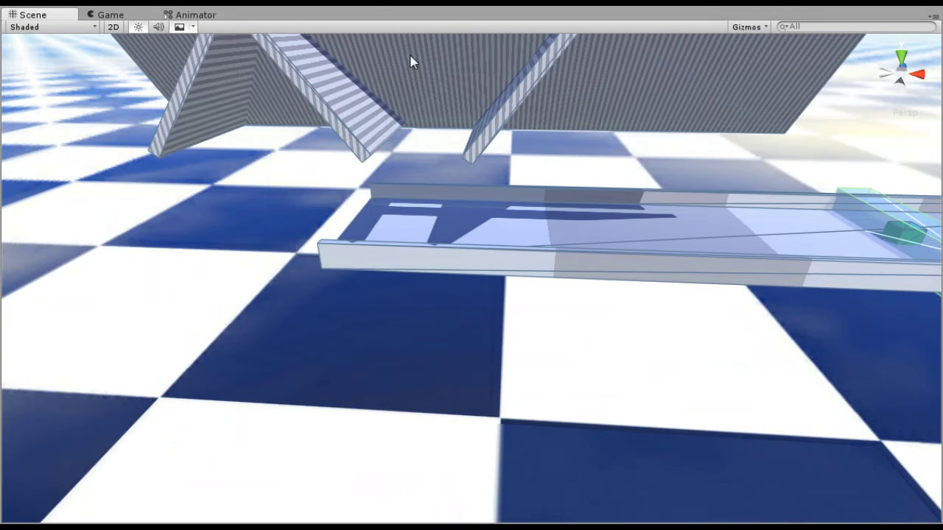
pyautogui.click(484, 216)
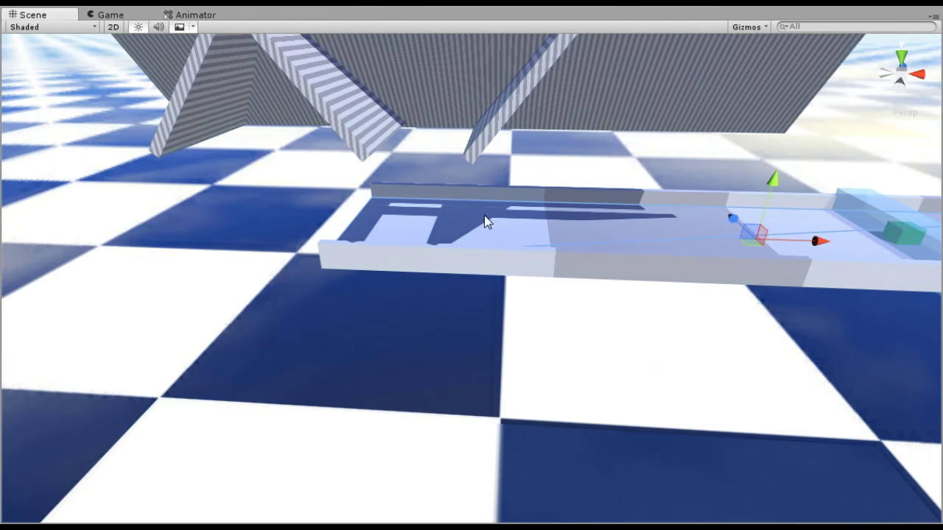
pyautogui.click(464, 262)
pyautogui.moveTo(560, 157); pyautogui.dragTo(486, 142, button='middle')
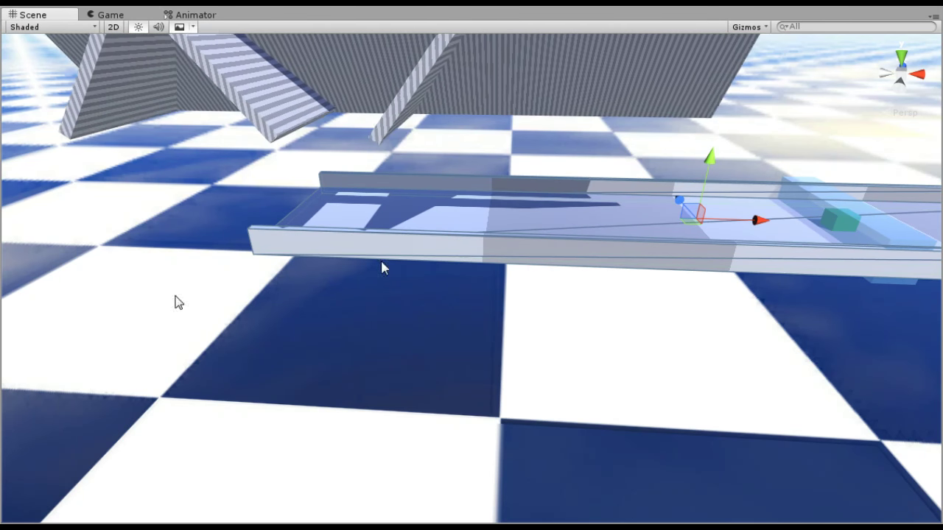
pyautogui.moveTo(710, 162); pyautogui.dragTo(699, 374)
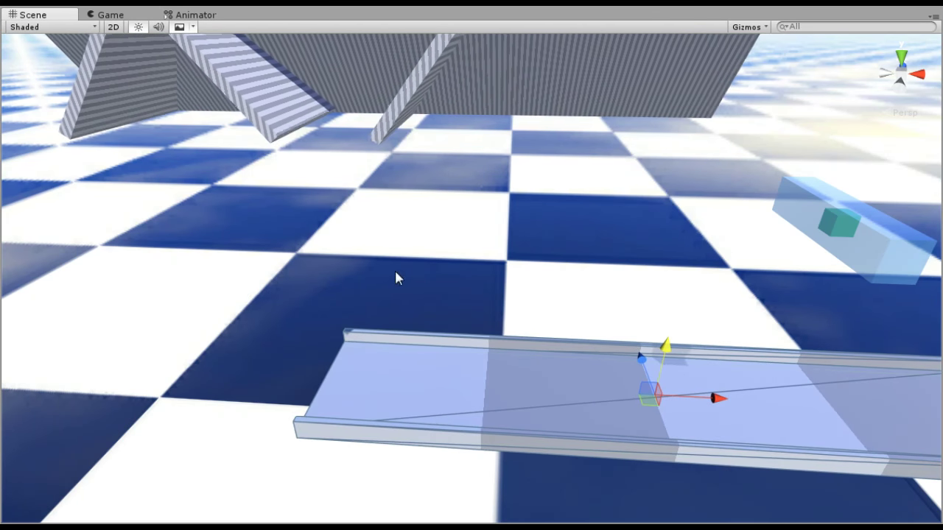
# - Select the track's two side walls, stretch them into tall walls and raise them to rest at track level
pyautogui.moveTo(394, 268); pyautogui.dragTo(564, 155, button='middle')
pyautogui.moveTo(324, 175); pyautogui.dragTo(450, 203, button='middle')
pyautogui.moveTo(450, 203); pyautogui.dragTo(523, 193, button='right')
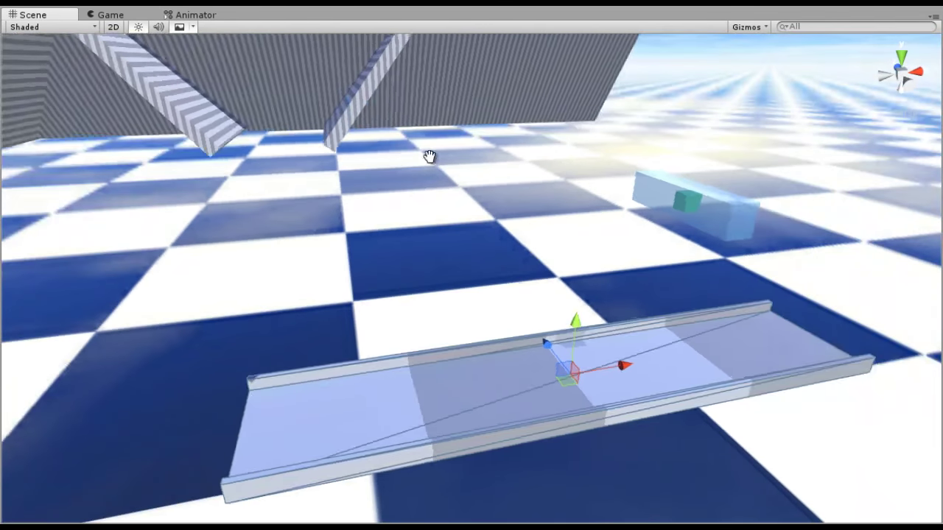
pyautogui.moveTo(430, 155); pyautogui.dragTo(485, 177, button='middle')
pyautogui.moveTo(484, 232); pyautogui.dragTo(585, 195, button='right')
pyautogui.moveTo(290, 279); pyautogui.dragTo(628, 139, button='middle')
pyautogui.keyDown('alt'); pyautogui.moveTo(628, 140); pyautogui.dragTo(543, 364); pyautogui.keyUp('alt')
pyautogui.click(478, 448)
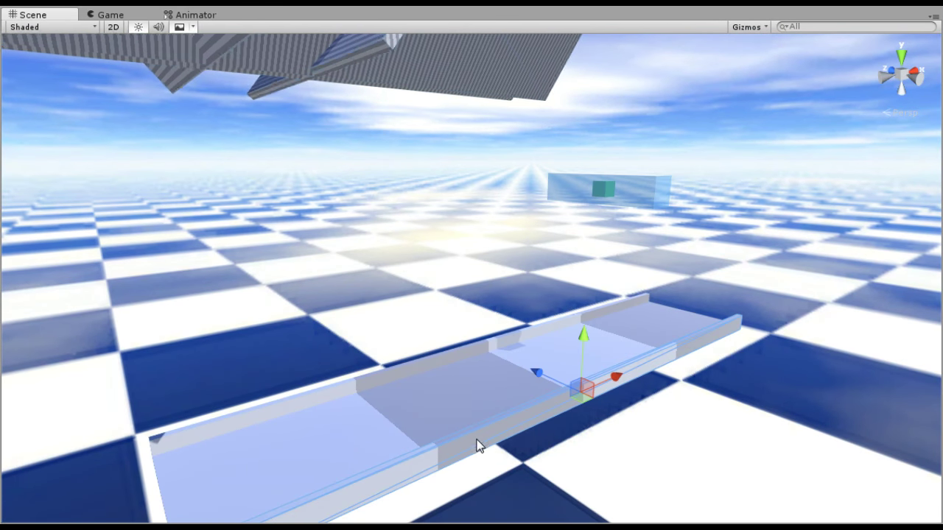
pyautogui.click(386, 377)
pyautogui.moveTo(529, 305); pyautogui.dragTo(309, 207)
pyautogui.press('w')
pyautogui.moveTo(519, 307); pyautogui.dragTo(487, 178)
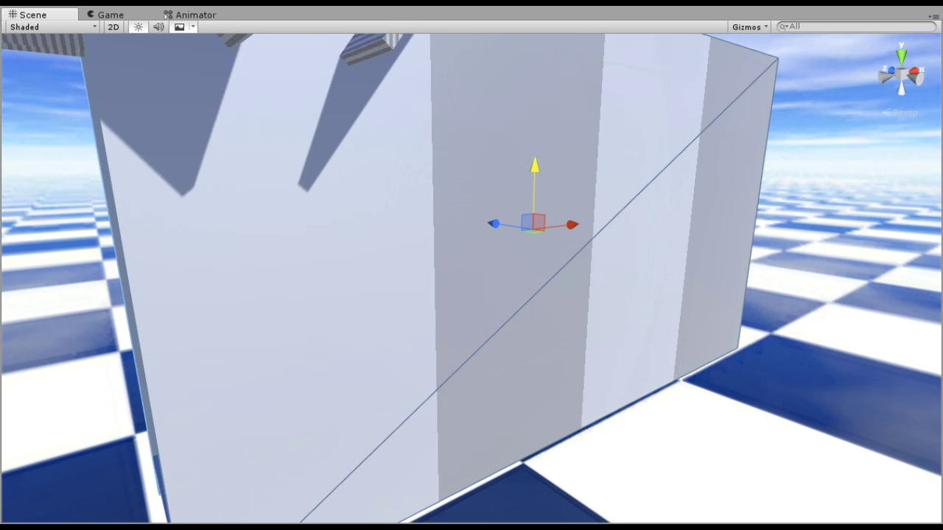
# - Move the invisible crosswise wall to the end of the track so it closes the gap between the tall side walls
pyautogui.scroll(-5, 328, 394)
pyautogui.moveTo(329, 393); pyautogui.dragTo(649, 316, button='middle')
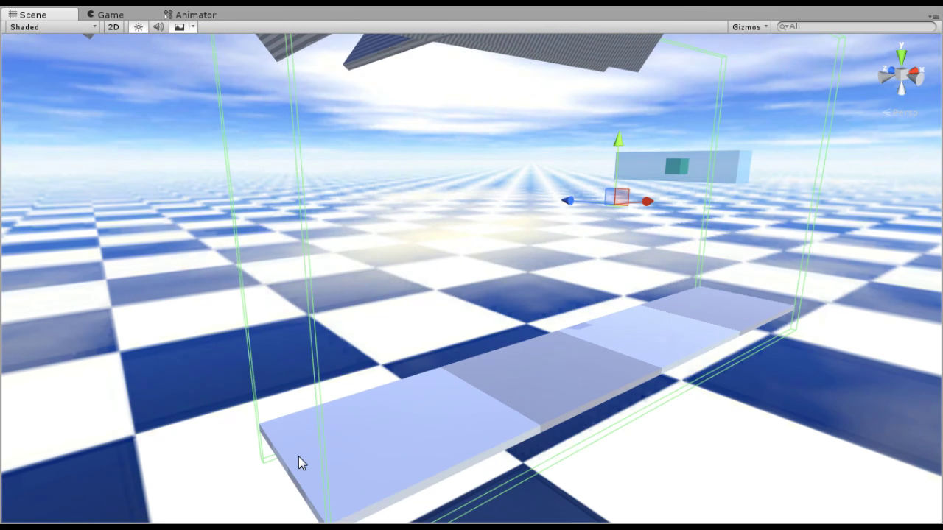
pyautogui.click(254, 348)
pyautogui.press('Down')
pyautogui.press('Down')
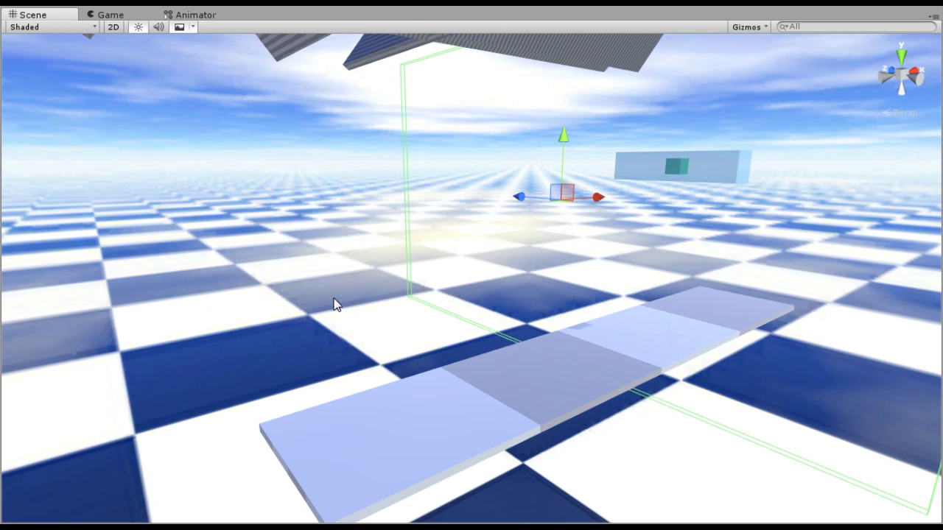
pyautogui.moveTo(597, 199); pyautogui.dragTo(413, 289)
pyautogui.moveTo(278, 229); pyautogui.dragTo(261, 246)
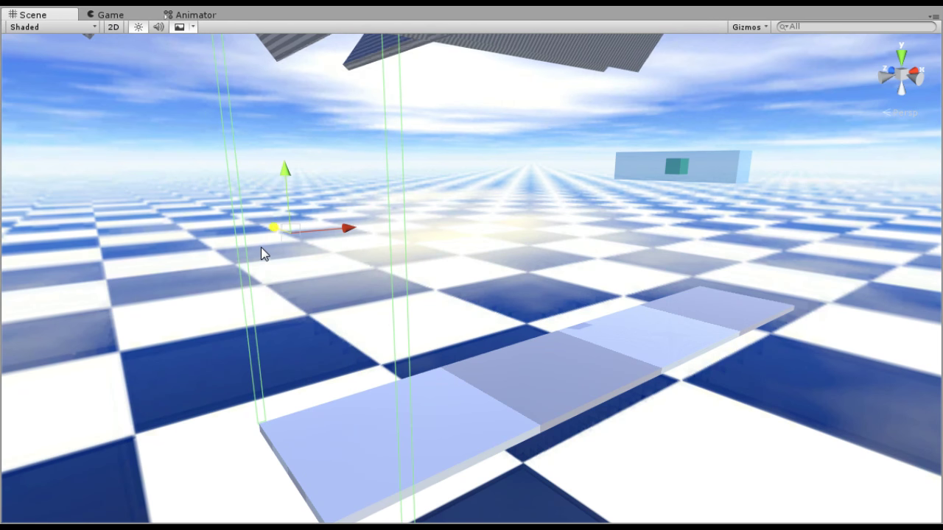
# - Place a cross of two white bars on the first light section of the lowered track
pyautogui.moveTo(478, 321); pyautogui.dragTo(429, 348, button='middle')
pyautogui.moveTo(429, 342); pyautogui.dragTo(132, 386, button='right')
pyautogui.moveTo(736, 341); pyautogui.dragTo(243, 277, button='middle')
pyautogui.moveTo(706, 263); pyautogui.dragTo(512, 326, button='middle')
pyautogui.moveTo(513, 333); pyautogui.dragTo(589, 250, button='right')
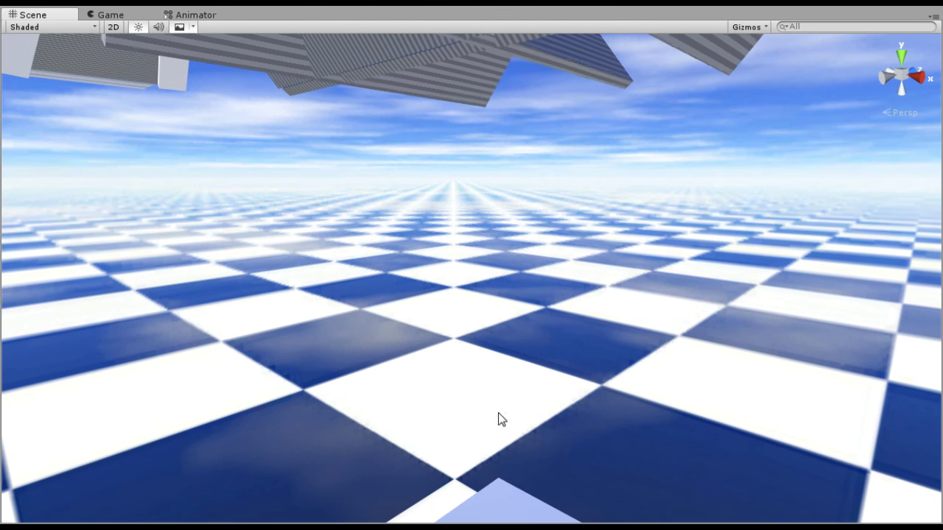
pyautogui.moveTo(498, 419); pyautogui.dragTo(385, 295, button='middle')
pyautogui.moveTo(385, 294); pyautogui.dragTo(549, 435, button='right')
pyautogui.moveTo(471, 383); pyautogui.dragTo(553, 416, button='middle')
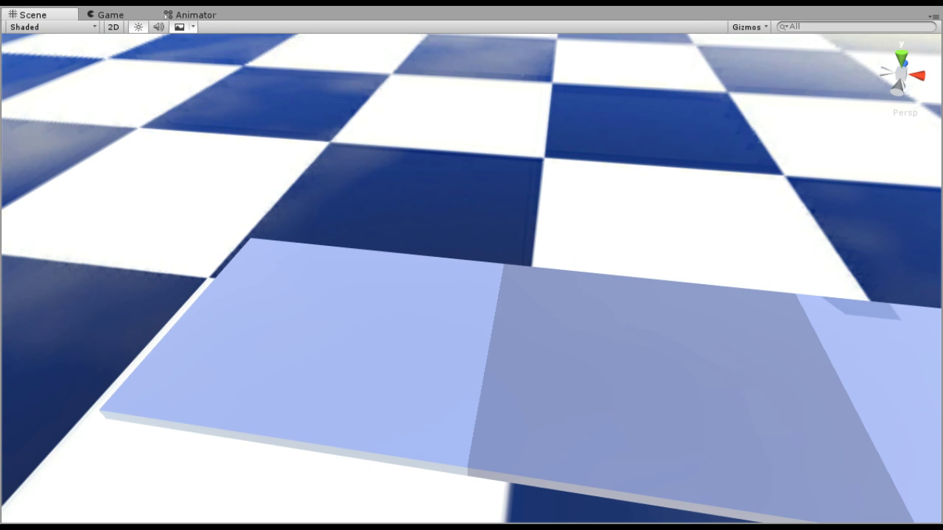
pyautogui.moveTo(294, 526); pyautogui.dragTo(302, 349)
pyautogui.moveTo(305, 384); pyautogui.dragTo(402, 267)
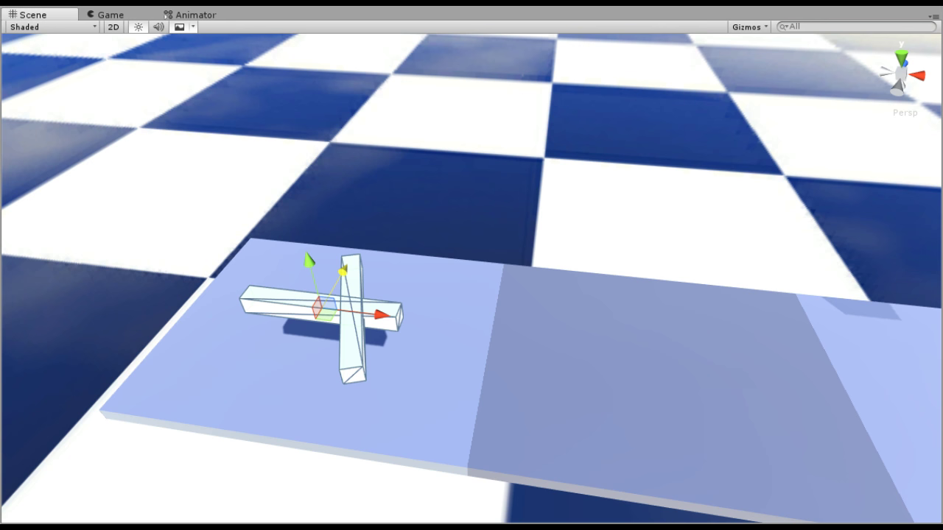
# - Center the white cross on the track's first section, shrink it and lower it close to the surface
pyautogui.moveTo(279, 313); pyautogui.dragTo(446, 354)
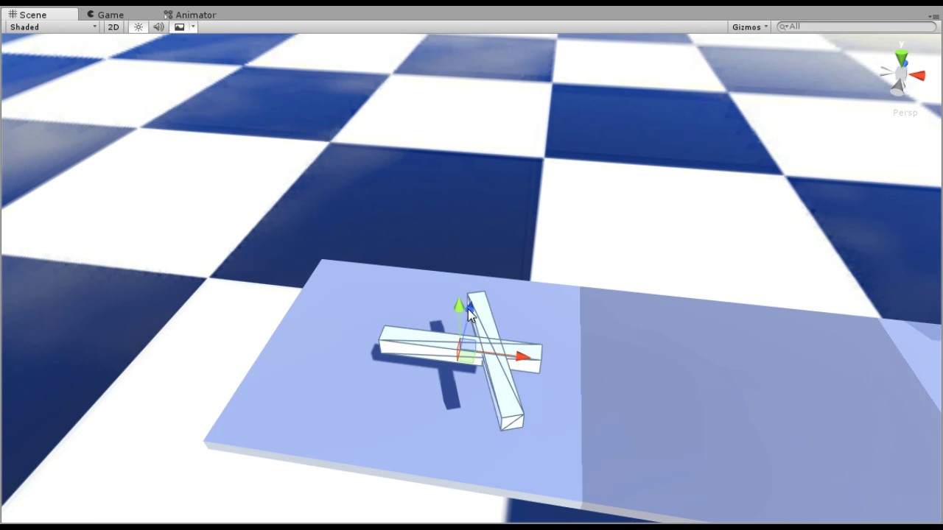
pyautogui.moveTo(471, 313); pyautogui.dragTo(428, 394)
pyautogui.moveTo(484, 371); pyautogui.dragTo(486, 405)
pyautogui.moveTo(486, 405); pyautogui.dragTo(497, 403, button='middle')
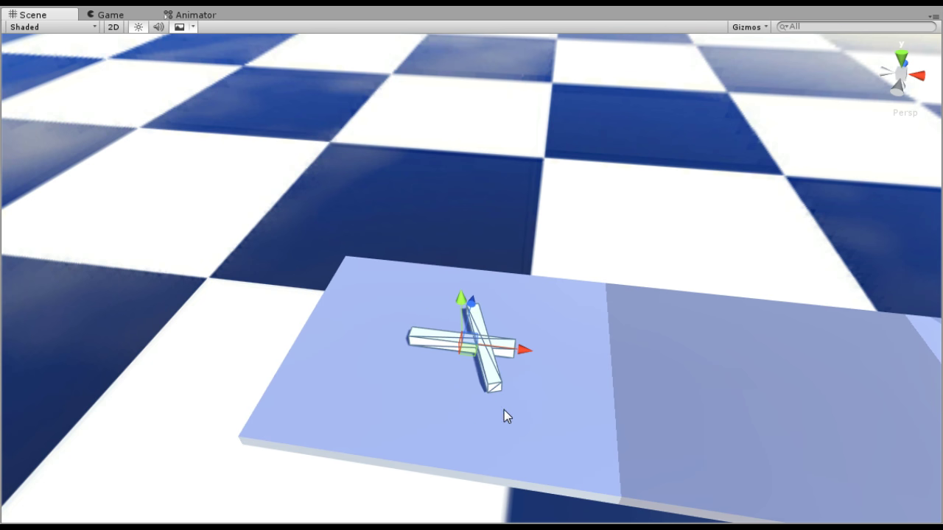
pyautogui.moveTo(459, 394); pyautogui.dragTo(466, 439, button='middle')
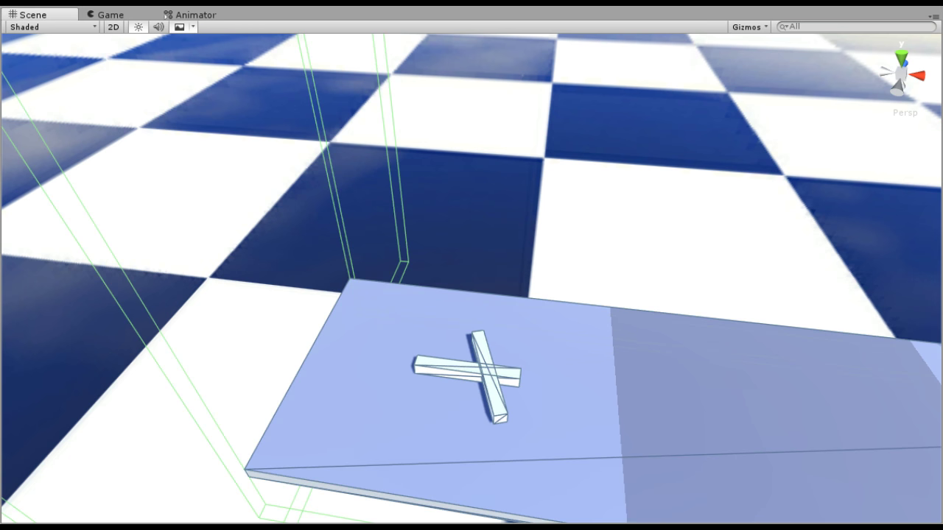
pyautogui.click(194, 329)
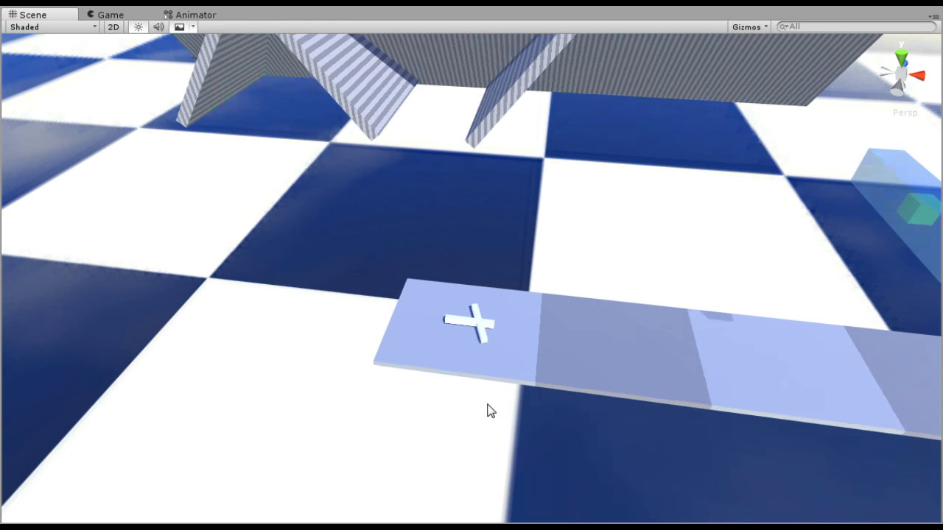
# - Add a plain white cube and position it just above the corner of the track's first section
pyautogui.moveTo(189, 95); pyautogui.dragTo(494, 311)
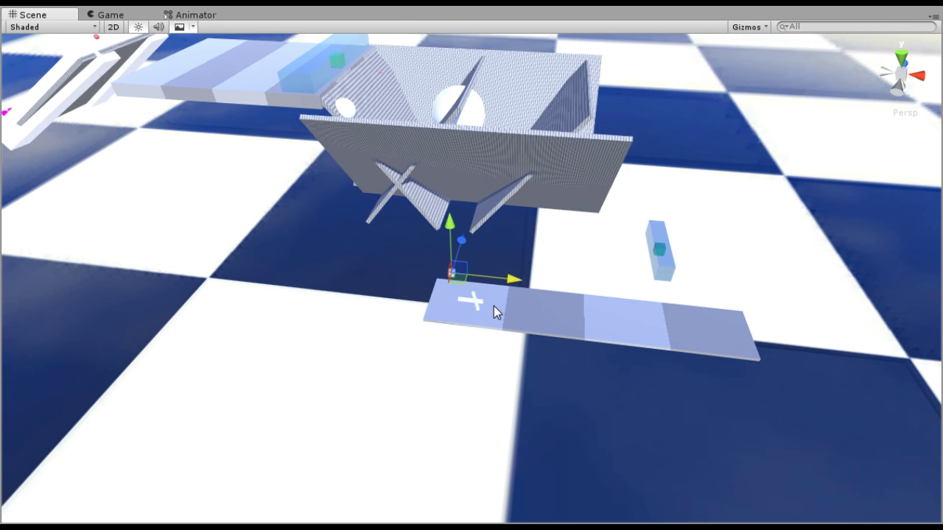
pyautogui.press('f')
pyautogui.scroll(-8, 479, 332)
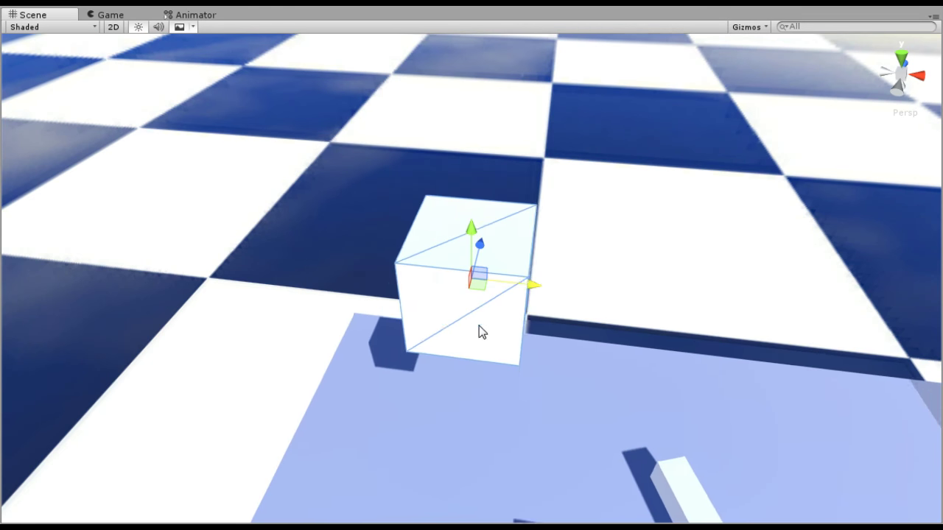
pyautogui.moveTo(479, 338); pyautogui.dragTo(76, 315, button='middle')
pyautogui.moveTo(442, 324); pyautogui.dragTo(141, 293, button='right')
pyautogui.moveTo(527, 341); pyautogui.dragTo(446, 344, button='middle')
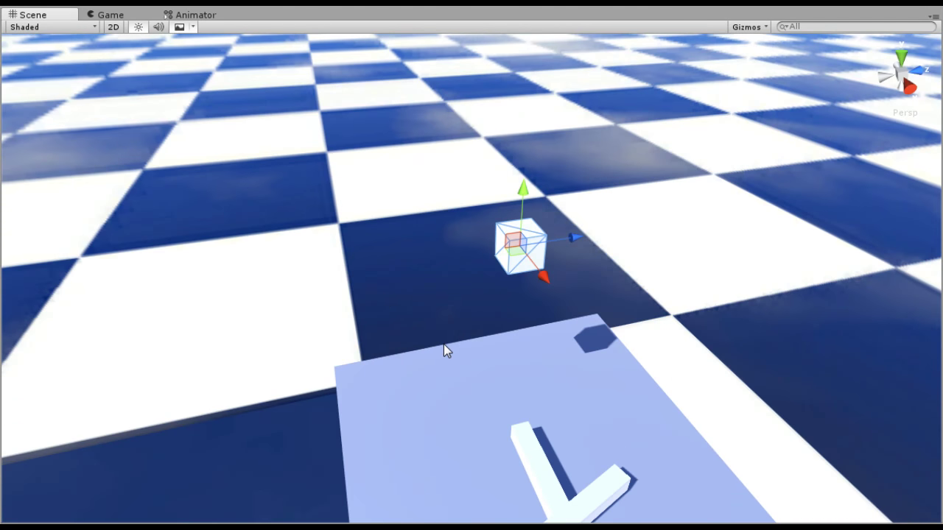
pyautogui.scroll(-8, 451, 352)
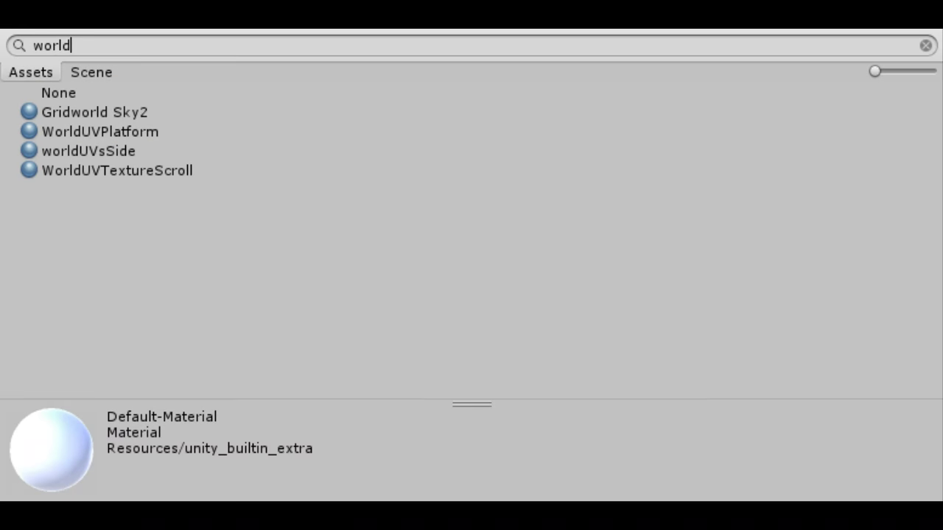
# - Search the materials for "world" and apply the worldUVsSide material to the cube
pyautogui.click(101, 131)
pyautogui.click(116, 170)
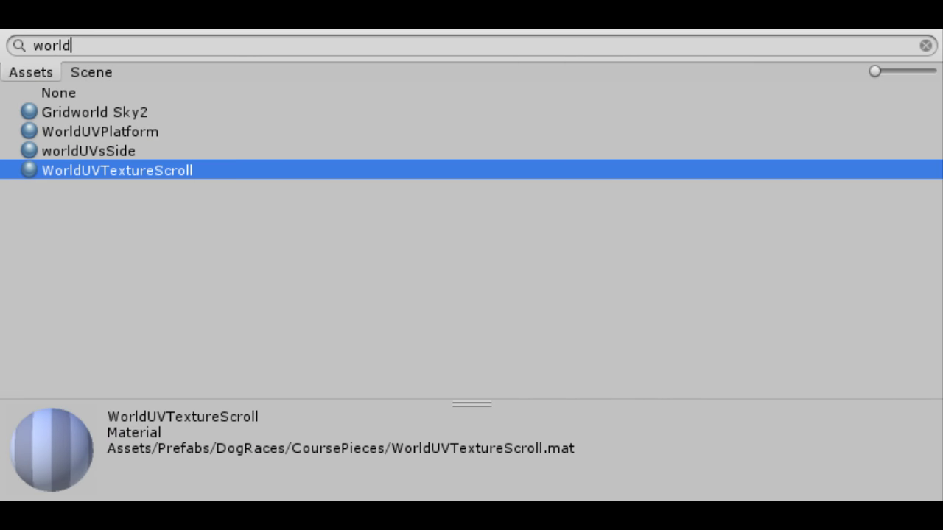
pyautogui.click(88, 151)
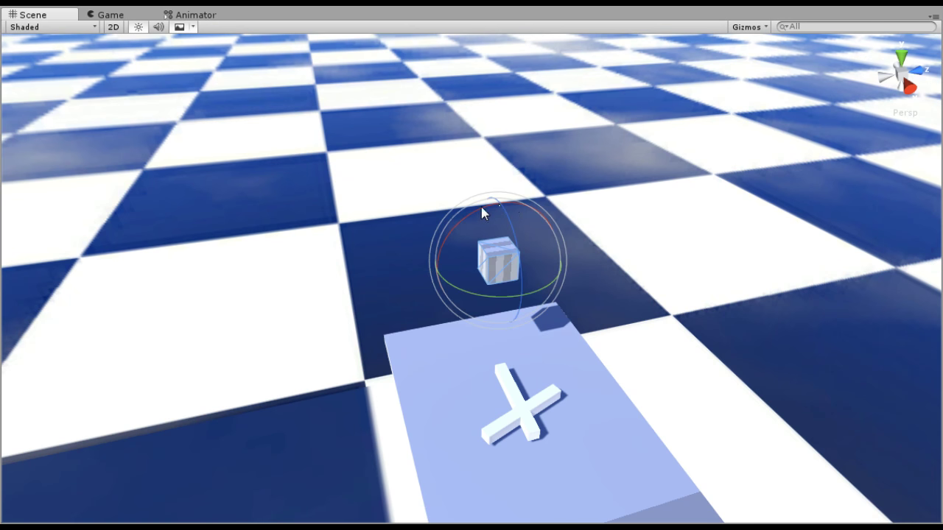
# - Raise the tilted striped cube to just beneath the funnel's outlet and enlarge it slightly
pyautogui.press('w')
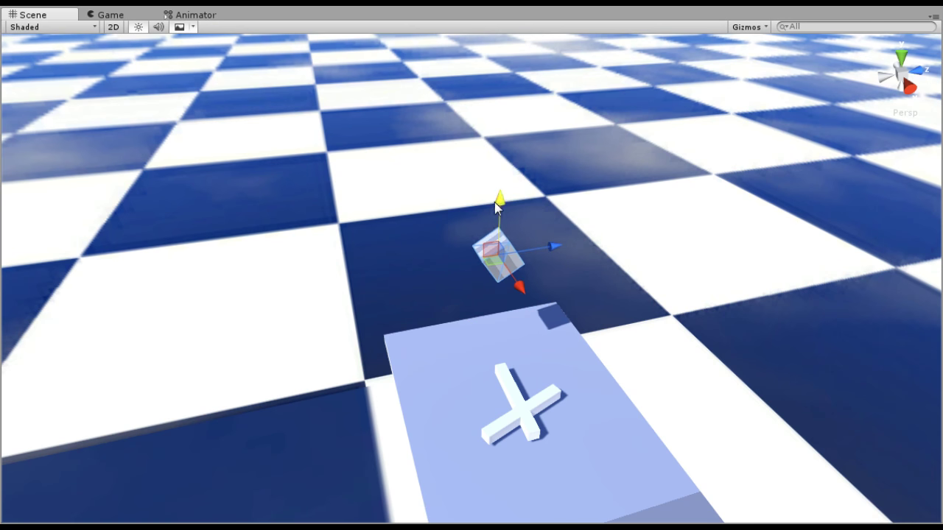
pyautogui.moveTo(497, 208); pyautogui.dragTo(506, 38)
pyautogui.moveTo(577, 134); pyautogui.dragTo(543, 402, button='middle')
pyautogui.keyDown('alt'); pyautogui.moveTo(543, 402); pyautogui.dragTo(480, 217); pyautogui.keyUp('alt')
pyautogui.moveTo(480, 214); pyautogui.dragTo(469, 123, button='right')
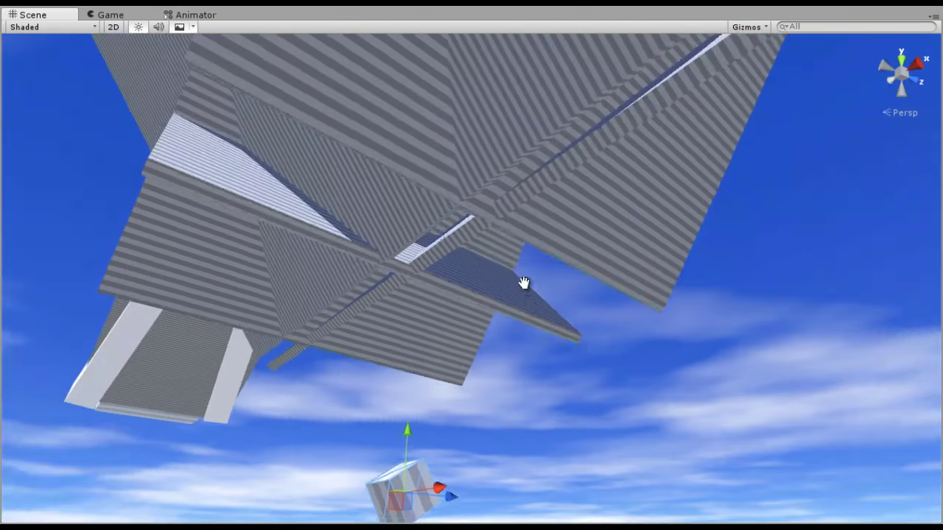
pyautogui.moveTo(523, 282); pyautogui.dragTo(524, 193, button='middle')
pyautogui.moveTo(424, 281); pyautogui.dragTo(521, 159)
pyautogui.moveTo(480, 99); pyautogui.dragTo(611, 277)
pyautogui.press('r')
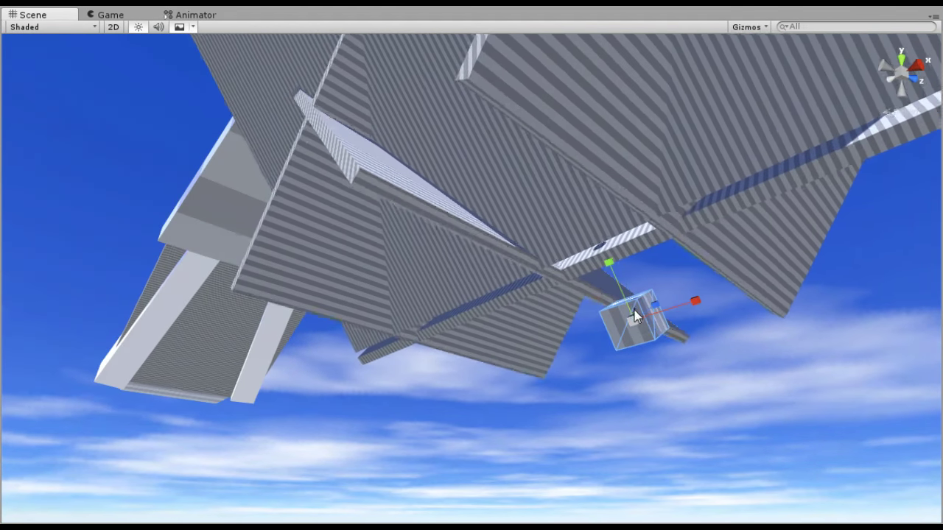
pyautogui.moveTo(635, 317); pyautogui.dragTo(651, 327)
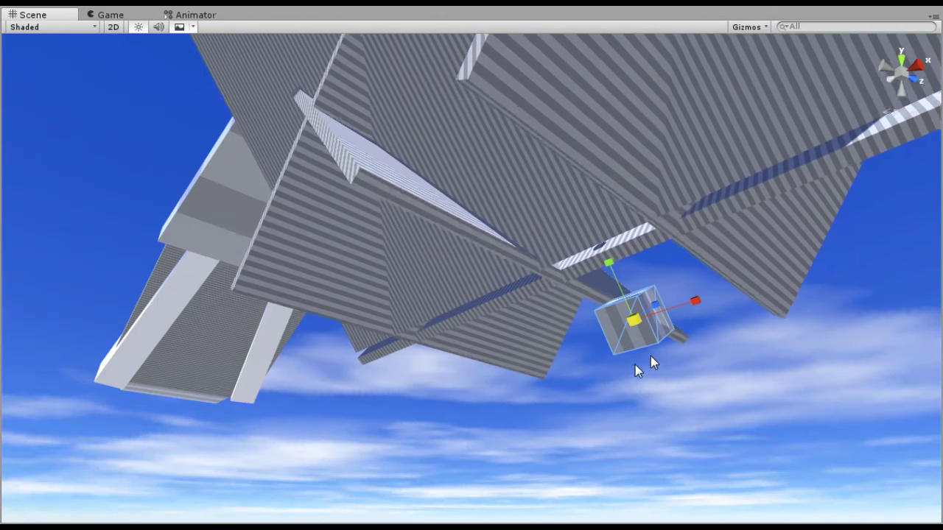
# - Duplicate the striped cube, place the copy lower and in front of it, and widen the copy into a block
pyautogui.press('w')
pyautogui.moveTo(625, 271); pyautogui.dragTo(632, 327)
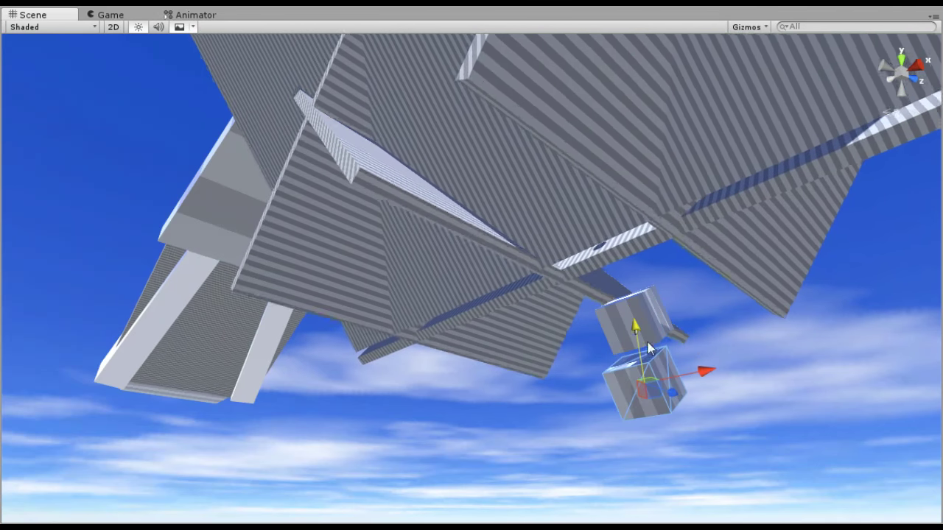
pyautogui.moveTo(677, 394); pyautogui.dragTo(589, 404)
pyautogui.moveTo(561, 332); pyautogui.dragTo(577, 446, button='middle')
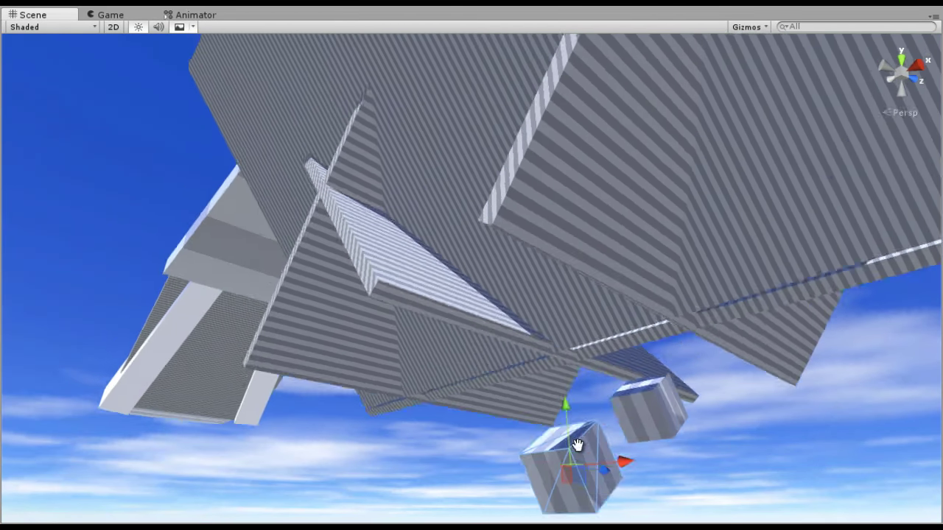
pyautogui.moveTo(518, 402); pyautogui.dragTo(591, 486, button='right')
pyautogui.moveTo(475, 294); pyautogui.dragTo(508, 413, button='middle')
pyautogui.press('r')
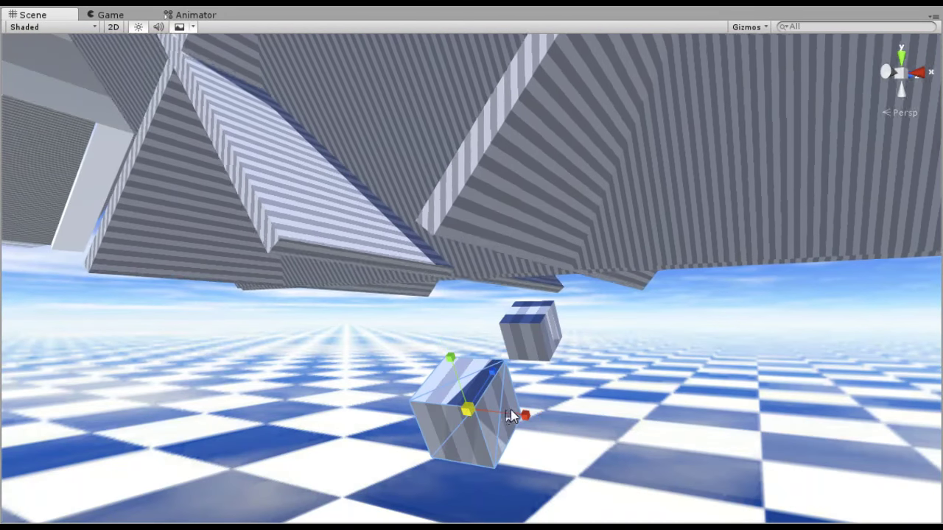
pyautogui.moveTo(523, 415); pyautogui.dragTo(561, 434)
pyautogui.press('w')
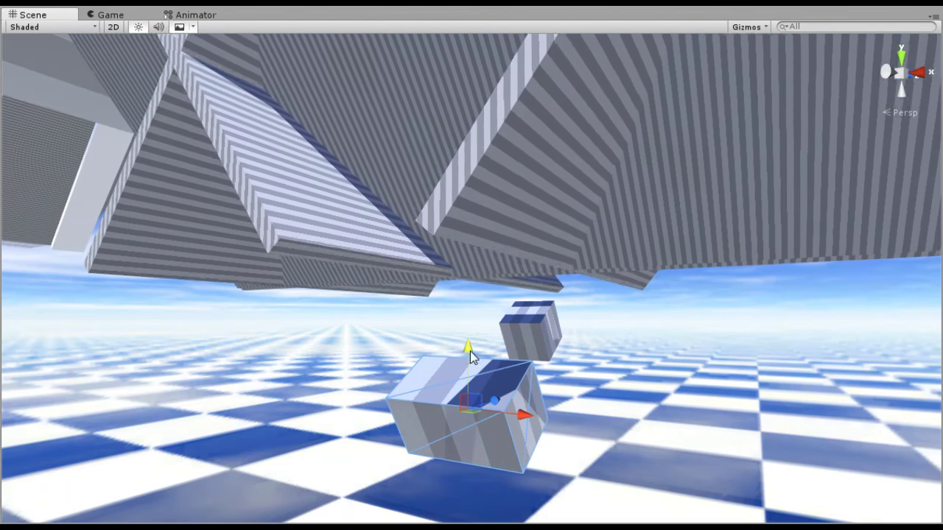
pyautogui.moveTo(504, 415); pyautogui.dragTo(538, 432)
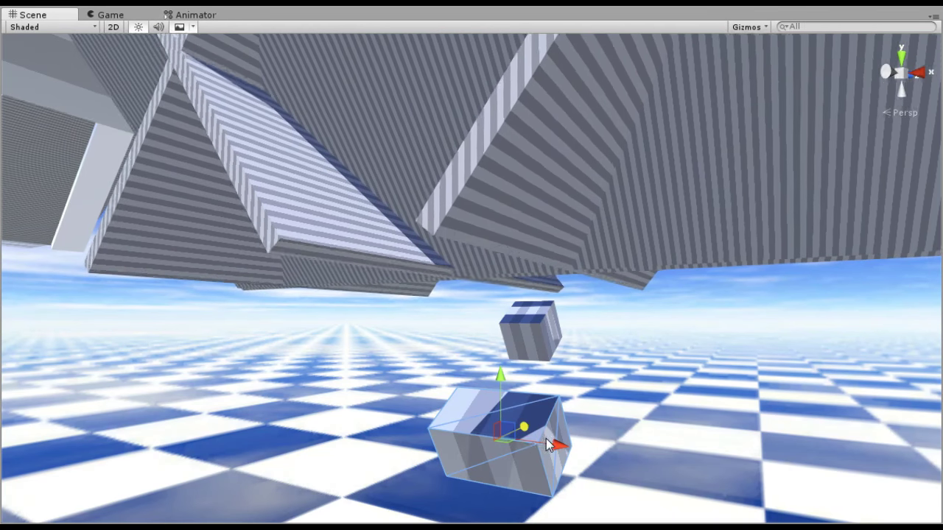
# - Place a deeper, tilted copy of the widened block beside and slightly behind it
pyautogui.moveTo(548, 444); pyautogui.dragTo(605, 458)
pyautogui.press('r')
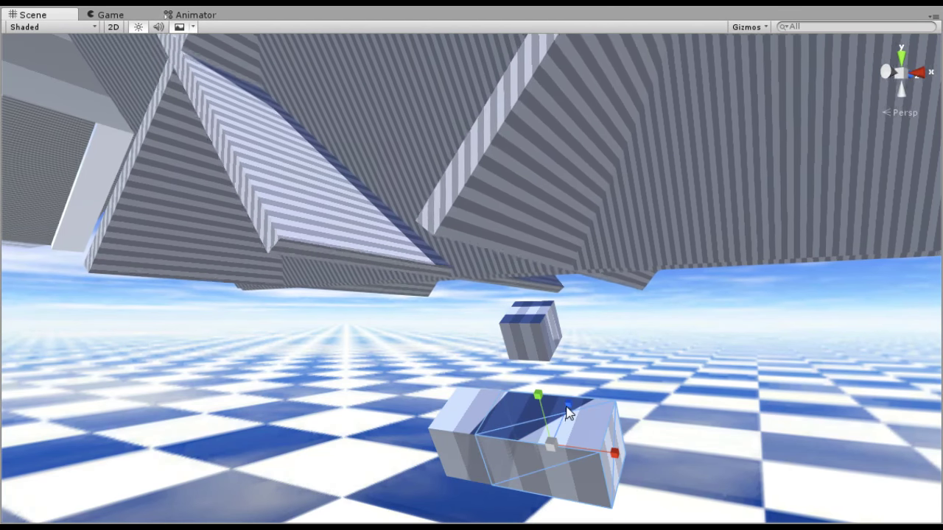
pyautogui.moveTo(567, 413); pyautogui.dragTo(603, 364)
pyautogui.press('w')
pyautogui.moveTo(570, 434); pyautogui.dragTo(614, 380)
pyautogui.press('e')
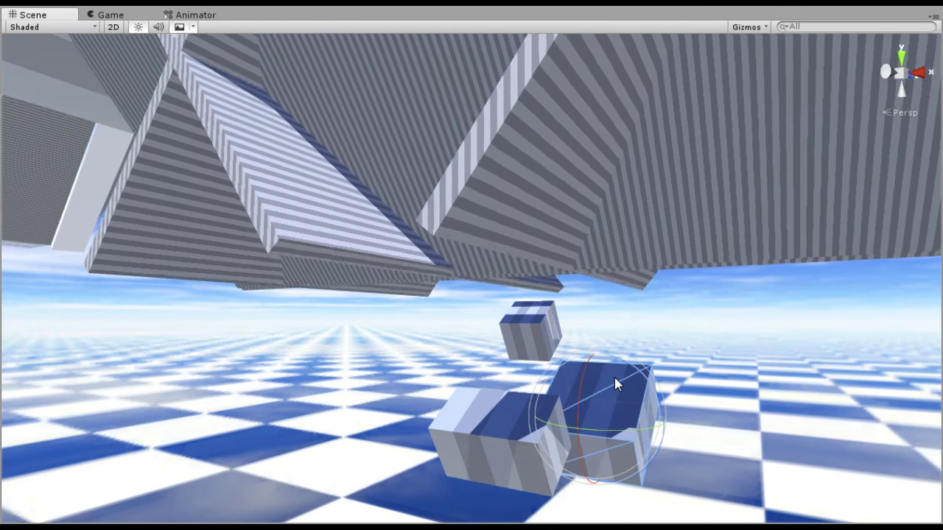
pyautogui.moveTo(577, 440); pyautogui.dragTo(606, 294)
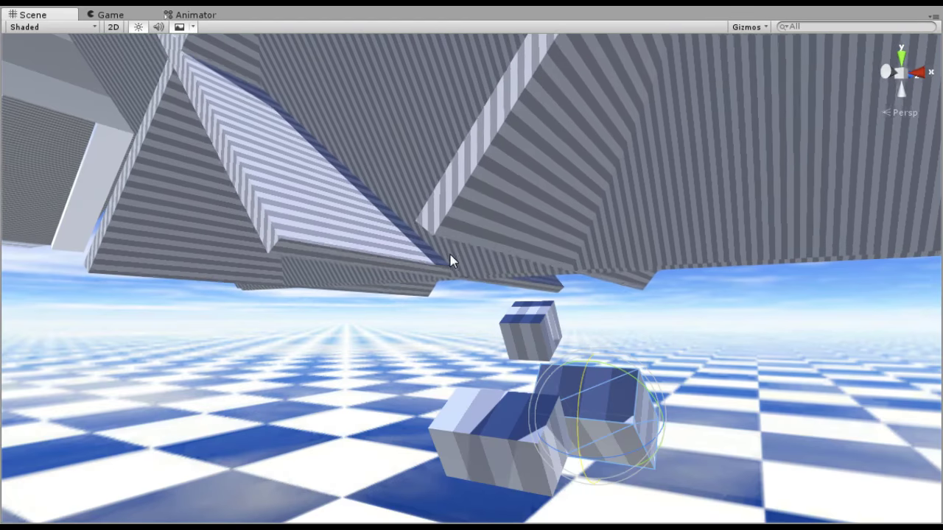
# - Shift the deeper block away from the widened block and tilt it diagonally
pyautogui.moveTo(450, 258); pyautogui.dragTo(487, 298, button='middle')
pyautogui.moveTo(487, 299); pyautogui.dragTo(564, 414, button='right')
pyautogui.press('w')
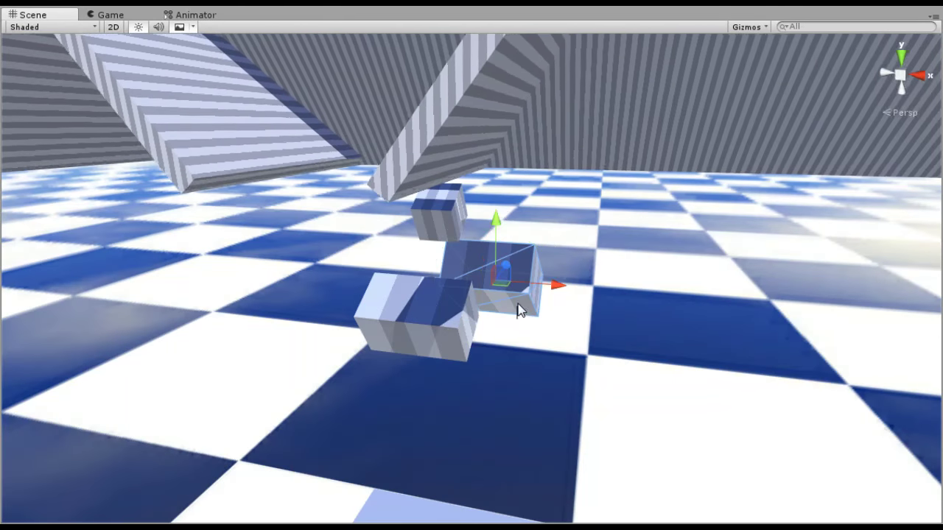
pyautogui.moveTo(557, 286); pyautogui.dragTo(481, 357)
pyautogui.press('e')
pyautogui.moveTo(482, 358); pyautogui.dragTo(621, 318, button='right')
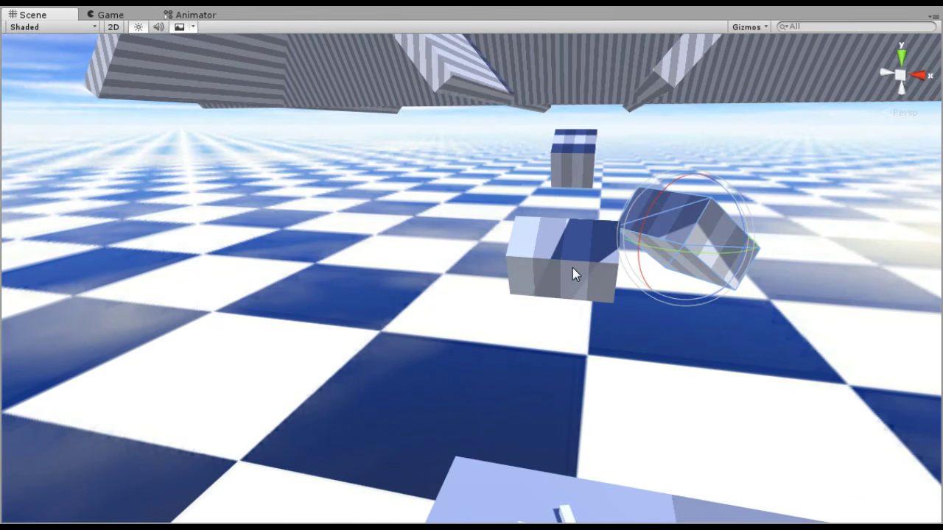
# - Select the widened block beneath the funnel and rotate it to tilt its top face
pyautogui.click(572, 271)
pyautogui.moveTo(571, 275); pyautogui.dragTo(499, 311)
pyautogui.moveTo(499, 311); pyautogui.dragTo(521, 325, button='right')
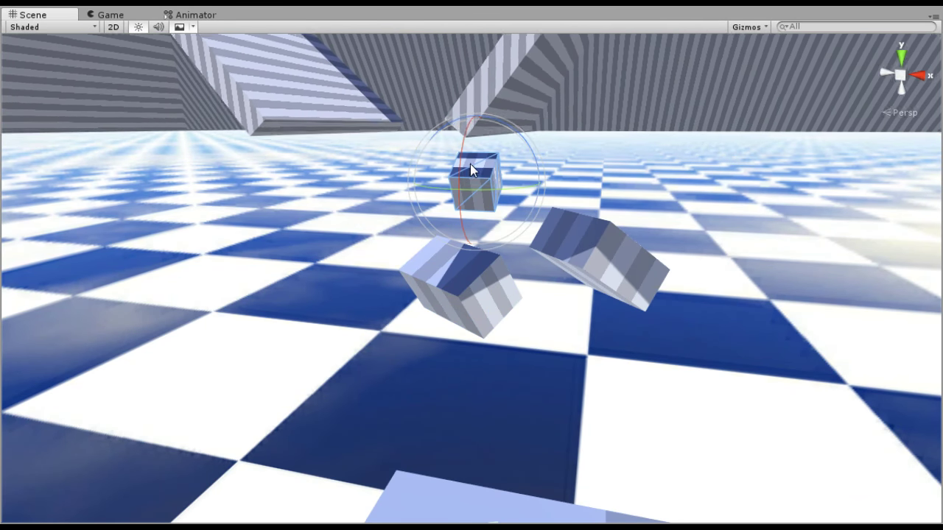
# - Duplicate the topmost striped cube and lower the copies to between the tilted blocks and the track, shrinking one
pyautogui.hotkey('ctrl', 'd')
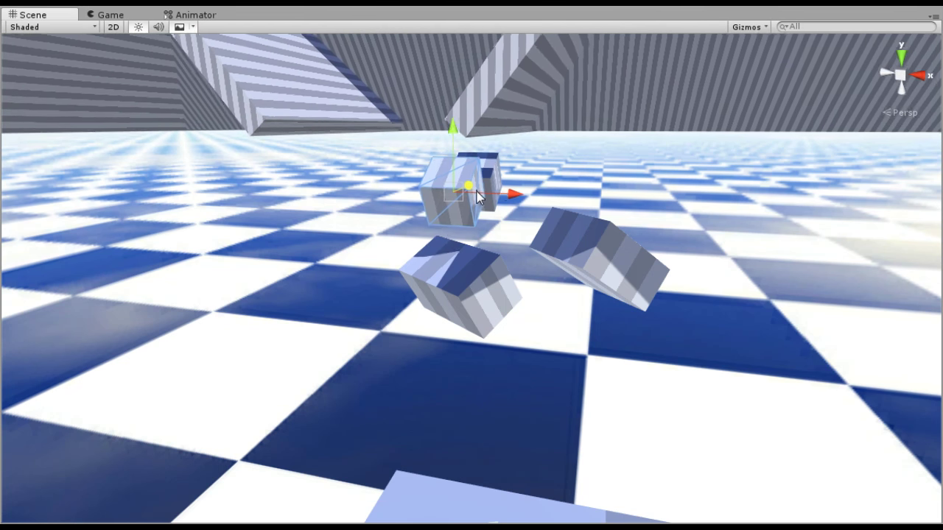
pyautogui.moveTo(450, 155); pyautogui.dragTo(463, 390)
pyautogui.moveTo(463, 390); pyautogui.dragTo(548, 310, button='middle')
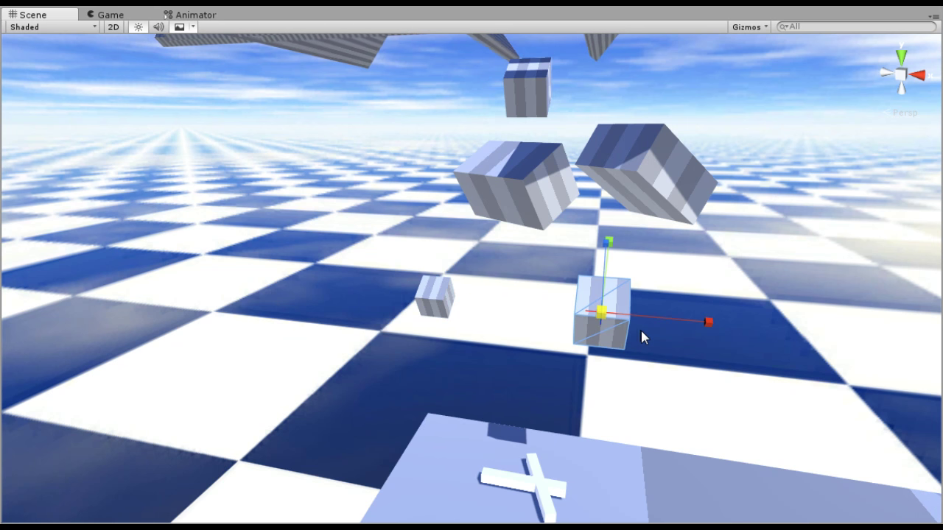
# - Reshape the larger low copy into a narrow elongated bar and tilt it diagonally above the track
pyautogui.moveTo(641, 331); pyautogui.dragTo(641, 330)
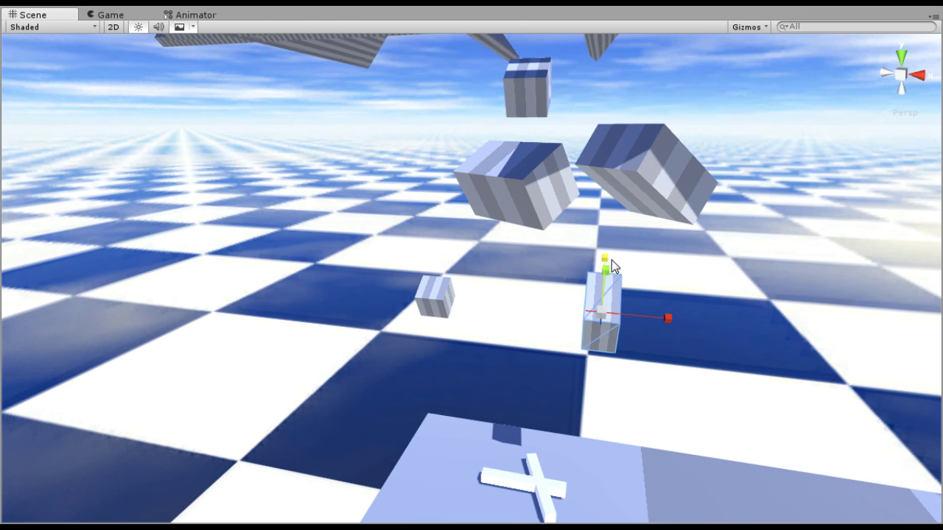
pyautogui.moveTo(573, 339); pyautogui.dragTo(680, 339, button='middle')
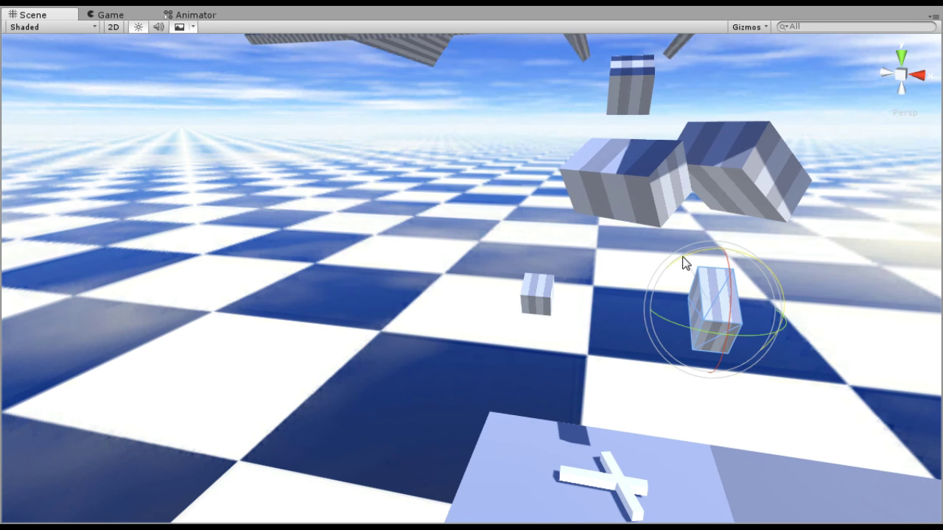
pyautogui.moveTo(741, 278); pyautogui.dragTo(426, 301, button='middle')
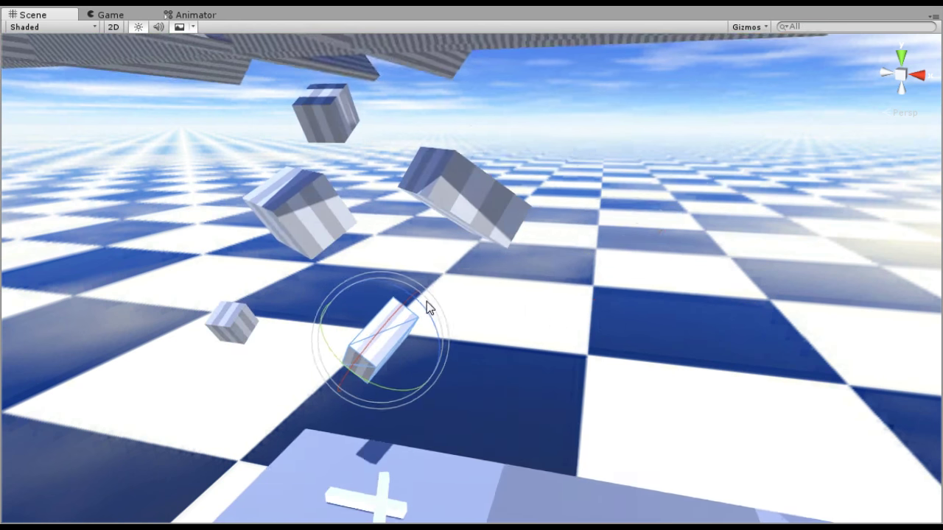
pyautogui.moveTo(426, 301); pyautogui.dragTo(429, 337, button='right')
pyautogui.moveTo(429, 337); pyautogui.dragTo(481, 341, button='middle')
# - Place a widened, rotated copy of the narrow bar low above the starting edge of the track
pyautogui.press('w')
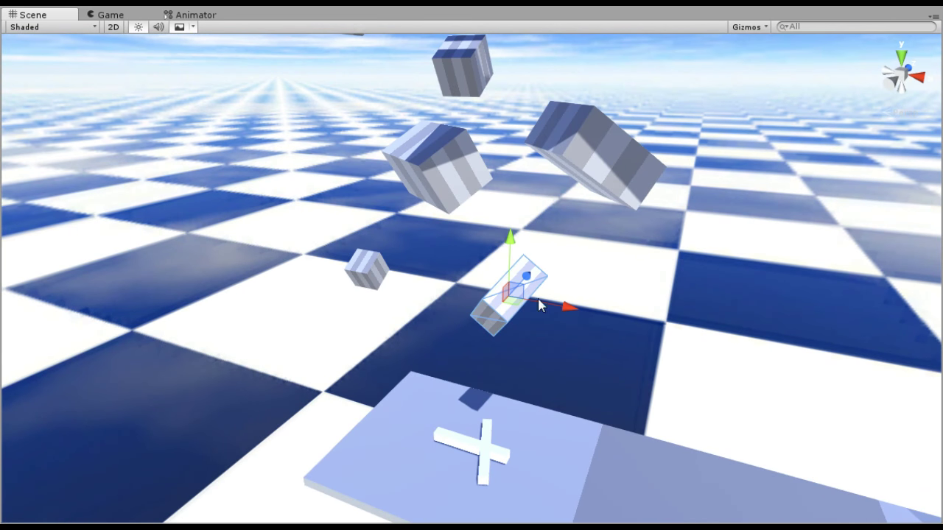
pyautogui.moveTo(484, 300); pyautogui.dragTo(476, 298)
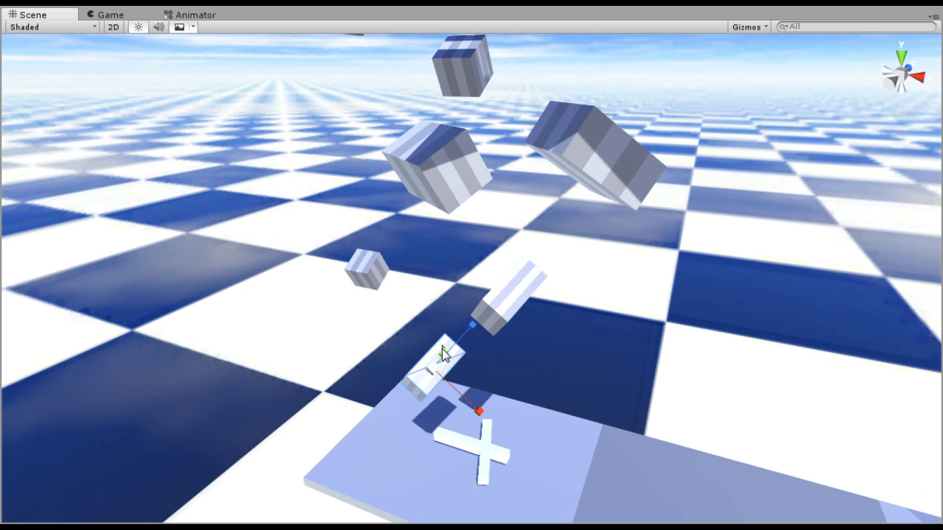
pyautogui.moveTo(481, 410); pyautogui.dragTo(532, 453)
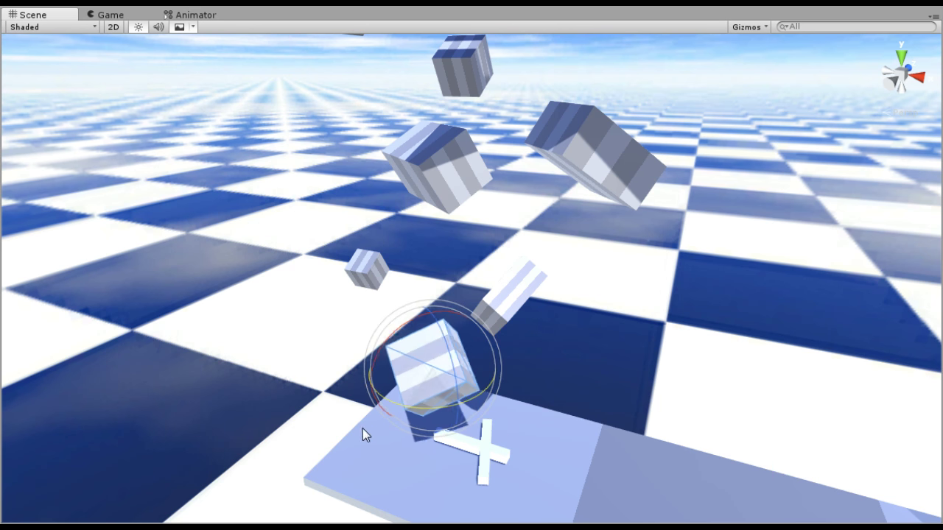
pyautogui.moveTo(467, 421); pyautogui.dragTo(500, 390, button='middle')
pyautogui.press('w')
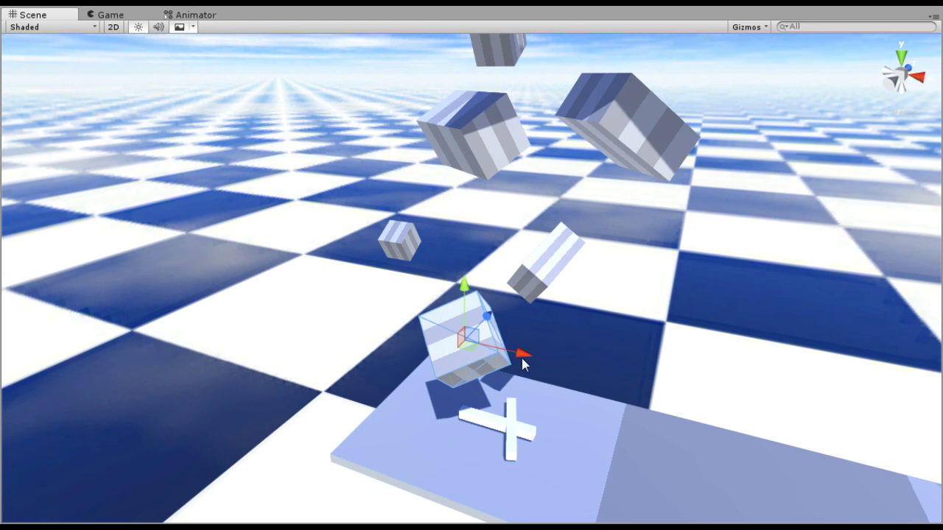
pyautogui.moveTo(521, 358); pyautogui.dragTo(463, 345)
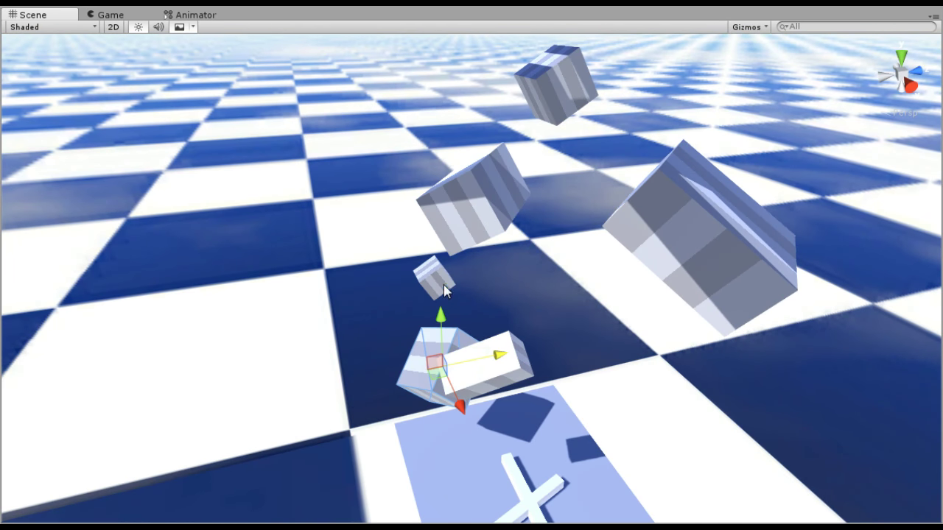
# - Duplicate the widened block, move the copy toward the deeper block and shrink it to a small cube
pyautogui.click(471, 222)
pyautogui.hotkey('ctrl', 'd')
pyautogui.moveTo(533, 196); pyautogui.dragTo(597, 202)
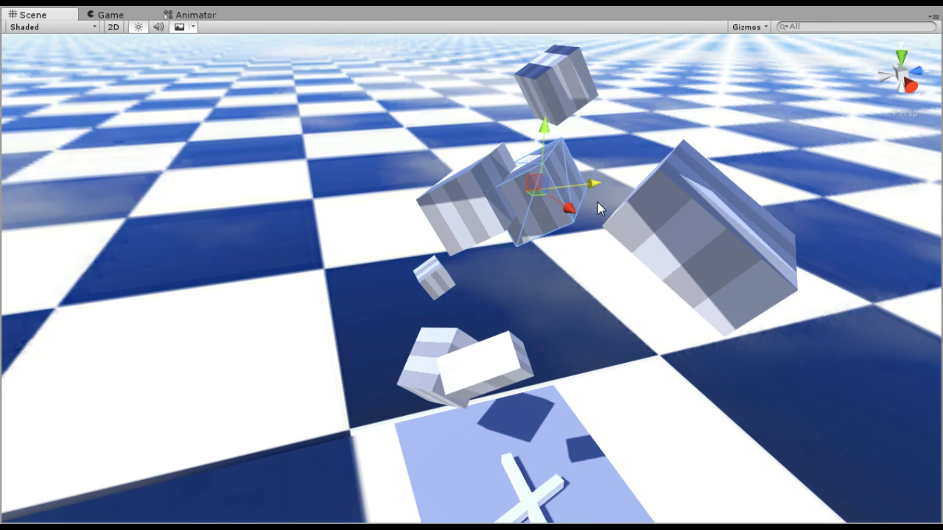
pyautogui.press('r')
pyautogui.moveTo(539, 193); pyautogui.dragTo(523, 175)
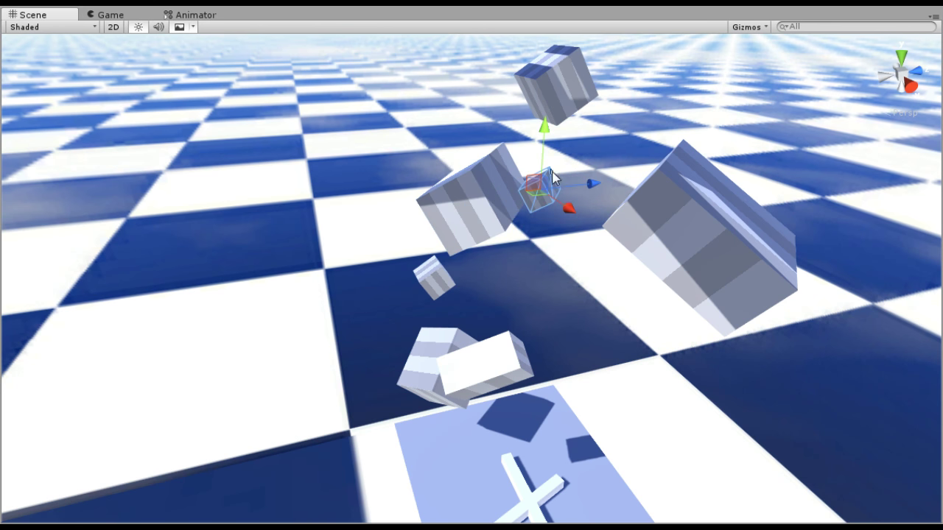
# - Place a copy of the small block beside the topmost cube under the funnel and enlarge it
pyautogui.keyDown('alt'); pyautogui.moveTo(593, 93); pyautogui.dragTo(856, 259); pyautogui.keyUp('alt')
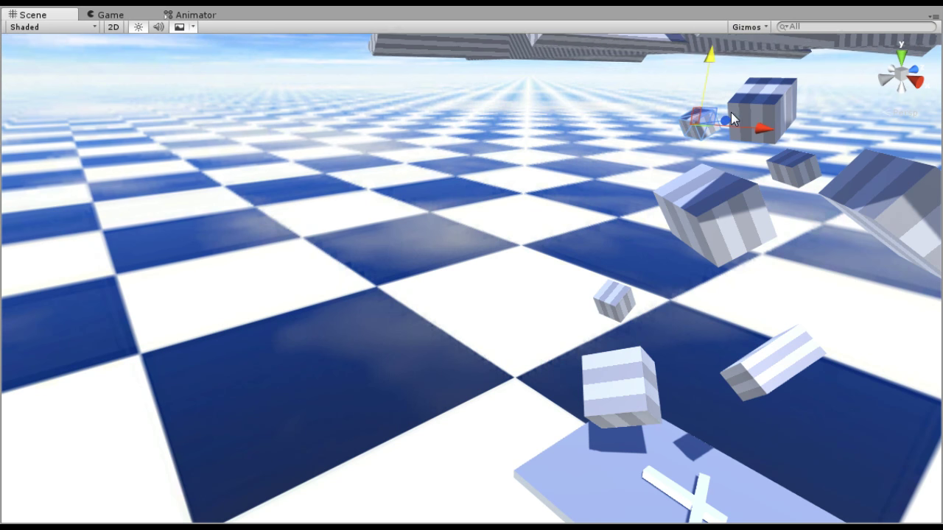
pyautogui.moveTo(730, 115); pyautogui.dragTo(638, 269)
pyautogui.press('r')
pyautogui.moveTo(638, 268); pyautogui.dragTo(688, 309, button='right')
pyautogui.moveTo(696, 323); pyautogui.dragTo(740, 372, button='middle')
pyautogui.moveTo(670, 390); pyautogui.dragTo(734, 344, button='right')
pyautogui.moveTo(636, 389); pyautogui.dragTo(767, 324, button='middle')
pyautogui.moveTo(766, 324); pyautogui.dragTo(798, 314, button='right')
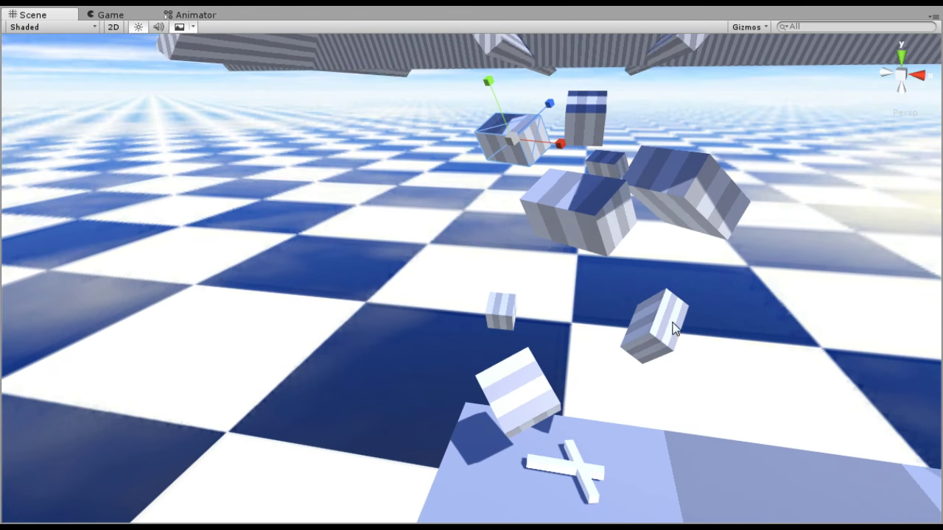
# - Place a copy of the large block lower down, between the small cube and the tilted block, rotating and narrowing it
pyautogui.click(583, 197)
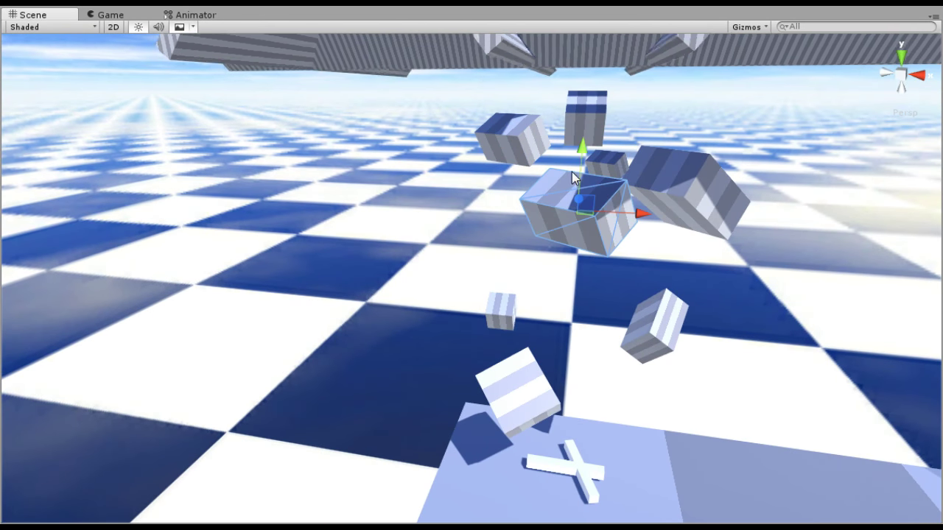
pyautogui.moveTo(571, 172); pyautogui.dragTo(571, 265)
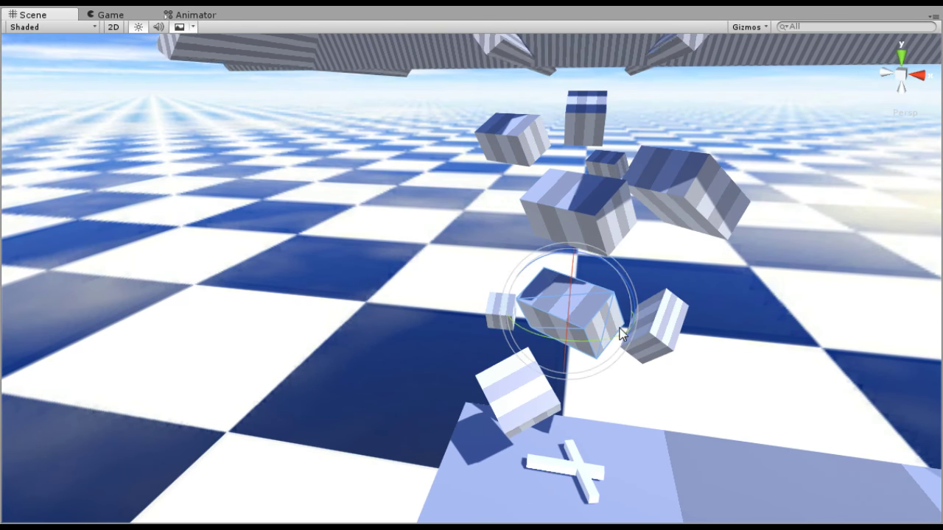
pyautogui.moveTo(596, 344); pyautogui.dragTo(560, 328)
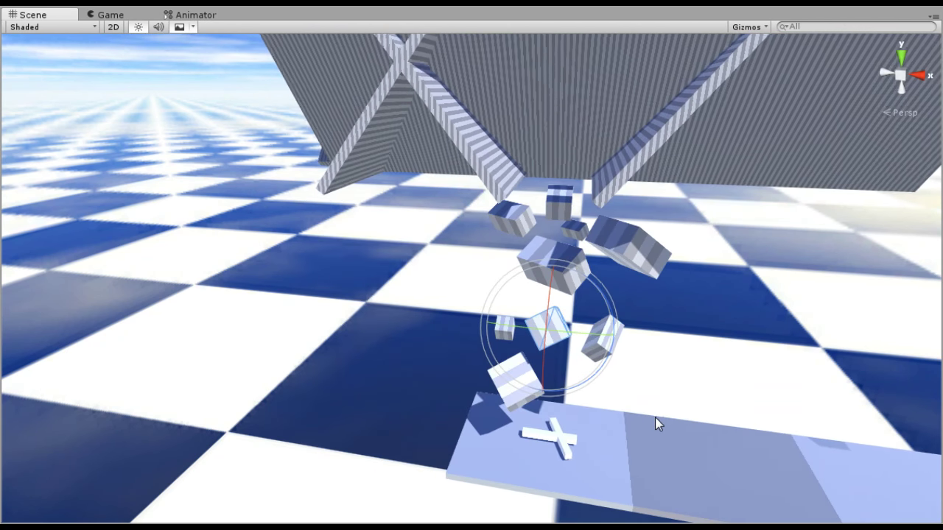
pyautogui.moveTo(543, 243); pyautogui.dragTo(556, 325, button='middle')
pyautogui.click(544, 312)
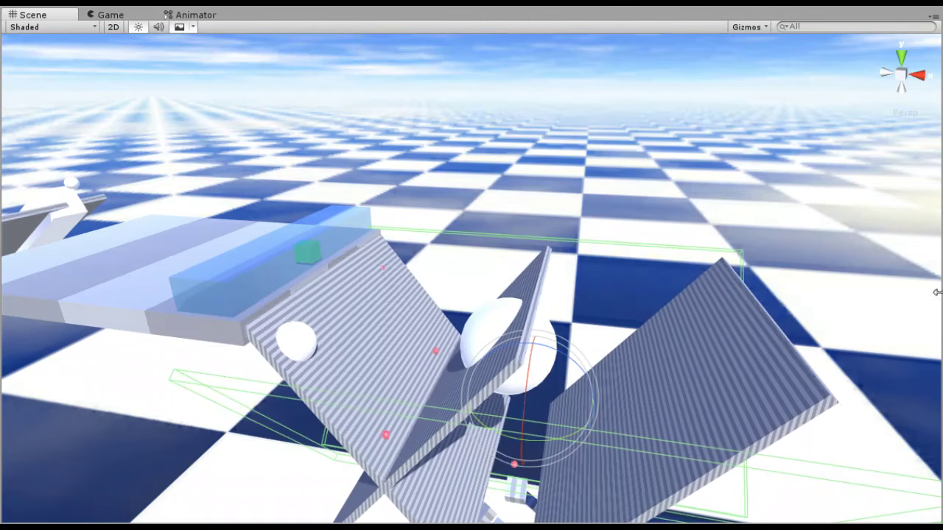
# - Select the whole obstacle course, delete it from the scene and start the game
pyautogui.moveTo(640, 464); pyautogui.dragTo(653, 282, button='middle')
pyautogui.moveTo(640, 323); pyautogui.dragTo(612, 383, button='middle')
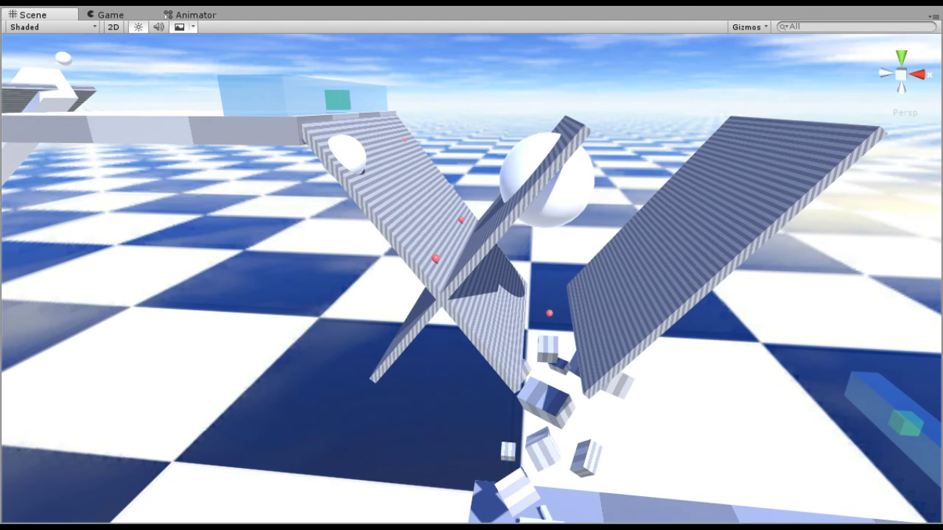
pyautogui.hotkey('ctrl', 'a')
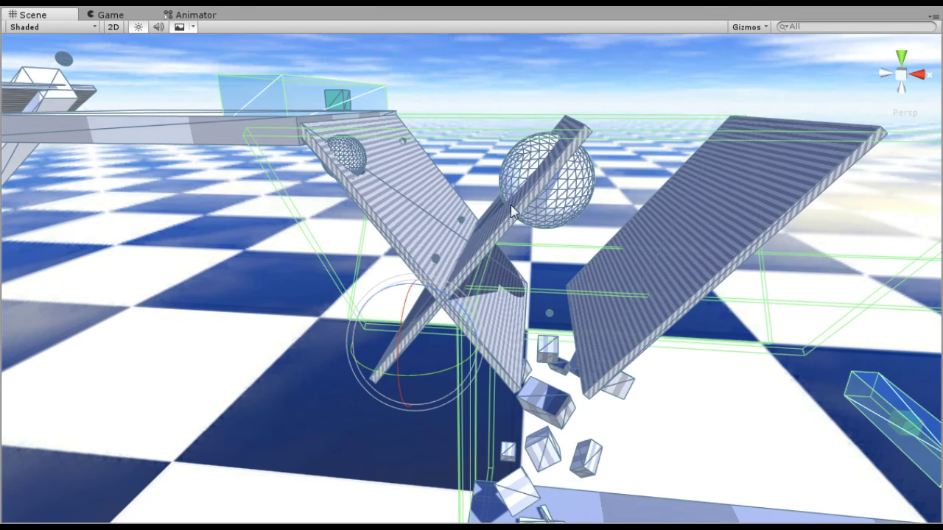
pyautogui.press('Delete')
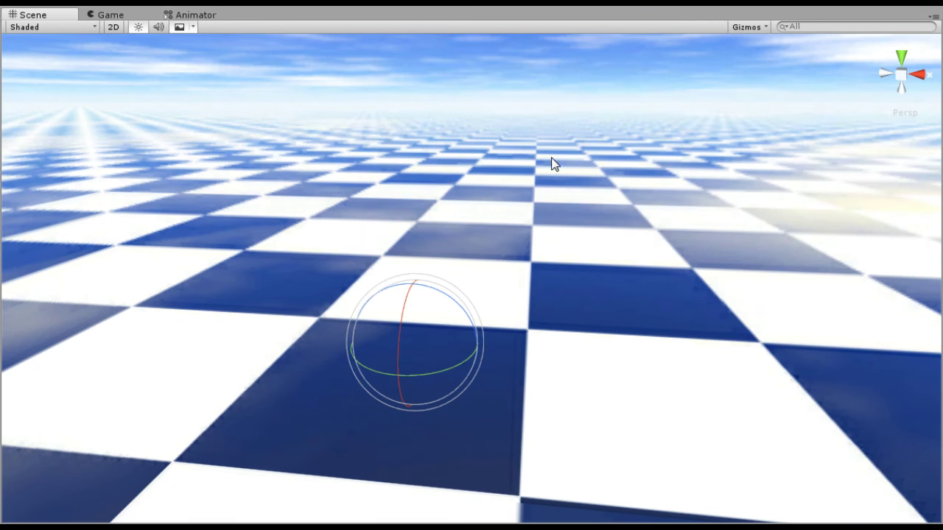
pyautogui.click(503, 5)
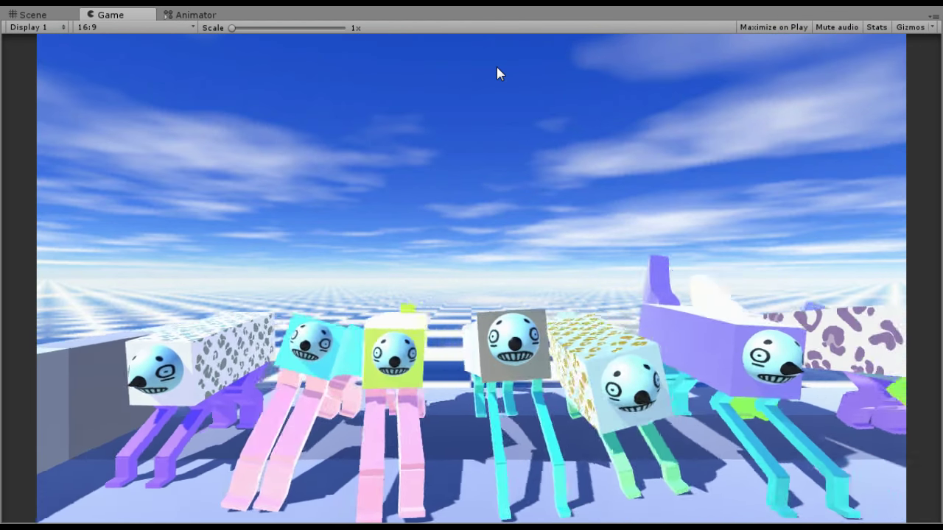
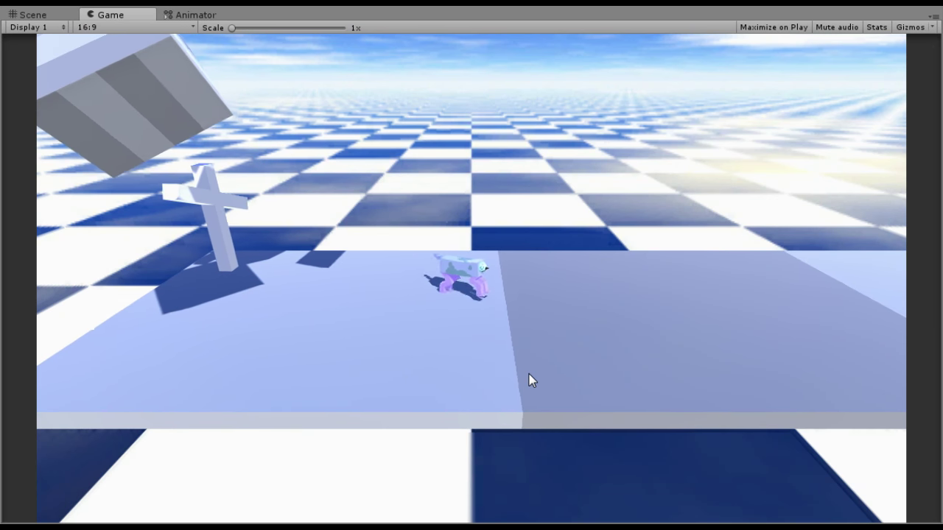
# - Examine the running course from the starting ledge down to the lower track in the Scene view, ending back in the Game view
pyautogui.click(37, 14)
pyautogui.moveTo(410, 310); pyautogui.dragTo(410, 335, button='middle')
pyautogui.moveTo(410, 335); pyautogui.dragTo(430, 341, button='right')
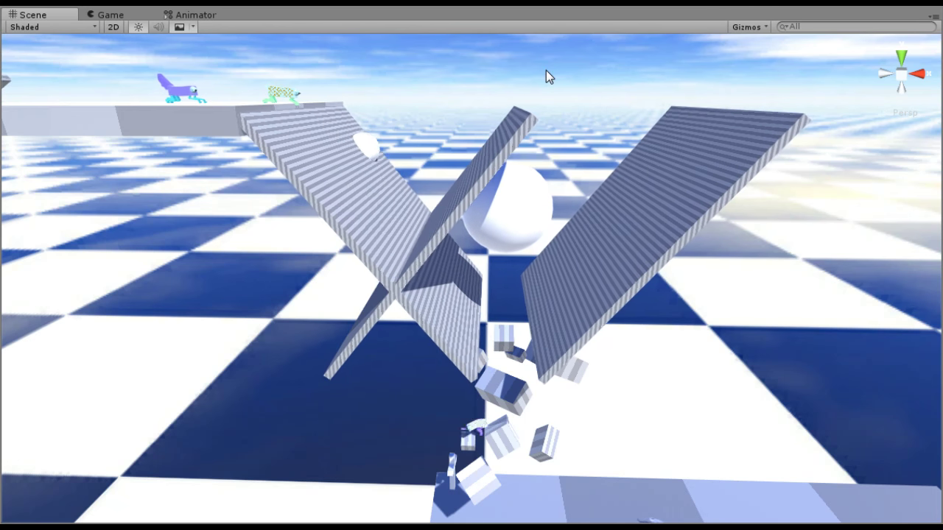
pyautogui.click(109, 14)
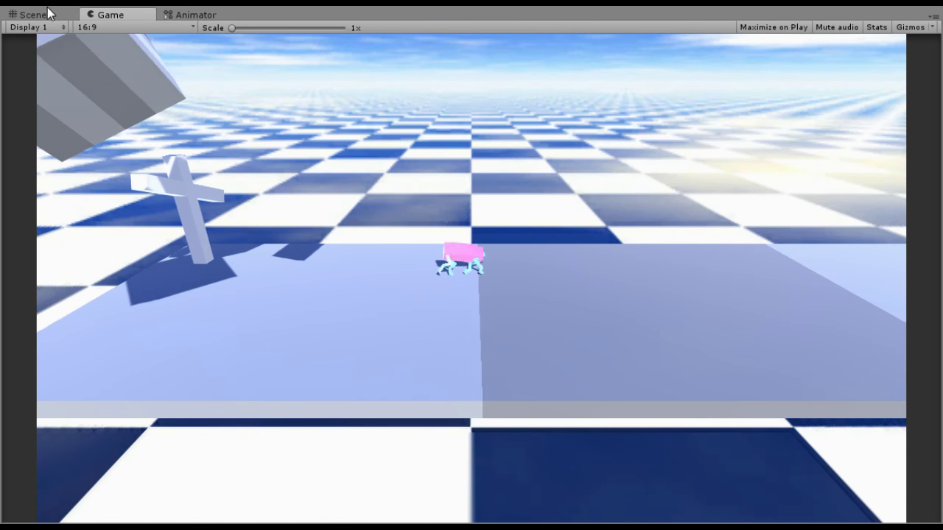
# - Examine in the Scene view how the pink creatures pass between the large sphere and the funnel walls
pyautogui.click(44, 15)
pyautogui.moveTo(468, 349); pyautogui.dragTo(503, 244, button='middle')
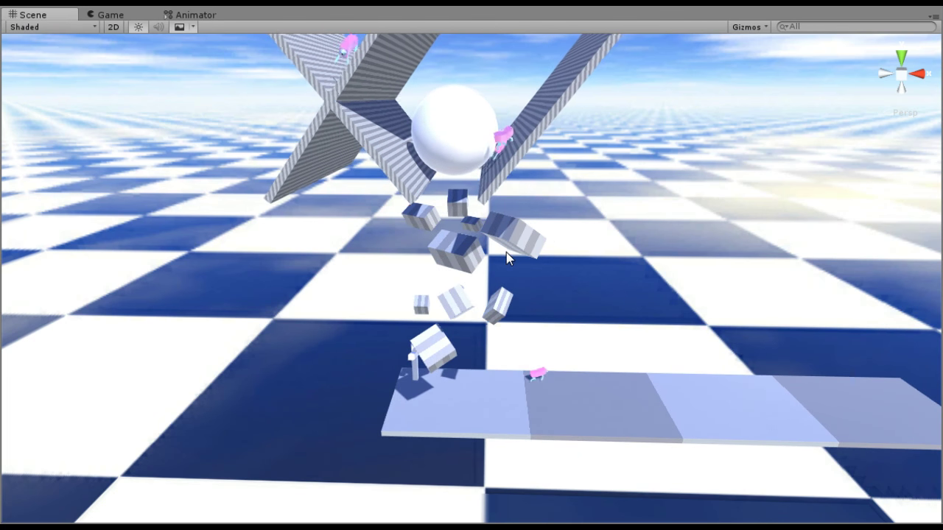
pyautogui.moveTo(532, 263); pyautogui.dragTo(576, 366, button='middle')
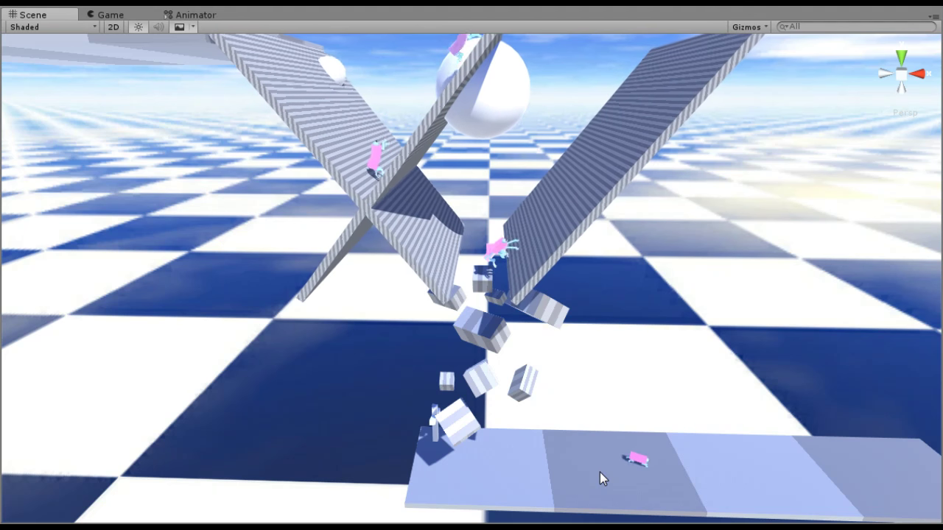
pyautogui.moveTo(705, 458); pyautogui.dragTo(632, 372, button='middle')
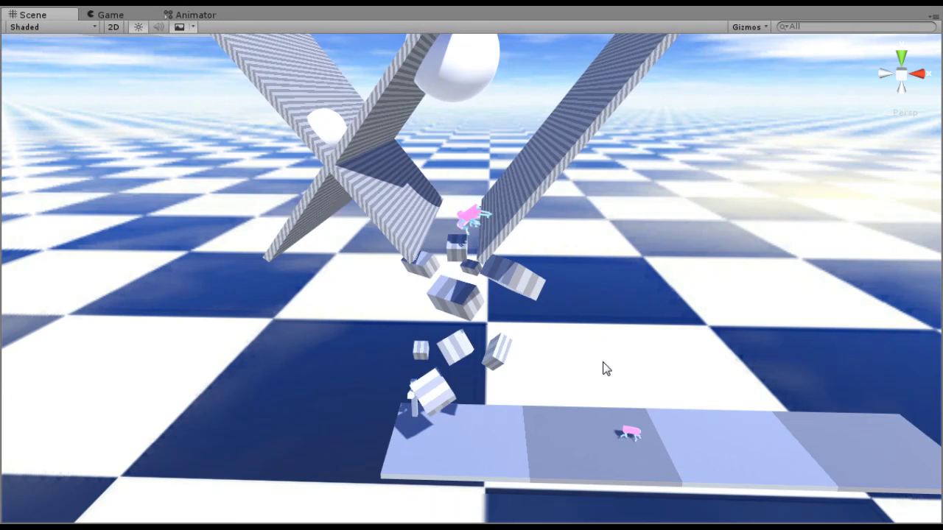
pyautogui.scroll(10, 604, 368)
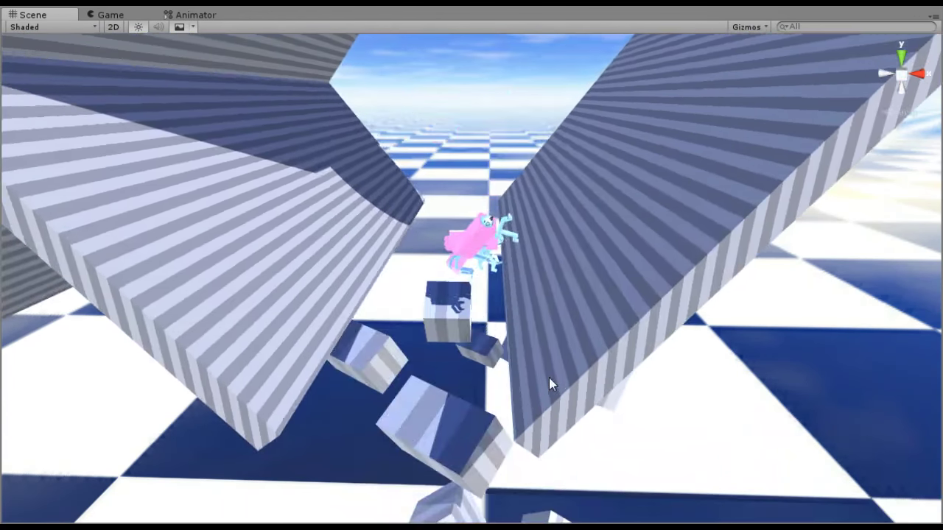
pyautogui.moveTo(548, 377); pyautogui.dragTo(610, 457, button='middle')
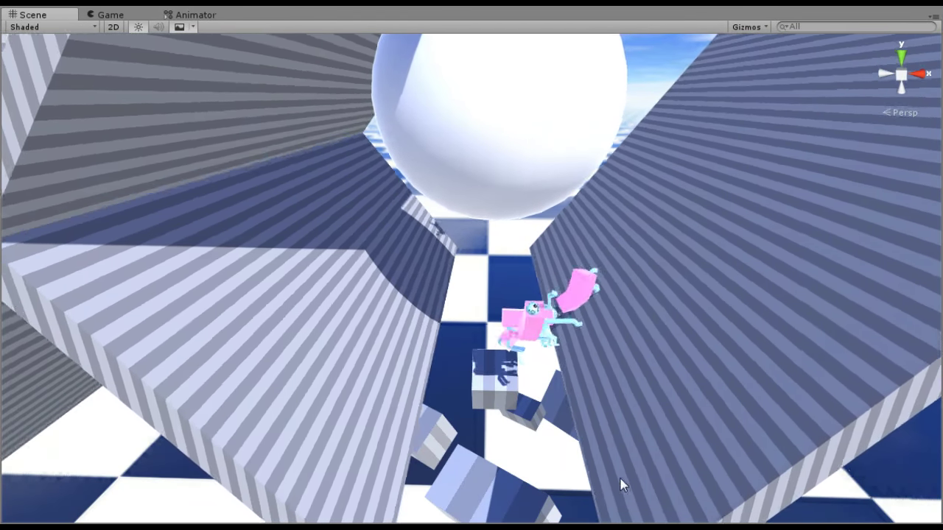
pyautogui.moveTo(623, 485); pyautogui.dragTo(489, 435, button='middle')
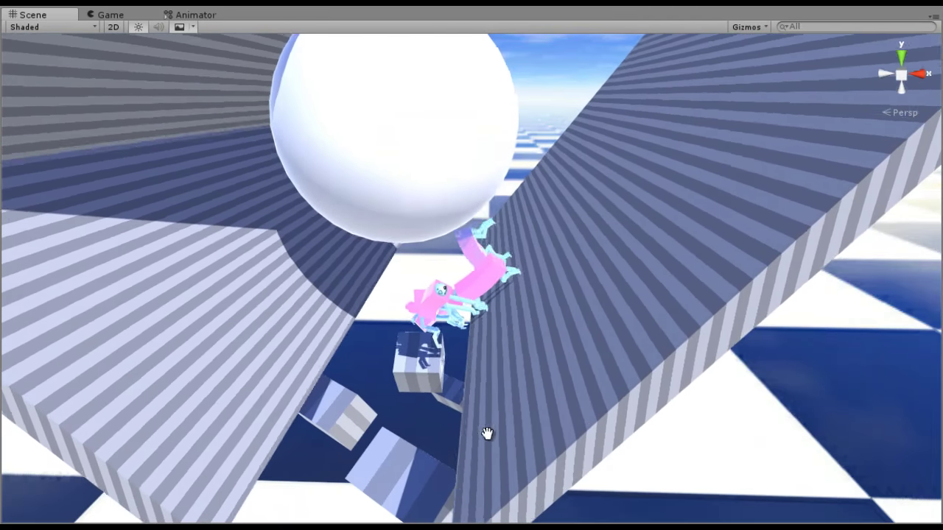
pyautogui.scroll(6, 488, 435)
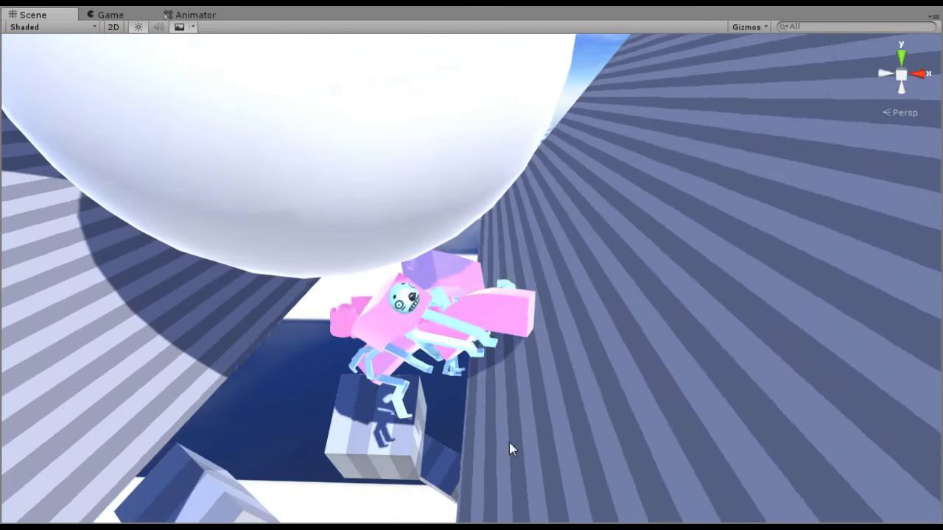
pyautogui.moveTo(545, 462); pyautogui.dragTo(531, 456, button='middle')
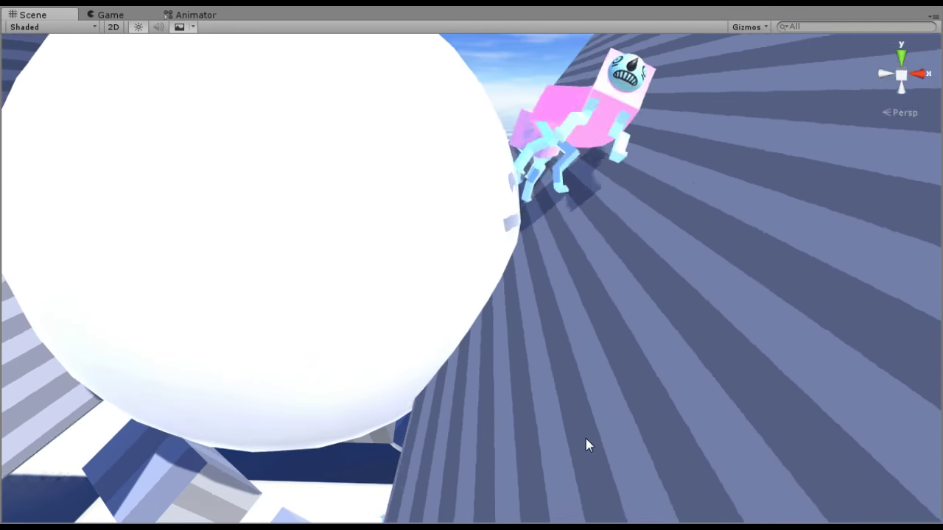
# - Examine how the creatures tumble over the striped blocks and land on the lower track
pyautogui.scroll(-5, 586, 443)
pyautogui.moveTo(585, 443); pyautogui.dragTo(622, 395, button='middle')
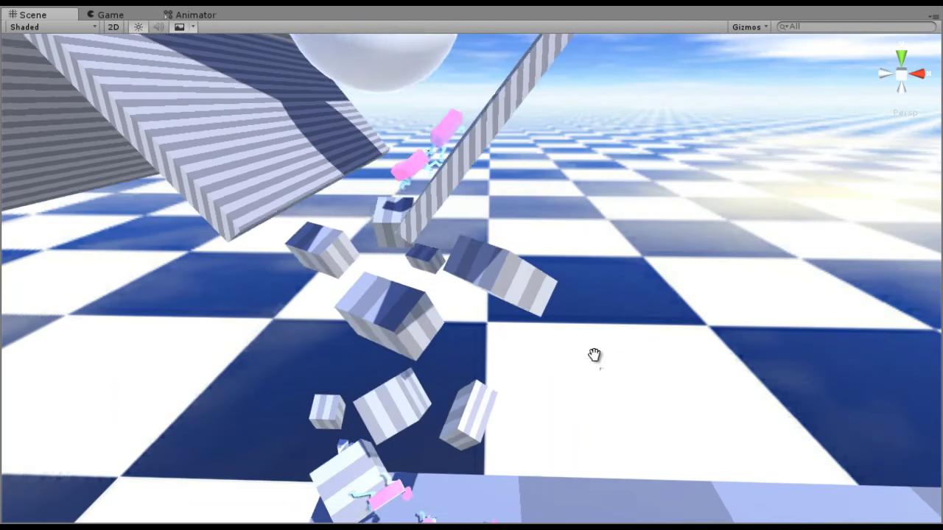
pyautogui.moveTo(594, 355); pyautogui.dragTo(567, 287, button='middle')
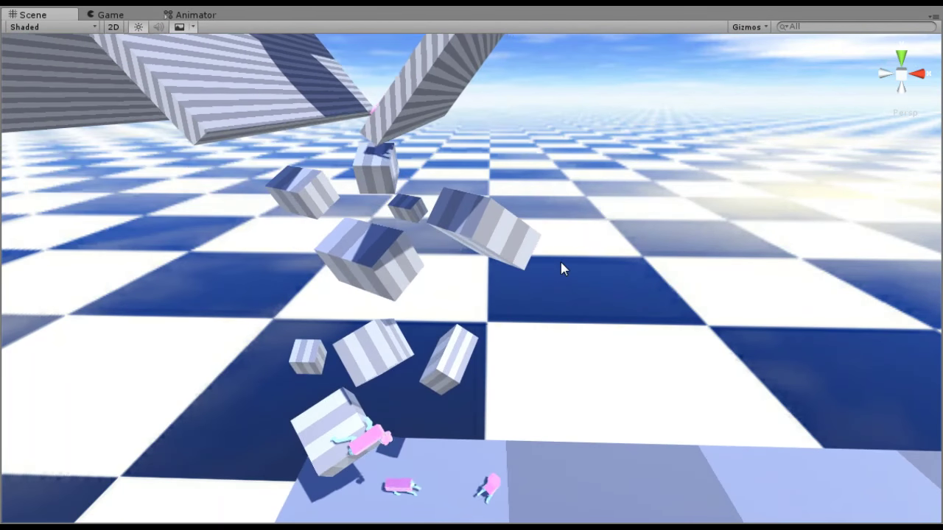
pyautogui.moveTo(518, 353); pyautogui.dragTo(516, 386, button='right')
pyautogui.moveTo(515, 383); pyautogui.dragTo(579, 309, button='middle')
pyautogui.scroll(2, 441, 368)
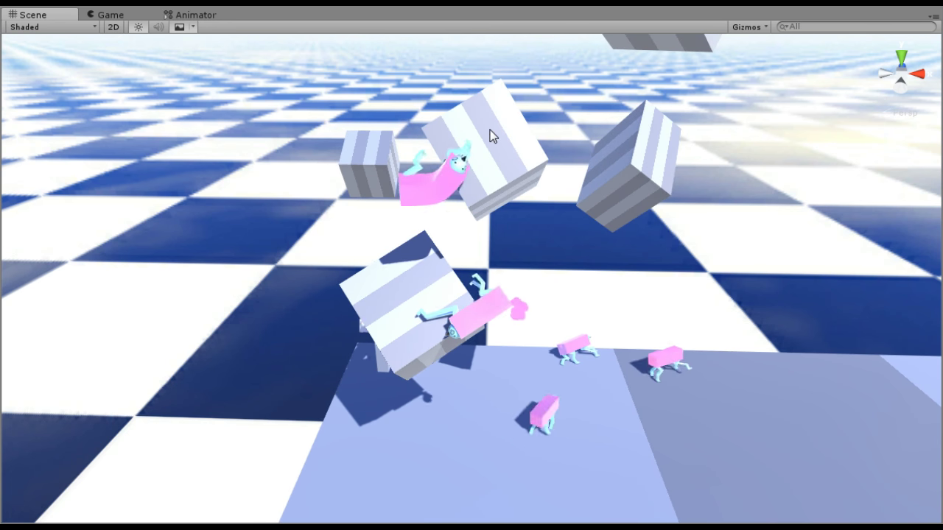
# - Select the falling-block group and inspect the landing area from another angle before returning to the Game view
pyautogui.click(490, 132)
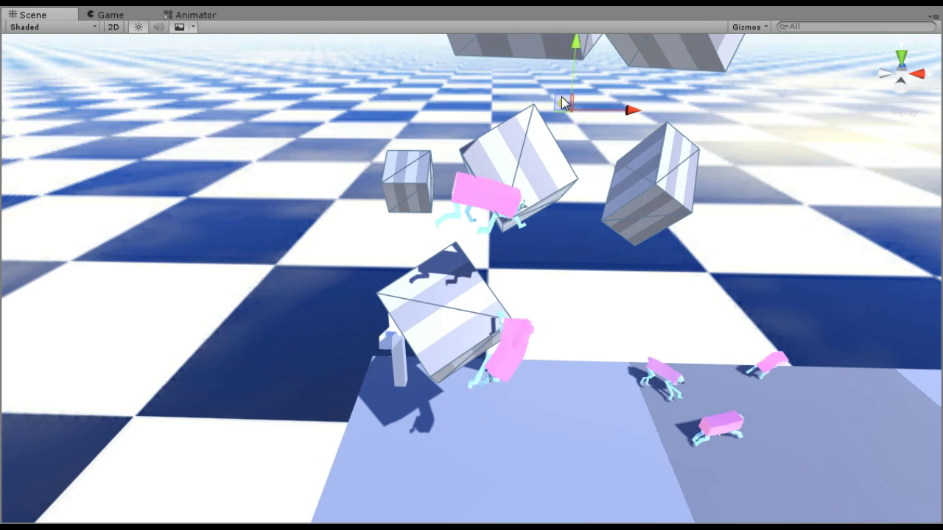
pyautogui.moveTo(559, 273); pyautogui.dragTo(66, 250, button='middle')
pyautogui.moveTo(411, 285); pyautogui.dragTo(714, 366, button='right')
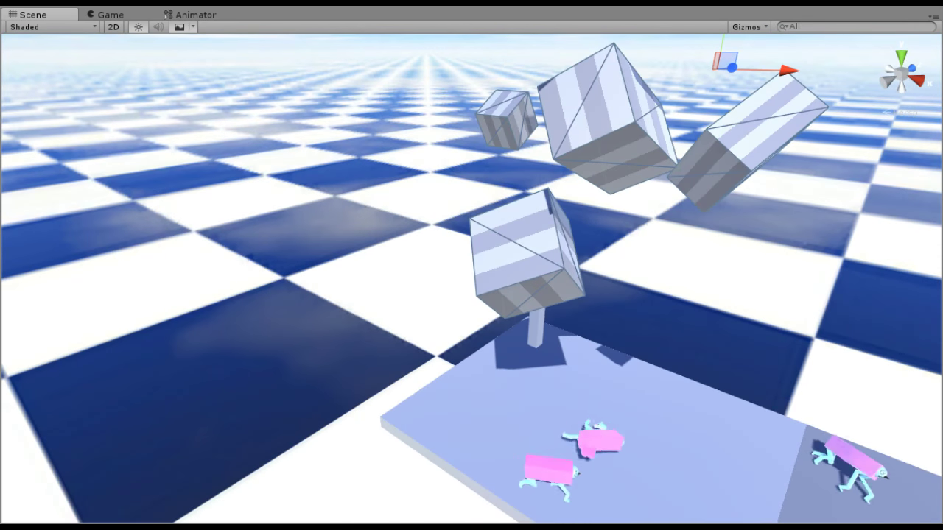
pyautogui.click(115, 17)
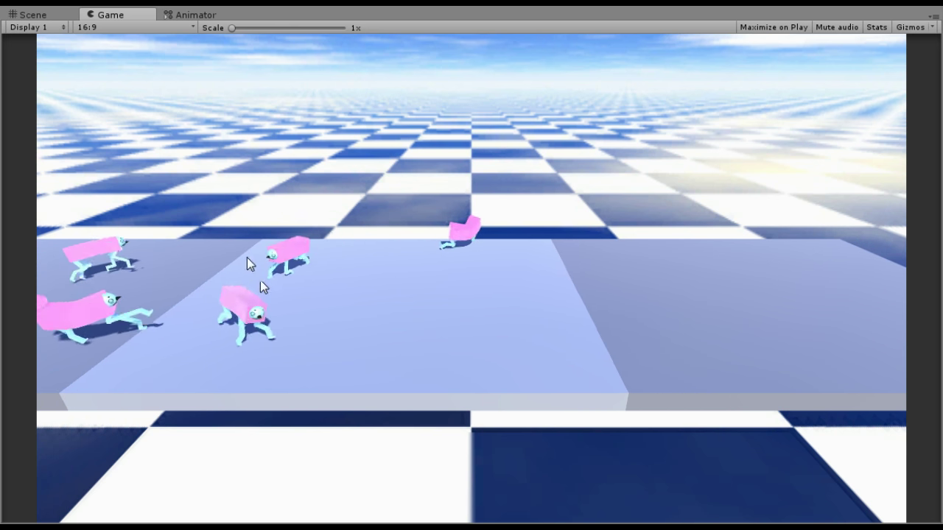
# - Examine the pink creatures walking along the lower track from several angles in the Scene view
pyautogui.click(50, 12)
pyautogui.scroll(-1, 700, 399)
pyautogui.moveTo(700, 399); pyautogui.dragTo(829, 465, button='right')
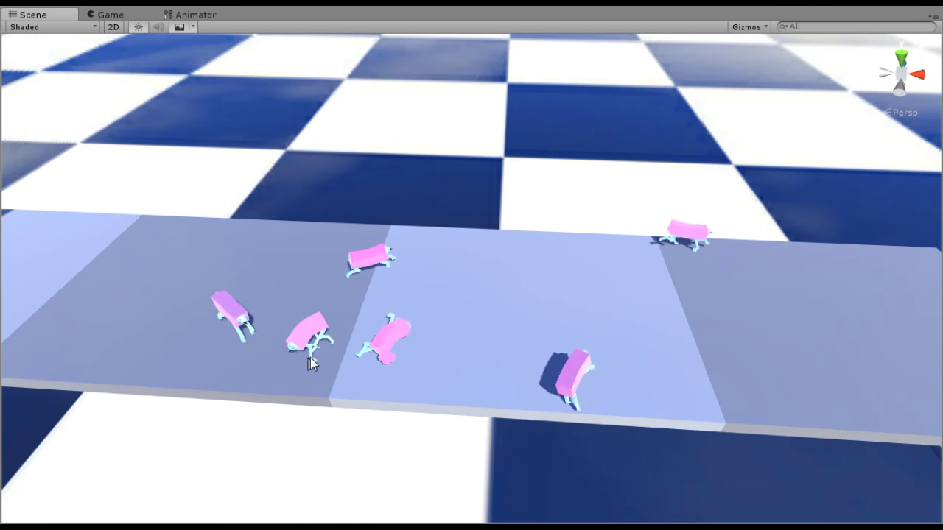
pyautogui.moveTo(444, 387); pyautogui.dragTo(562, 411, button='right')
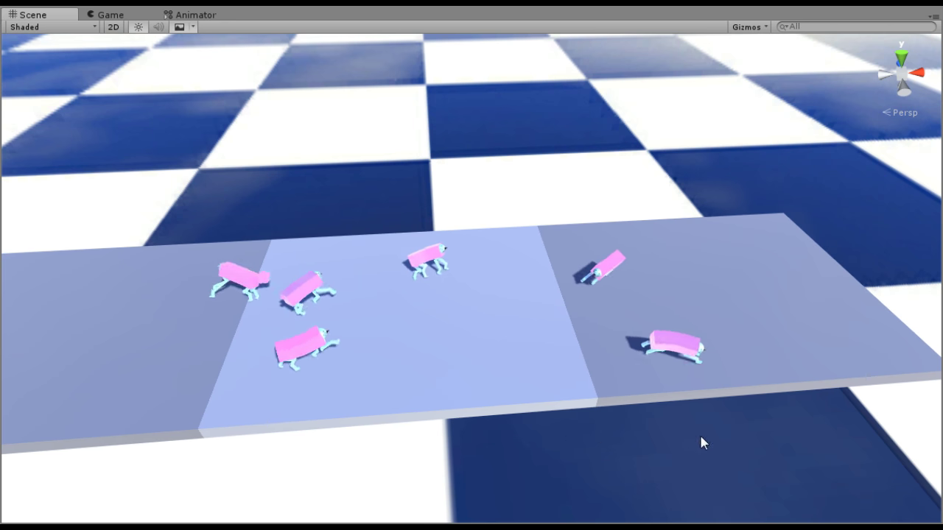
pyautogui.moveTo(686, 478); pyautogui.dragTo(639, 464, button='right')
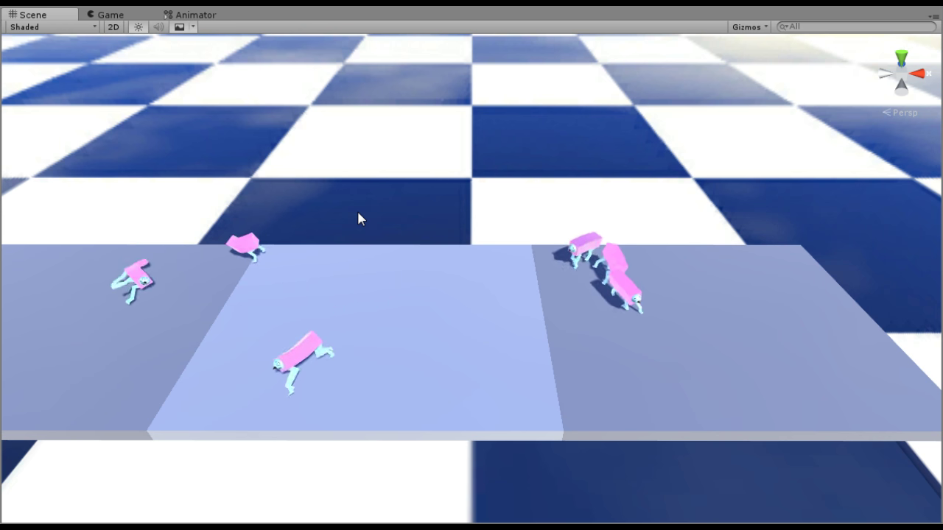
pyautogui.keyDown('alt'); pyautogui.moveTo(480, 242); pyautogui.dragTo(452, 250); pyautogui.keyUp('alt')
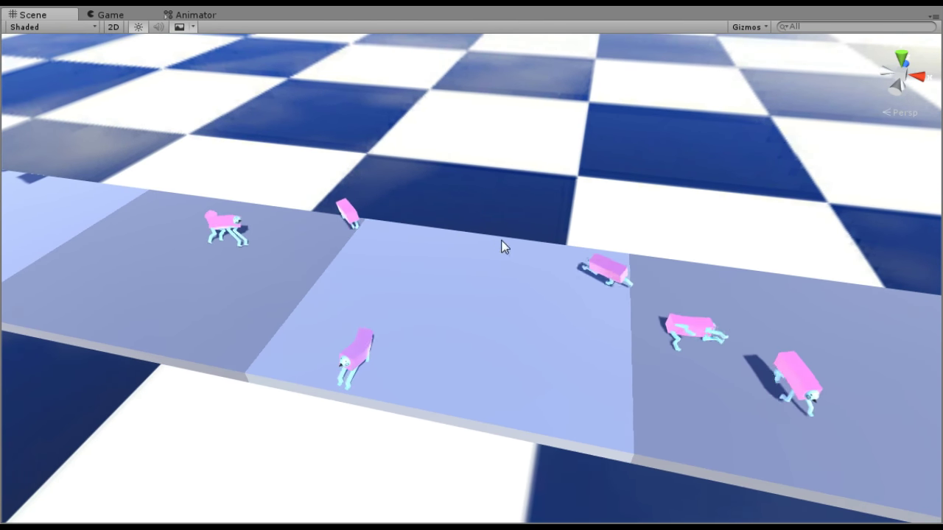
pyautogui.moveTo(503, 246); pyautogui.dragTo(474, 270, button='right')
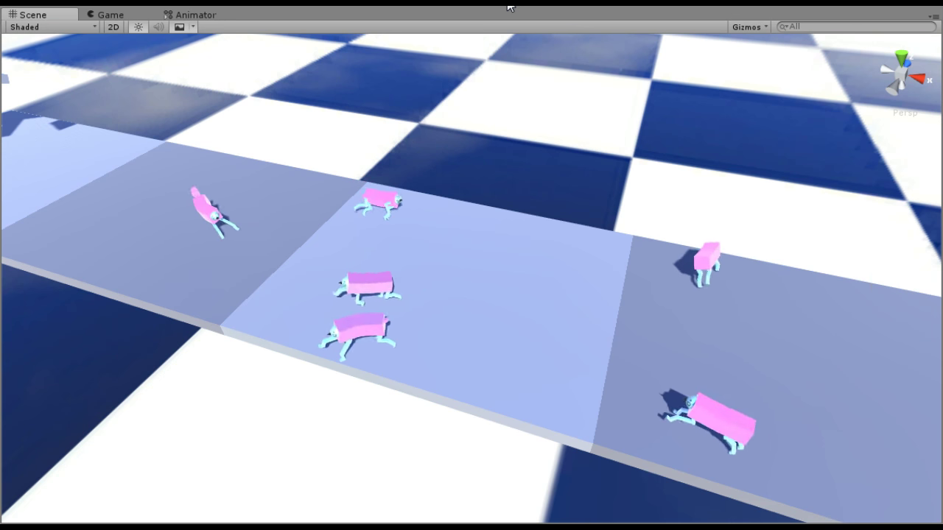
pyautogui.moveTo(400, 377)
pyautogui.mouseDown(button='right')
pyautogui.moveTo(420, 401)
pyautogui.moveTo(411, 379)
pyautogui.mouseUp(button='right')
pyautogui.moveTo(396, 366); pyautogui.dragTo(393, 364, button='middle')
pyautogui.moveTo(435, 364); pyautogui.dragTo(421, 346, button='right')
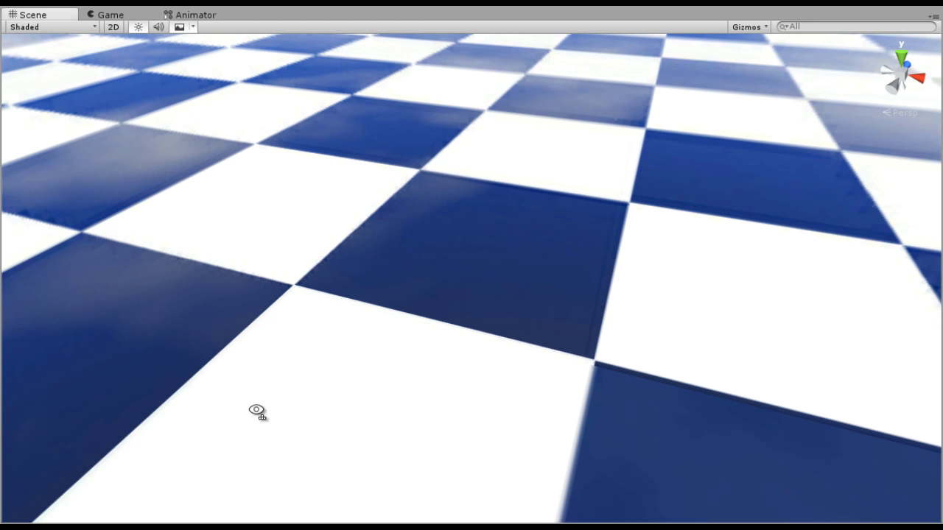
pyautogui.moveTo(256, 410); pyautogui.dragTo(347, 325, button='right')
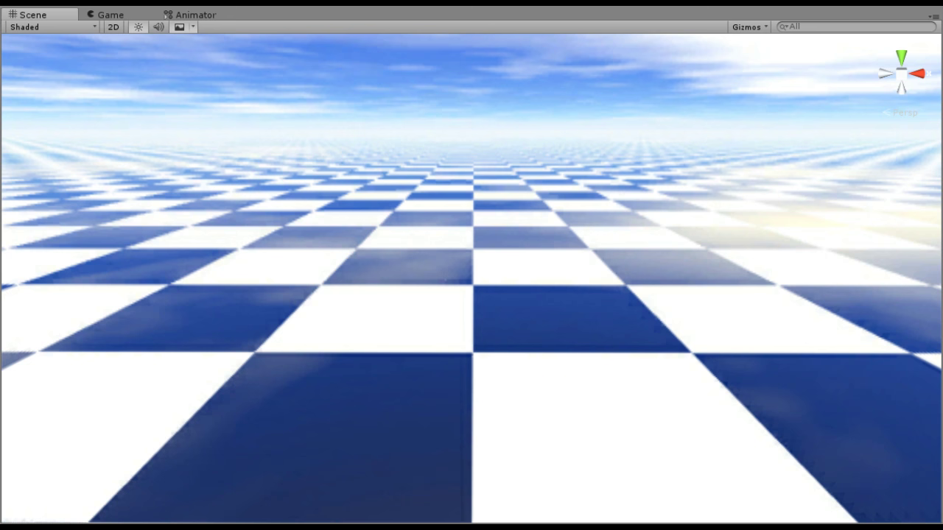
# - Start the game and place a second room on the floor beside the existing one
pyautogui.hotkey('ctrl', 'p')
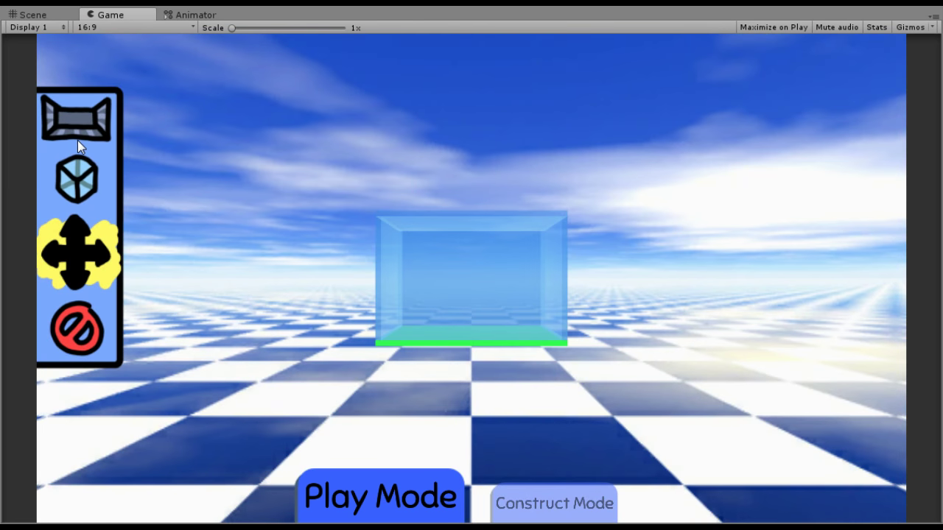
pyautogui.click(77, 141)
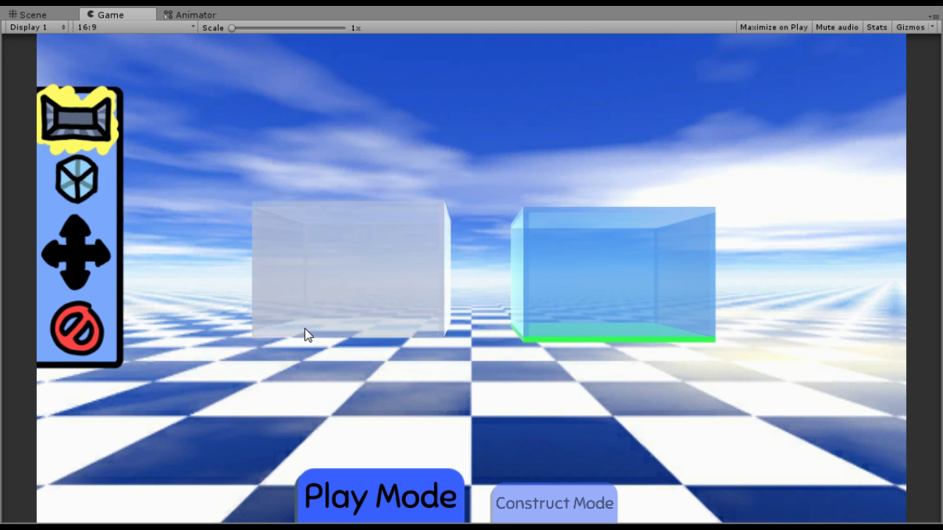
pyautogui.click(305, 333)
# - Build a five-cube stepped passage linking the two lower rooms through their facing walls
pyautogui.click(77, 180)
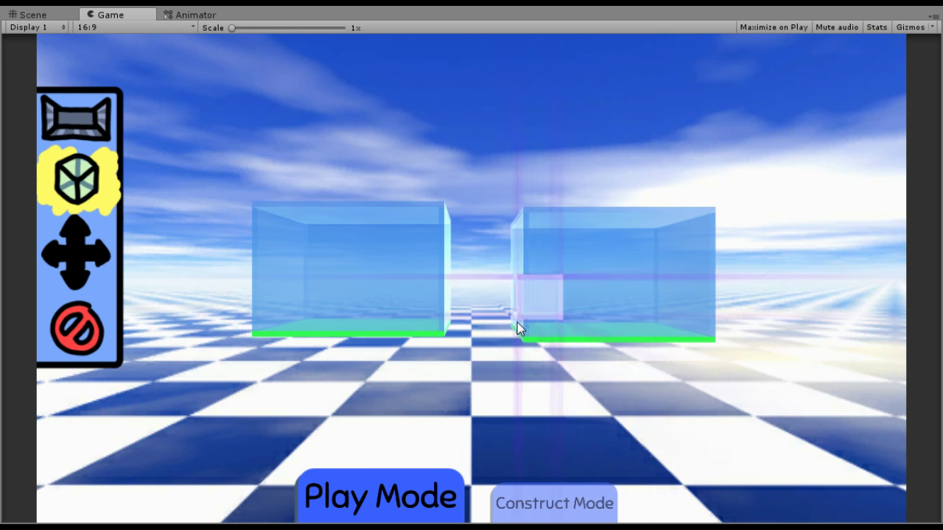
pyautogui.moveTo(763, 319); pyautogui.dragTo(520, 367)
pyautogui.moveTo(520, 366); pyautogui.dragTo(713, 311, button='middle')
pyautogui.moveTo(713, 310); pyautogui.dragTo(477, 327, button='right')
pyautogui.scroll(-2, 477, 326)
pyautogui.moveTo(477, 326); pyautogui.dragTo(425, 313, button='middle')
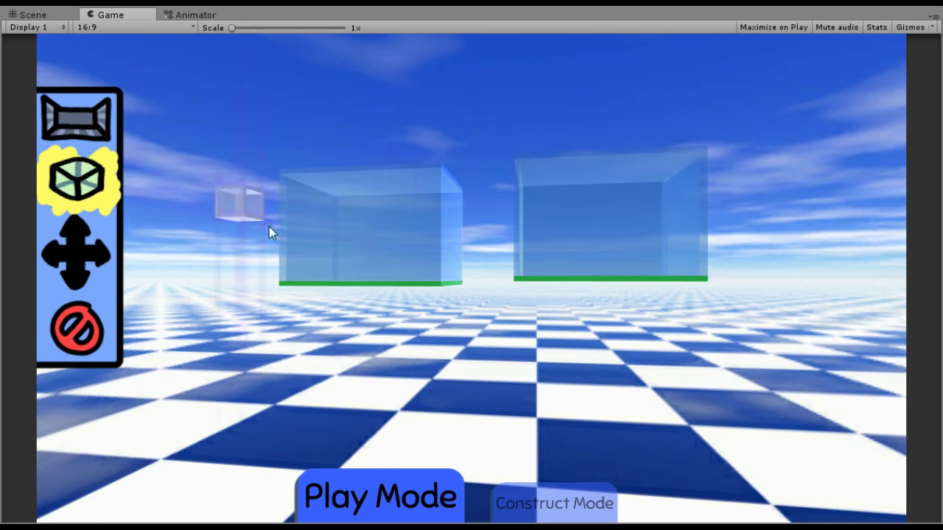
pyautogui.click(442, 298)
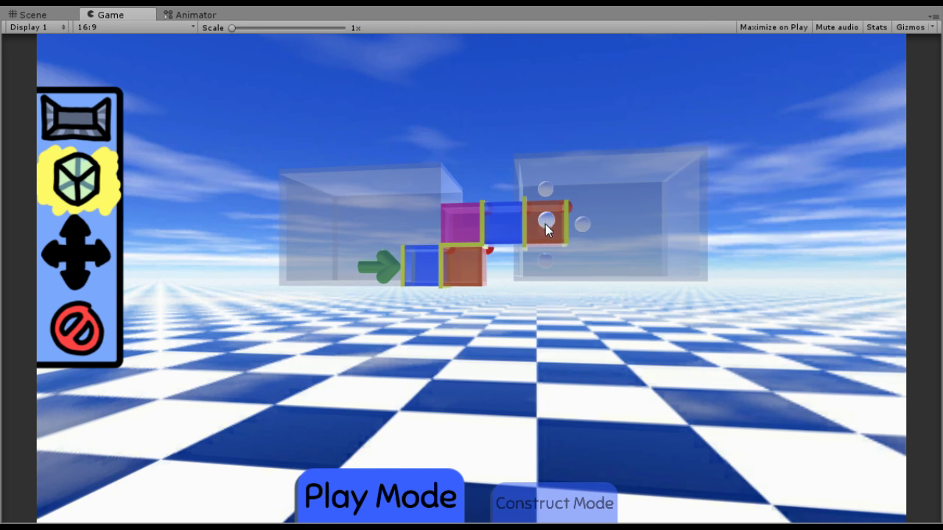
# - Place a third room directly above one of the lower rooms and return to the cube tool
pyautogui.click(80, 136)
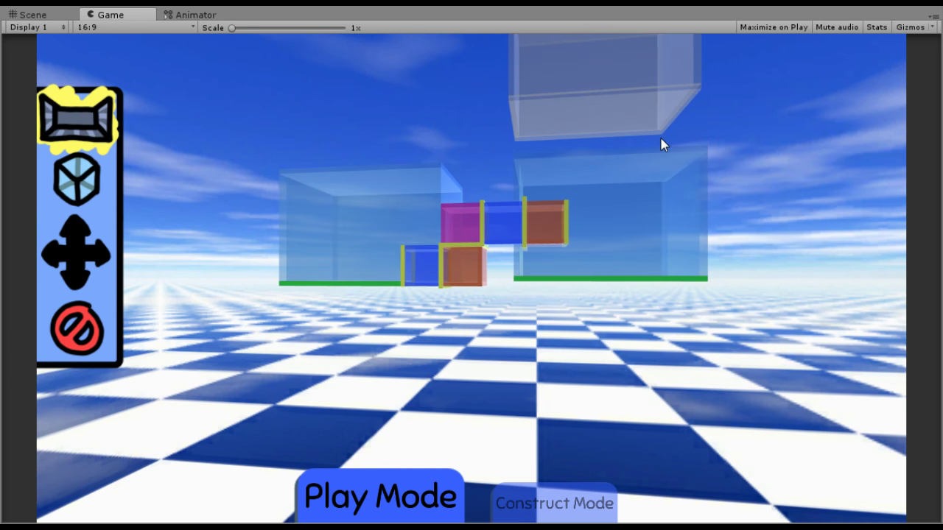
pyautogui.click(667, 148)
pyautogui.click(639, 200)
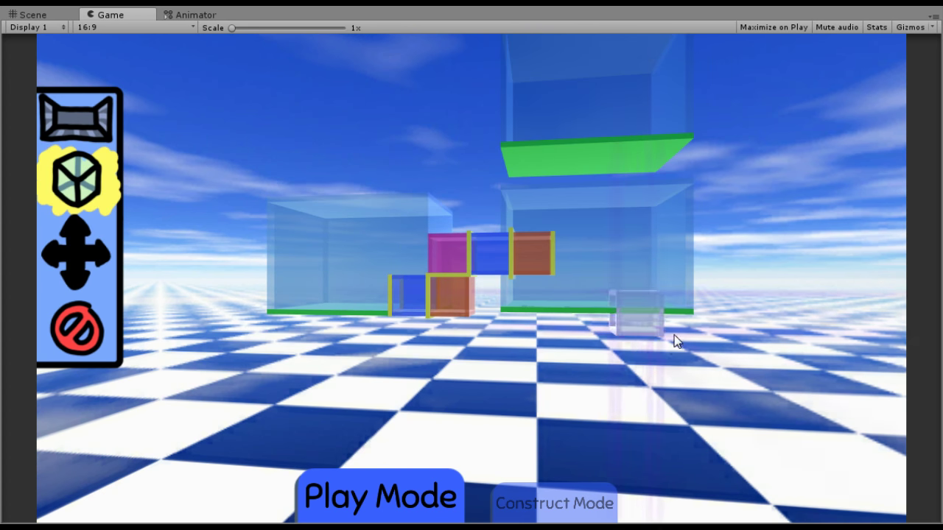
pyautogui.click(698, 318)
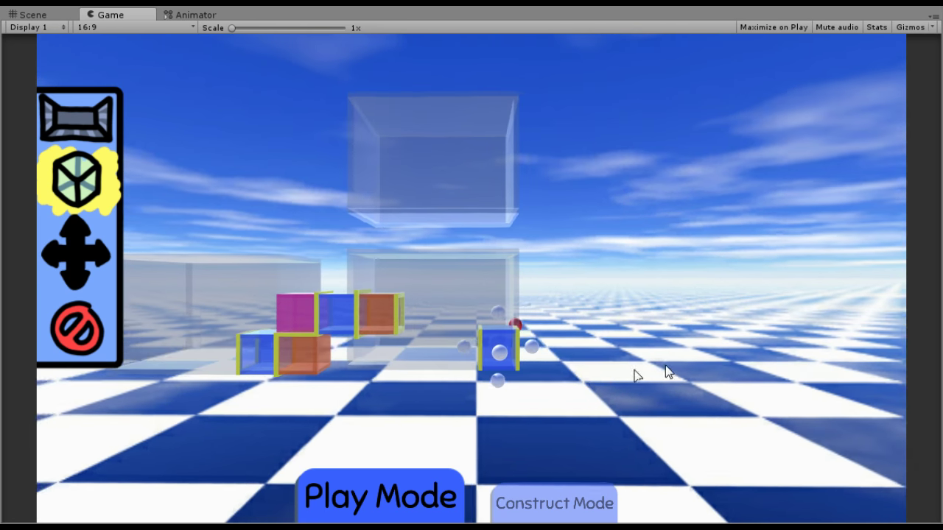
pyautogui.moveTo(665, 364); pyautogui.dragTo(739, 361, button='right')
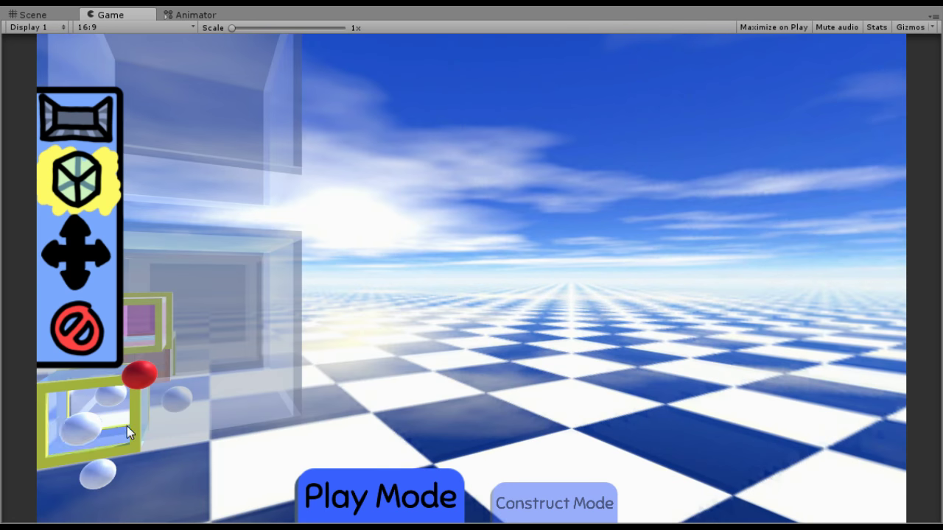
pyautogui.click(127, 425)
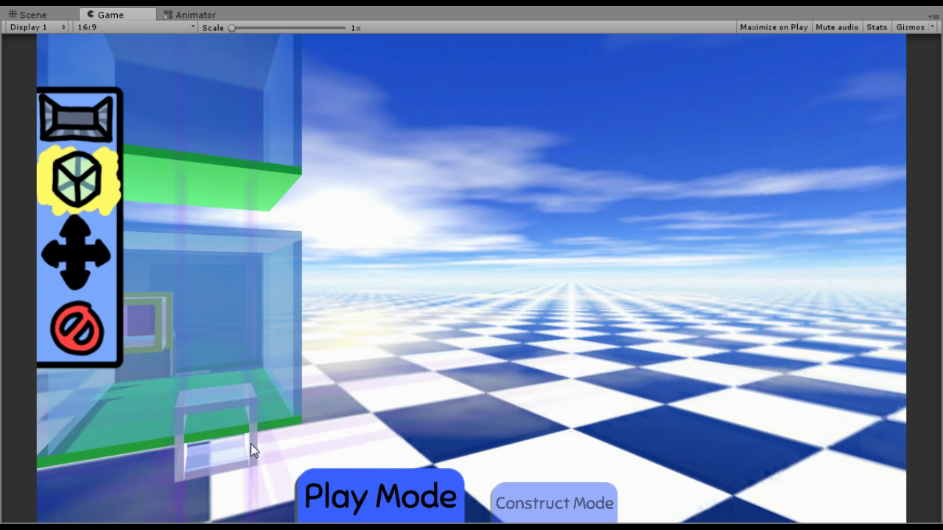
pyautogui.click(257, 414)
pyautogui.moveTo(258, 415); pyautogui.dragTo(659, 290, button='right')
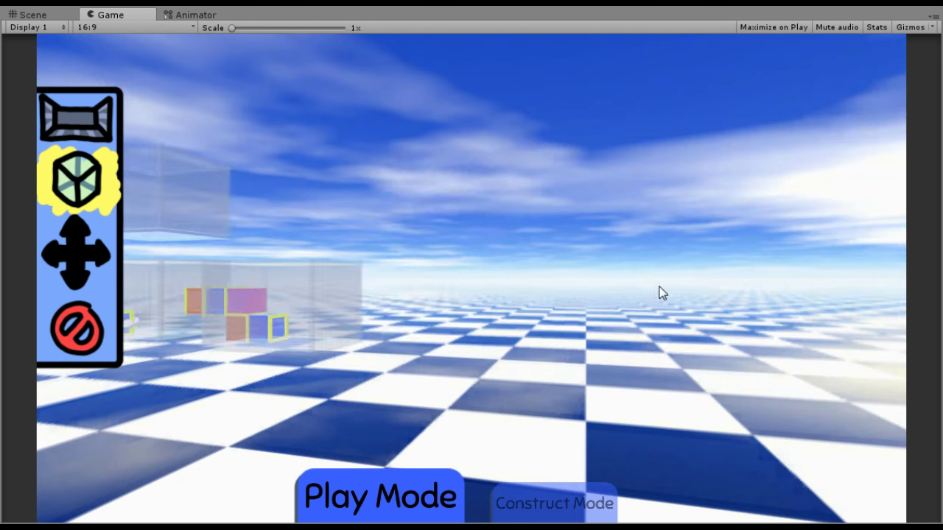
pyautogui.press('a')
pyautogui.press('w')
pyautogui.click(468, 378)
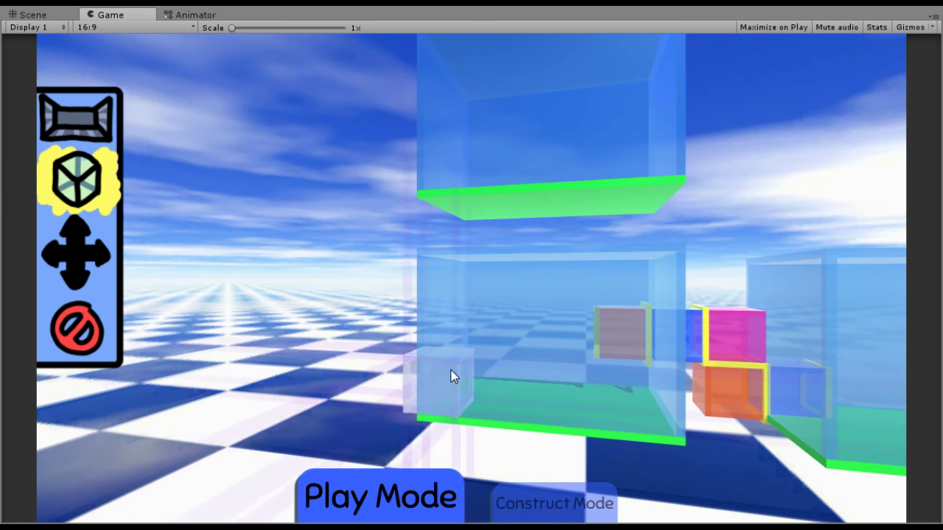
# - Build a cube passage from the lower room's outer wall up a vertical stack and into the upper room
pyautogui.click(420, 375)
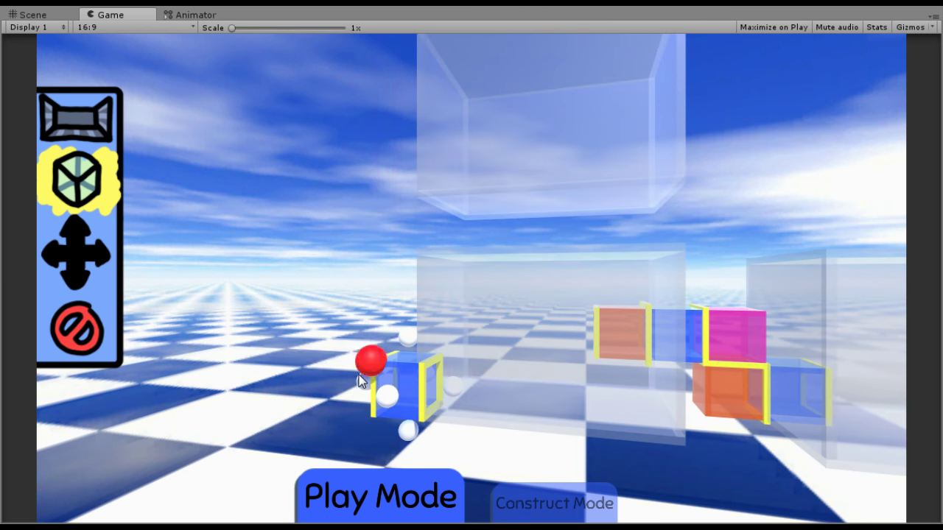
pyautogui.click(358, 374)
pyautogui.click(360, 333)
pyautogui.click(365, 293)
pyautogui.click(352, 228)
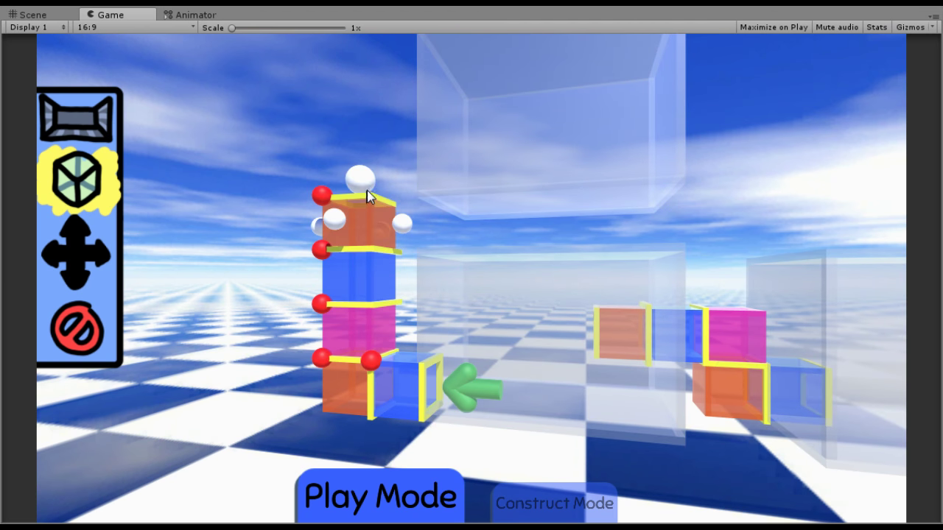
pyautogui.click(361, 176)
pyautogui.click(360, 142)
pyautogui.click(407, 130)
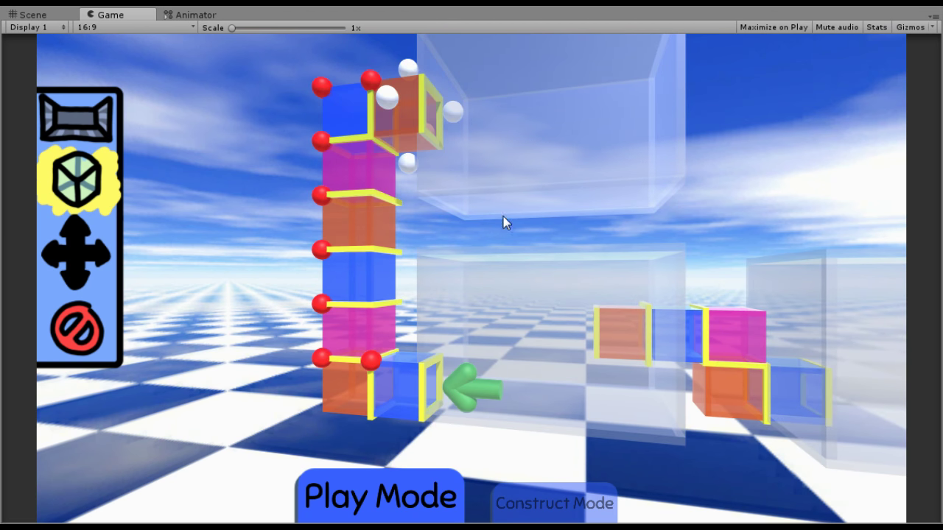
# - Build a second cube passage from the upper room's opposite wall, running horizontally and turning down into the neighbouring lower room
pyautogui.click(98, 175)
pyautogui.moveTo(792, 190); pyautogui.dragTo(687, 169, button='right')
pyautogui.scroll(-3, 687, 170)
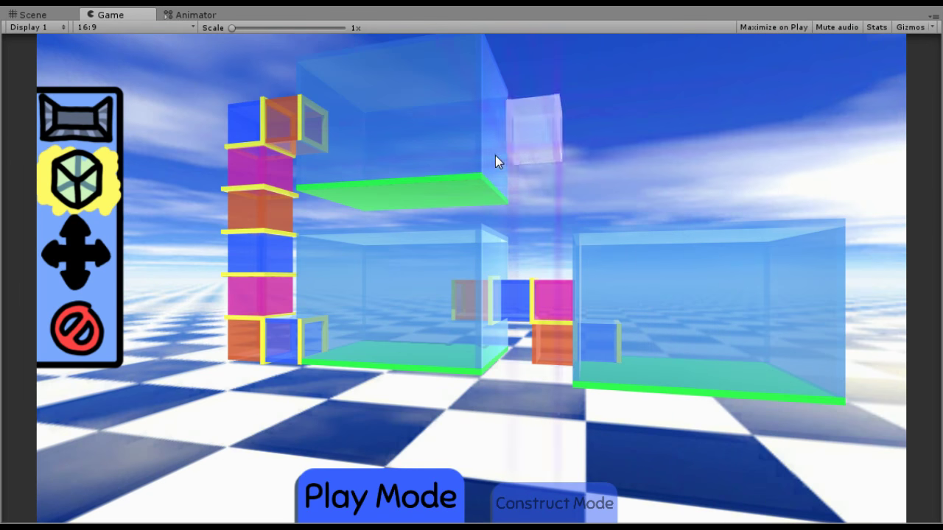
pyautogui.click(501, 195)
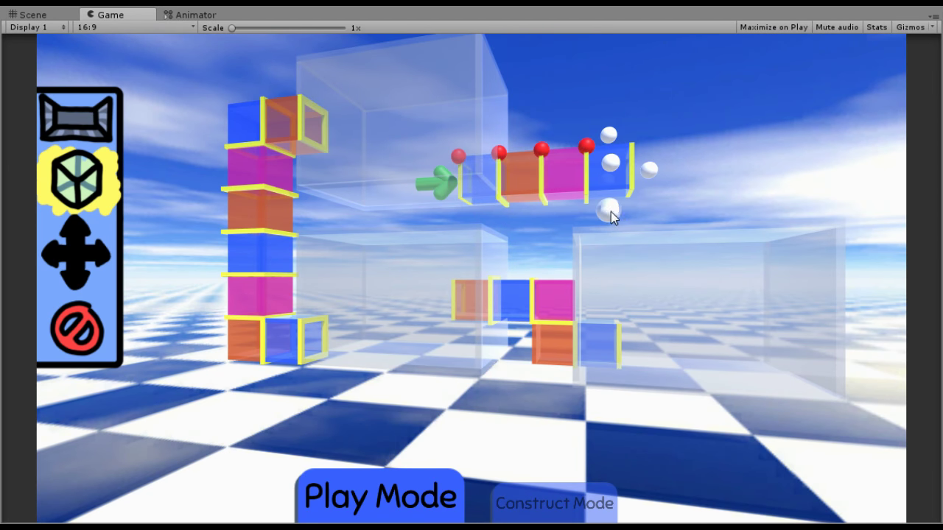
pyautogui.moveTo(641, 310); pyautogui.dragTo(646, 364, button='right')
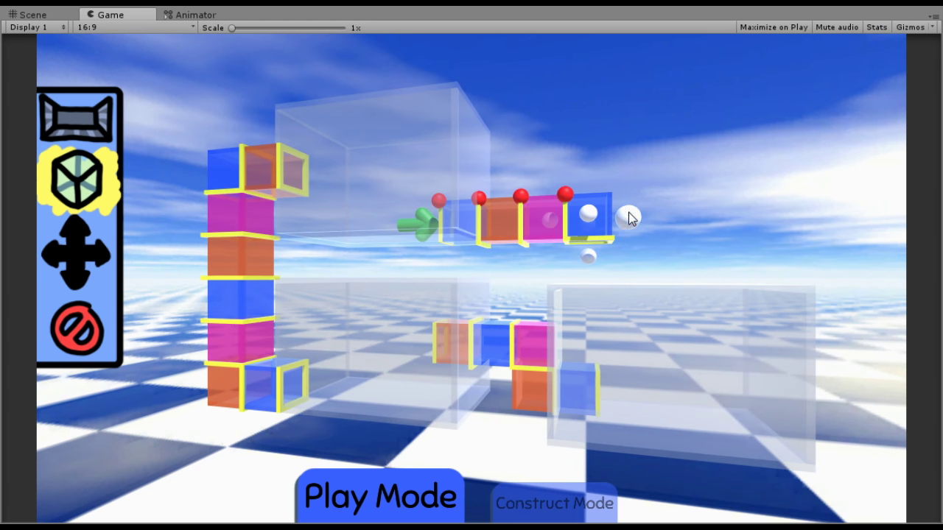
pyautogui.moveTo(629, 217); pyautogui.dragTo(727, 219)
pyautogui.moveTo(734, 258); pyautogui.dragTo(733, 265)
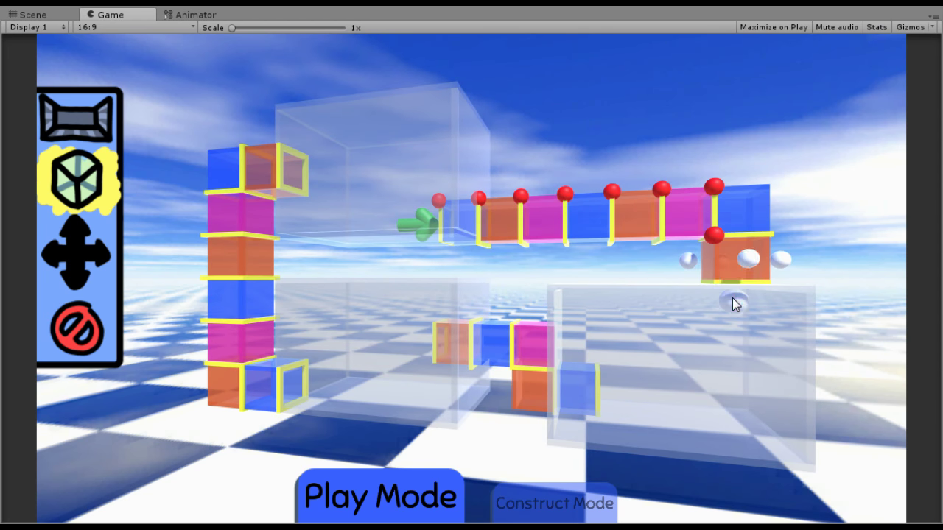
# - Switch to Play Mode and release six creatures into the lower room that has the ceiling passage
pyautogui.click(432, 486)
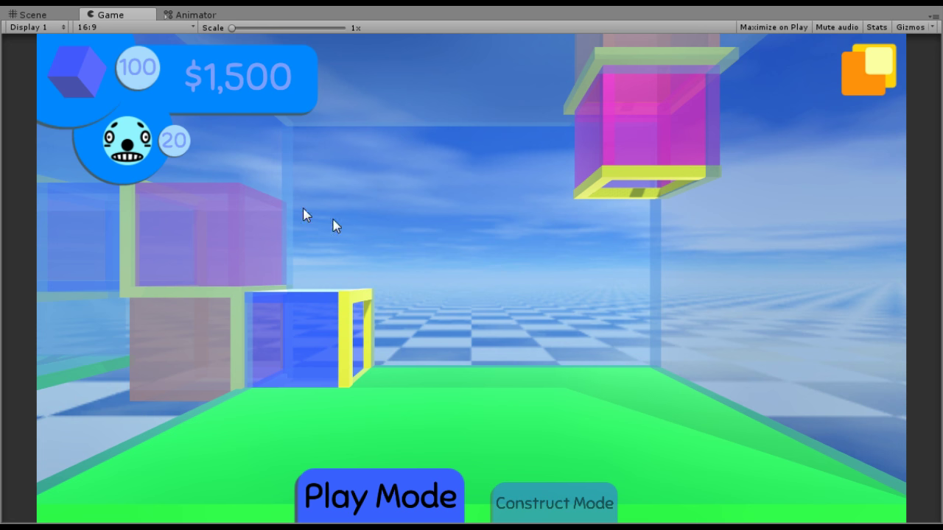
pyautogui.click(138, 147)
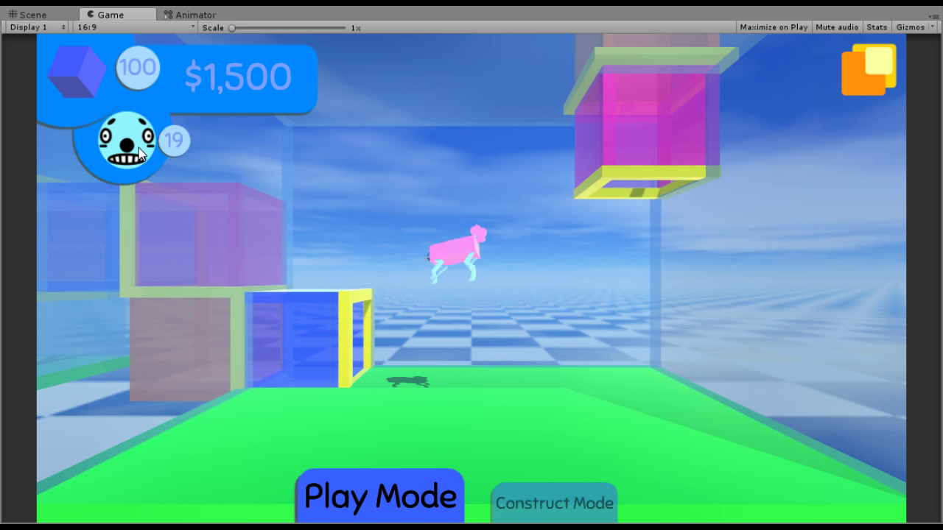
pyautogui.click(139, 147)
pyautogui.click(138, 147)
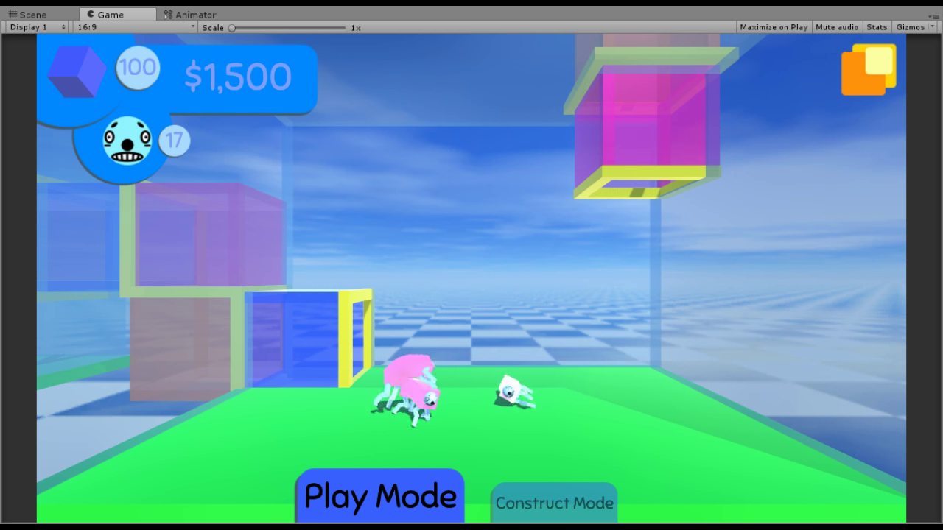
pyautogui.click(127, 151)
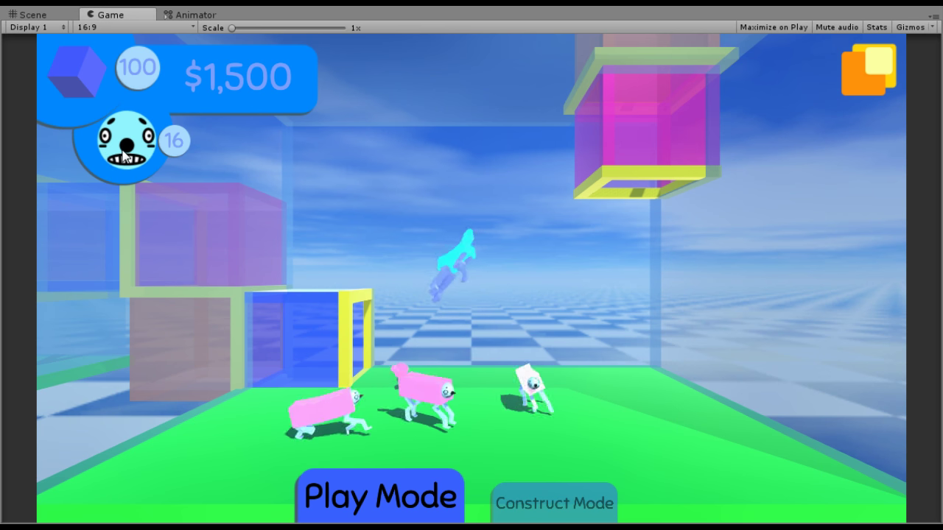
pyautogui.click(126, 151)
pyautogui.click(127, 151)
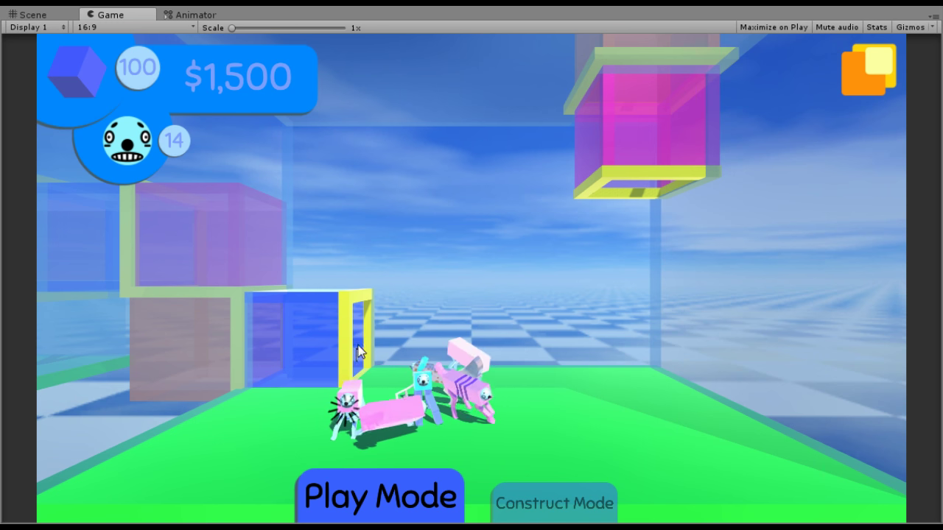
# - Drop two cubes into each of the three rooms and return to the room with the creatures
pyautogui.click(78, 78)
pyautogui.click(77, 78)
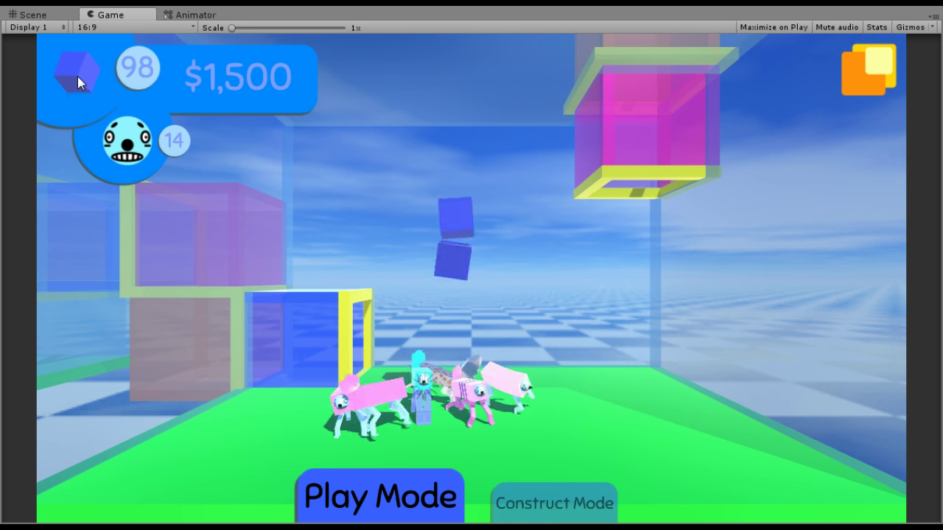
pyautogui.scroll(-3, 453, 277)
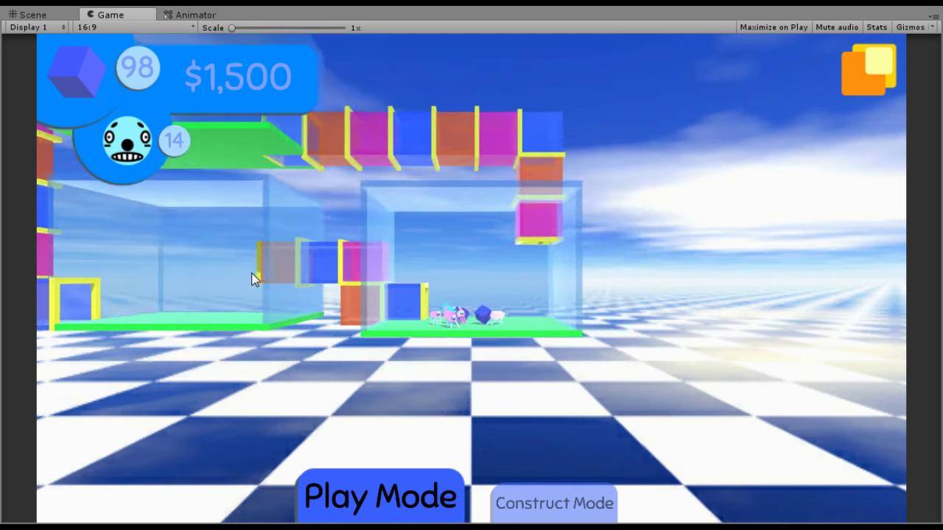
pyautogui.click(252, 278)
pyautogui.click(103, 93)
pyautogui.click(103, 92)
pyautogui.scroll(-3, 354, 265)
pyautogui.click(389, 159)
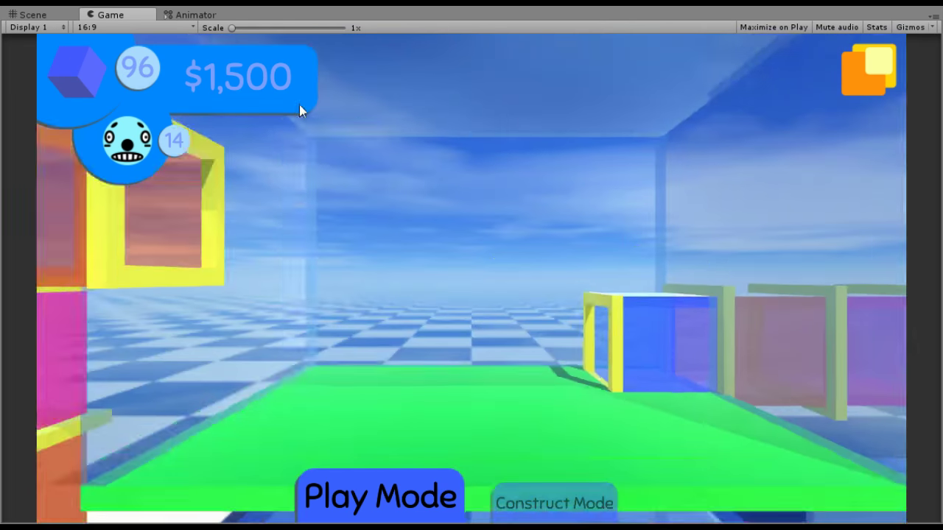
pyautogui.click(82, 90)
pyautogui.click(82, 90)
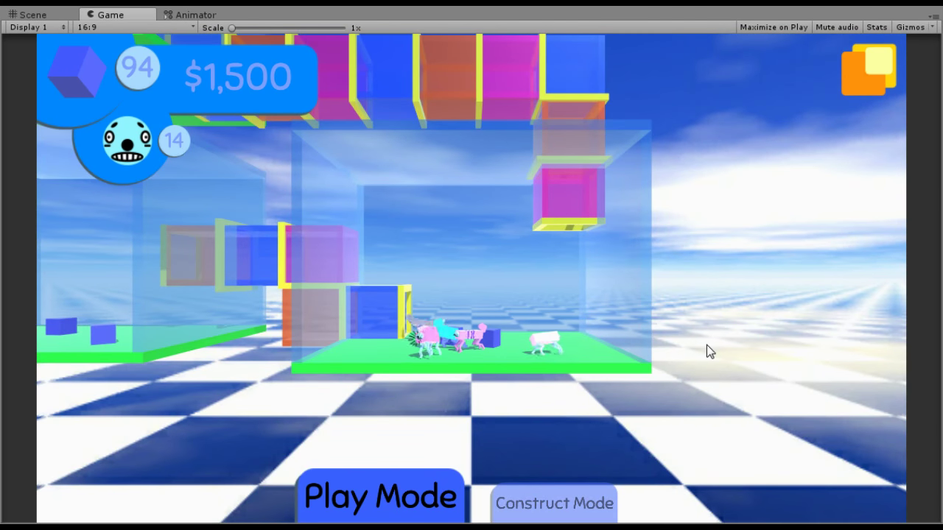
pyautogui.click(587, 300)
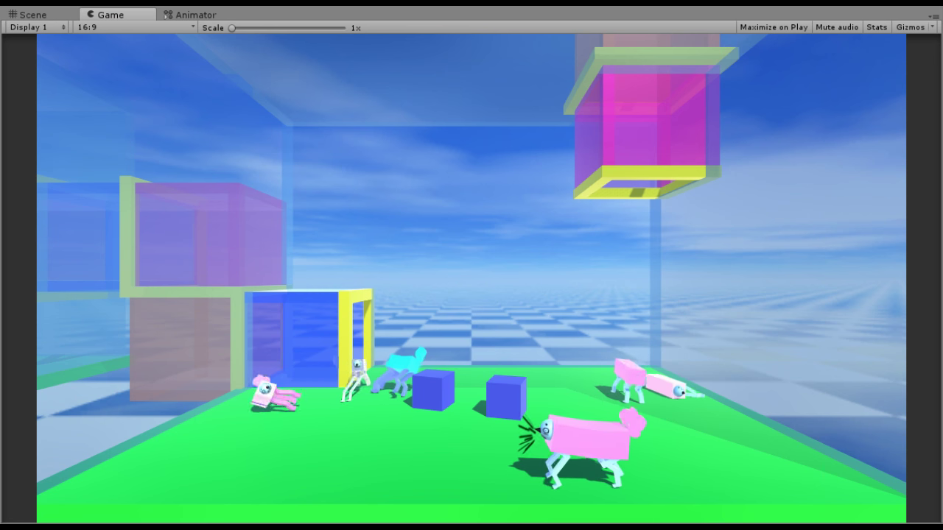
# - Examine the creatures, the cubes and the selected creature's gizmo lines up close in the Scene view
pyautogui.click(43, 13)
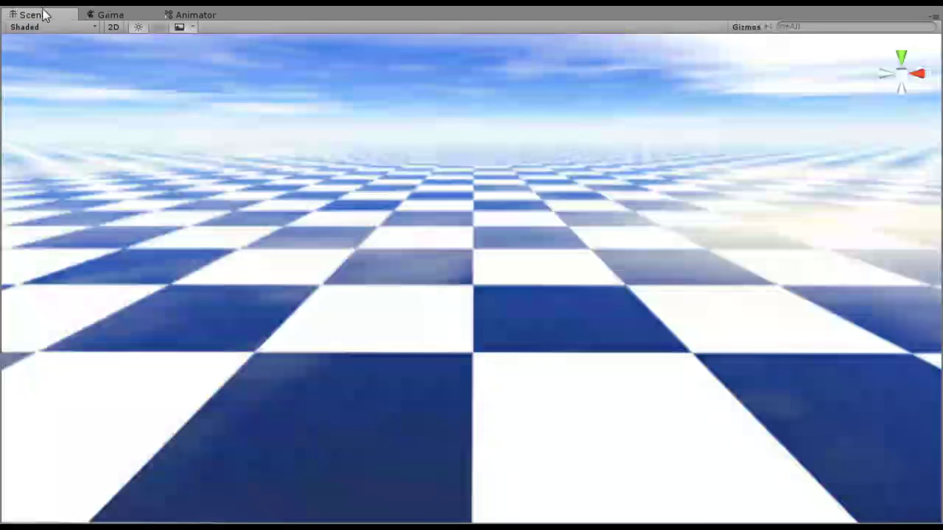
pyautogui.moveTo(419, 324); pyautogui.dragTo(744, 521, button='middle')
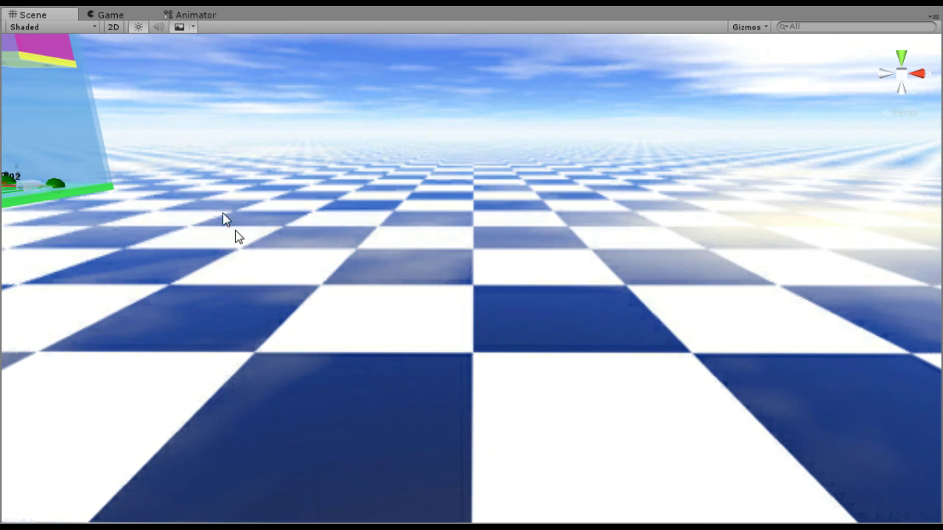
pyautogui.moveTo(236, 230); pyautogui.dragTo(736, 436, button='middle')
pyautogui.moveTo(545, 352); pyautogui.dragTo(616, 358, button='middle')
pyautogui.moveTo(616, 357); pyautogui.dragTo(521, 397, button='right')
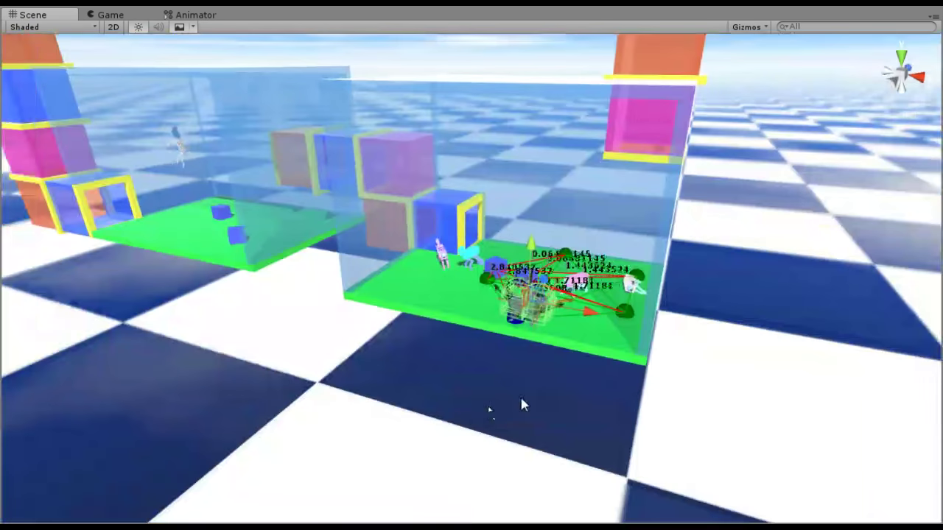
pyautogui.moveTo(565, 381); pyautogui.dragTo(617, 363, button='middle')
pyautogui.scroll(5, 616, 364)
pyautogui.moveTo(611, 356); pyautogui.dragTo(680, 337, button='right')
pyautogui.moveTo(680, 337); pyautogui.dragTo(679, 408, button='middle')
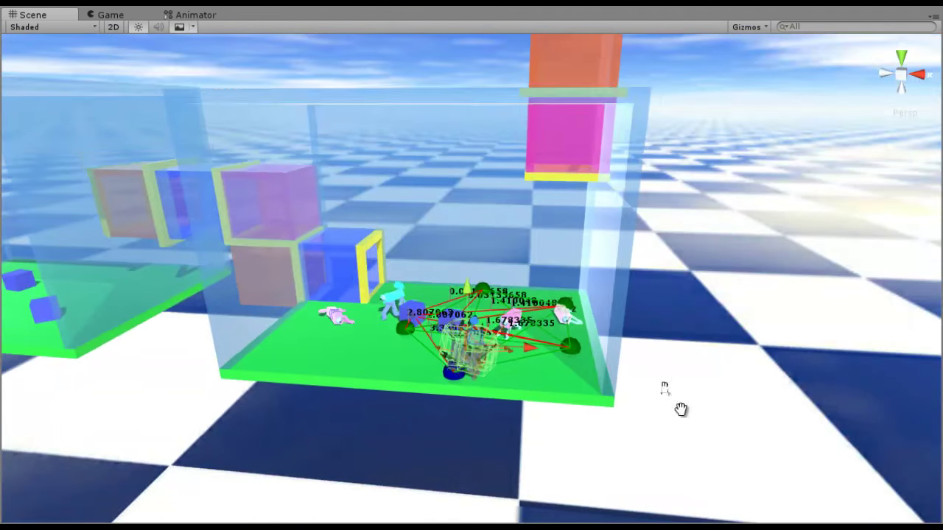
pyautogui.scroll(4, 546, 365)
pyautogui.moveTo(542, 362); pyautogui.dragTo(657, 456, button='right')
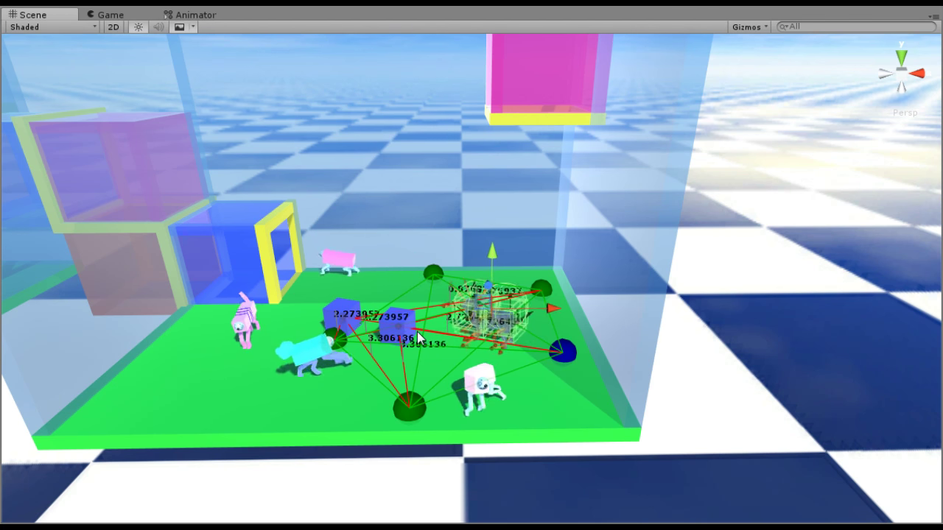
pyautogui.scroll(3, 417, 331)
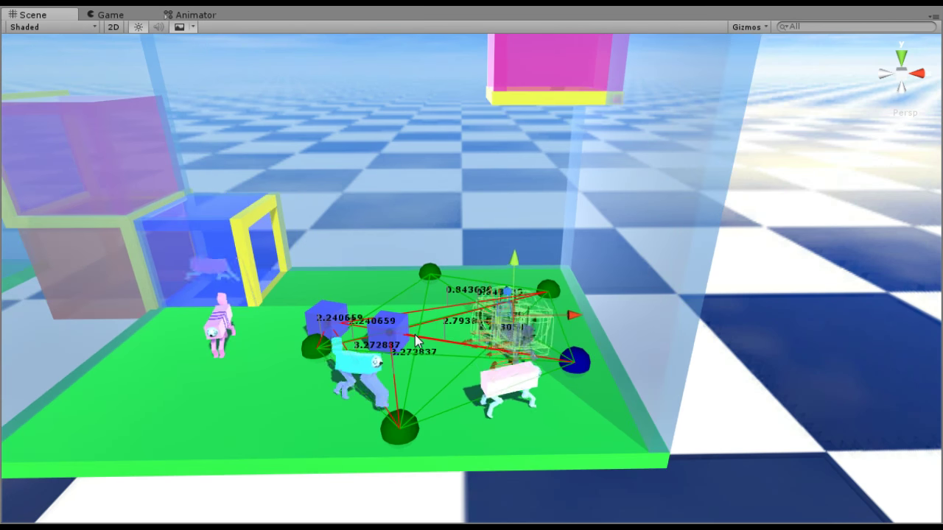
# - Select the pink creature near the cubes in the Scene view to inspect its gizmos, and return to the Game view
pyautogui.scroll(2, 415, 339)
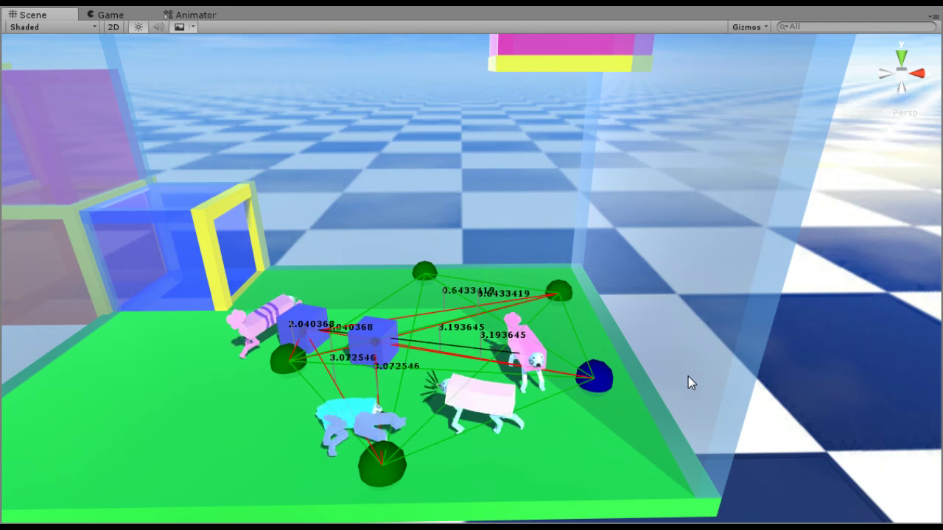
pyautogui.click(112, 14)
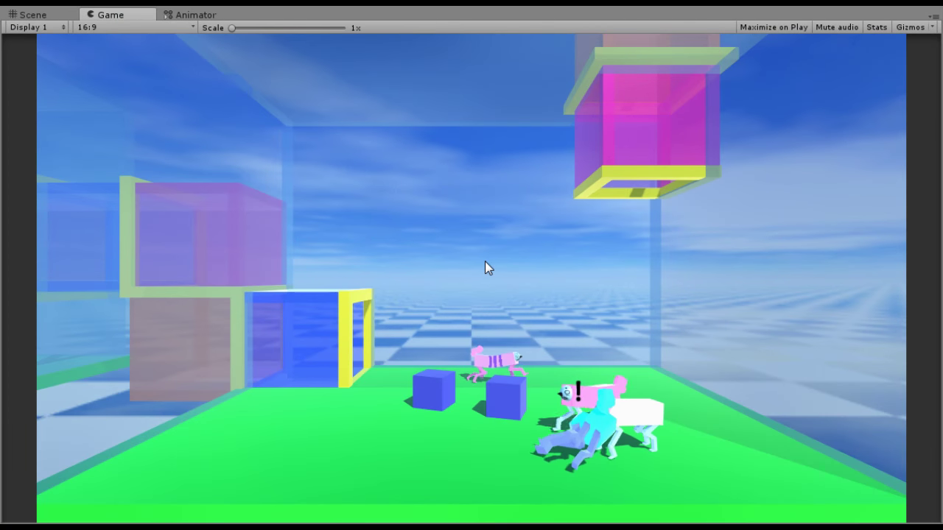
pyautogui.click(26, 15)
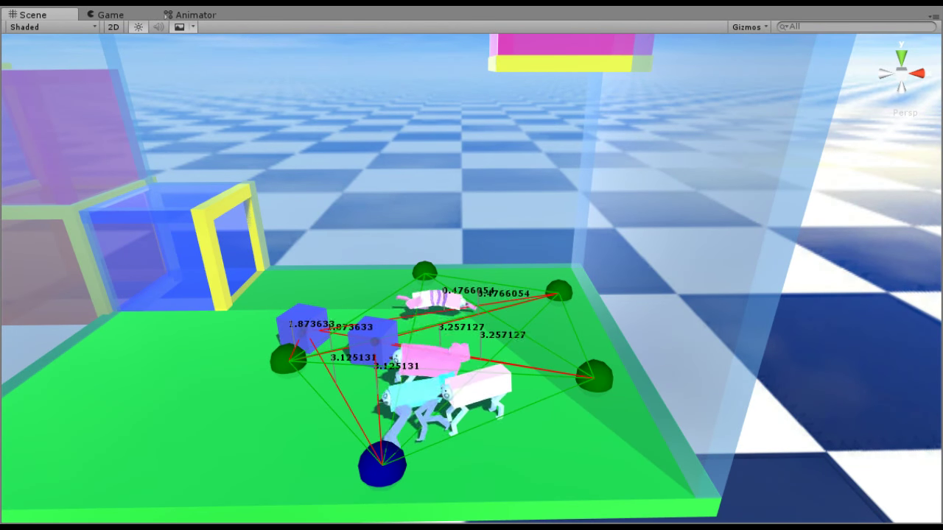
pyautogui.click(431, 359)
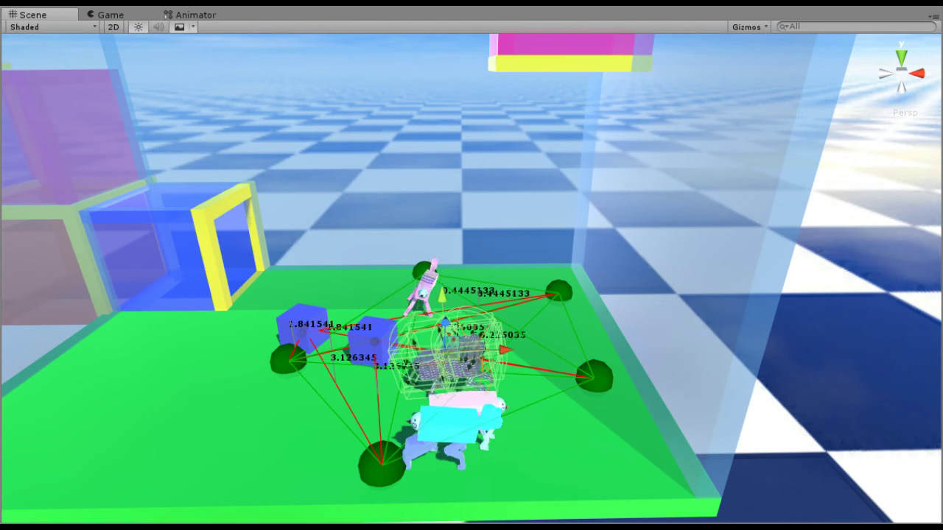
pyautogui.click(105, 15)
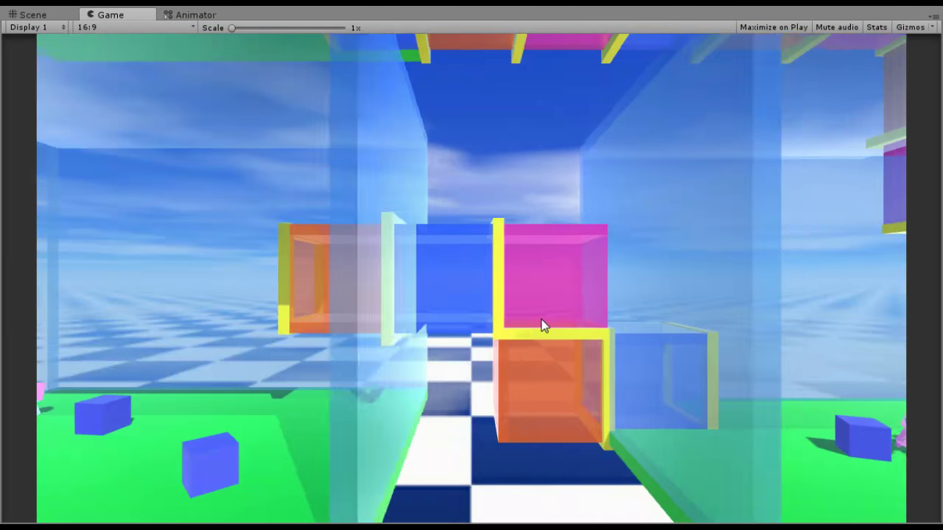
# - Check the creatures in both lower rooms and move one creature towards the nearest cube in the room beneath the upper room
pyautogui.click(334, 360)
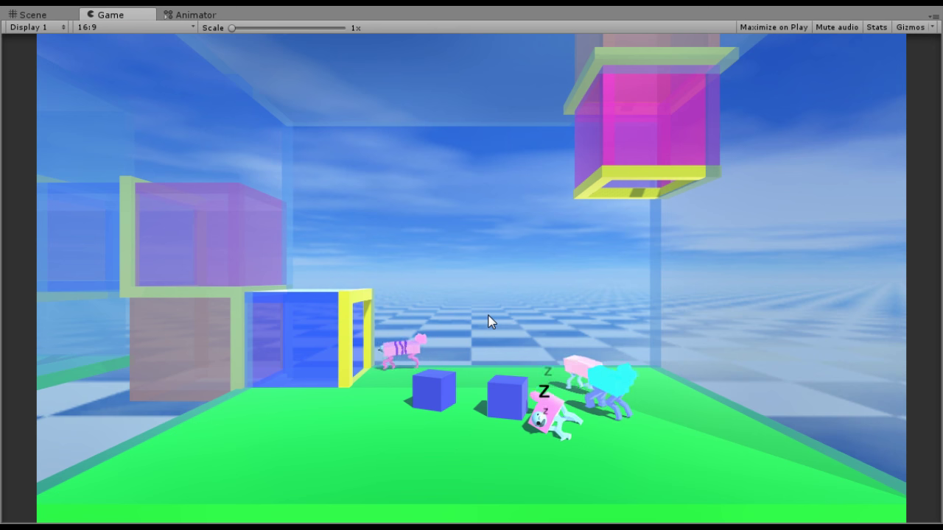
pyautogui.scroll(-1, 487, 316)
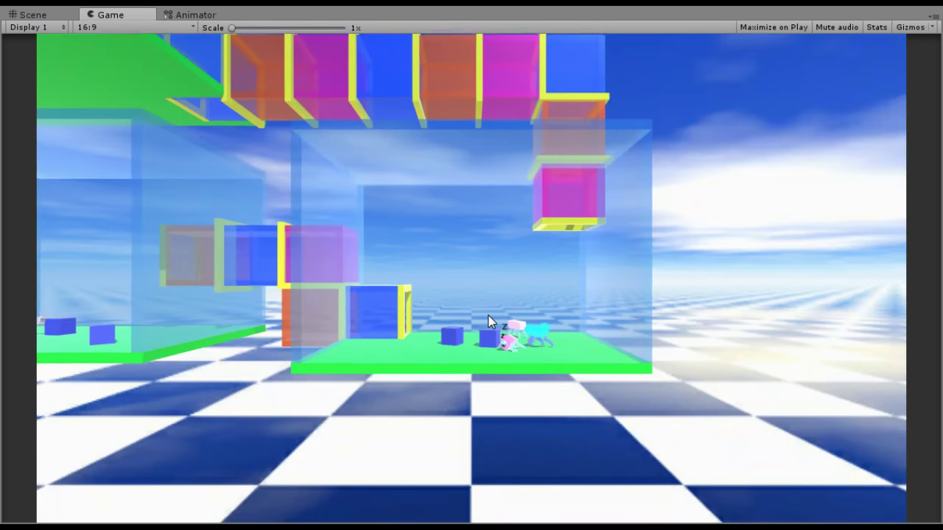
pyautogui.click(179, 263)
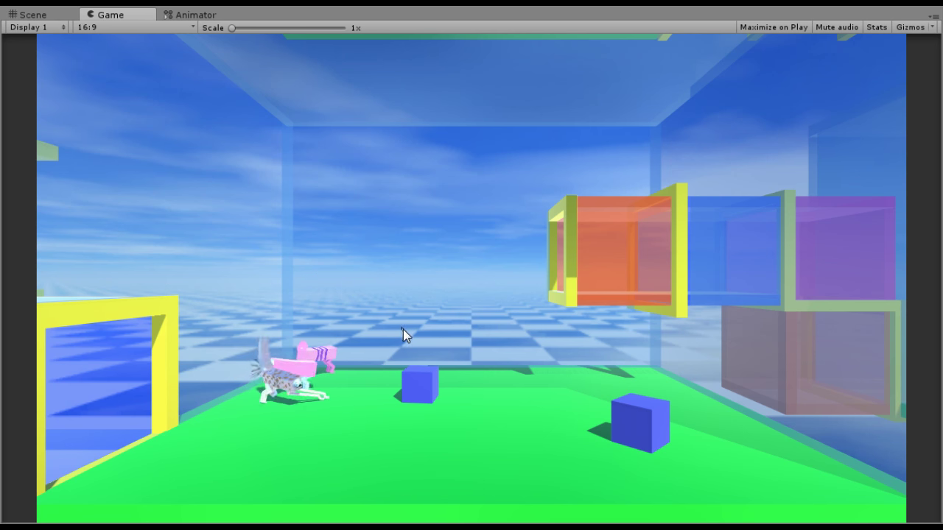
pyautogui.scroll(-3, 411, 344)
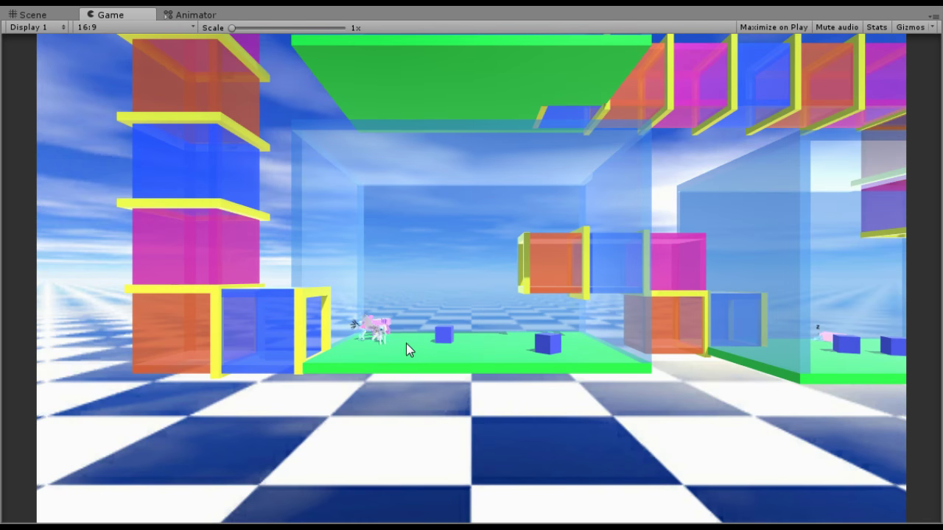
pyautogui.scroll(3, 406, 343)
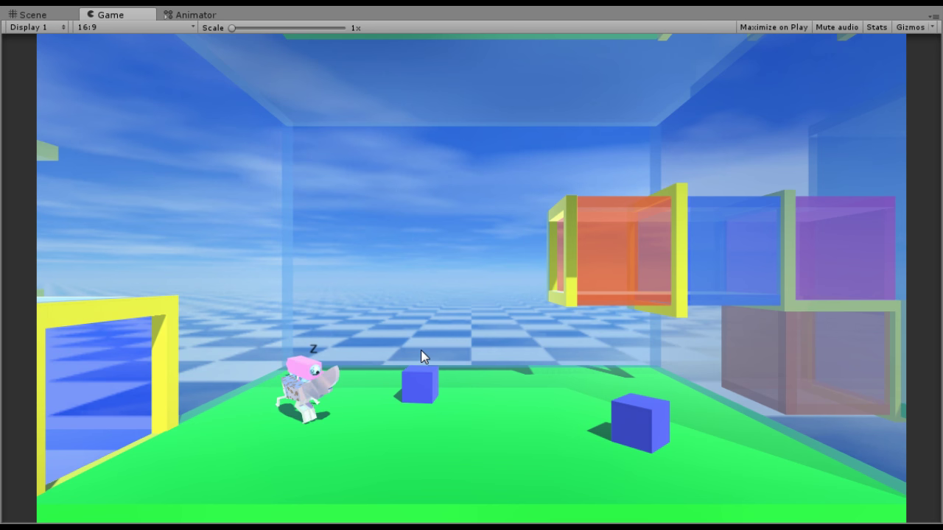
pyautogui.moveTo(343, 389); pyautogui.dragTo(393, 344)
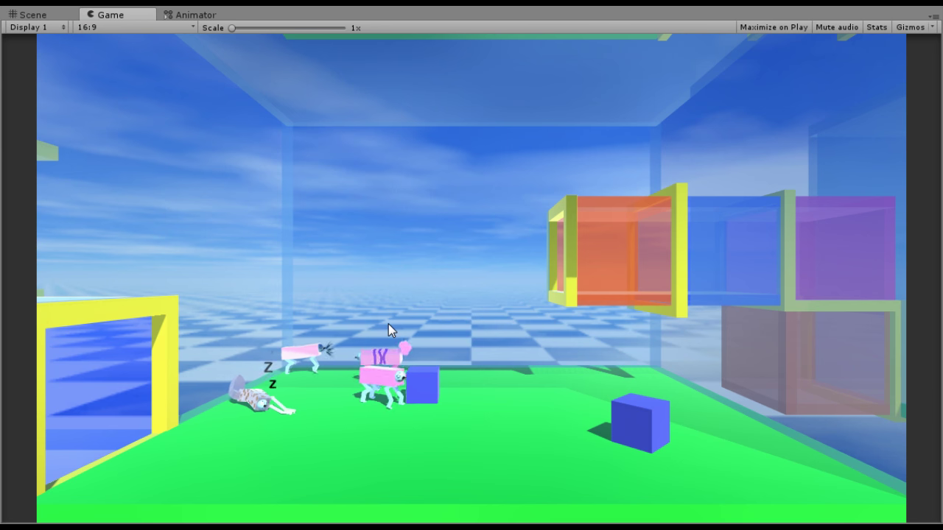
# - Compare the creatures in the two lower rooms and move the pale pink one across the floor towards the separate cube
pyautogui.scroll(-5, 389, 324)
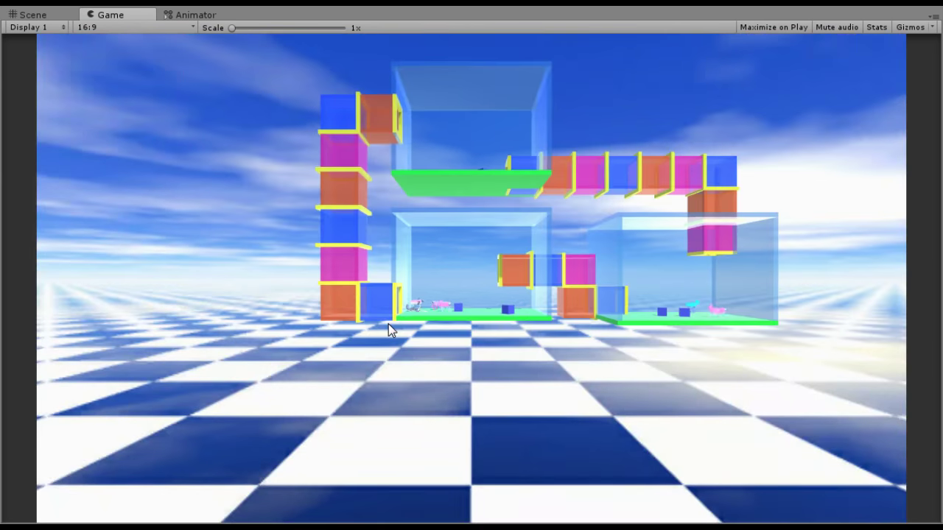
pyautogui.click(666, 293)
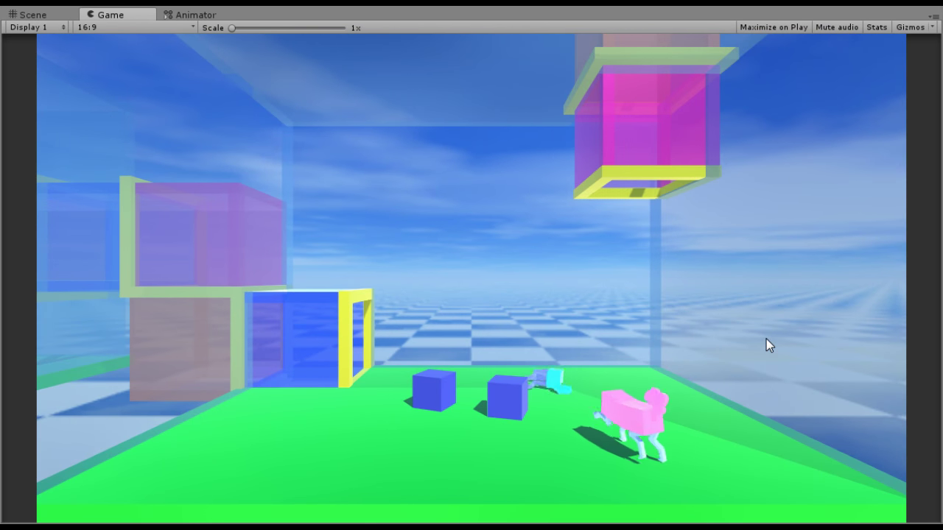
pyautogui.scroll(-3, 752, 356)
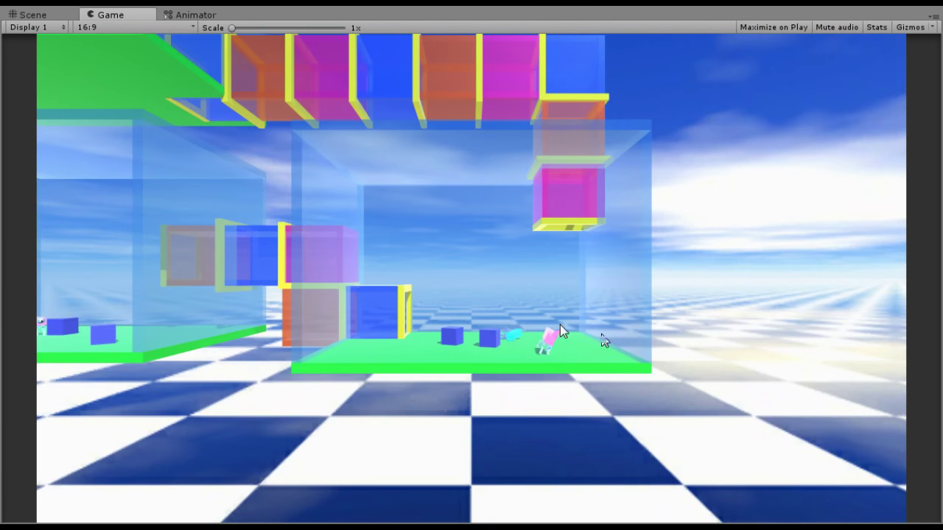
pyautogui.click(161, 299)
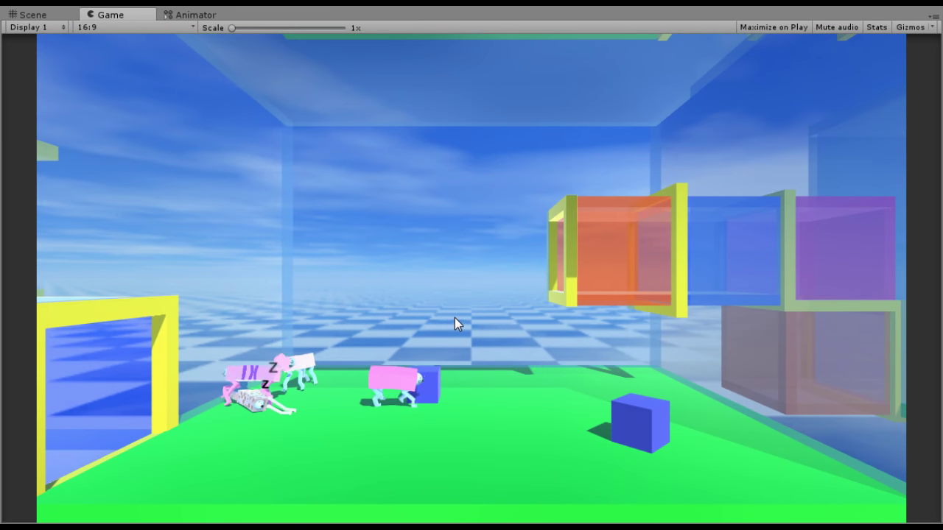
pyautogui.scroll(-2, 457, 319)
pyautogui.scroll(1, 459, 320)
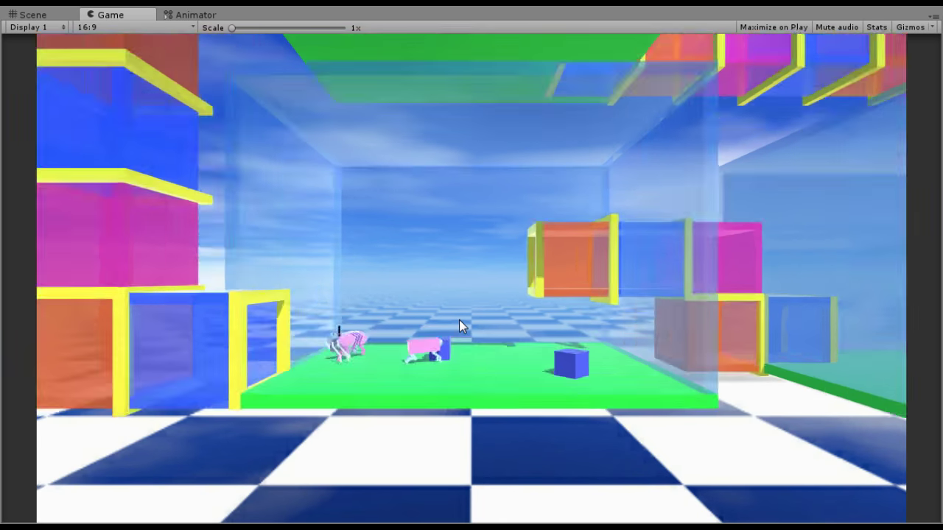
pyautogui.click(458, 324)
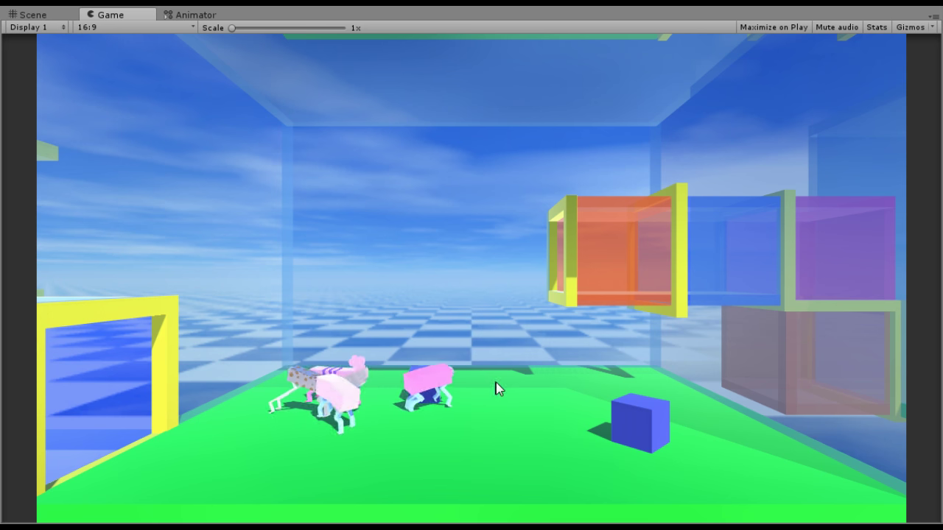
pyautogui.moveTo(339, 394); pyautogui.dragTo(583, 395)
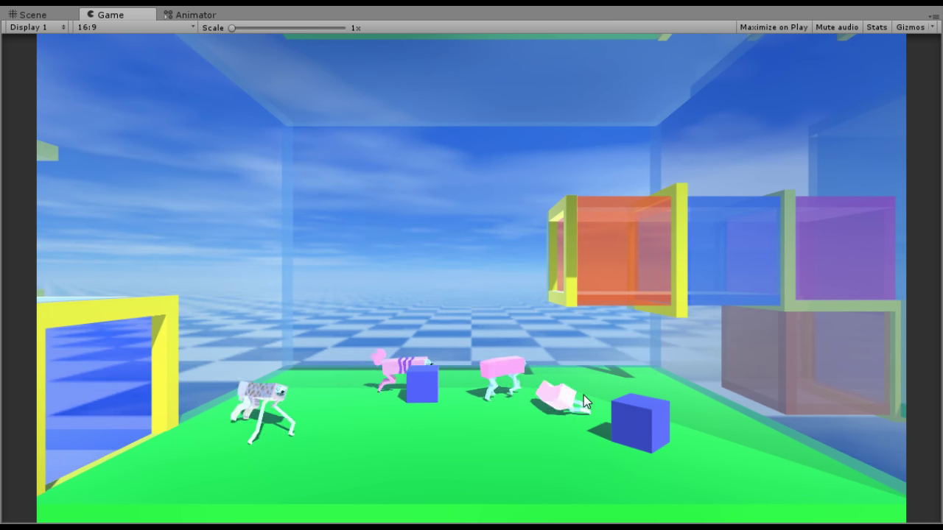
# - In the lower room with the ceiling passage, stack one cube on top of the other
pyautogui.rightClick(595, 387)
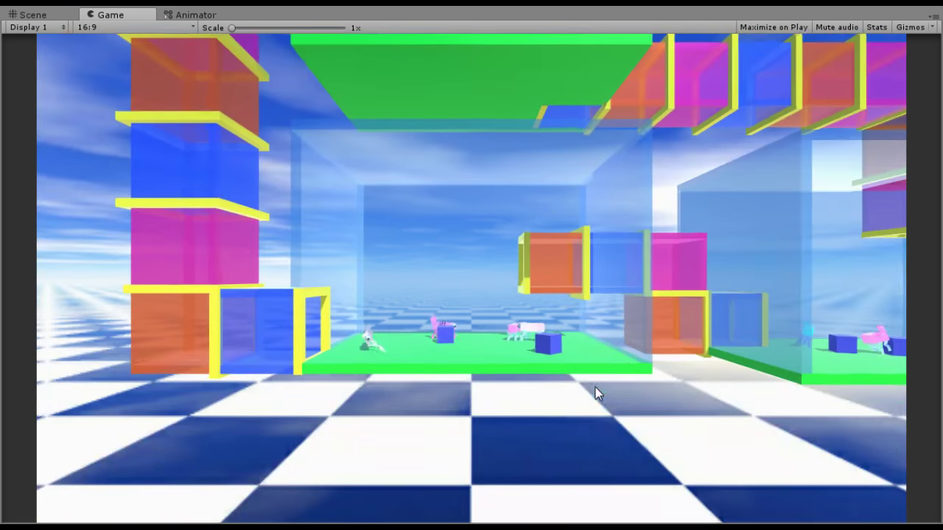
pyautogui.click(802, 307)
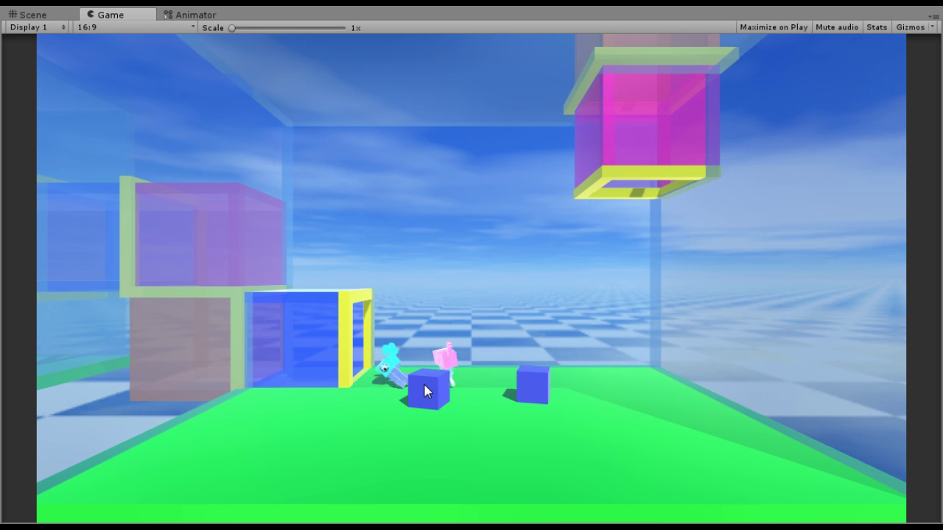
pyautogui.moveTo(425, 389); pyautogui.dragTo(531, 379)
pyautogui.moveTo(598, 343); pyautogui.dragTo(518, 378)
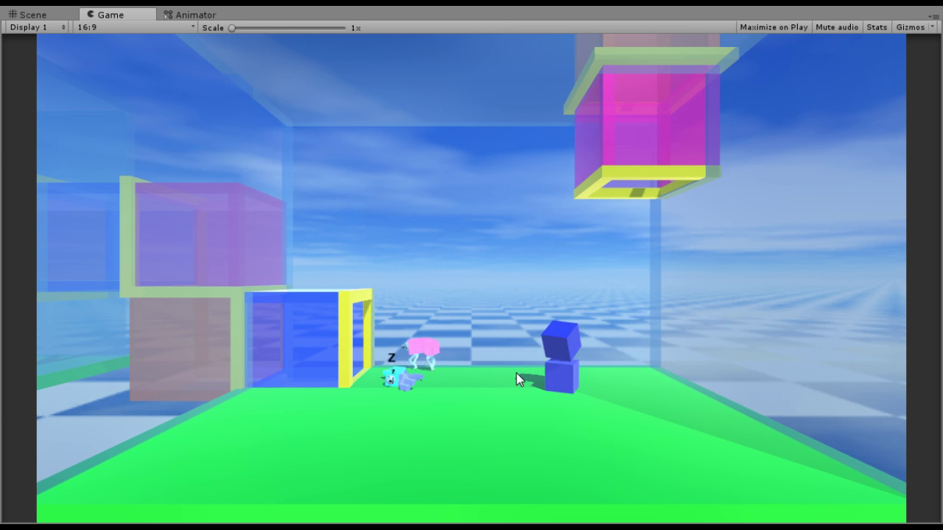
pyautogui.moveTo(568, 330); pyautogui.dragTo(556, 354)
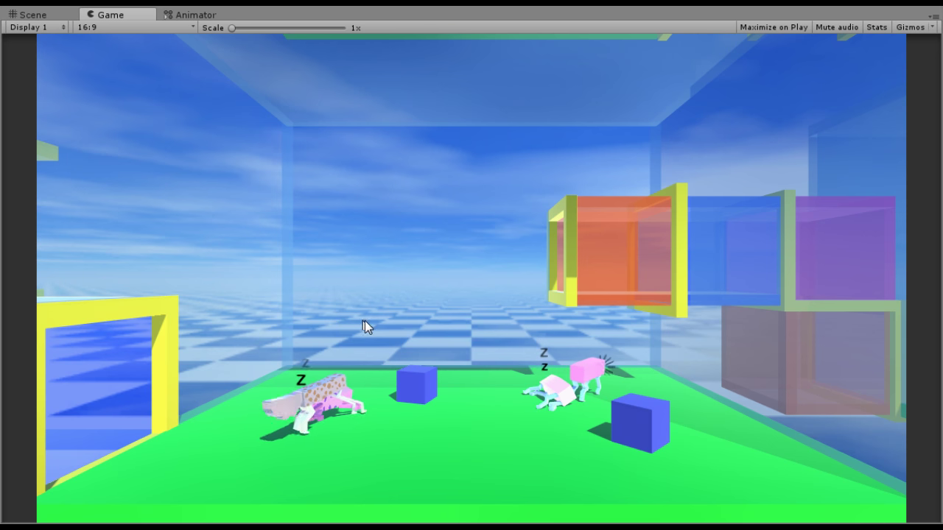
# - Observe how the creatures behave around the cubes, alternating between the two lower rooms
pyautogui.click(394, 326)
pyautogui.click(827, 297)
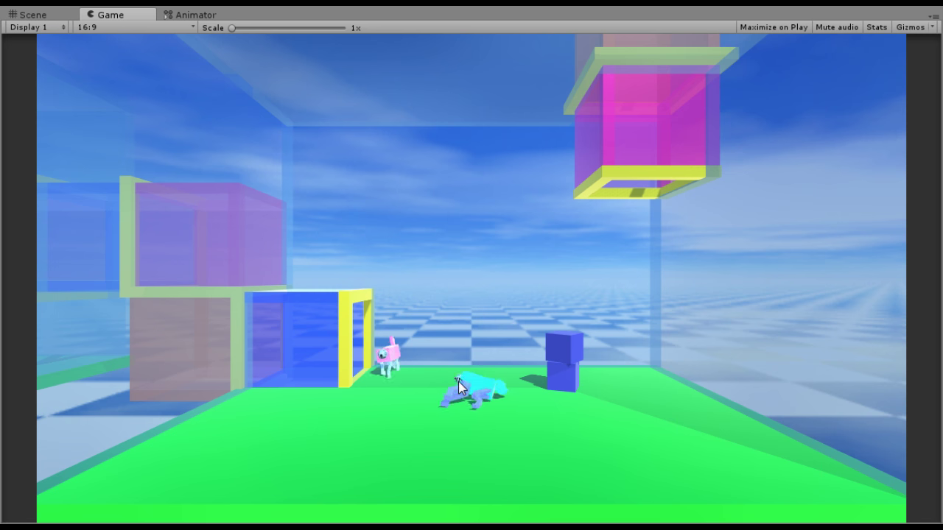
pyautogui.scroll(-2, 442, 396)
pyautogui.moveTo(346, 377); pyautogui.dragTo(353, 397)
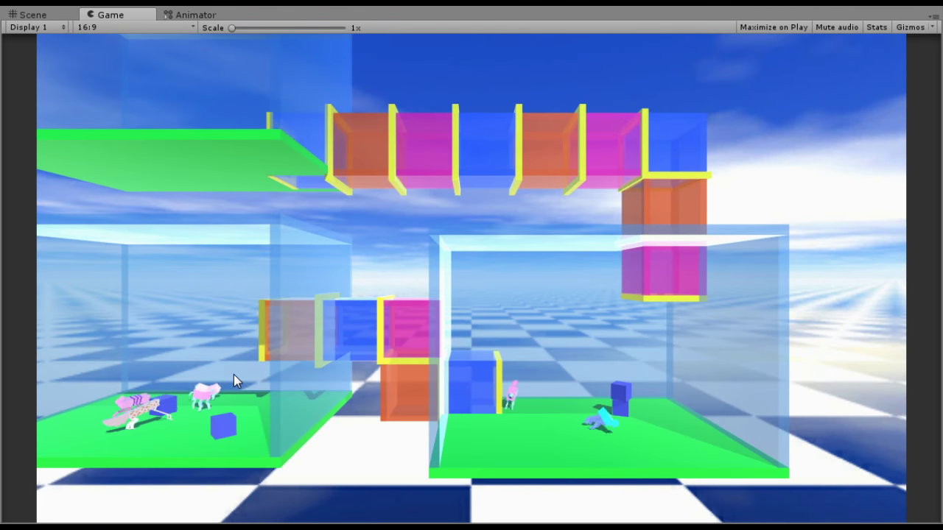
pyautogui.click(234, 375)
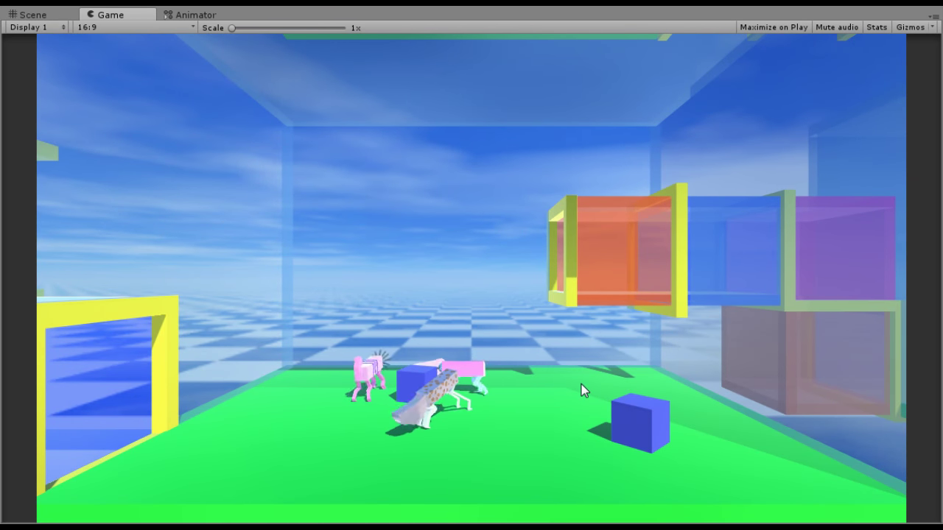
pyautogui.scroll(-2, 584, 382)
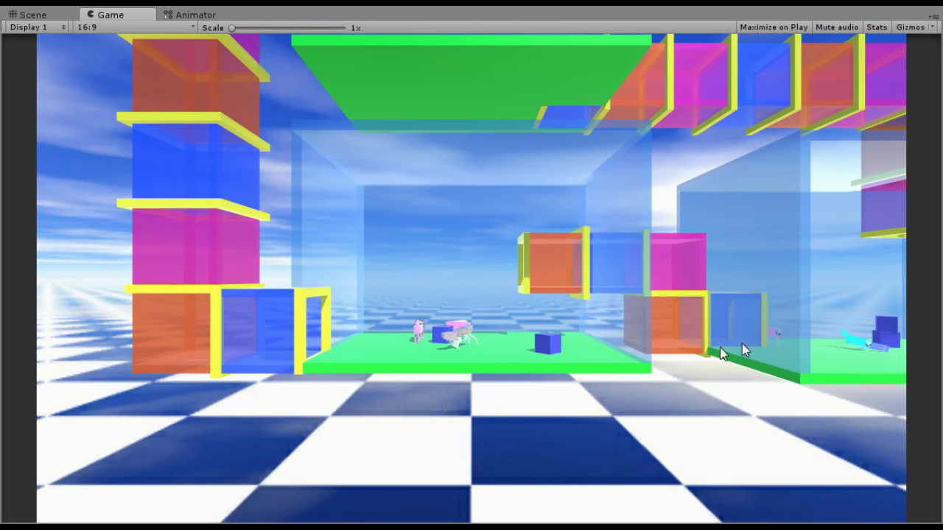
pyautogui.click(782, 332)
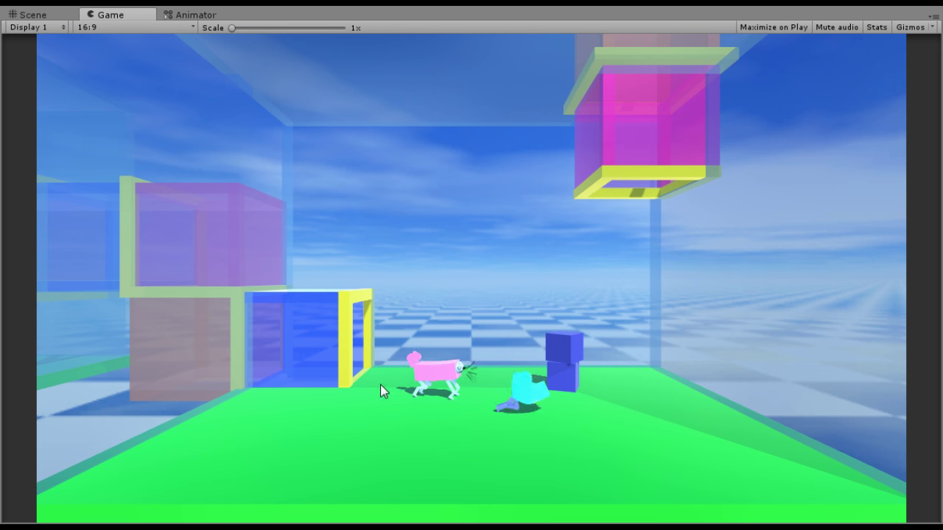
pyautogui.scroll(-1, 370, 387)
# - In the room beneath the upper room, move the cube by the spotted creature closer to the other cube
pyautogui.click(221, 336)
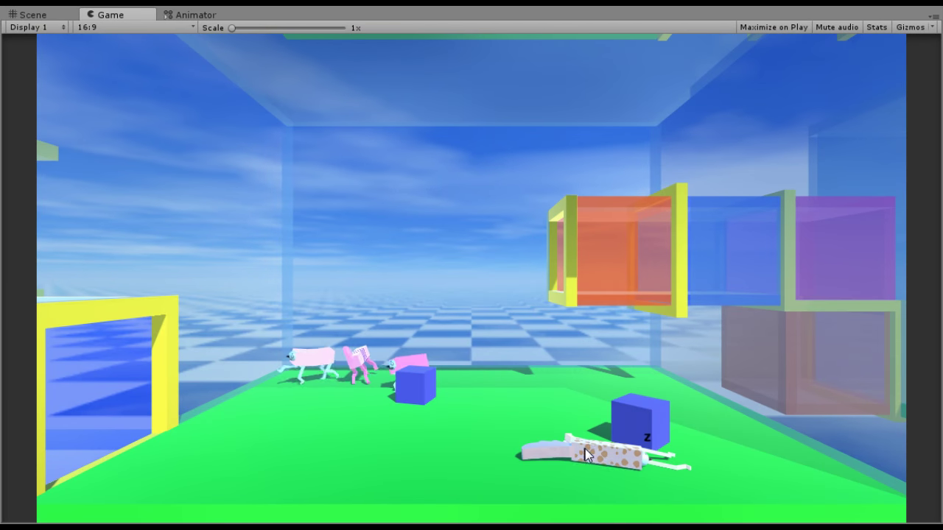
pyautogui.moveTo(639, 419); pyautogui.dragTo(507, 406)
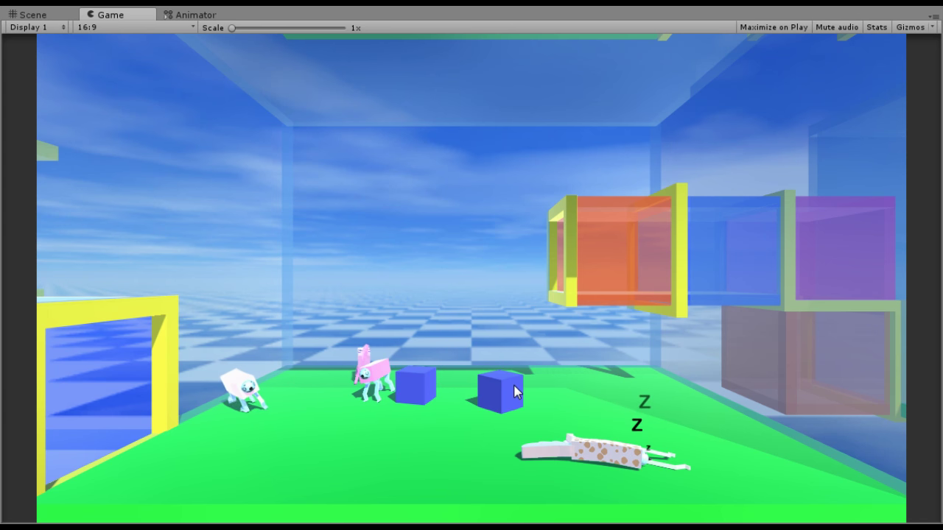
pyautogui.rightClick(417, 398)
# - Release two more creatures into the lower room with the stacked cubes
pyautogui.click(777, 274)
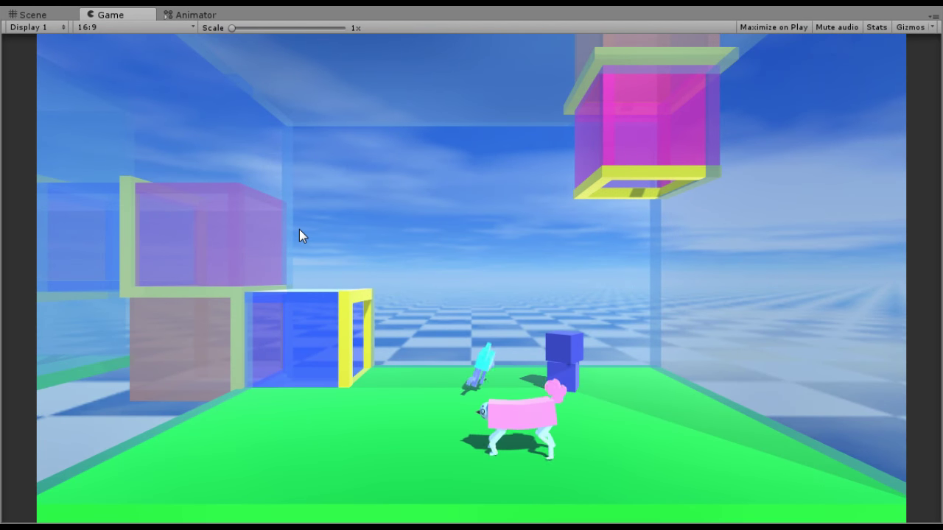
pyautogui.click(107, 134)
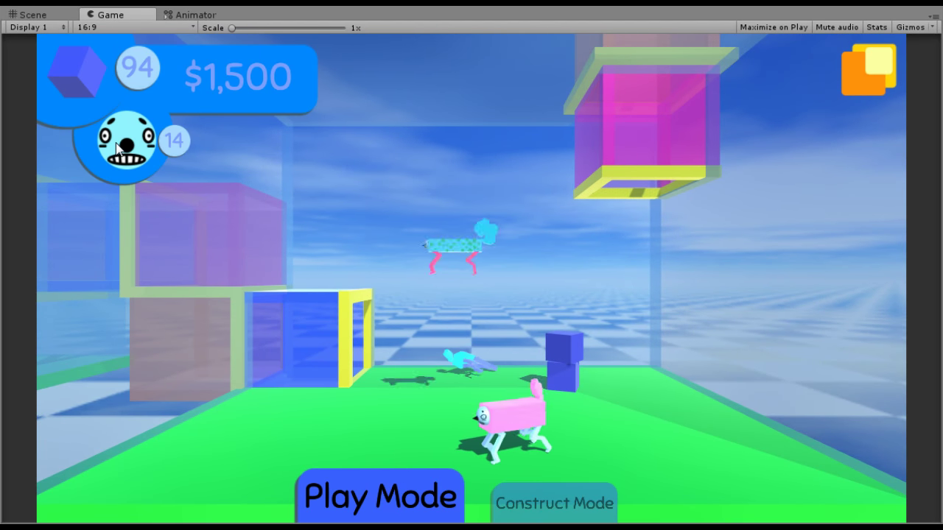
pyautogui.click(106, 135)
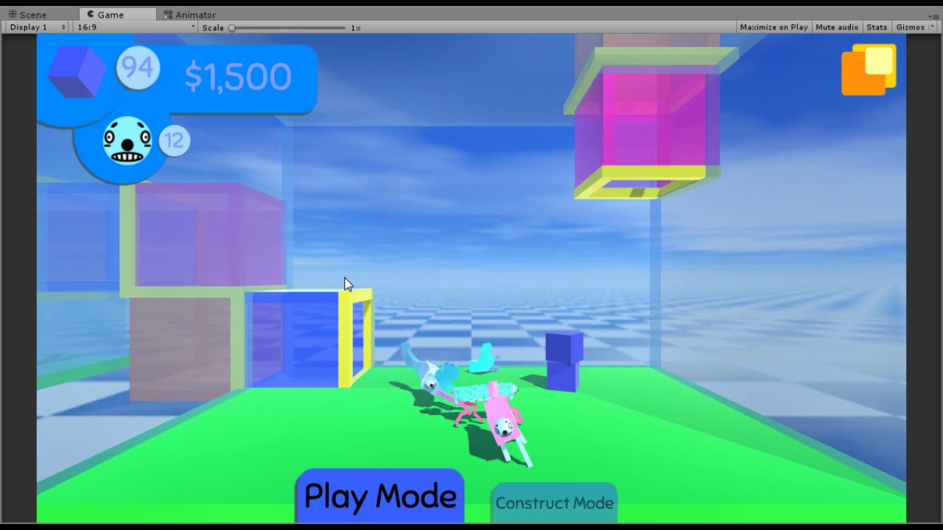
# - Survey all three rooms and their connecting passages from a distance
pyautogui.scroll(-3, 364, 279)
pyautogui.scroll(-3, 325, 268)
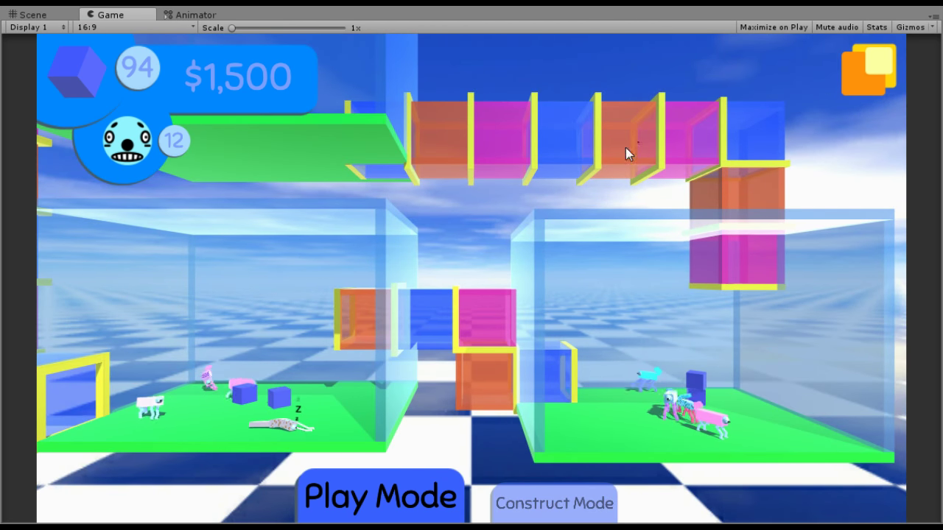
pyautogui.scroll(-2, 327, 291)
pyautogui.scroll(-3, 327, 291)
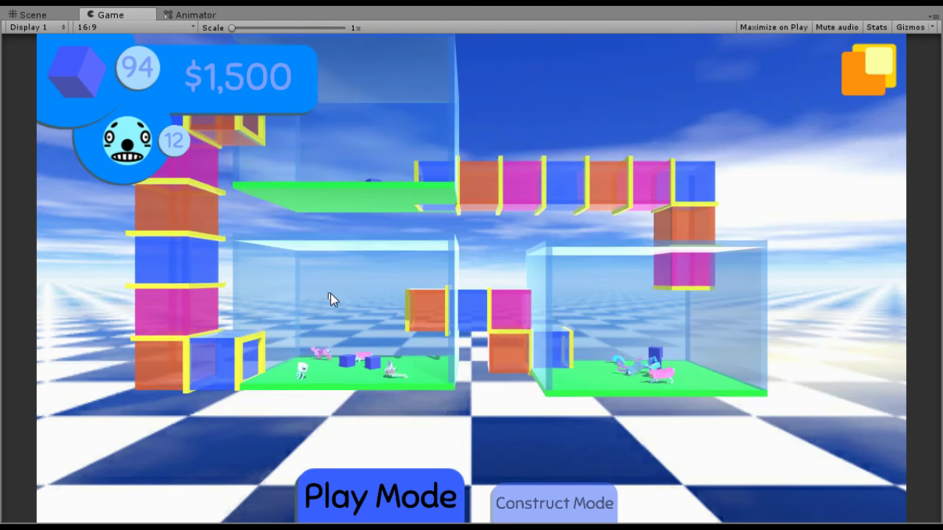
pyautogui.moveTo(327, 291); pyautogui.dragTo(347, 316, button='middle')
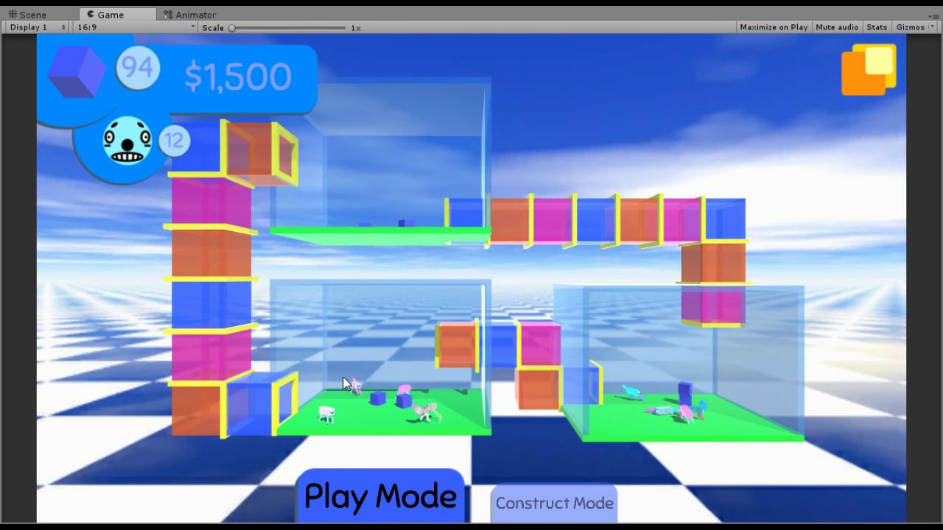
# - Observe the creatures and cubes in each of the three rooms, visiting the rooms one by one
pyautogui.click(354, 388)
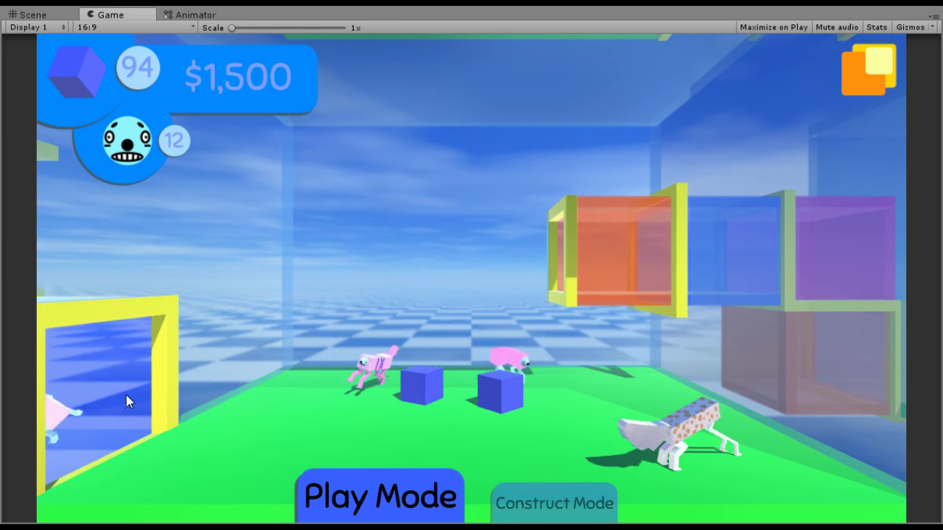
pyautogui.scroll(-2, 299, 287)
pyautogui.click(439, 75)
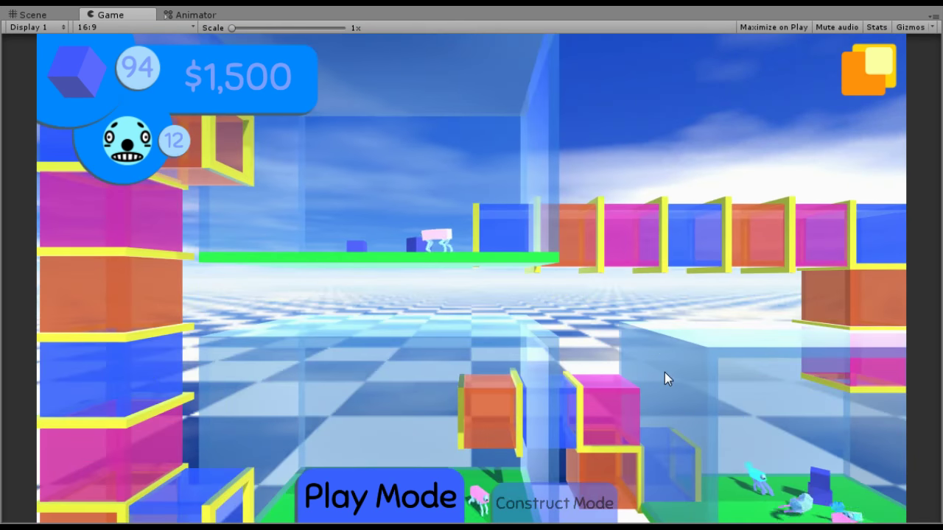
pyautogui.click(450, 250)
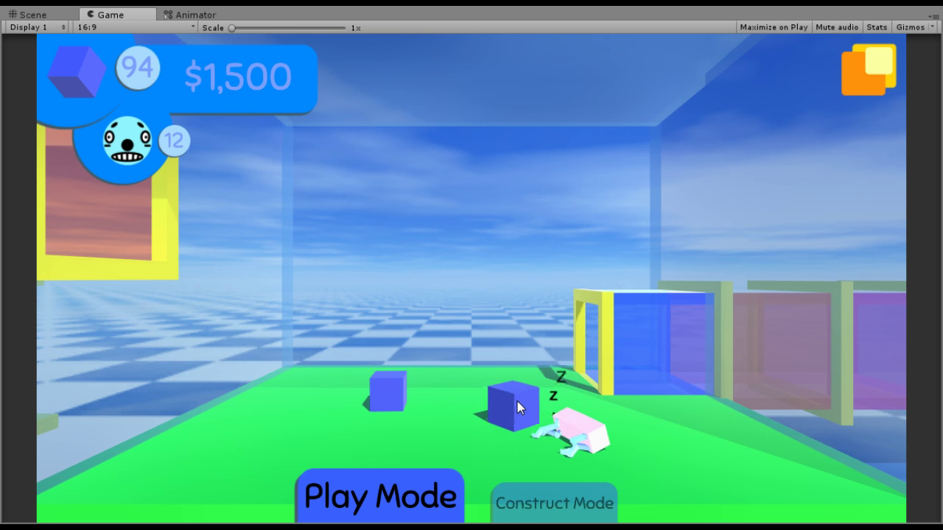
pyautogui.scroll(-3, 528, 399)
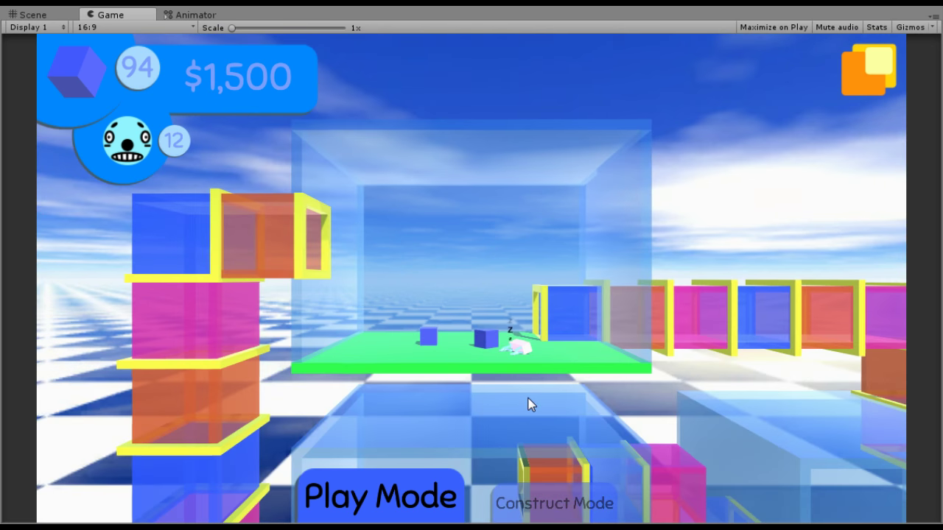
pyautogui.scroll(5, 531, 404)
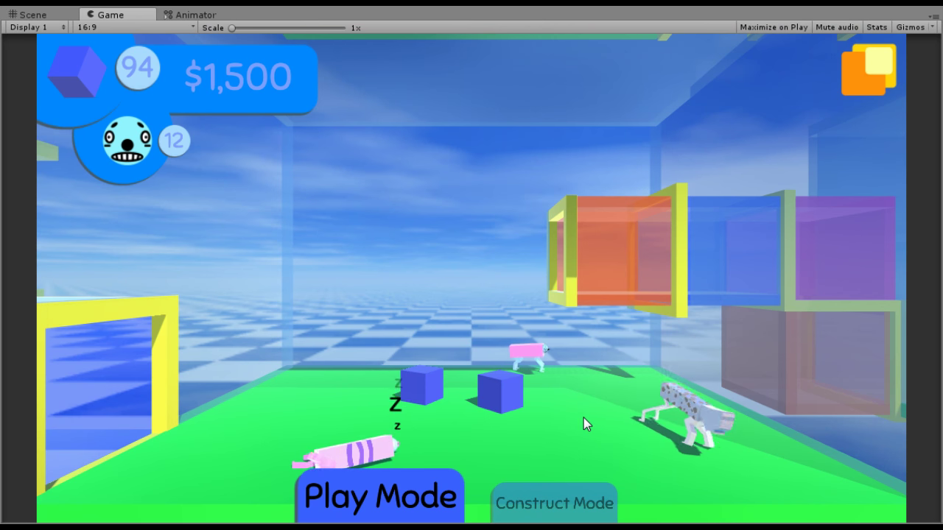
pyautogui.scroll(-3, 692, 350)
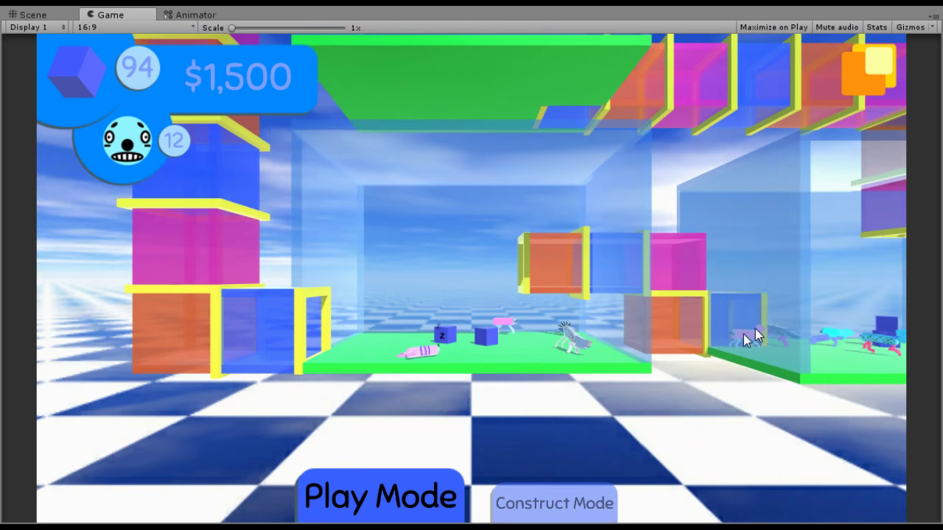
pyautogui.scroll(5, 772, 324)
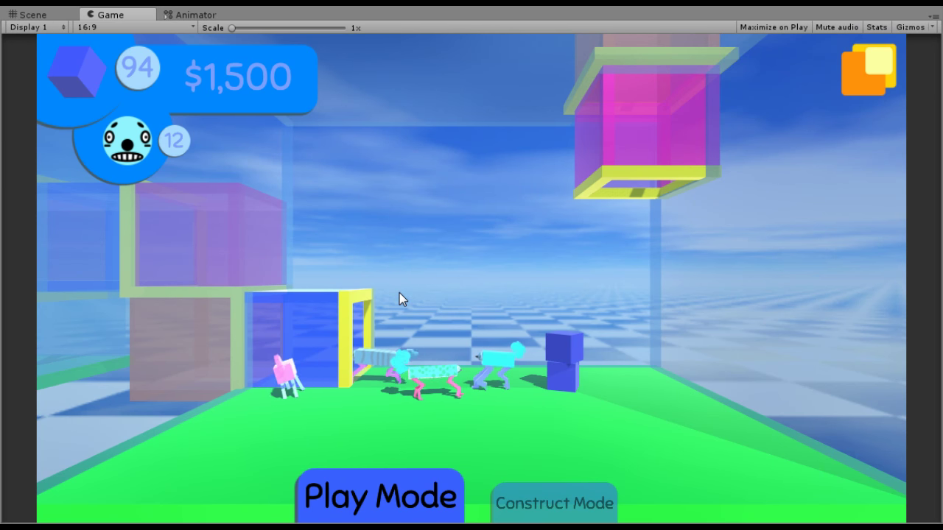
pyautogui.scroll(-5, 348, 266)
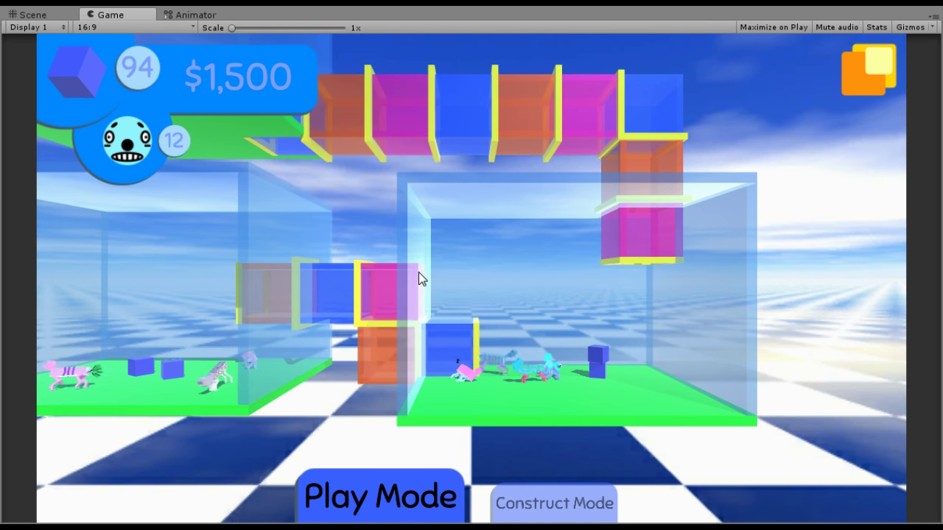
pyautogui.scroll(3, 484, 292)
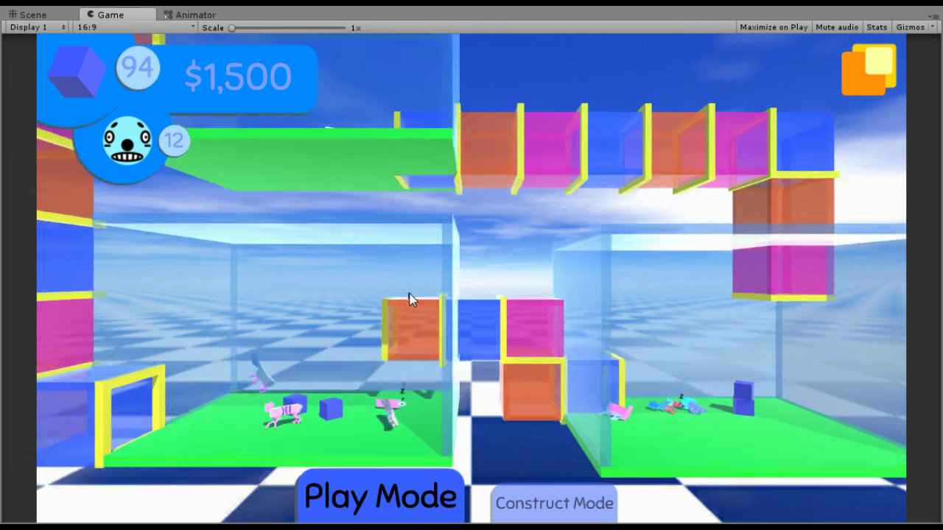
pyautogui.scroll(-5, 410, 294)
pyautogui.moveTo(420, 312); pyautogui.dragTo(429, 383)
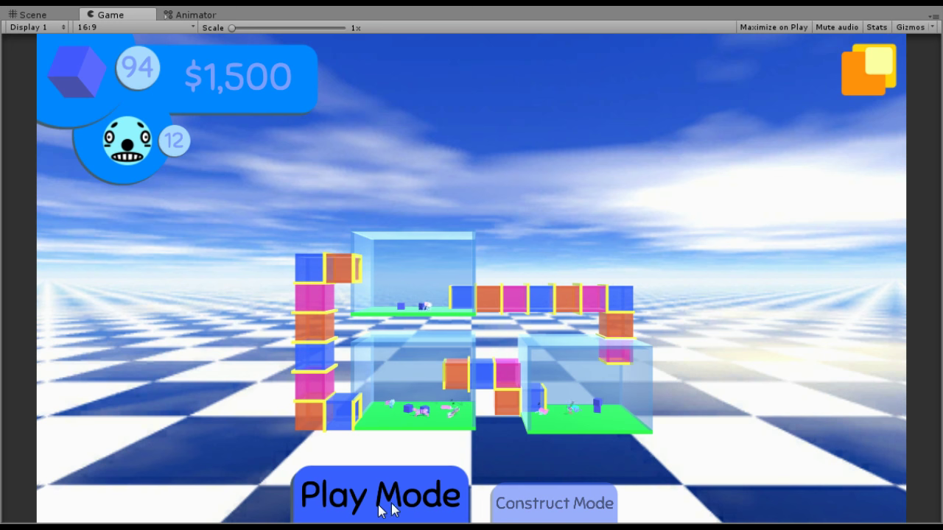
# - Enter Construct Mode and build two side-by-side passages, each two cubes deep, beneath the room with the stacked cubes
pyautogui.click(528, 503)
pyautogui.click(70, 177)
pyautogui.scroll(3, 443, 381)
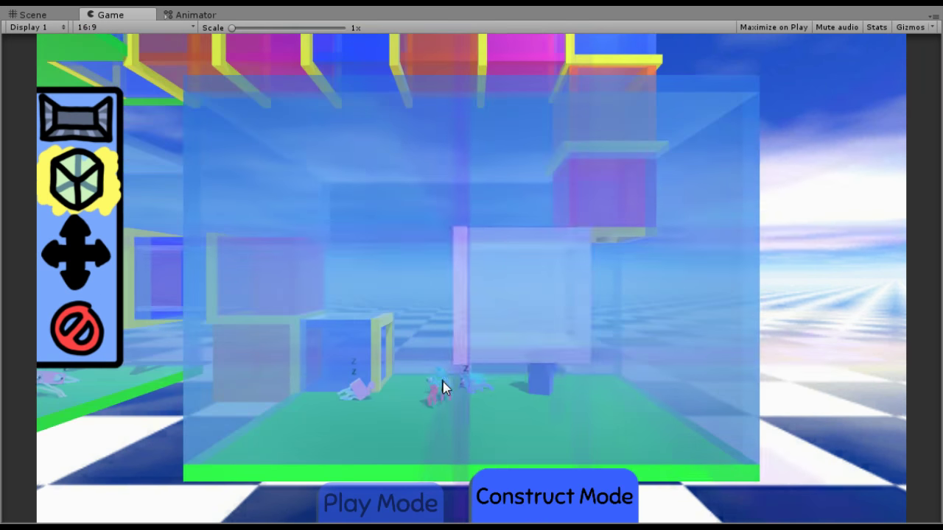
pyautogui.scroll(-3, 235, 438)
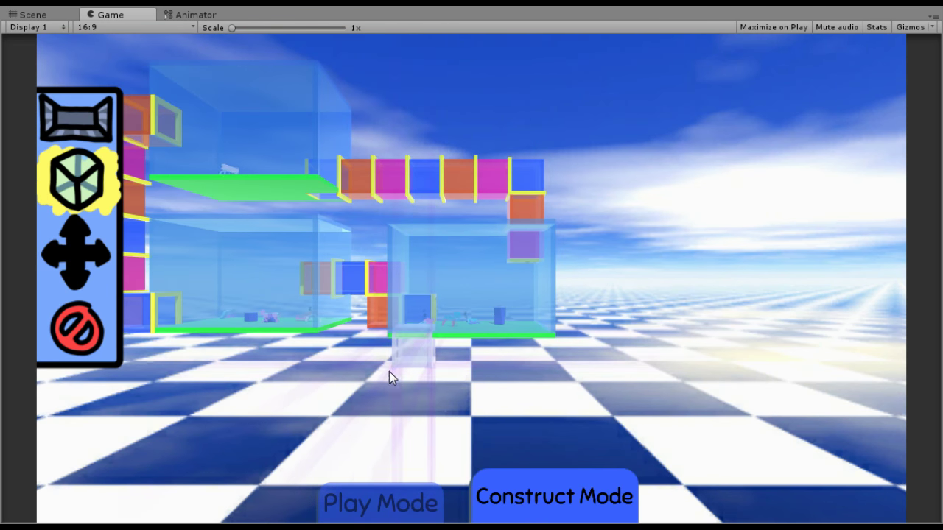
pyautogui.click(386, 378)
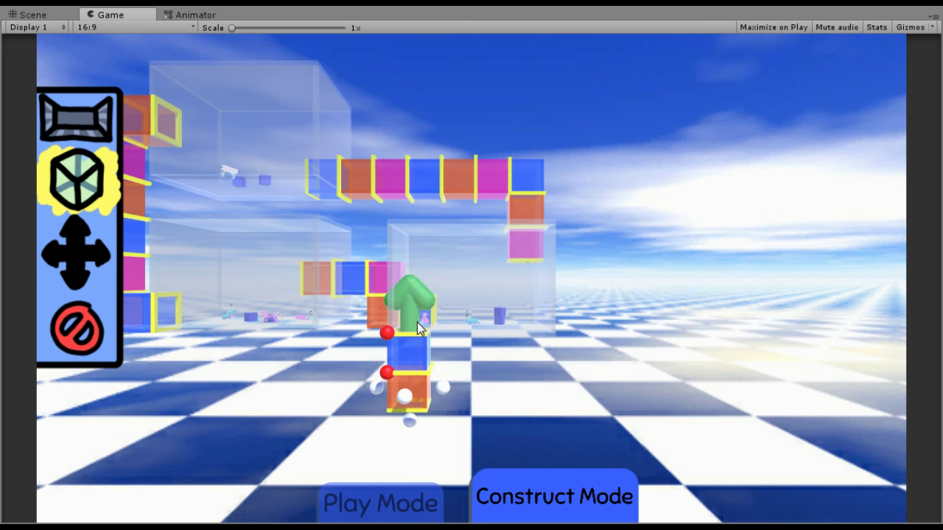
pyautogui.click(417, 321)
pyautogui.click(429, 378)
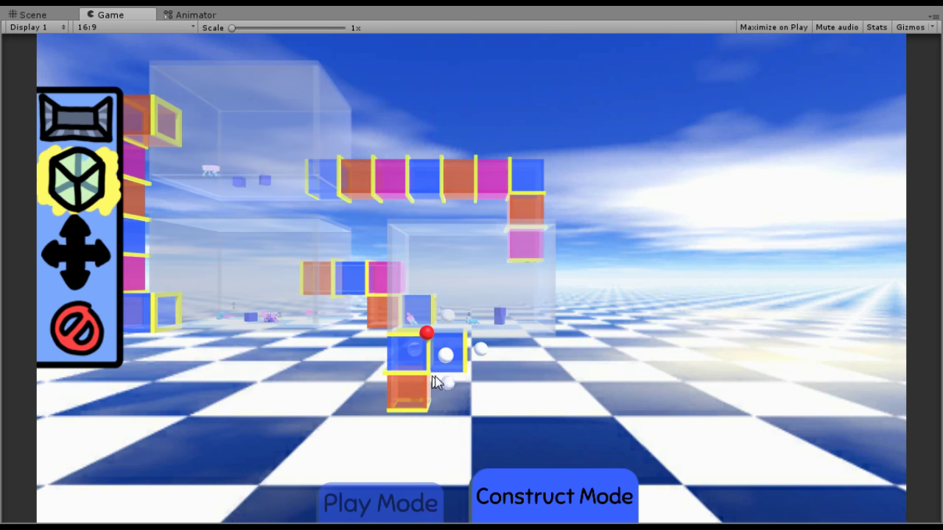
pyautogui.click(445, 382)
pyautogui.click(447, 311)
# - Extend the row beneath the room with two more passages of two cubes each, the last aligned with the room's outer wall
pyautogui.click(78, 184)
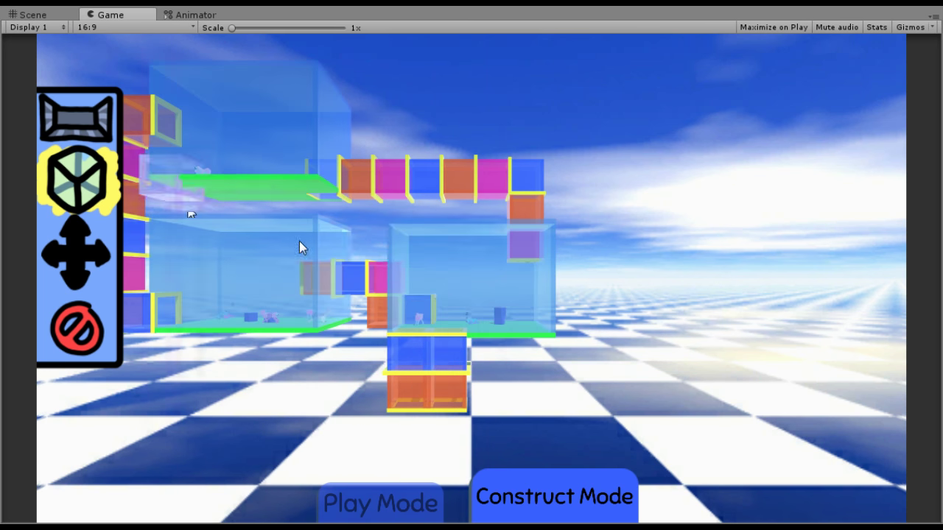
pyautogui.click(477, 379)
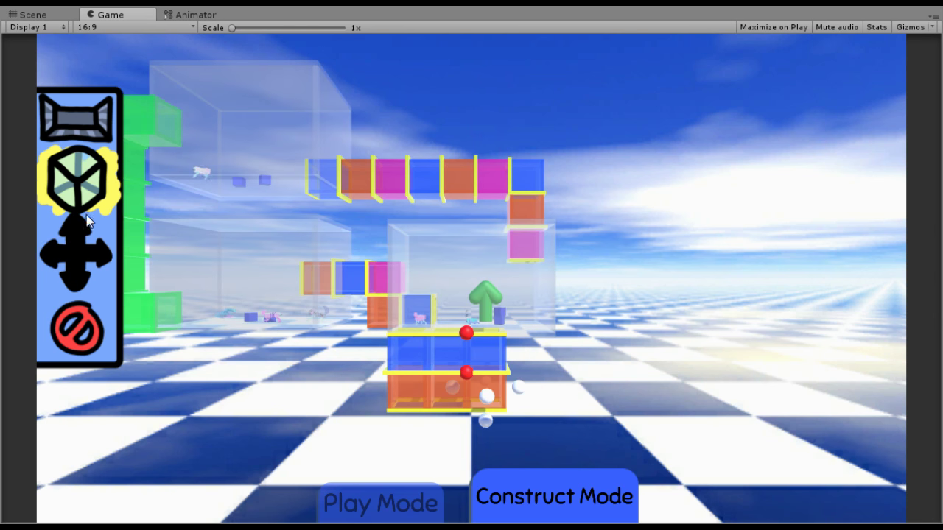
pyautogui.click(86, 218)
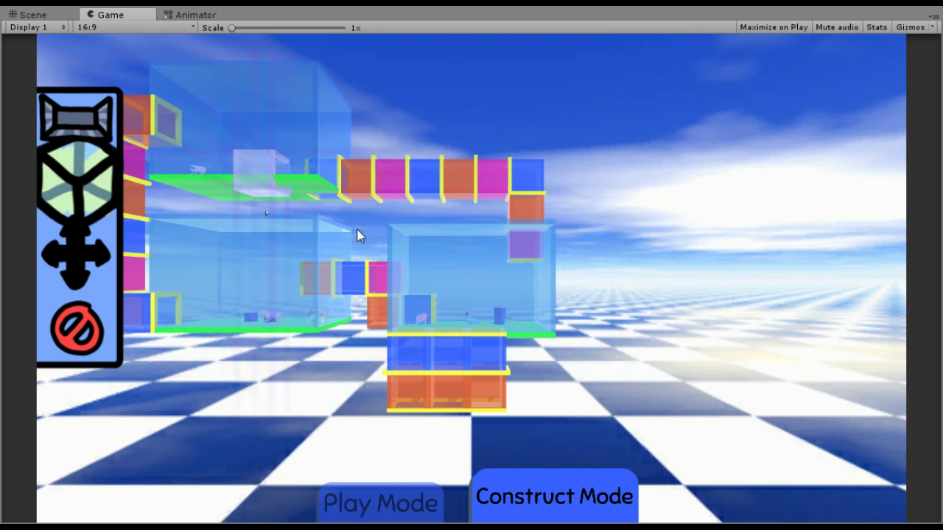
pyautogui.click(519, 377)
pyautogui.click(535, 386)
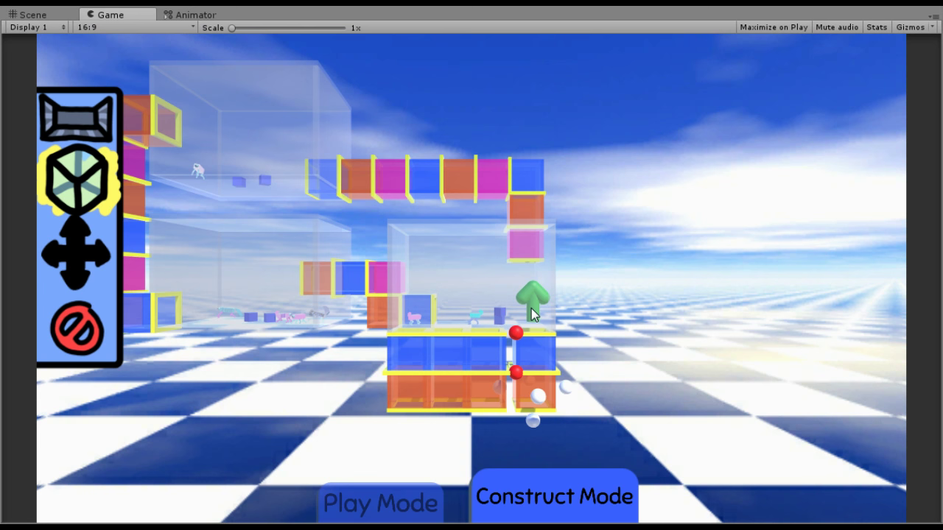
# - Shift the third two-cube passage against the fourth to leave a gap after the second, and return to Play Mode
pyautogui.click(489, 350)
pyautogui.click(498, 350)
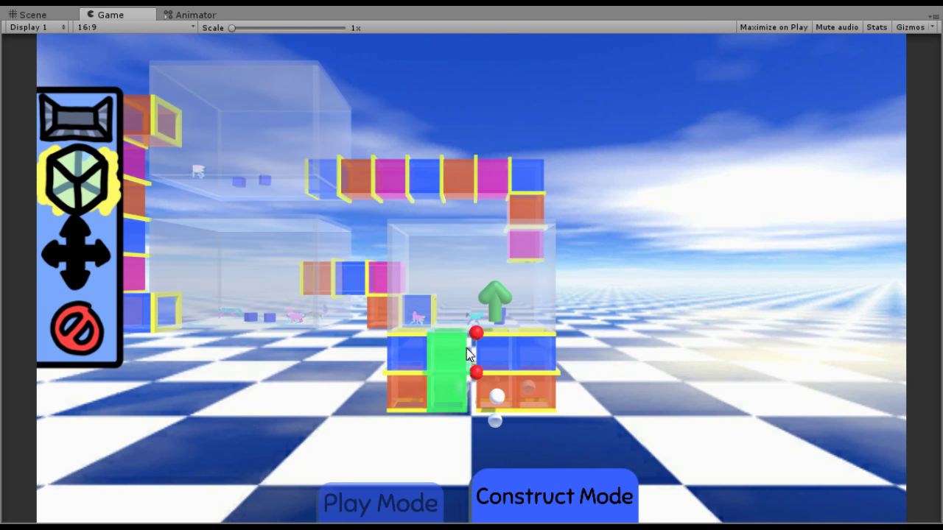
pyautogui.scroll(3, 498, 343)
pyautogui.scroll(-4, 479, 343)
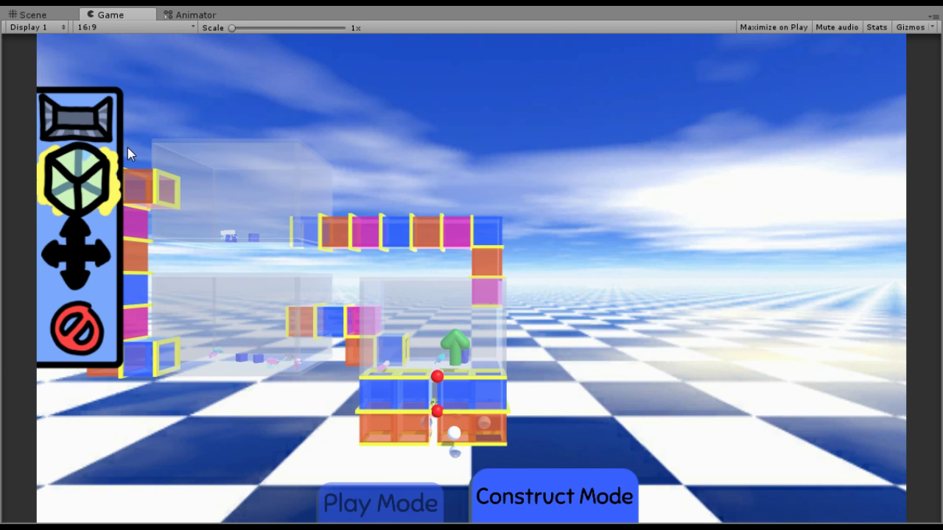
pyautogui.click(368, 502)
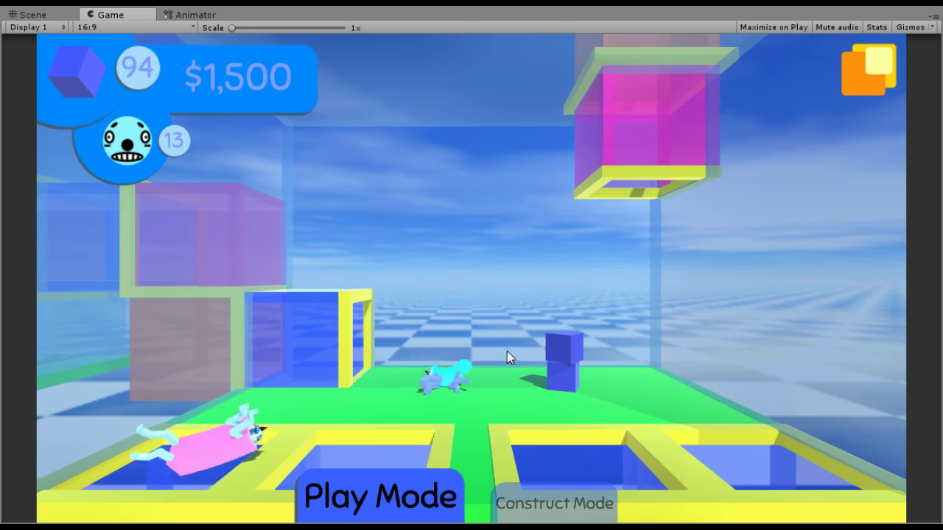
# - Observe how creatures behave around the new floor openings, and look into the room beneath the upper room
pyautogui.moveTo(506, 352); pyautogui.dragTo(462, 378, button='right')
pyautogui.scroll(-3, 457, 350)
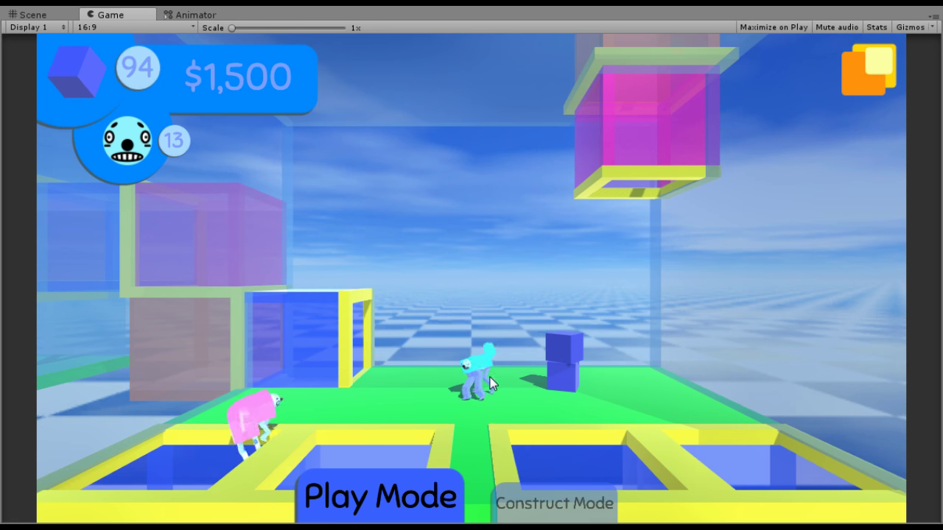
pyautogui.moveTo(474, 389); pyautogui.dragTo(497, 406)
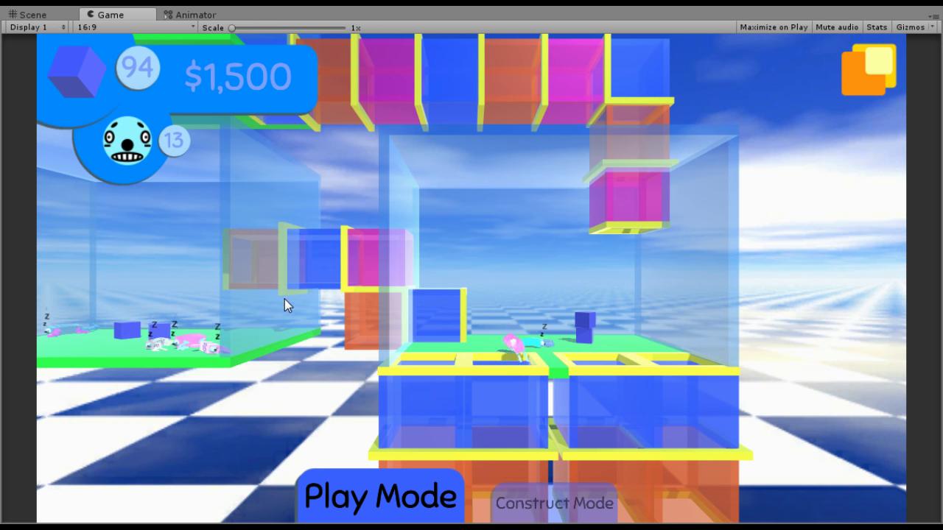
pyautogui.moveTo(435, 305); pyautogui.dragTo(544, 352, button='middle')
pyautogui.scroll(-3, 399, 332)
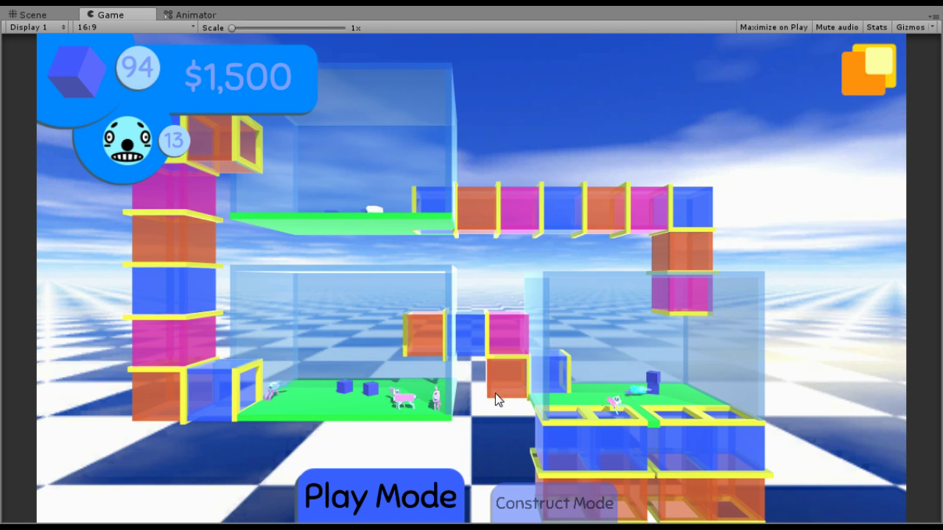
pyautogui.moveTo(456, 393); pyautogui.dragTo(511, 308)
pyautogui.click(426, 232)
pyautogui.click(456, 342)
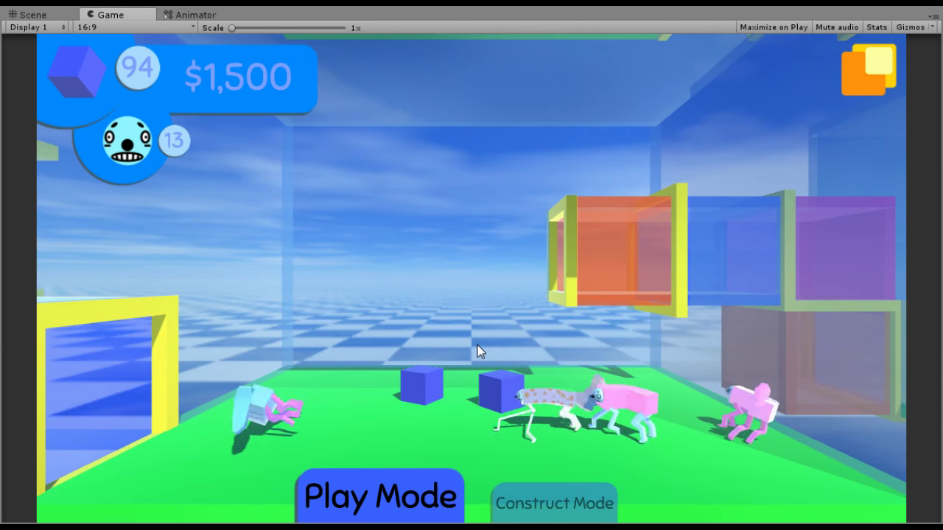
# - Alternate between the upper room and the room beneath it, observing the creatures around the cubes
pyautogui.click(477, 351)
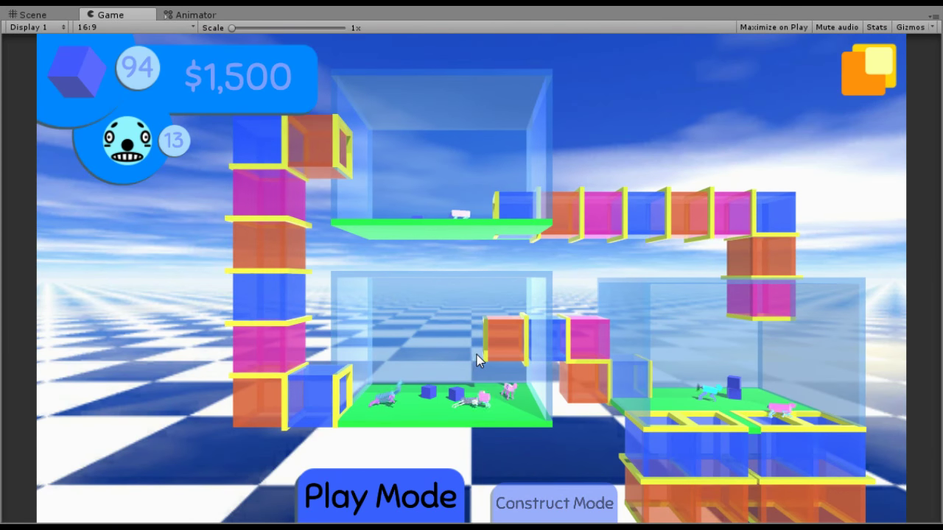
pyautogui.click(471, 357)
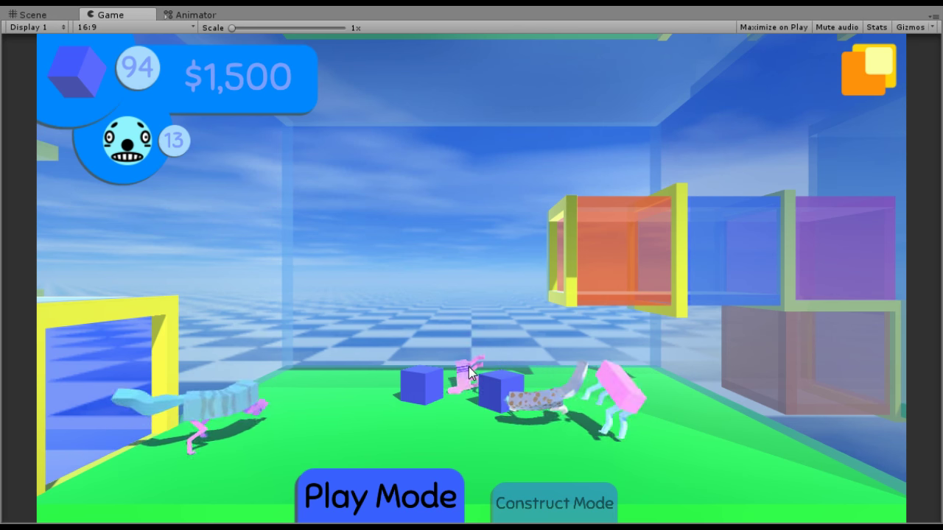
pyautogui.scroll(-2, 468, 365)
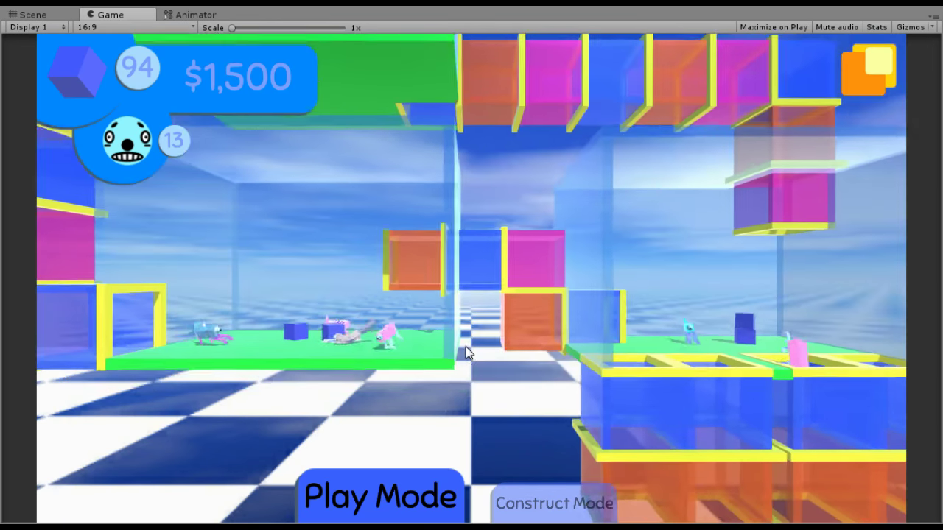
pyautogui.moveTo(473, 330); pyautogui.dragTo(465, 344)
pyautogui.moveTo(353, 326); pyautogui.dragTo(384, 378)
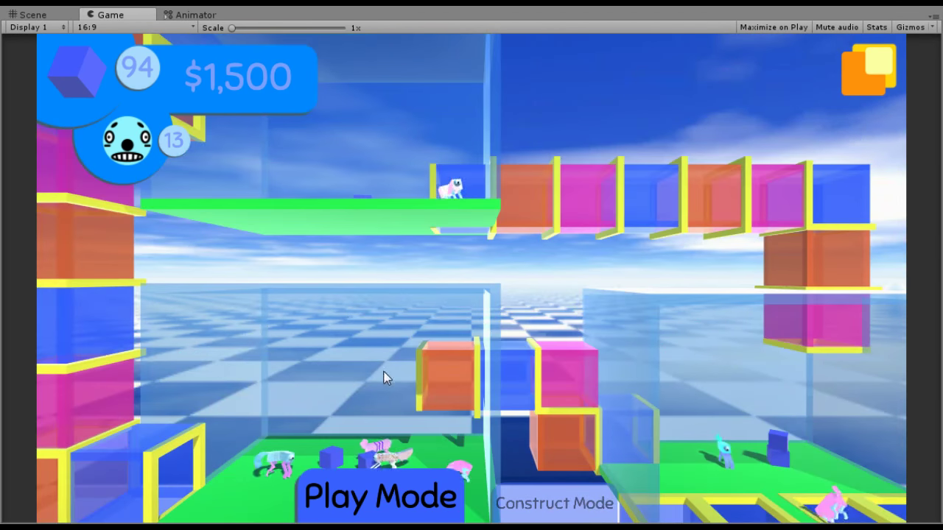
pyautogui.click(368, 142)
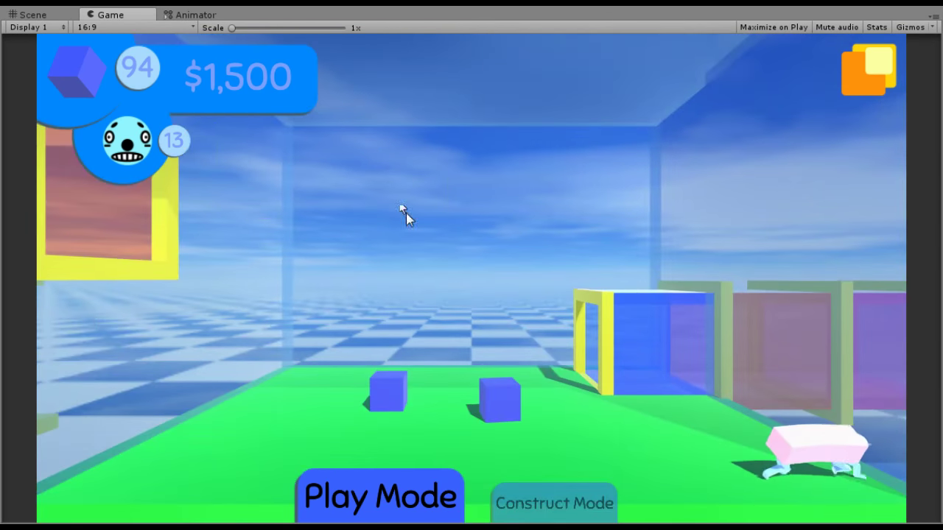
pyautogui.moveTo(599, 357); pyautogui.dragTo(543, 289)
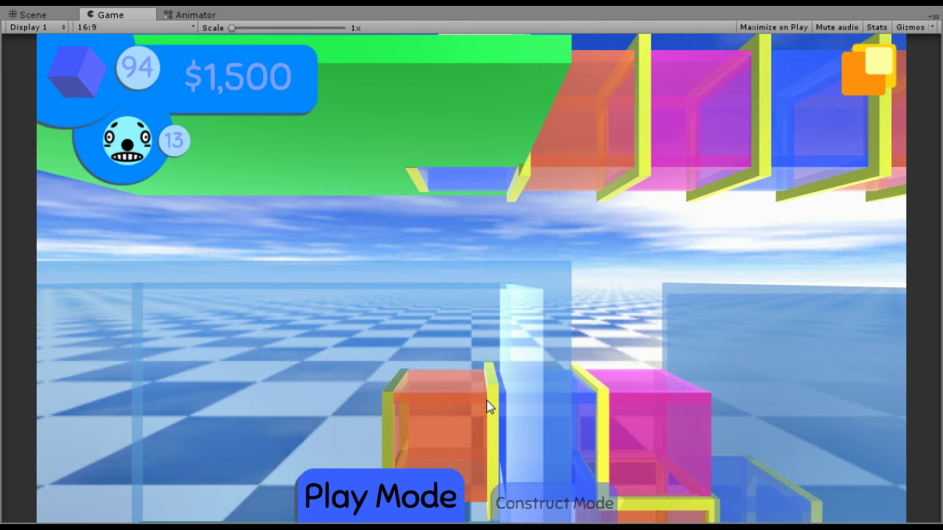
pyautogui.click(487, 400)
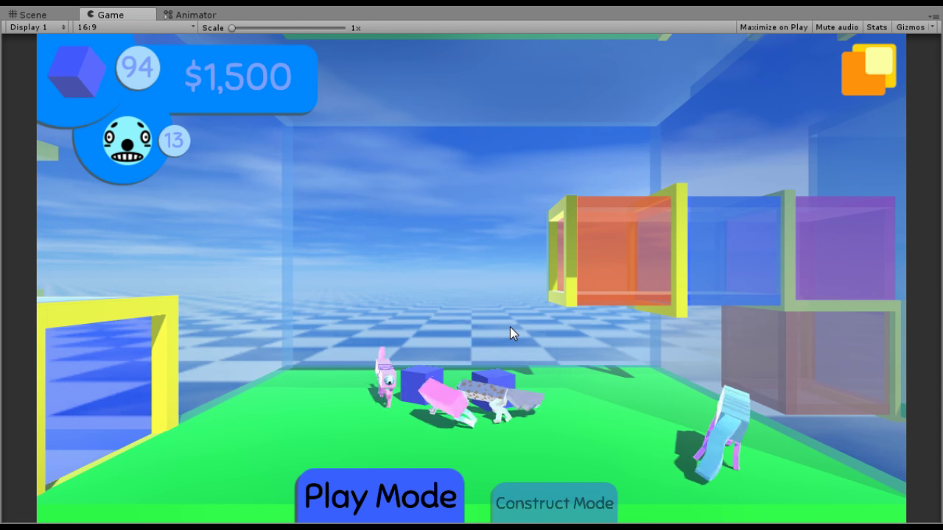
# - Survey the three rooms and the new floor passages from a distance, and end the play test
pyautogui.moveTo(586, 283); pyautogui.dragTo(507, 334)
pyautogui.scroll(-4, 524, 295)
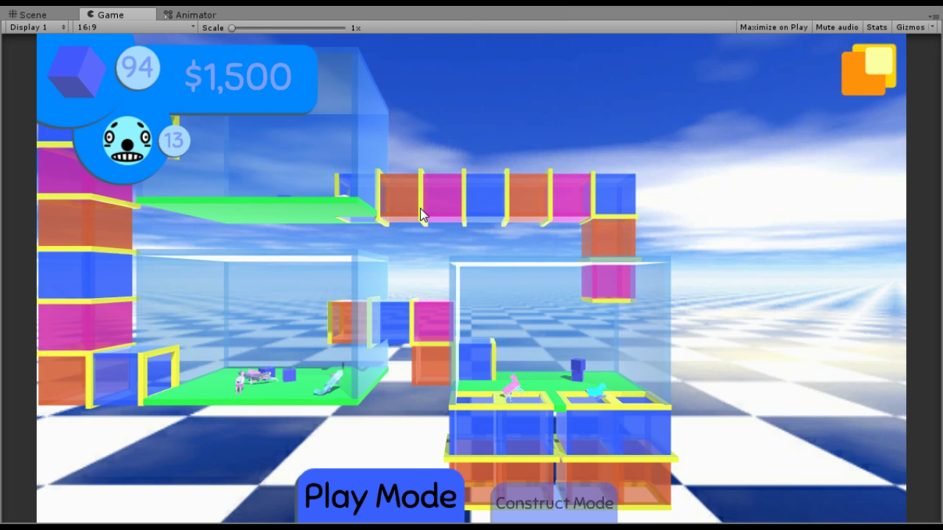
pyautogui.moveTo(421, 214); pyautogui.dragTo(437, 253)
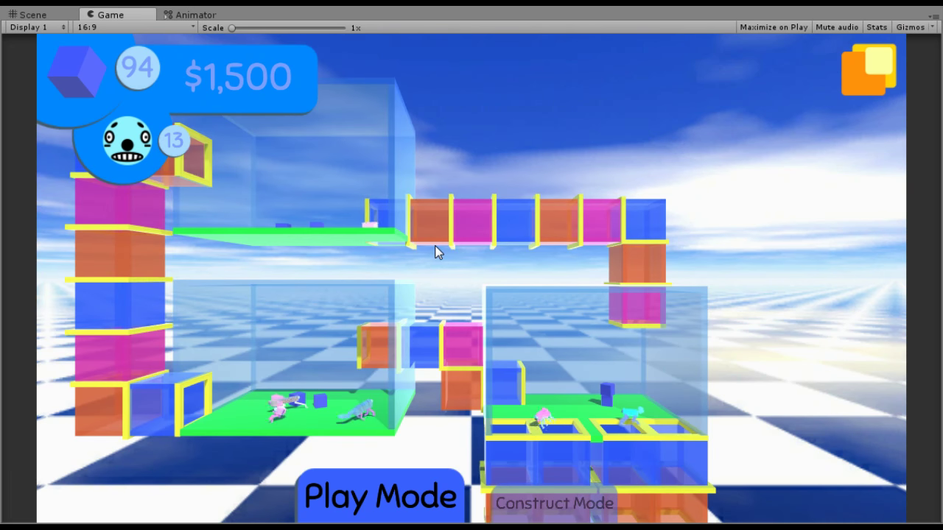
pyautogui.click(504, 4)
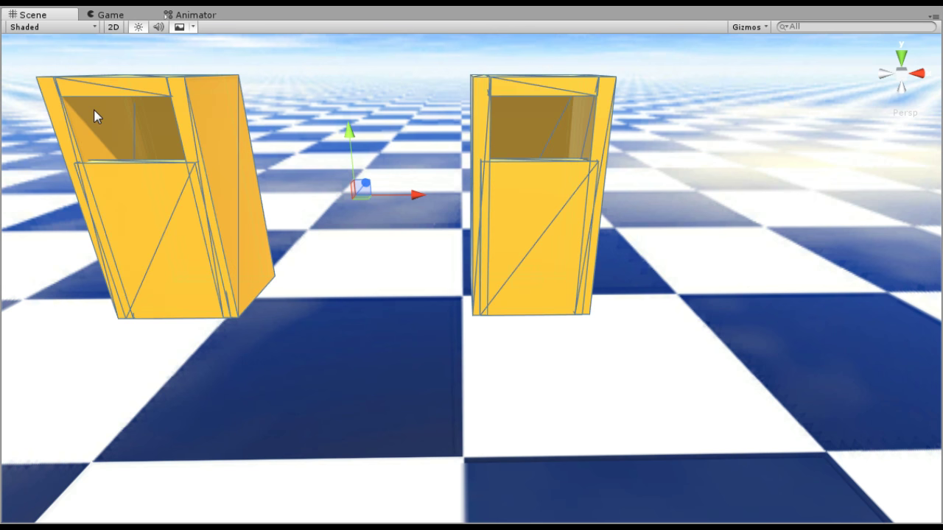
# - Start the play test and release all the available creatures onto the green floor between the two orange boxes
pyautogui.moveTo(410, 334); pyautogui.dragTo(433, 344, button='middle')
pyautogui.moveTo(486, 307); pyautogui.dragTo(505, 312, button='middle')
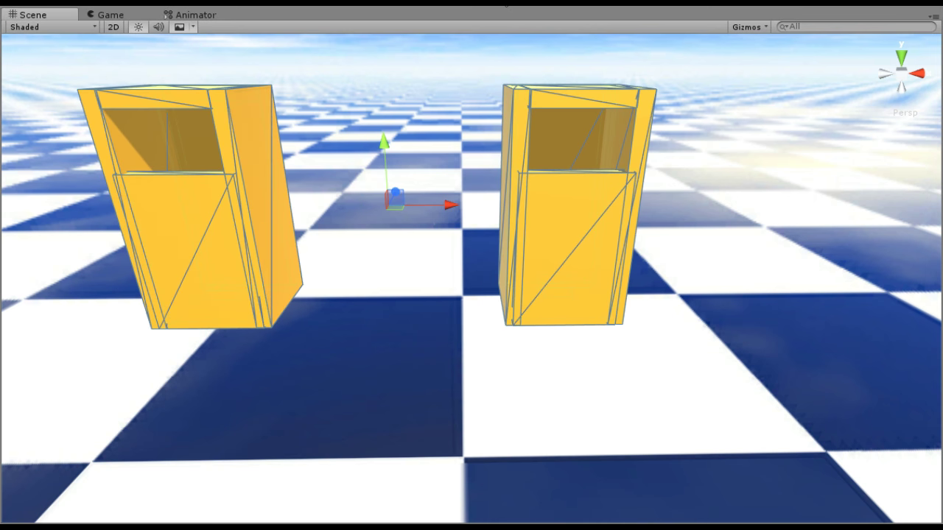
pyautogui.hotkey('ctrl', 'p')
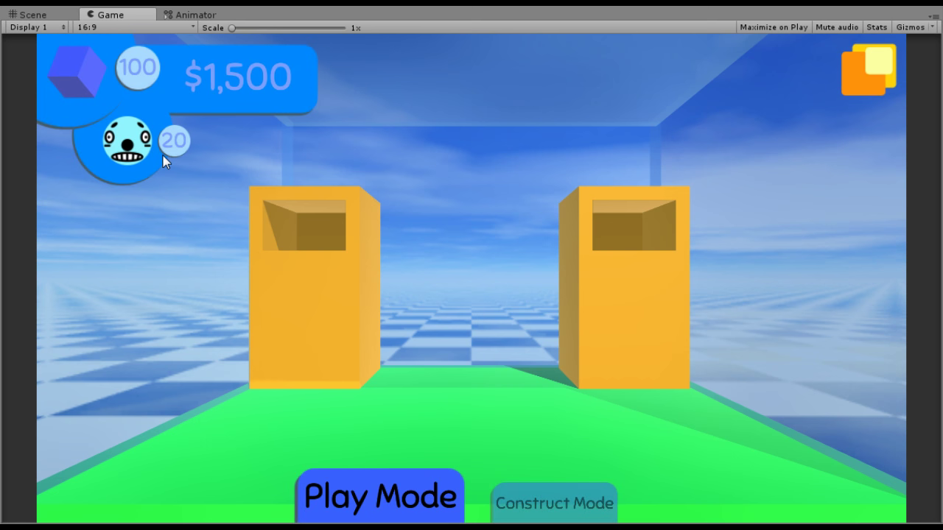
pyautogui.click(112, 153)
pyautogui.click(111, 152)
pyautogui.click(112, 153)
pyautogui.click(112, 151)
pyautogui.click(112, 151)
pyautogui.click(112, 149)
pyautogui.click(113, 149)
pyautogui.click(114, 147)
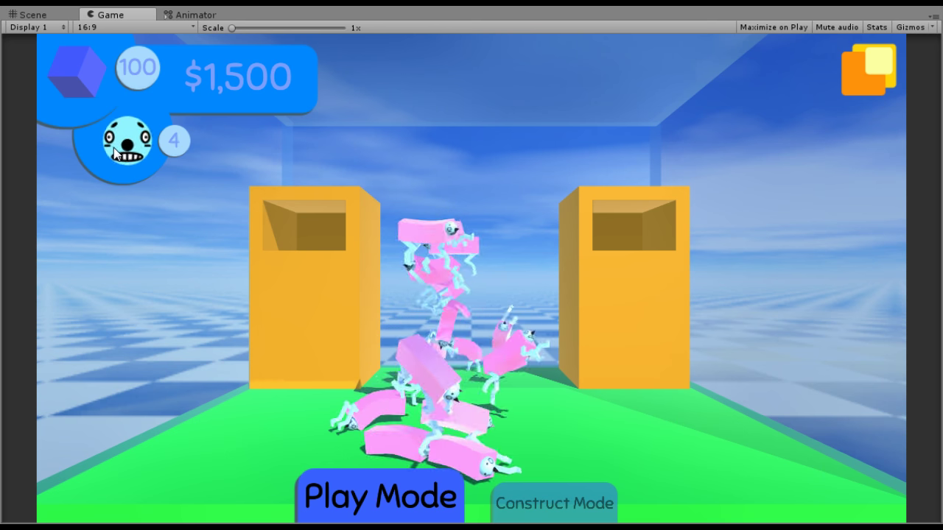
pyautogui.click(114, 152)
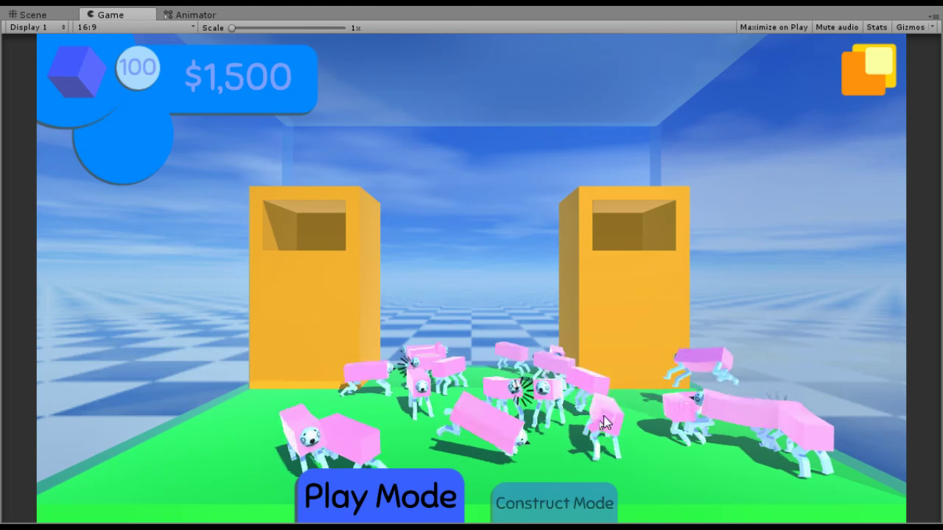
# - Place one creature in the right orange box and another in the left one to breed the first pair
pyautogui.moveTo(613, 413); pyautogui.dragTo(691, 214)
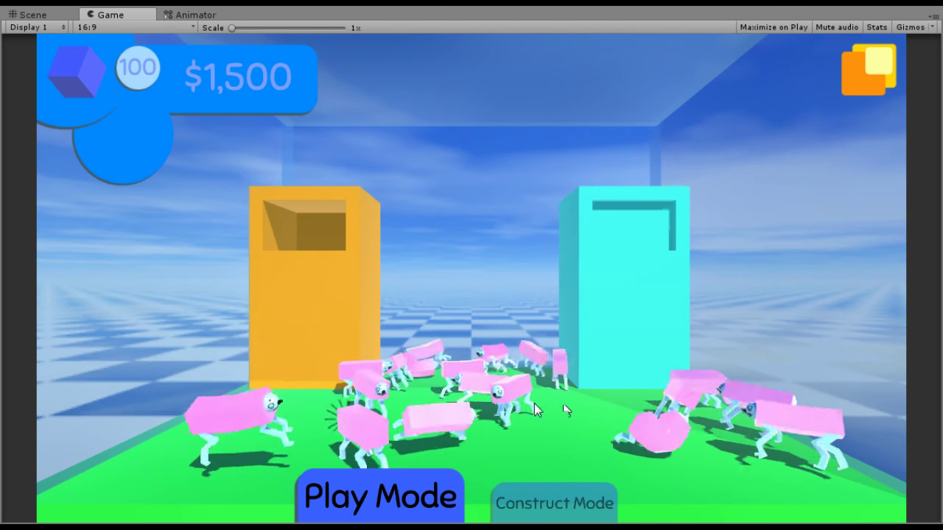
pyautogui.moveTo(449, 404); pyautogui.dragTo(257, 204)
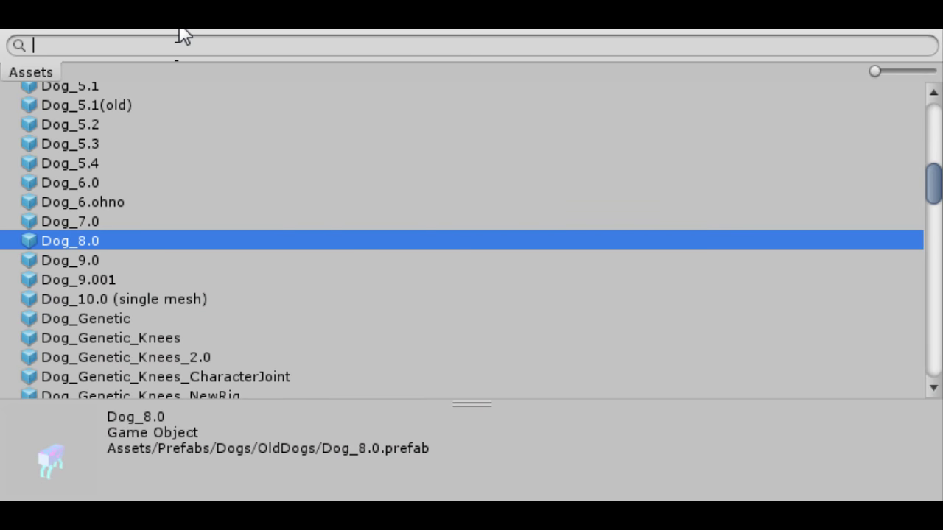
# - Choose the Dog_9.0 prefab as the creature asset and restart the play test
pyautogui.click(87, 261)
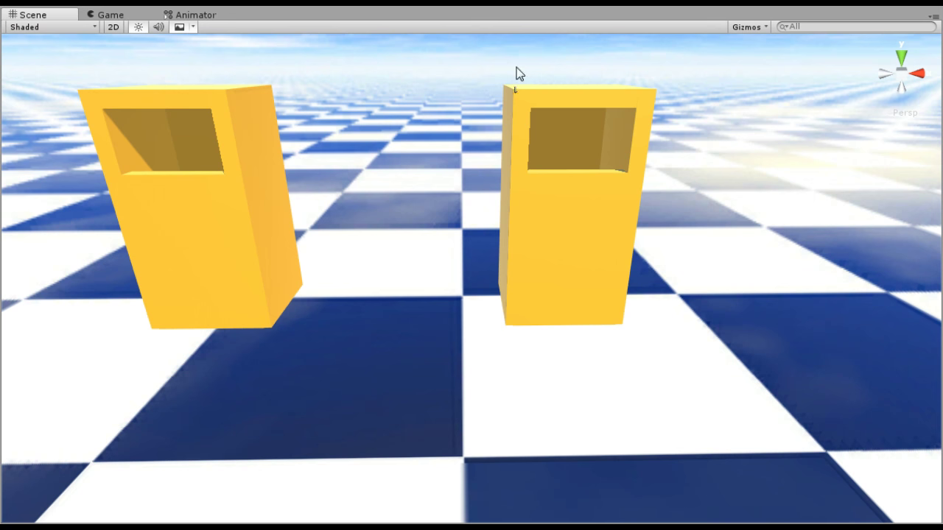
pyautogui.click(502, 3)
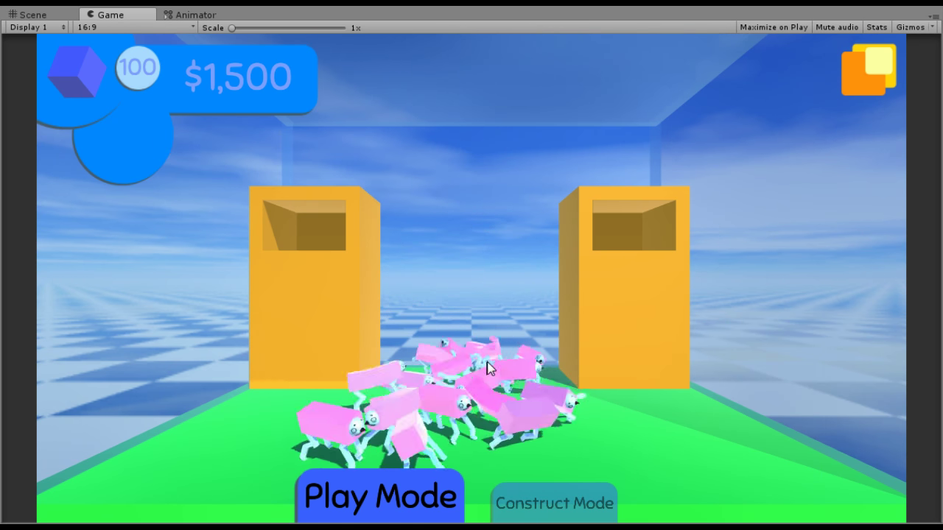
# - Breed successive generations of the new creatures by placing a picked creature in each orange box for every round
pyautogui.moveTo(519, 343); pyautogui.dragTo(635, 245)
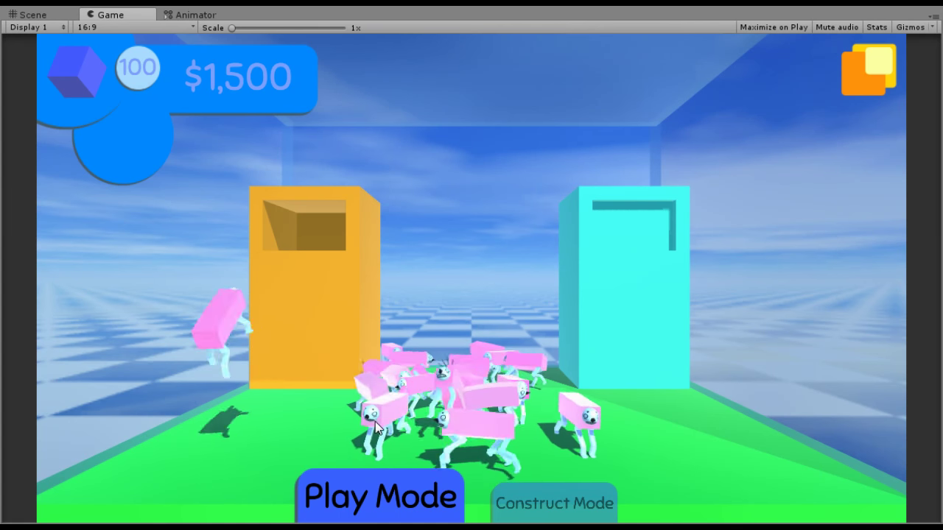
pyautogui.moveTo(485, 435); pyautogui.dragTo(318, 232)
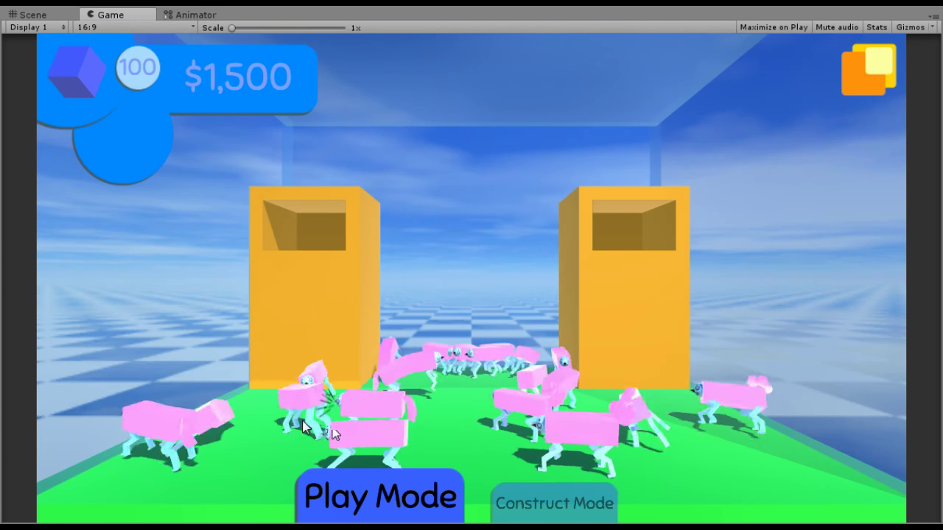
pyautogui.moveTo(302, 400); pyautogui.dragTo(291, 354)
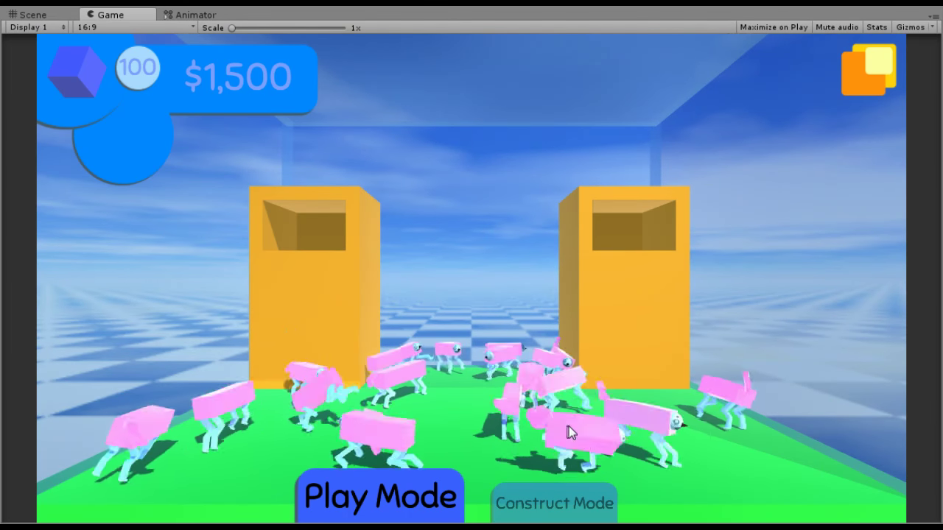
pyautogui.moveTo(579, 433); pyautogui.dragTo(715, 197)
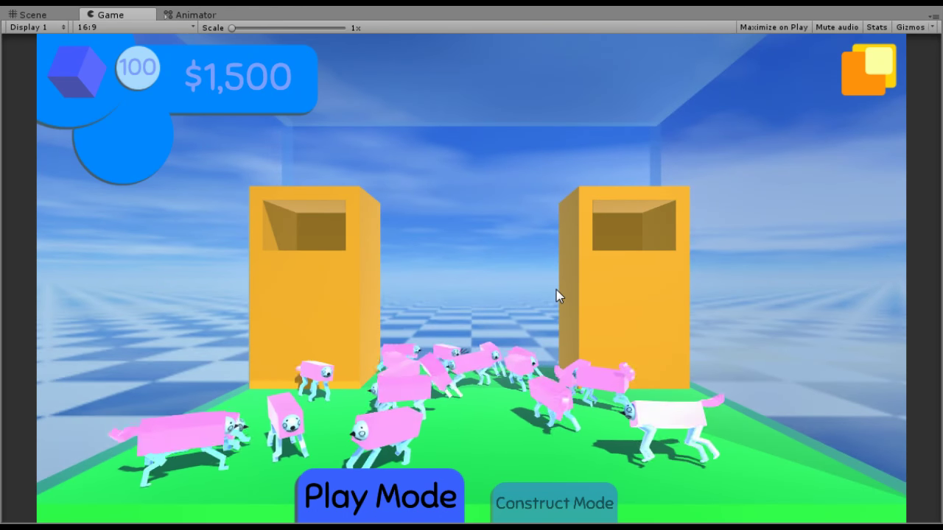
pyautogui.moveTo(598, 390); pyautogui.dragTo(278, 234)
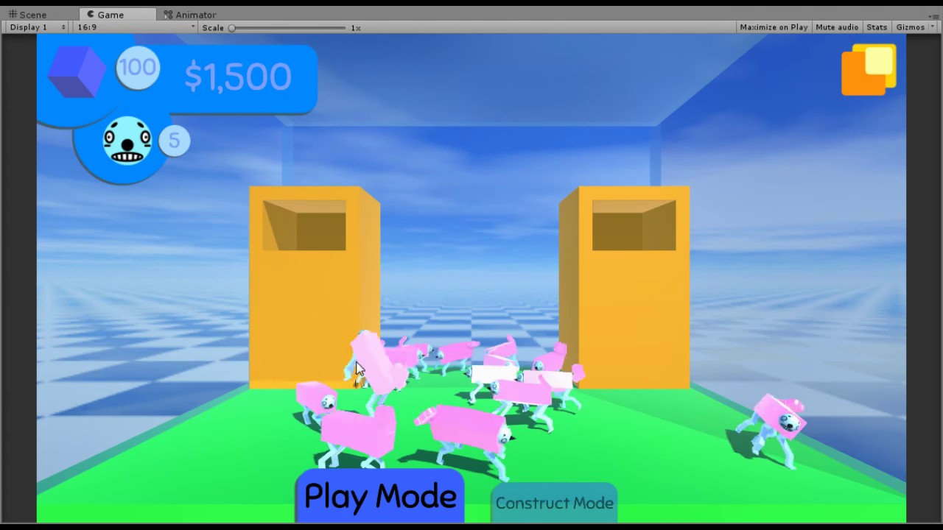
pyautogui.moveTo(356, 369); pyautogui.dragTo(497, 291)
pyautogui.moveTo(507, 379); pyautogui.dragTo(649, 246)
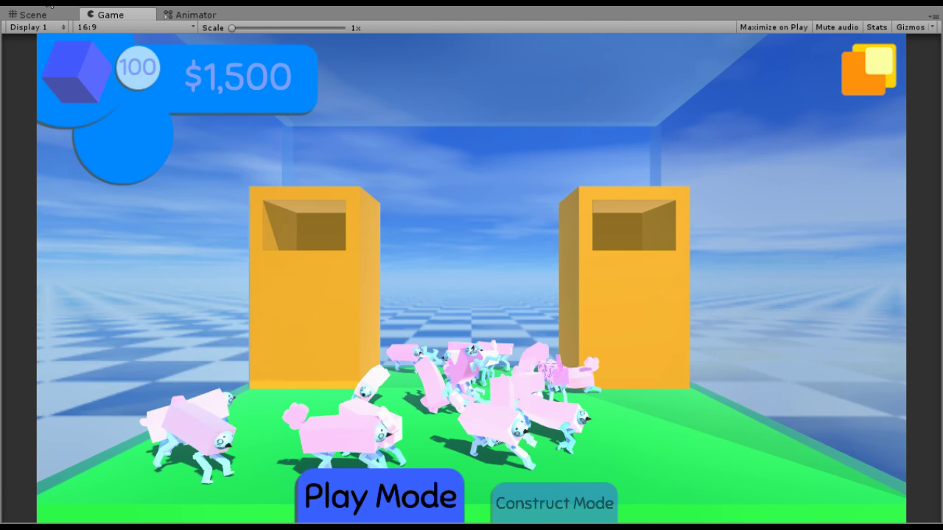
# - Delete two creatures at the front of the herd in the running scene, and return to the game view
pyautogui.click(33, 15)
pyautogui.click(372, 427)
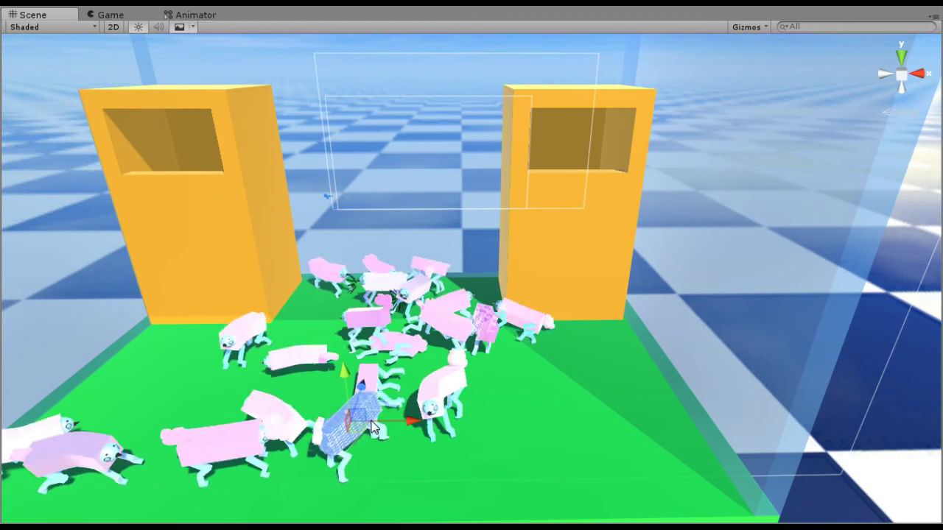
pyautogui.press('Delete')
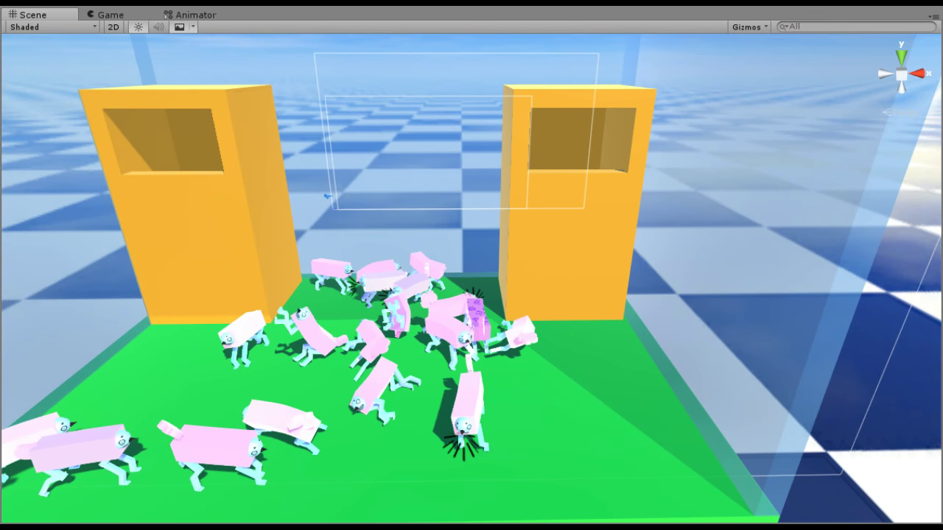
pyautogui.click(73, 445)
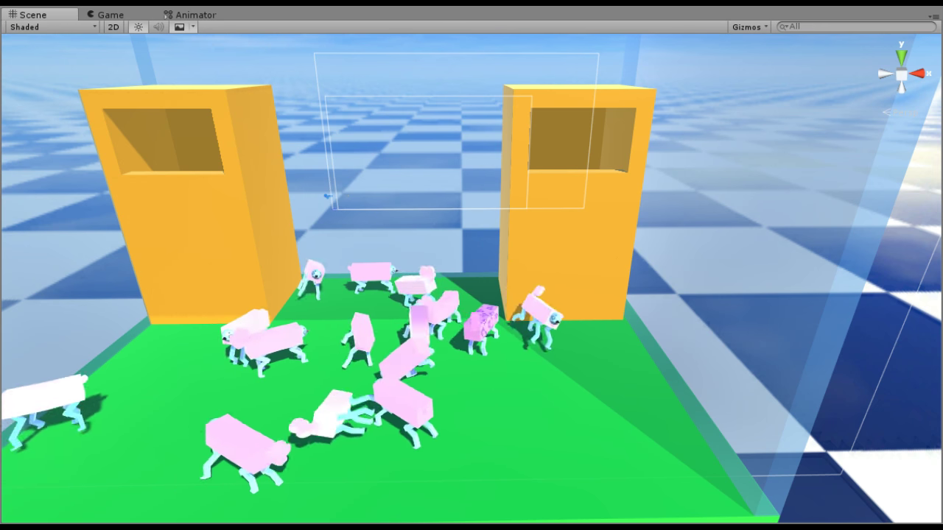
pyautogui.click(104, 15)
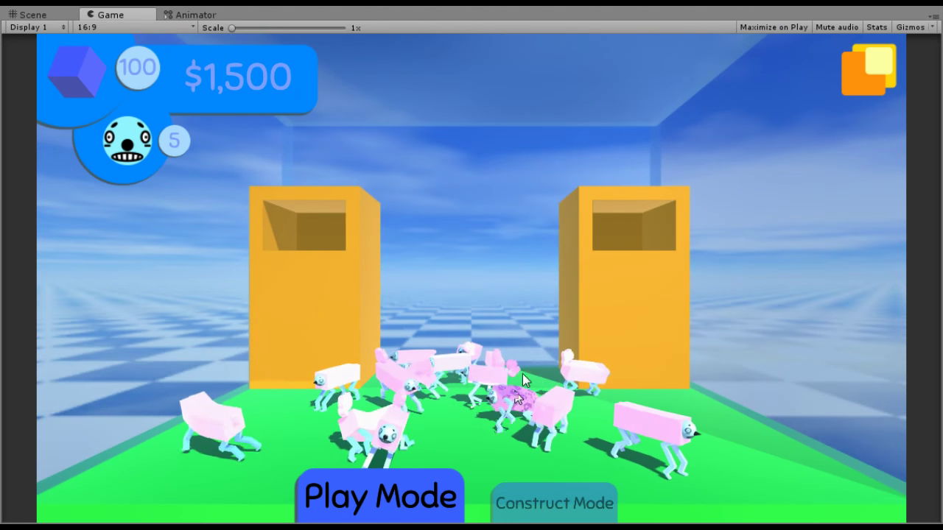
# - Breed another pair by placing one creature in each orange box, and hide the game's interface overlay
pyautogui.moveTo(583, 293); pyautogui.dragTo(663, 177)
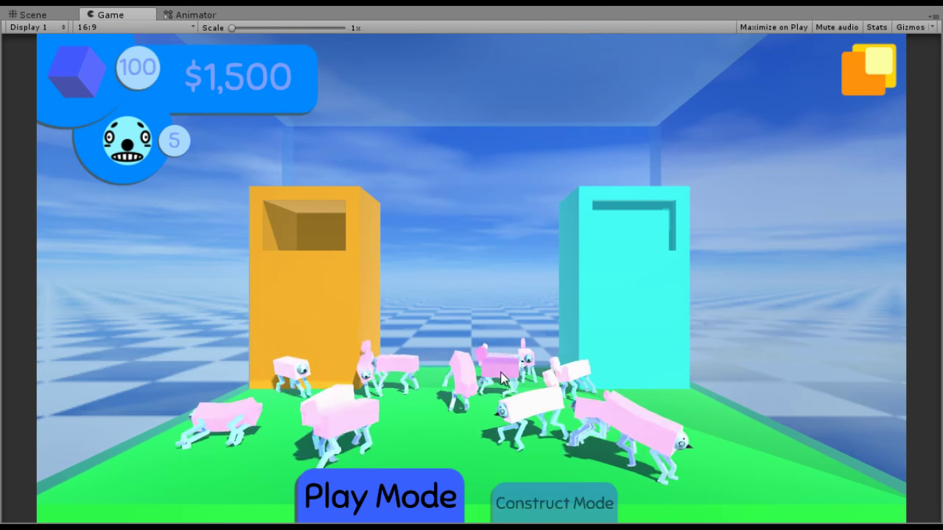
pyautogui.moveTo(486, 368); pyautogui.dragTo(287, 232)
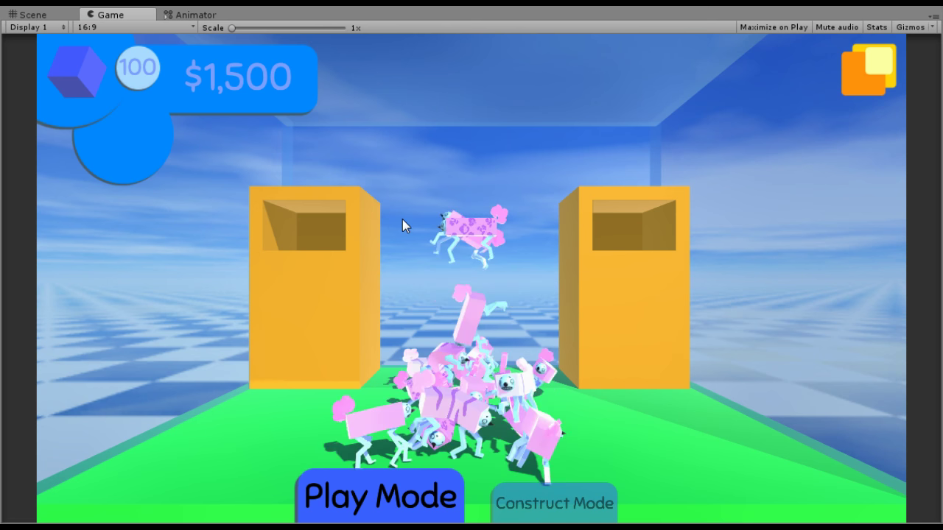
pyautogui.press('h')
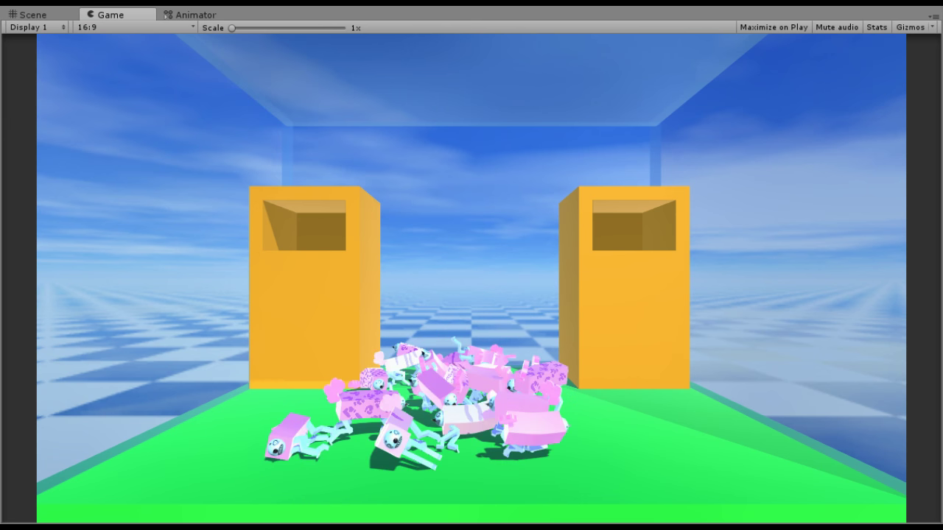
# - Thin out the patterned generation by removing individual creatures in the scene view, and go back to the game
pyautogui.click(33, 14)
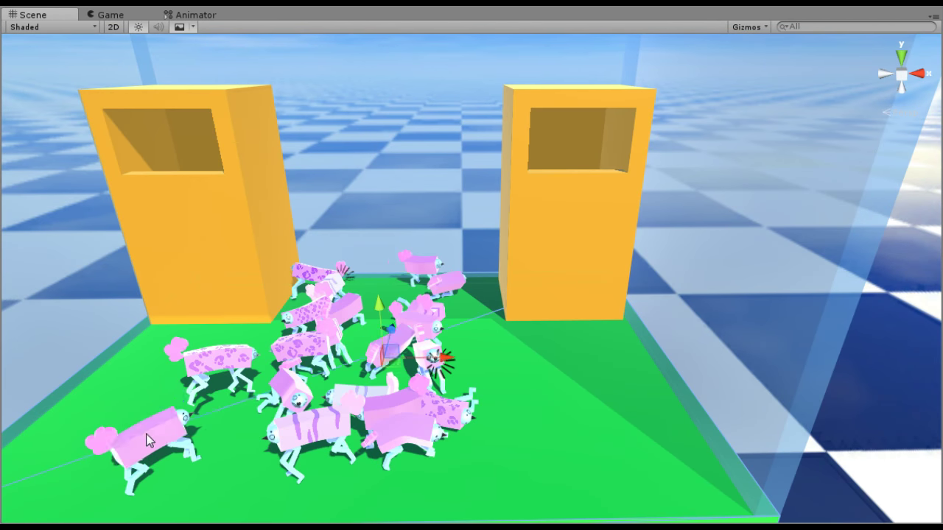
pyautogui.click(146, 424)
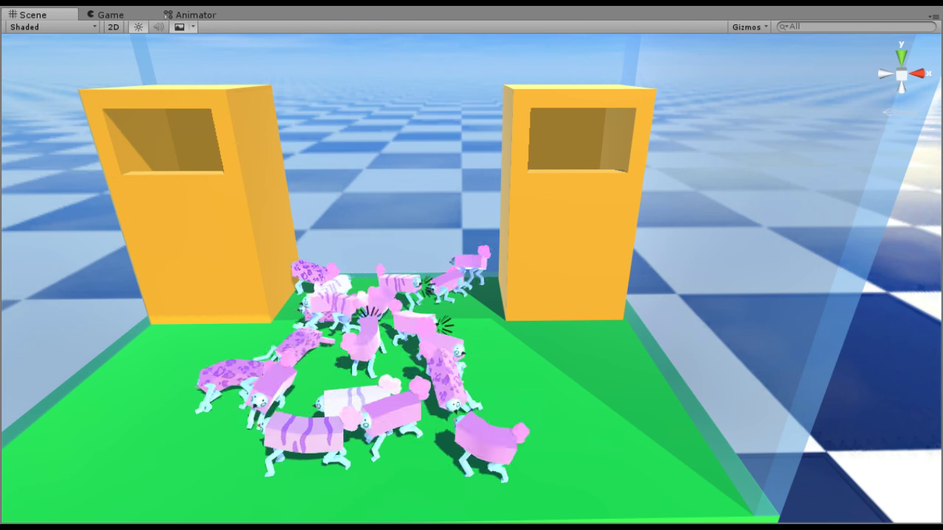
pyautogui.click(392, 416)
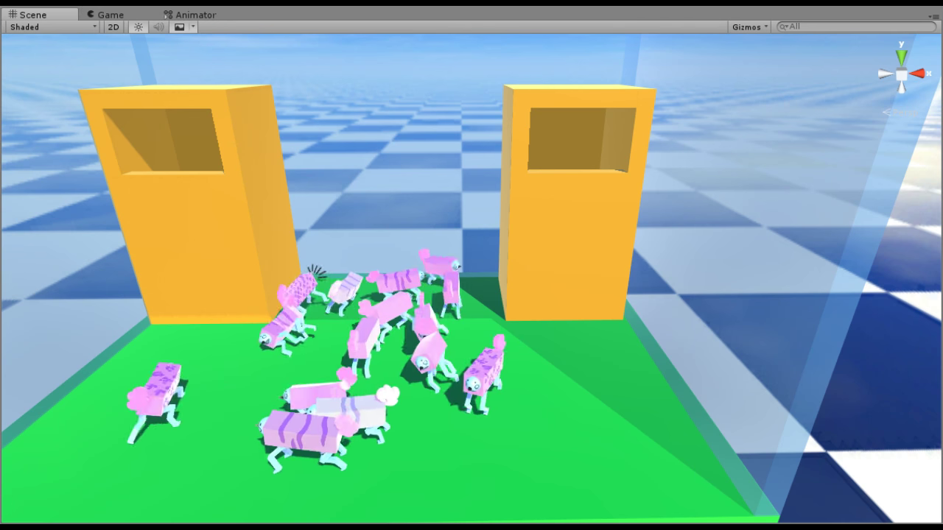
pyautogui.click(105, 14)
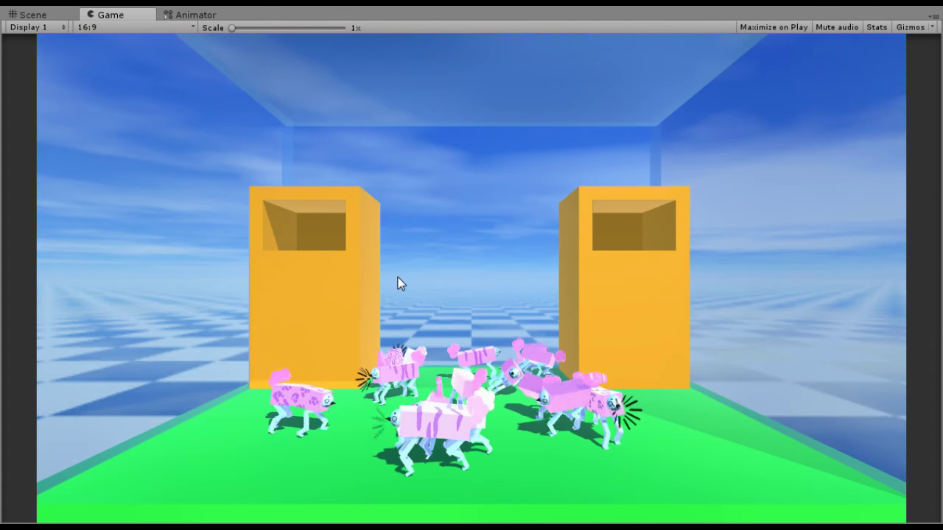
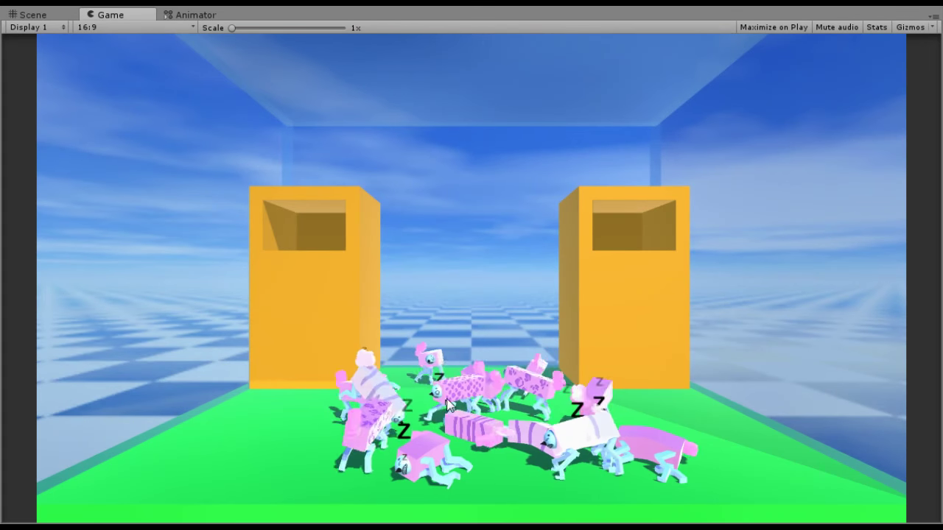
# - Breed two more generations from picked patterned creatures, placing one parent in each orange box per round
pyautogui.moveTo(451, 401); pyautogui.dragTo(314, 192)
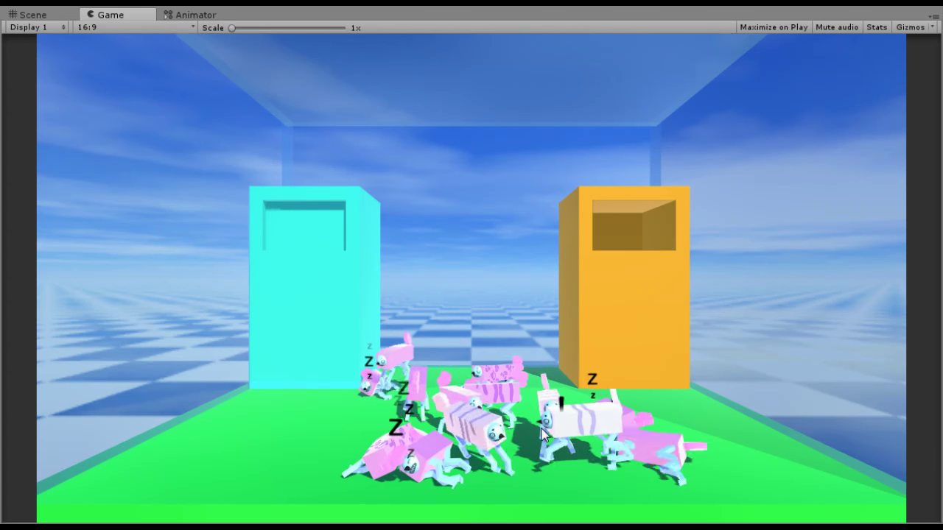
pyautogui.moveTo(541, 429); pyautogui.dragTo(663, 197)
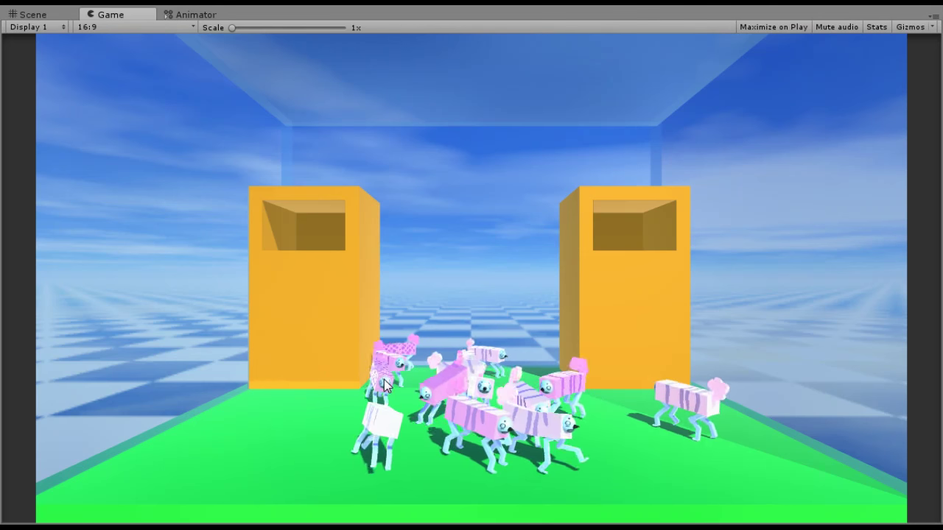
pyautogui.moveTo(384, 386); pyautogui.dragTo(298, 227)
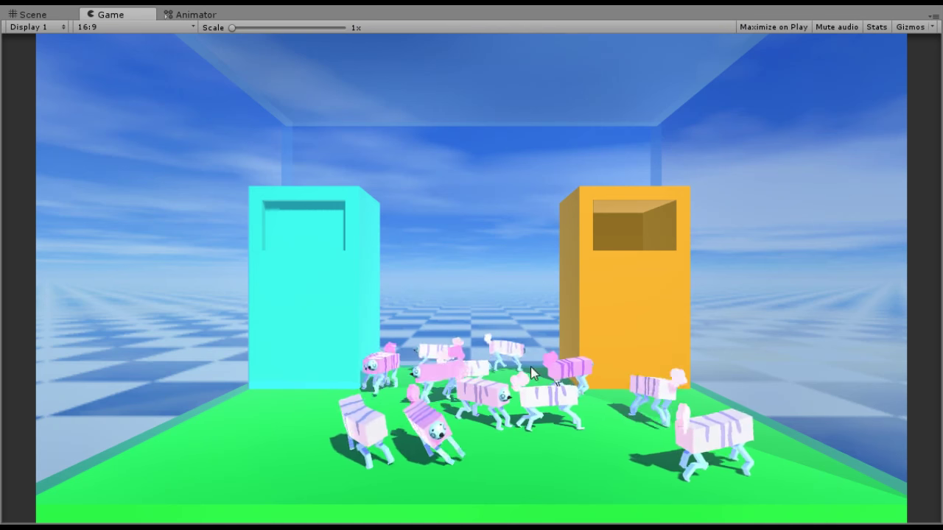
pyautogui.moveTo(519, 352)
pyautogui.mouseDown()
pyautogui.moveTo(513, 298)
pyautogui.moveTo(525, 355)
pyautogui.mouseUp()
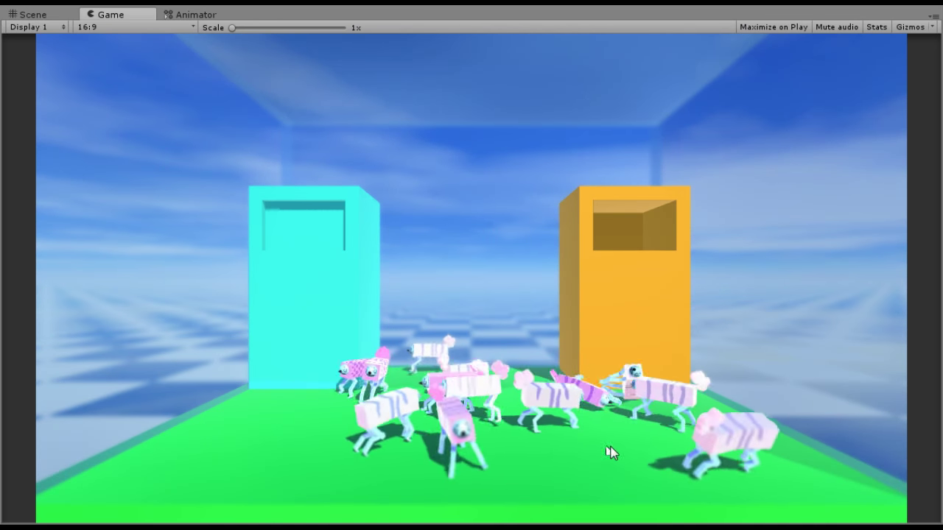
pyautogui.moveTo(611, 452); pyautogui.dragTo(631, 290)
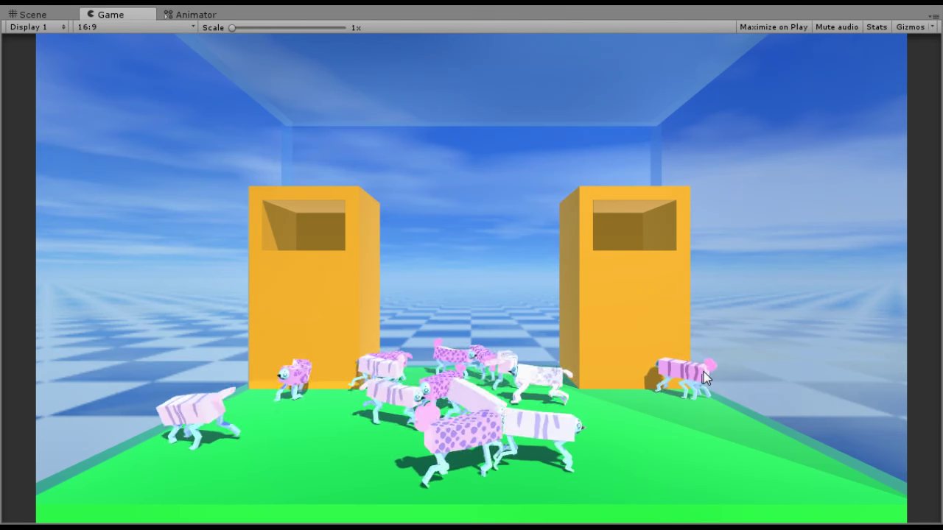
# - Reposition creatures in the room and continue selective breeding for two rounds using the right and left orange boxes
pyautogui.moveTo(699, 372); pyautogui.dragTo(460, 332)
pyautogui.moveTo(544, 450); pyautogui.dragTo(427, 344)
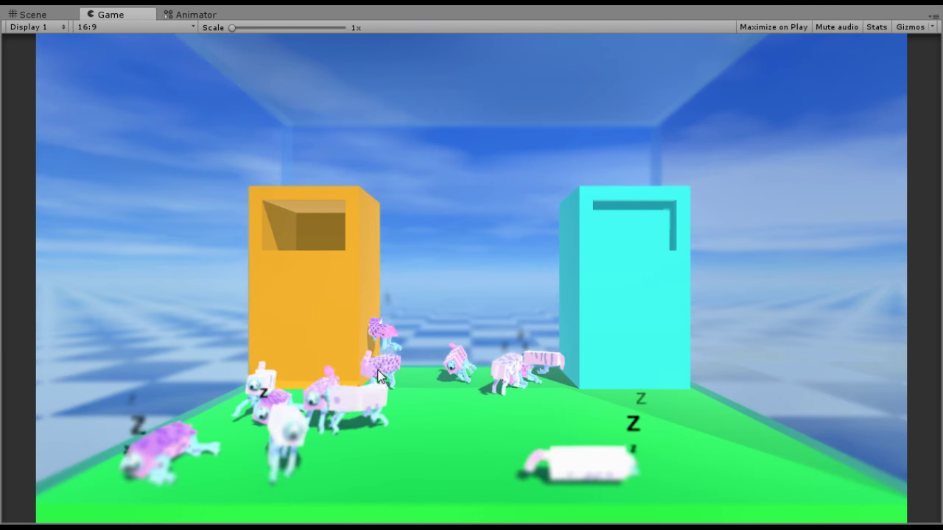
pyautogui.moveTo(307, 380); pyautogui.dragTo(317, 267)
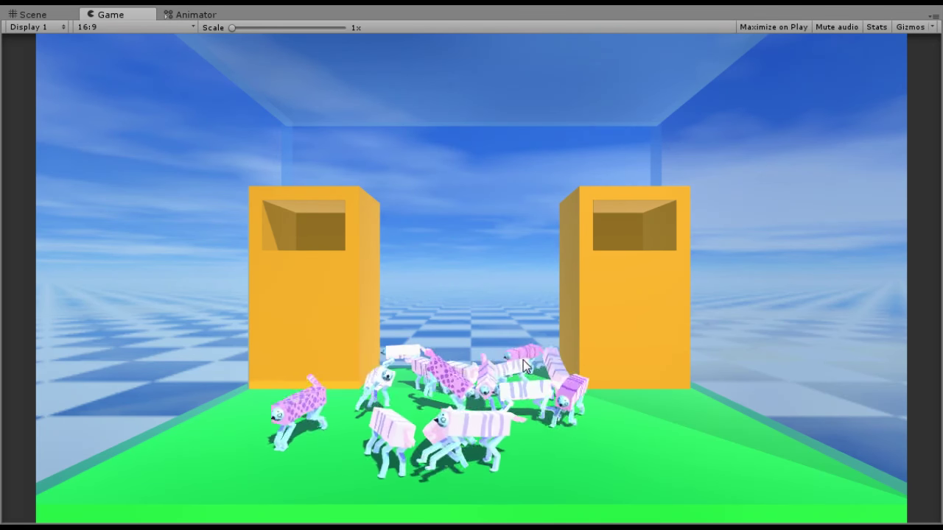
pyautogui.moveTo(517, 326); pyautogui.dragTo(647, 222)
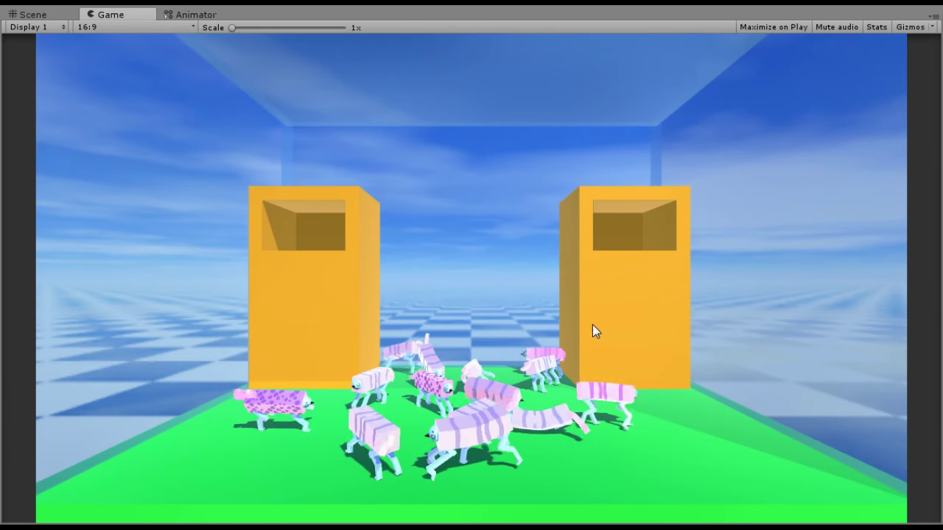
pyautogui.moveTo(379, 384); pyautogui.dragTo(319, 236)
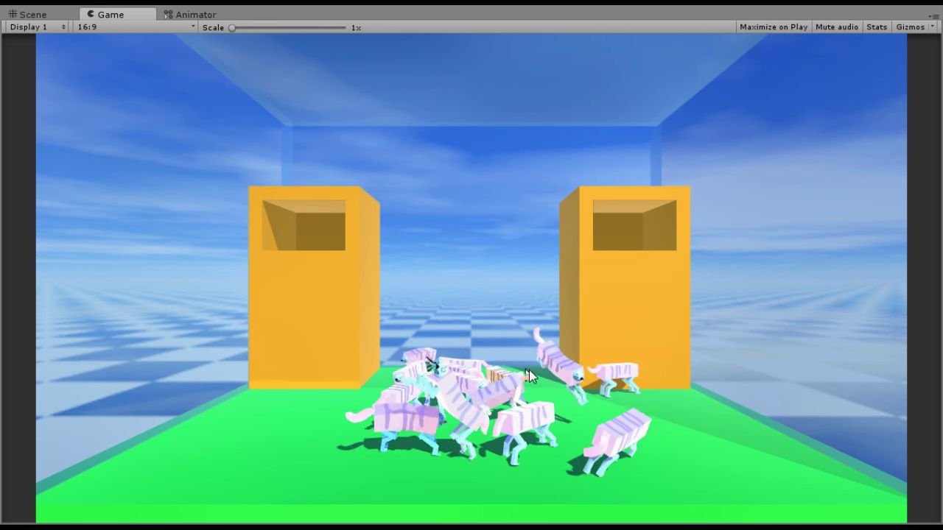
# - Set the beige-striped creature apart from the pink ones, and breed it in the left box with a mate in the right box
pyautogui.moveTo(575, 395); pyautogui.dragTo(237, 488)
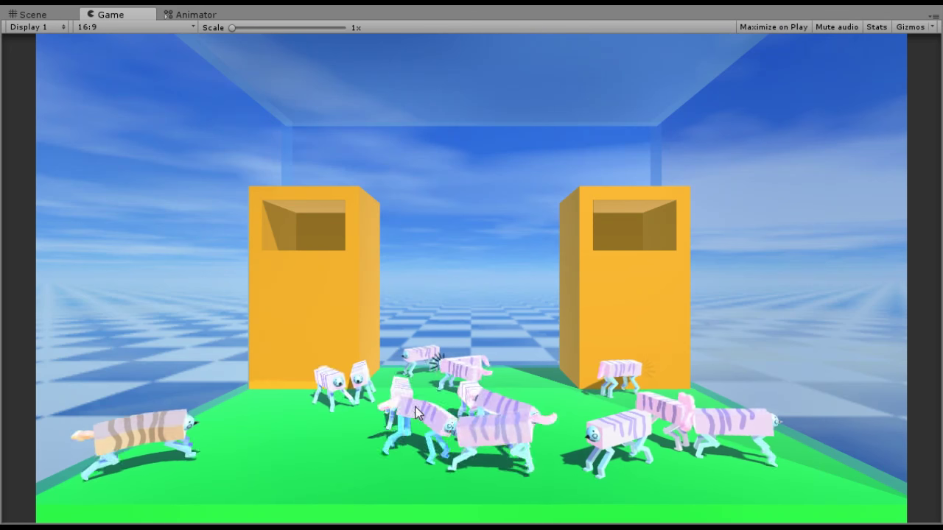
pyautogui.moveTo(439, 370); pyautogui.dragTo(505, 324)
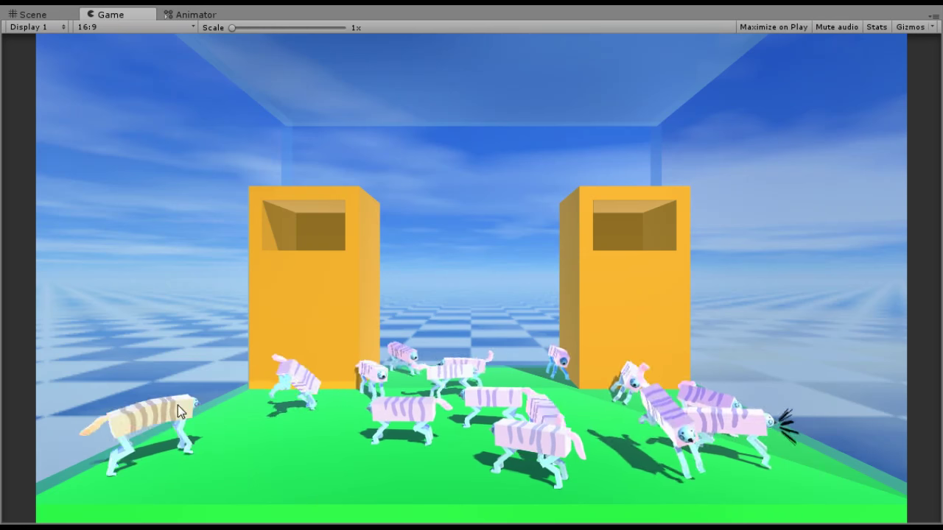
pyautogui.moveTo(178, 405); pyautogui.dragTo(250, 243)
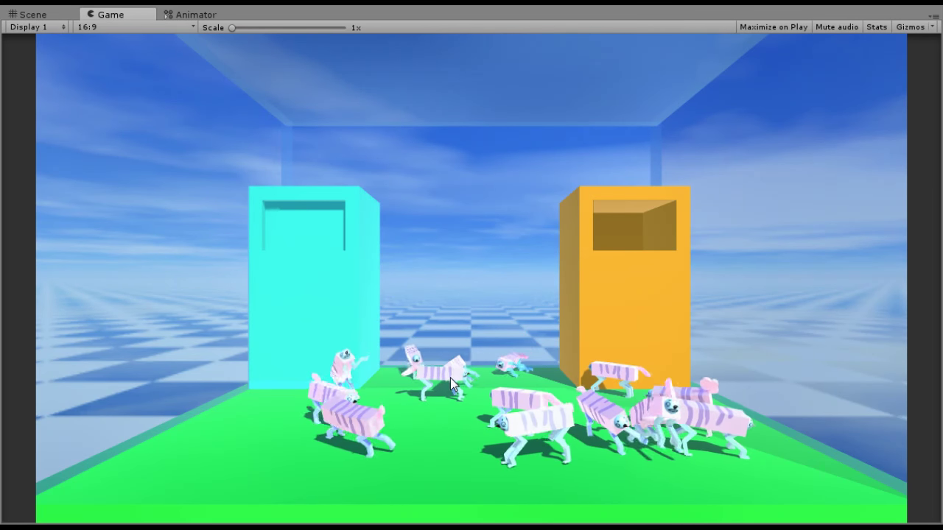
pyautogui.moveTo(550, 346); pyautogui.dragTo(554, 377)
pyautogui.moveTo(615, 353); pyautogui.dragTo(639, 249)
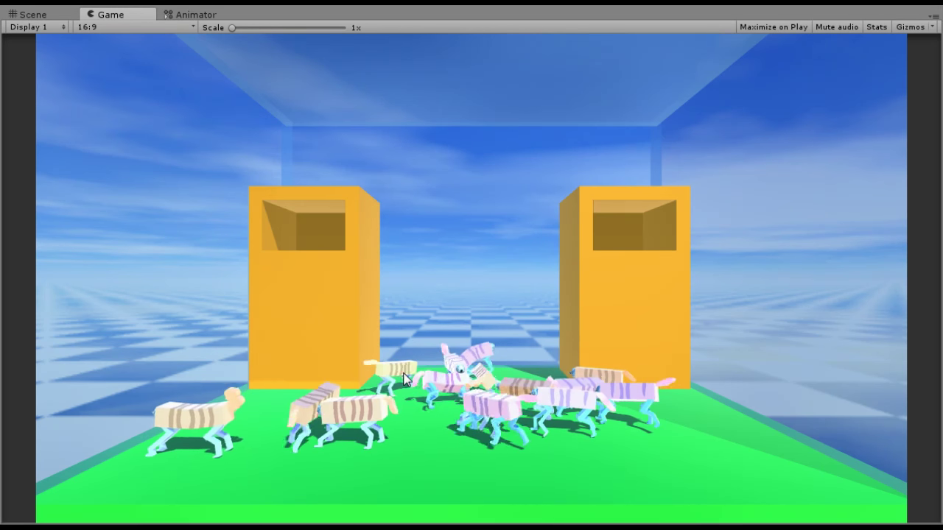
# - Breed two generations towards beige and yellow-green striped coats, placing one chosen parent in each box per round
pyautogui.moveTo(386, 322); pyautogui.dragTo(293, 240)
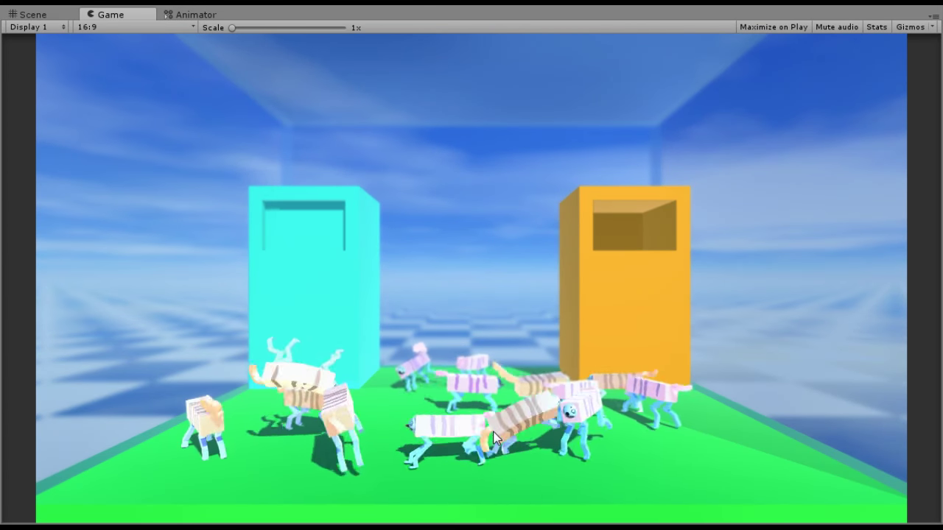
pyautogui.moveTo(495, 437); pyautogui.dragTo(663, 221)
pyautogui.moveTo(619, 361); pyautogui.dragTo(646, 235)
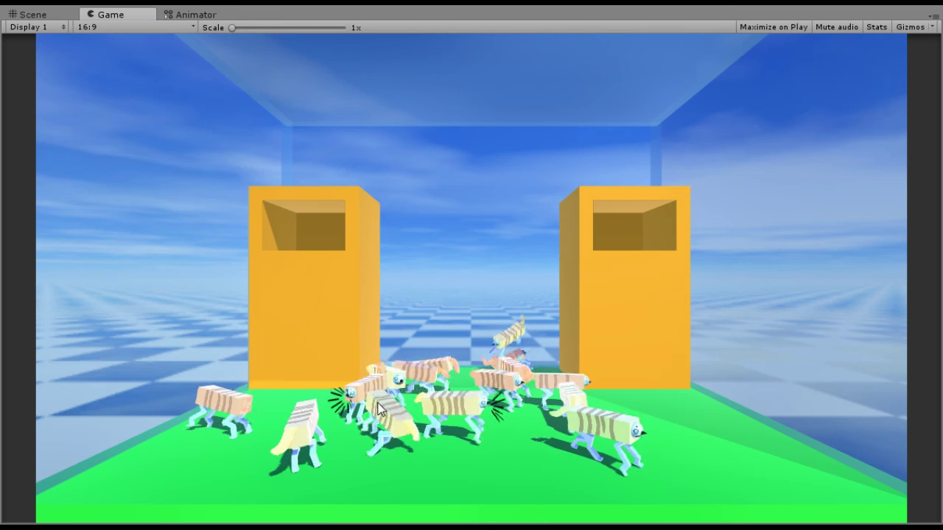
pyautogui.moveTo(317, 346); pyautogui.dragTo(283, 214)
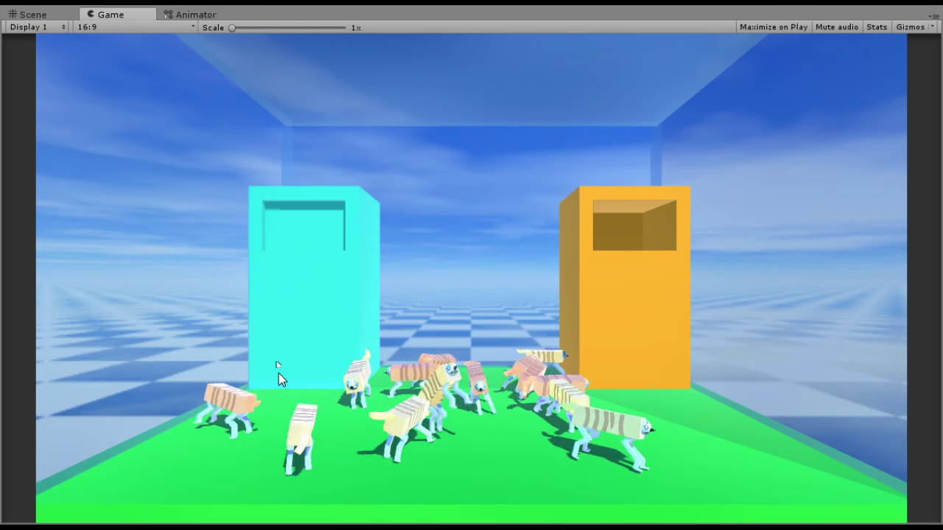
pyautogui.moveTo(616, 431); pyautogui.dragTo(692, 208)
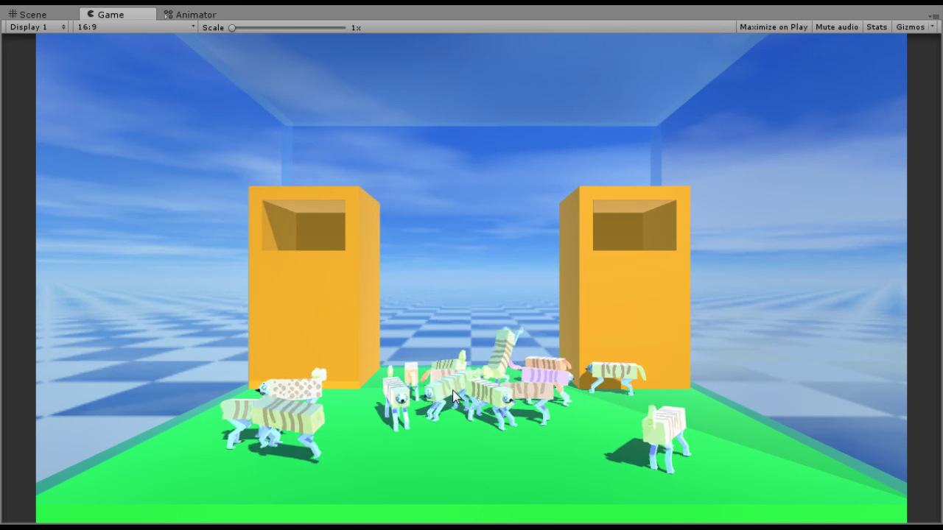
# - Breed two more rounds from the pale green striped creatures, filling the left box first and the right box second
pyautogui.moveTo(399, 409); pyautogui.dragTo(290, 221)
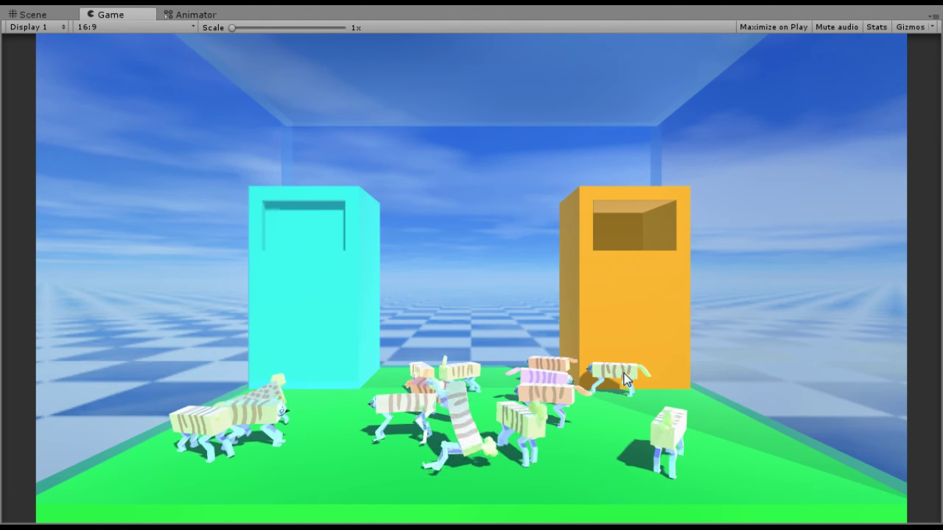
pyautogui.moveTo(635, 352); pyautogui.dragTo(628, 232)
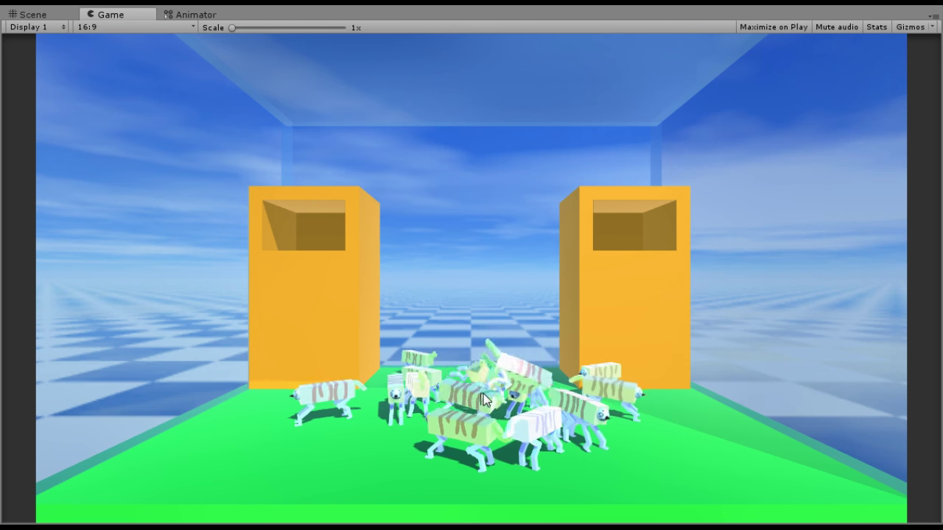
pyautogui.moveTo(414, 422); pyautogui.dragTo(312, 267)
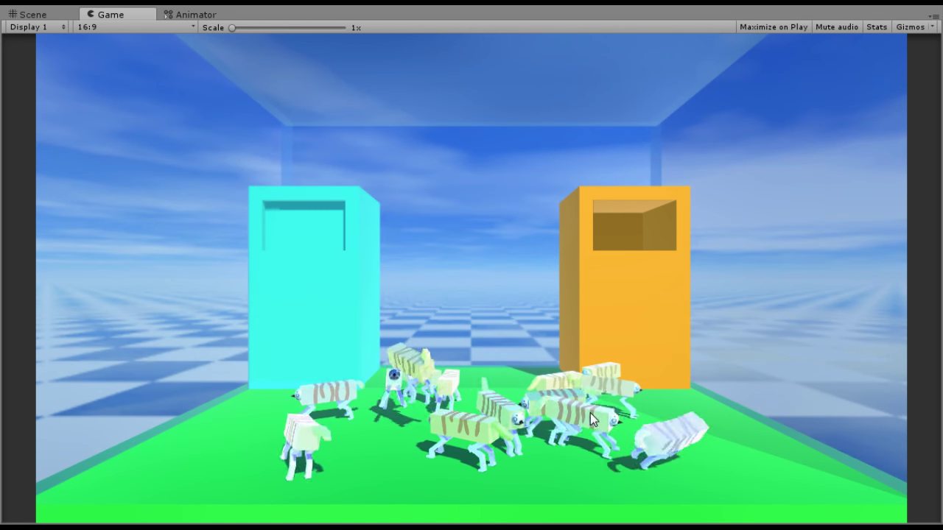
pyautogui.moveTo(627, 423); pyautogui.dragTo(476, 436)
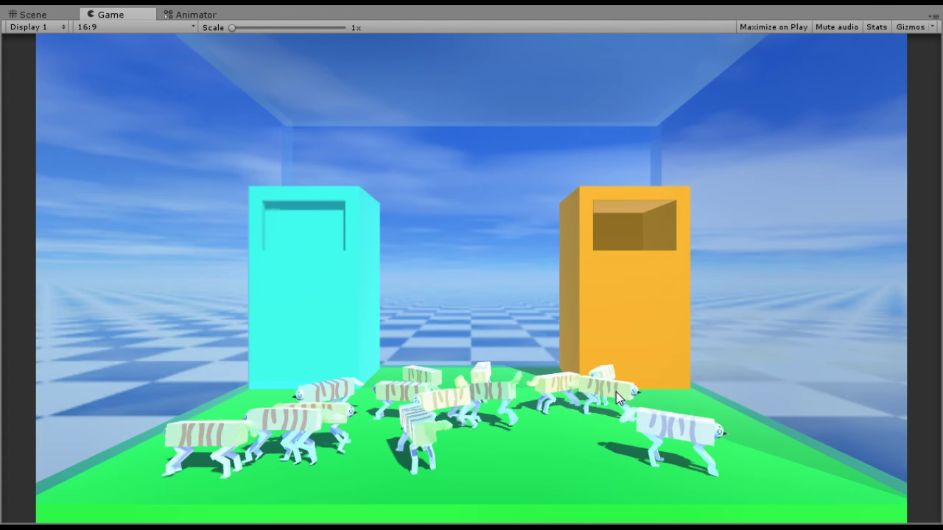
pyautogui.moveTo(651, 394); pyautogui.dragTo(655, 194)
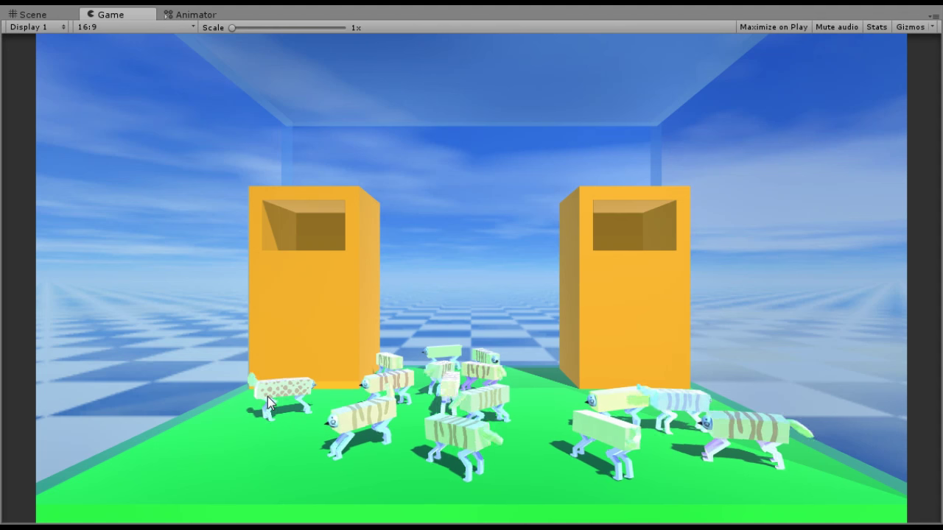
# - Breed the spotted creature with a mate in the other box, and pair a second couple that includes a blue spotted offspring
pyautogui.moveTo(268, 394); pyautogui.dragTo(317, 225)
pyautogui.moveTo(484, 377); pyautogui.dragTo(646, 237)
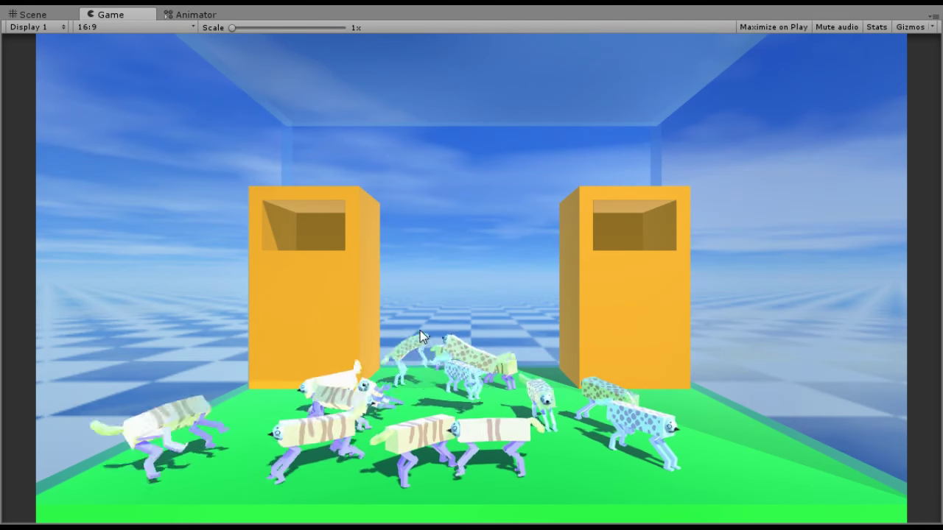
pyautogui.moveTo(380, 377); pyautogui.dragTo(323, 231)
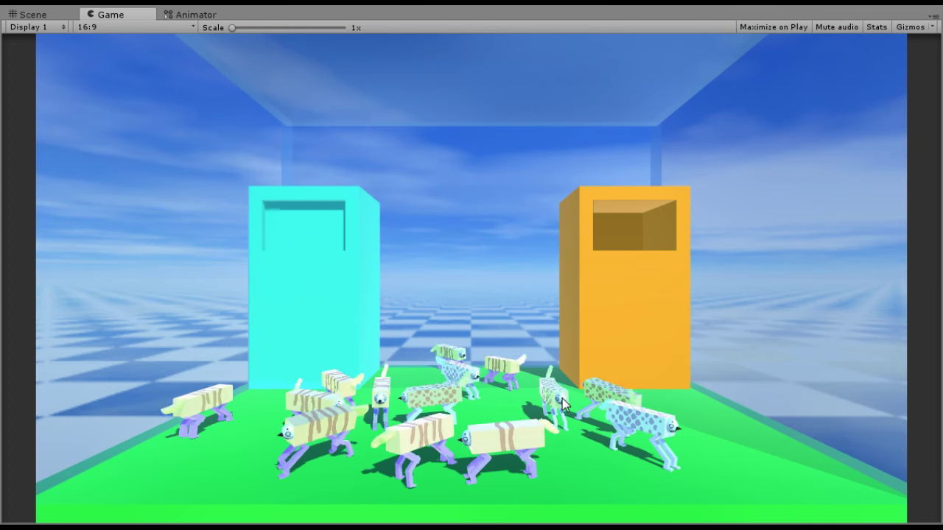
pyautogui.moveTo(562, 398); pyautogui.dragTo(589, 384)
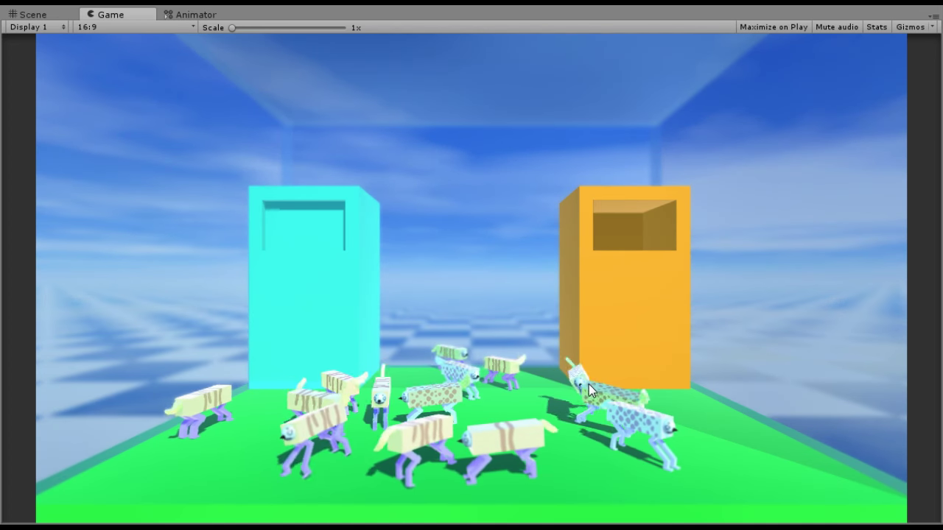
pyautogui.moveTo(656, 416); pyautogui.dragTo(696, 213)
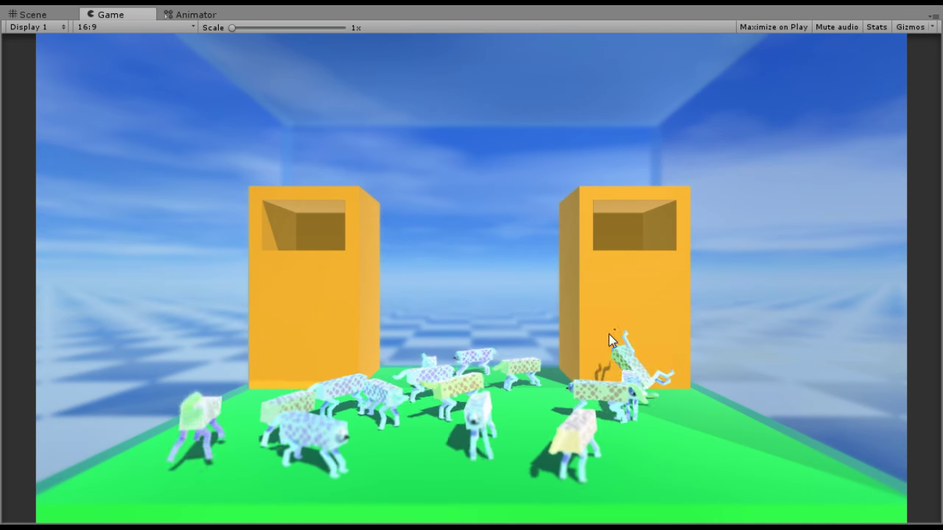
# - Move a pale spotted creature aside and breed two rounds favouring blue spotted parents, one in each box
pyautogui.moveTo(193, 439); pyautogui.dragTo(173, 302)
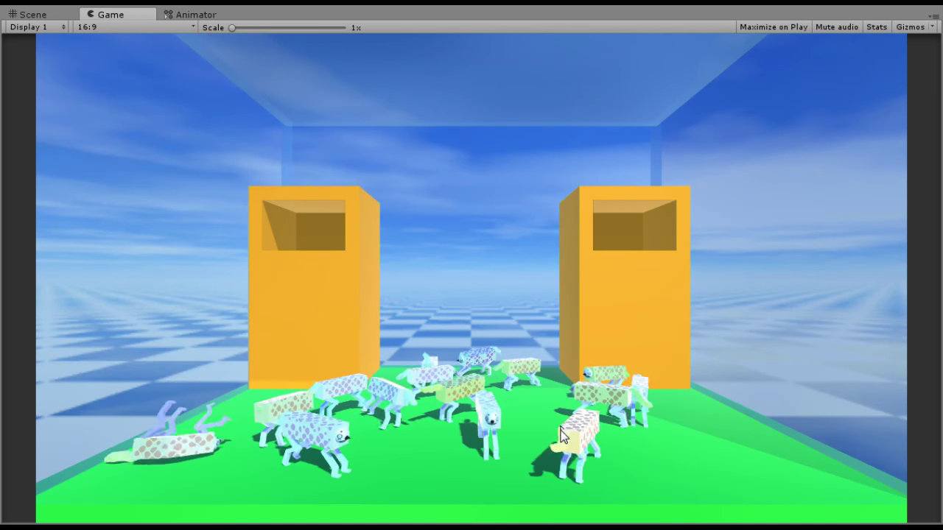
pyautogui.moveTo(318, 438); pyautogui.dragTo(227, 221)
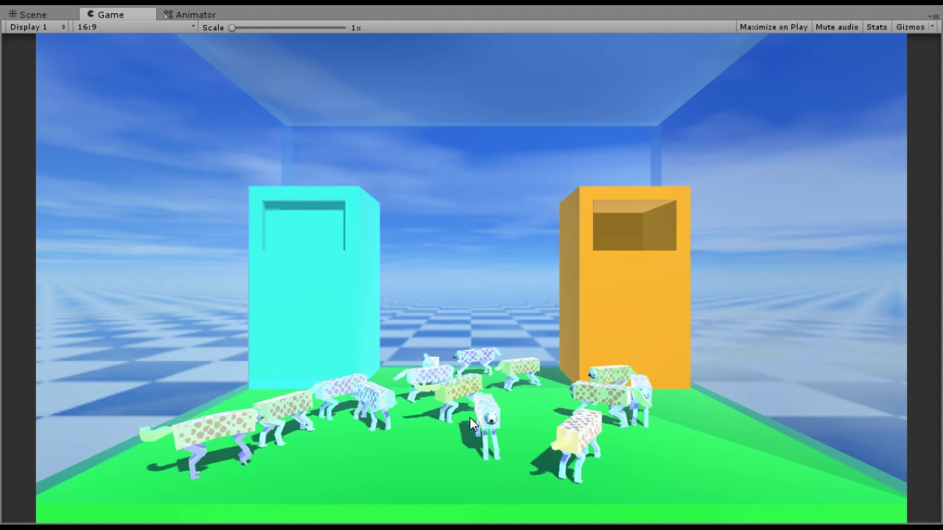
pyautogui.moveTo(514, 402); pyautogui.dragTo(640, 247)
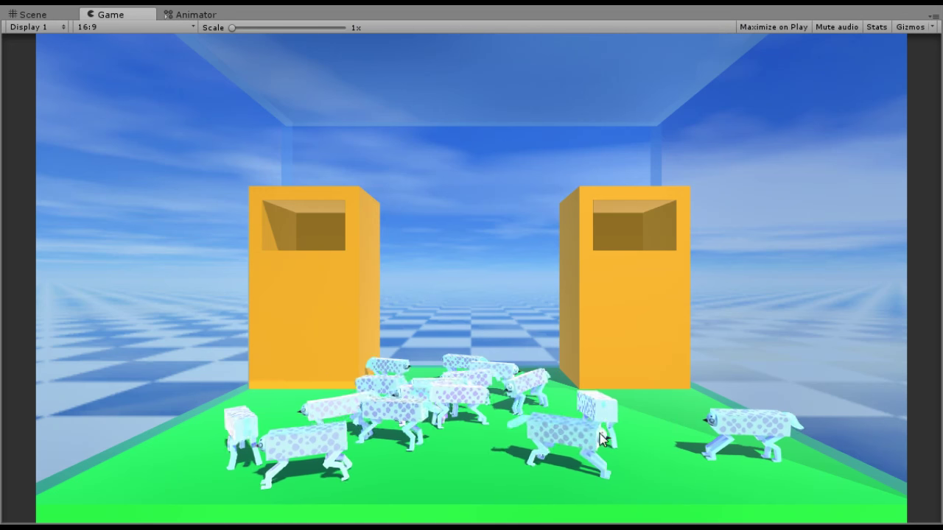
pyautogui.moveTo(574, 437); pyautogui.dragTo(663, 236)
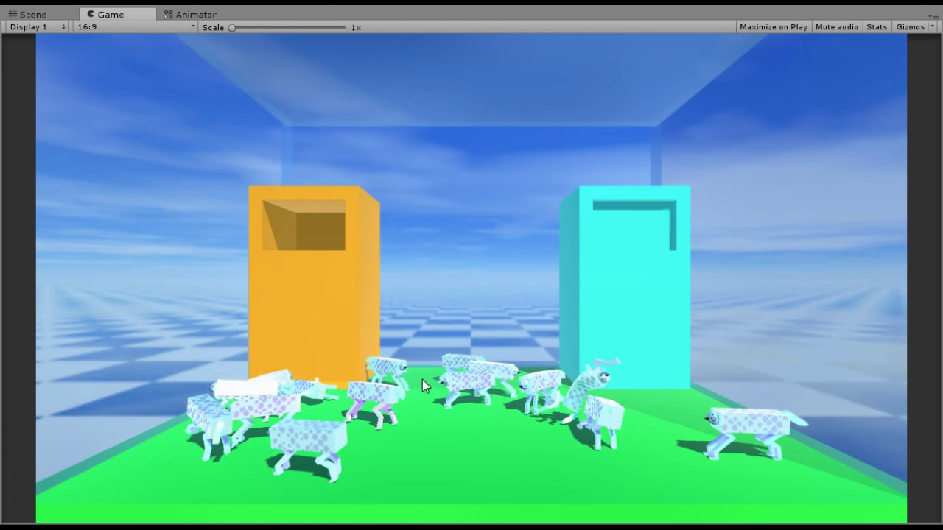
pyautogui.moveTo(398, 360); pyautogui.dragTo(290, 246)
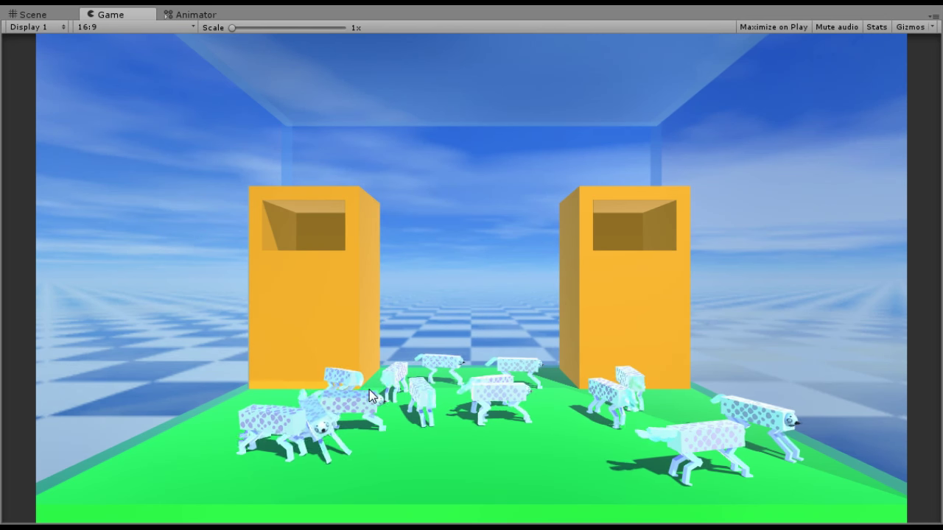
# - Continue breeding the light blue spotted creatures over several rounds, placing a selected parent in each box
pyautogui.moveTo(612, 395); pyautogui.dragTo(658, 204)
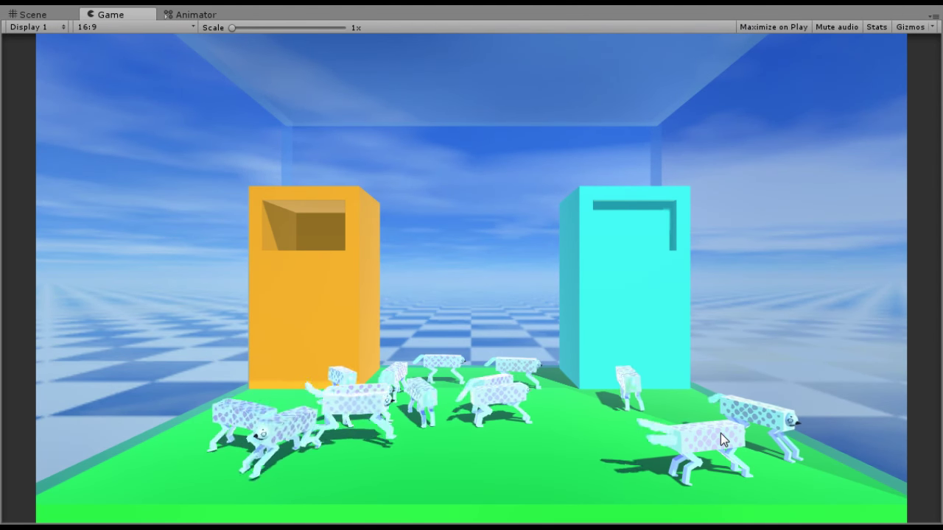
pyautogui.moveTo(720, 433); pyautogui.dragTo(327, 195)
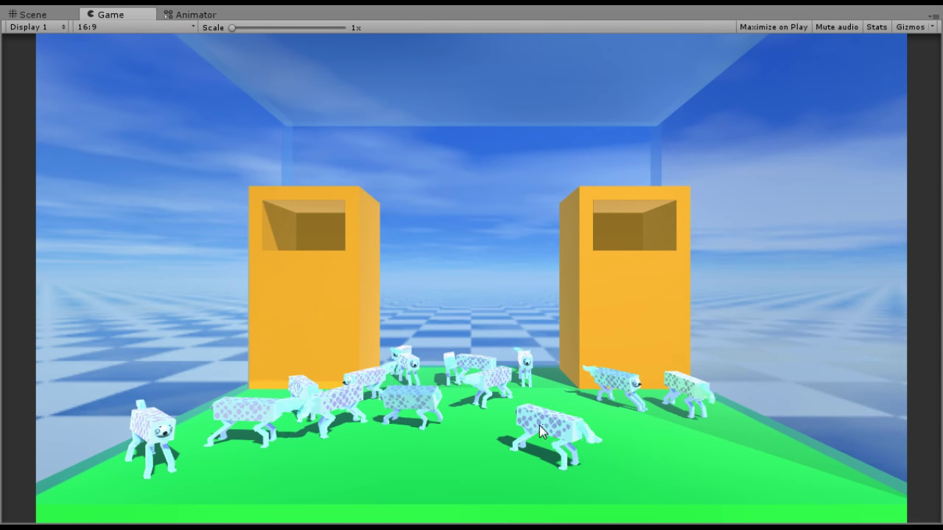
pyautogui.moveTo(547, 418); pyautogui.dragTo(296, 173)
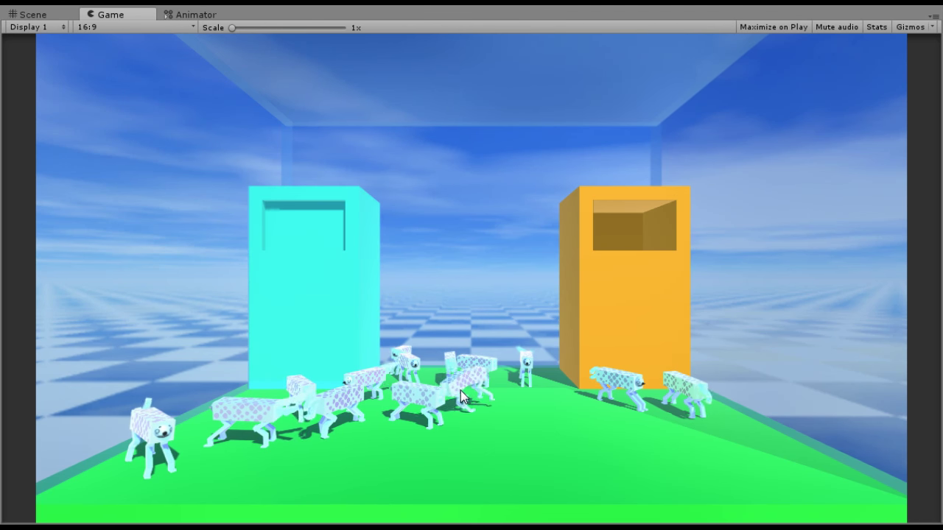
pyautogui.moveTo(622, 380); pyautogui.dragTo(637, 224)
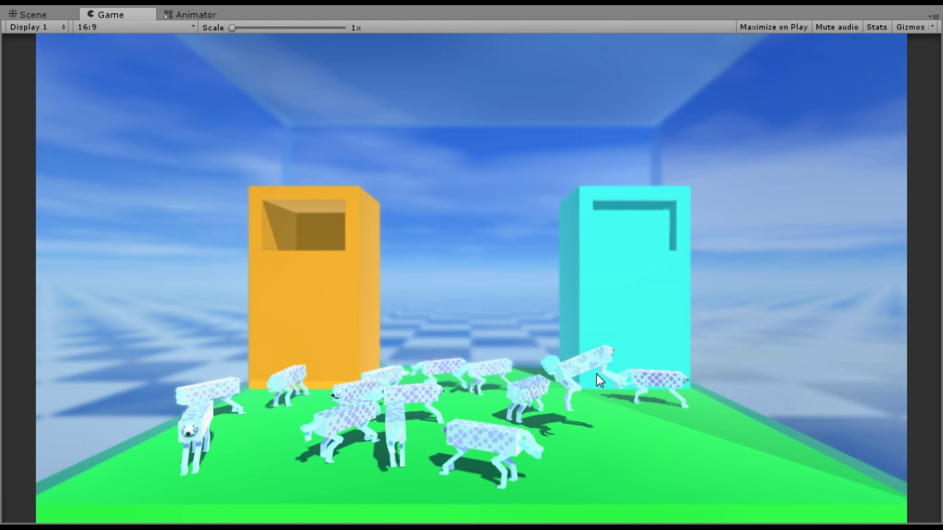
pyautogui.moveTo(503, 372); pyautogui.dragTo(312, 190)
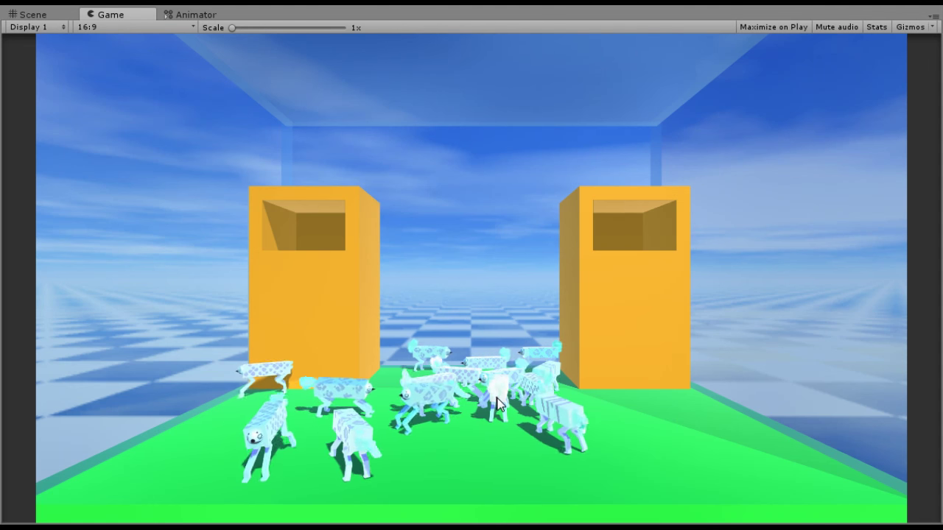
# - Examine the newest generation's fluffy tails and coat patterns up close in the scene view
pyautogui.click(32, 15)
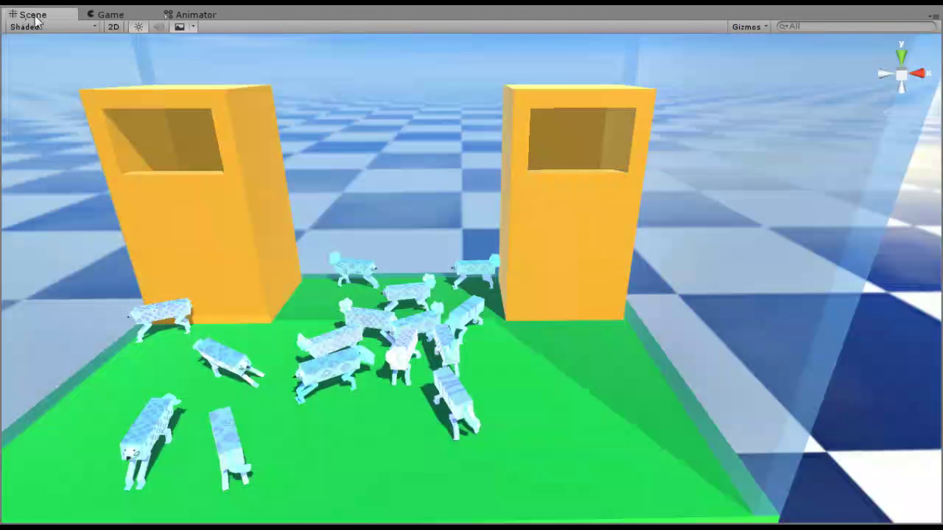
pyautogui.scroll(4, 259, 276)
pyautogui.scroll(3, 302, 352)
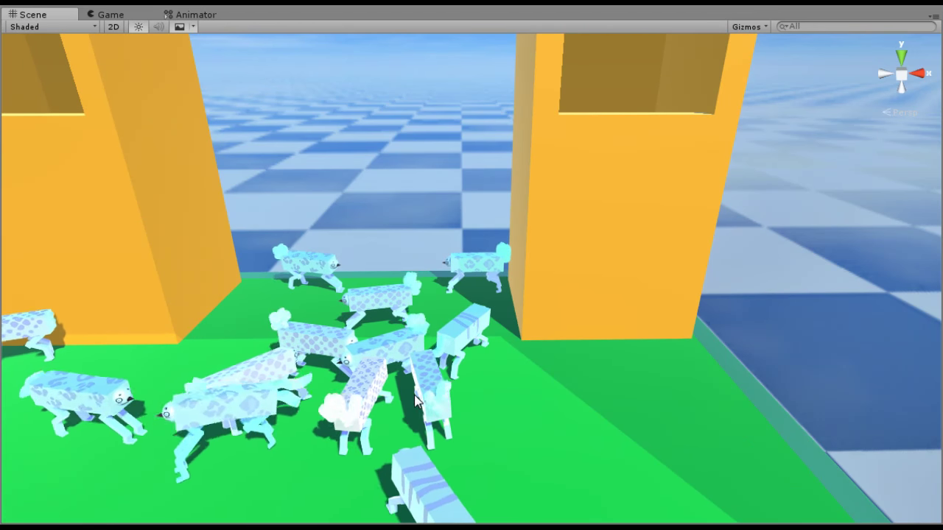
pyautogui.scroll(-5, 405, 395)
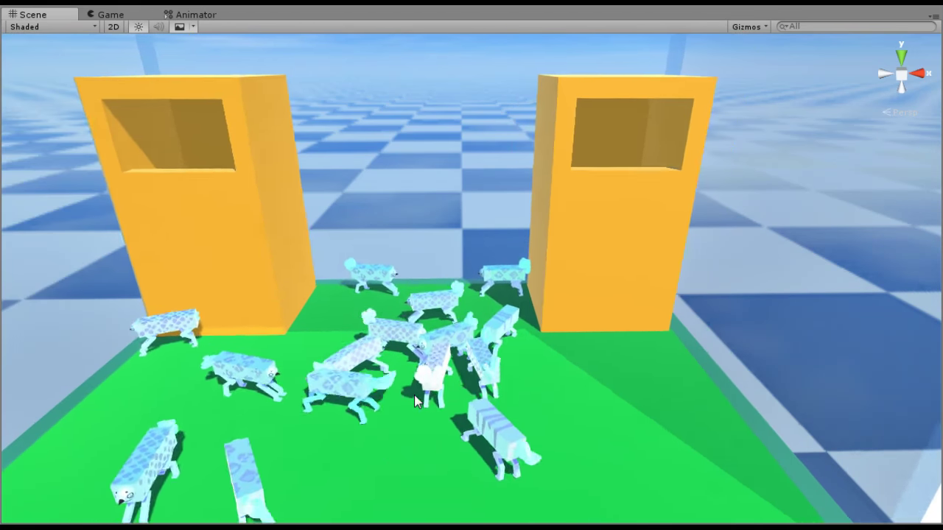
pyautogui.scroll(5, 415, 400)
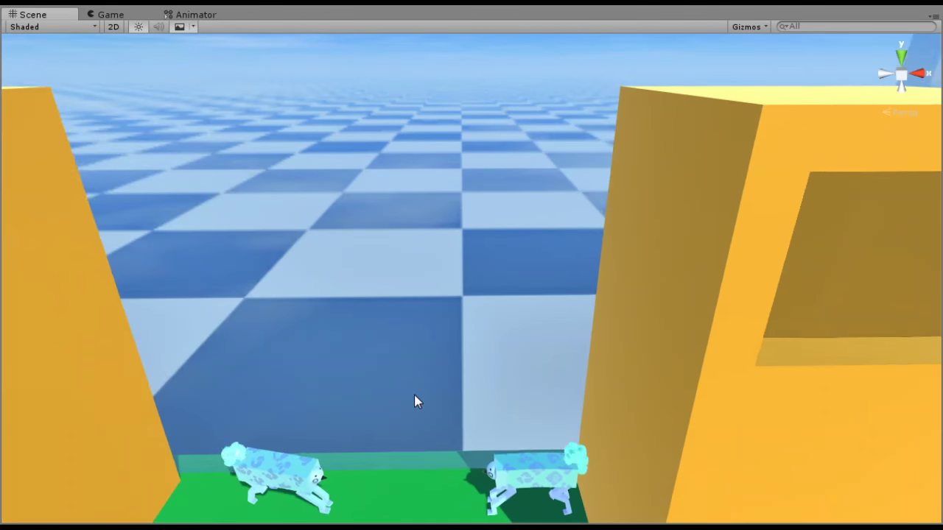
pyautogui.scroll(-4, 415, 400)
pyautogui.moveTo(363, 404); pyautogui.dragTo(433, 395, button='middle')
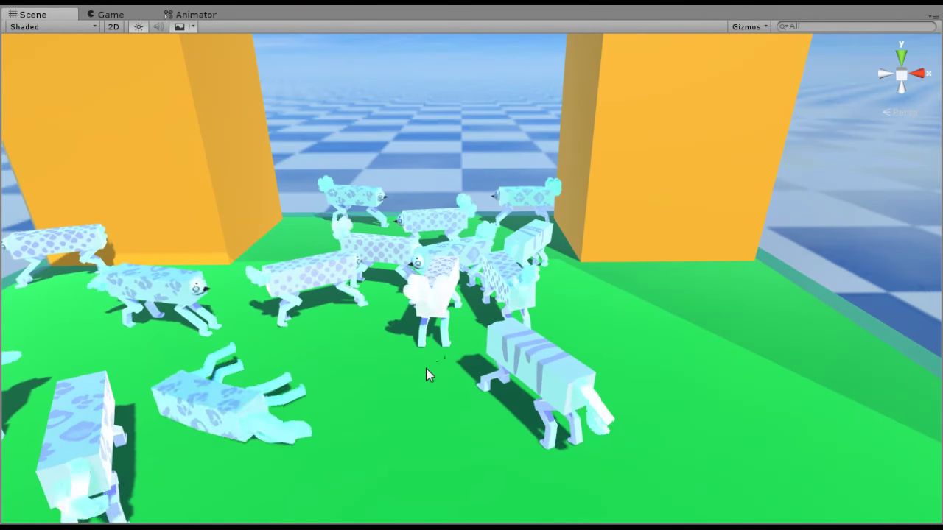
pyautogui.scroll(3, 460, 329)
pyautogui.scroll(3, 460, 333)
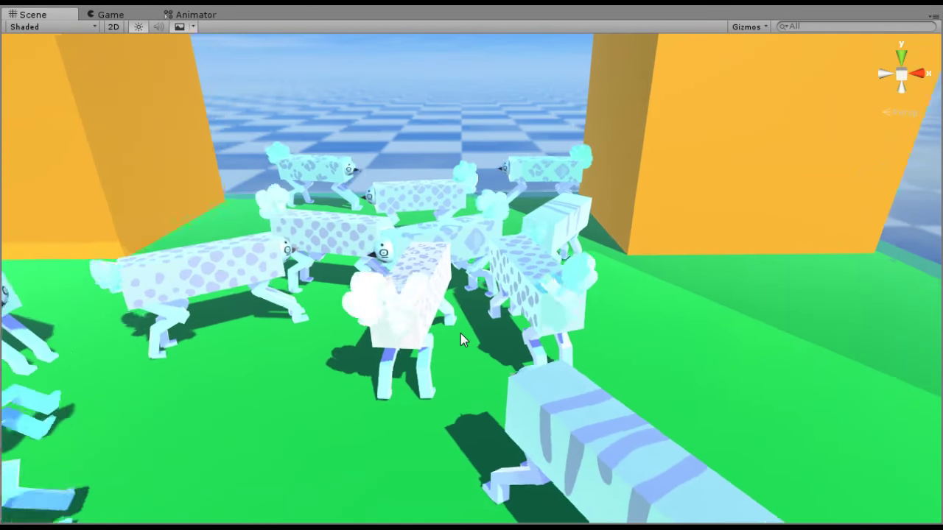
pyautogui.moveTo(576, 340); pyautogui.dragTo(442, 392, button='middle')
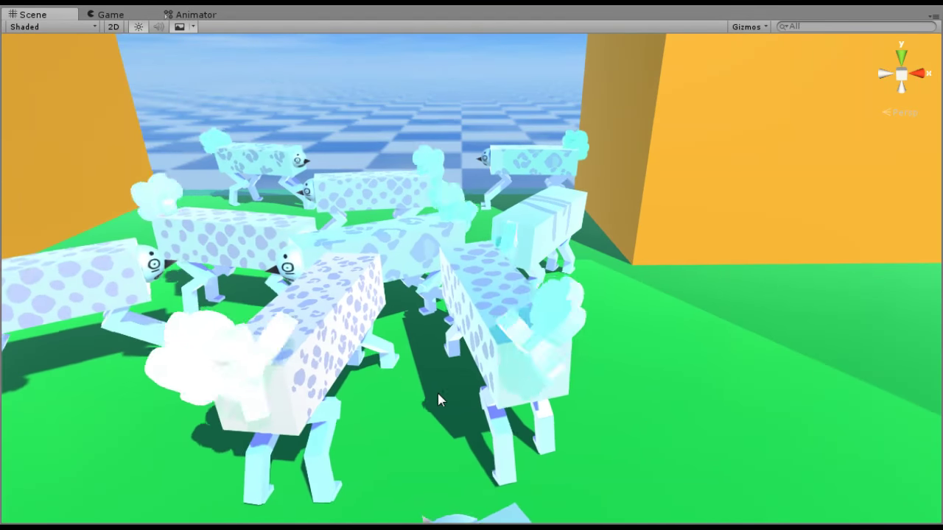
pyautogui.scroll(3, 437, 391)
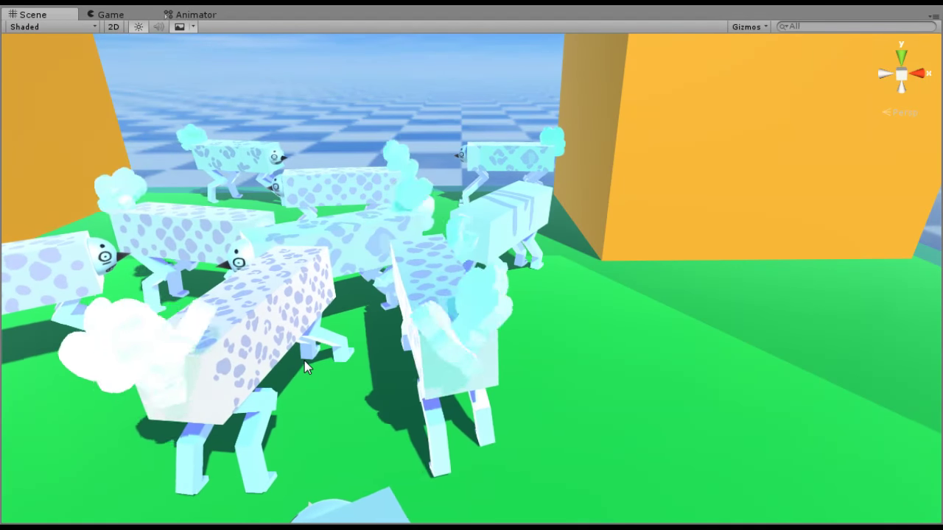
# - Survey the whole group of light blue creatures between the two boxes from several angles and distances in the scene view
pyautogui.keyDown('alt'); pyautogui.moveTo(318, 361); pyautogui.dragTo(244, 349); pyautogui.keyUp('alt')
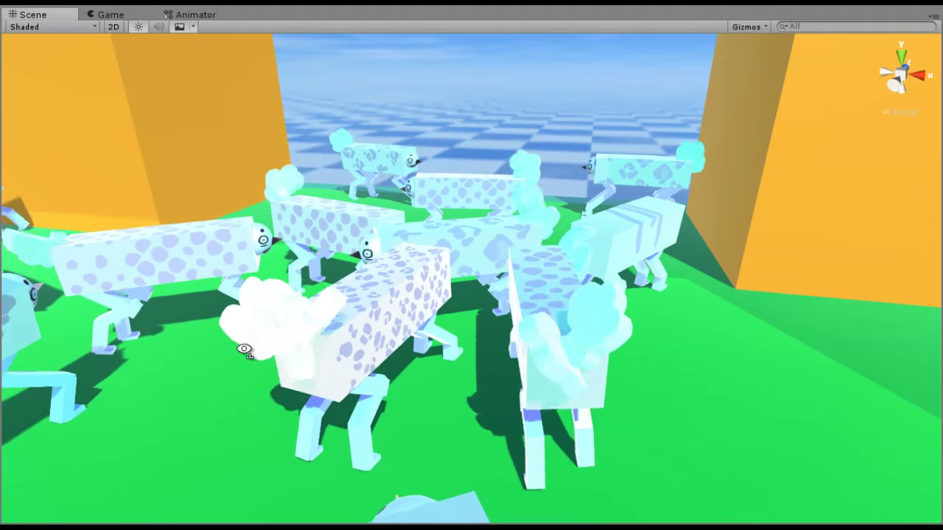
pyautogui.moveTo(244, 400); pyautogui.dragTo(253, 437, button='middle')
pyautogui.keyDown('alt'); pyautogui.moveTo(253, 436); pyautogui.dragTo(271, 433); pyautogui.keyUp('alt')
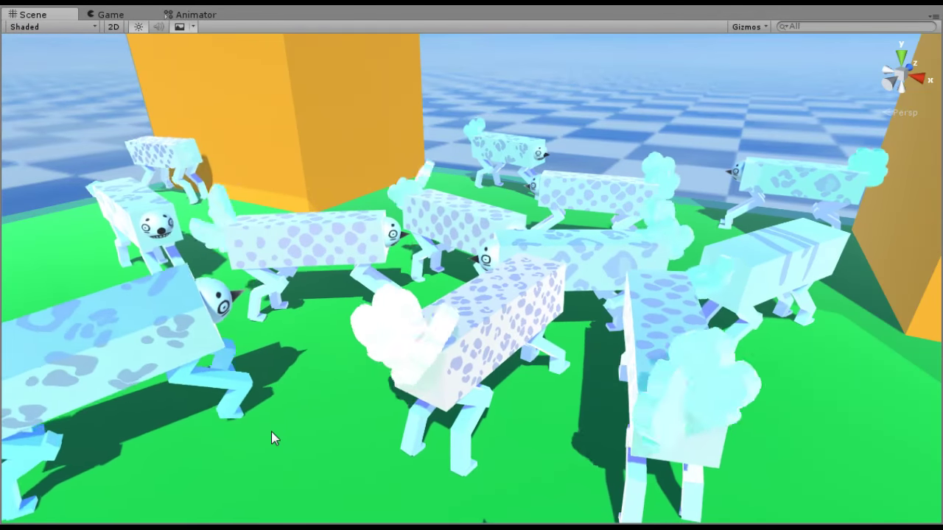
pyautogui.scroll(-8, 306, 193)
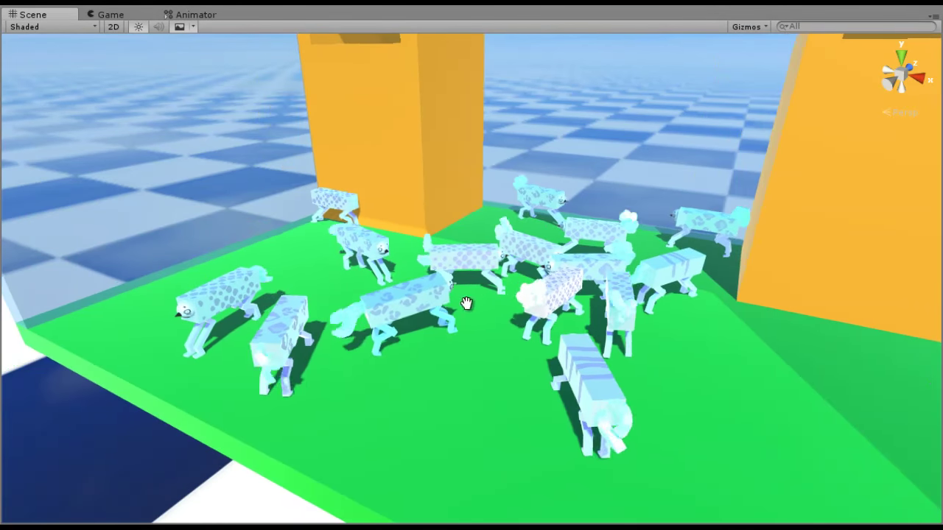
pyautogui.scroll(6, 471, 309)
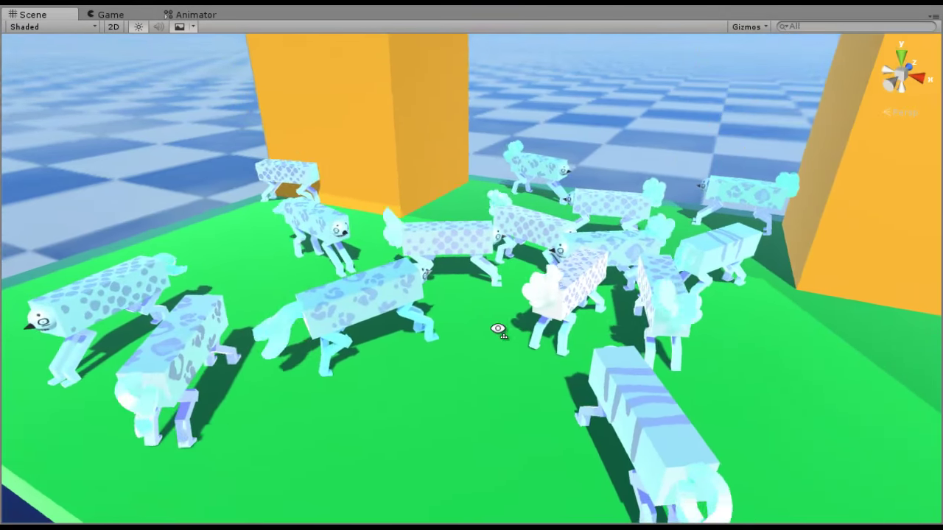
pyautogui.moveTo(498, 328); pyautogui.dragTo(514, 342, button='right')
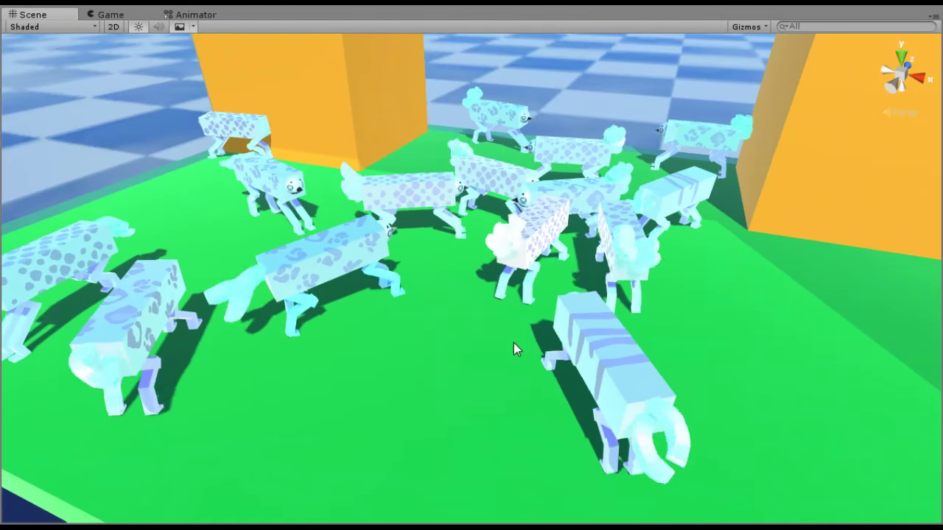
pyautogui.scroll(-3, 499, 330)
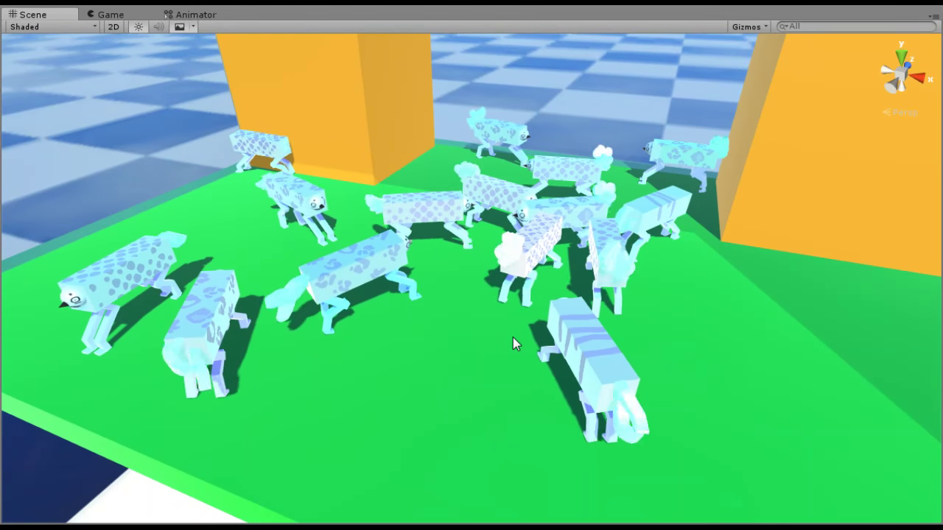
pyautogui.scroll(2, 486, 340)
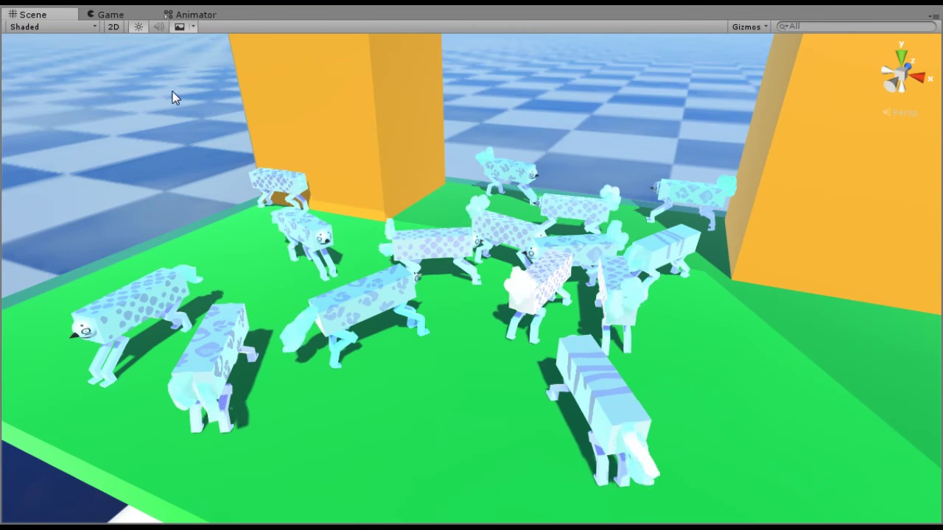
# - Move the white fluffy-tailed creature aside in the game view and breed a selected pair by placing one parent in each box
pyautogui.click(110, 14)
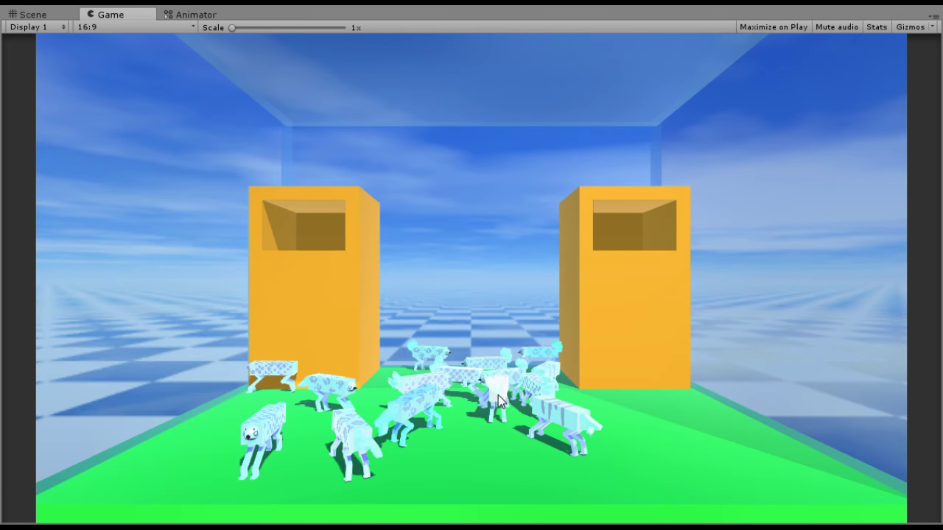
pyautogui.moveTo(498, 395); pyautogui.dragTo(738, 412)
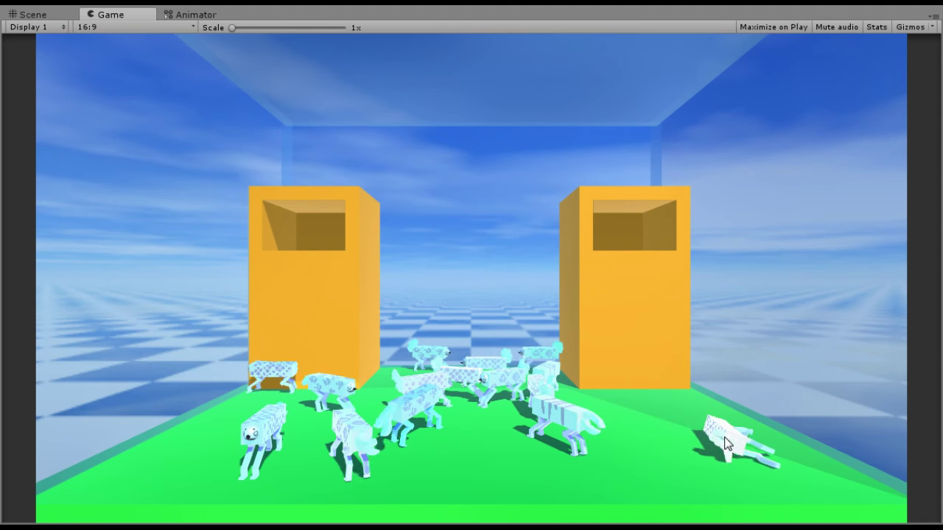
pyautogui.moveTo(757, 448); pyautogui.dragTo(812, 478)
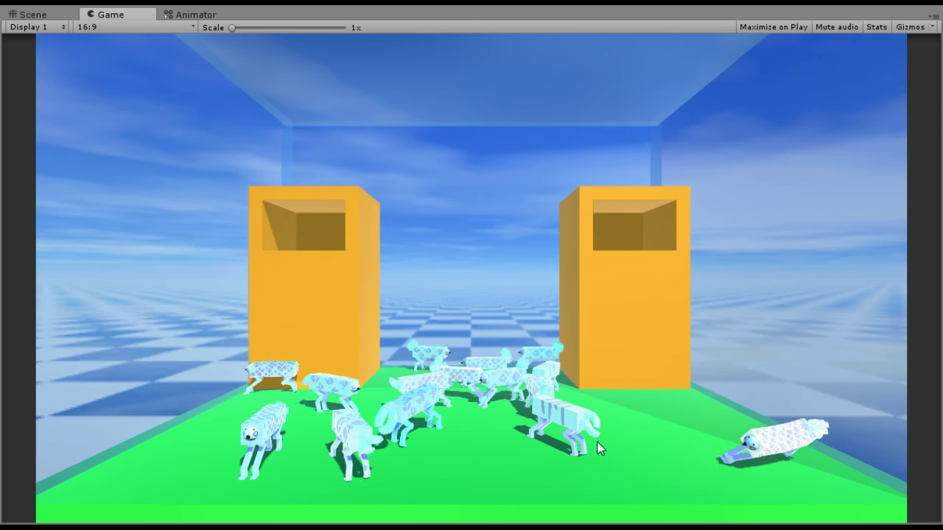
pyautogui.moveTo(599, 448); pyautogui.dragTo(408, 237)
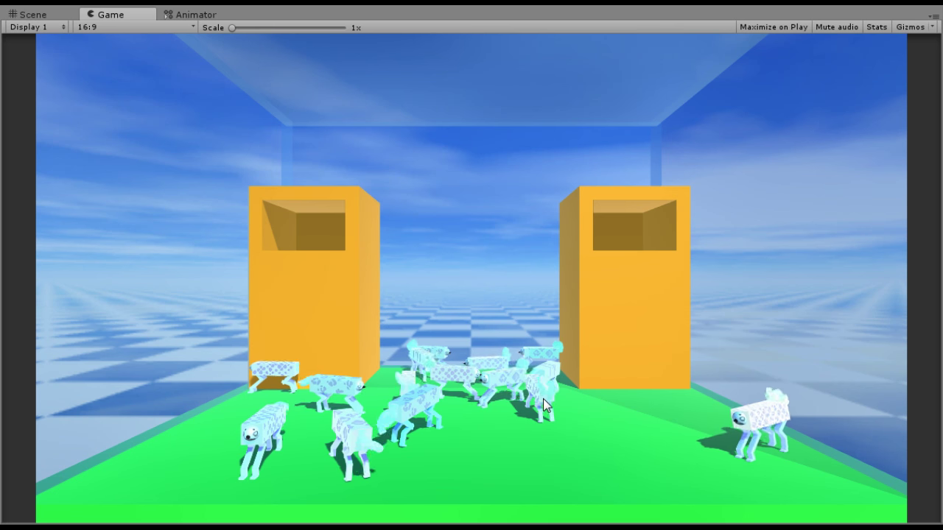
pyautogui.moveTo(421, 405); pyautogui.dragTo(604, 363)
pyautogui.moveTo(783, 407); pyautogui.dragTo(726, 295)
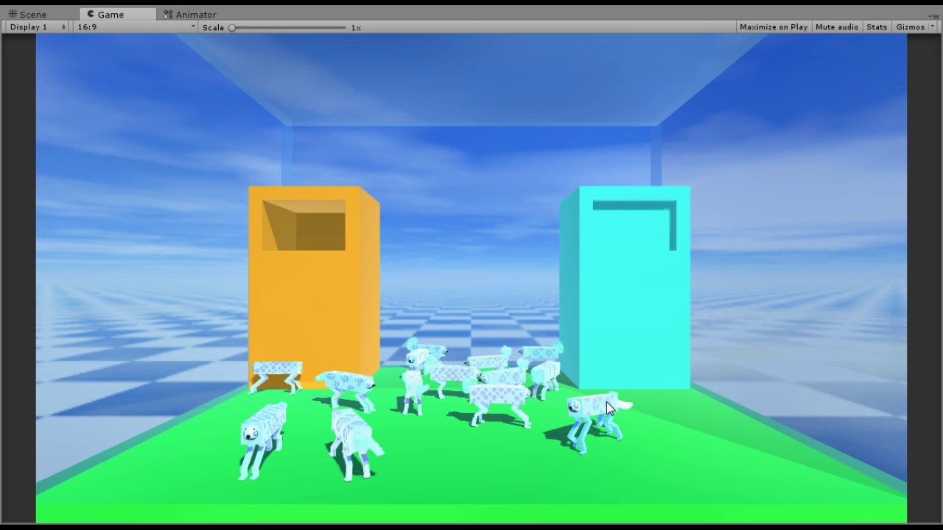
pyautogui.moveTo(605, 401); pyautogui.dragTo(294, 205)
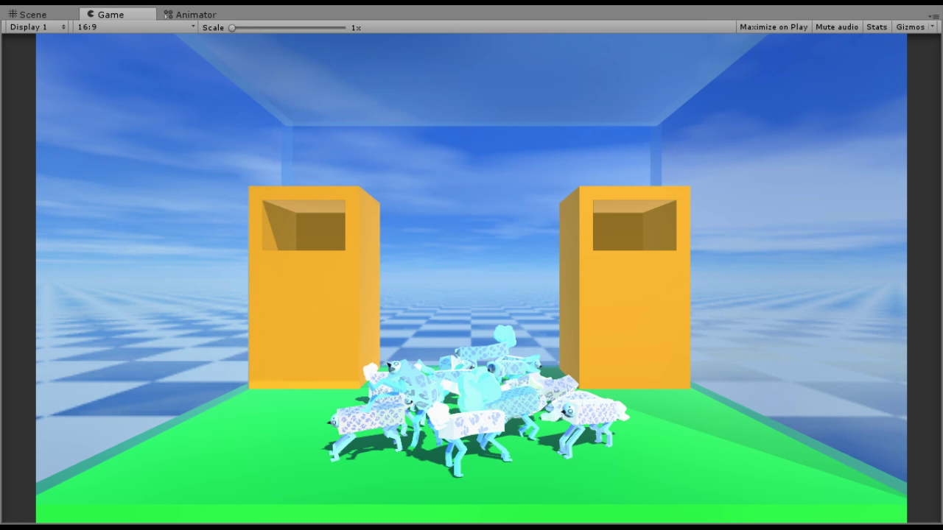
# - Delete unwanted creatures from the new generation in the scene view and look over the remaining spotted ones
pyautogui.hotkey('ctrl', '1')
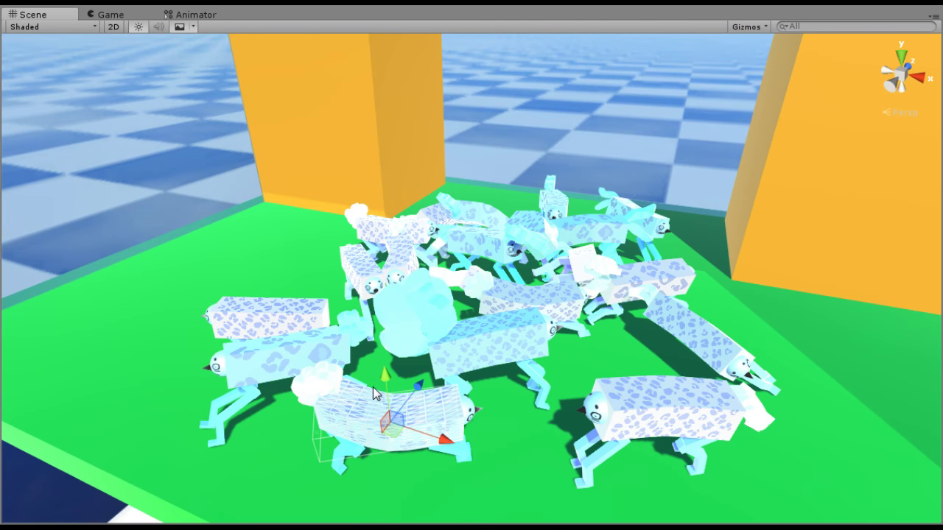
pyautogui.moveTo(373, 395); pyautogui.dragTo(451, 335, button='middle')
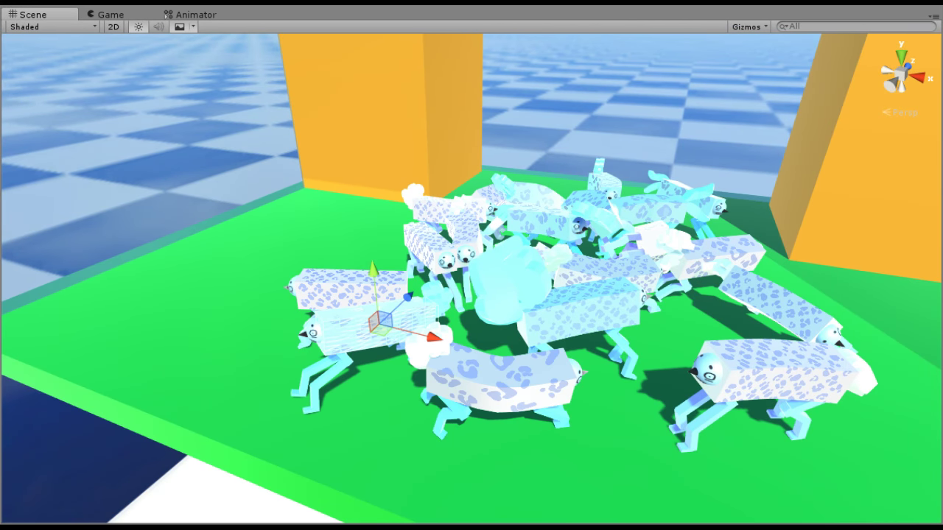
pyautogui.press('Delete')
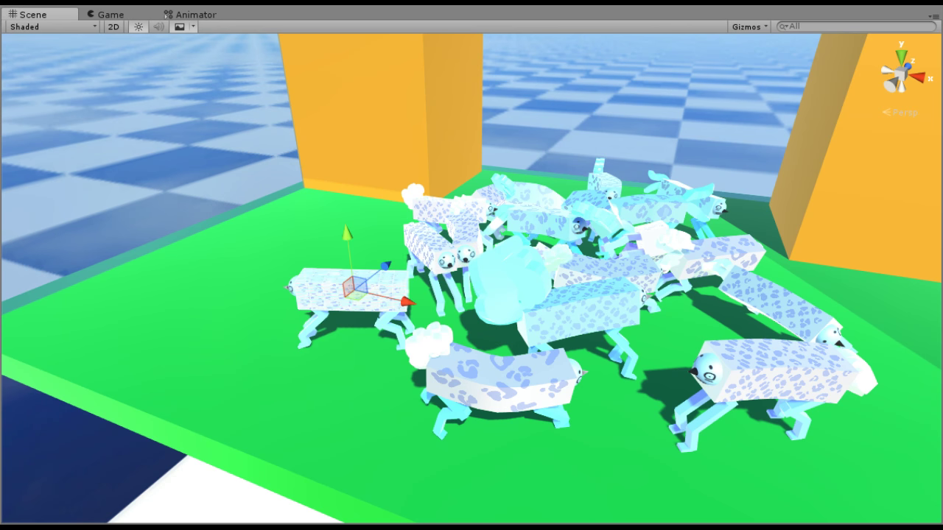
pyautogui.press('Delete')
pyautogui.moveTo(718, 327); pyautogui.dragTo(718, 414, button='middle')
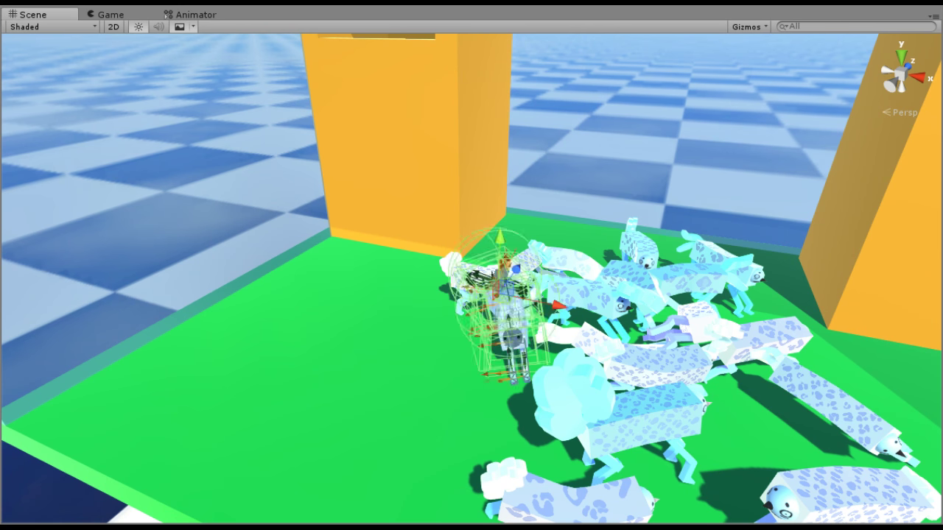
pyautogui.click(107, 14)
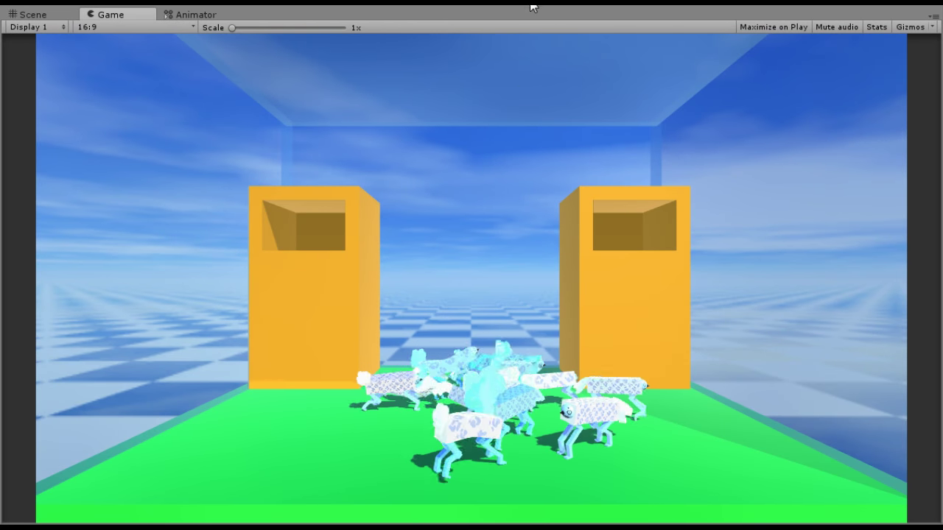
pyautogui.click(31, 14)
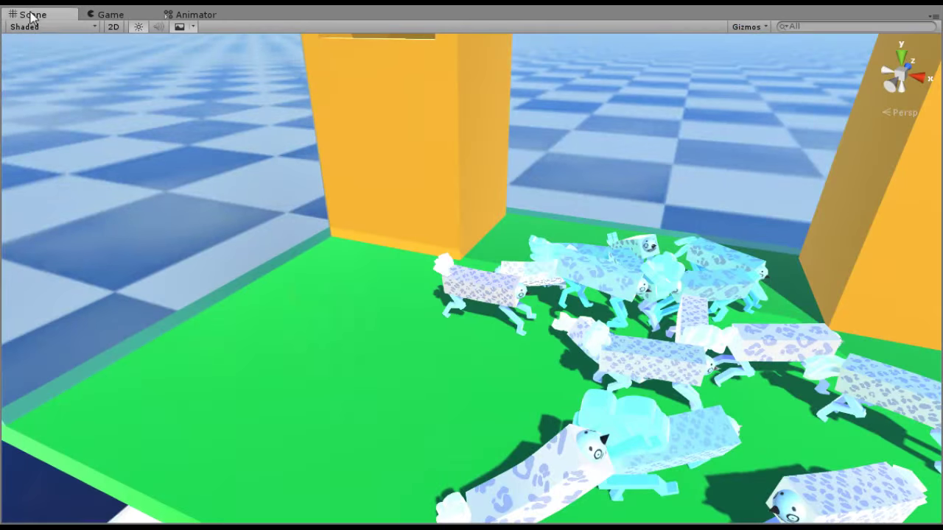
pyautogui.moveTo(523, 225); pyautogui.dragTo(567, 230, button='right')
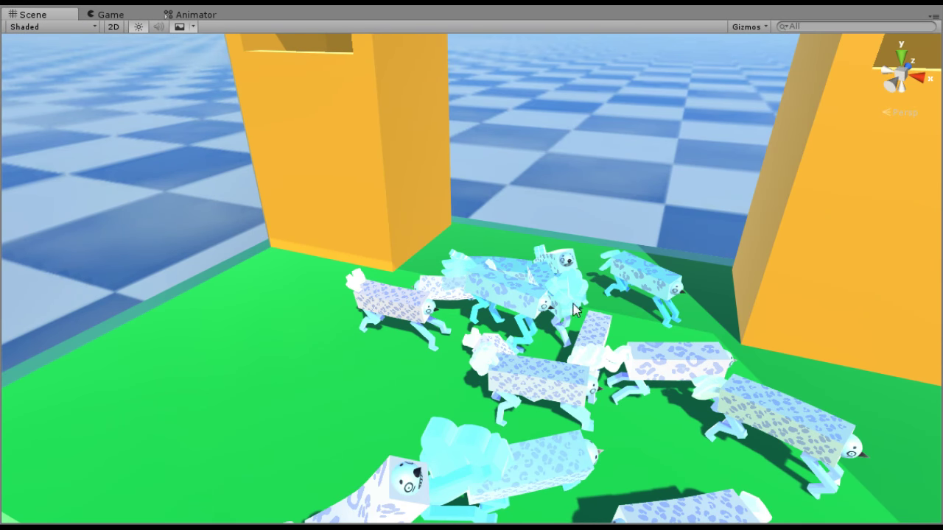
pyautogui.moveTo(728, 329); pyautogui.dragTo(590, 244, button='middle')
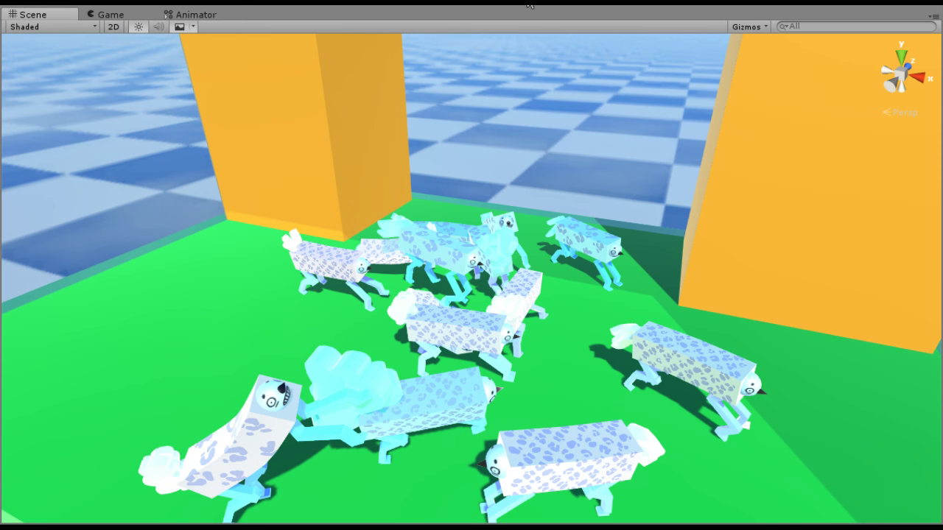
# - Replace the two breeding boxes in the creatures' room with blue cubes using the in-game interface
pyautogui.hotkey('ctrl', '2')
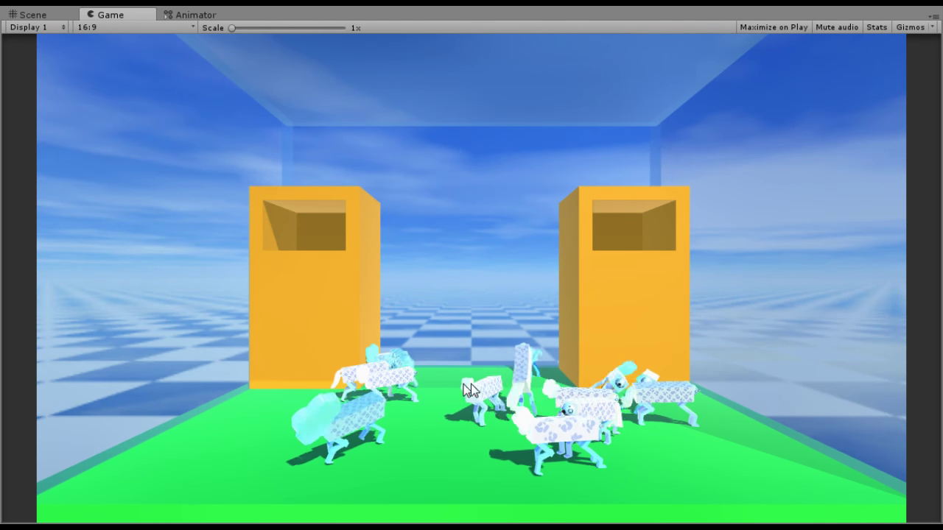
pyautogui.click(570, 427)
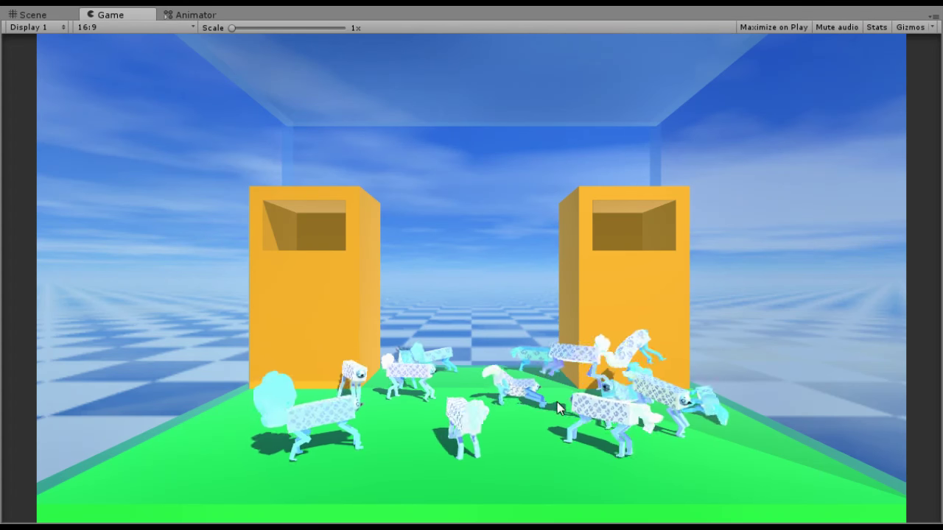
pyautogui.press('Tab')
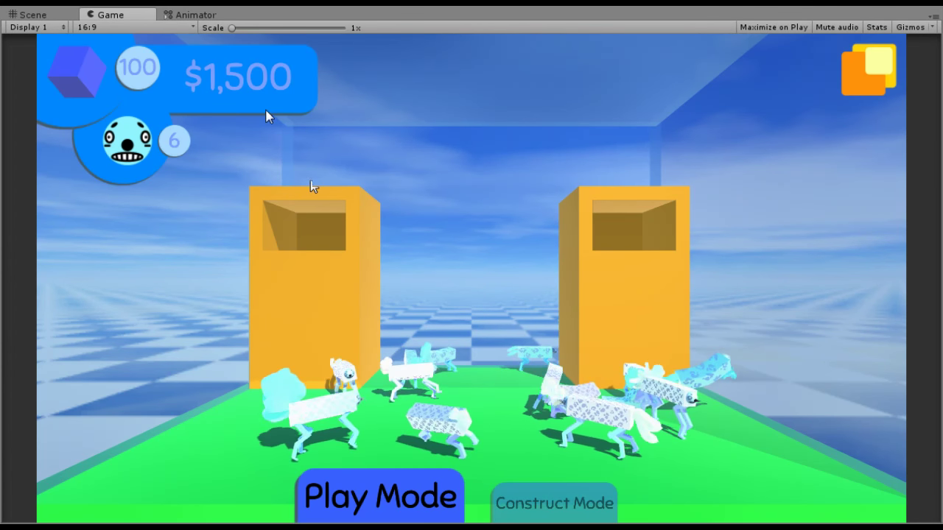
pyautogui.click(99, 73)
pyautogui.press('Tab')
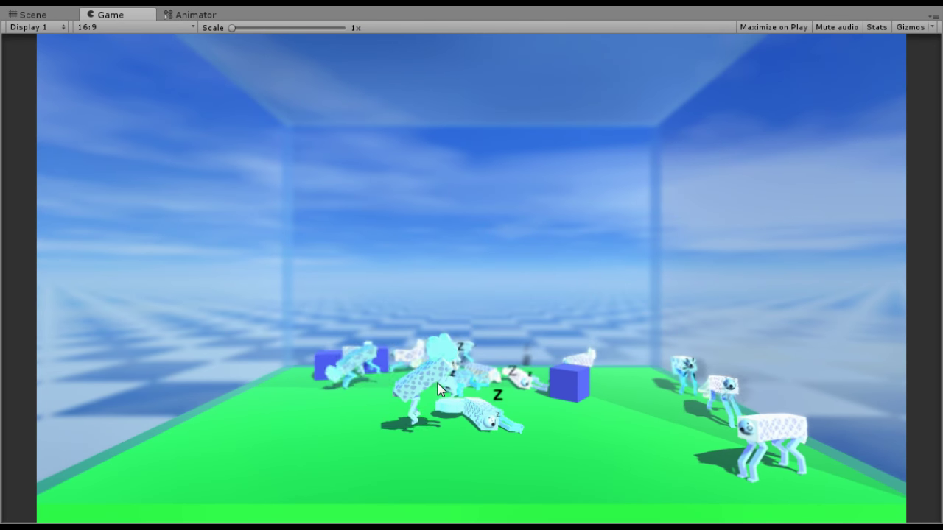
# - Pick up the white spotted creature near the room's edge and move it to open floor in front of the others
pyautogui.click(785, 435)
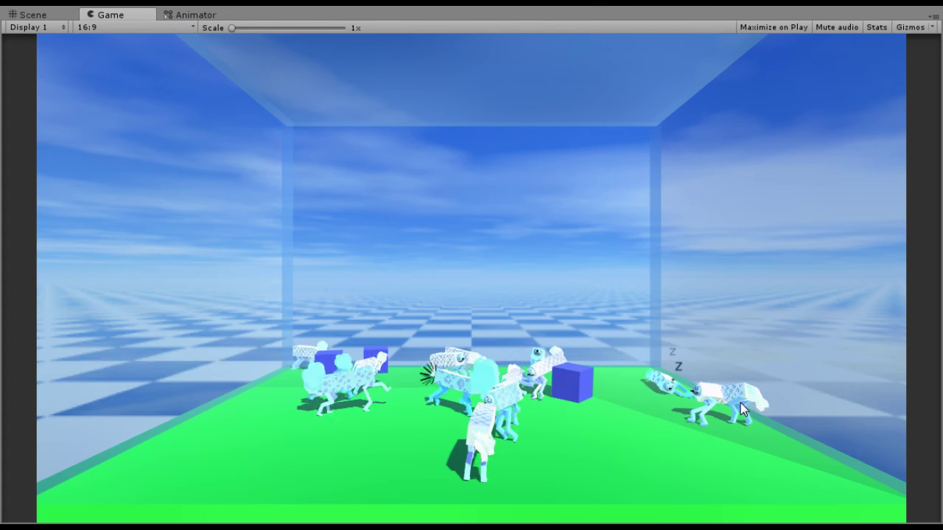
pyautogui.moveTo(741, 403); pyautogui.dragTo(688, 400)
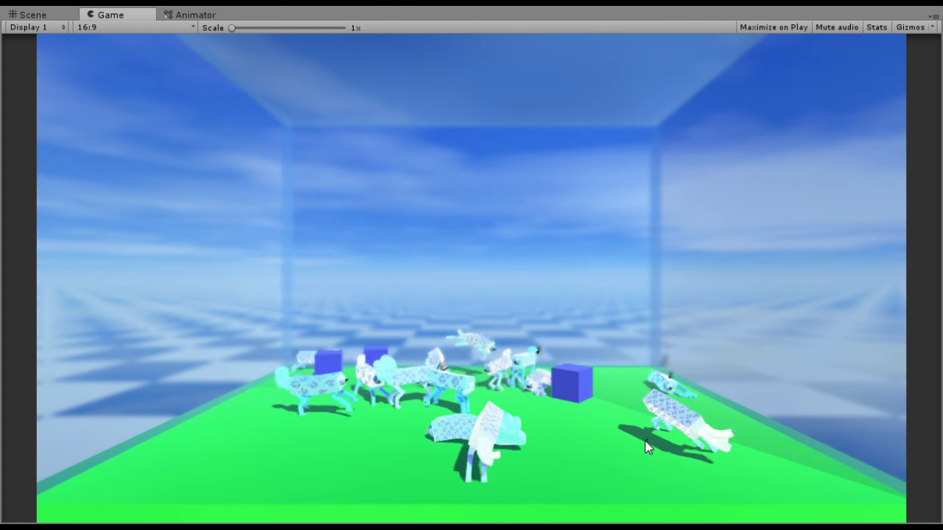
pyautogui.moveTo(645, 440); pyautogui.dragTo(626, 440)
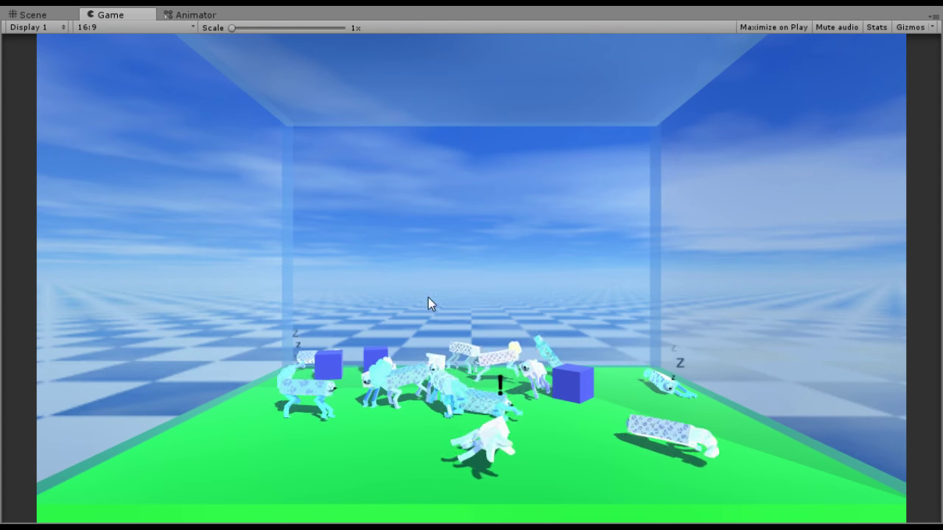
# - Inspect the white spotted creature's coat and long tail up close in the scene view, comparing it with the rest of the group
pyautogui.click(30, 15)
pyautogui.moveTo(420, 321); pyautogui.dragTo(439, 226, button='middle')
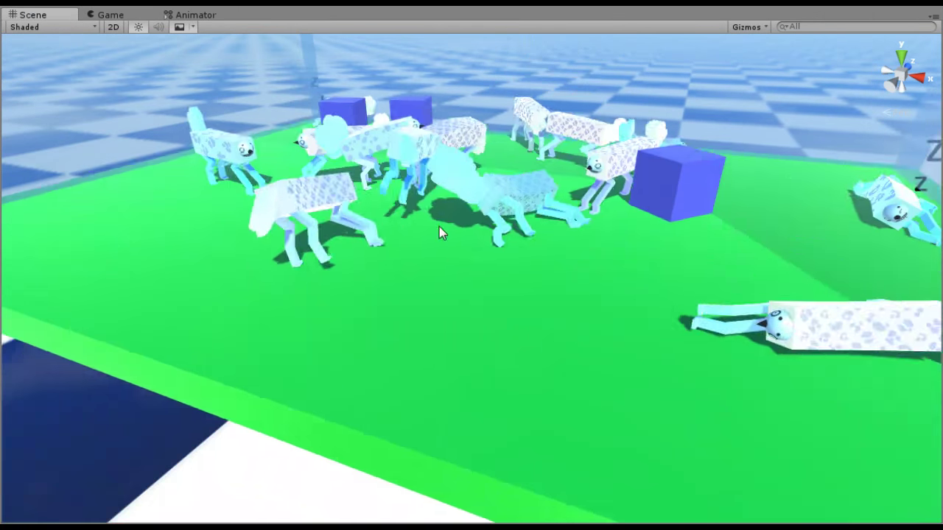
pyautogui.moveTo(604, 328); pyautogui.dragTo(495, 335, button='middle')
pyautogui.moveTo(586, 295); pyautogui.dragTo(422, 329, button='middle')
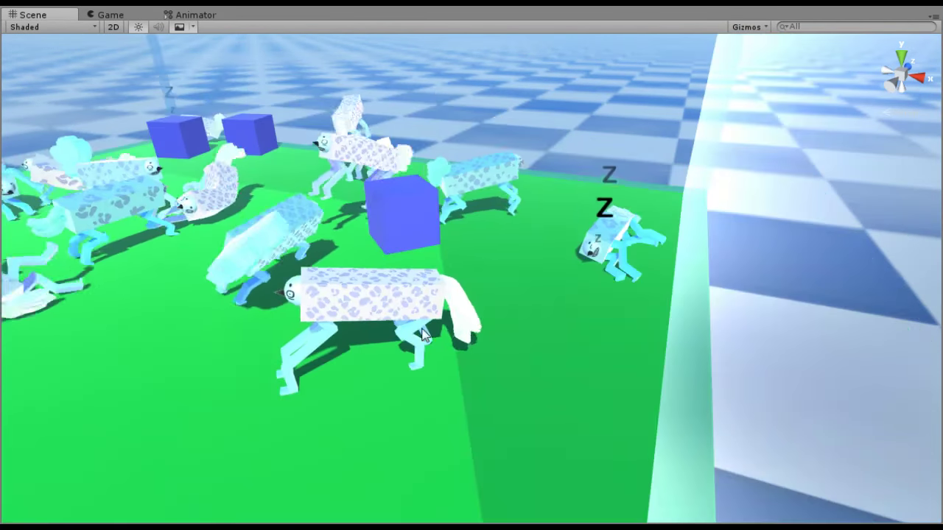
pyautogui.scroll(4, 484, 321)
pyautogui.moveTo(398, 368); pyautogui.dragTo(332, 388, button='middle')
pyautogui.moveTo(332, 388); pyautogui.dragTo(155, 425, button='right')
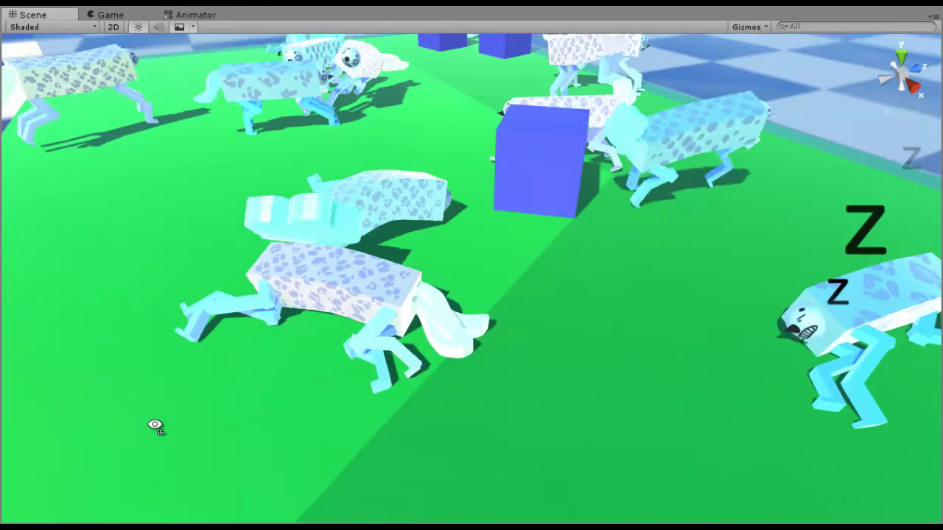
pyautogui.scroll(3, 364, 342)
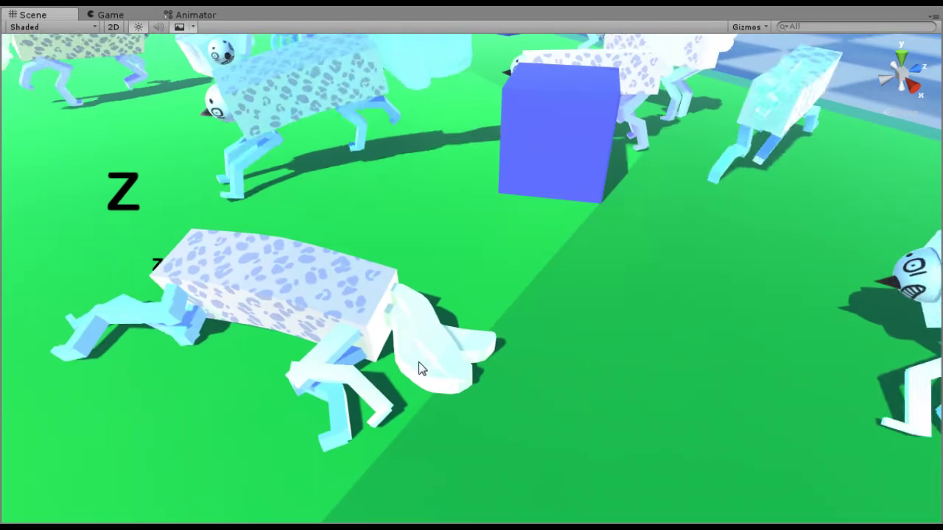
pyautogui.click(421, 369)
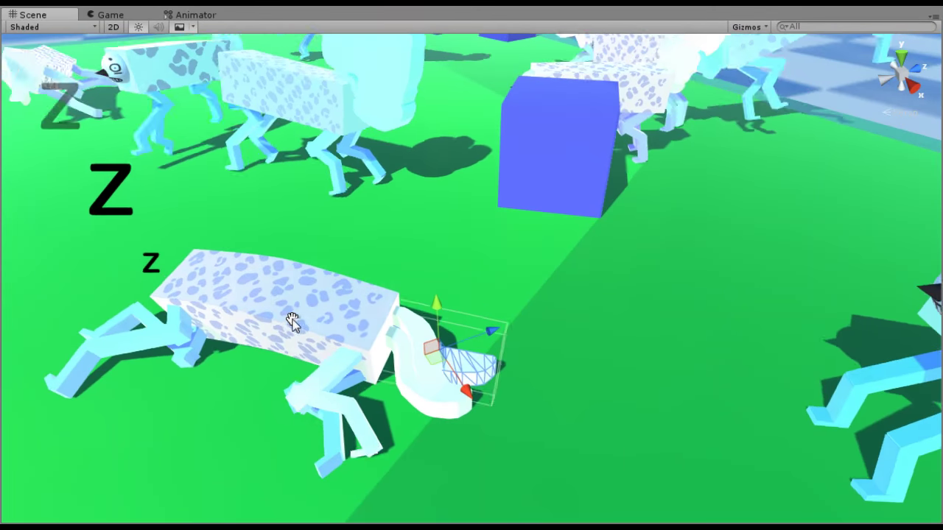
pyautogui.scroll(-10, 292, 322)
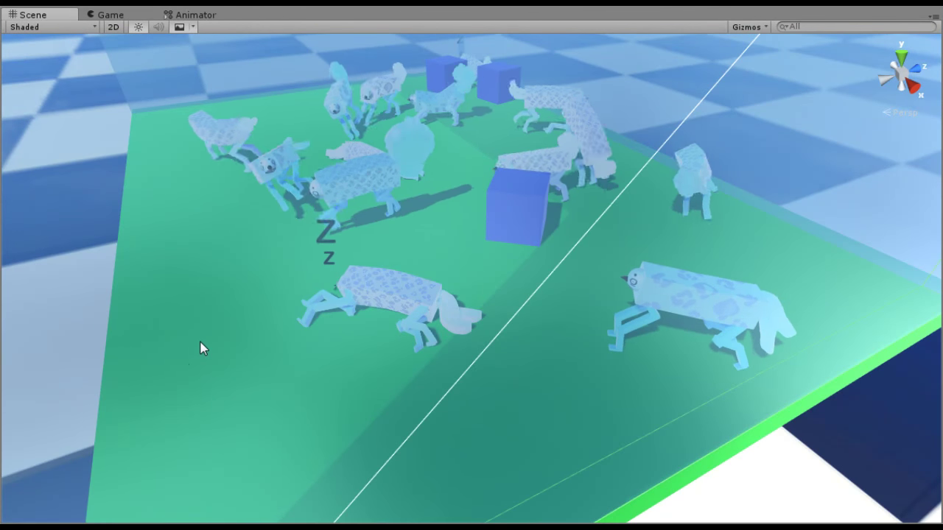
pyautogui.scroll(10, 495, 360)
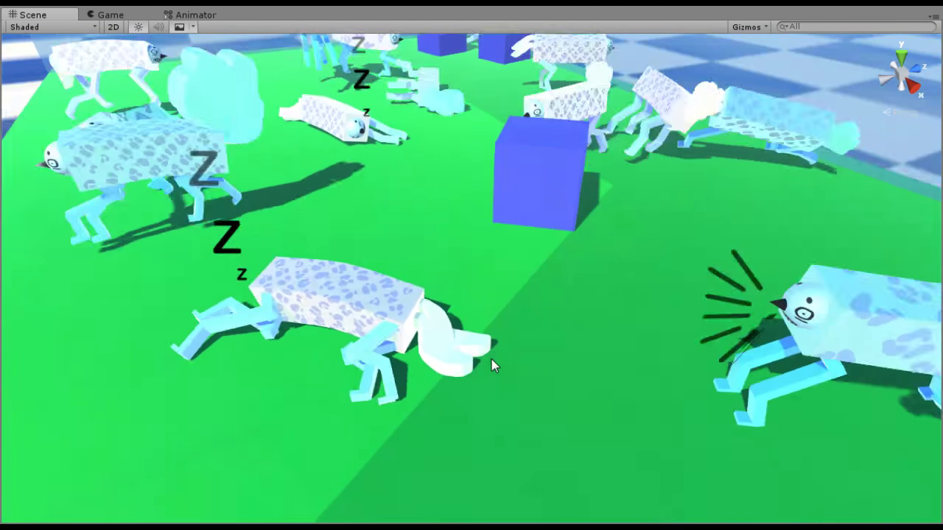
# - Examine the white spotted creature and the rest of the group around the blue cubes from several angles, and return to the game view
pyautogui.keyDown('alt'); pyautogui.moveTo(508, 349); pyautogui.dragTo(479, 319); pyautogui.keyUp('alt')
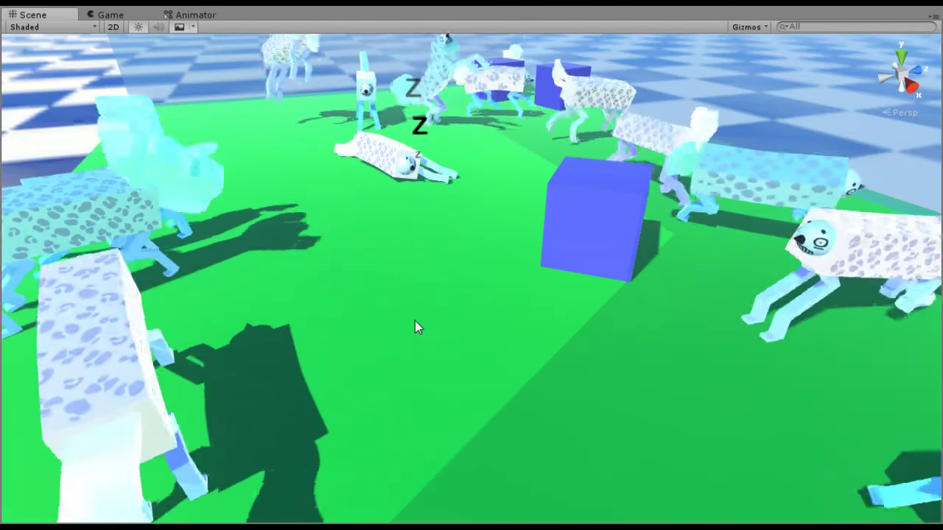
pyautogui.keyDown('alt'); pyautogui.moveTo(415, 322); pyautogui.dragTo(483, 238); pyautogui.keyUp('alt')
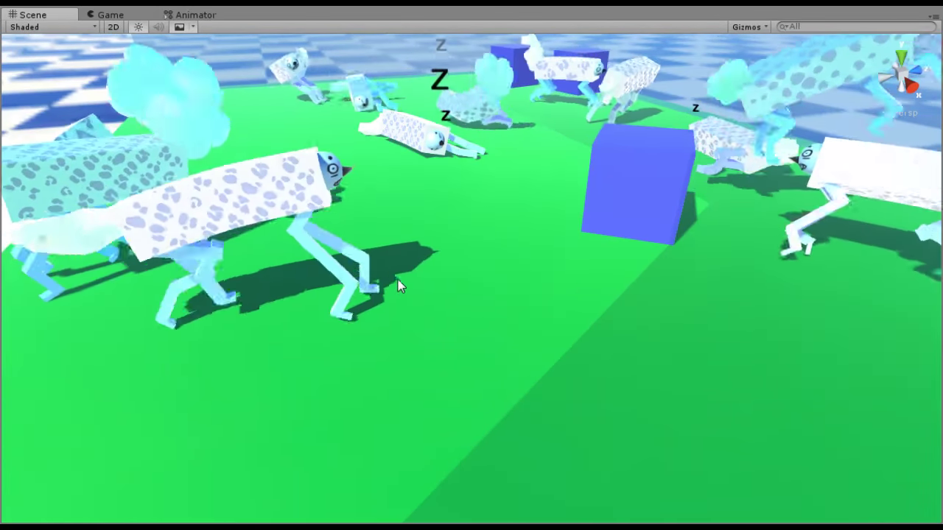
pyautogui.keyDown('alt'); pyautogui.moveTo(362, 269); pyautogui.dragTo(484, 343); pyautogui.keyUp('alt')
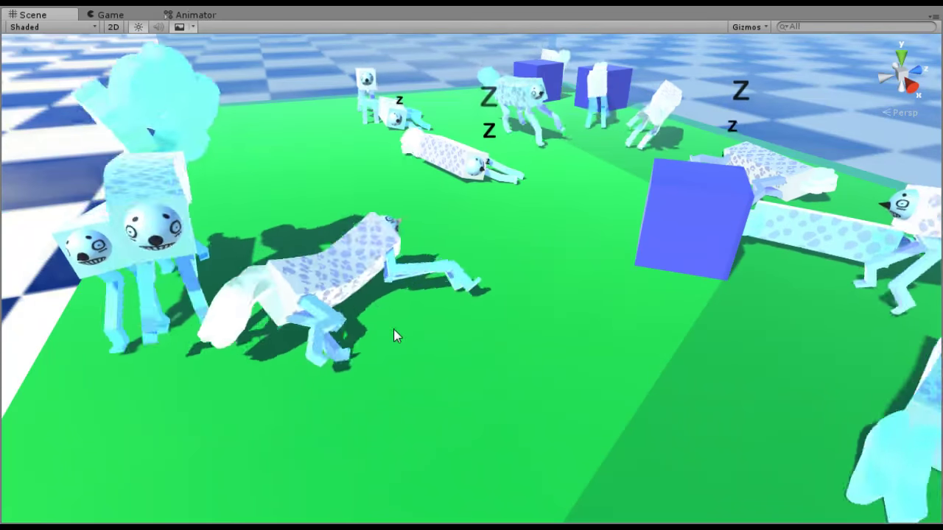
pyautogui.keyDown('alt'); pyautogui.moveTo(366, 295); pyautogui.dragTo(475, 270); pyautogui.keyUp('alt')
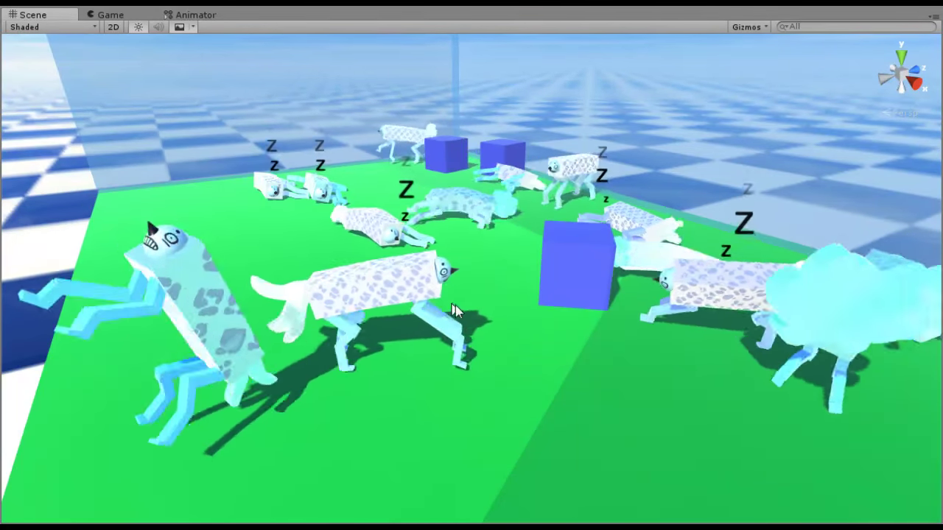
pyautogui.keyDown('alt'); pyautogui.moveTo(454, 310); pyautogui.dragTo(324, 361); pyautogui.keyUp('alt')
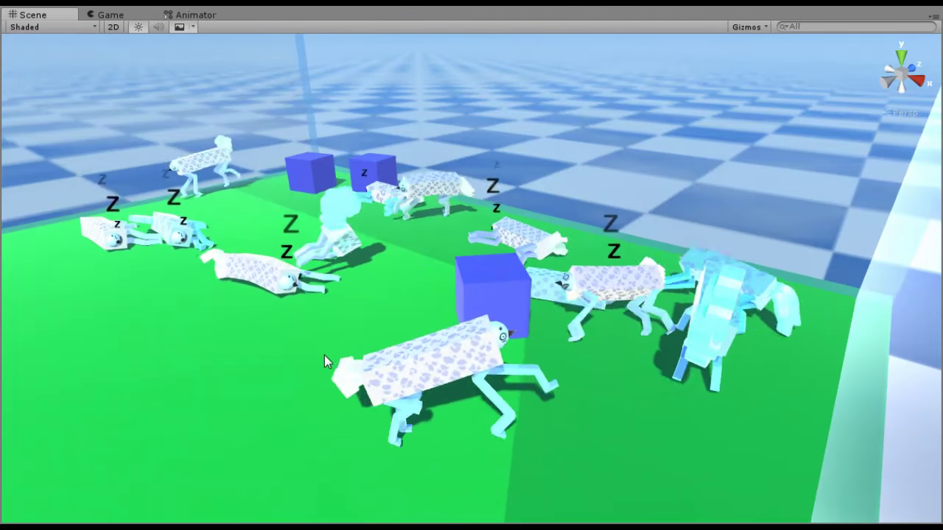
pyautogui.moveTo(324, 355); pyautogui.dragTo(416, 381, button='middle')
pyautogui.moveTo(416, 382); pyautogui.dragTo(479, 406, button='right')
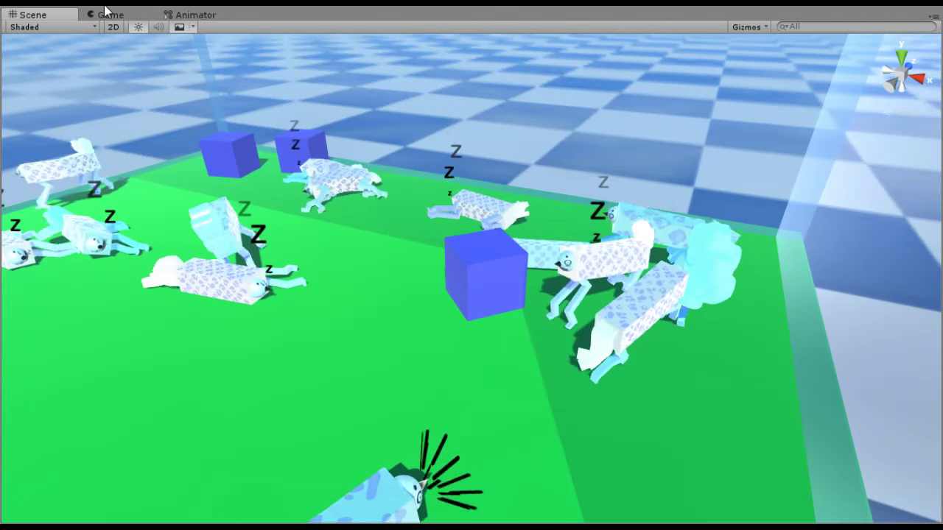
pyautogui.click(107, 13)
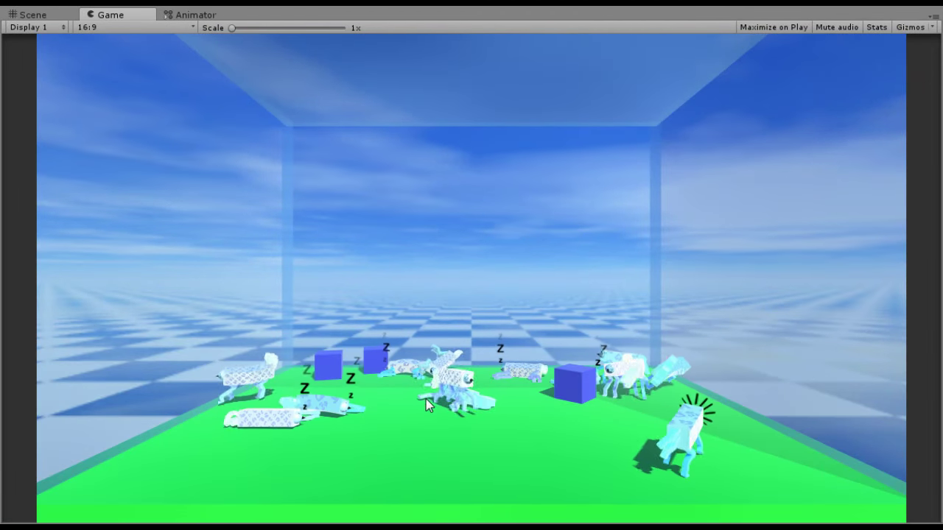